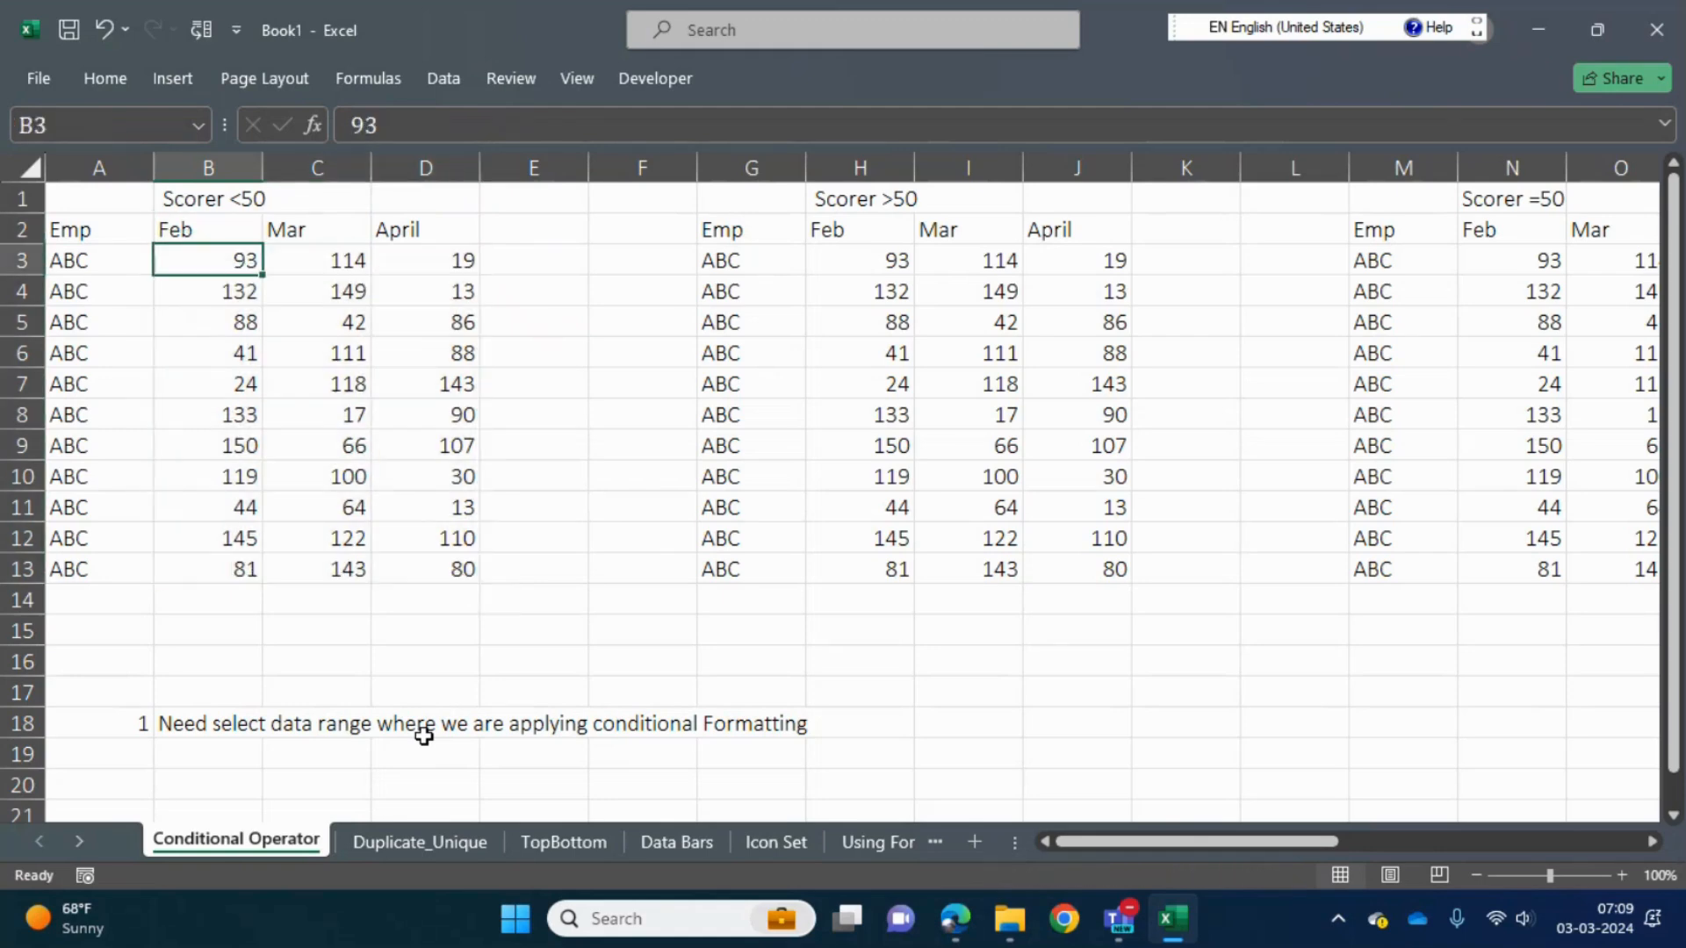
key(ctrl+shift+Right)
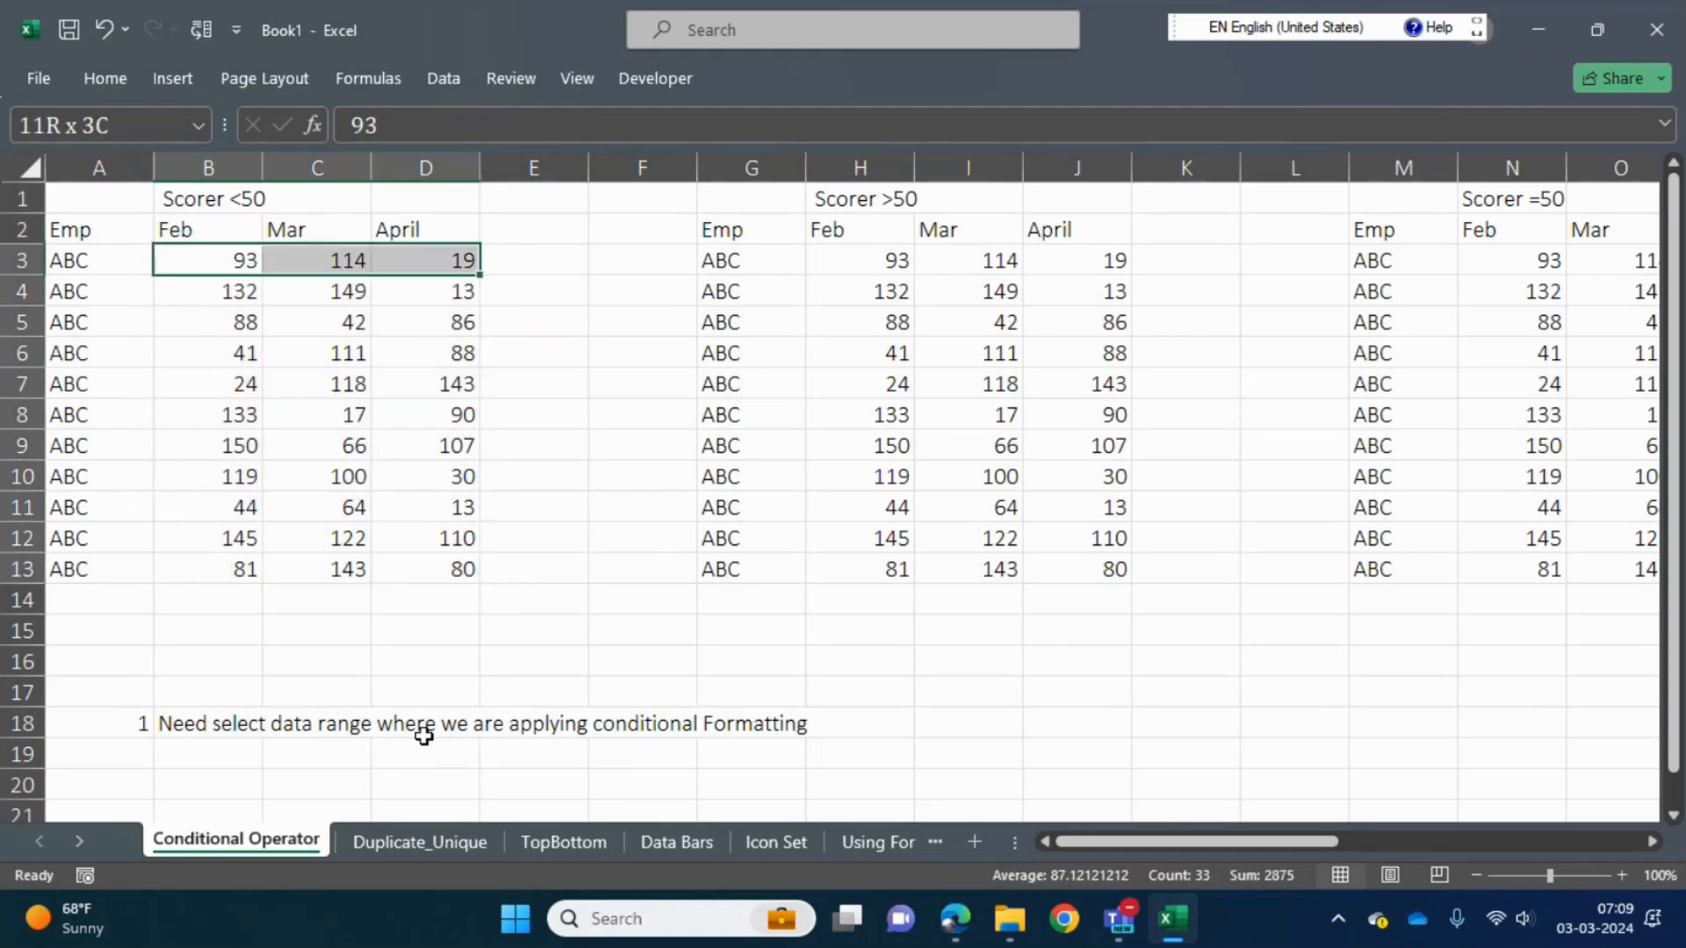
key(ctrl+shift+Down)
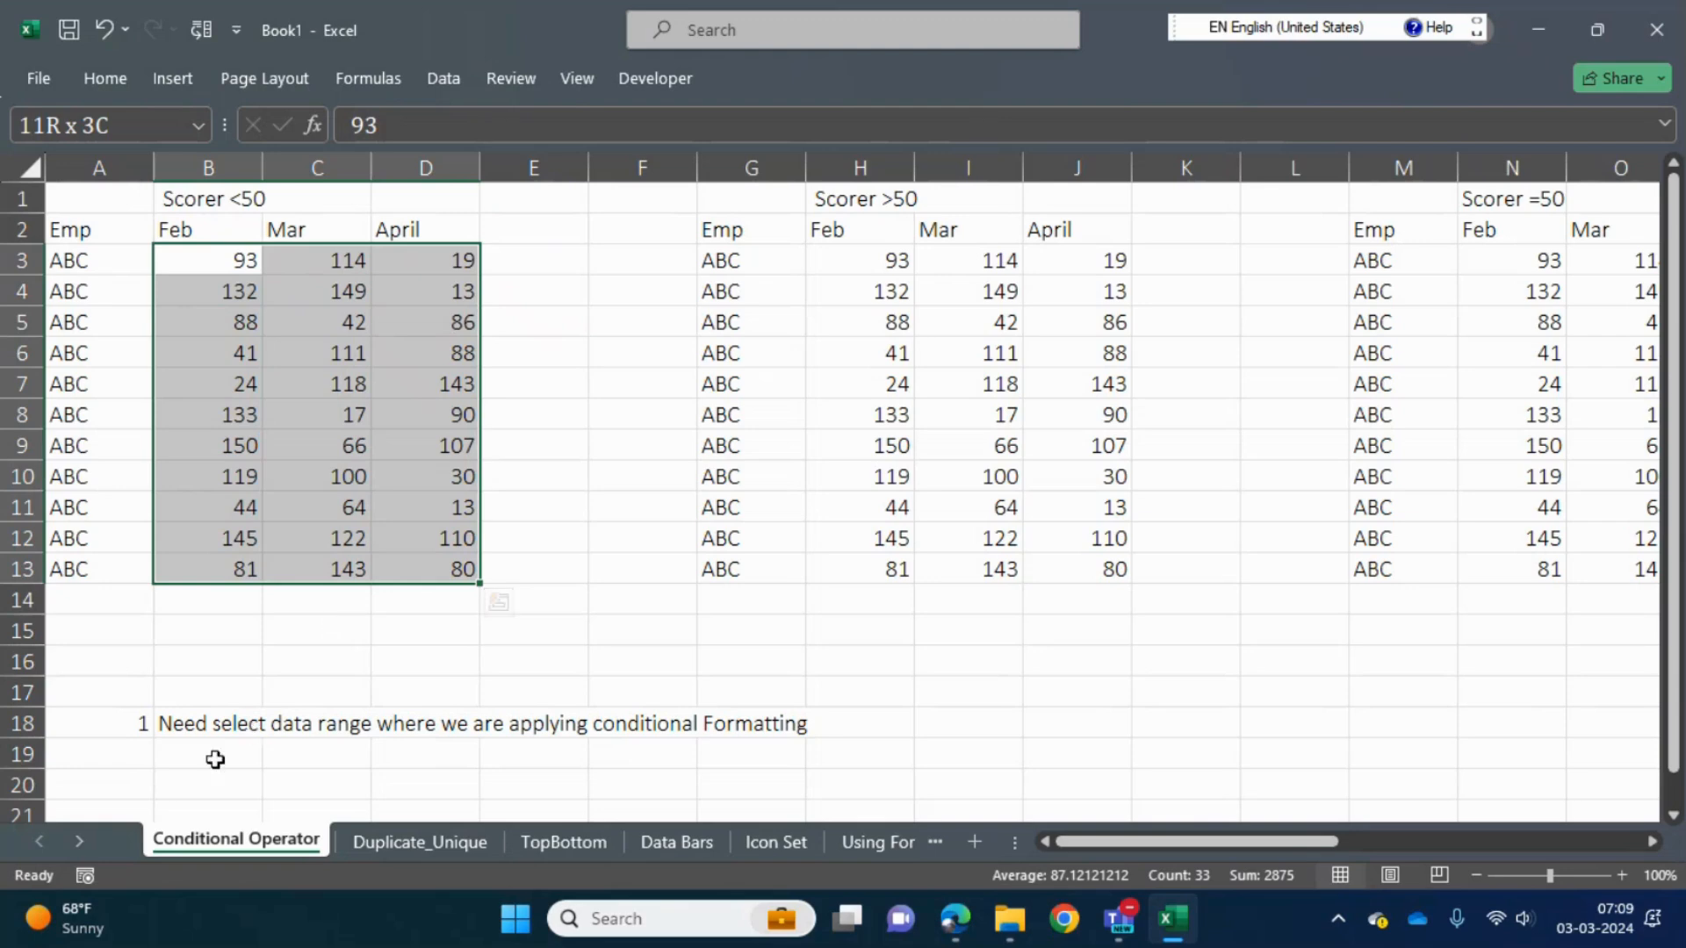
click(144, 750)
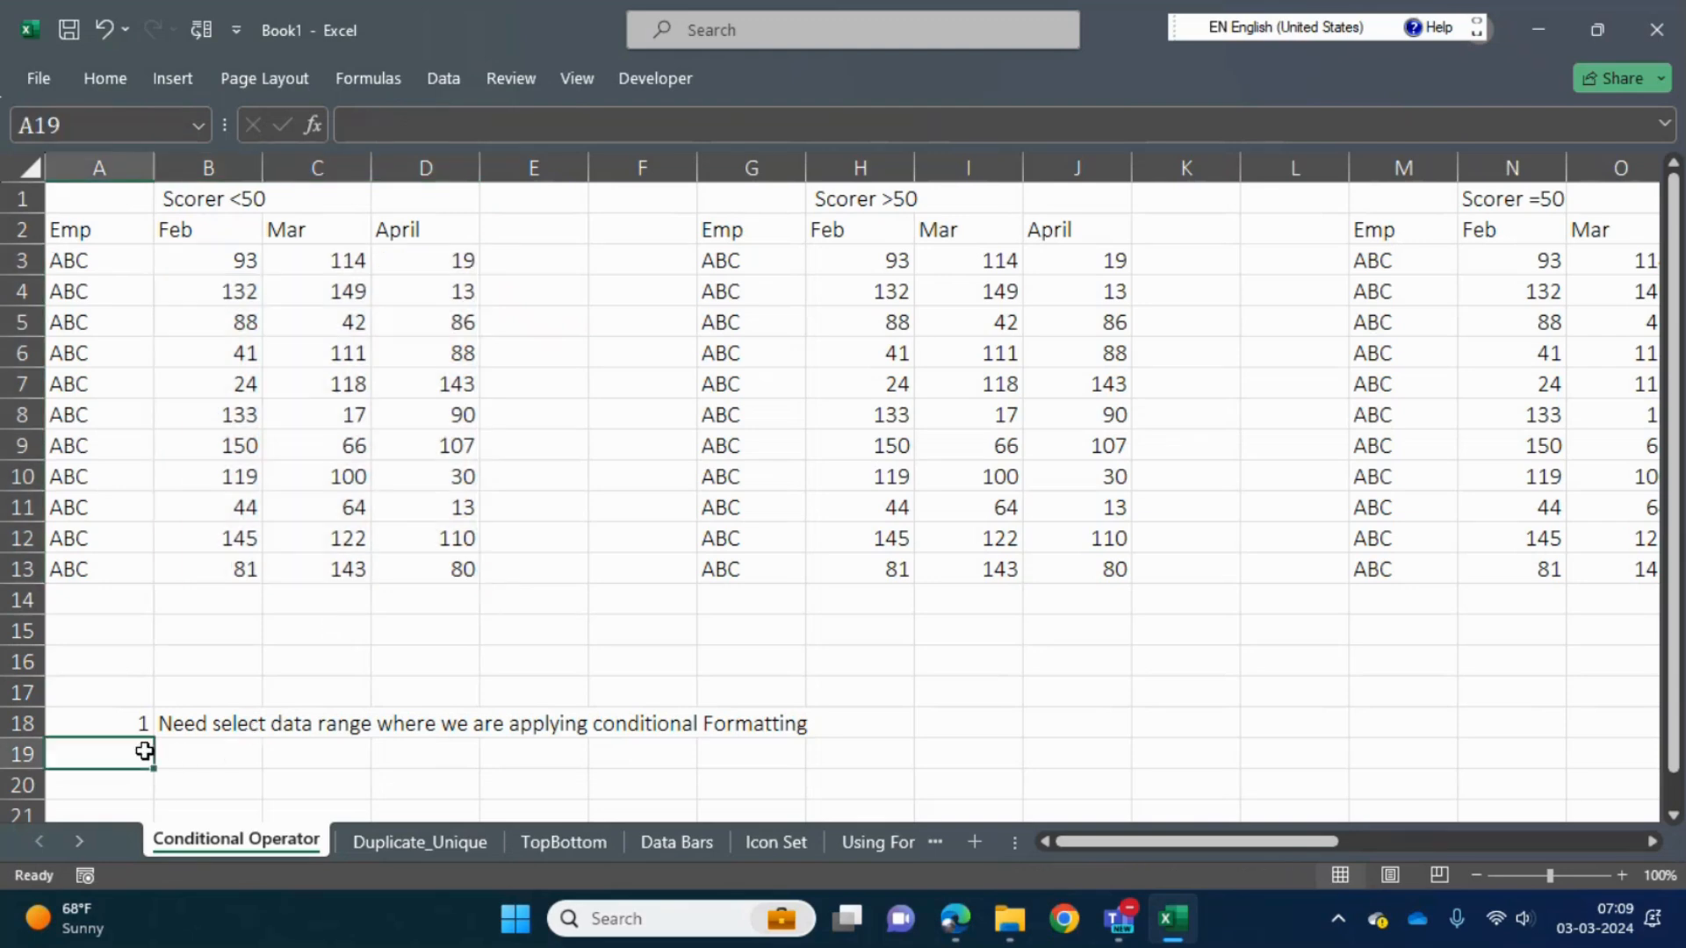
key(Up)
key(Up)
key(Up)
key(Up)
key(Up)
key(Up)
key(Up)
key(Up)
key(Up)
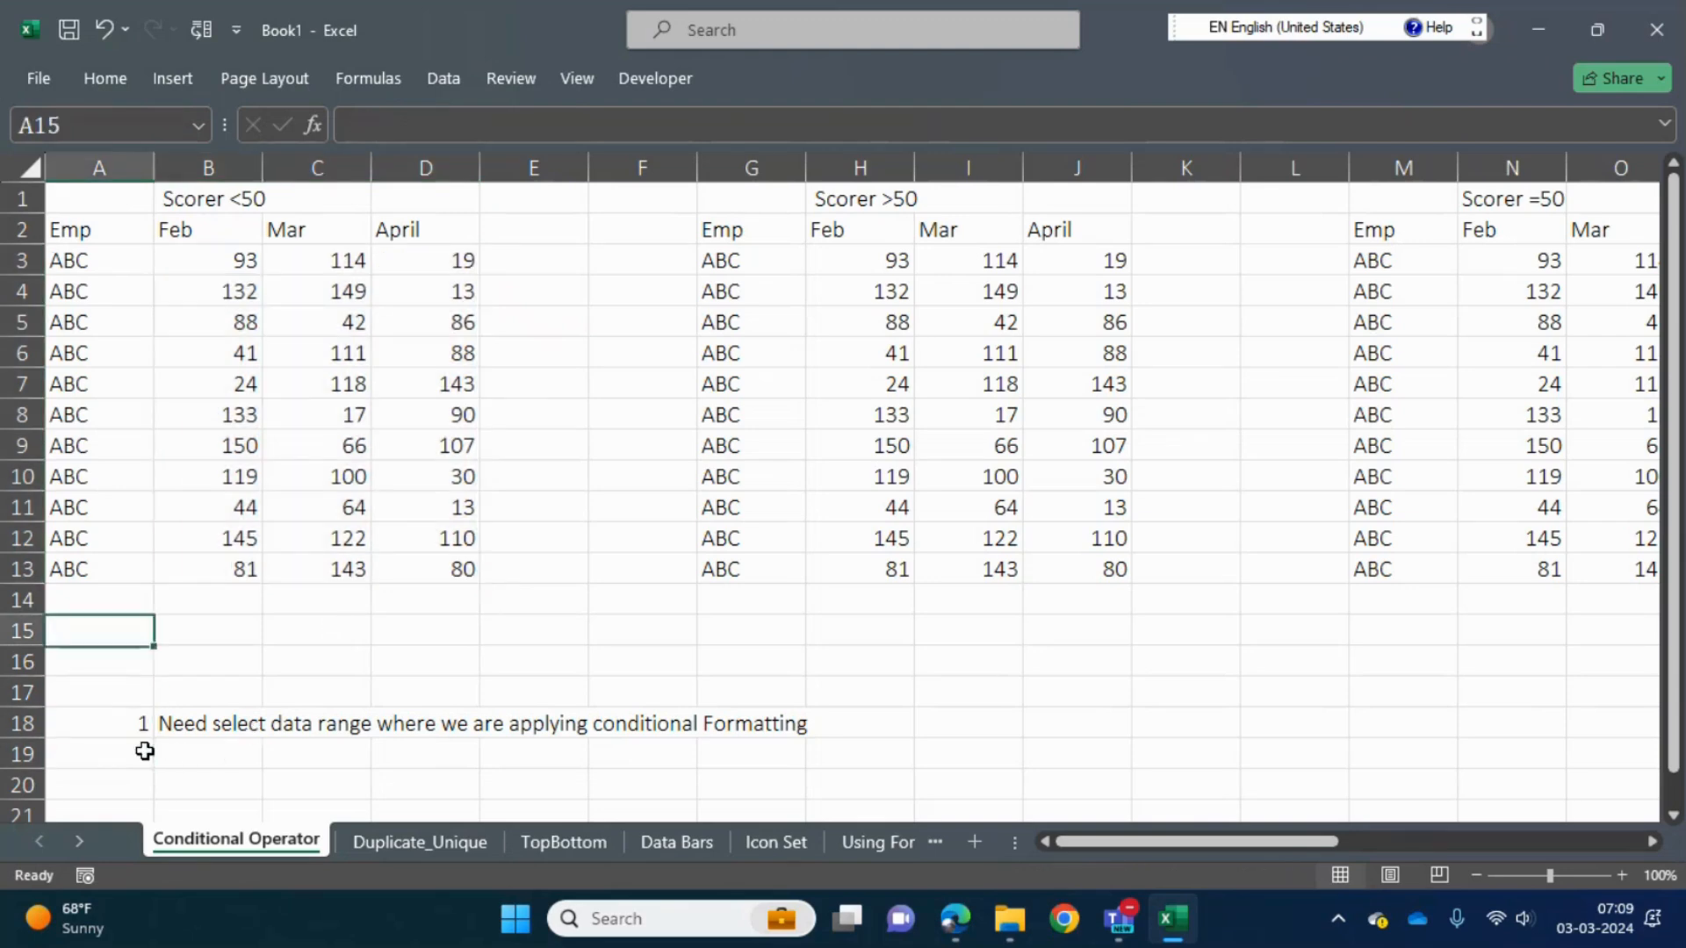
key(Up)
key(Up)
key(Up)
key(Up)
key(Up)
key(Up)
key(Up)
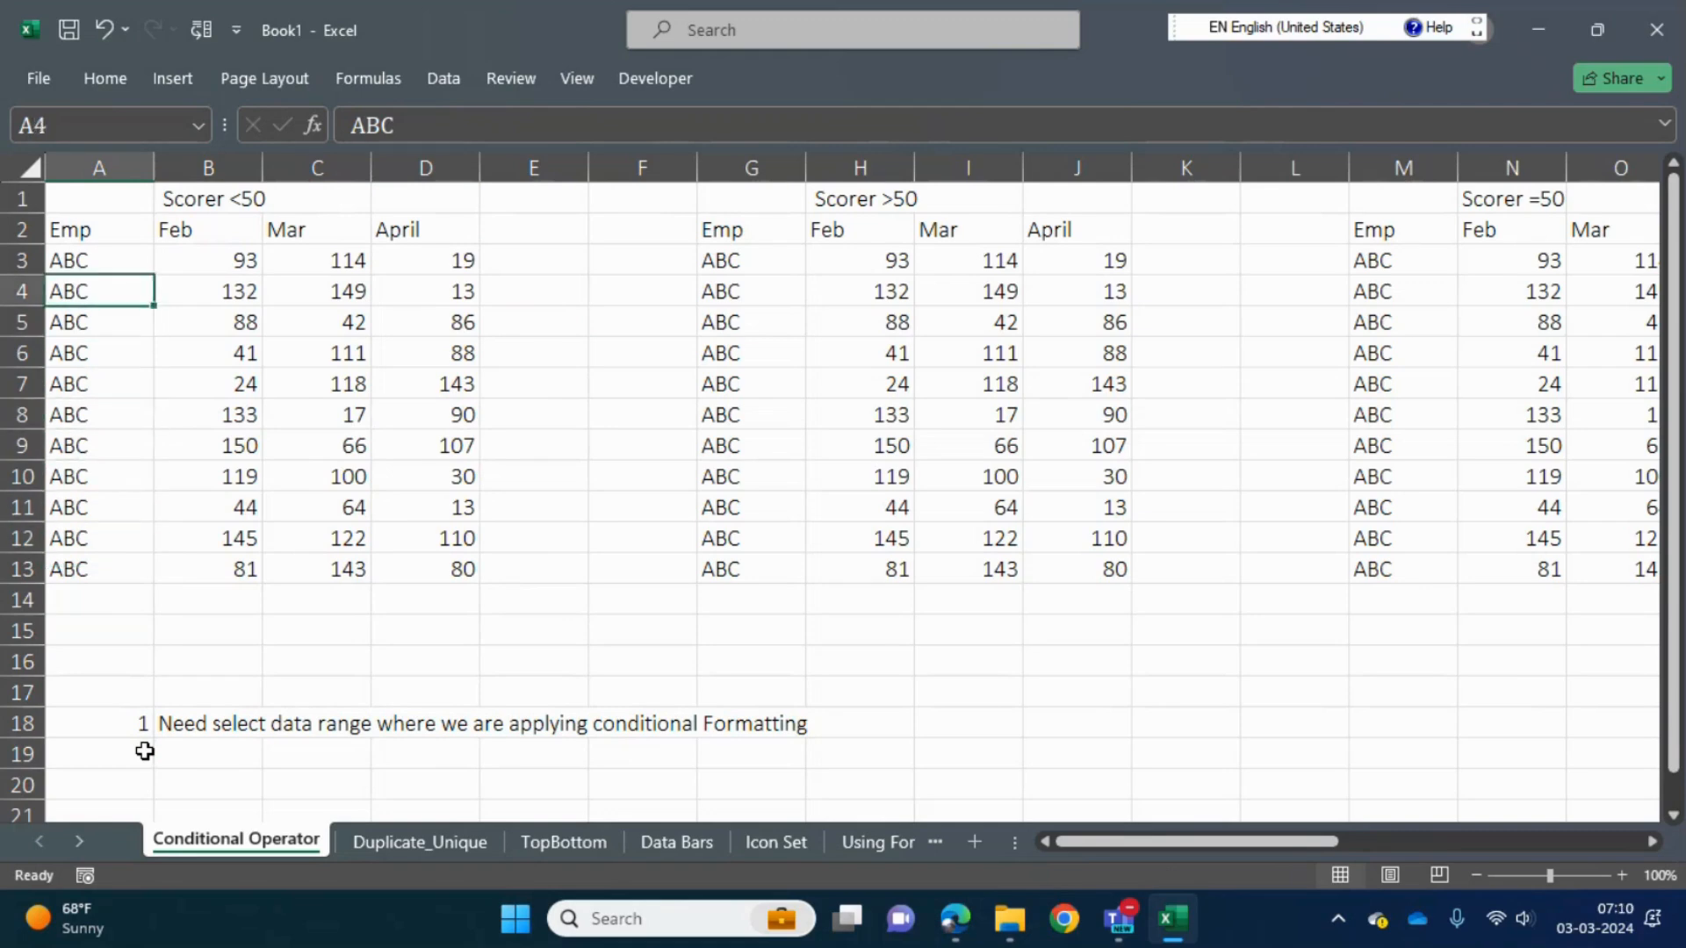
- Start a Greater Than highlight rule for the Feb–April scores in B3:D13
key(Down)
key(Right)
key(ctrl+shift+Right)
key(ctrl+shift+Down)
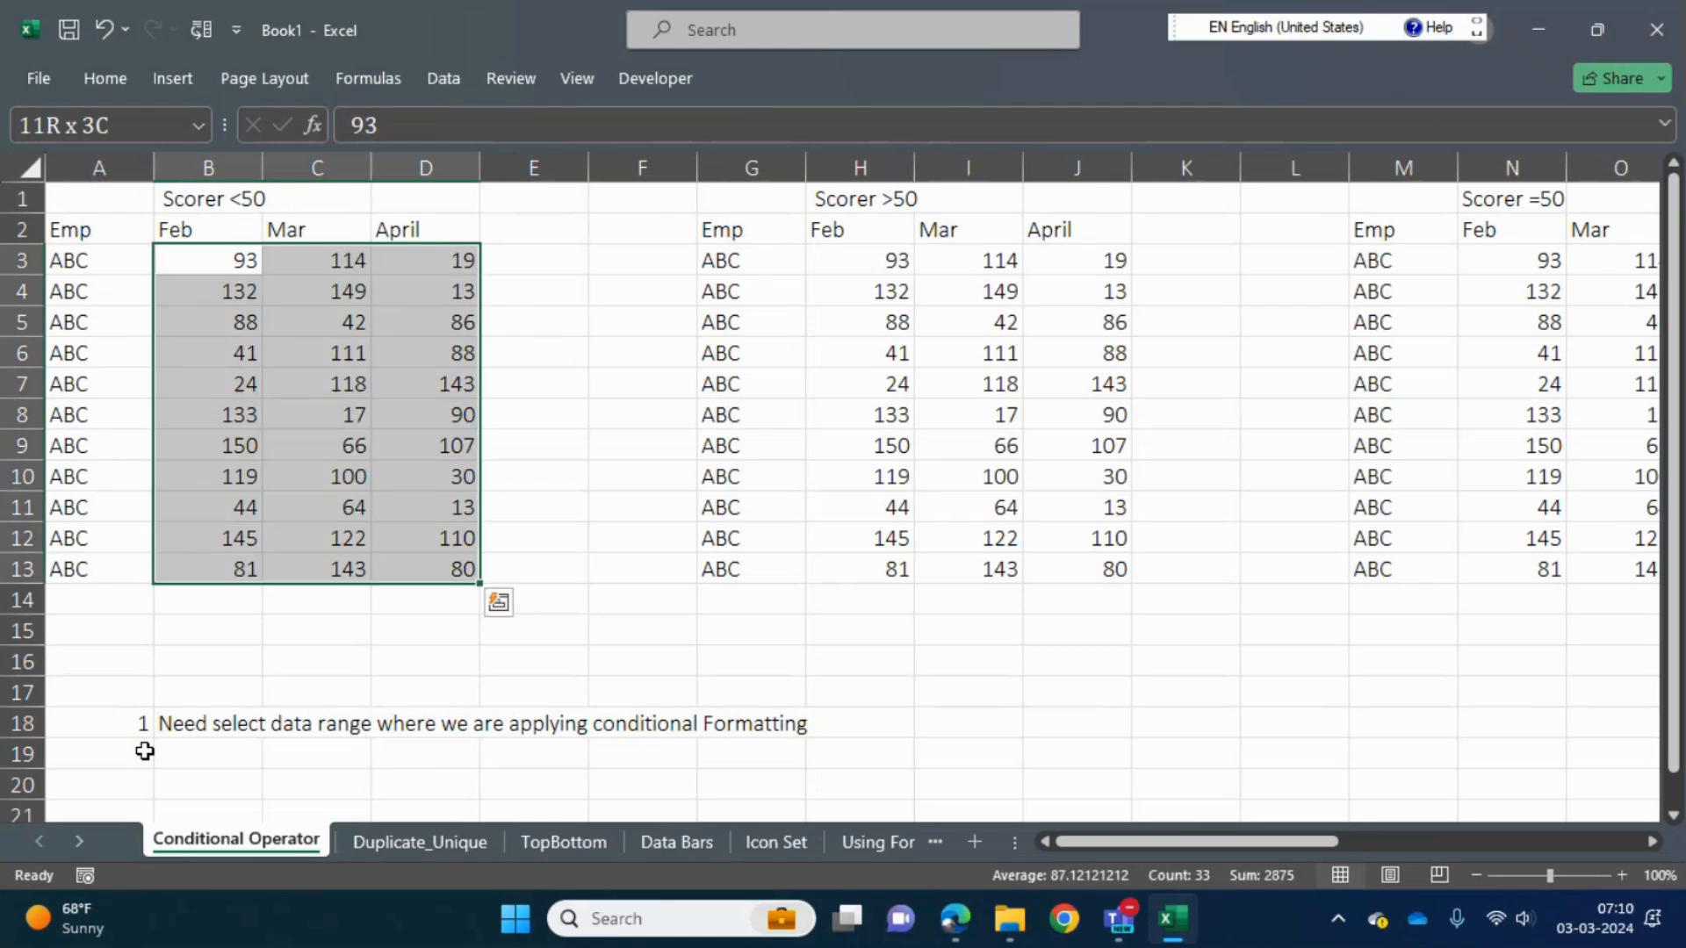
click(105, 79)
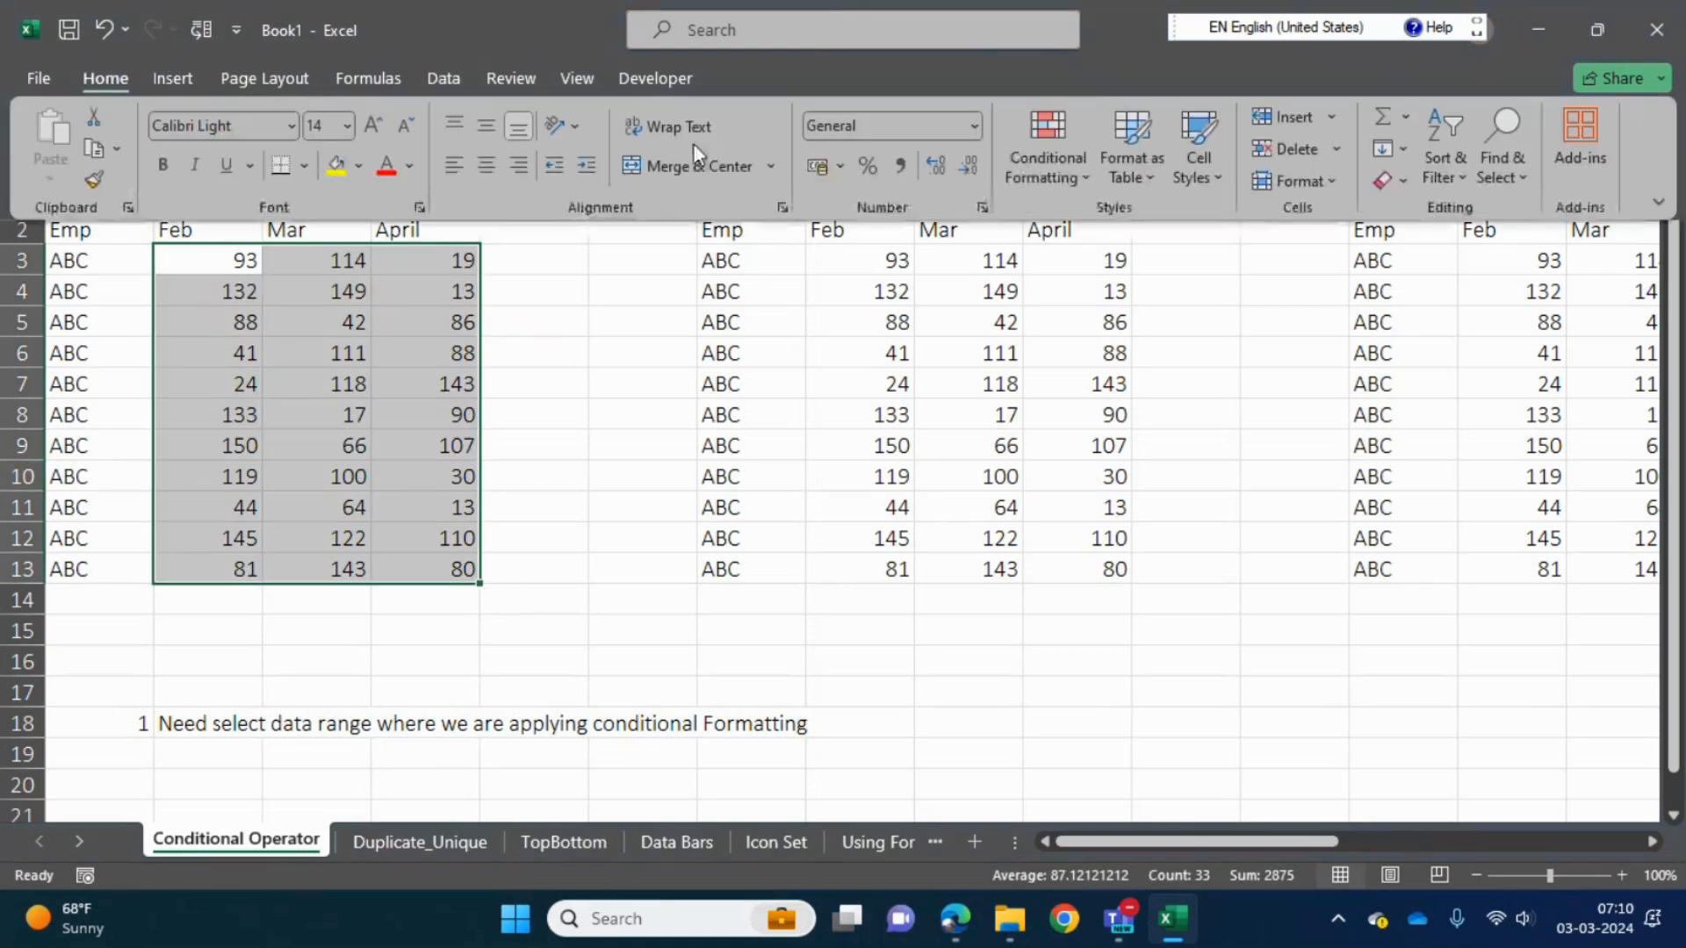
click(1063, 183)
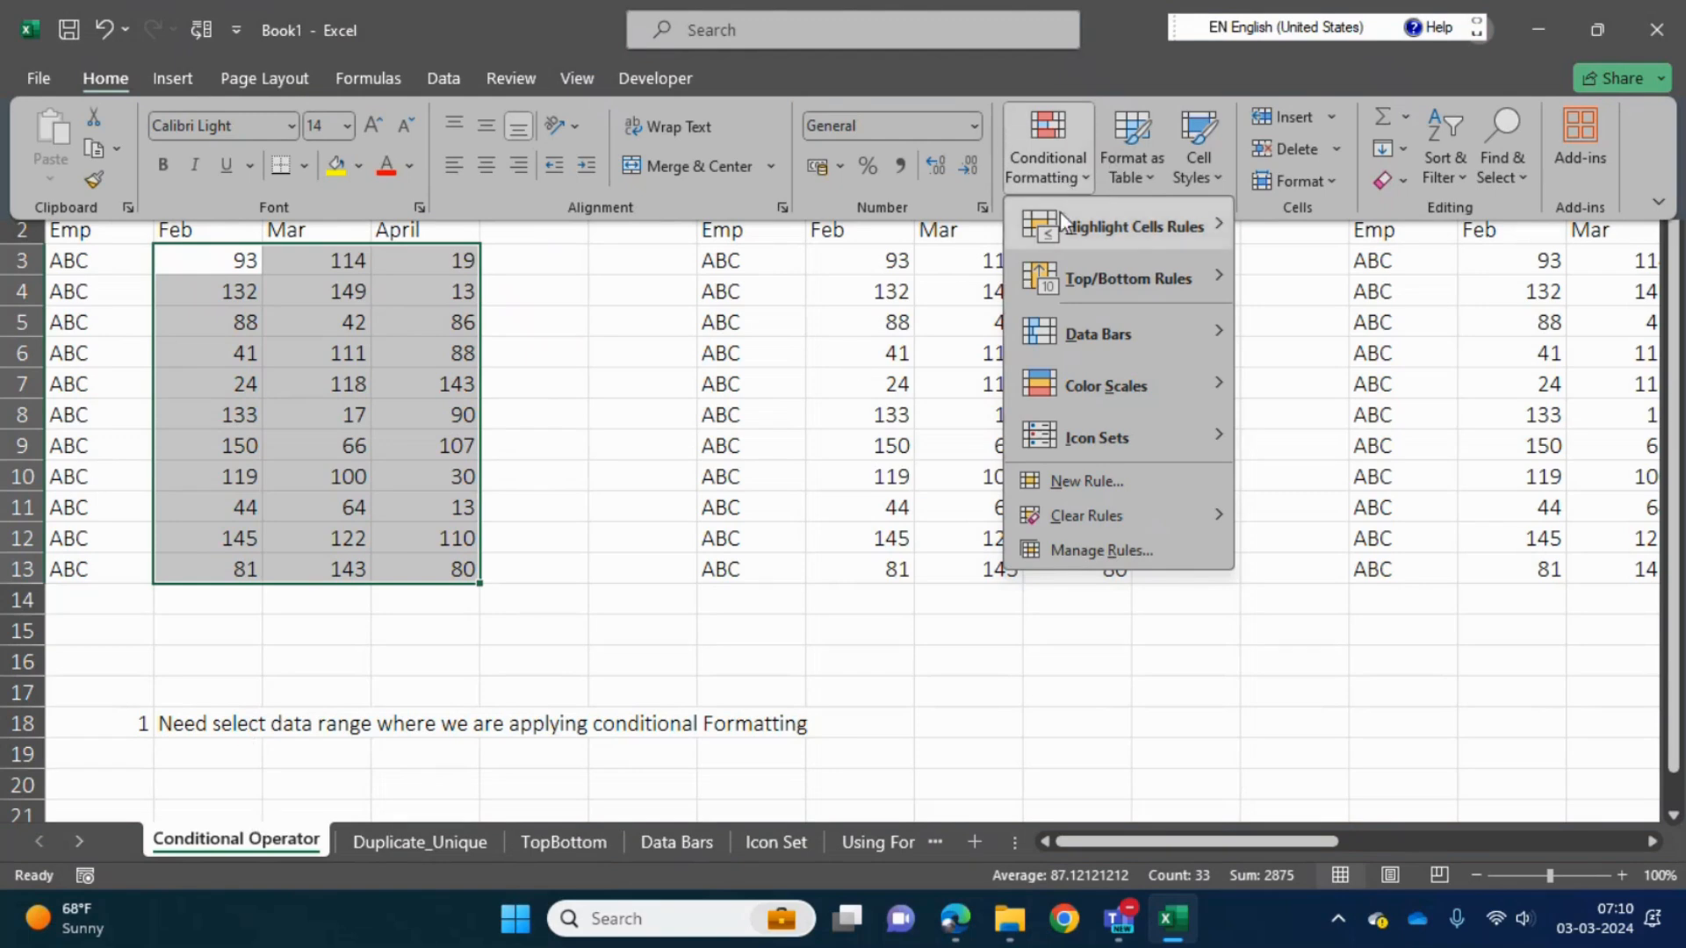
mouse_move(1117, 234)
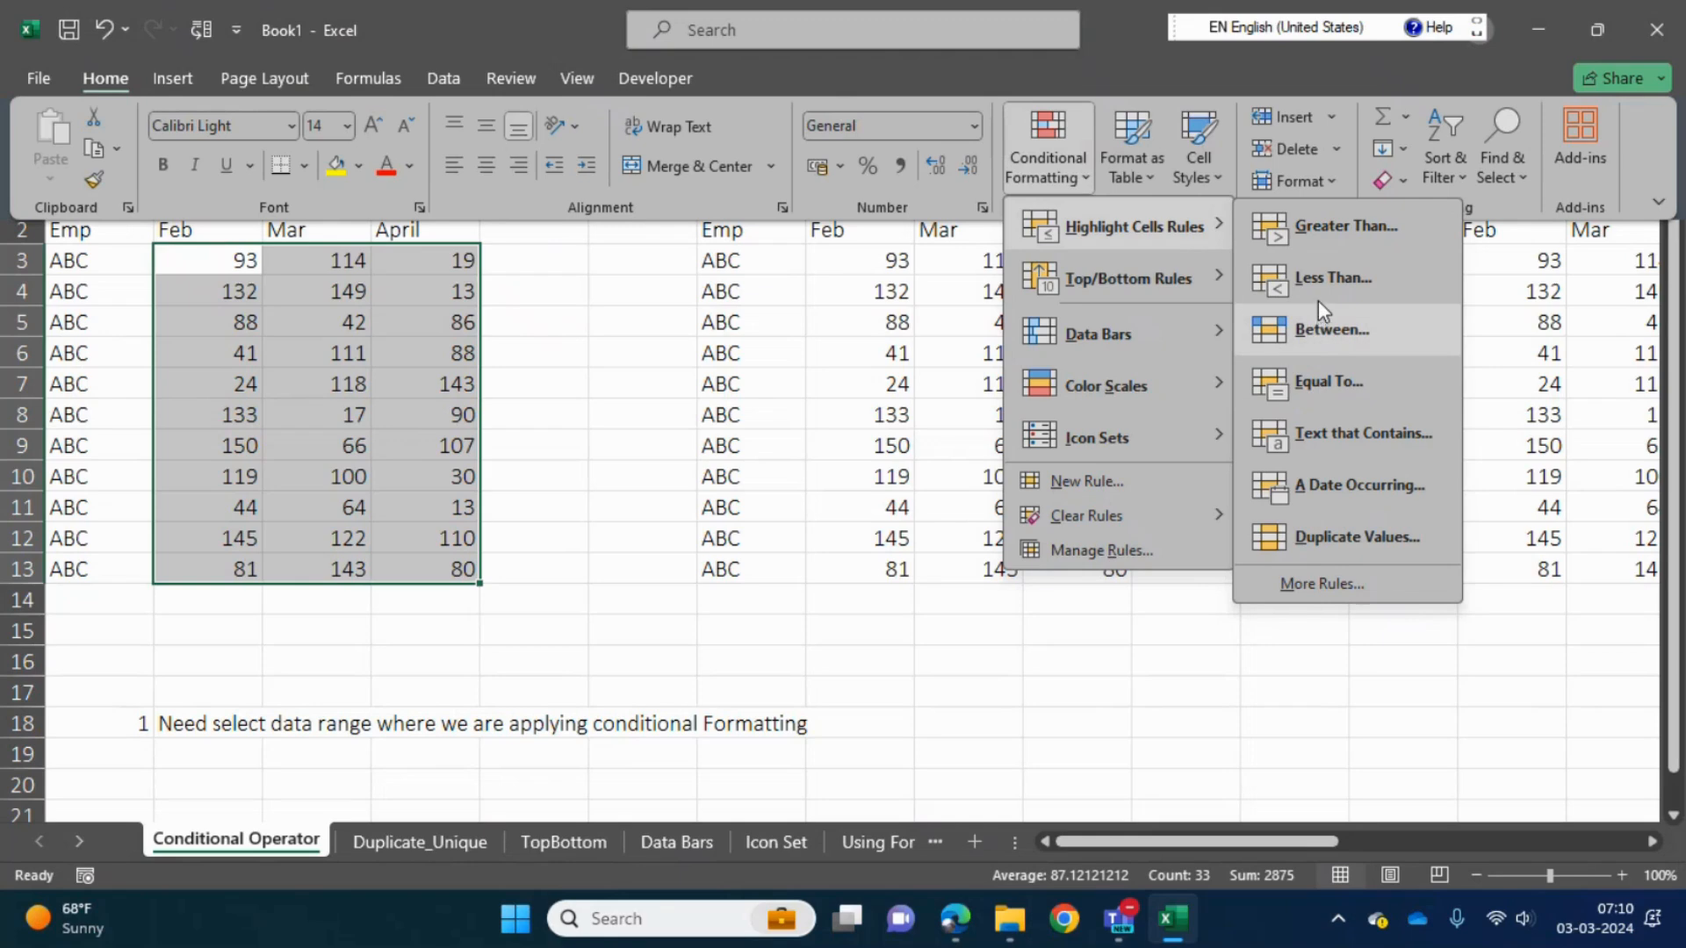
mouse_move(1103, 282)
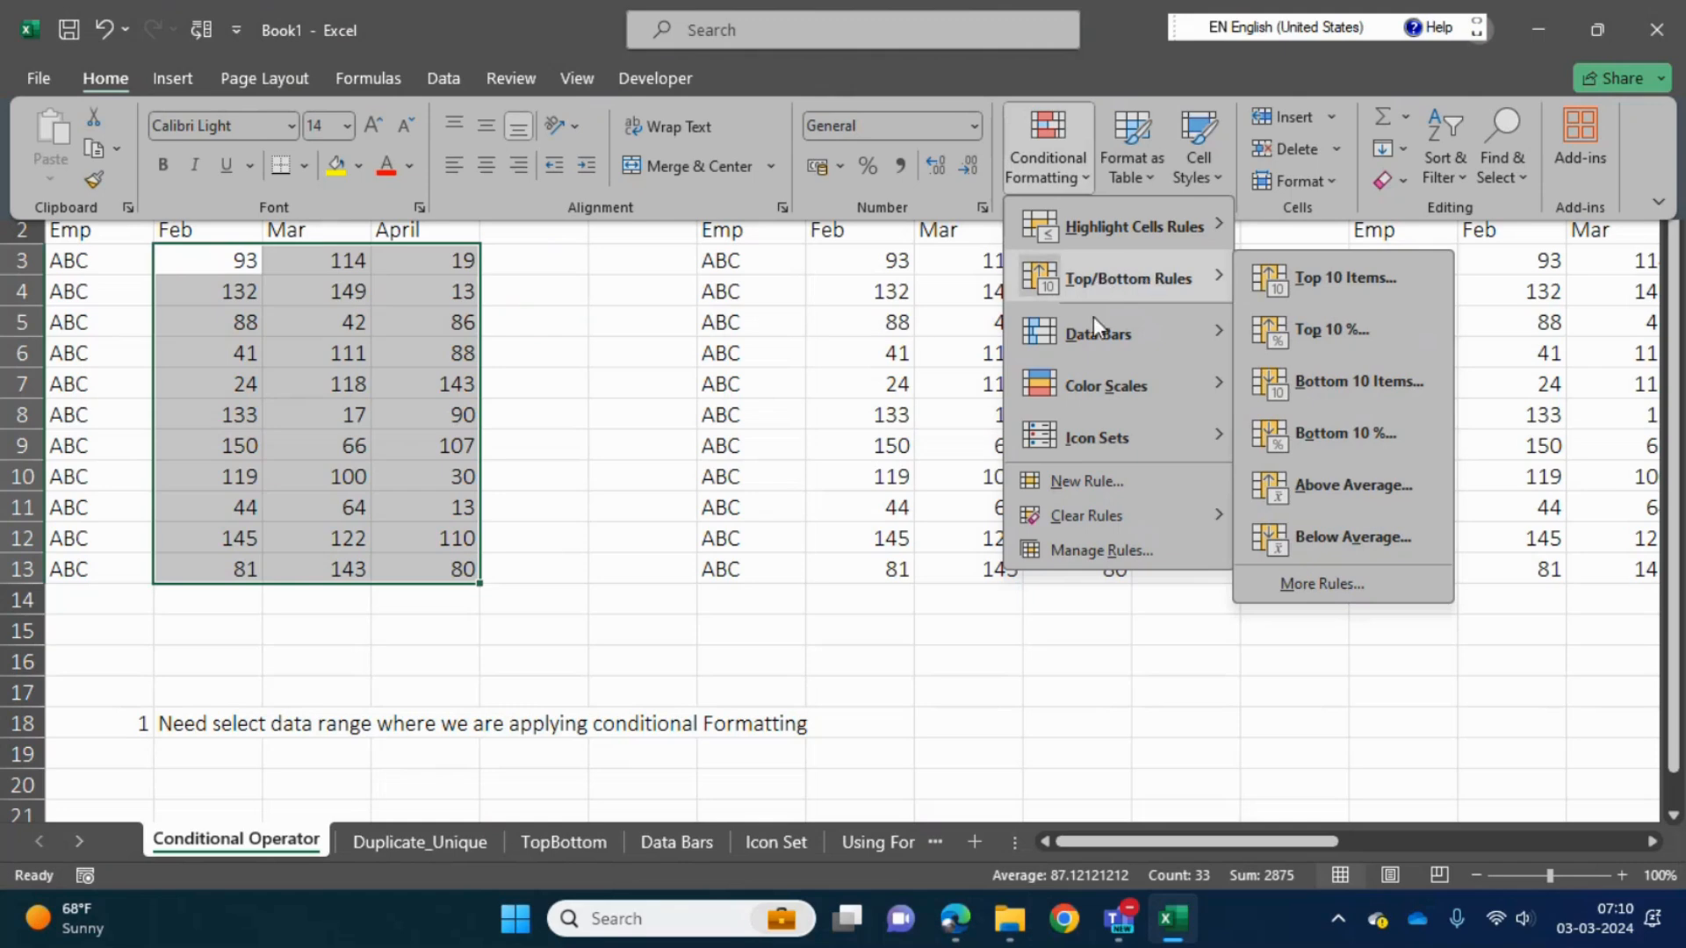
mouse_move(1081, 337)
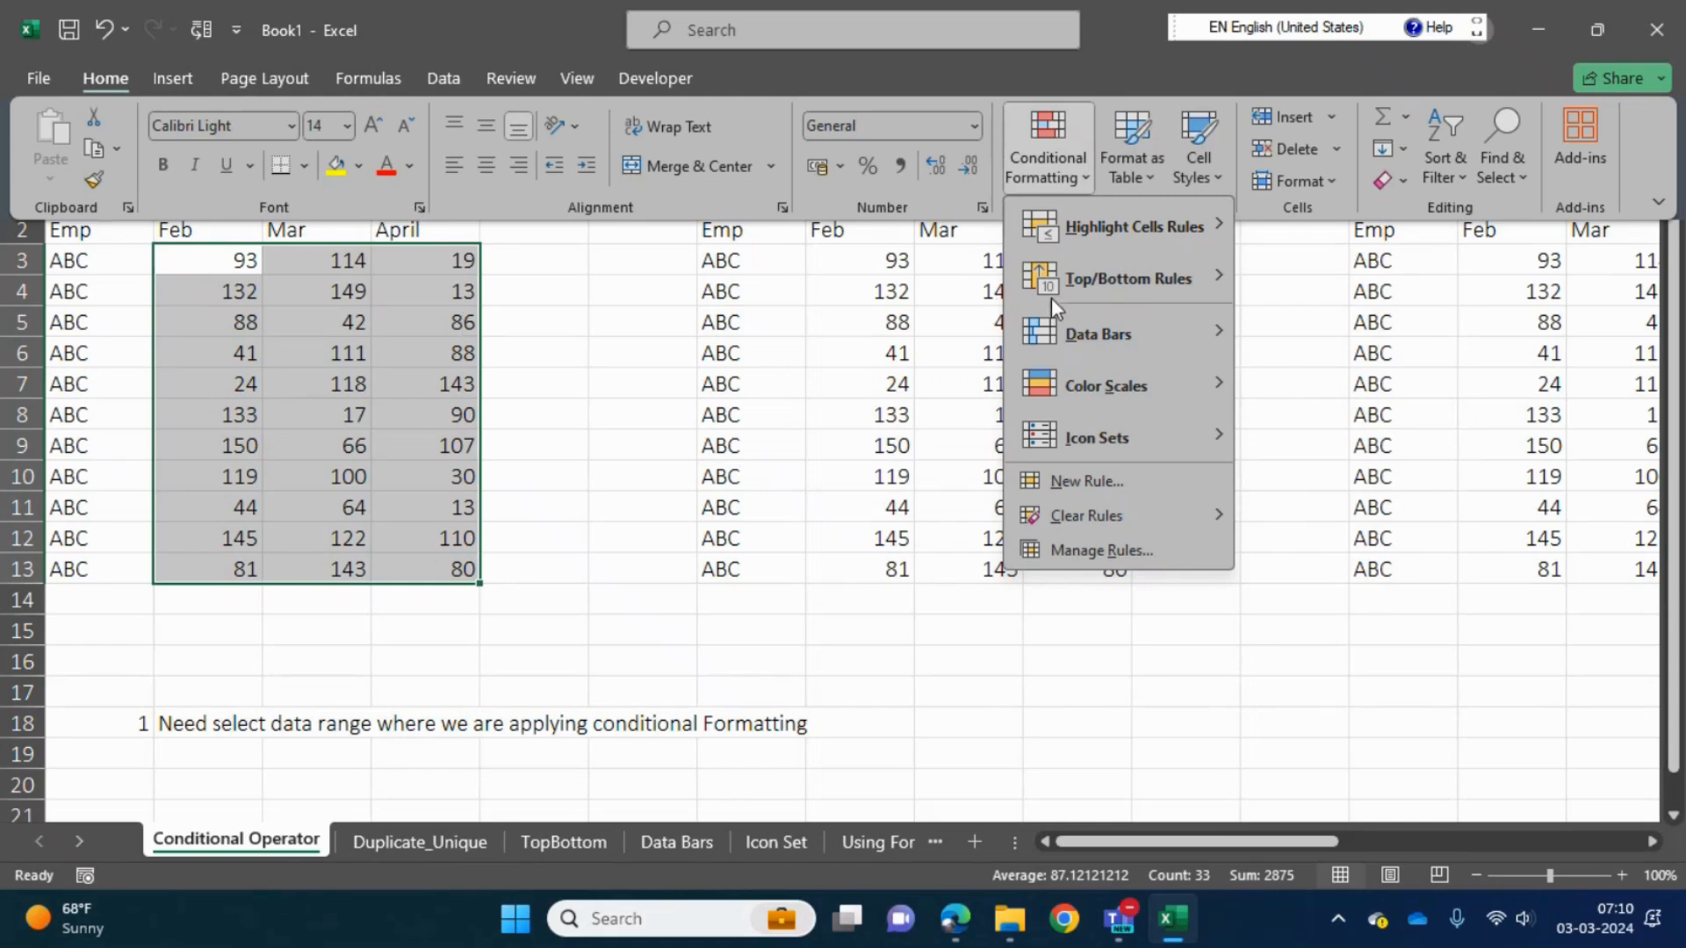
mouse_move(1193, 222)
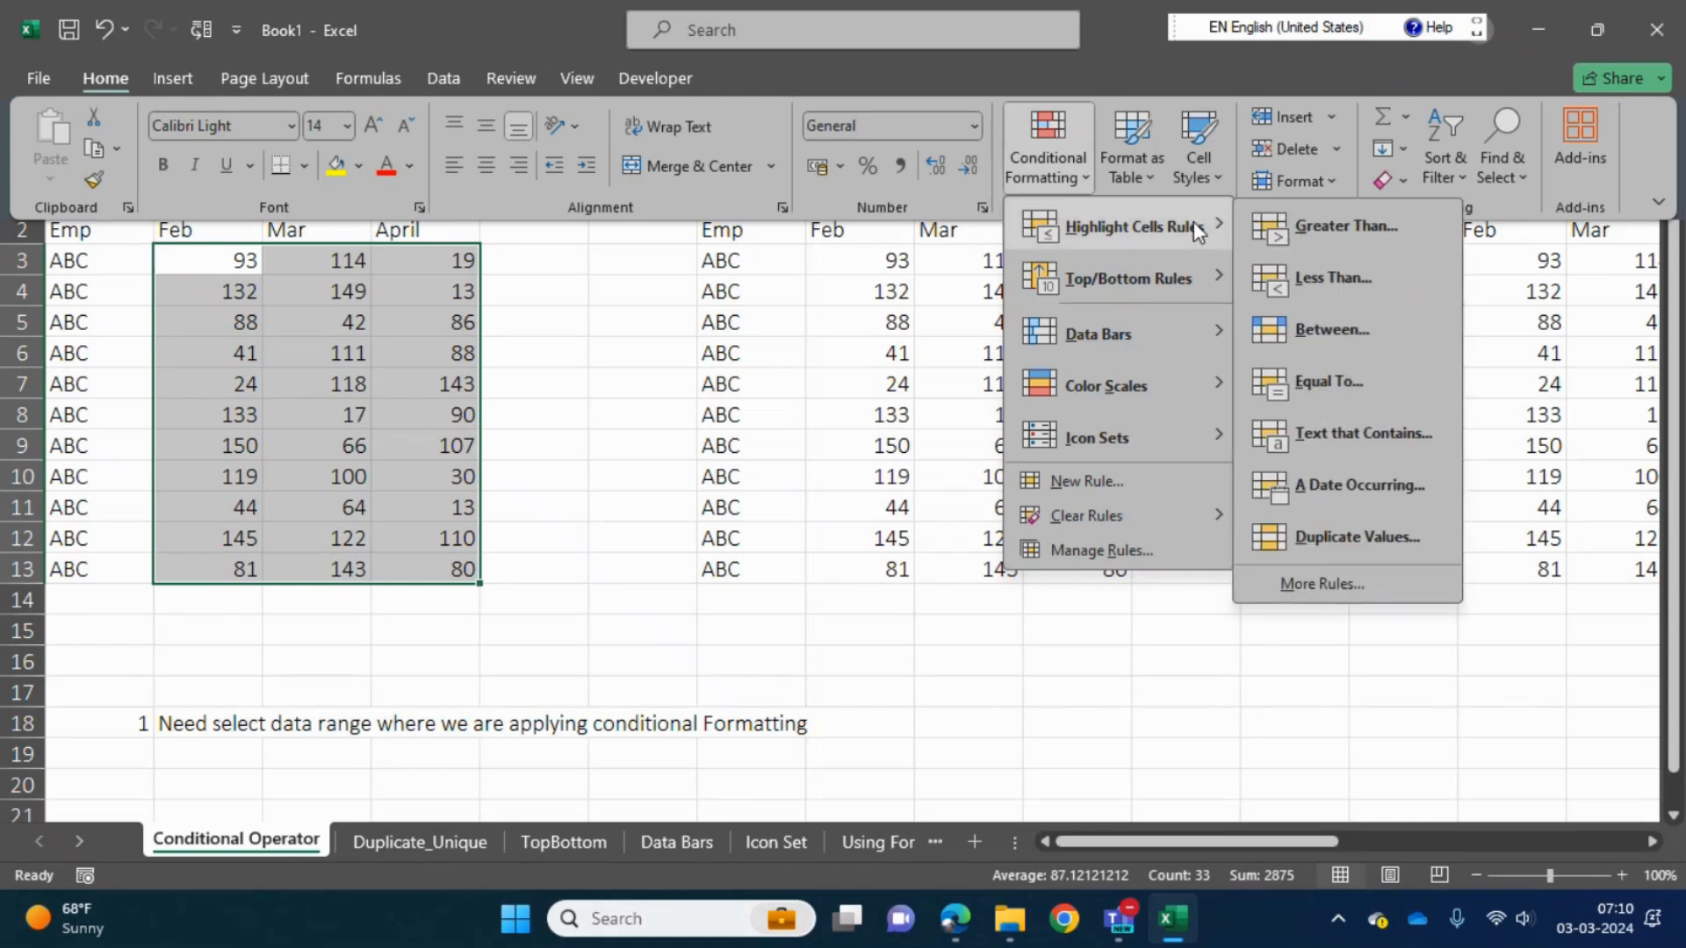
click(1373, 229)
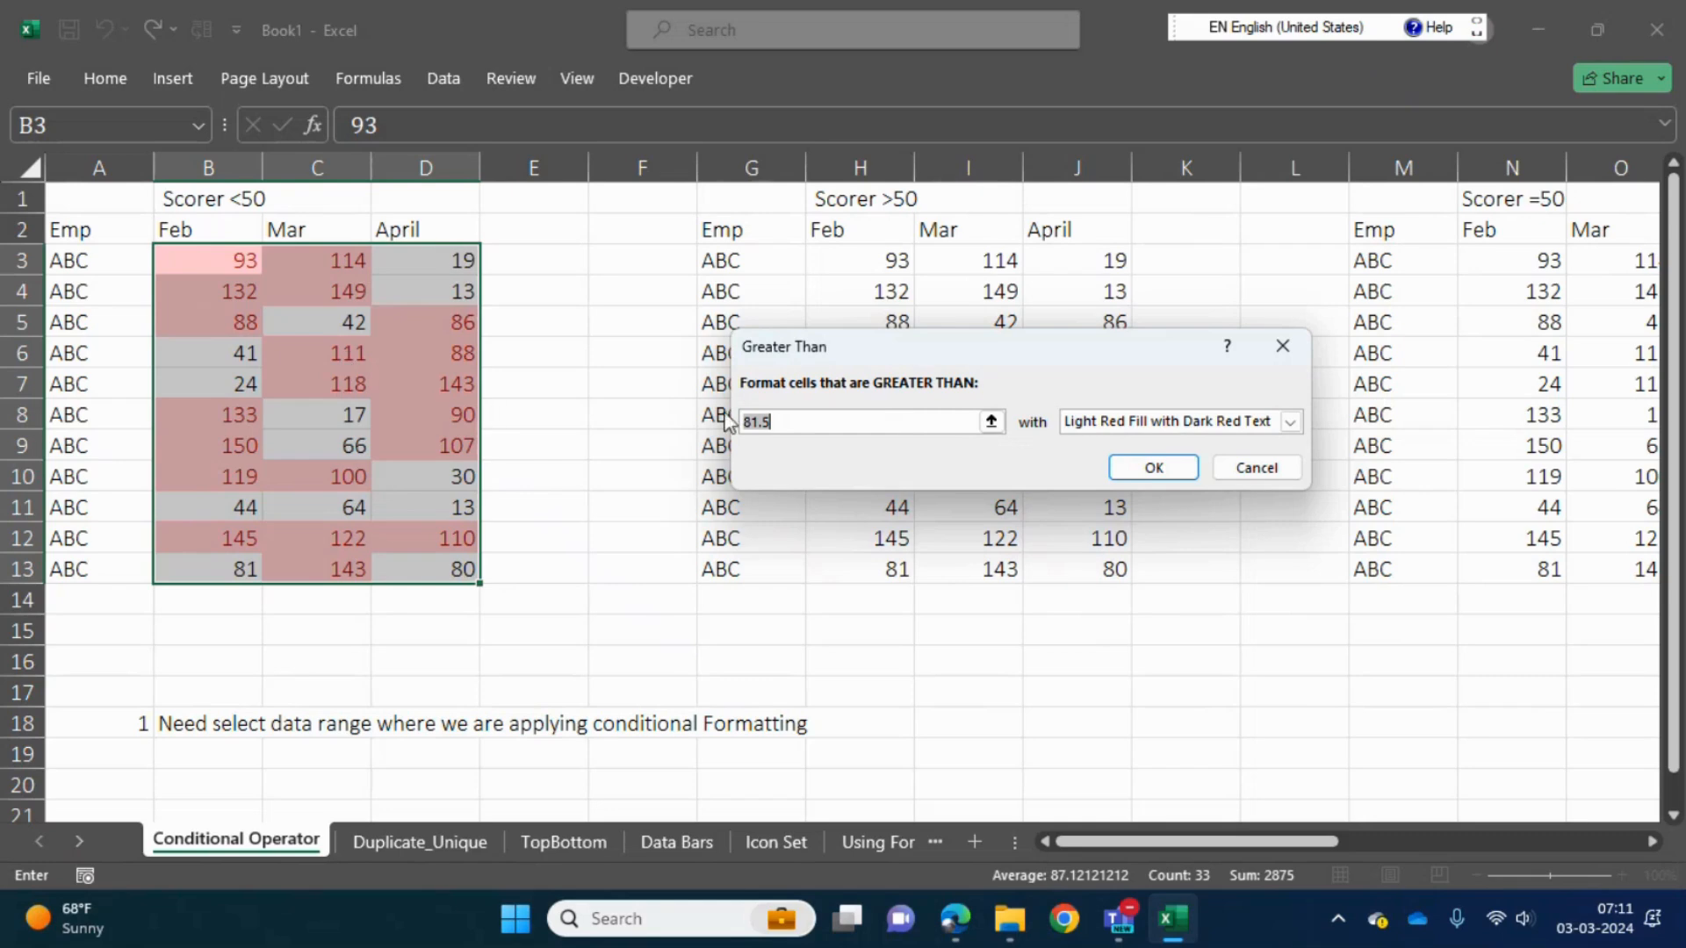
- Set the Greater Than threshold to 50 and apply the rule with Light Red Fill with Dark Red Text
click(814, 426)
key(BackSpace)
key(BackSpace)
key(BackSpace)
key(BackSpace)
text(50)
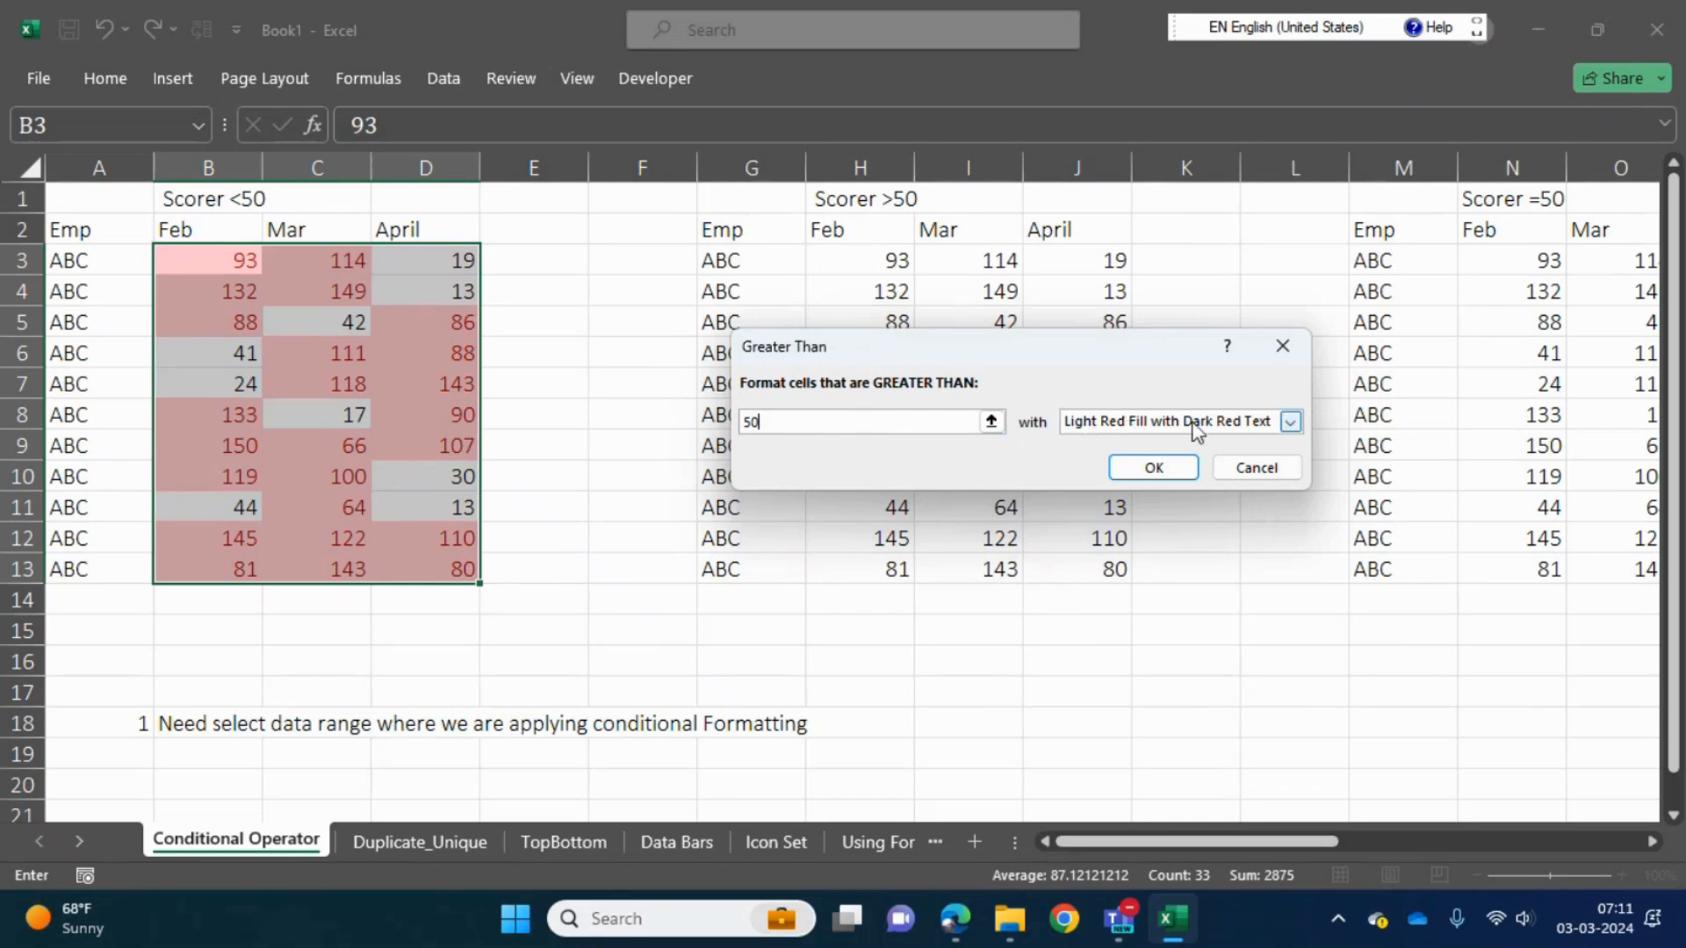
click(1152, 468)
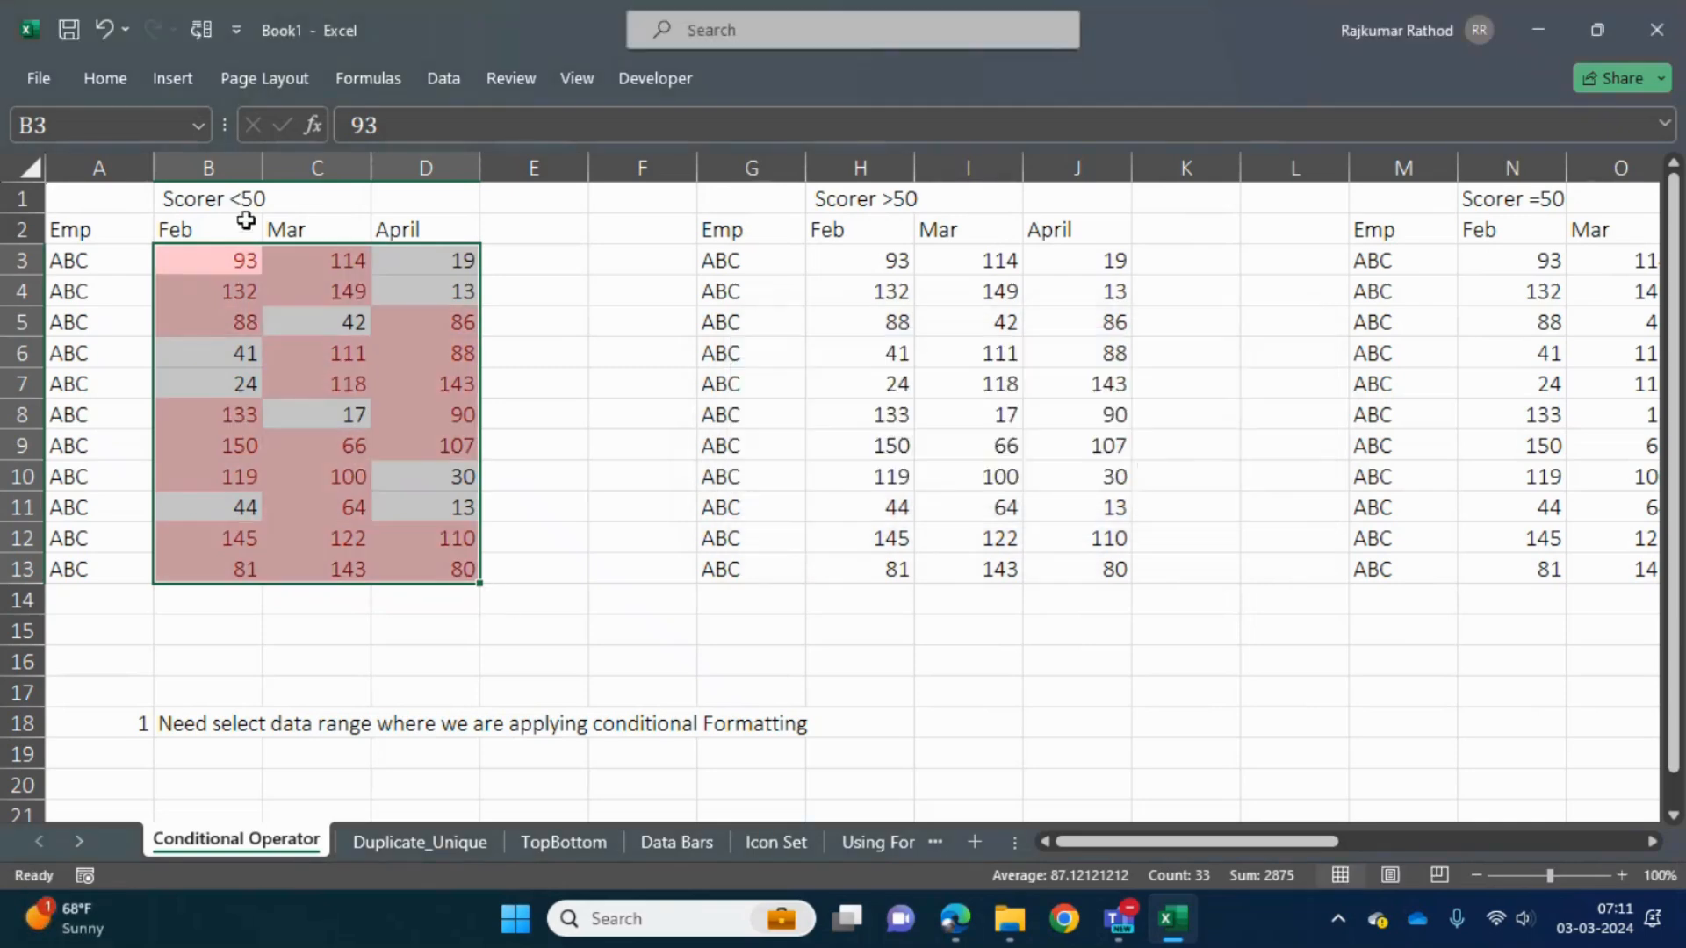
- Correct the first table's heading in B1 to "Scorer >50"
click(219, 198)
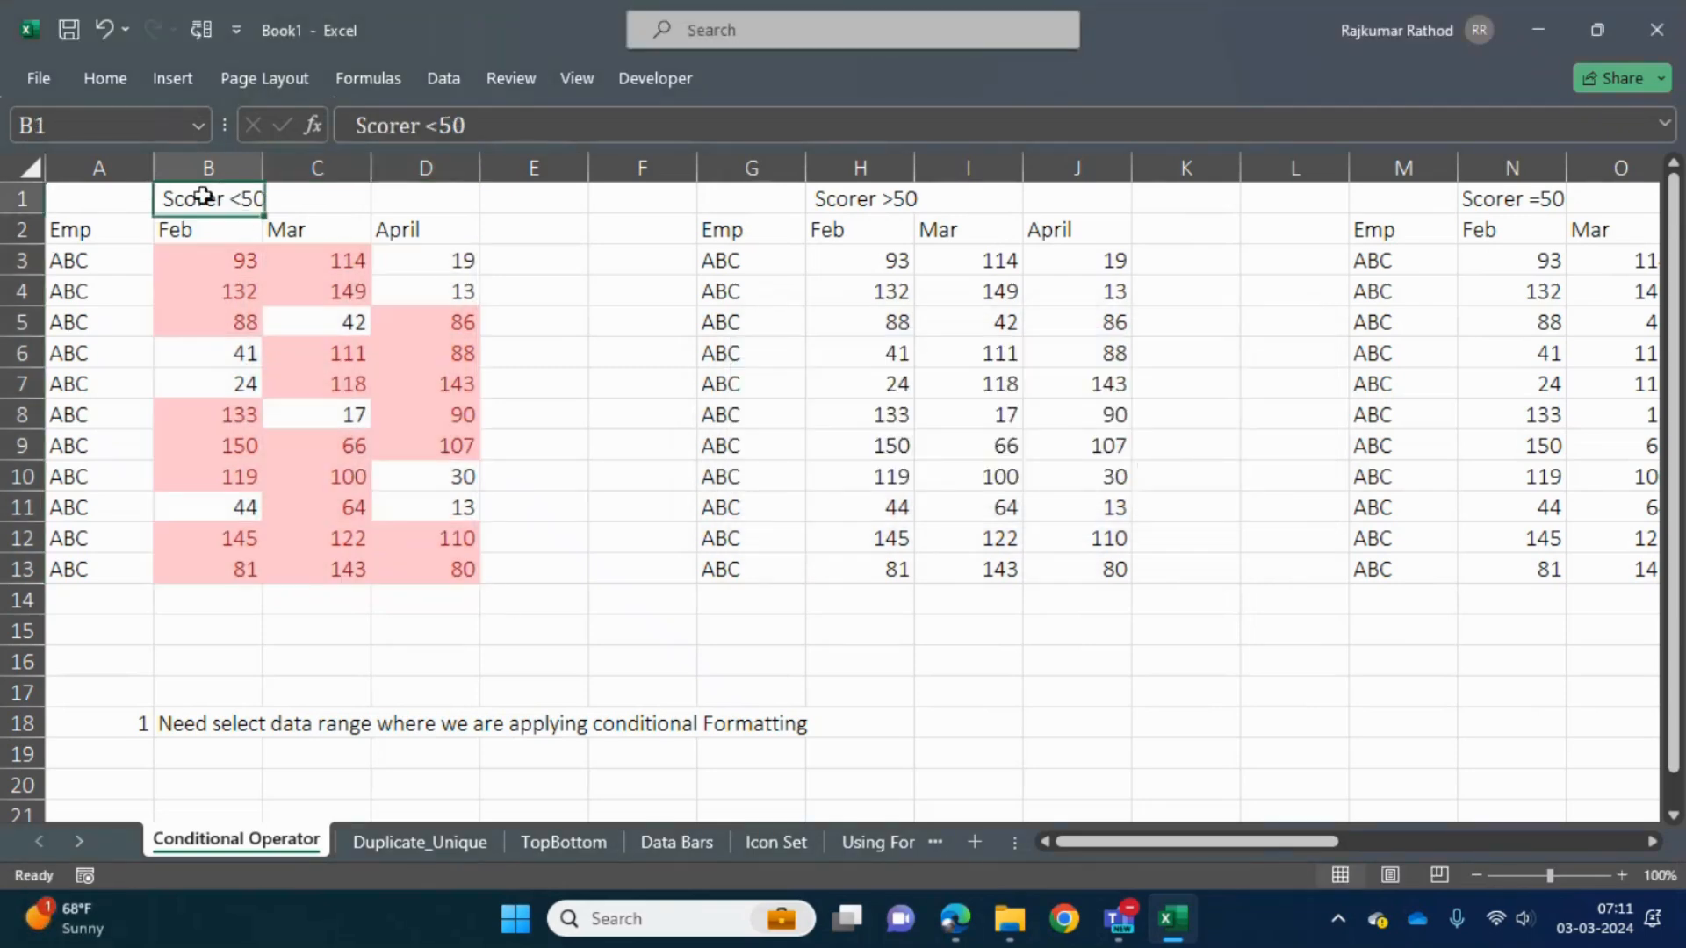
click(443, 123)
key(BackSpace)
text(?)
key(BackSpace)
text(>)
key(Return)
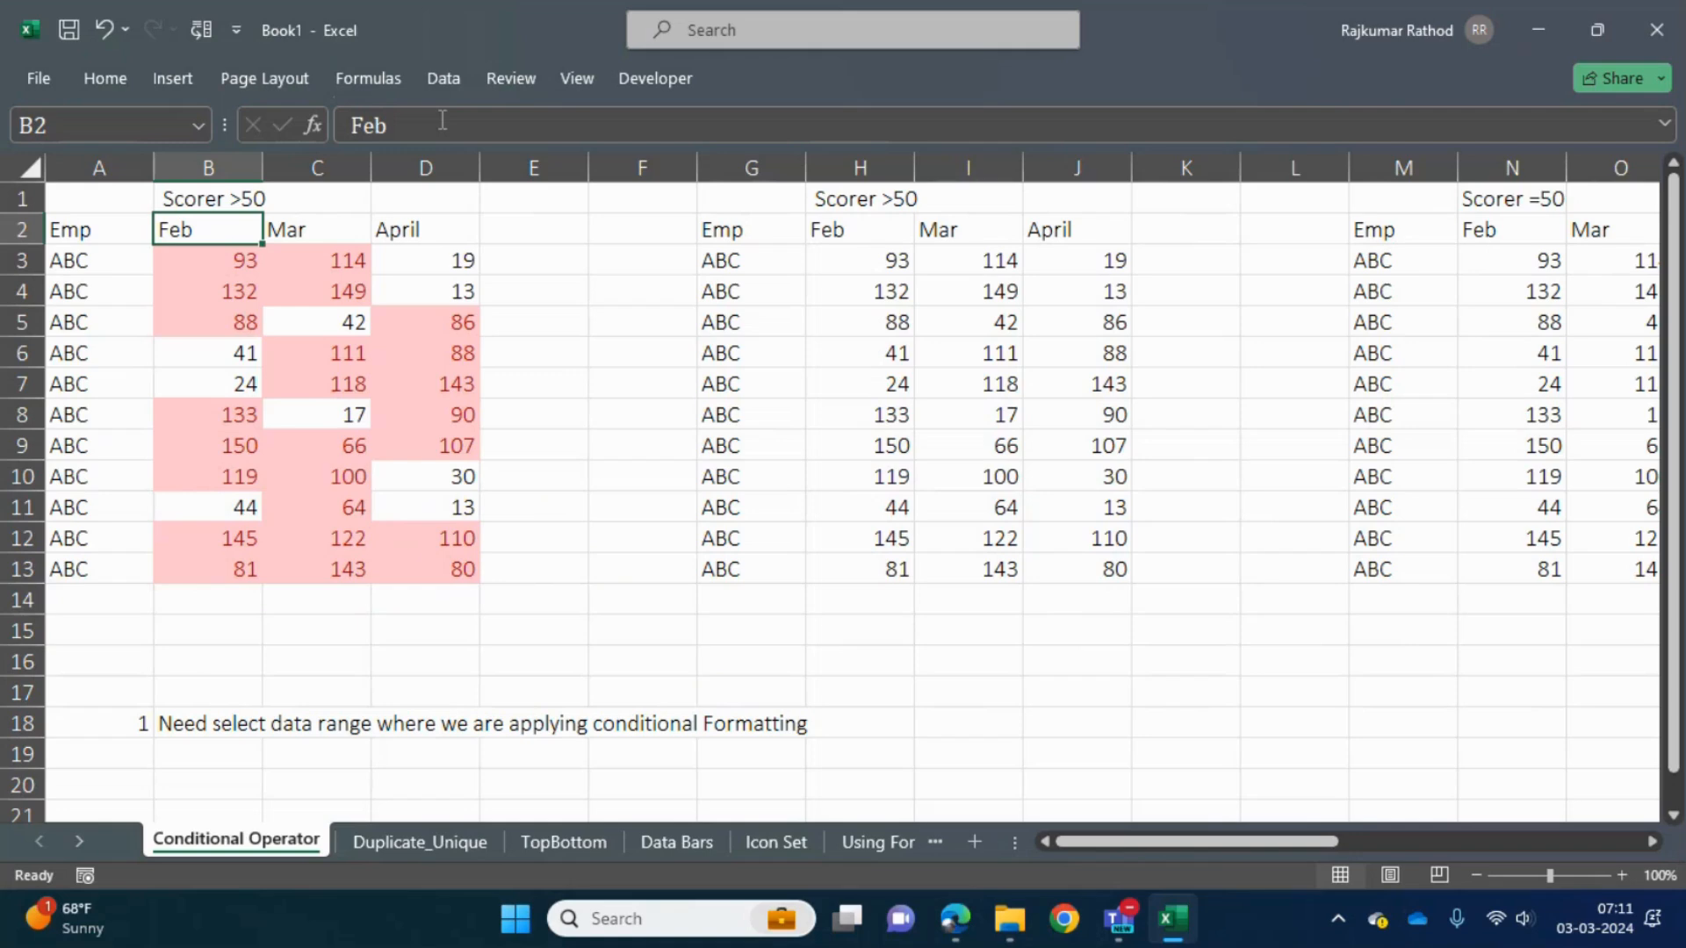
- Clear all the score values in B3:D13 while leaving the conditional formatting in place
key(Down)
key(Right)
key(Left)
key(ctrl+shift+Right)
key(ctrl+shift+Down)
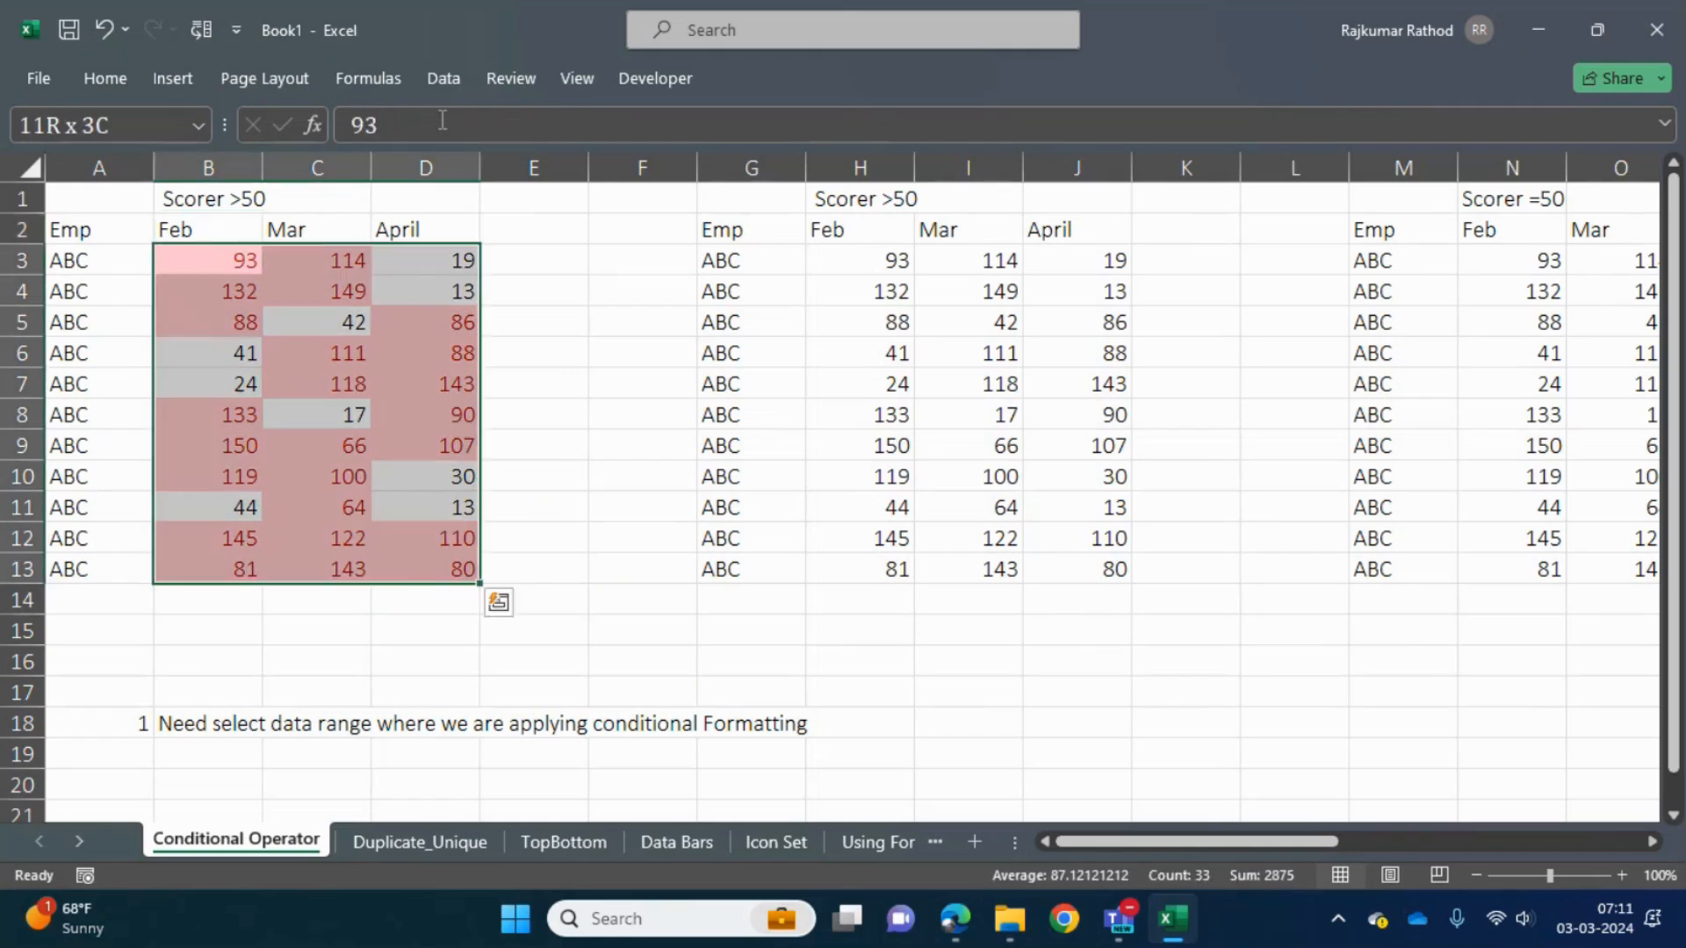
key(Delete)
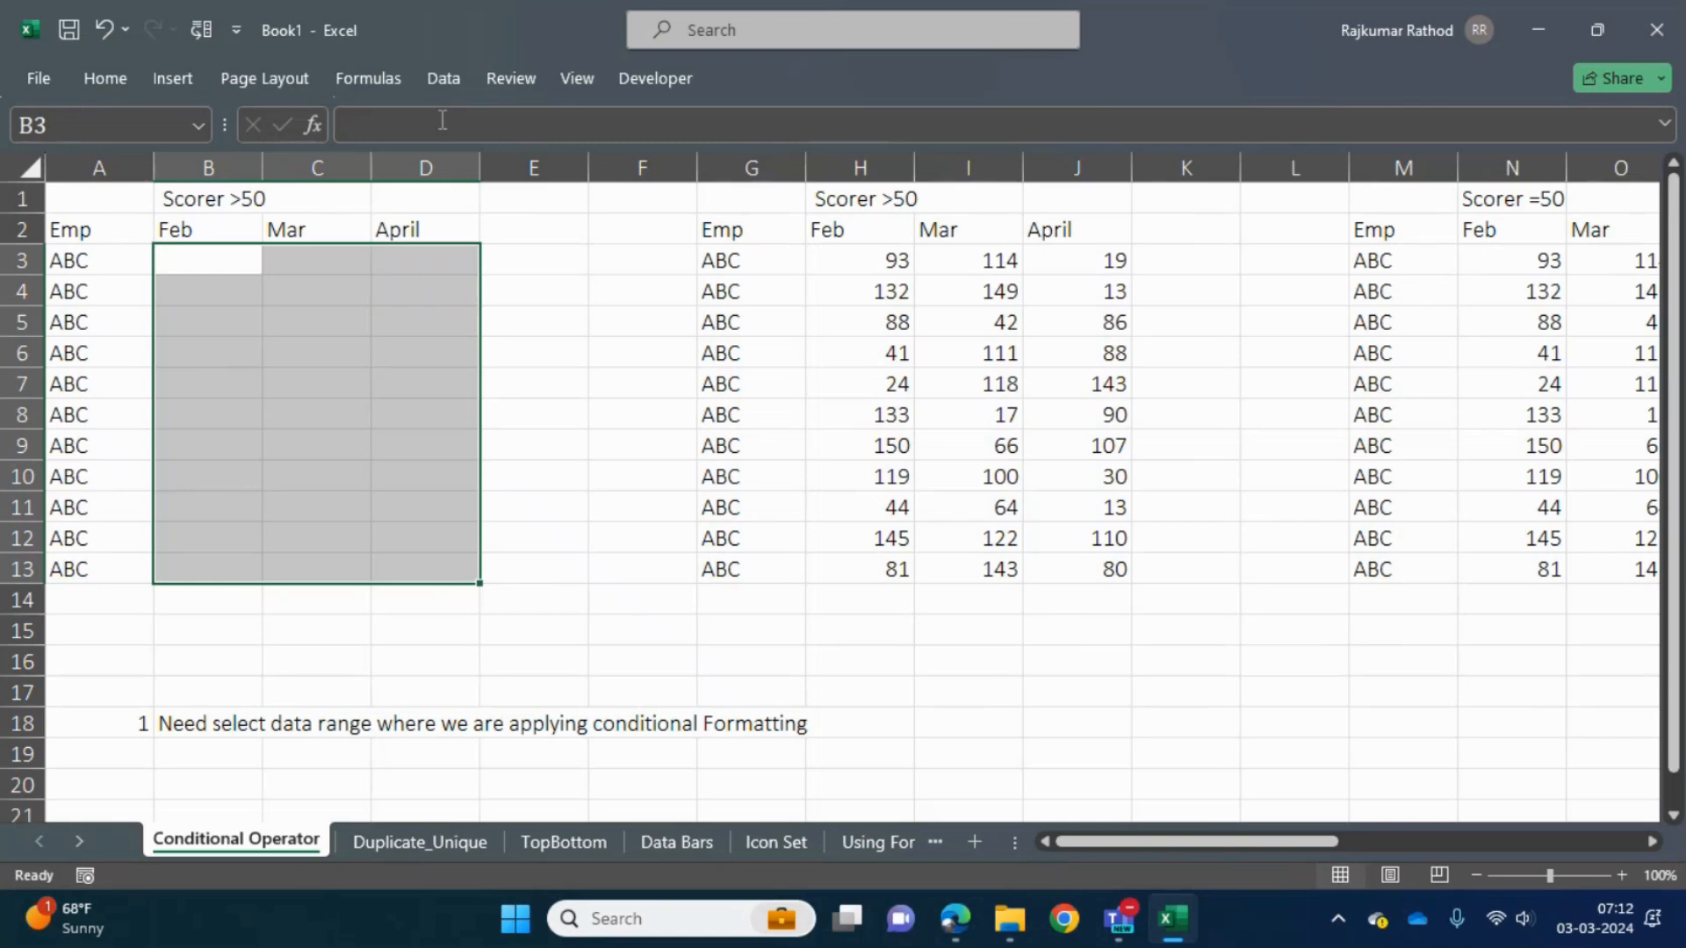
- Enter 60 in cell C4 to test the Greater Than rule on new data
key(Down)
key(Up)
key(Down)
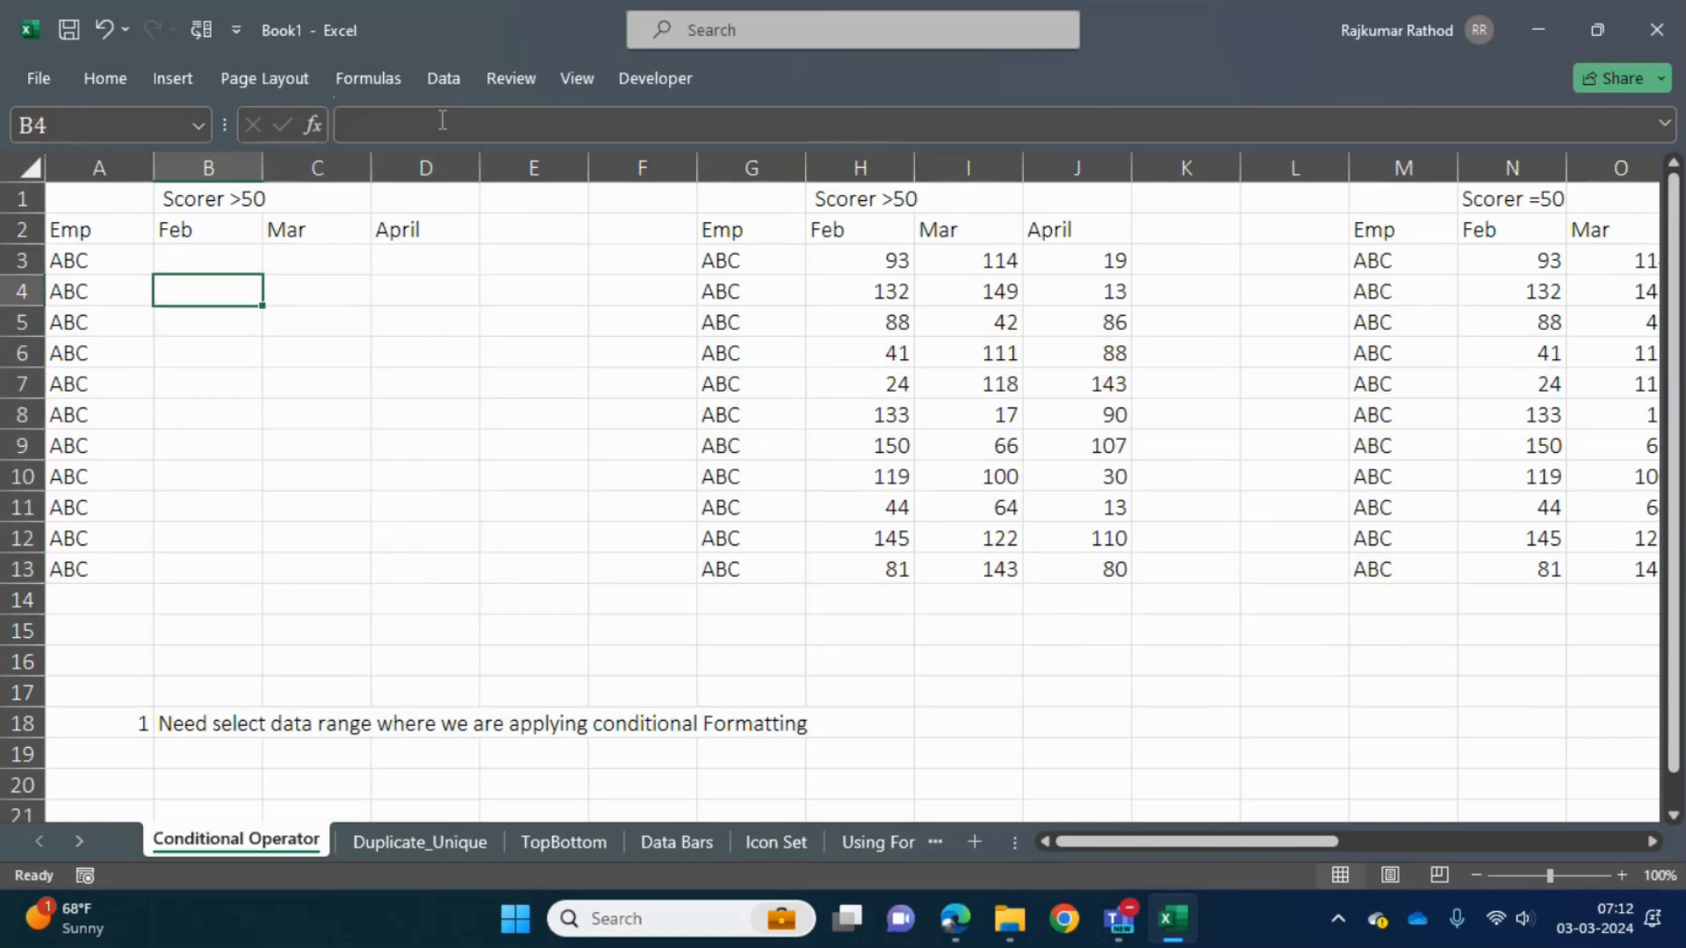
key(Right)
text(60)
key(Return)
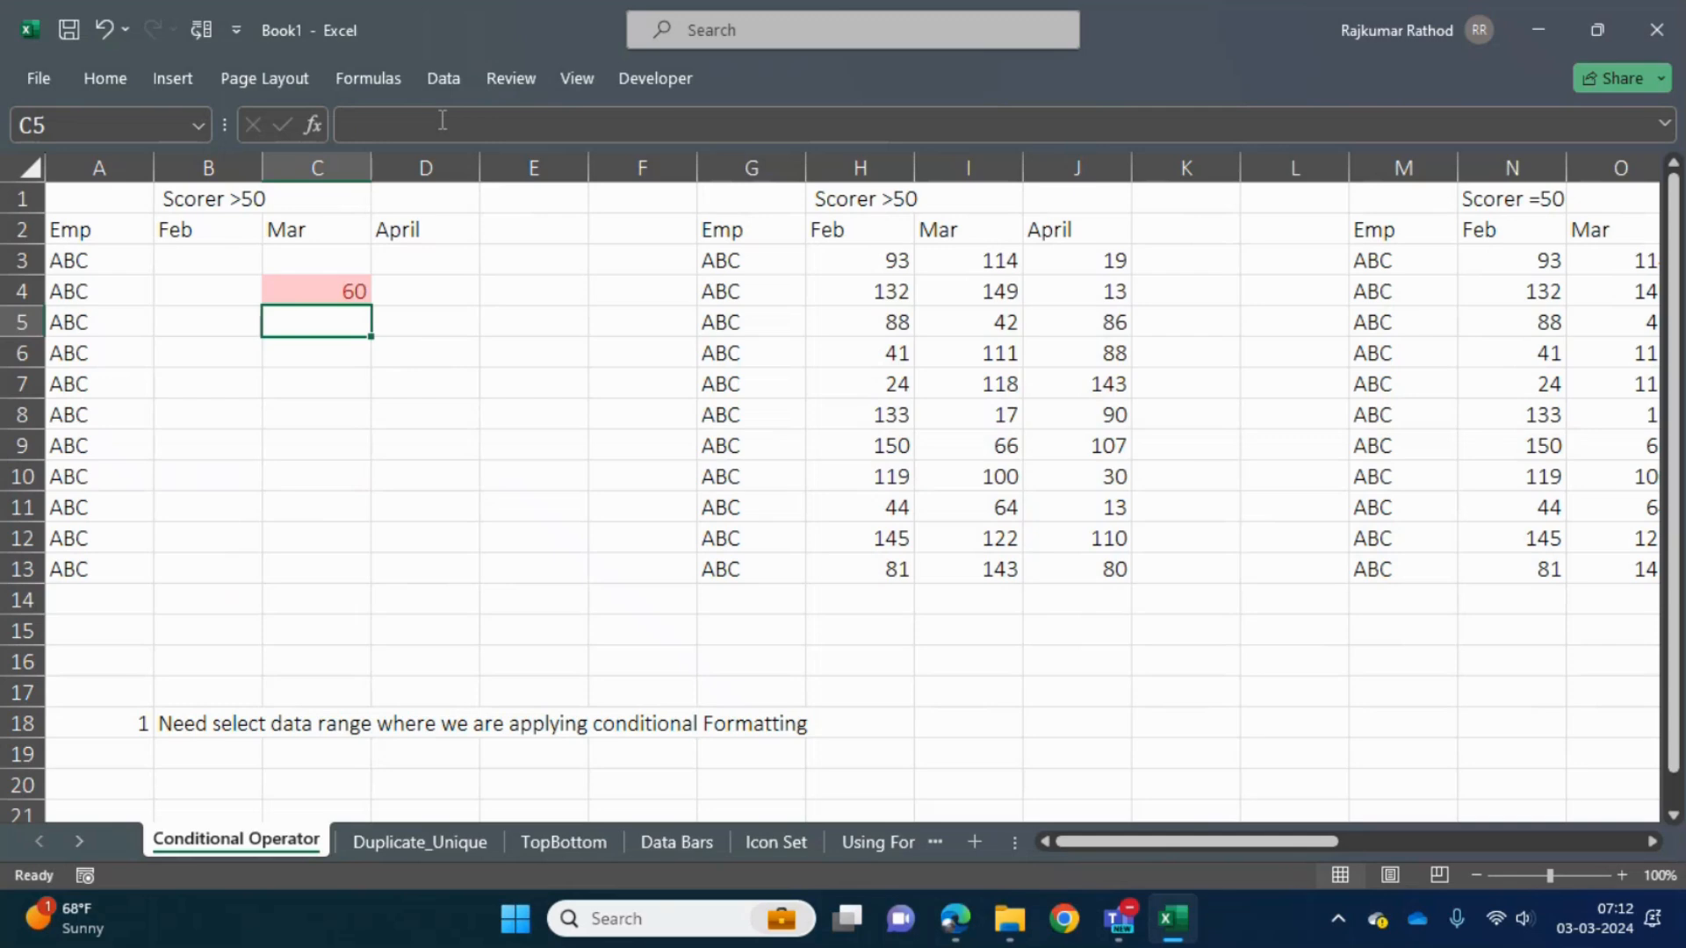
- Enter 80 in cell B6 as a second test value above the threshold
key(Down)
key(Left)
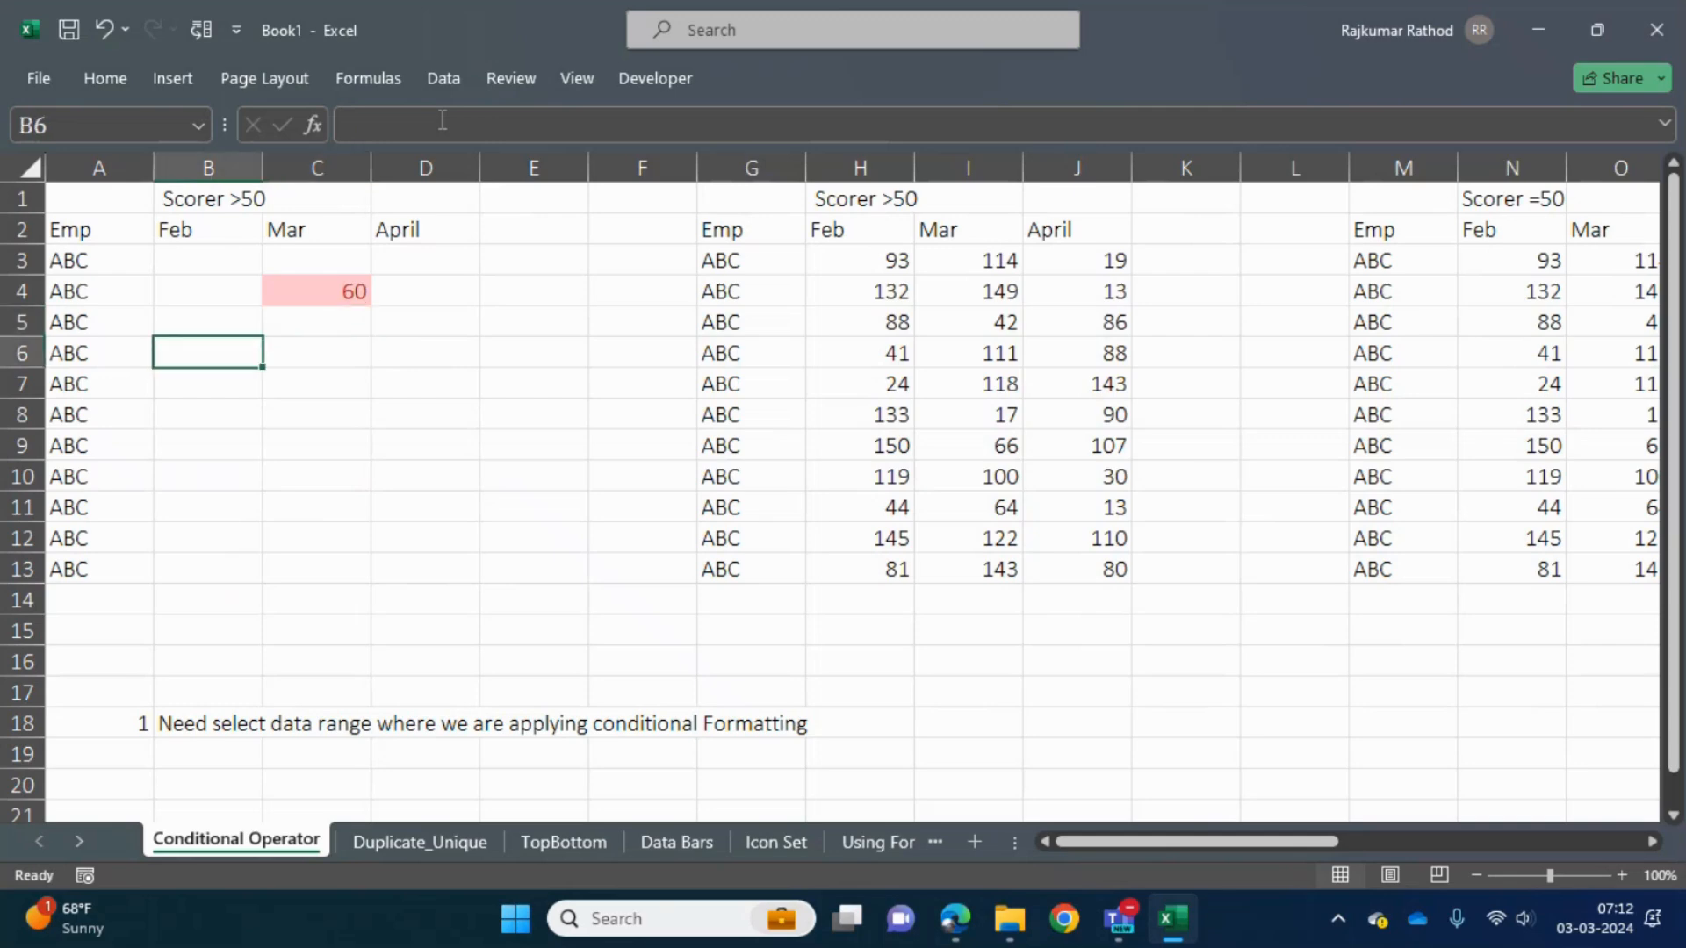
text(80)
key(Return)
key(Down)
key(Right)
key(Right)
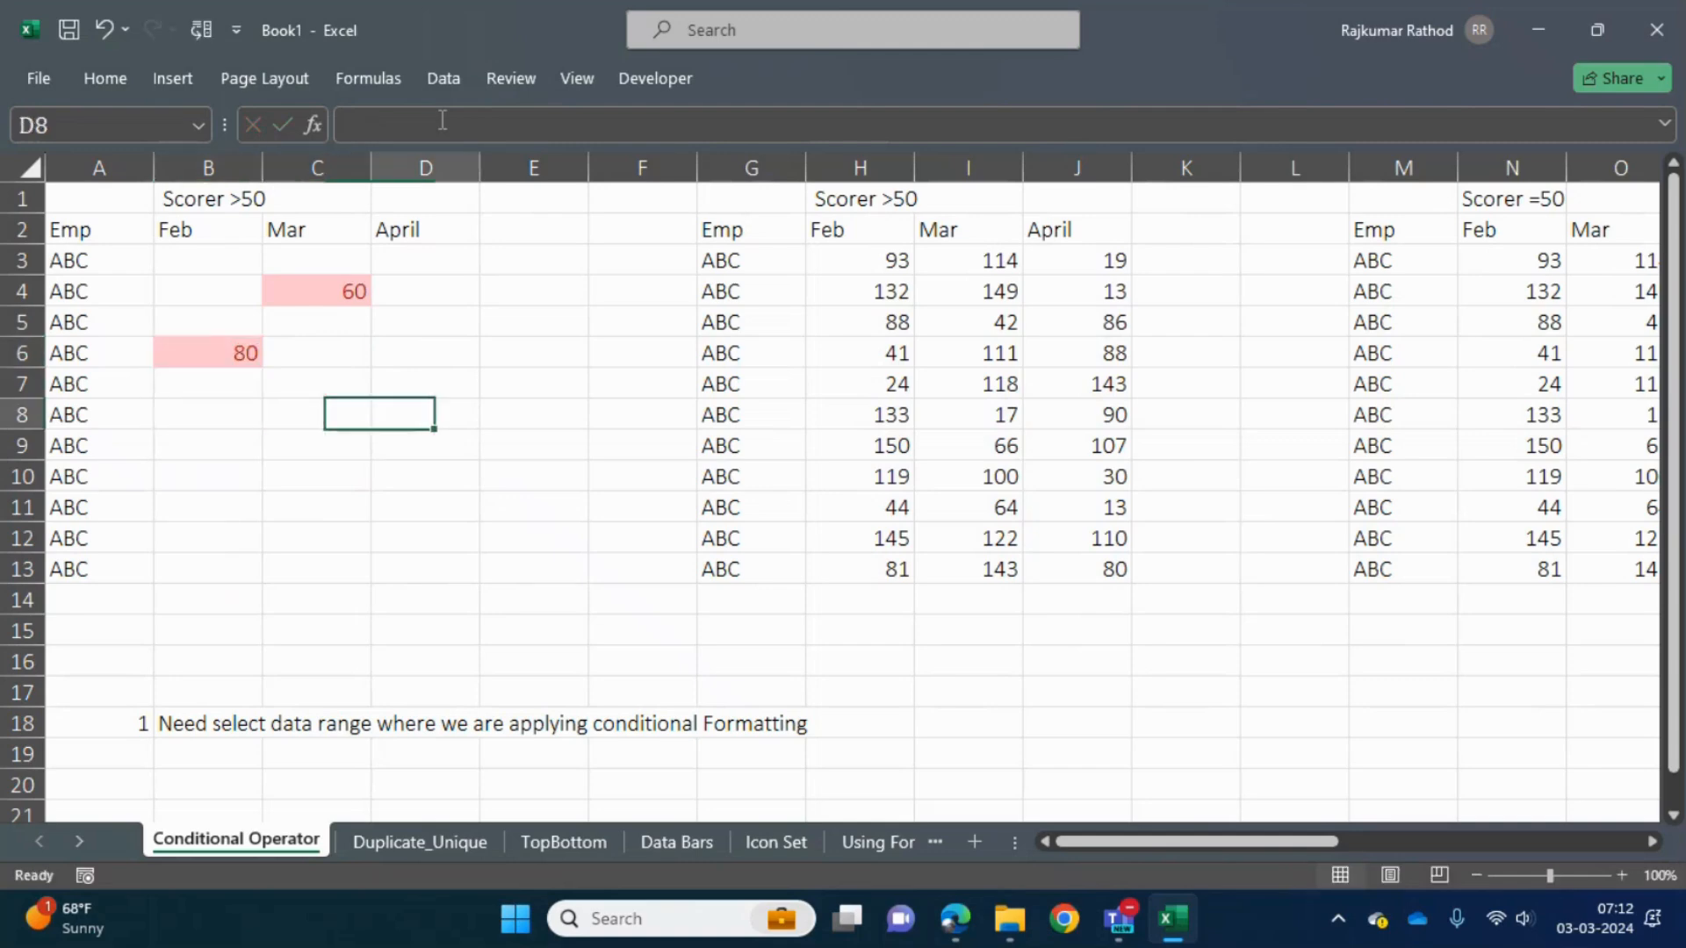
- Examine the formatted area by selecting from B3 across the three month columns and down the rows
key(Up)
key(Up)
key(Up)
key(Up)
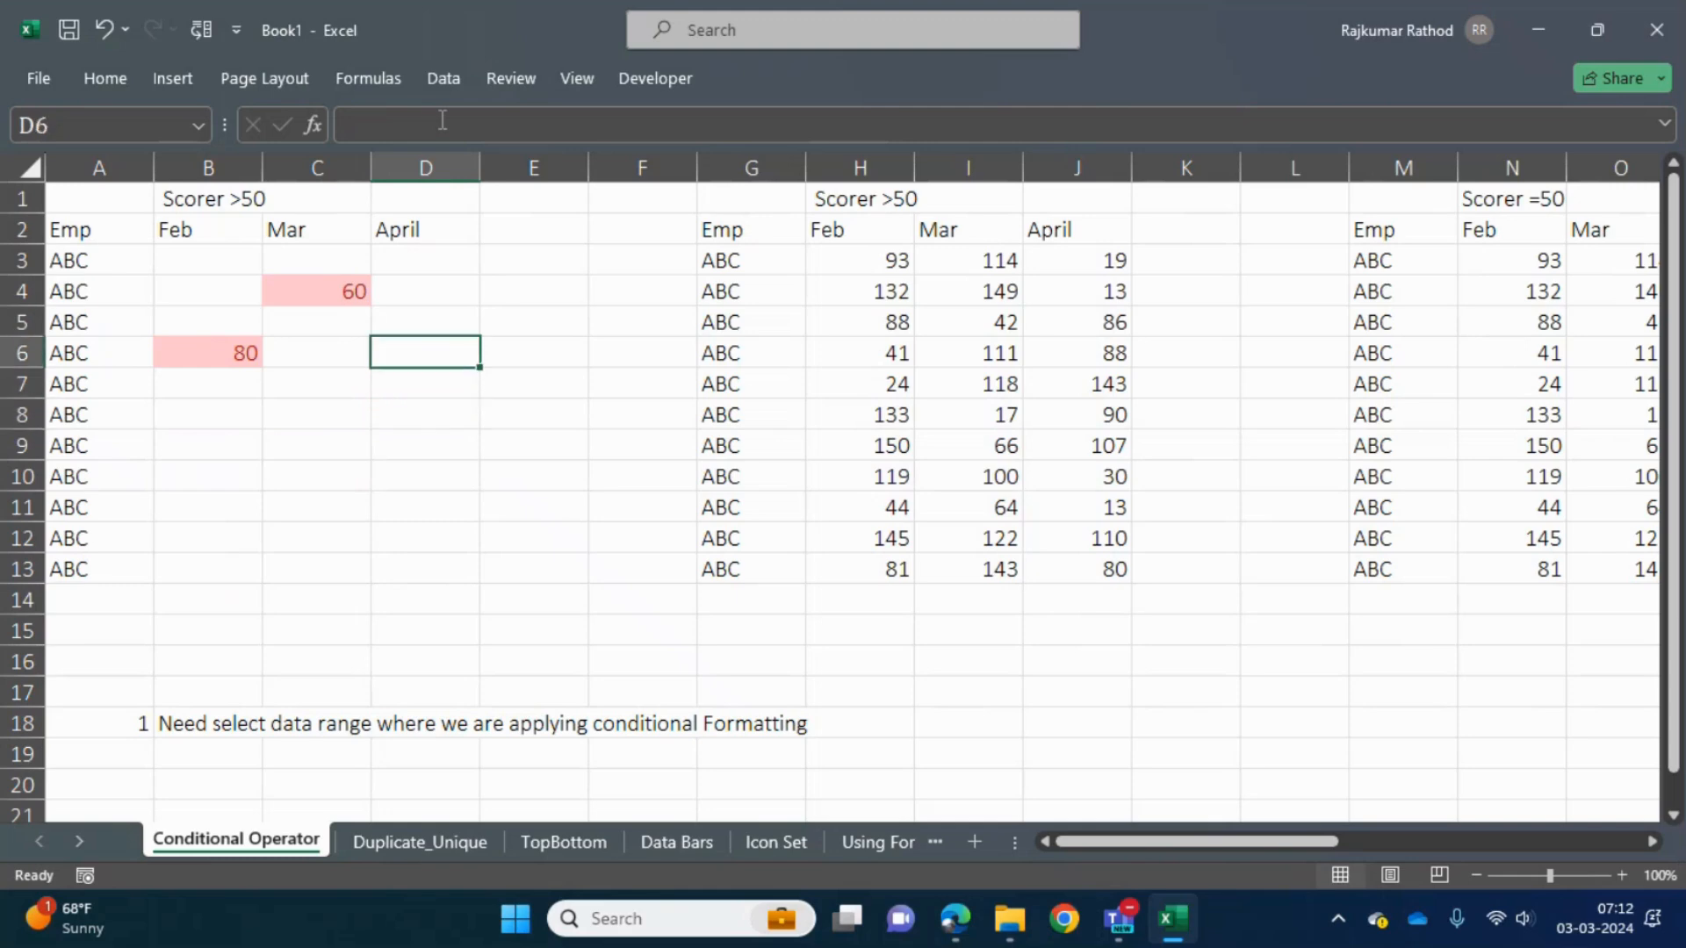
key(Left)
key(Left)
key(Up)
key(shift+Right)
key(shift+Down)
key(shift+Right)
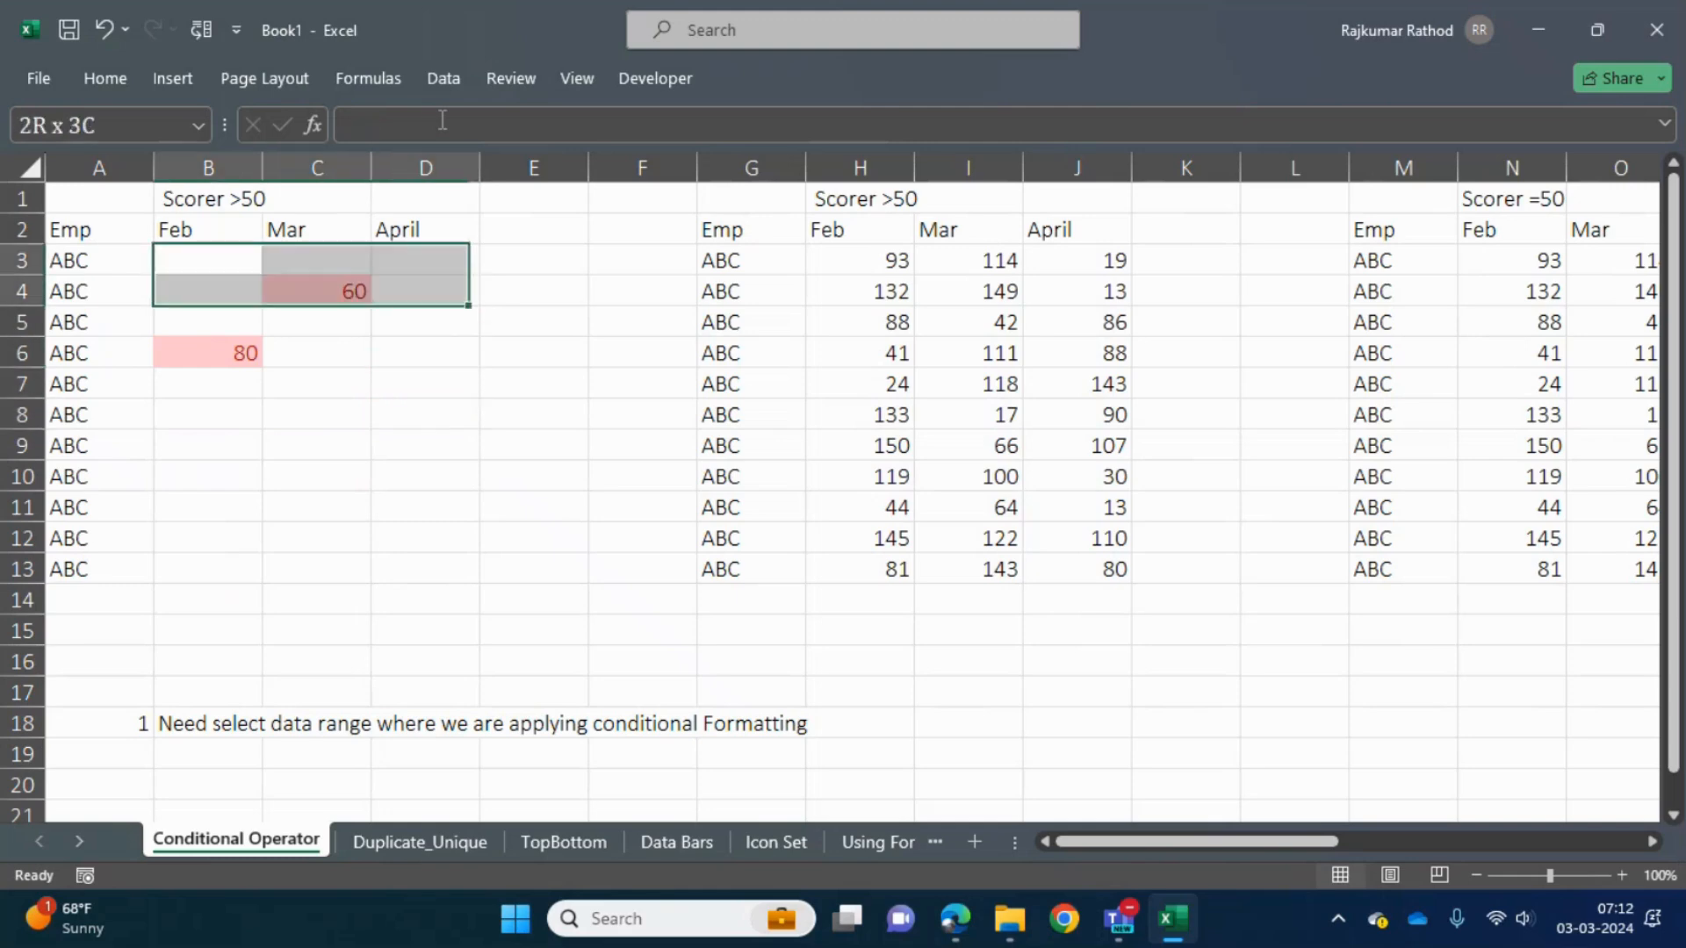
key(shift+Down)
key(shift+Down)
key(shift+Down)
key(shift+Down)
key(shift+Down)
key(shift+Down)
- Enter 40 in cell B9 as a test value below the threshold
key(Down)
key(Down)
key(Down)
key(Down)
key(Down)
key(Down)
text(40)
key(Return)
- Select the full range B3:D13 to review where the highlight rule applies
key(Up)
key(Up)
key(Up)
key(Up)
key(Up)
key(Up)
key(Up)
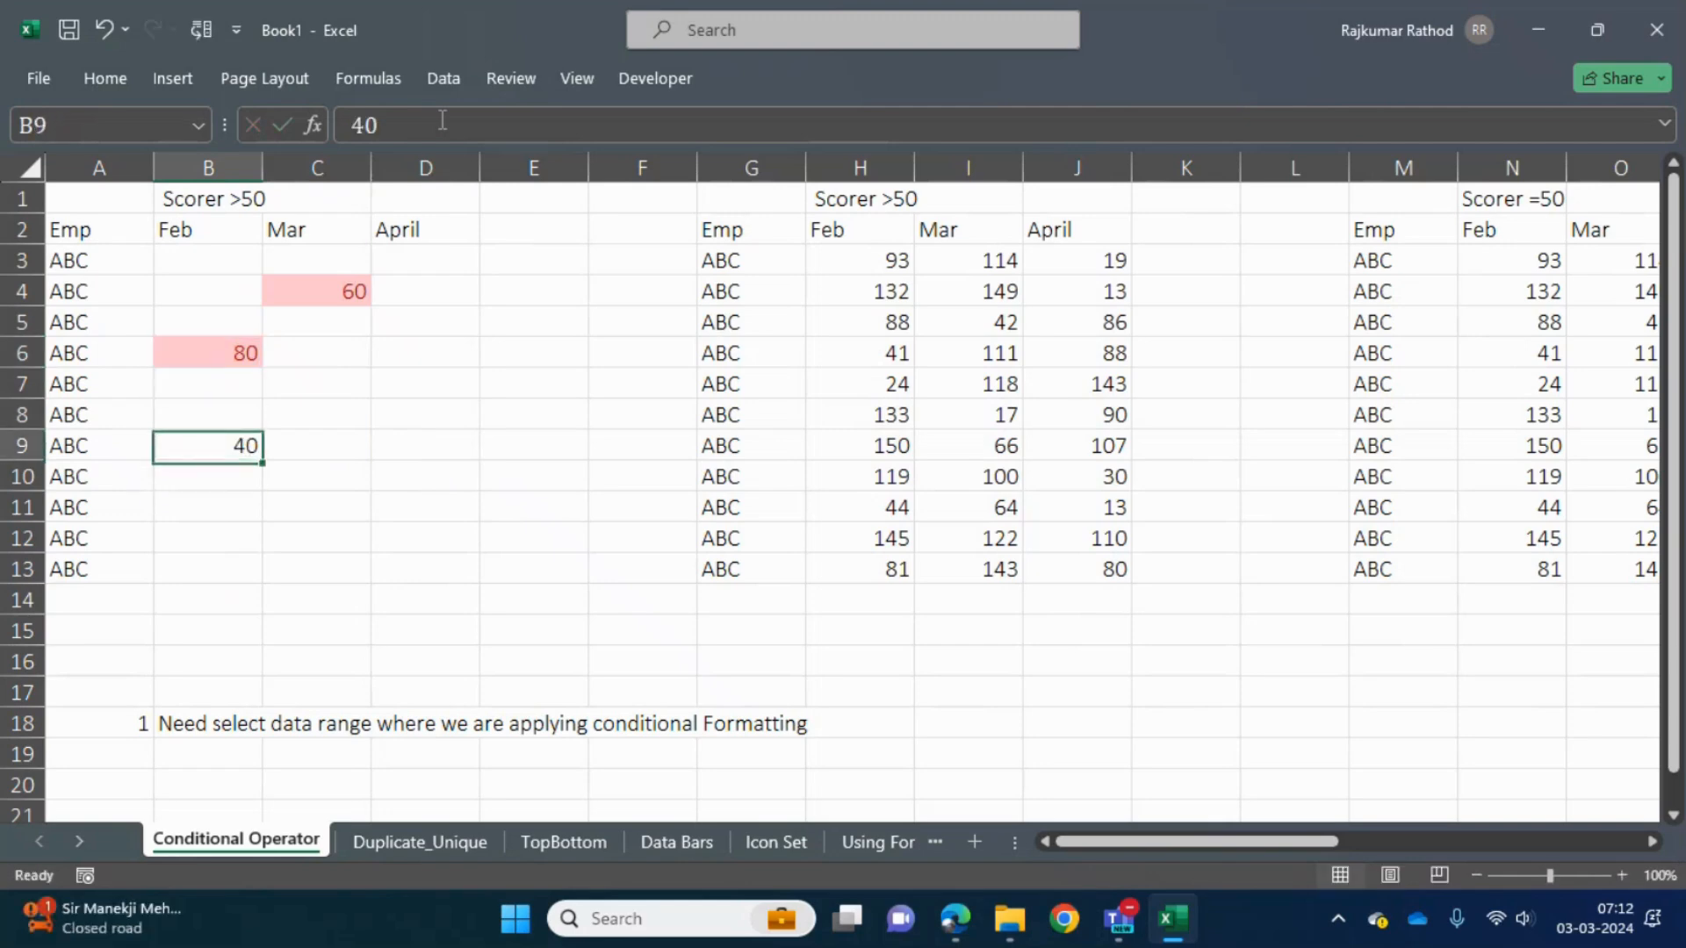
key(shift+Right)
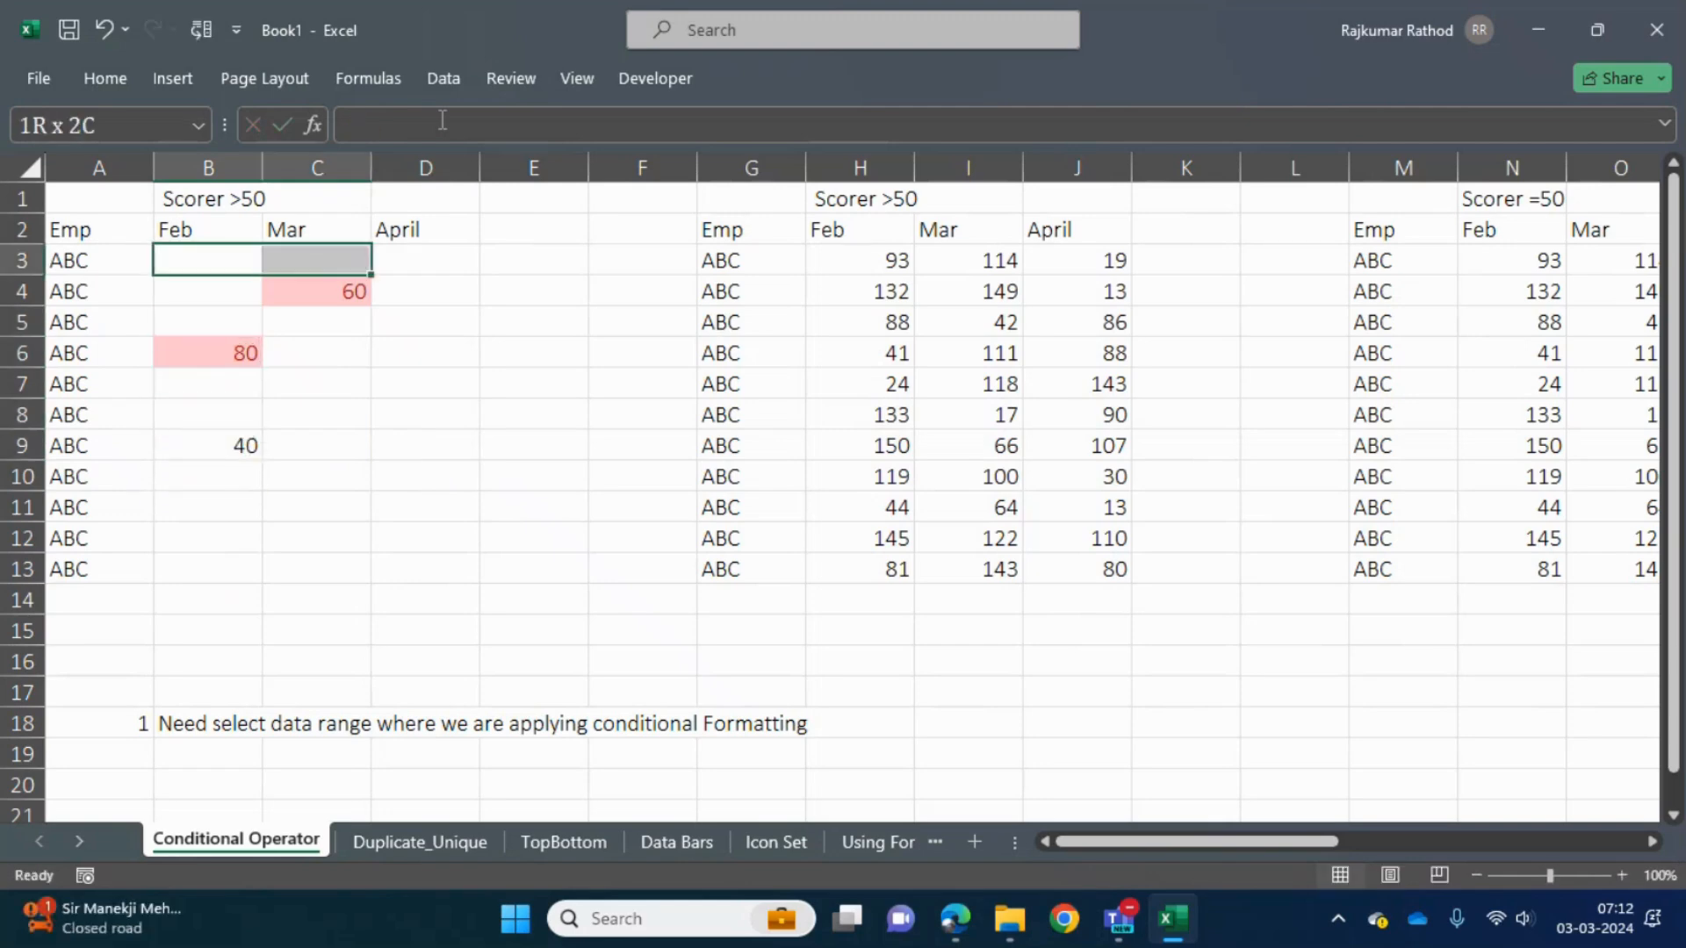
key(shift+Right)
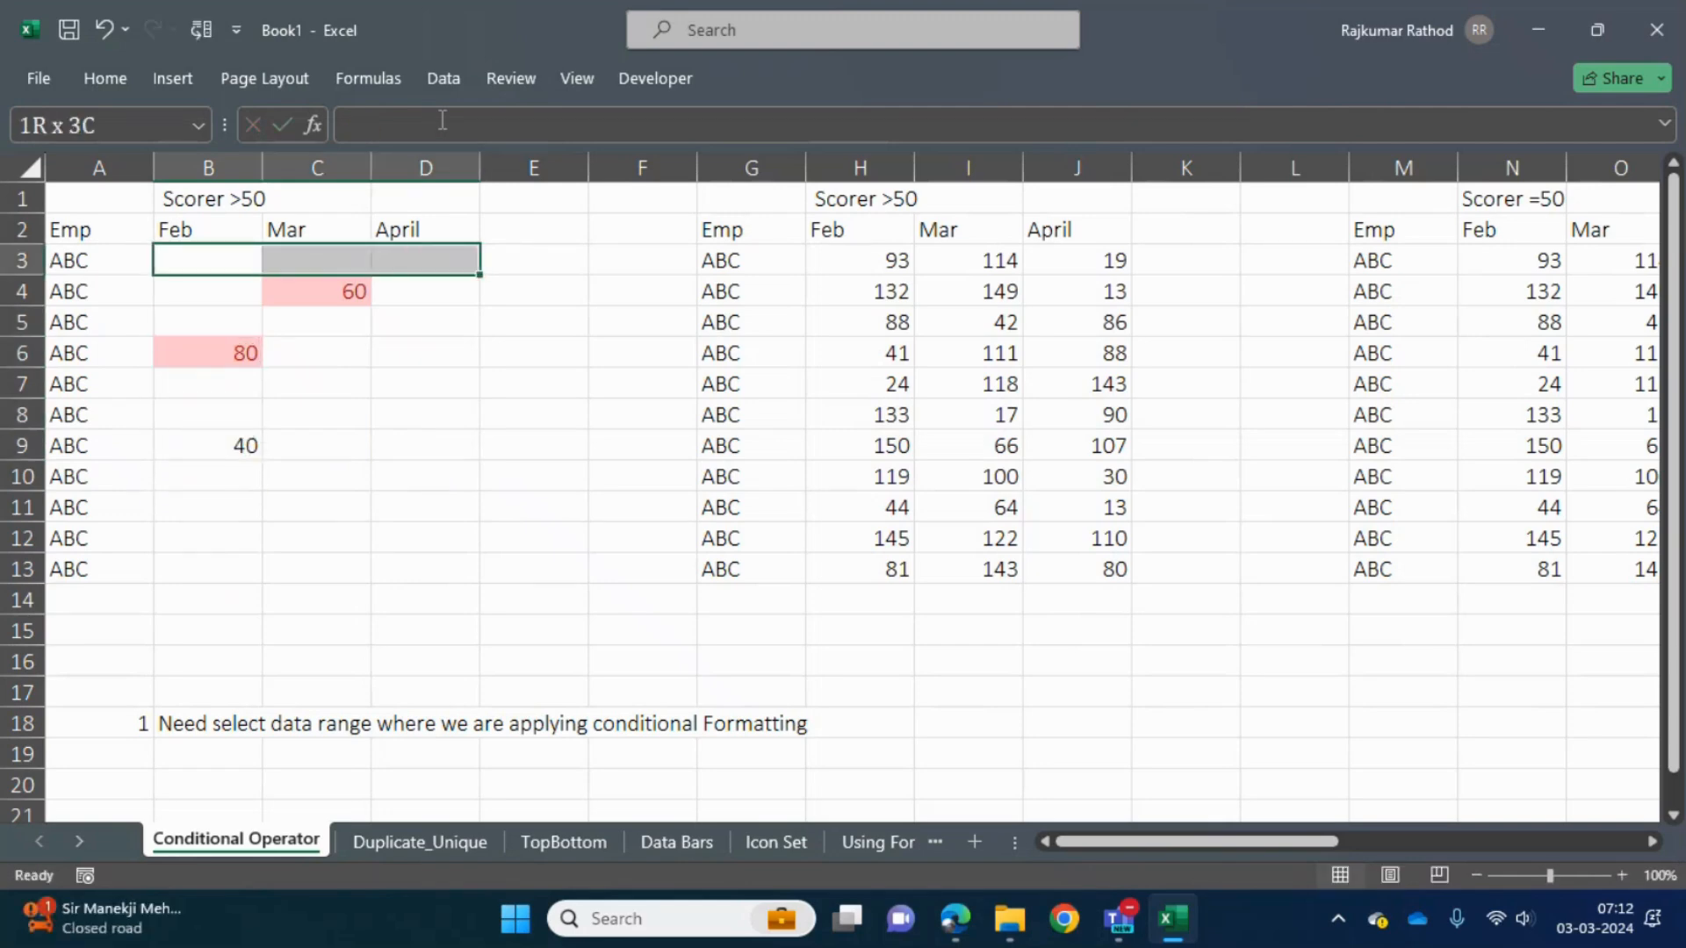
key(shift+Down)
key(shift+Down)
key(shift+Down)
key(shift+Down)
key(shift+Down)
key(shift+Down)
key(shift+Down)
key(shift+Down)
key(shift+Down)
key(shift+Down)
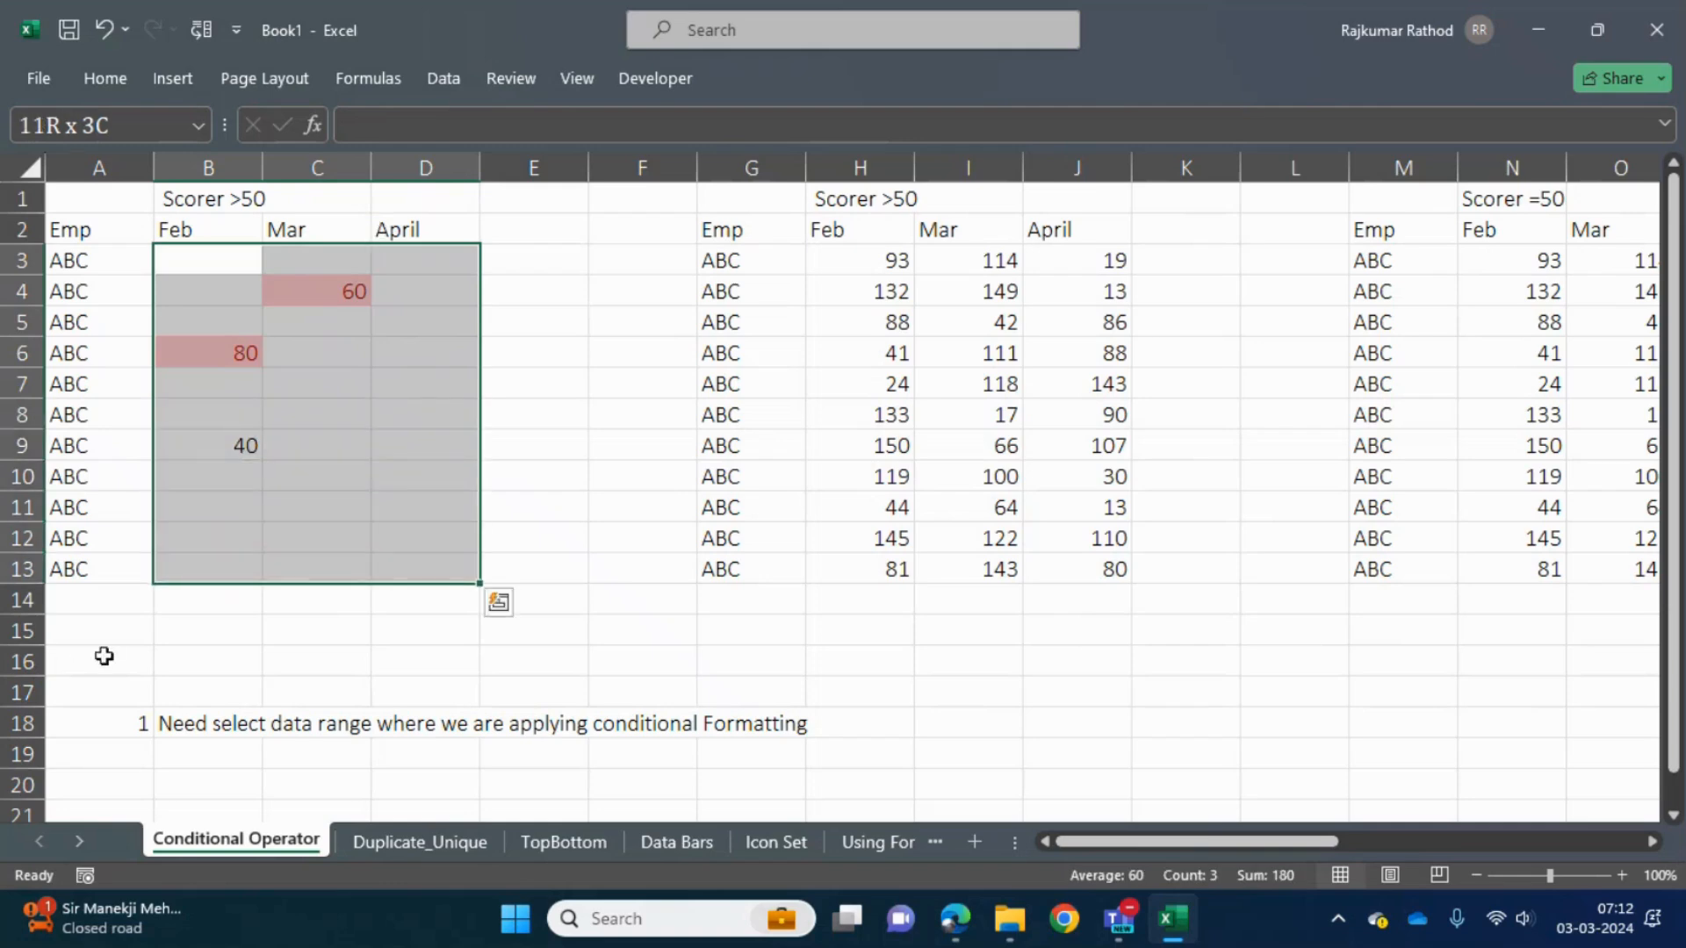
- Enter 90 in B14, just below the formatted range, as a test and clear that cell again
click(250, 597)
text(90)
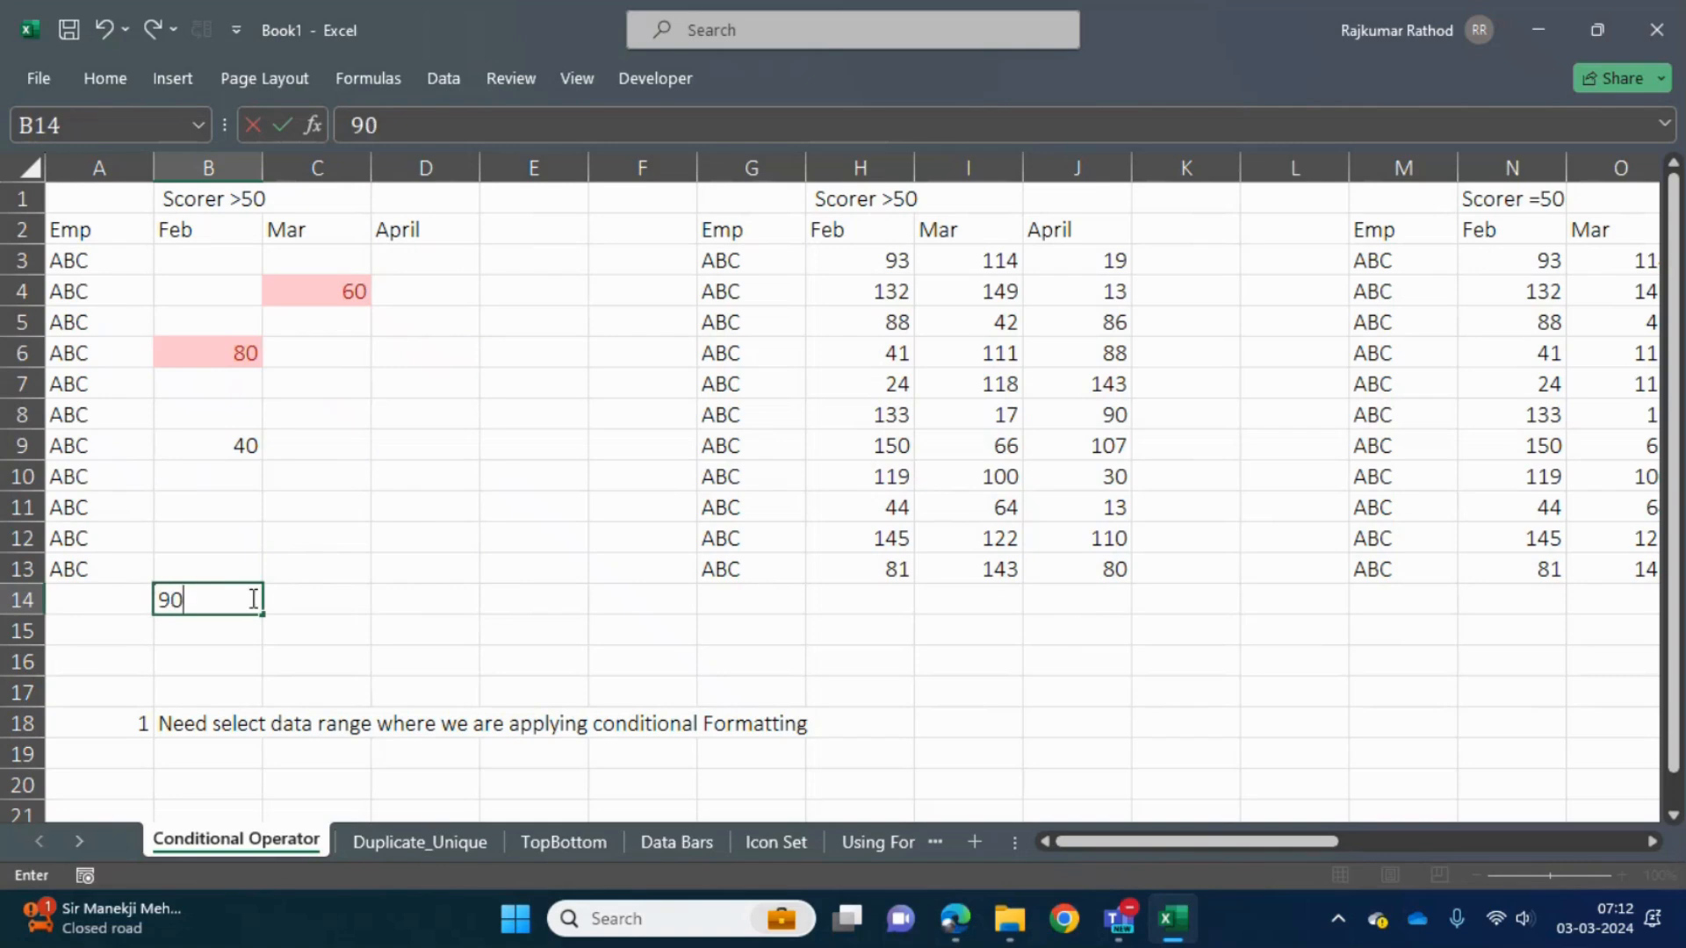
key(Return)
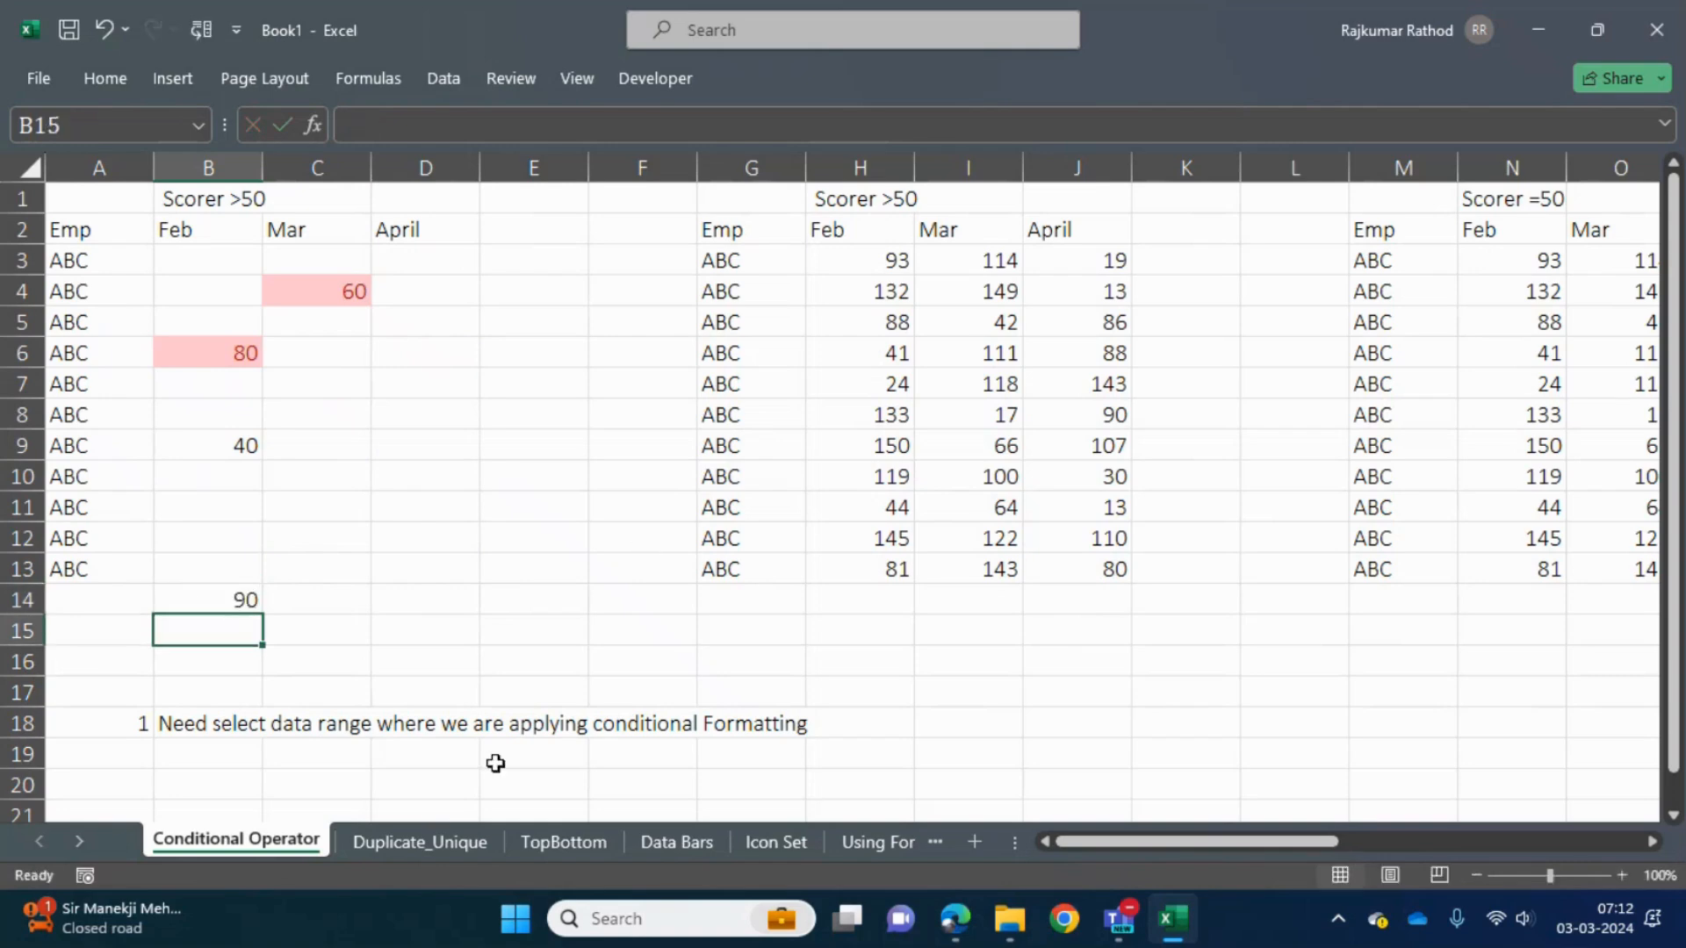
key(Up)
key(Right)
key(Left)
key(Delete)
- Reselect the formatted score range B3:D13
key(Up)
key(Up)
key(Up)
key(Up)
key(Up)
key(Up)
key(Up)
key(Up)
key(Up)
key(Up)
key(Up)
key(shift+Right)
key(shift+Right)
key(shift+Down)
key(shift+Down)
key(shift+Down)
key(shift+Down)
key(shift+Down)
key(shift+Down)
key(shift+Down)
key(shift+Down)
key(shift+Down)
key(shift+Down)
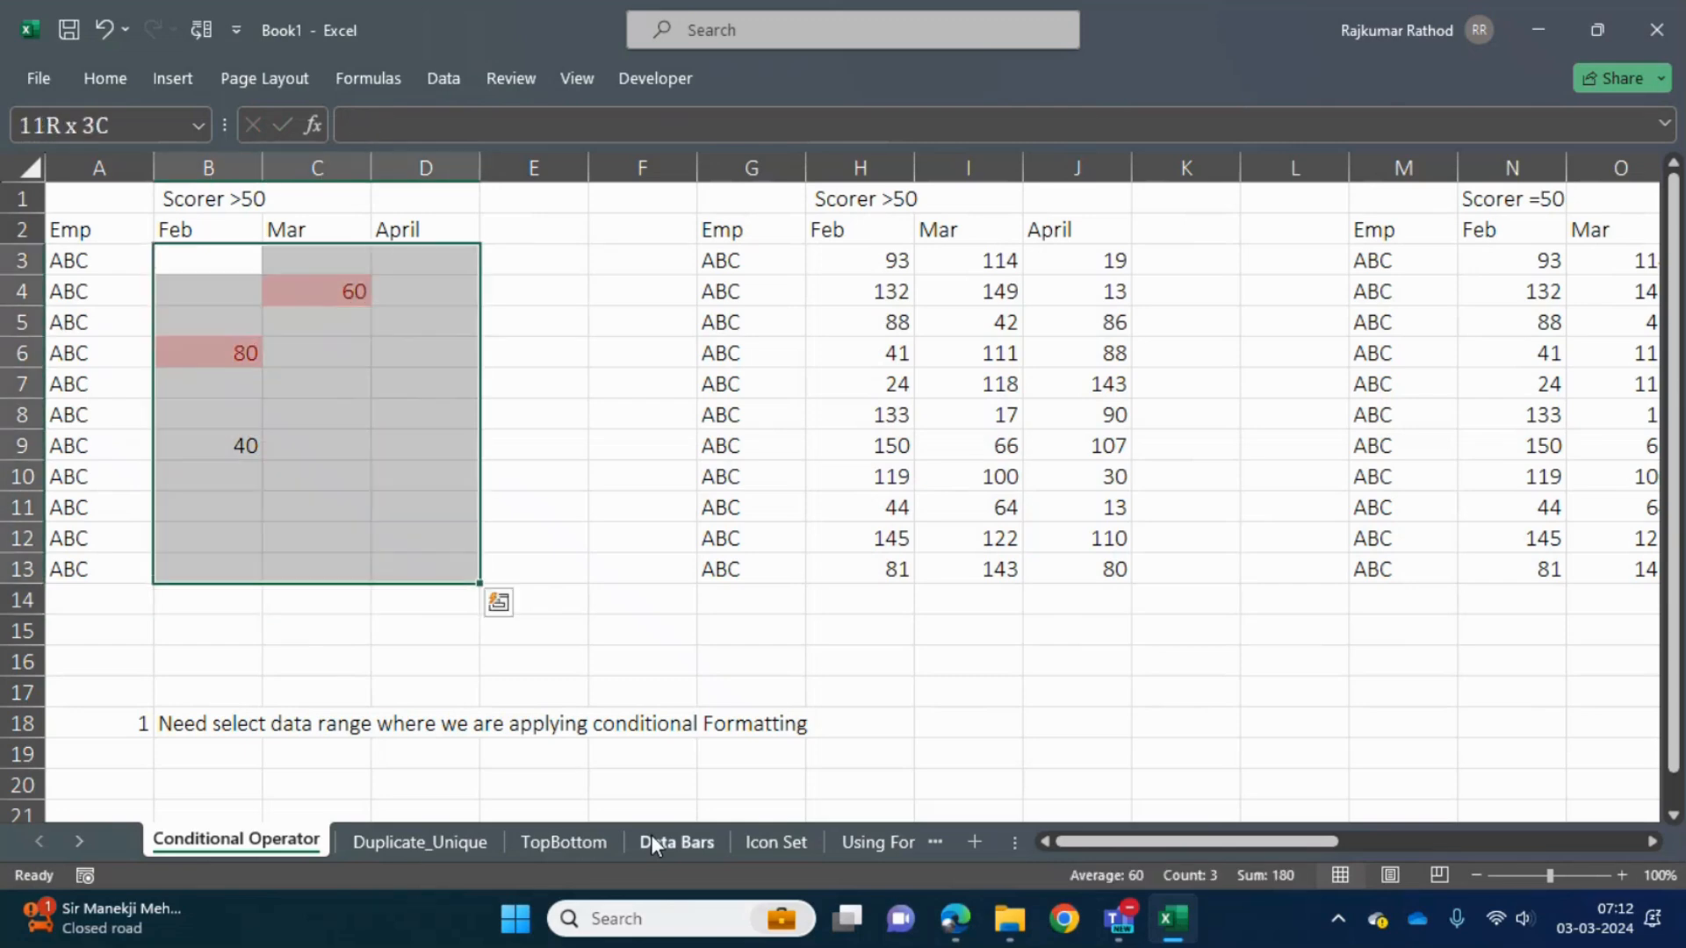
key(shift+Up)
key(shift+Down)
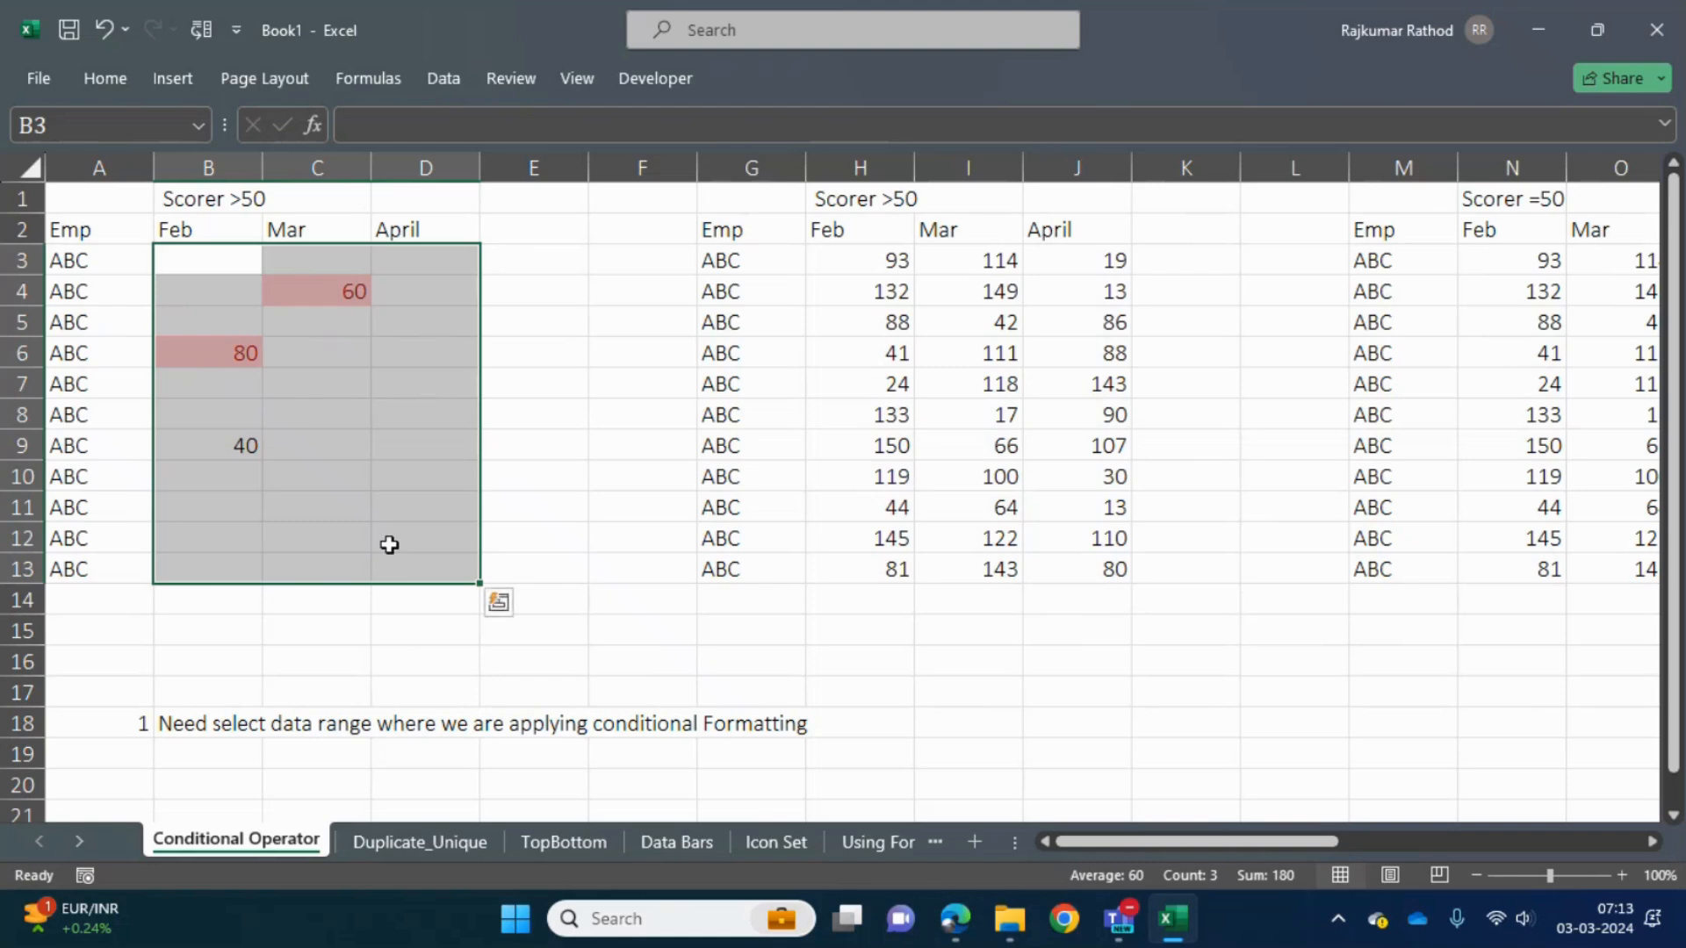
- Undo the test entries and the clearing of B3:D13 to restore the original scores
key(ctrl+q)
key(Escape)
key(ctrl+z)
key(ctrl+z)
key(ctrl+z)
key(ctrl+z)
key(ctrl+z)
key(ctrl+z)
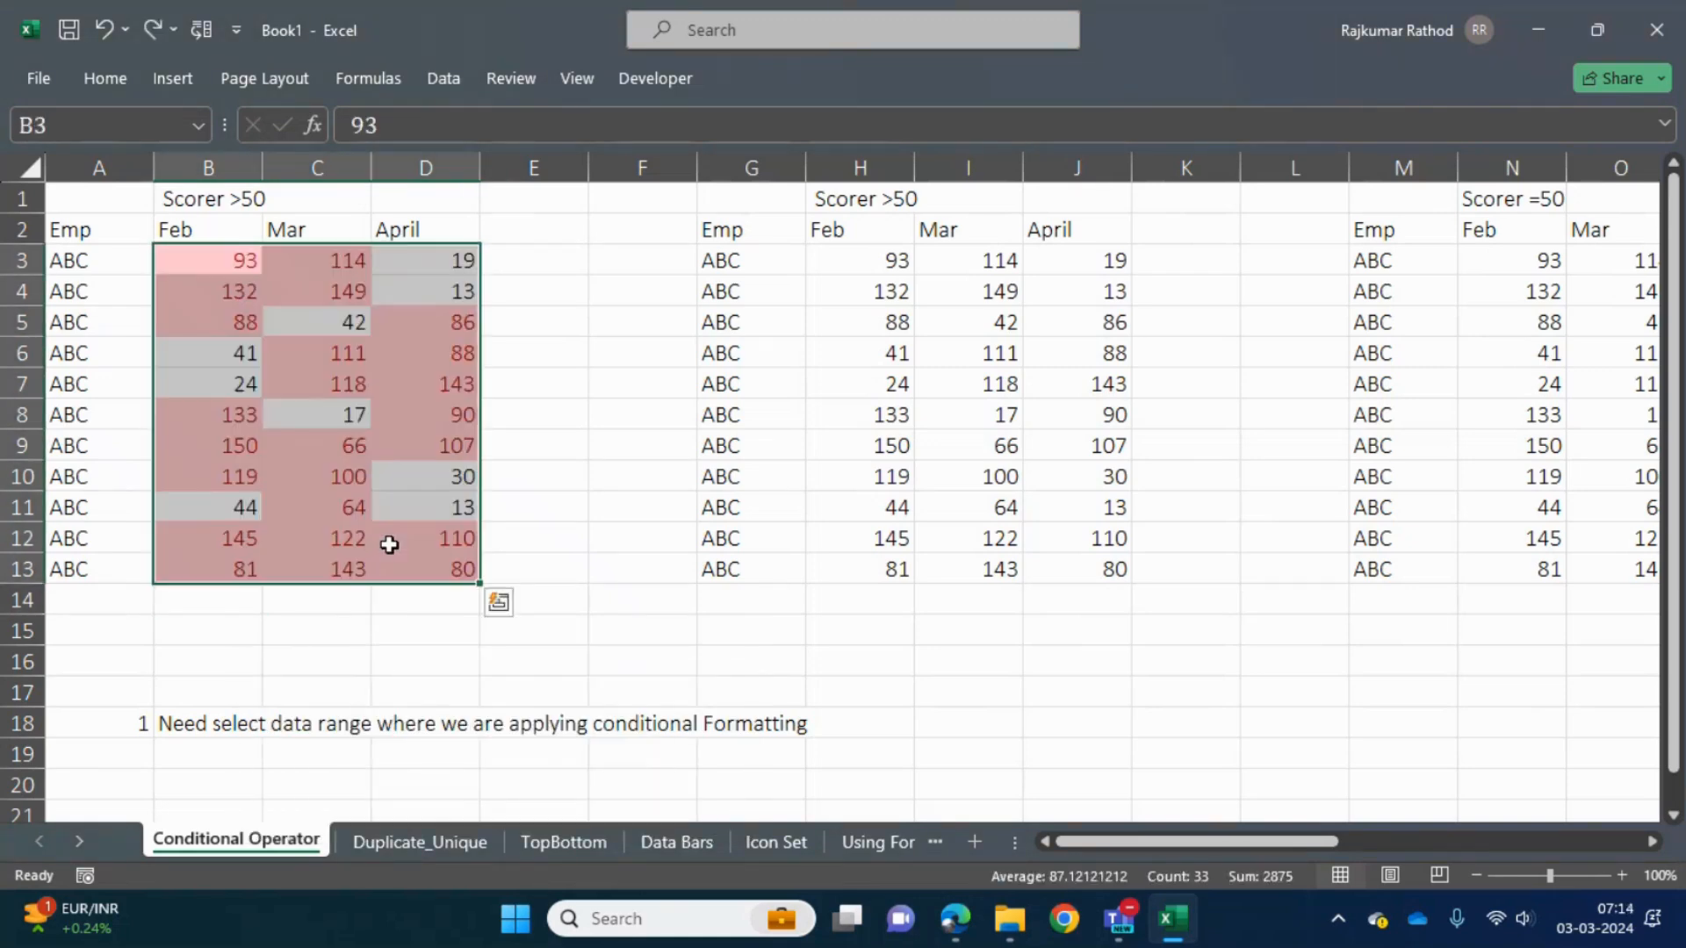
click(376, 299)
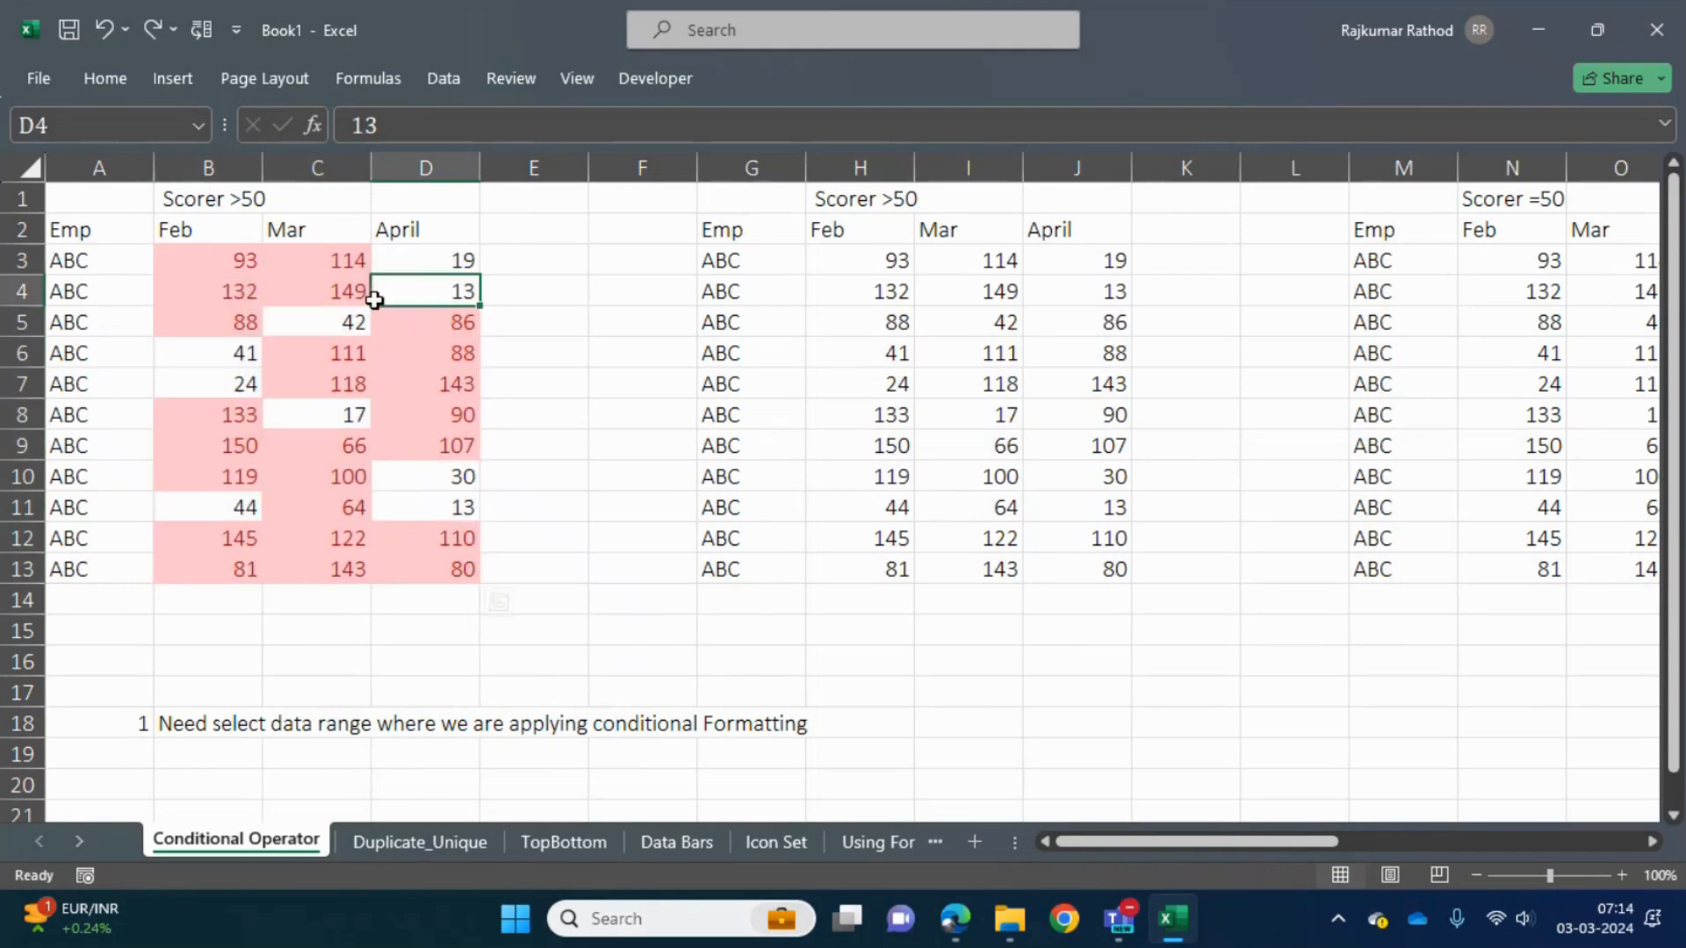
click(208, 256)
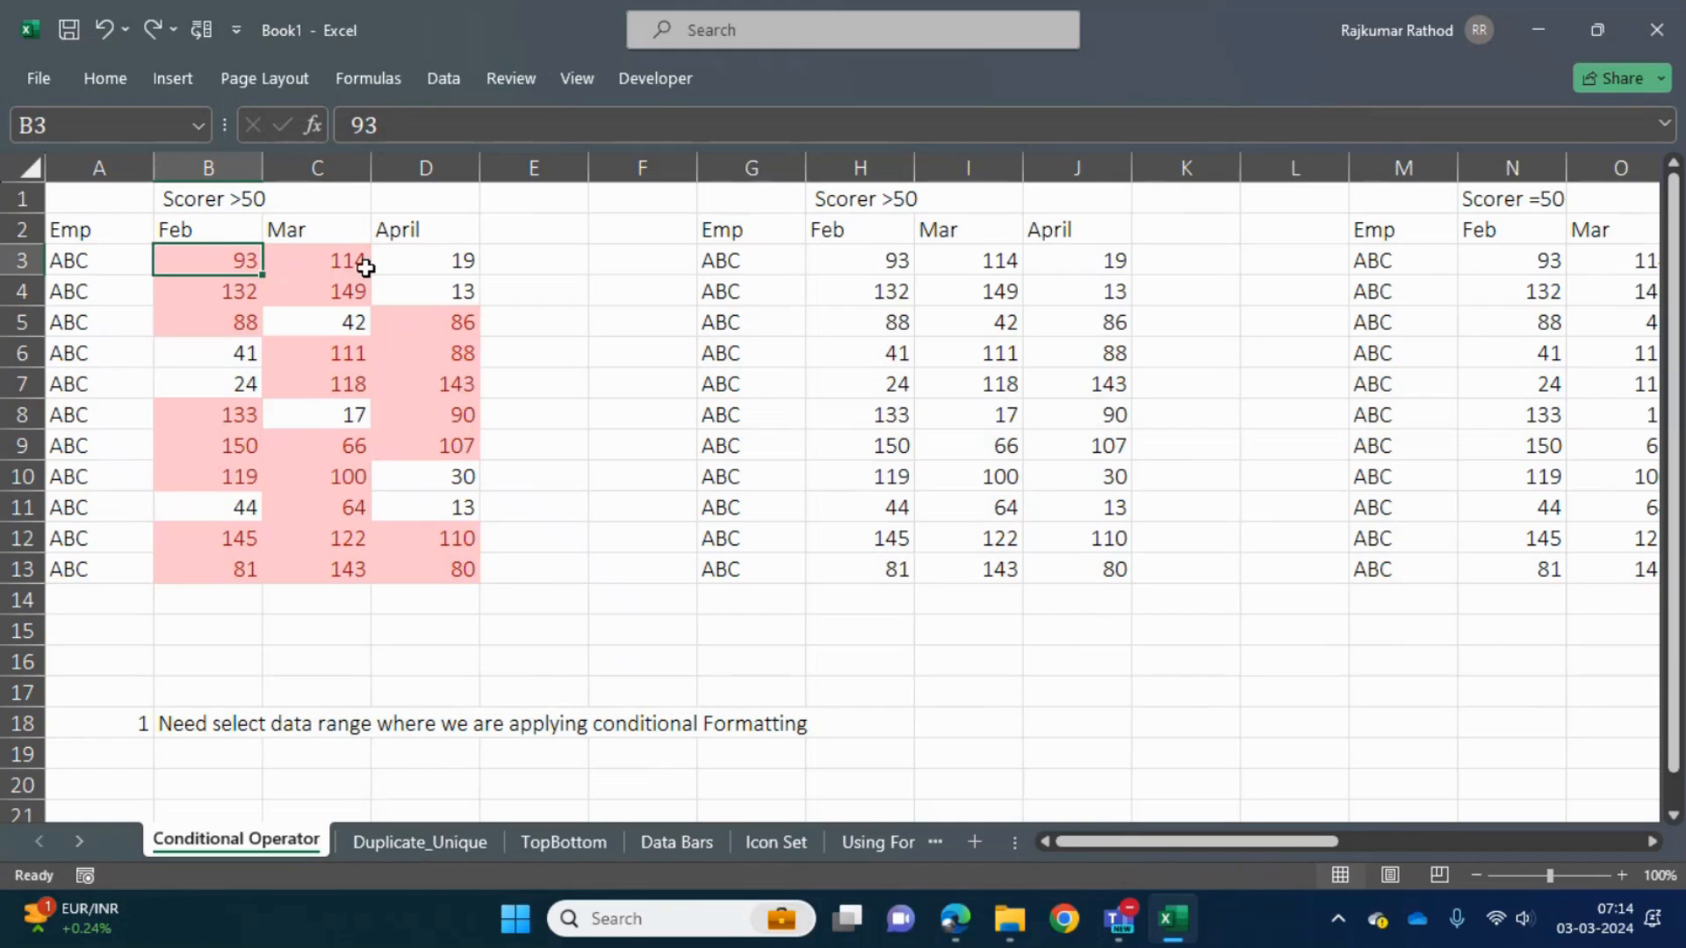
key(Down)
key(Down)
key(ctrl+Down)
key(ctrl+Down)
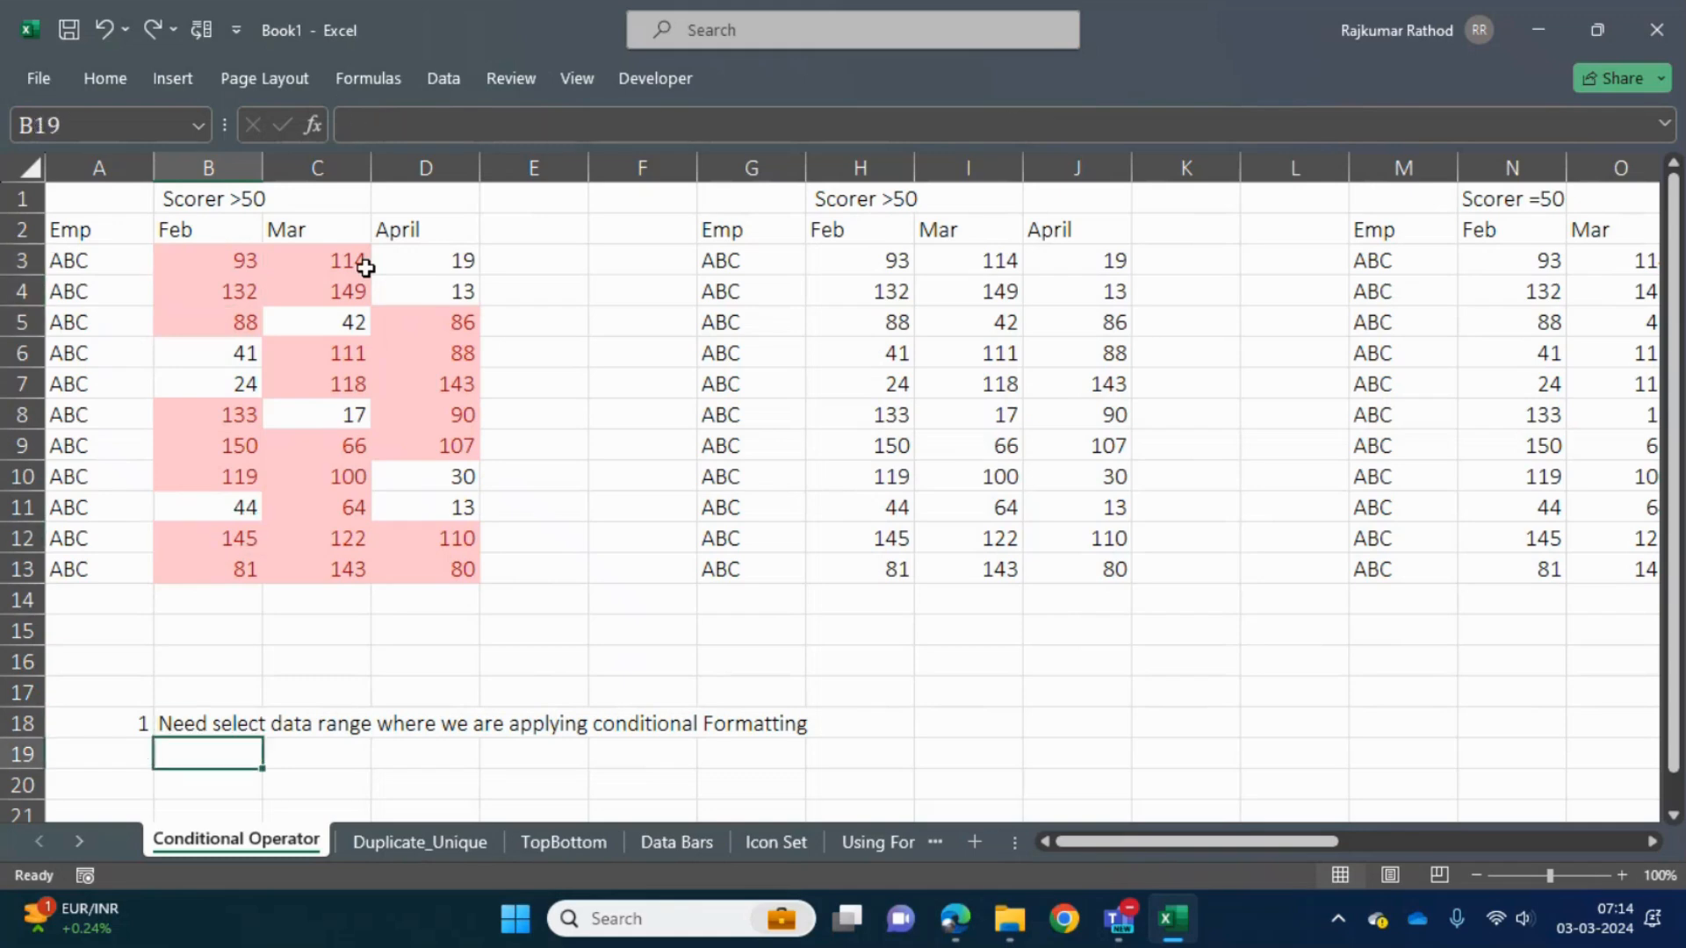
key(Down)
key(Left)
key(Up)
key(Up)
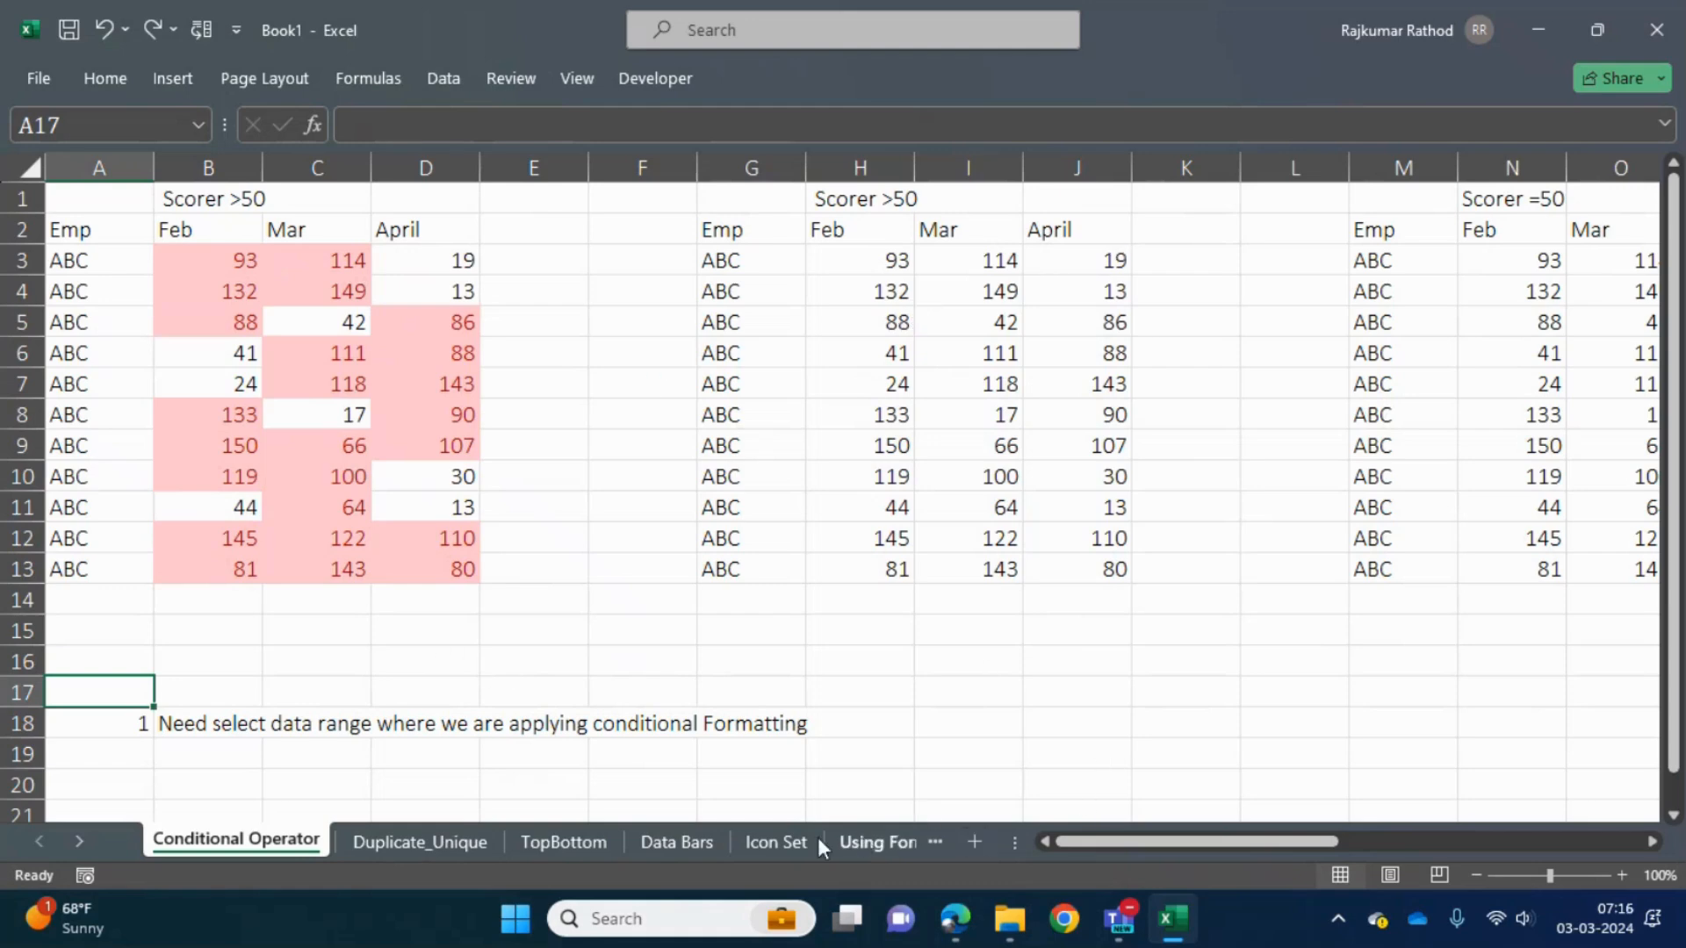
- Go to the TopBottom sheet and check how far down the first Score column's data extends
click(439, 840)
click(565, 841)
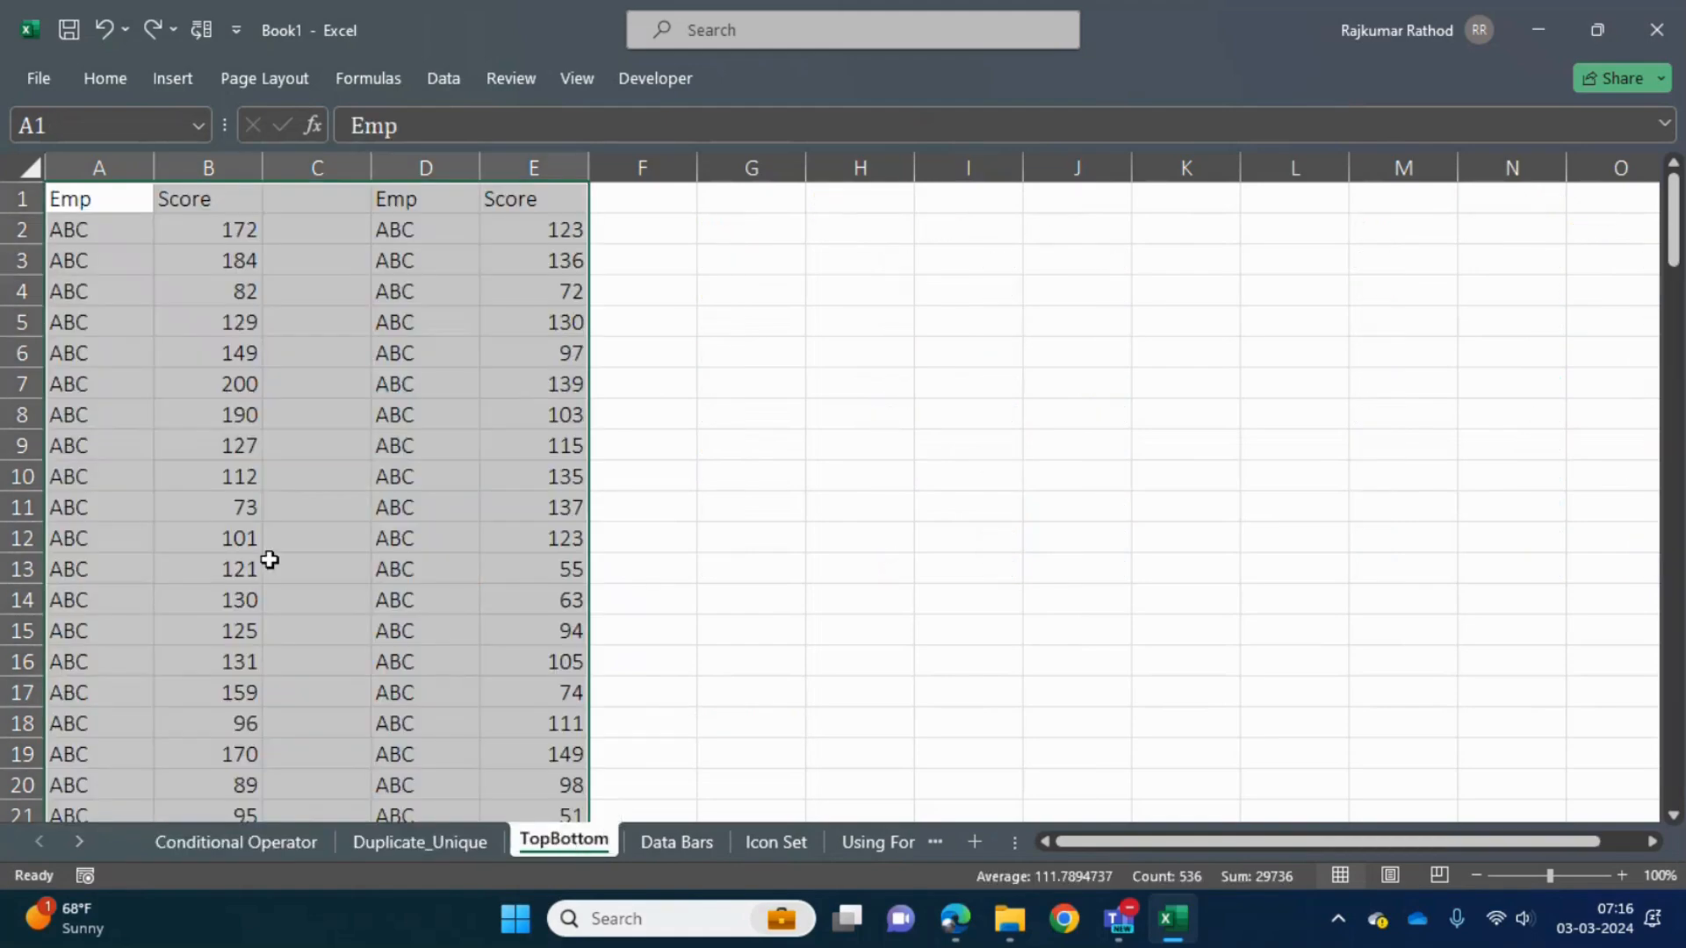
click(270, 559)
key(ctrl+Up)
key(Down)
key(Left)
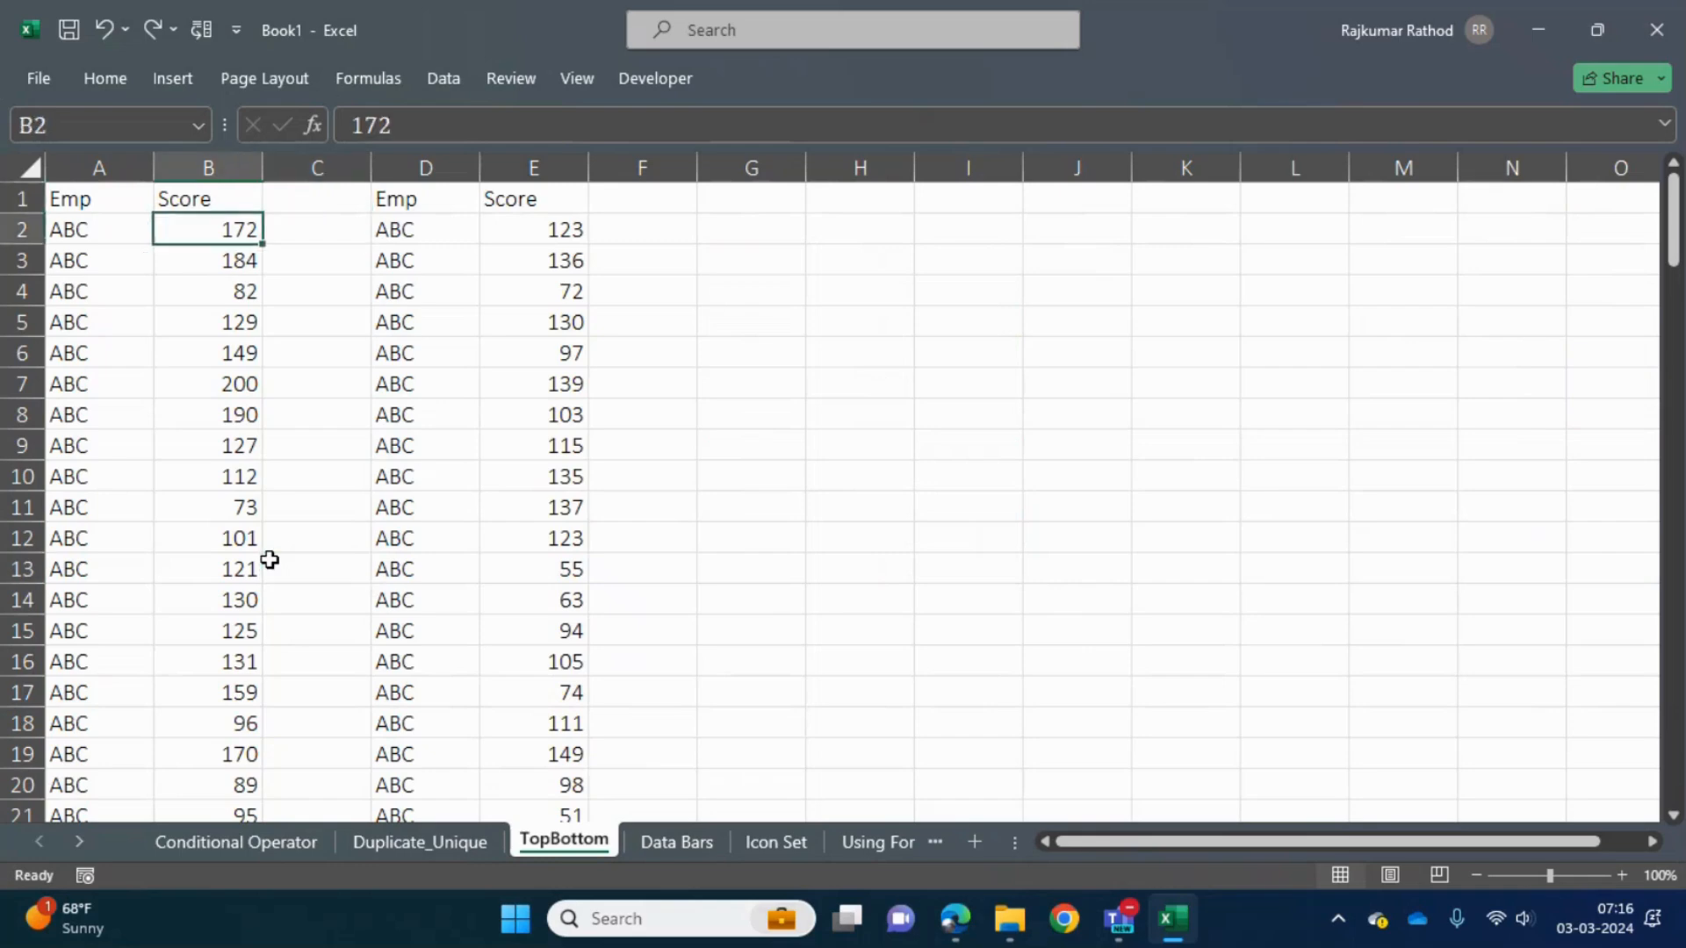
key(ctrl+Down)
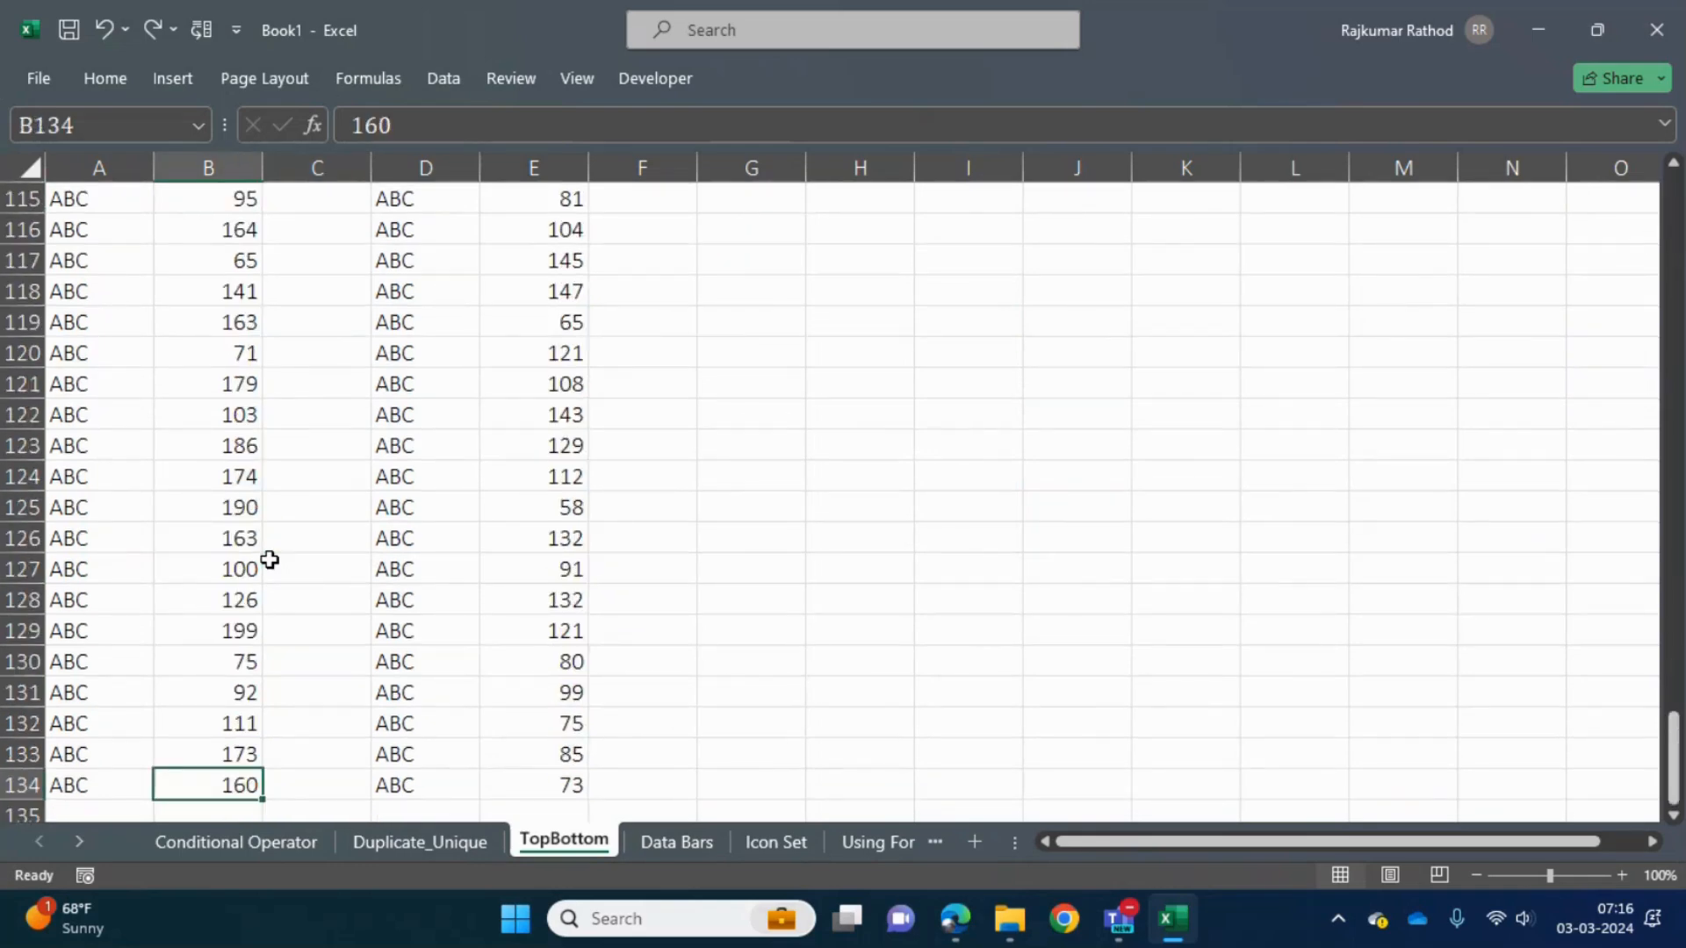
key(ctrl+Up)
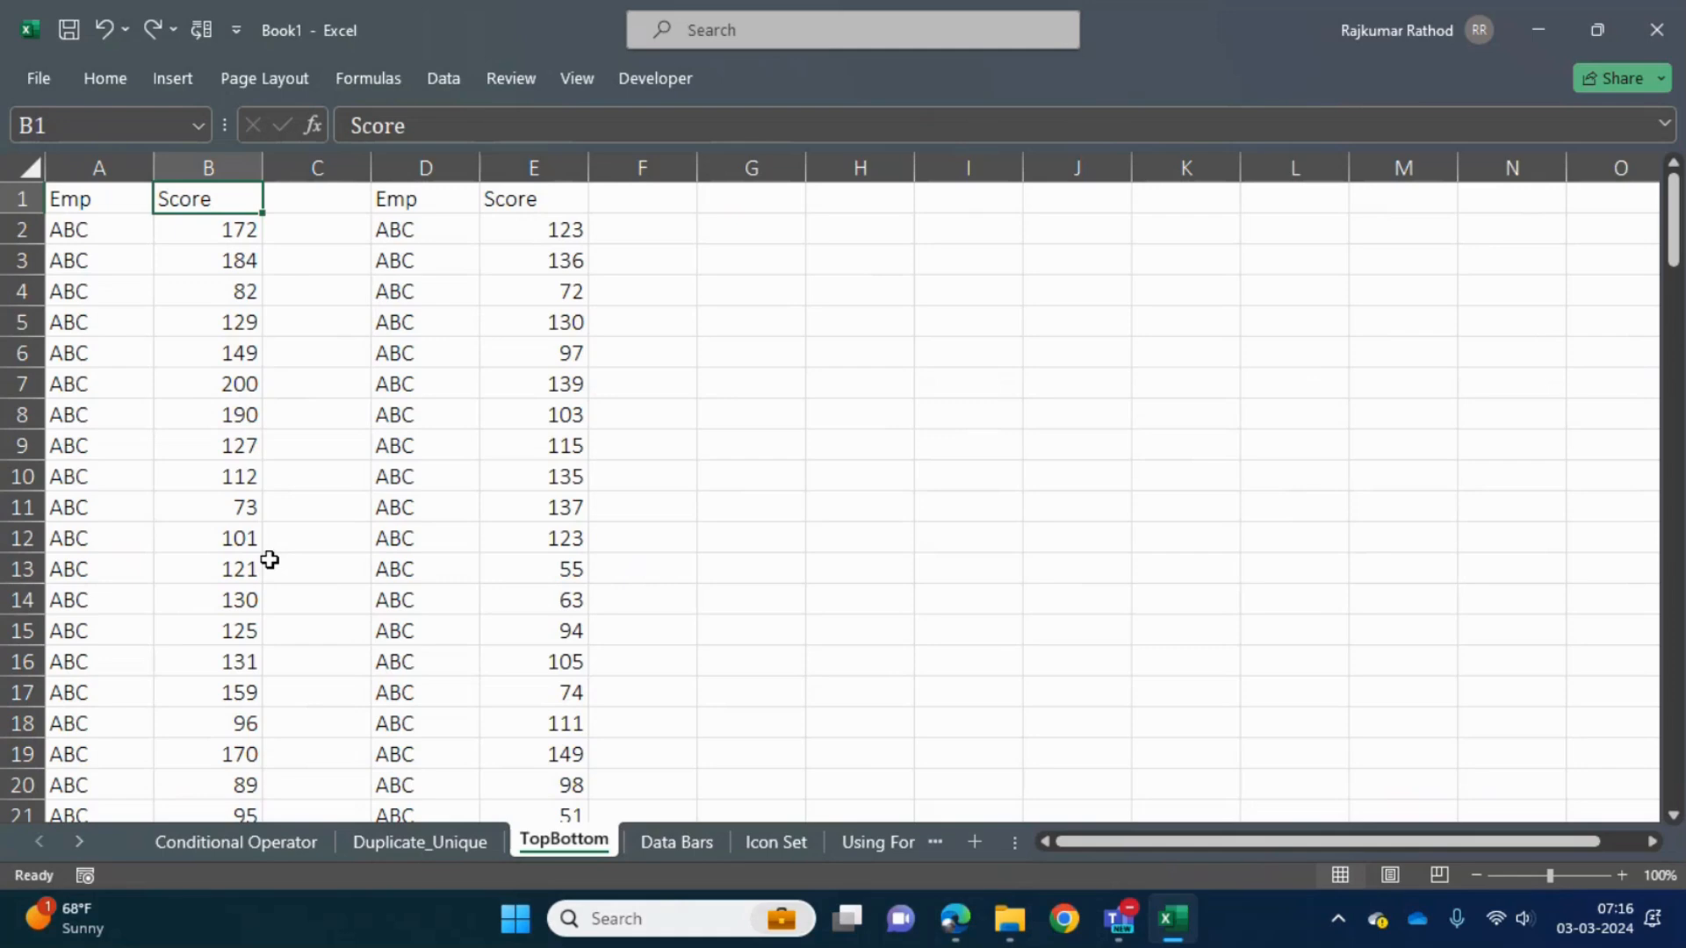
- Copy the first Emp and Score table, A1:B134, including its headers
key(Left)
key(ctrl+shift+Right)
key(ctrl+shift+Down)
key(ctrl+c)
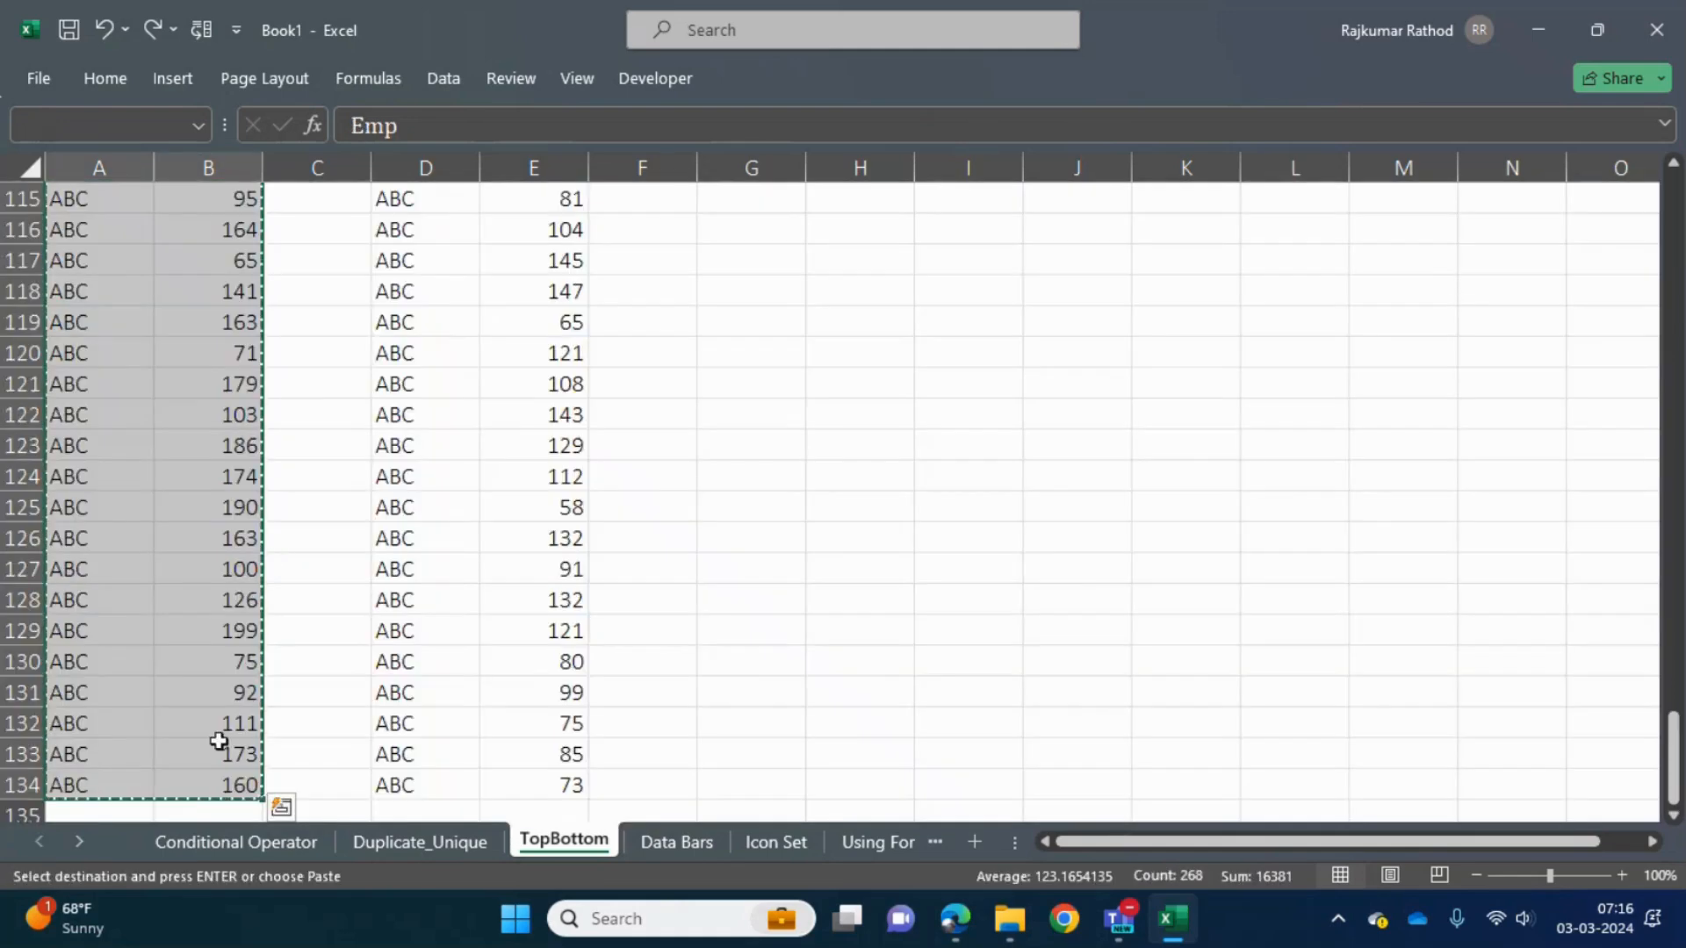
- Paste the copied table at AG1 on the Conditional Operator sheet, beyond the In Between 50 to 100 table
click(227, 848)
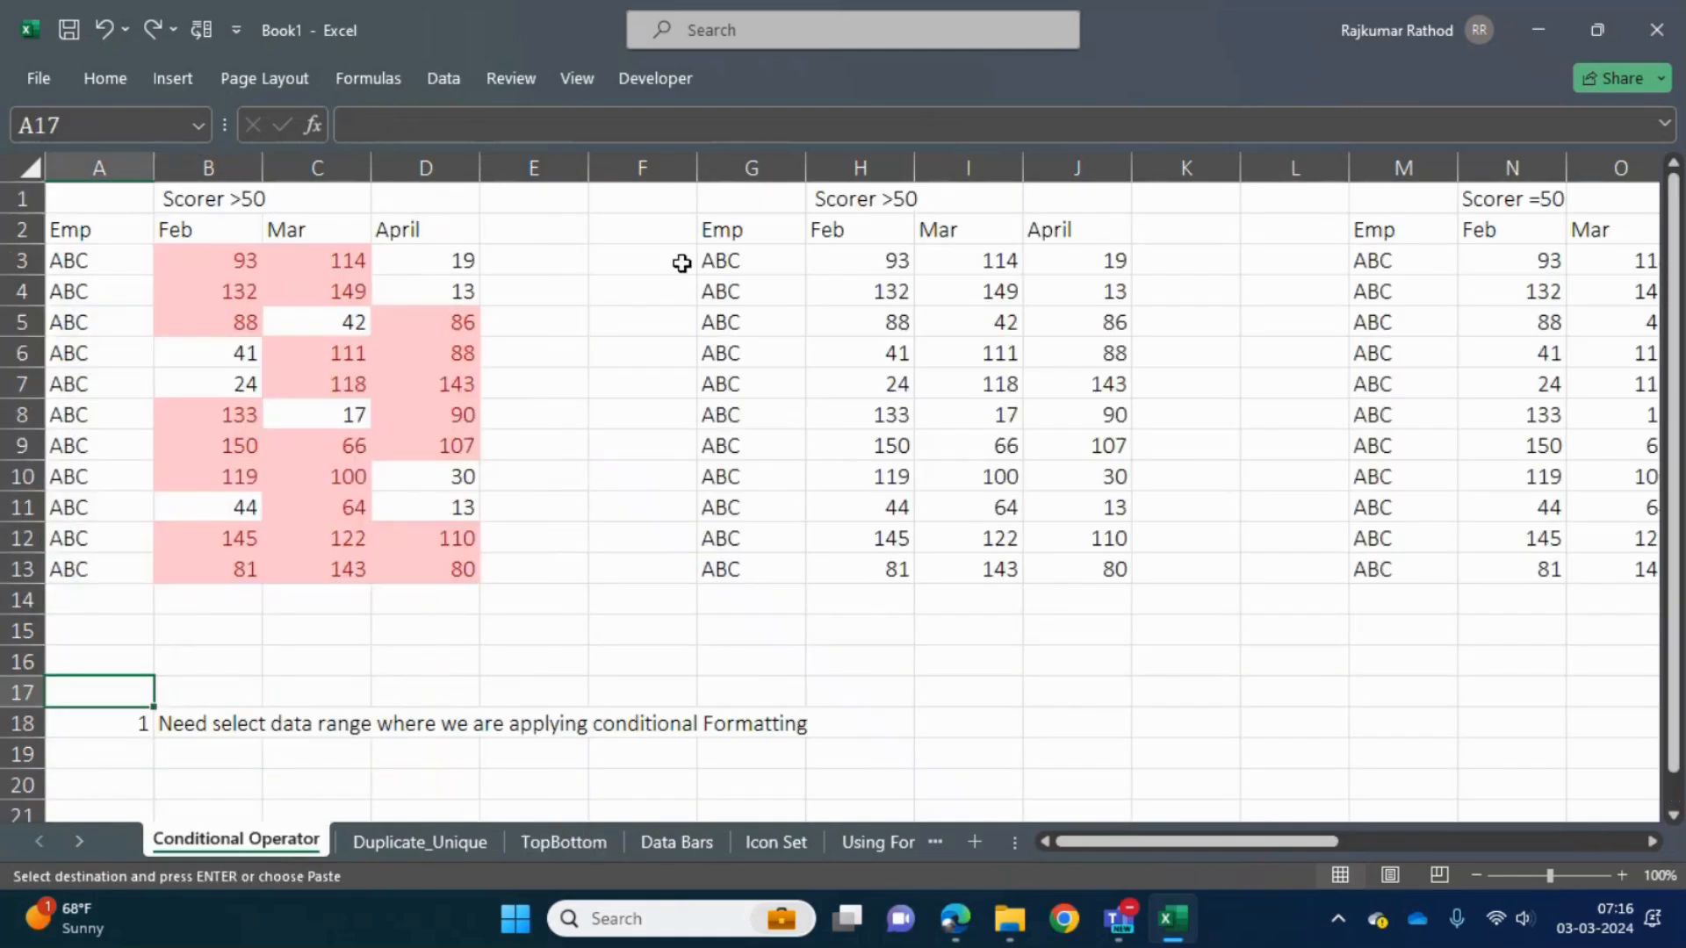
click(647, 466)
key(Right)
key(Right)
key(Right)
key(Right)
key(Right)
key(Right)
key(Right)
key(Right)
key(Right)
key(Right)
key(Right)
key(Right)
key(Right)
key(Right)
key(Right)
key(Right)
key(Right)
key(Right)
key(Right)
key(Right)
key(Right)
key(Right)
key(Right)
key(Right)
key(Right)
key(Right)
key(Right)
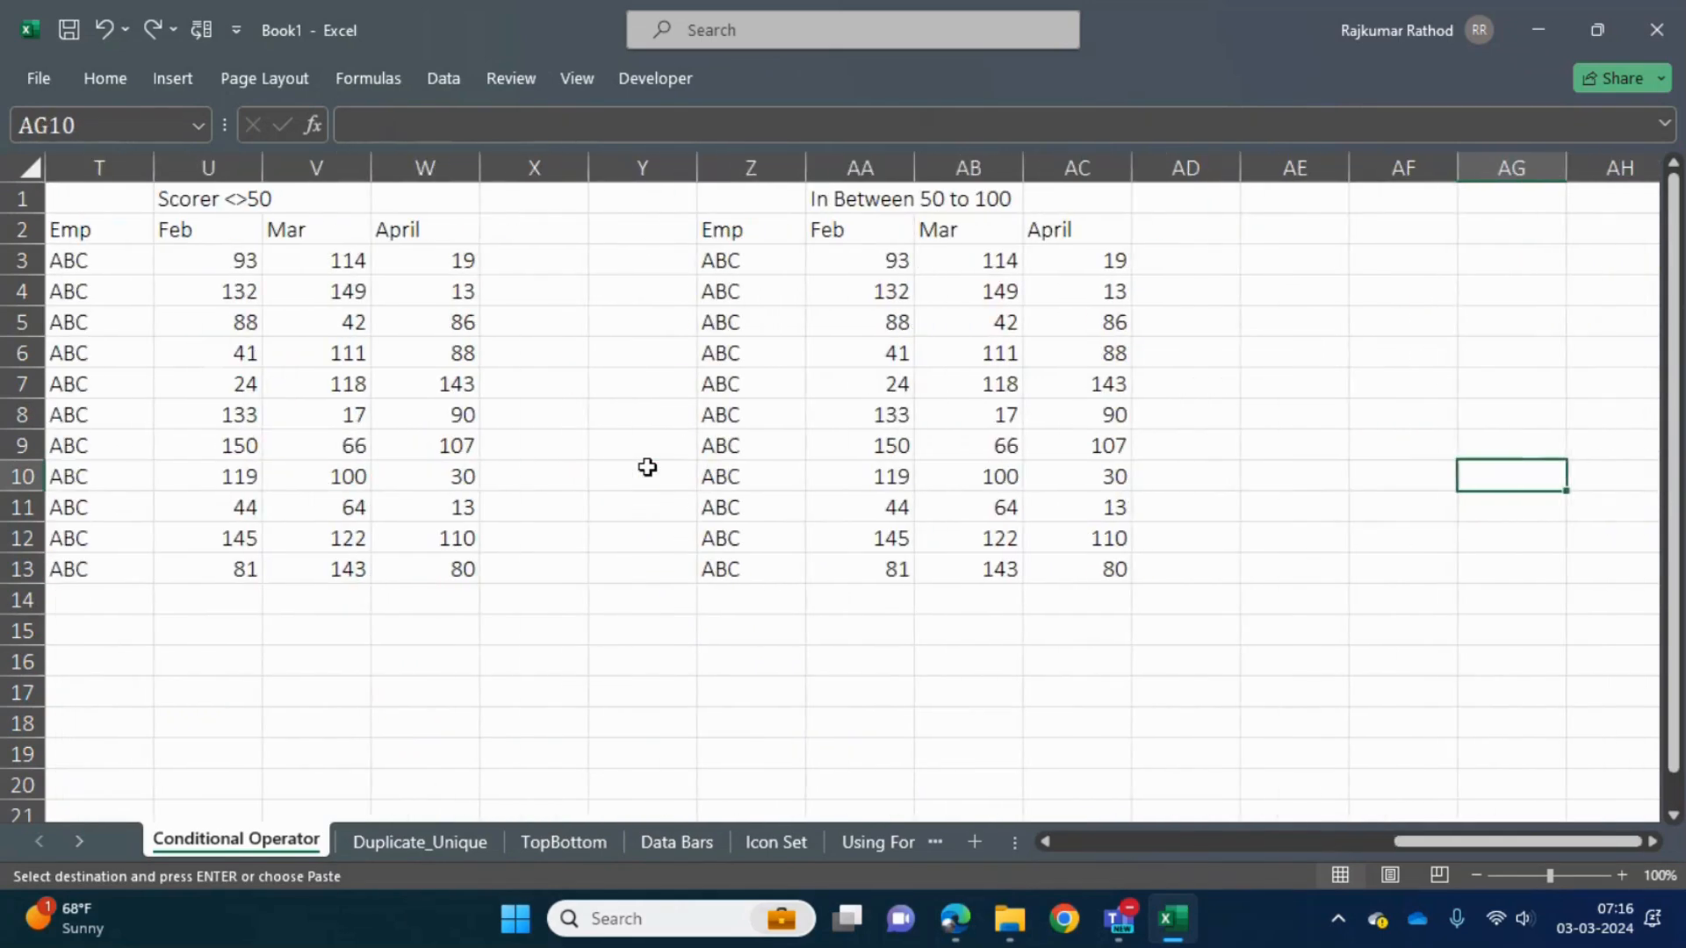
key(ctrl+Up)
key(ctrl+v)
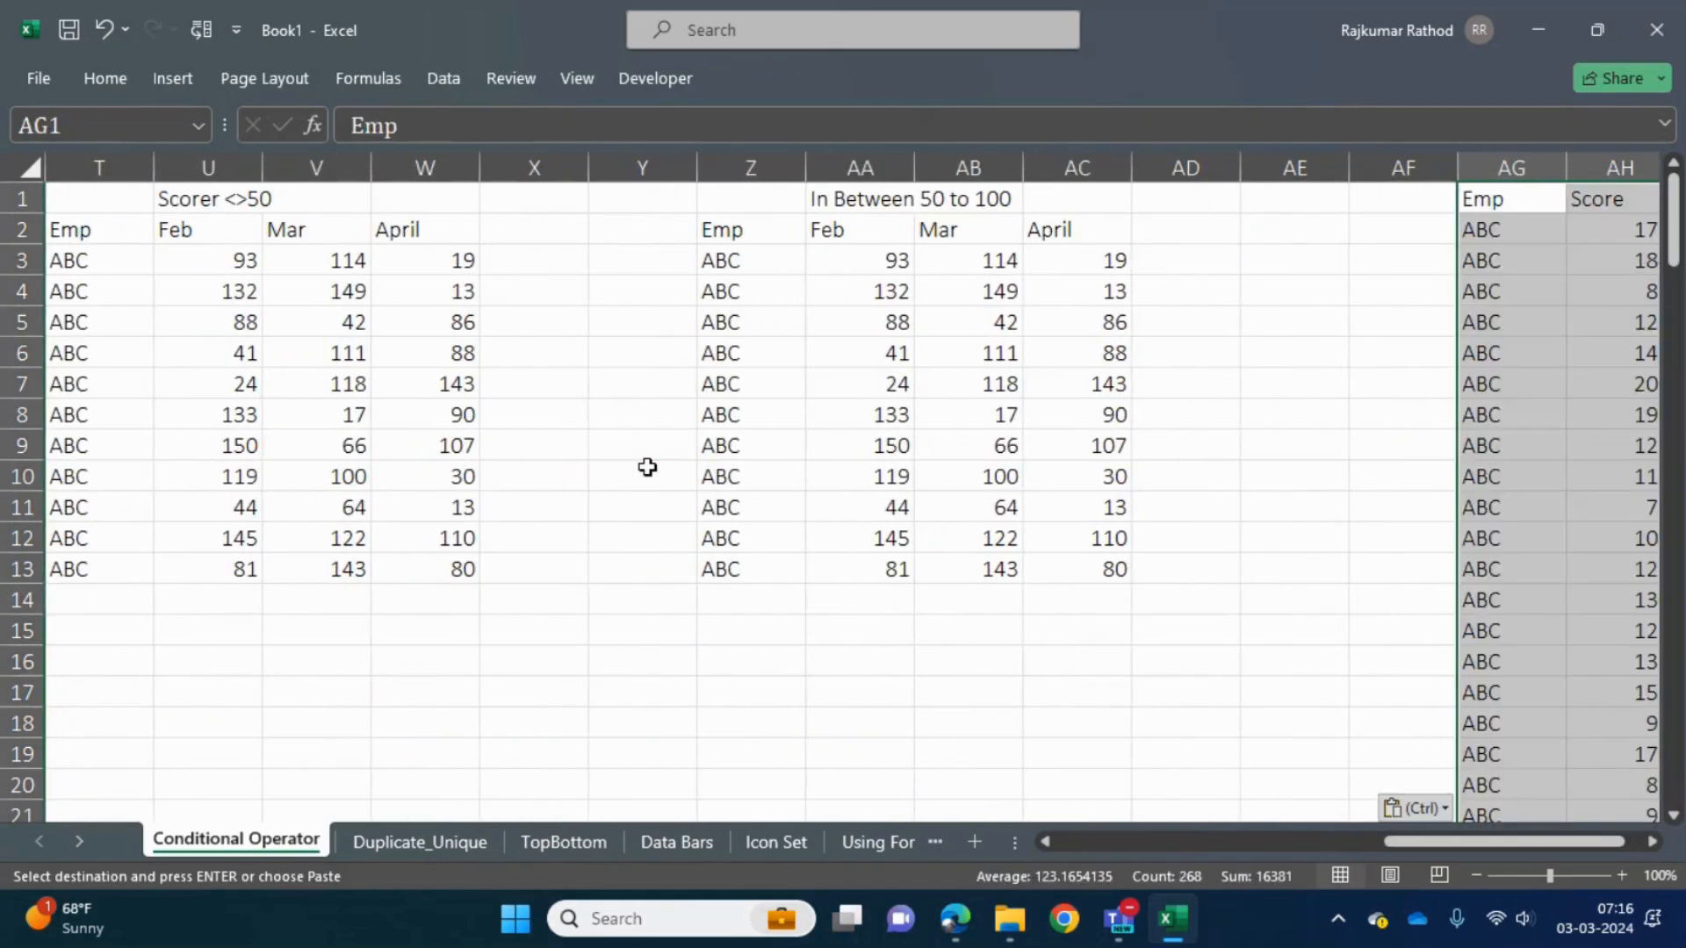
- Look through the scores in the pasted Score column AH from its header downward
key(Right)
key(ctrl+space)
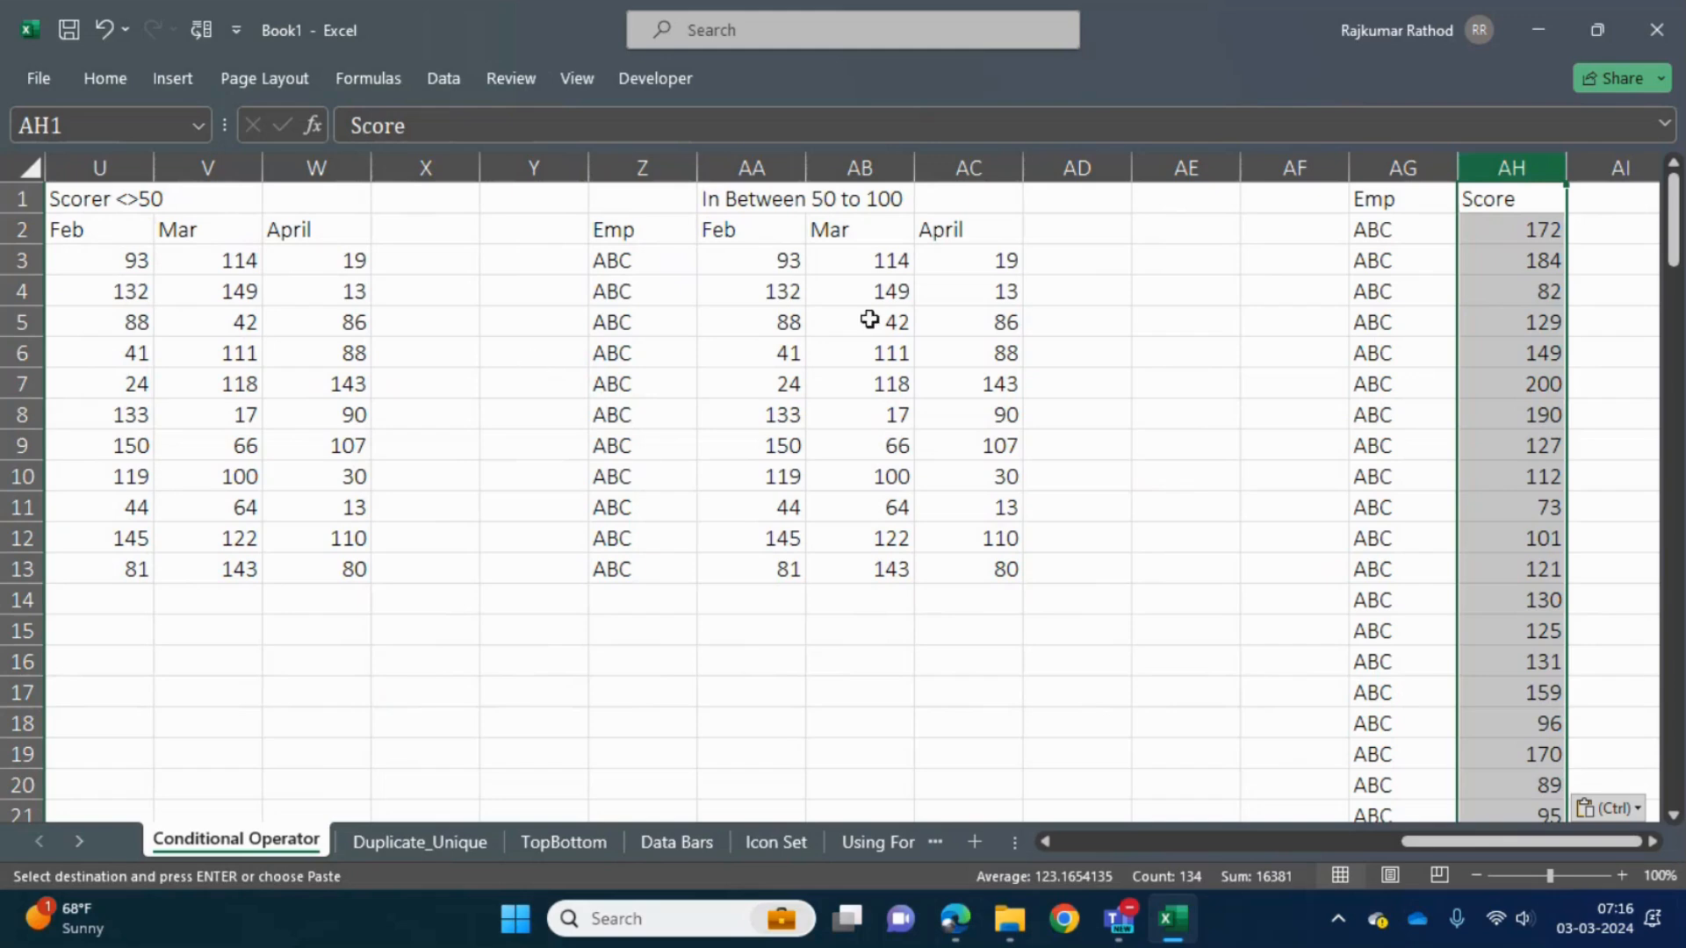
click(1494, 365)
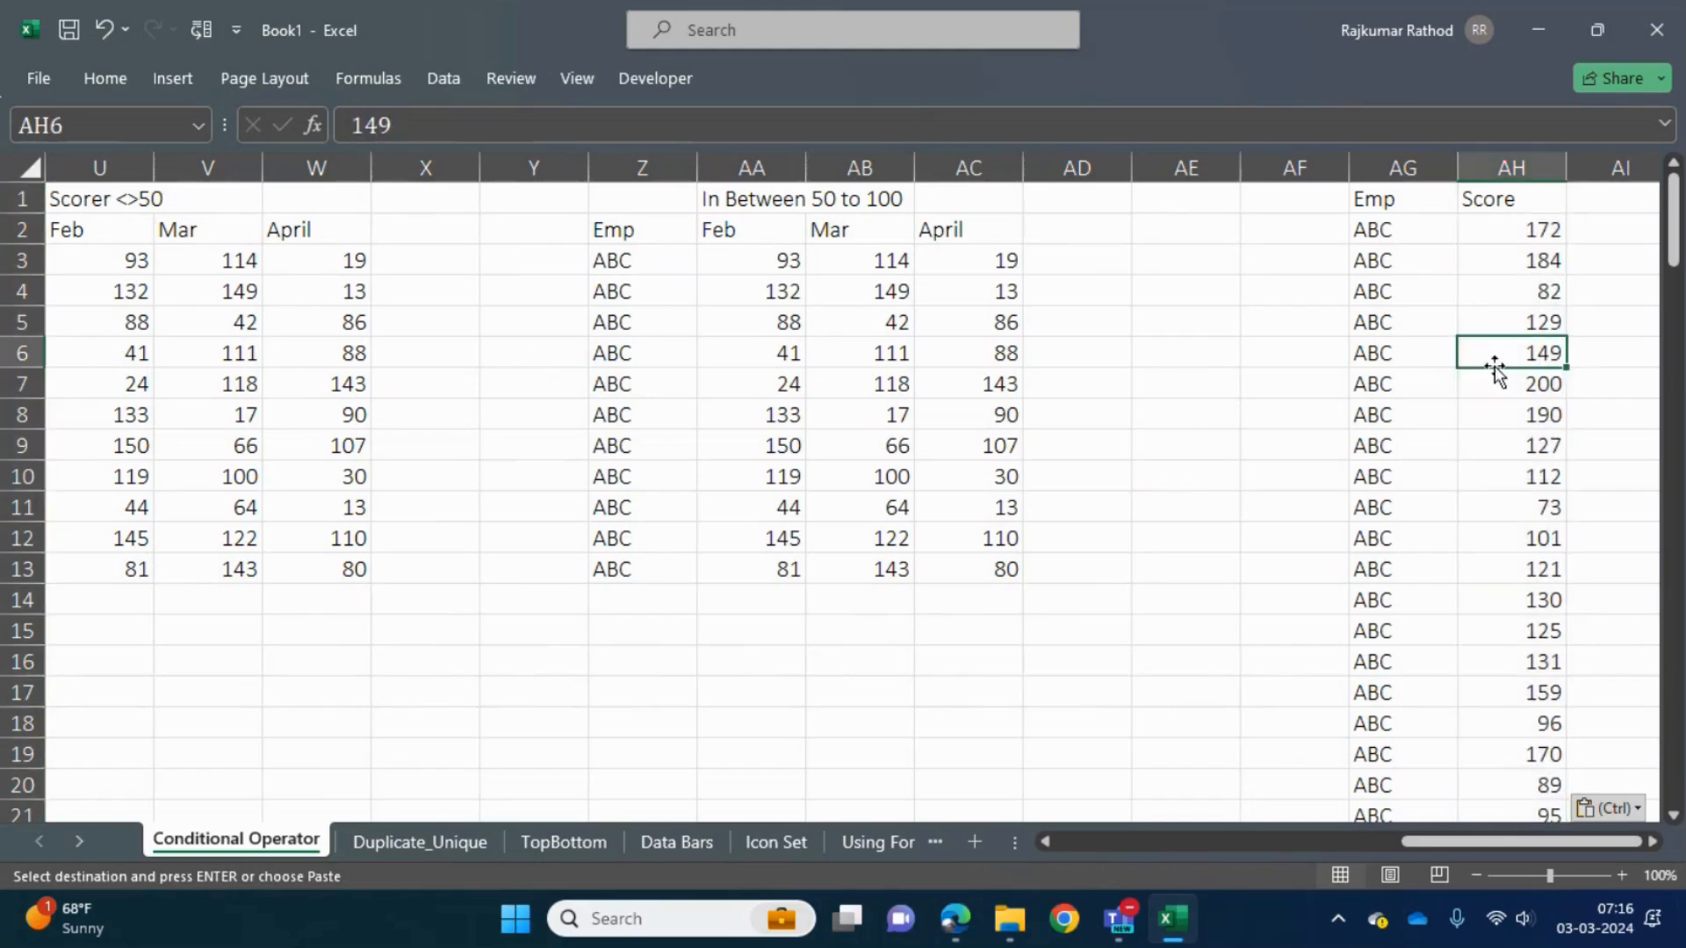
key(ctrl+Up)
key(ctrl)
key(Down)
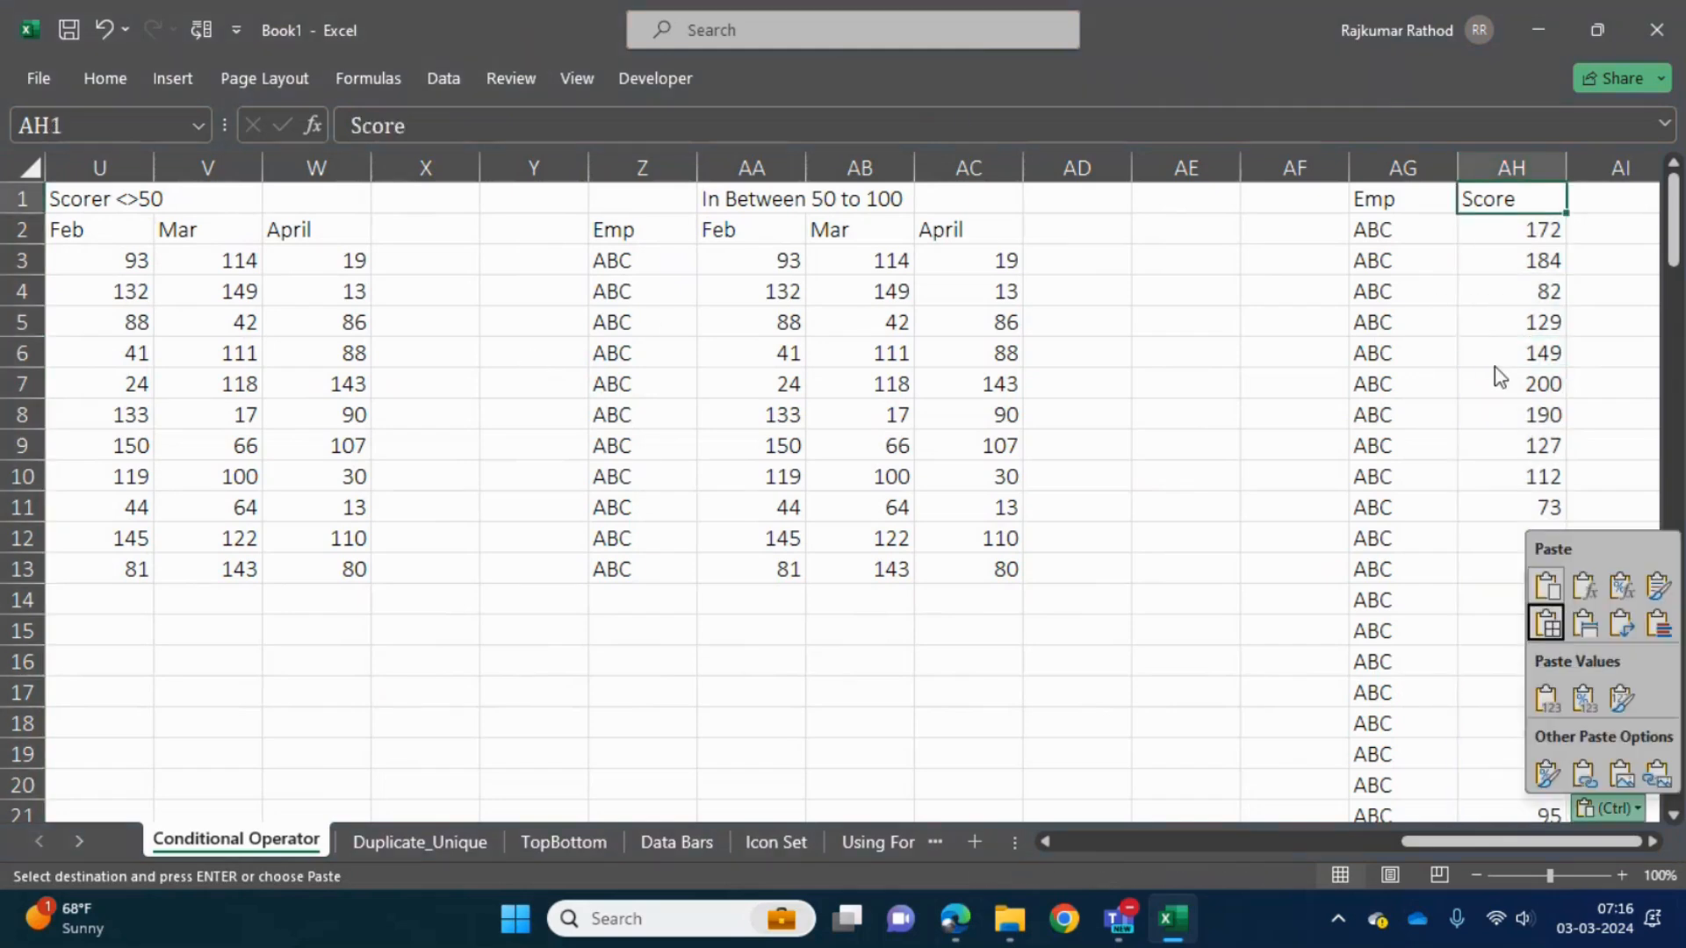
key(Escape)
key(Down)
key(shift+Down)
key(shift+Down)
key(shift+Down)
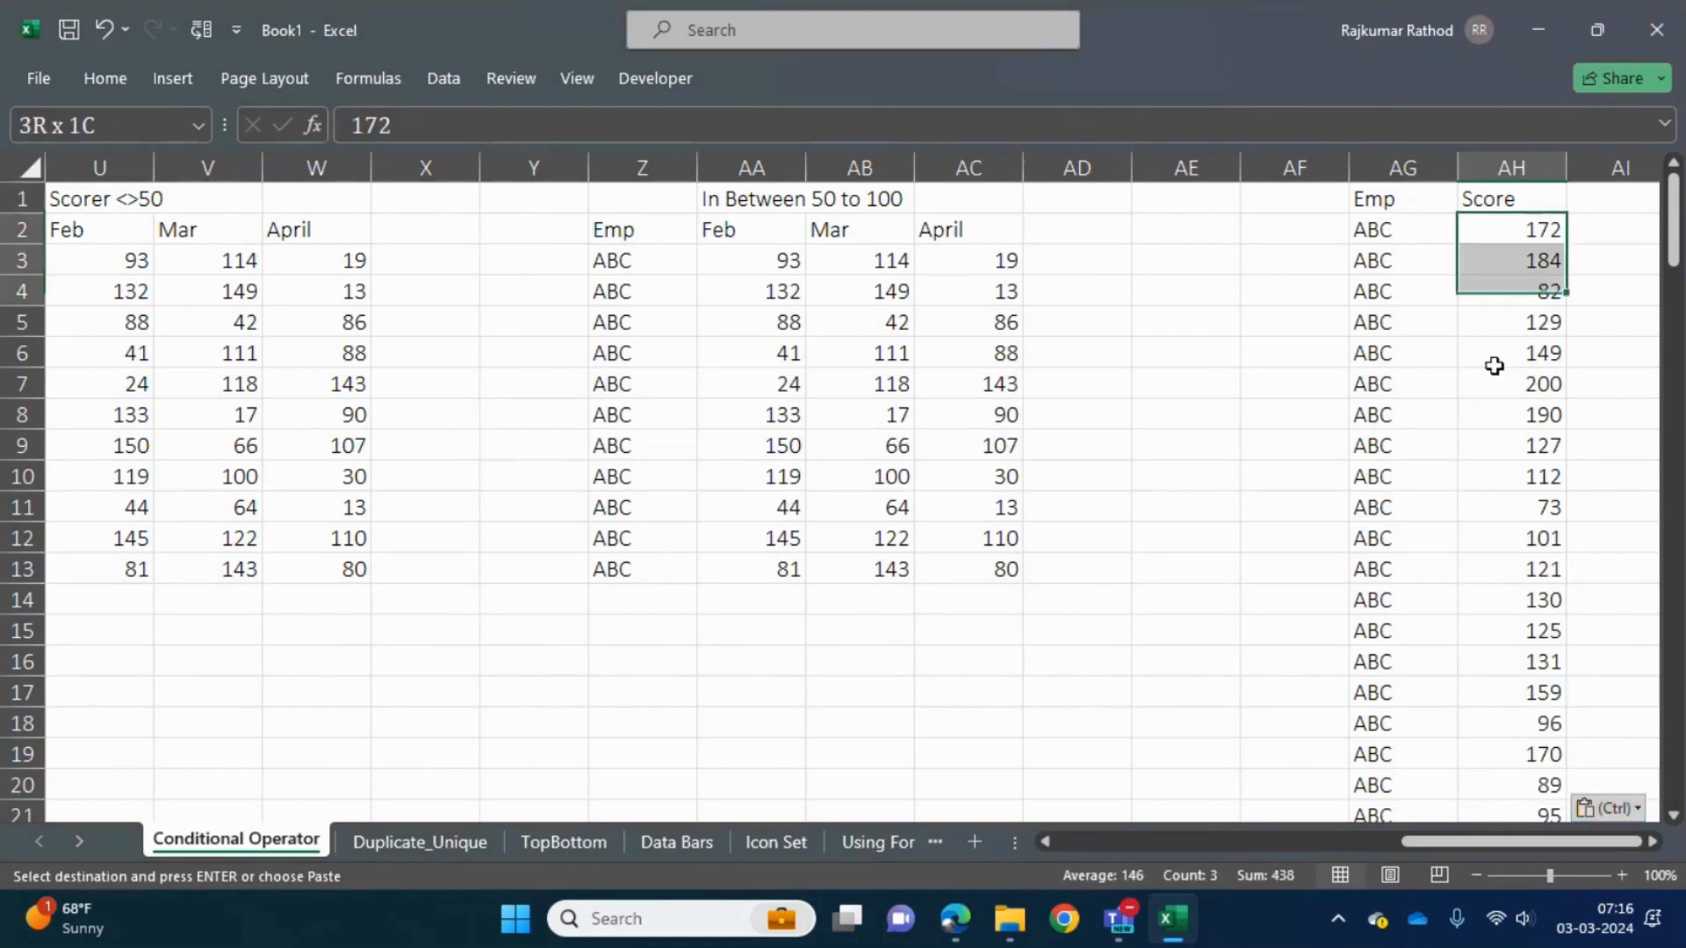
key(shift+Down)
key(shift+Down)
key(shift+Down)
key(shift+Down)
key(shift+Down)
key(shift+Down)
key(shift+Down)
key(shift+Down)
key(shift+Down)
key(shift+Down)
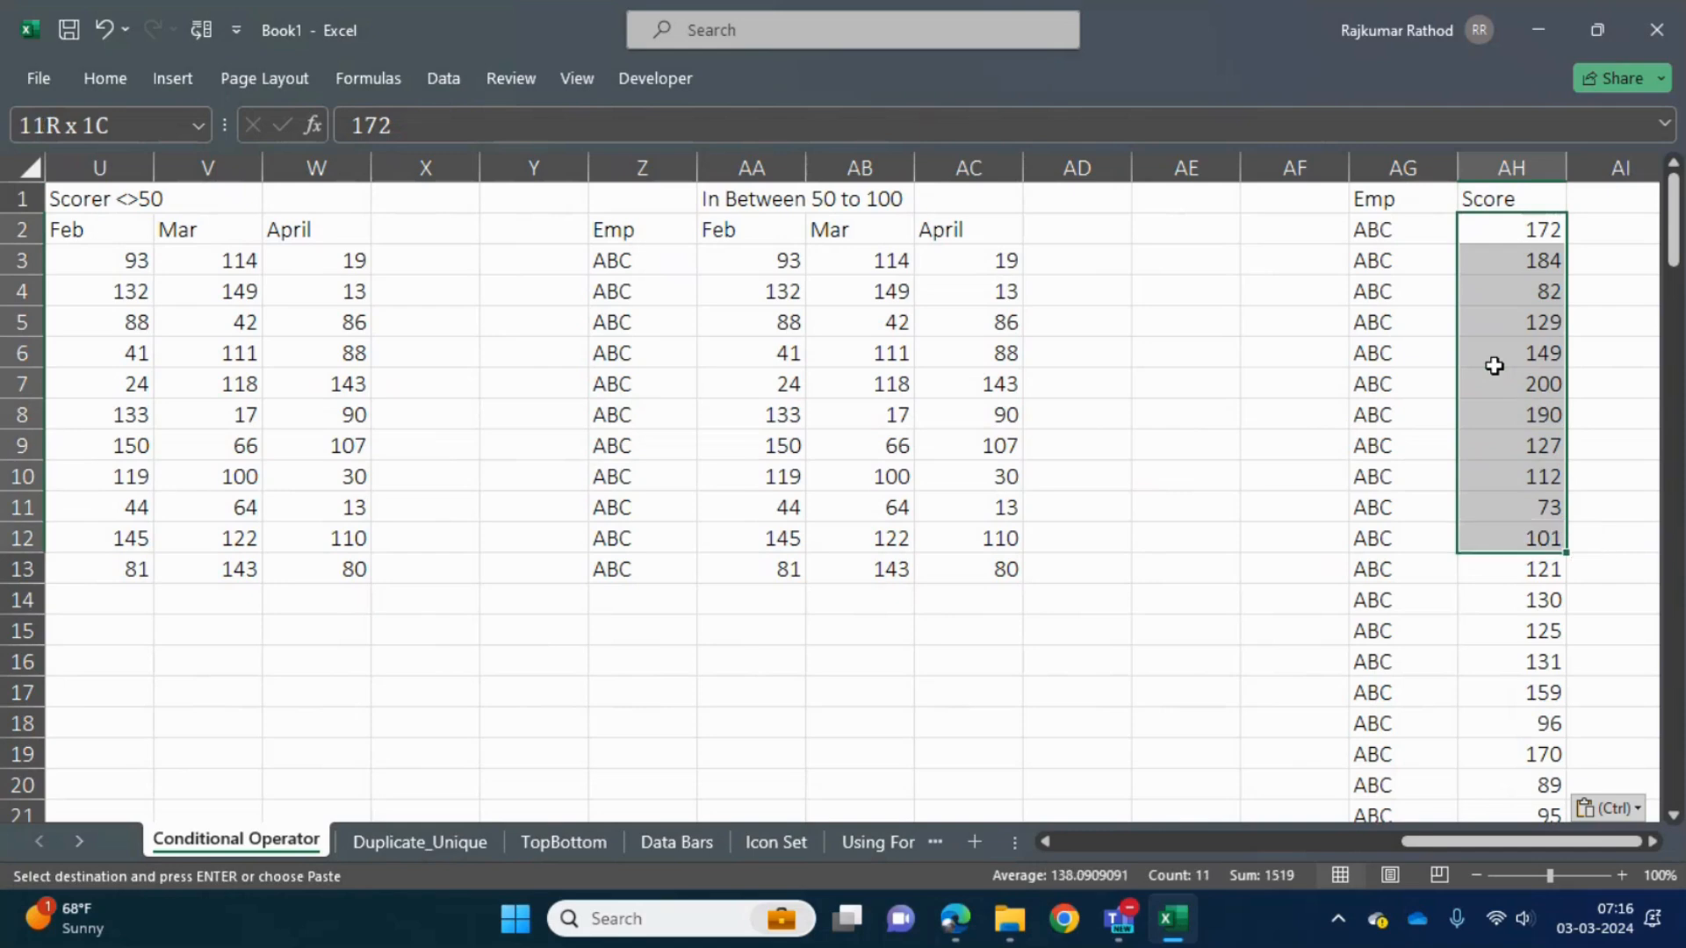
key(shift+Down)
key(shift+Down)
key(shift+Down)
key(shift+Down)
key(shift+Down)
key(shift+Down)
key(shift+Down)
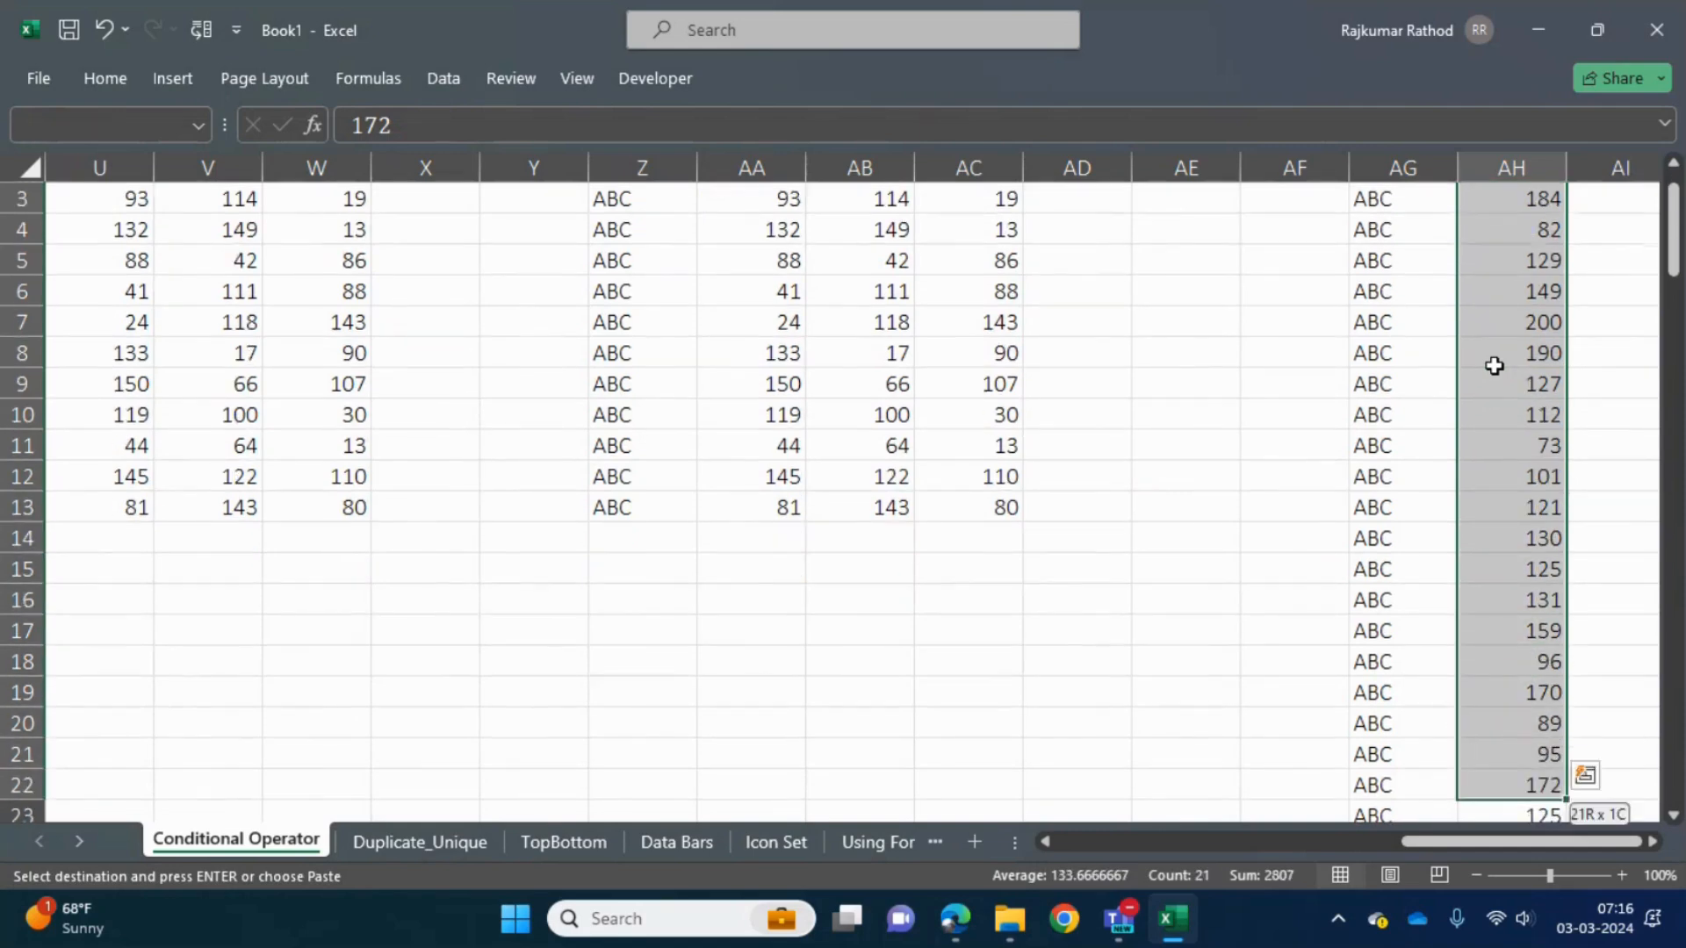
key(Up)
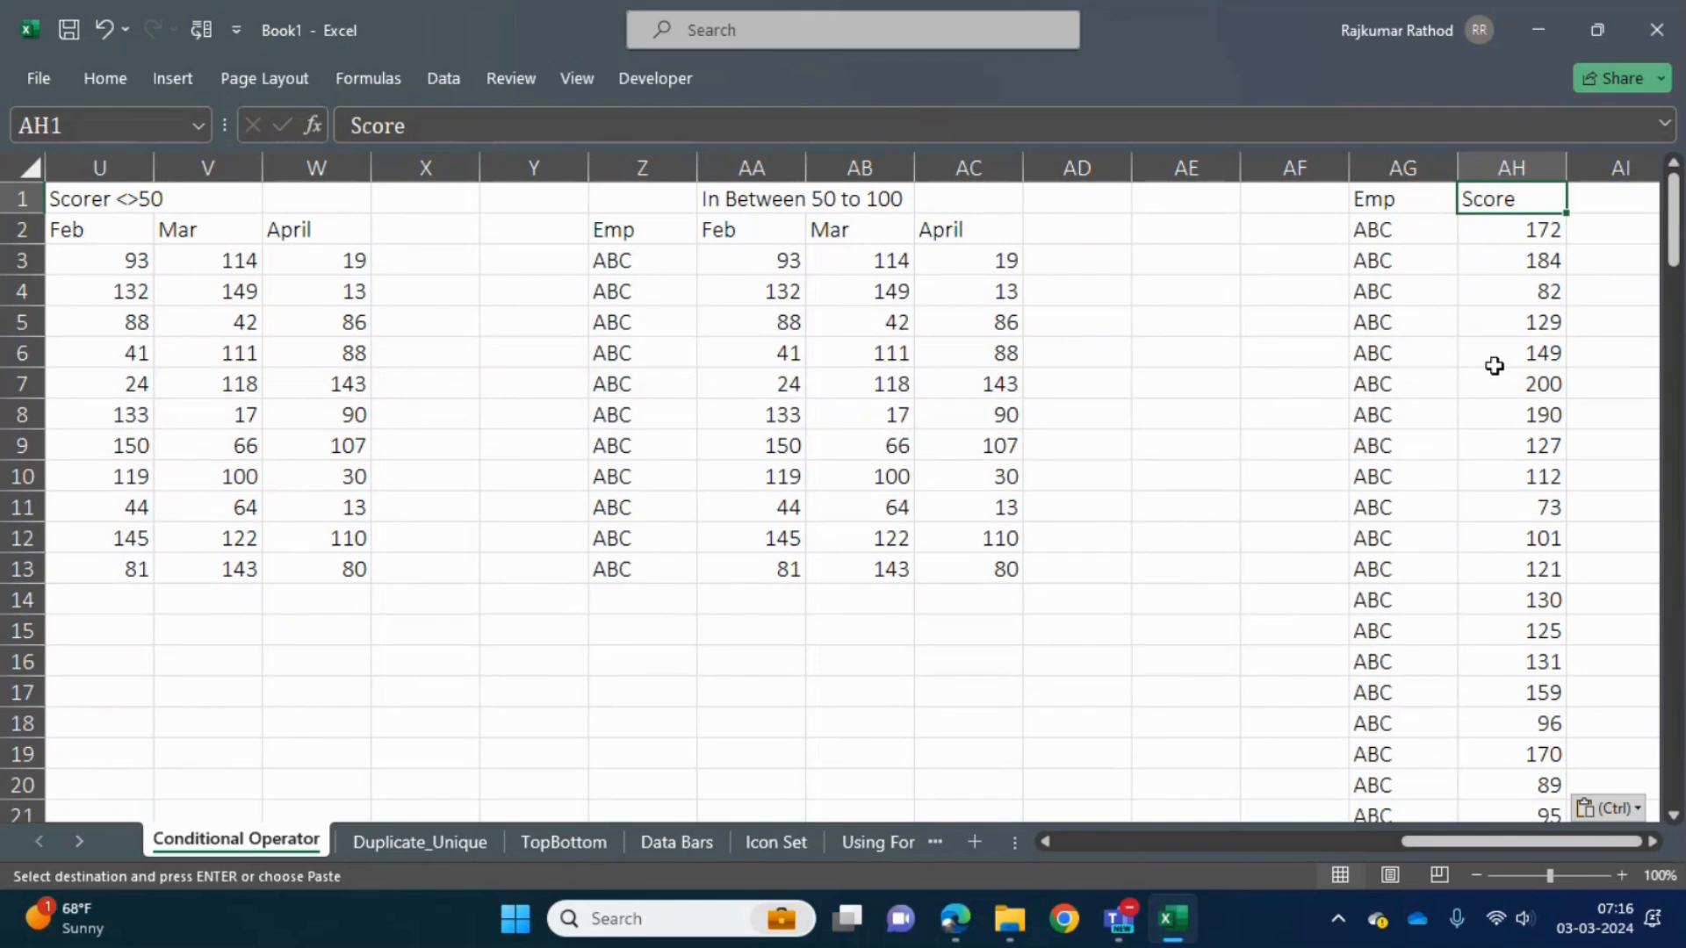
- Select the Score column AH1:AH134 and start a Greater Than highlight rule for it
key(ctrl+shift+Down)
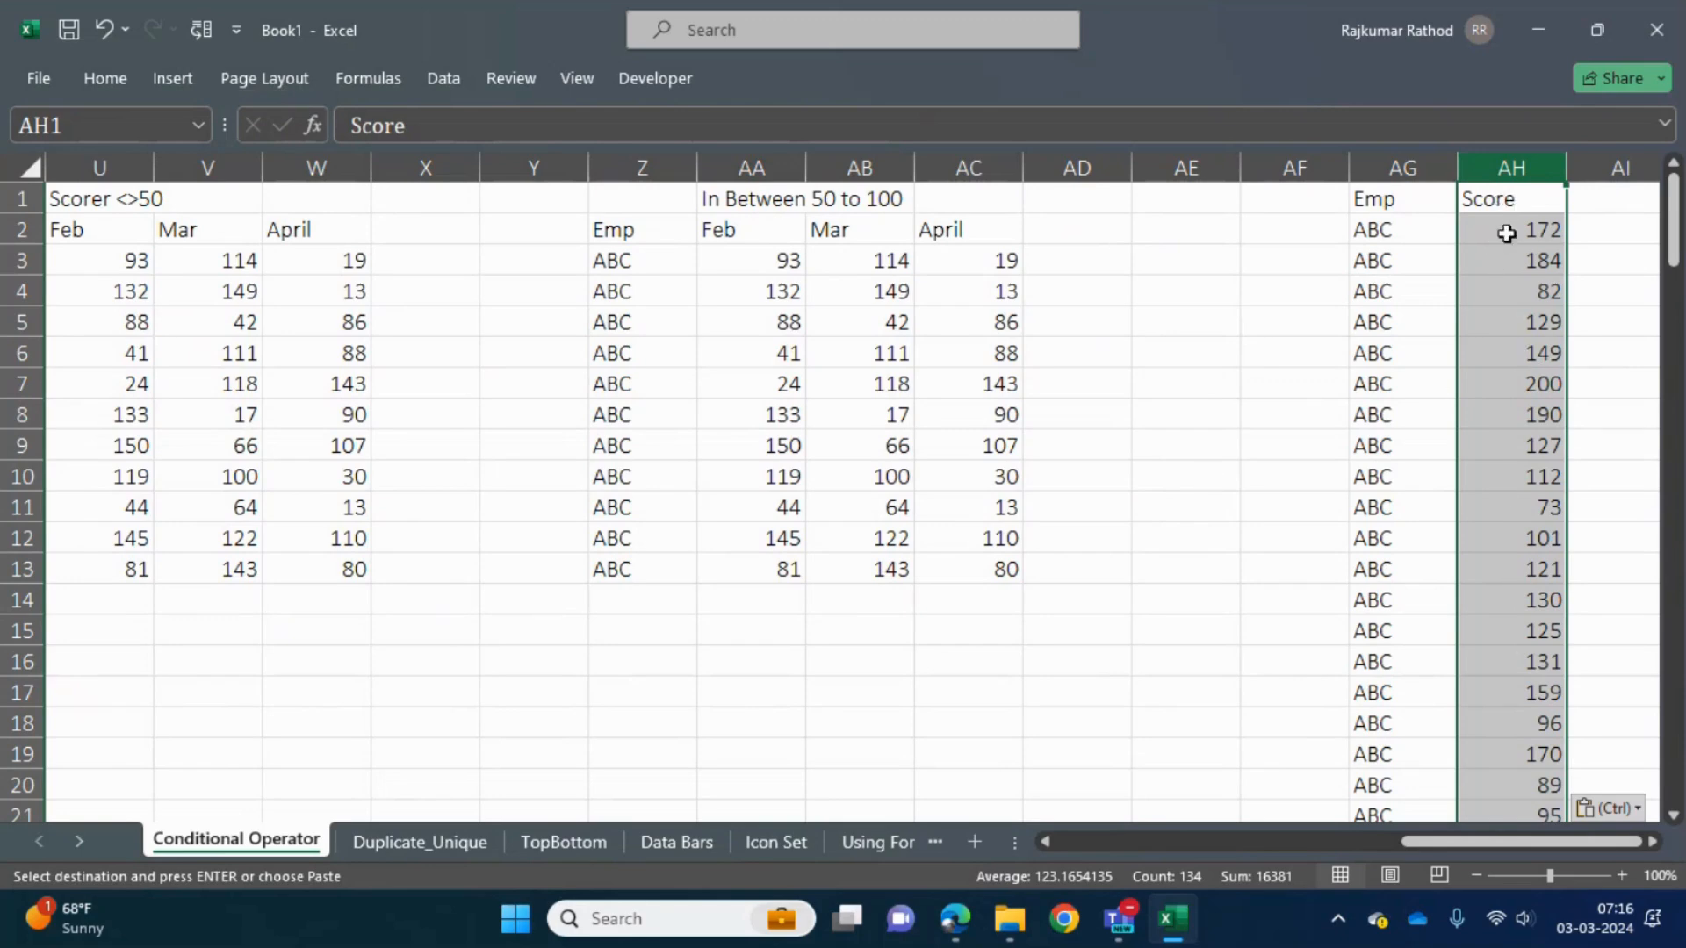
click(1673, 250)
mouse_move(1673, 251)
mouse_down()
mouse_move(1677, 442)
mouse_move(1672, 237)
mouse_up()
click(91, 82)
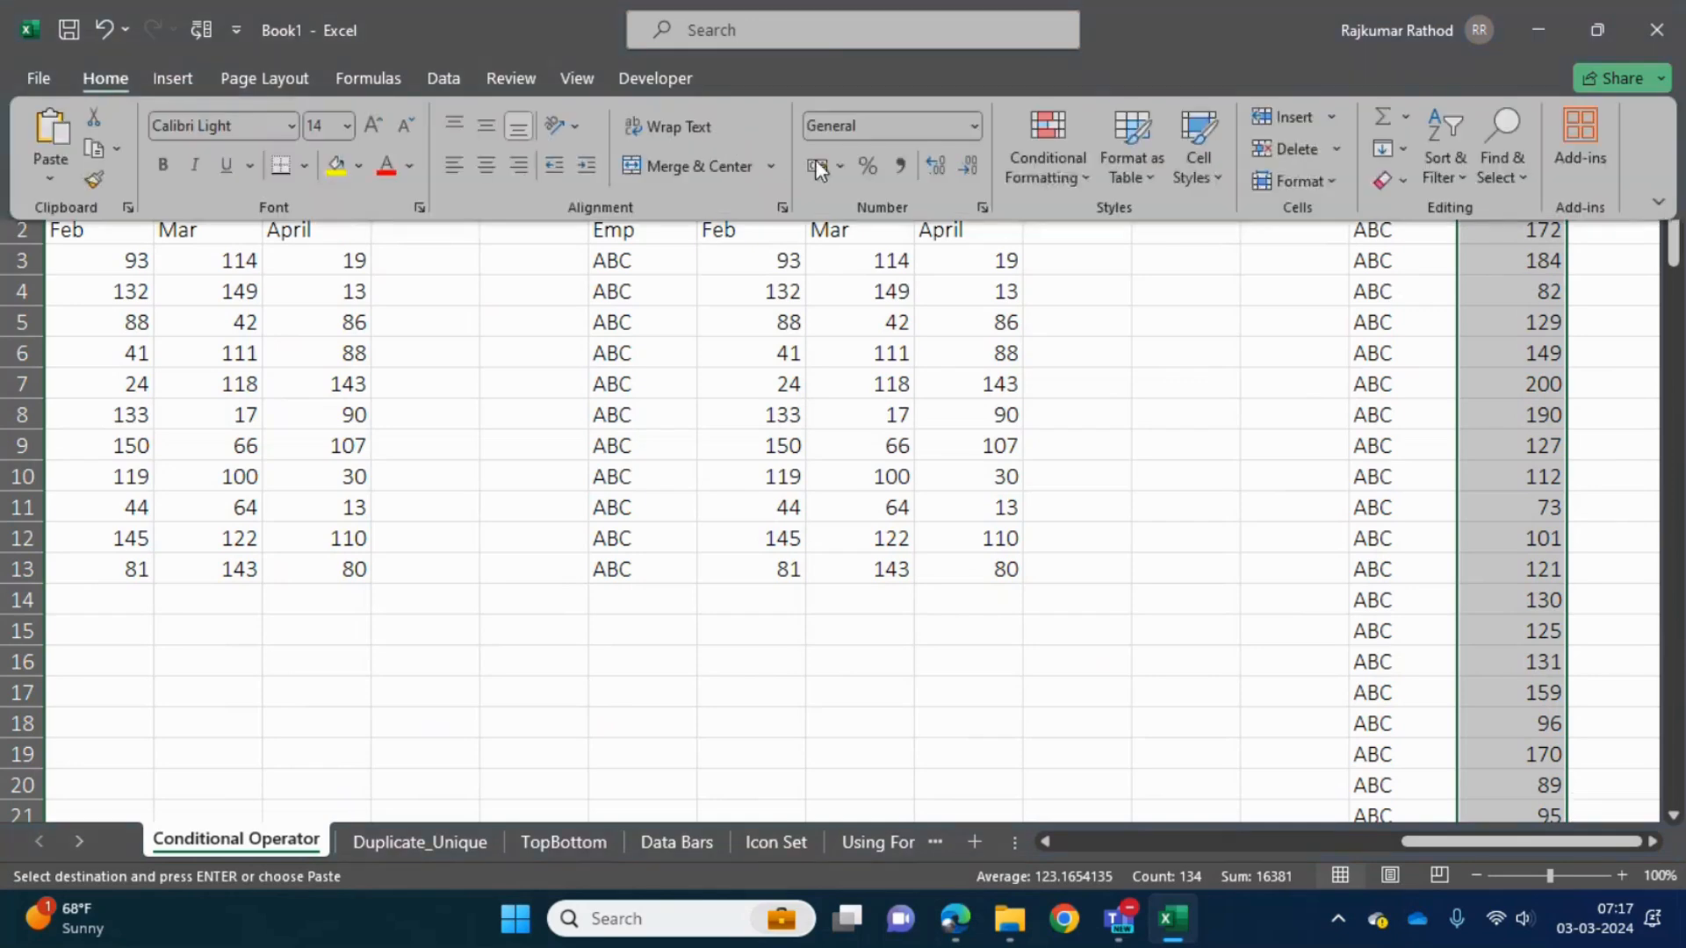
click(1078, 175)
mouse_move(1133, 226)
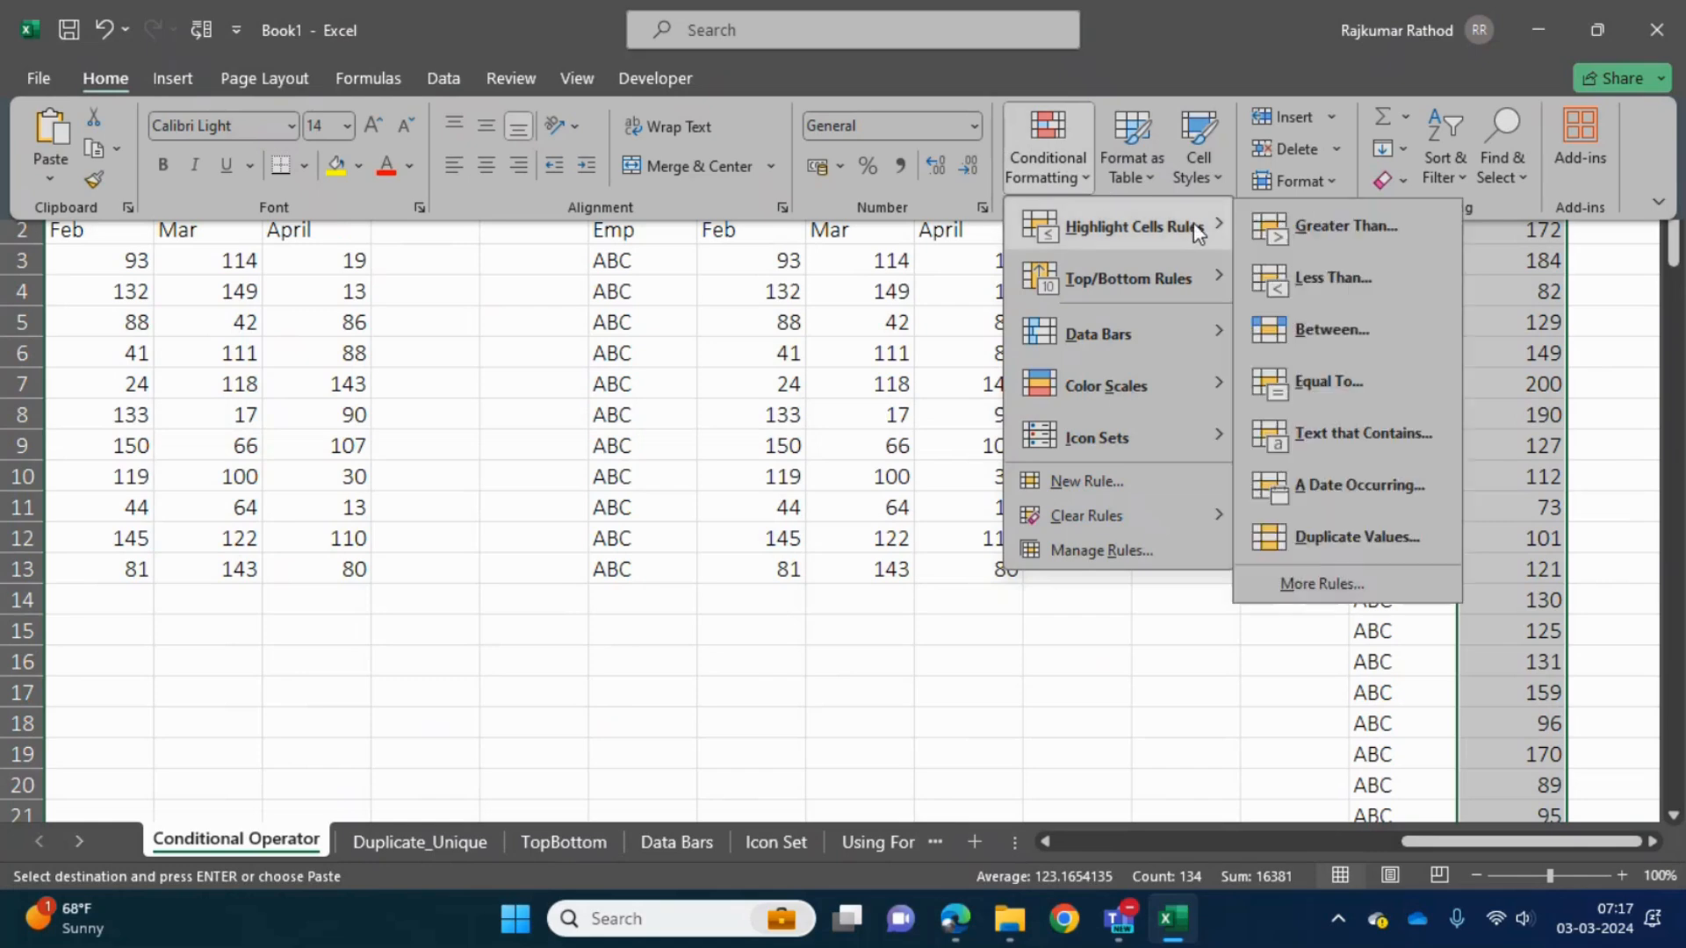
click(1367, 223)
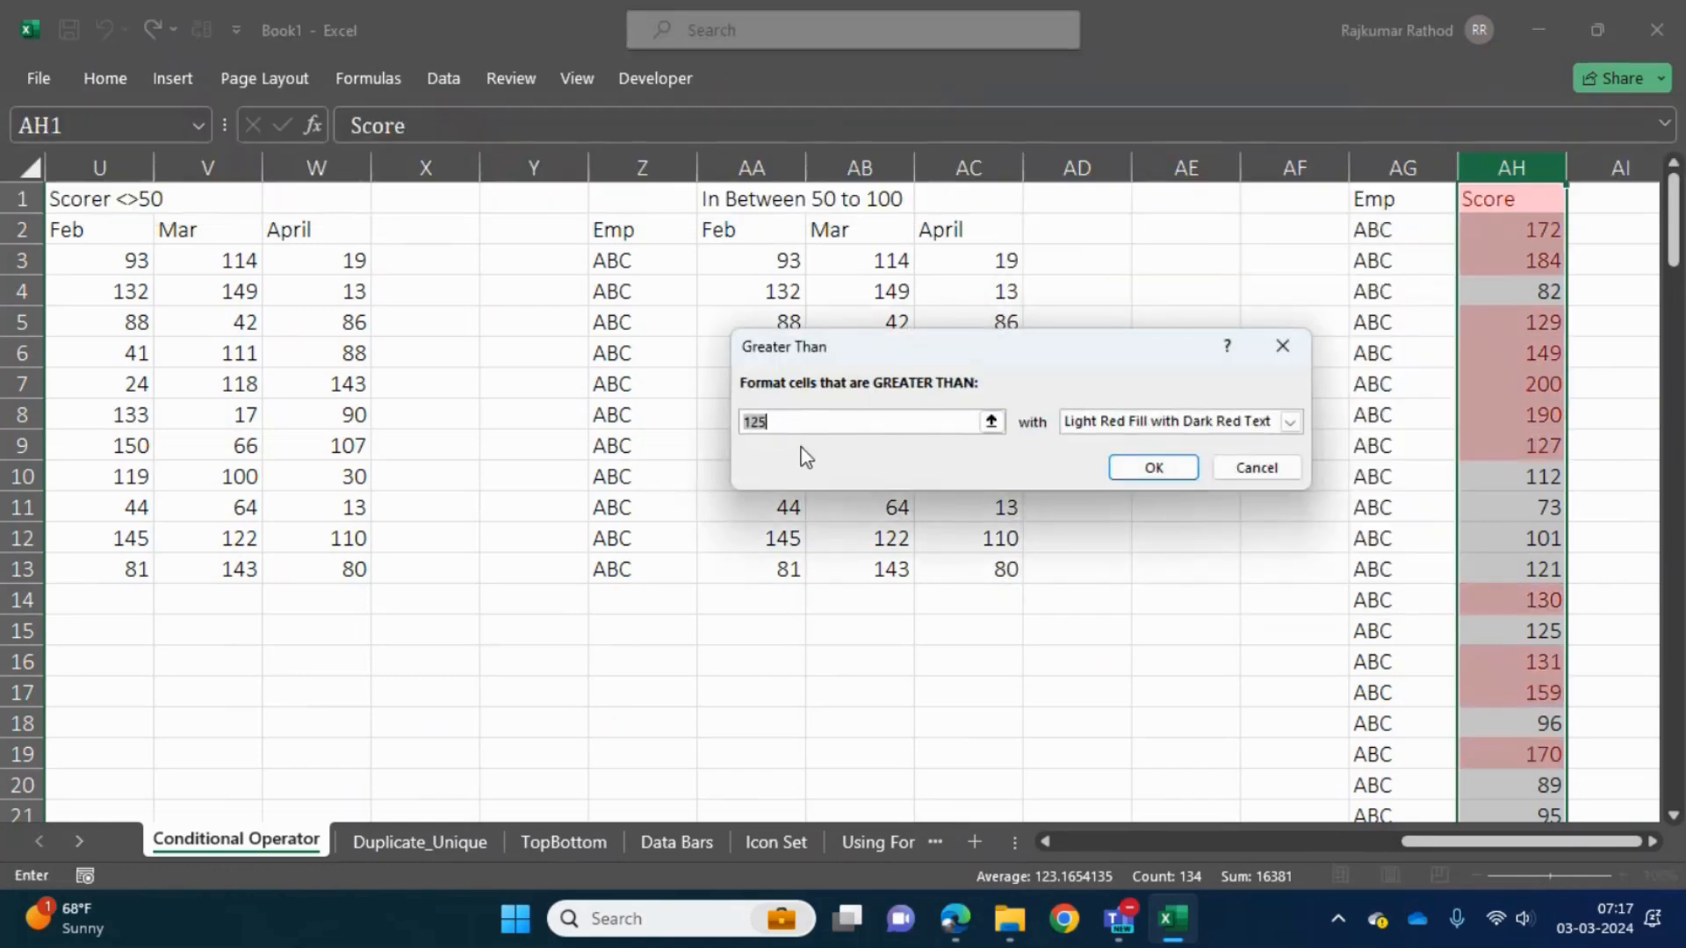
key(BackSpace)
text(2)
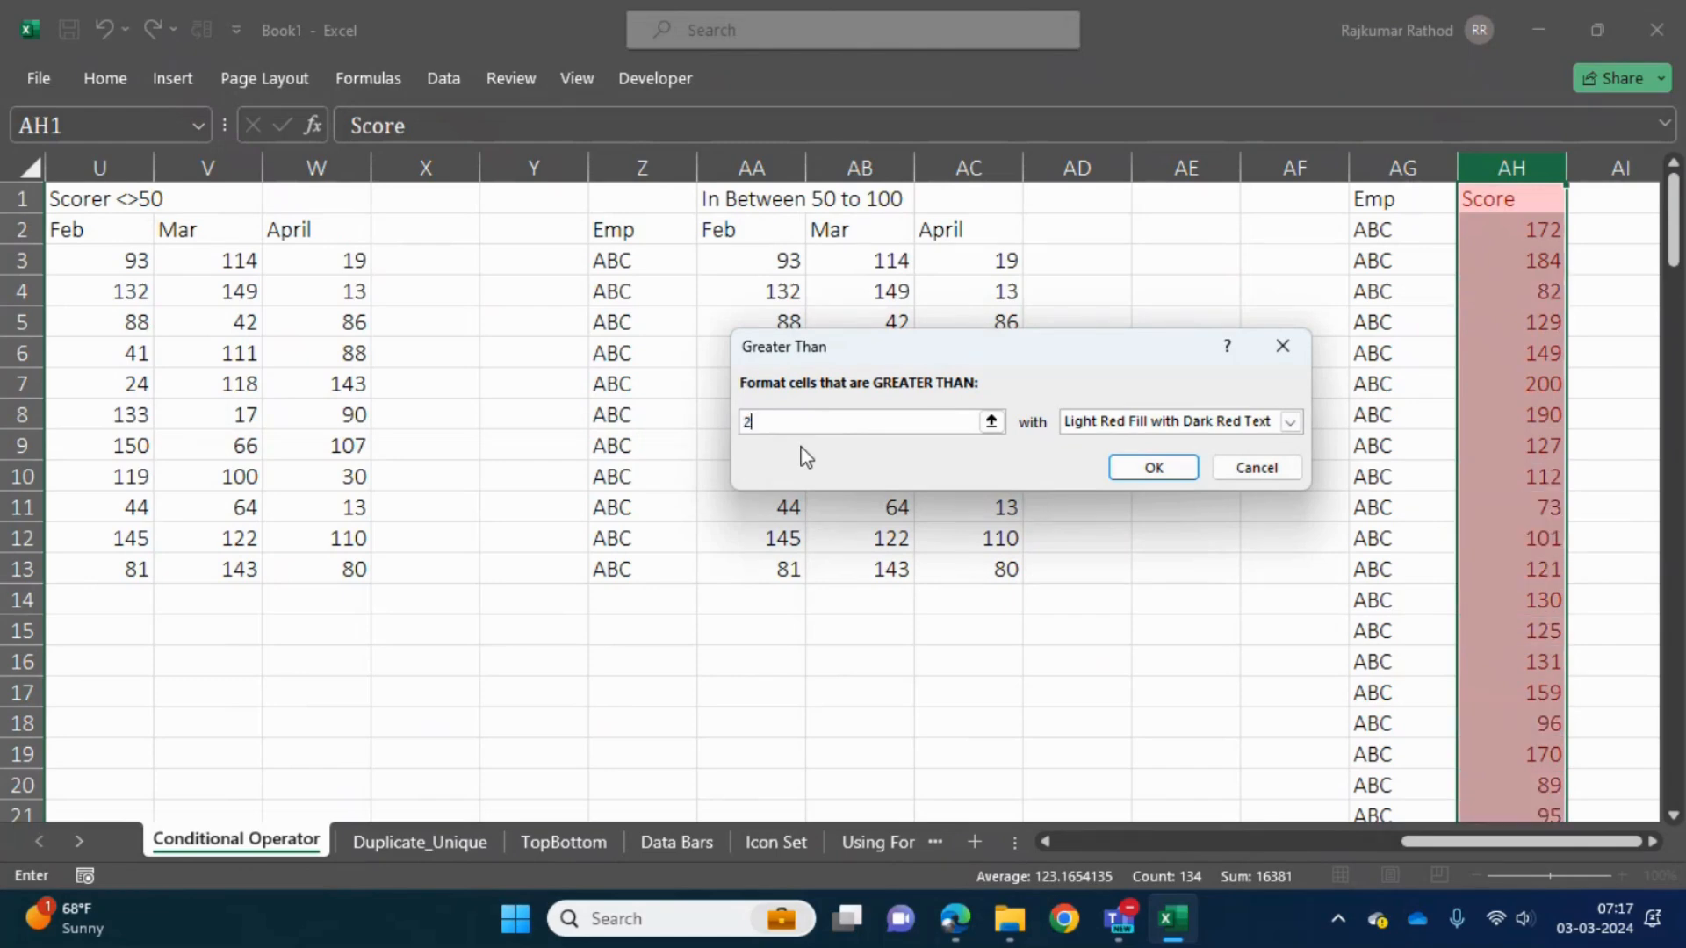
text(00)
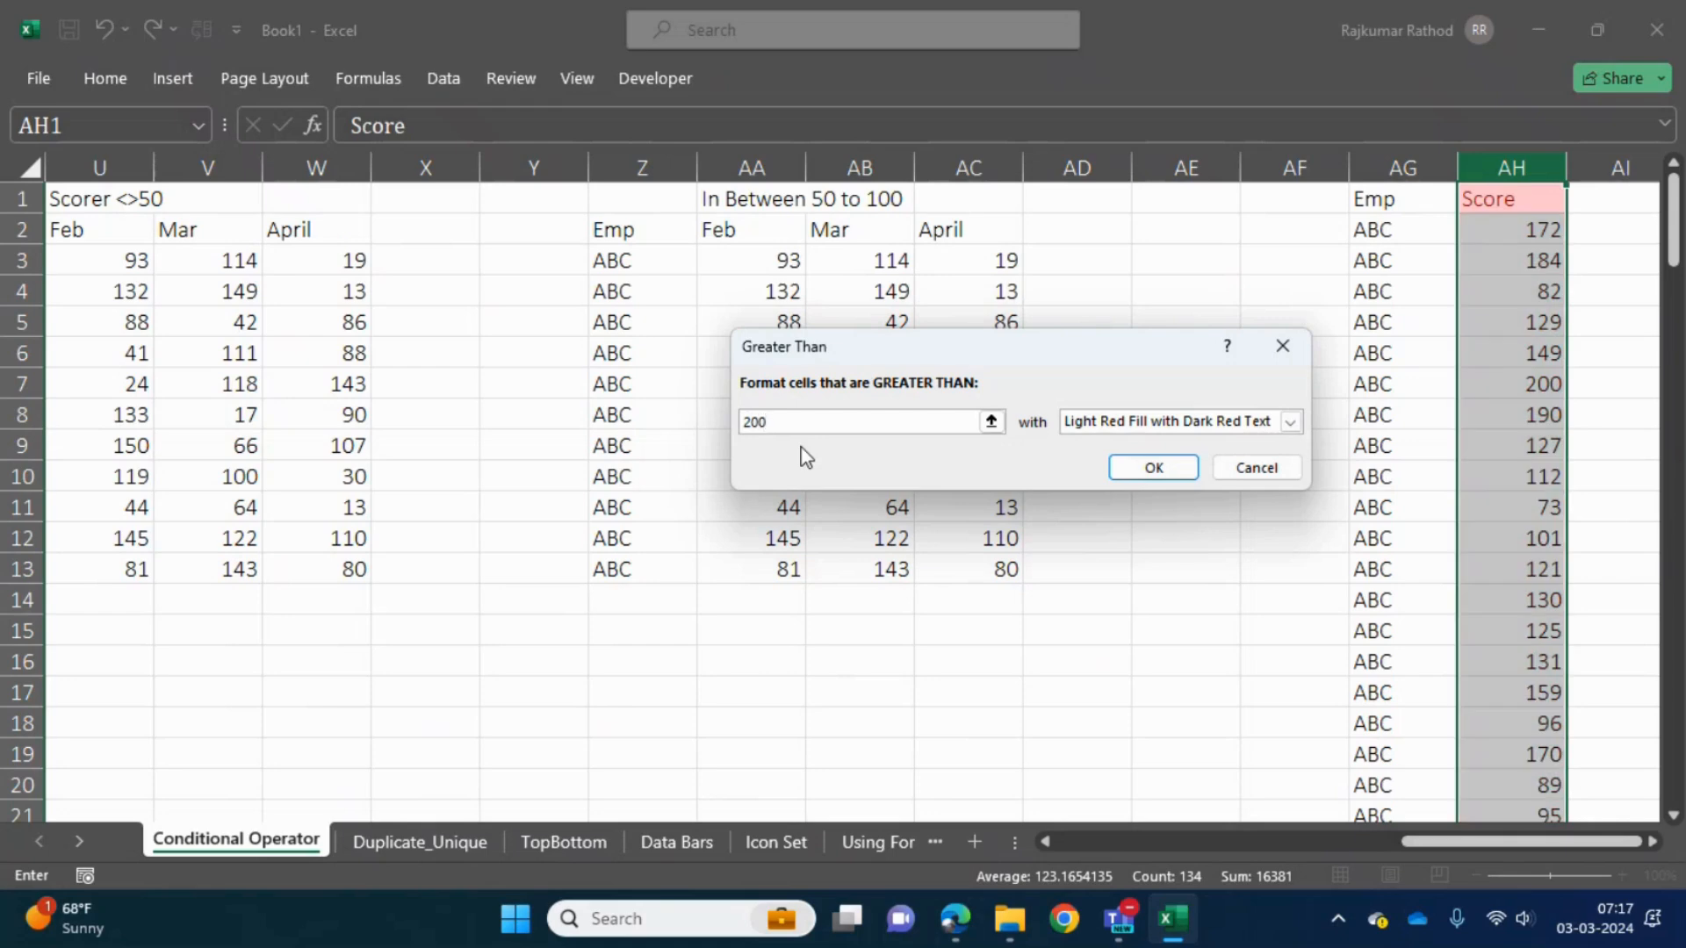
key(BackSpace)
key(BackSpace)
key(BackSpace)
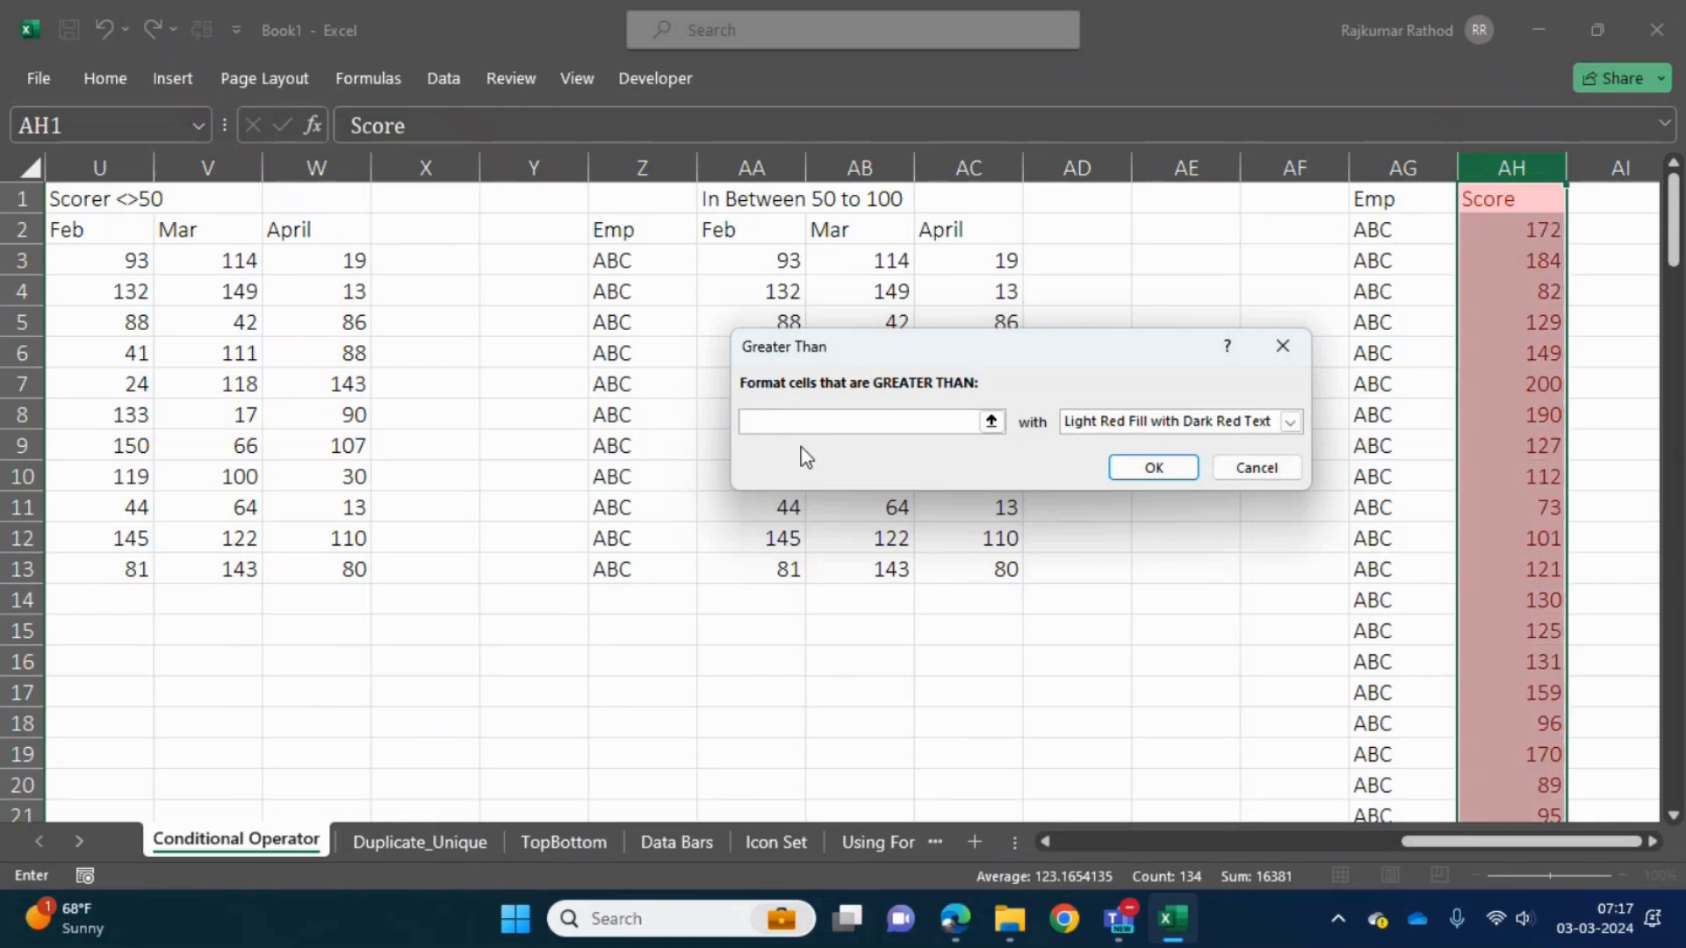
- Set the rule's threshold to 90 and apply it with Light Red Fill with Dark Red Text
text(90)
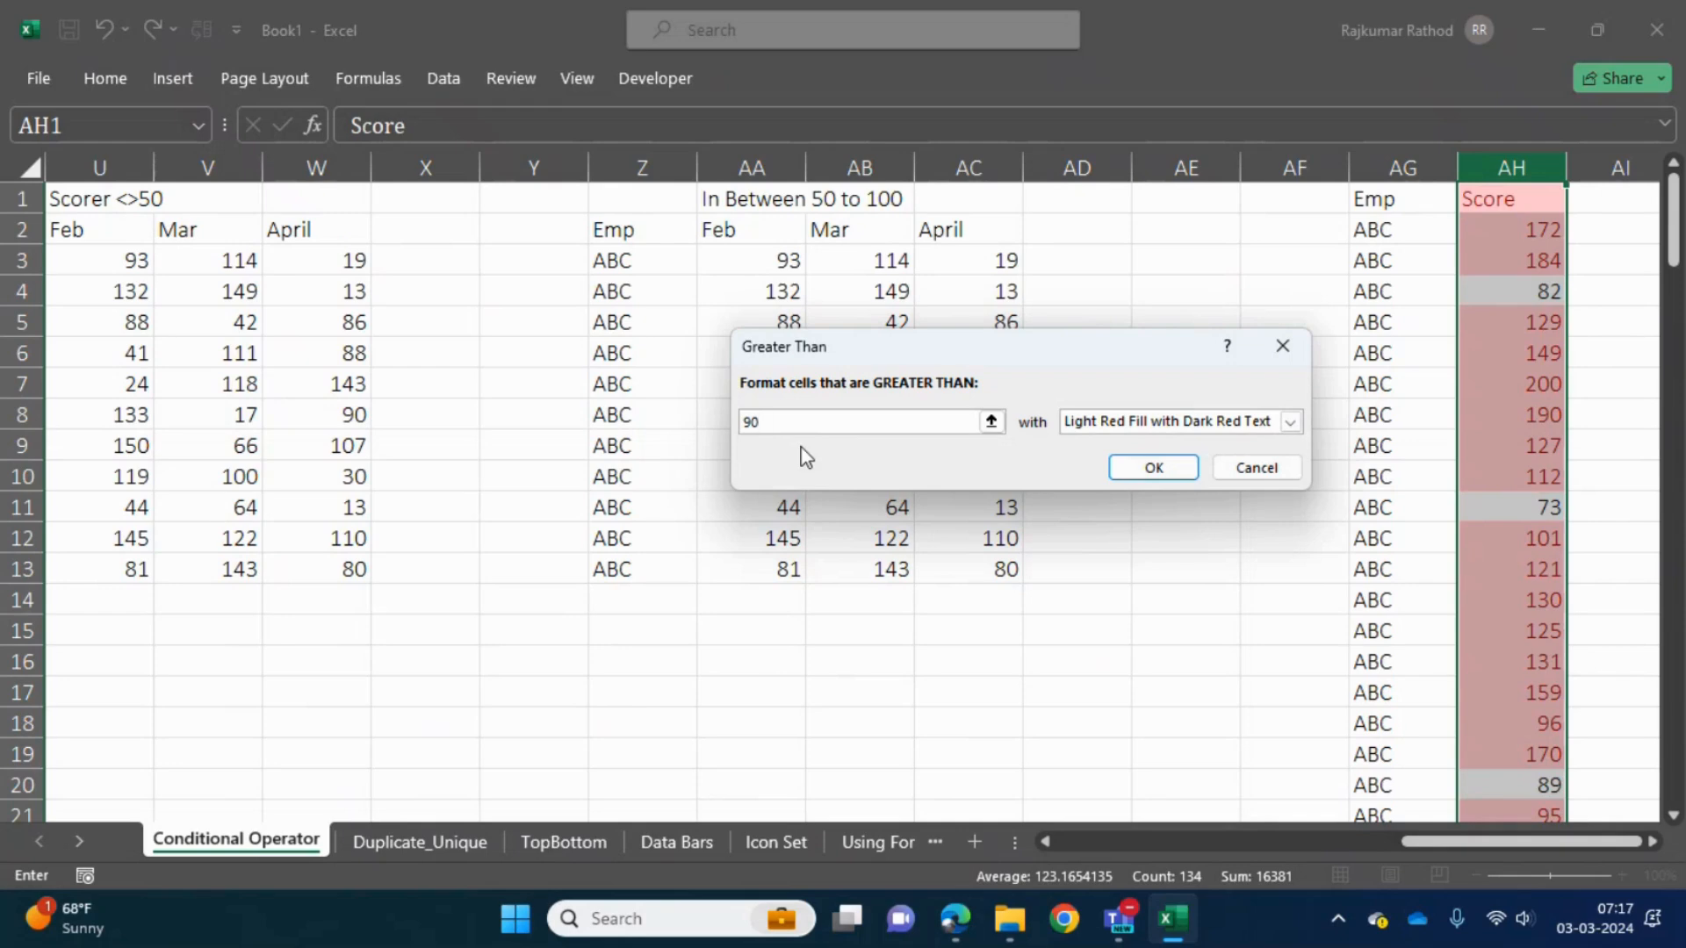
click(1151, 461)
click(1508, 347)
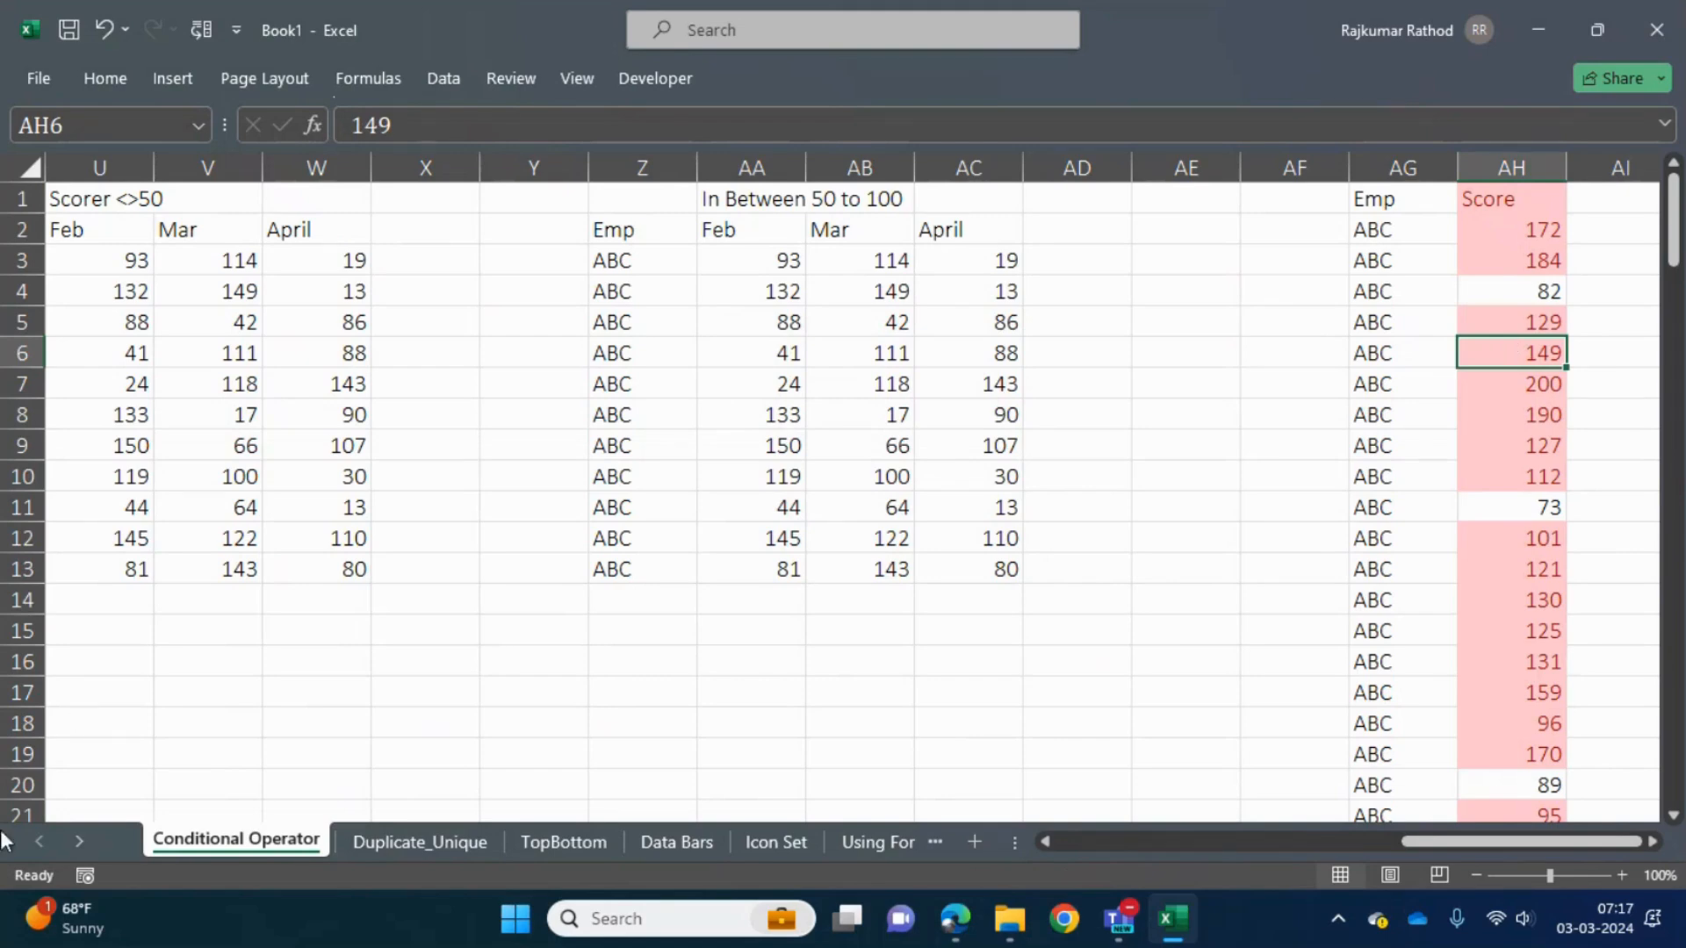
- Add filters to the Emp and Score table in AG:AH and sort Score by the light red cell color
click(1507, 506)
key(ctrl+Up)
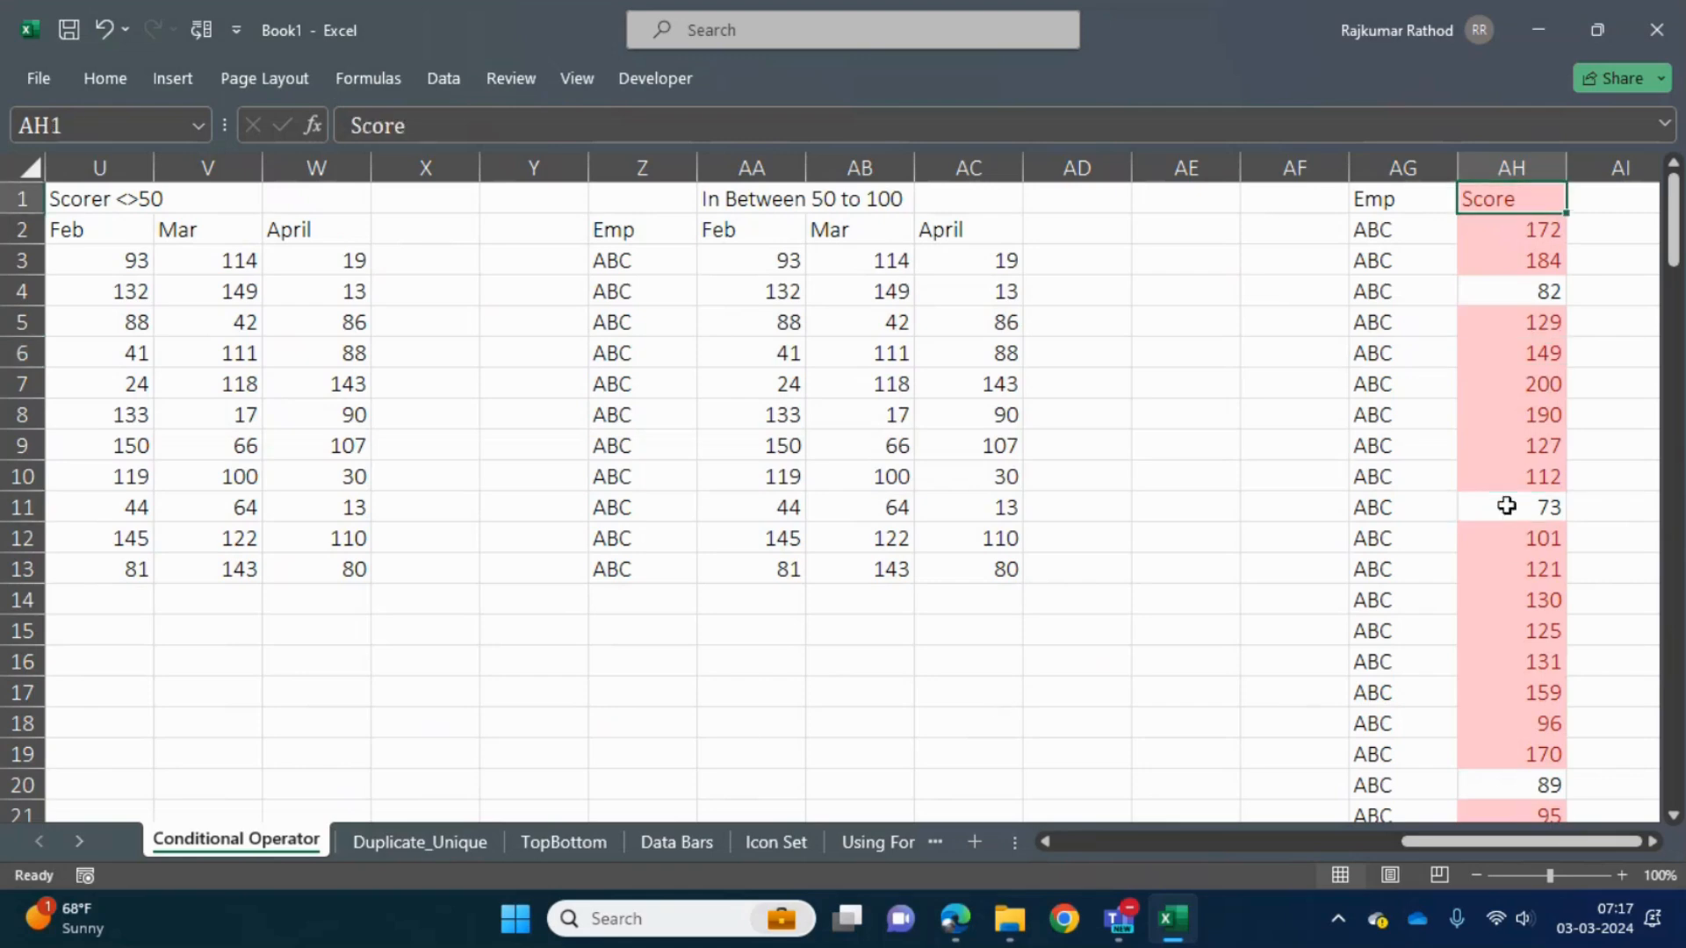
key(ctrl+shift+l)
key(alt+Down)
key(Down)
key(Down)
key(Right)
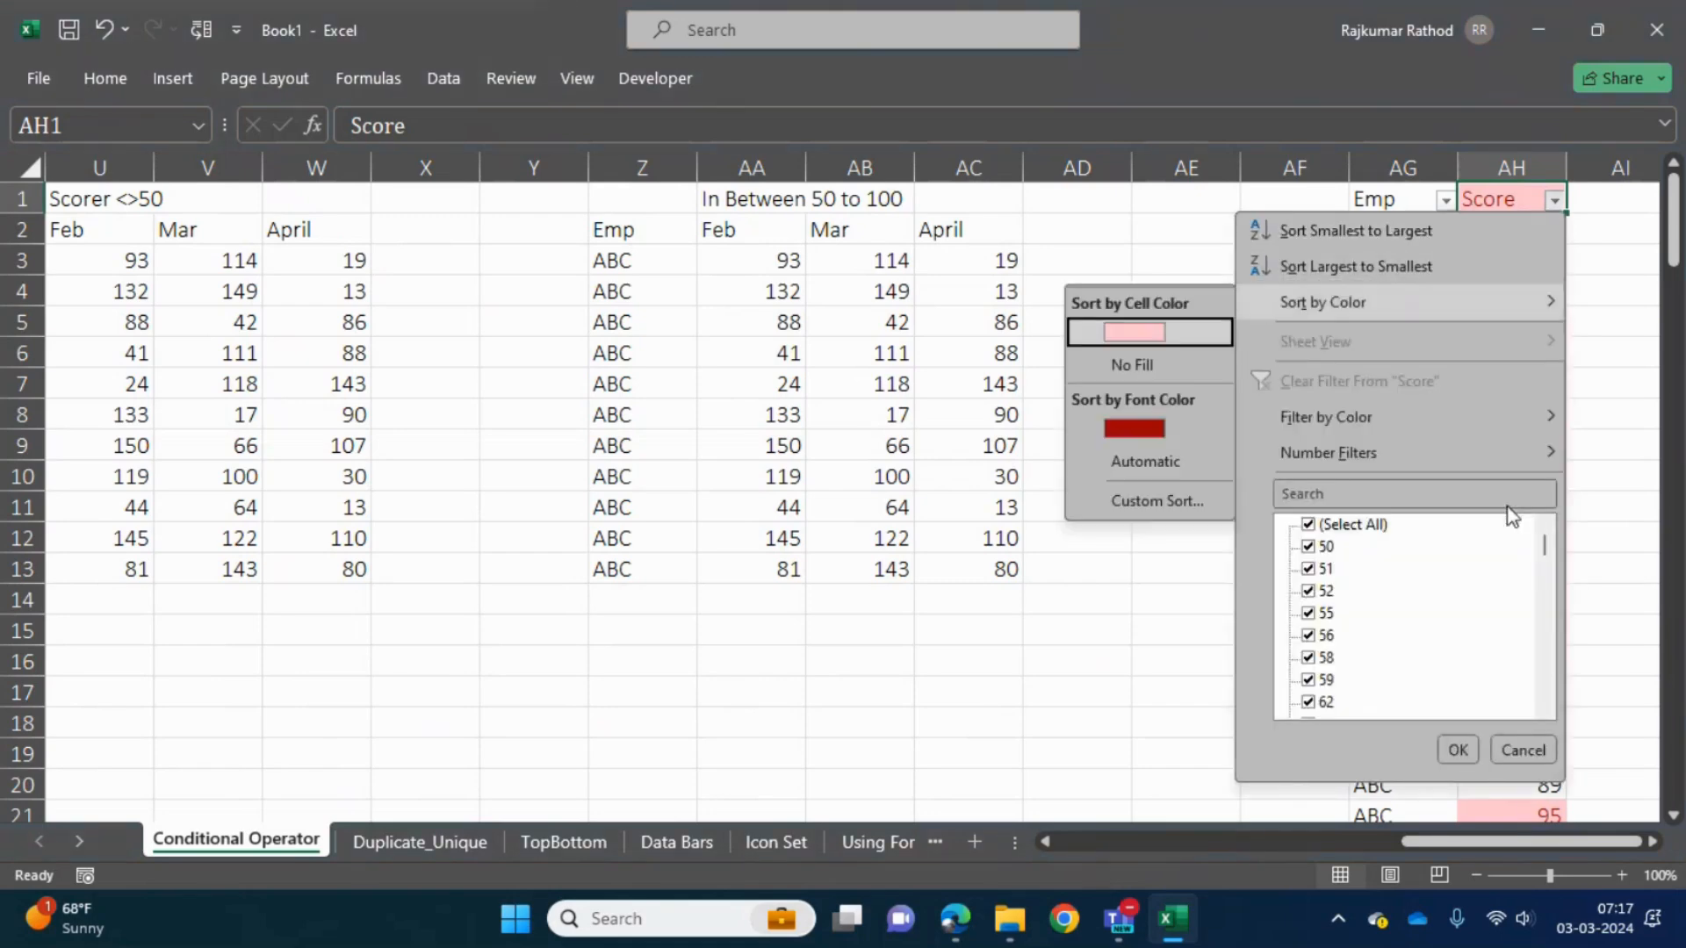
key(Return)
key(Down)
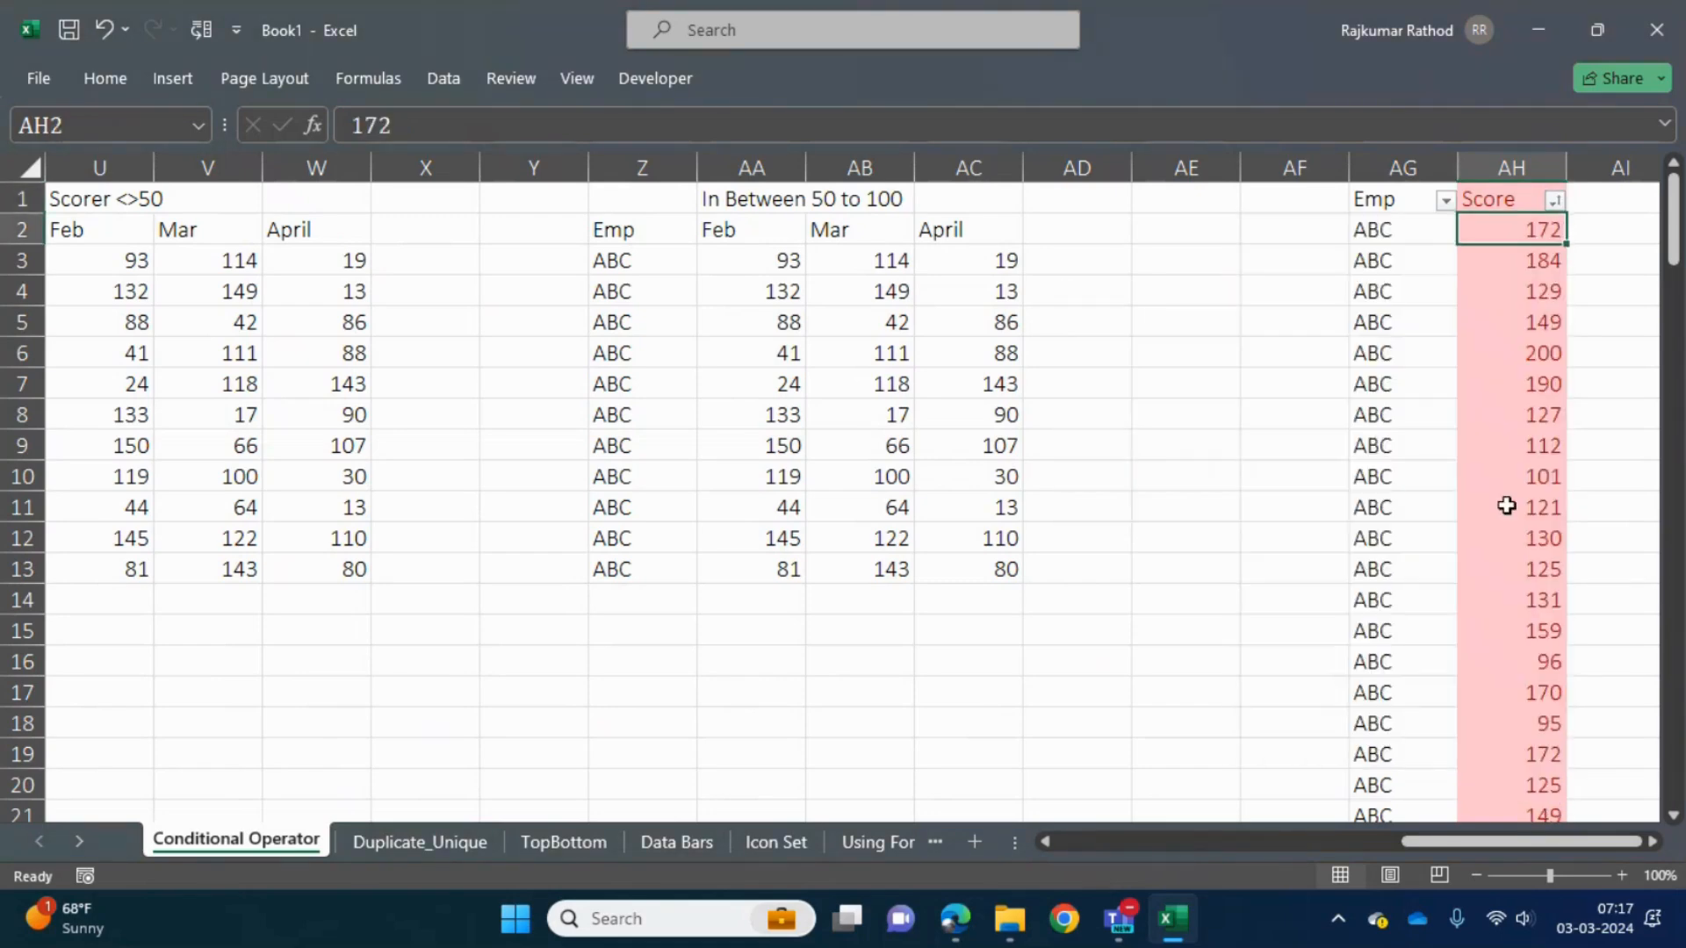
- Look down the sorted Score column AH to review the highlighted scores grouped first
key(shift+Down)
key(shift+Down)
key(shift+Down)
key(shift+Down)
key(shift+Down)
key(shift+Down)
key(shift+Down)
key(shift+Down)
key(shift+Down)
key(shift+Down)
key(shift+Down)
key(shift+Down)
key(shift+Down)
key(shift+Down)
key(shift+Down)
key(shift+Down)
key(shift+Down)
key(shift+Down)
key(shift+Down)
key(shift+Down)
key(shift+Down)
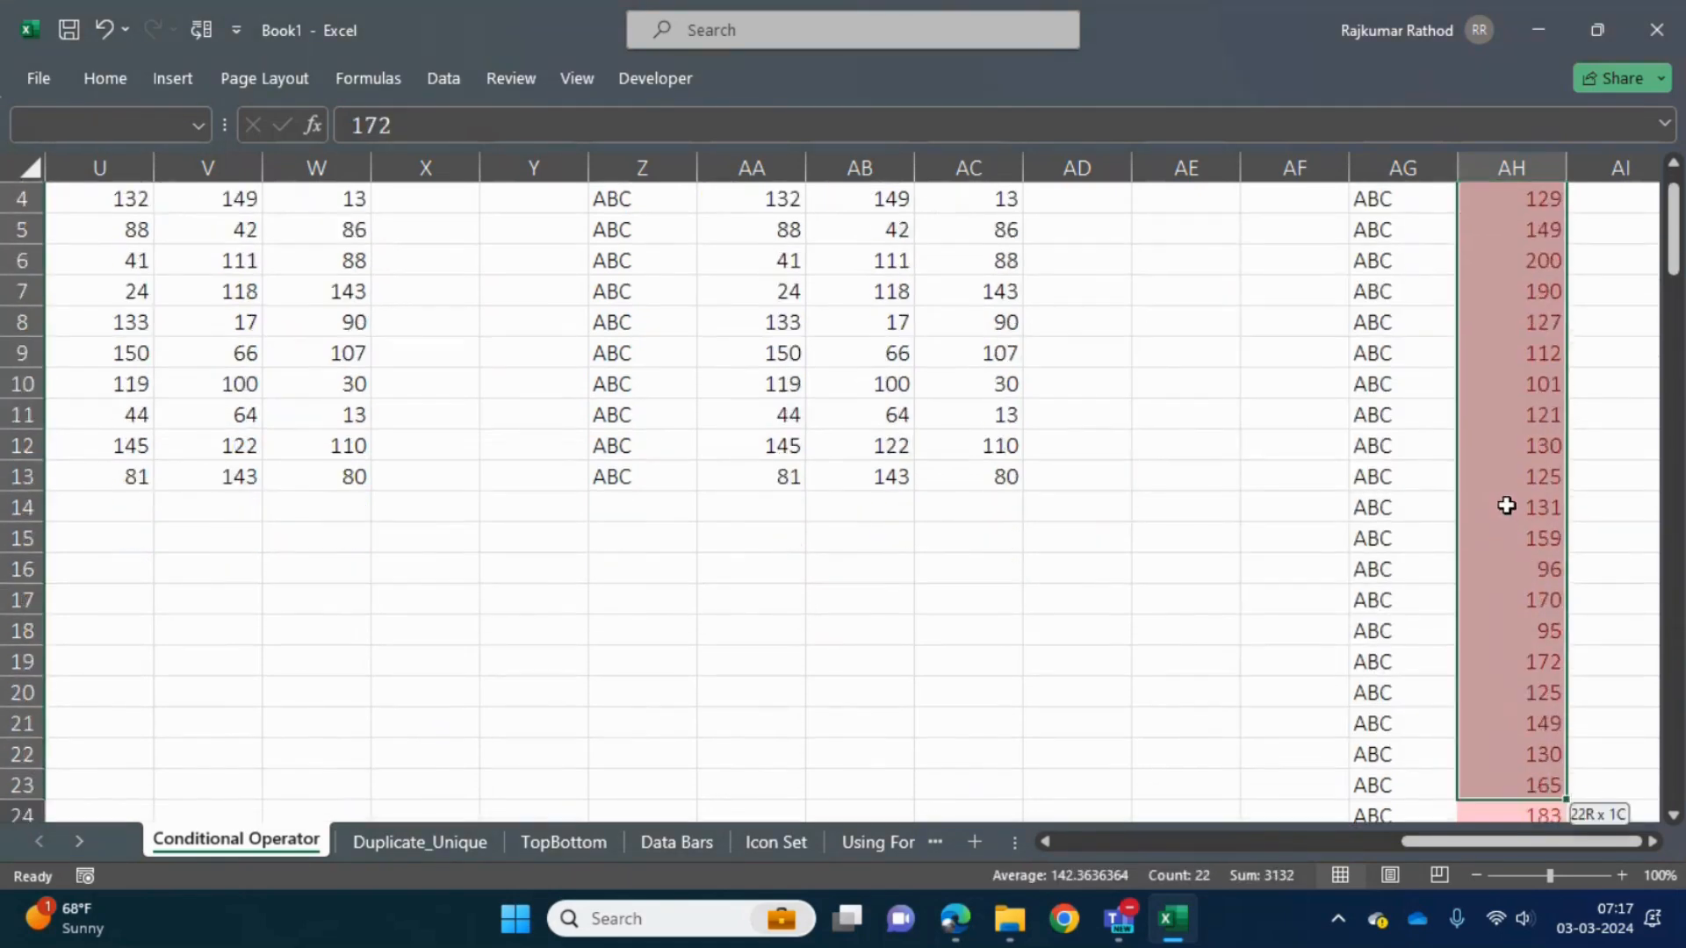
key(shift+Down)
key(shift+Down)
key(shift+Down)
key(shift+Down)
key(shift+Down)
key(shift+Down)
key(shift+Down)
key(shift+Down)
key(shift+Down)
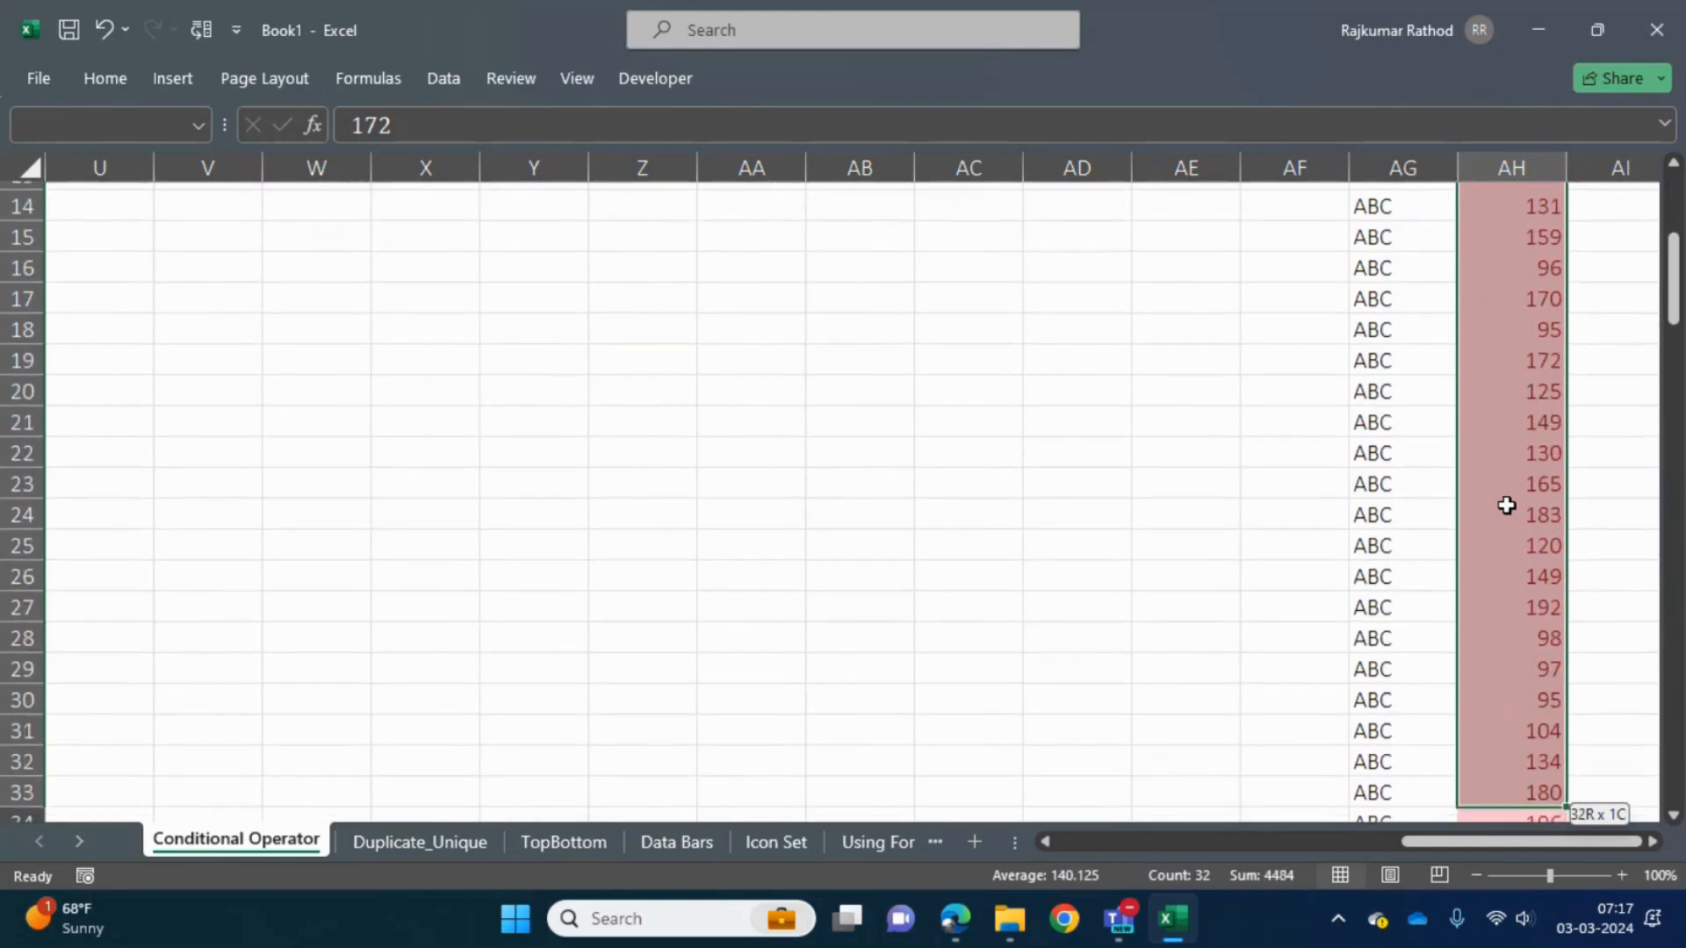
key(shift+Down)
key(shift+Down)
key(shift+Down)
key(Down)
key(Down)
key(Down)
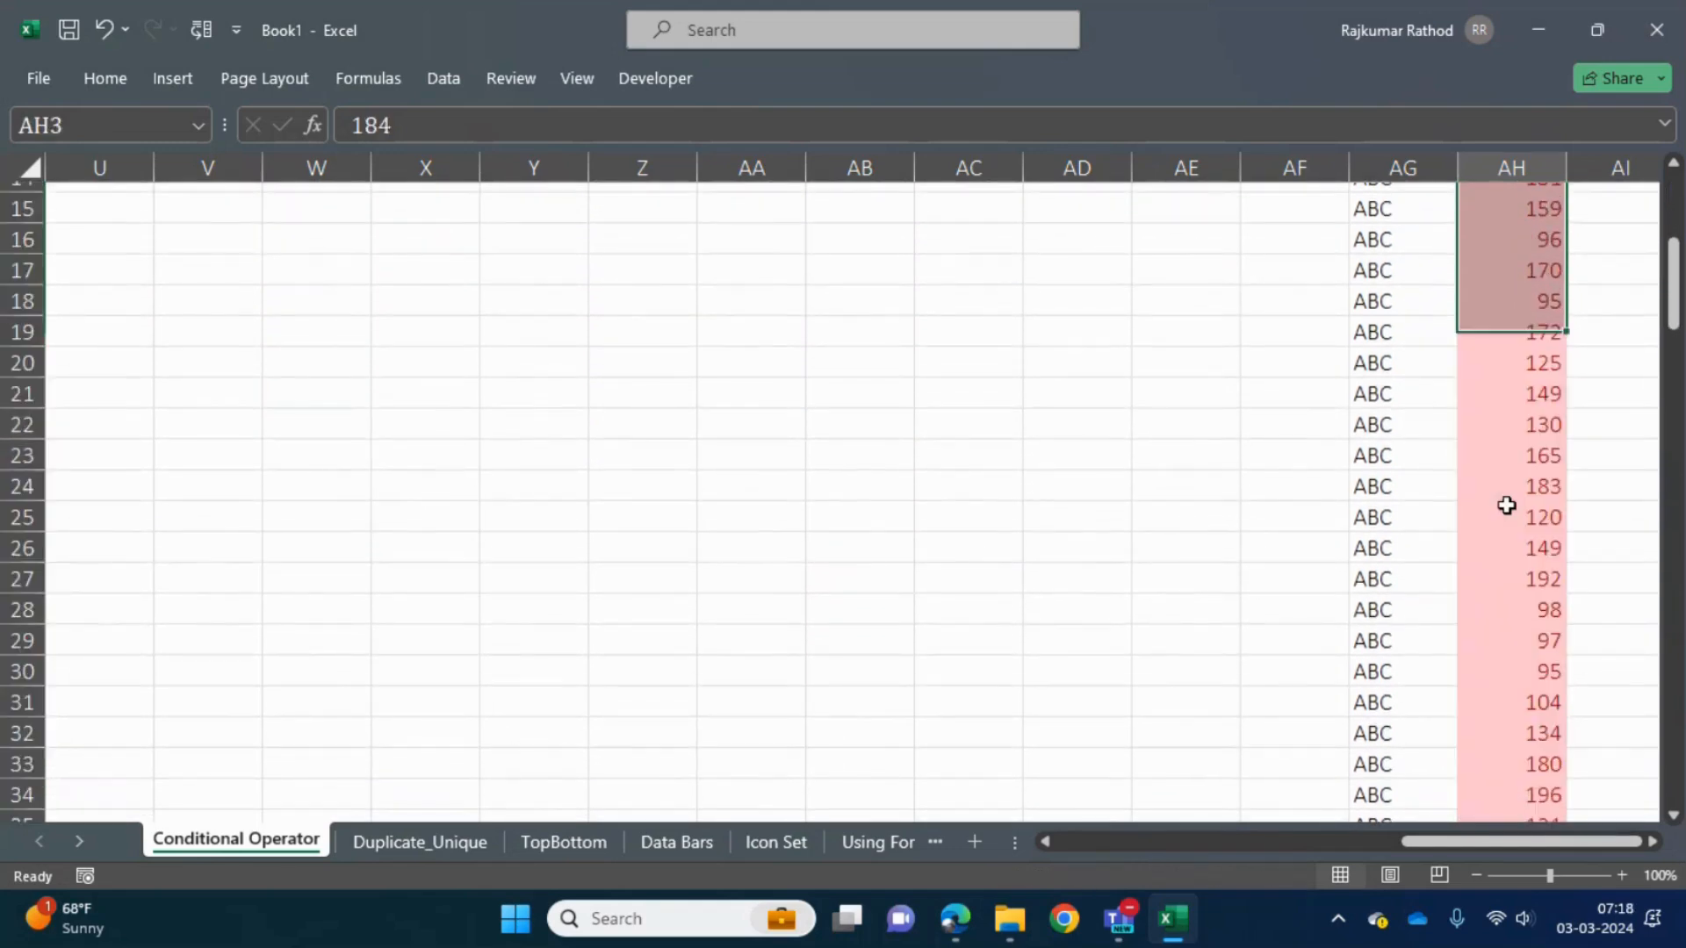
key(Down)
key(Down)
key(Down)
key(Down)
key(Down)
key(Down)
key(Down)
key(Down)
key(Down)
key(Down)
key(Down)
key(Down)
key(Down)
key(Down)
key(Down)
key(Down)
key(Down)
key(Down)
key(Down)
key(Down)
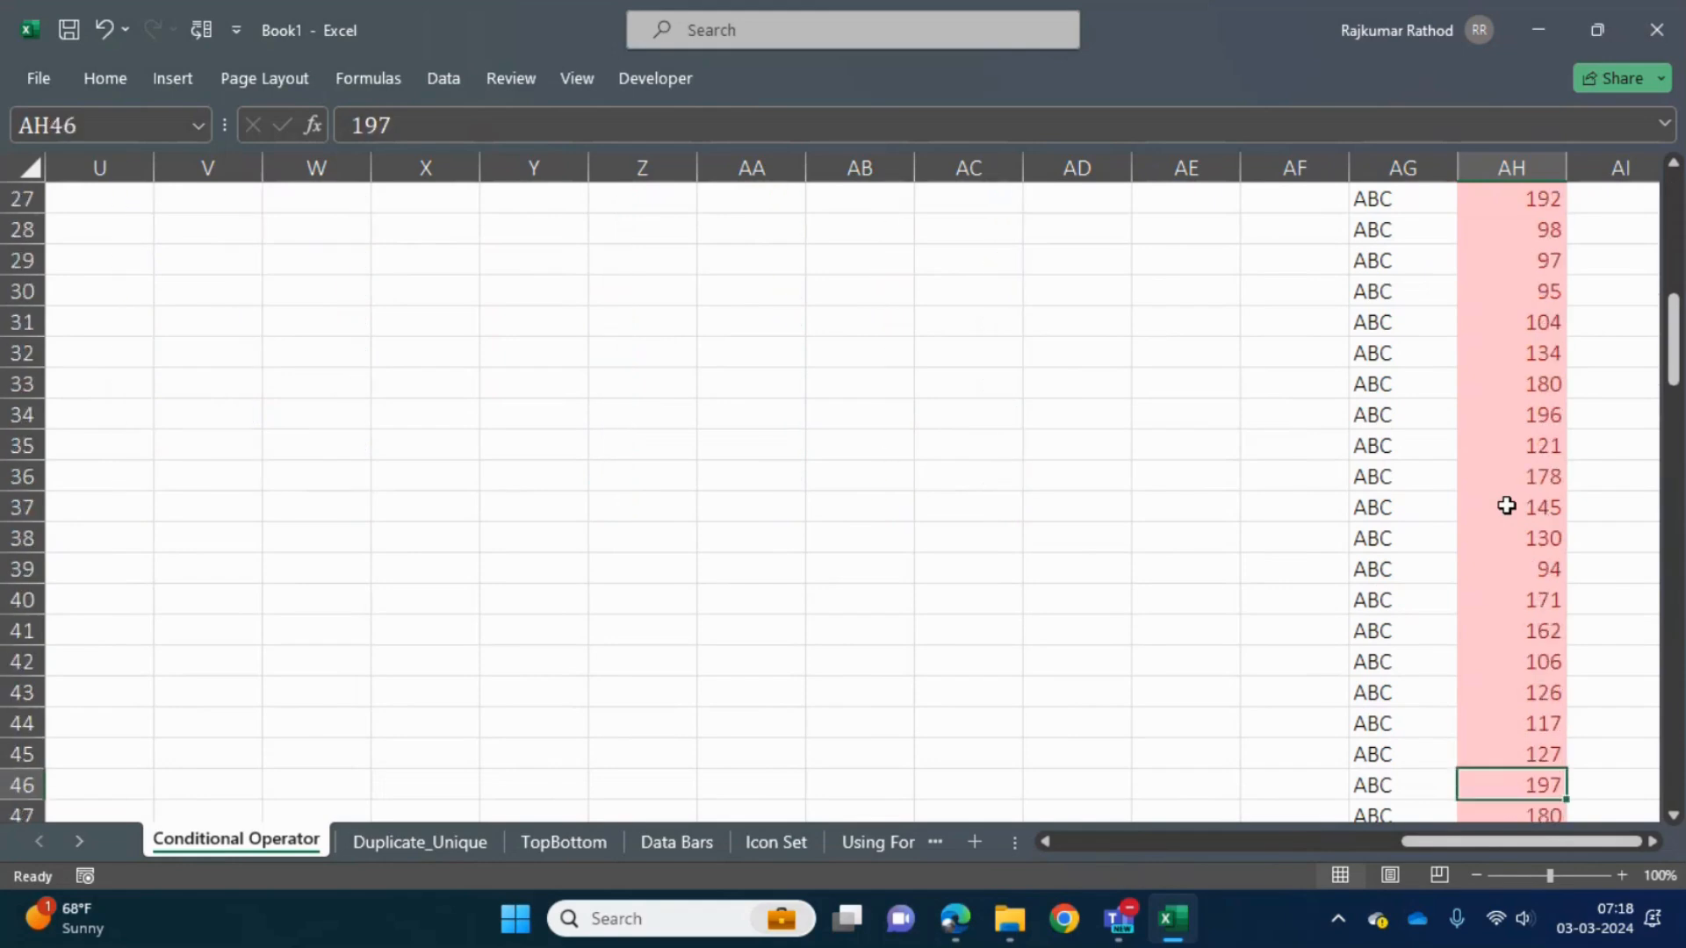
- Filter the Score column in AH by the light red cell color
key(ctrl+Up)
key(alt+Down)
key(Down)
key(Down)
key(Down)
key(Down)
key(Down)
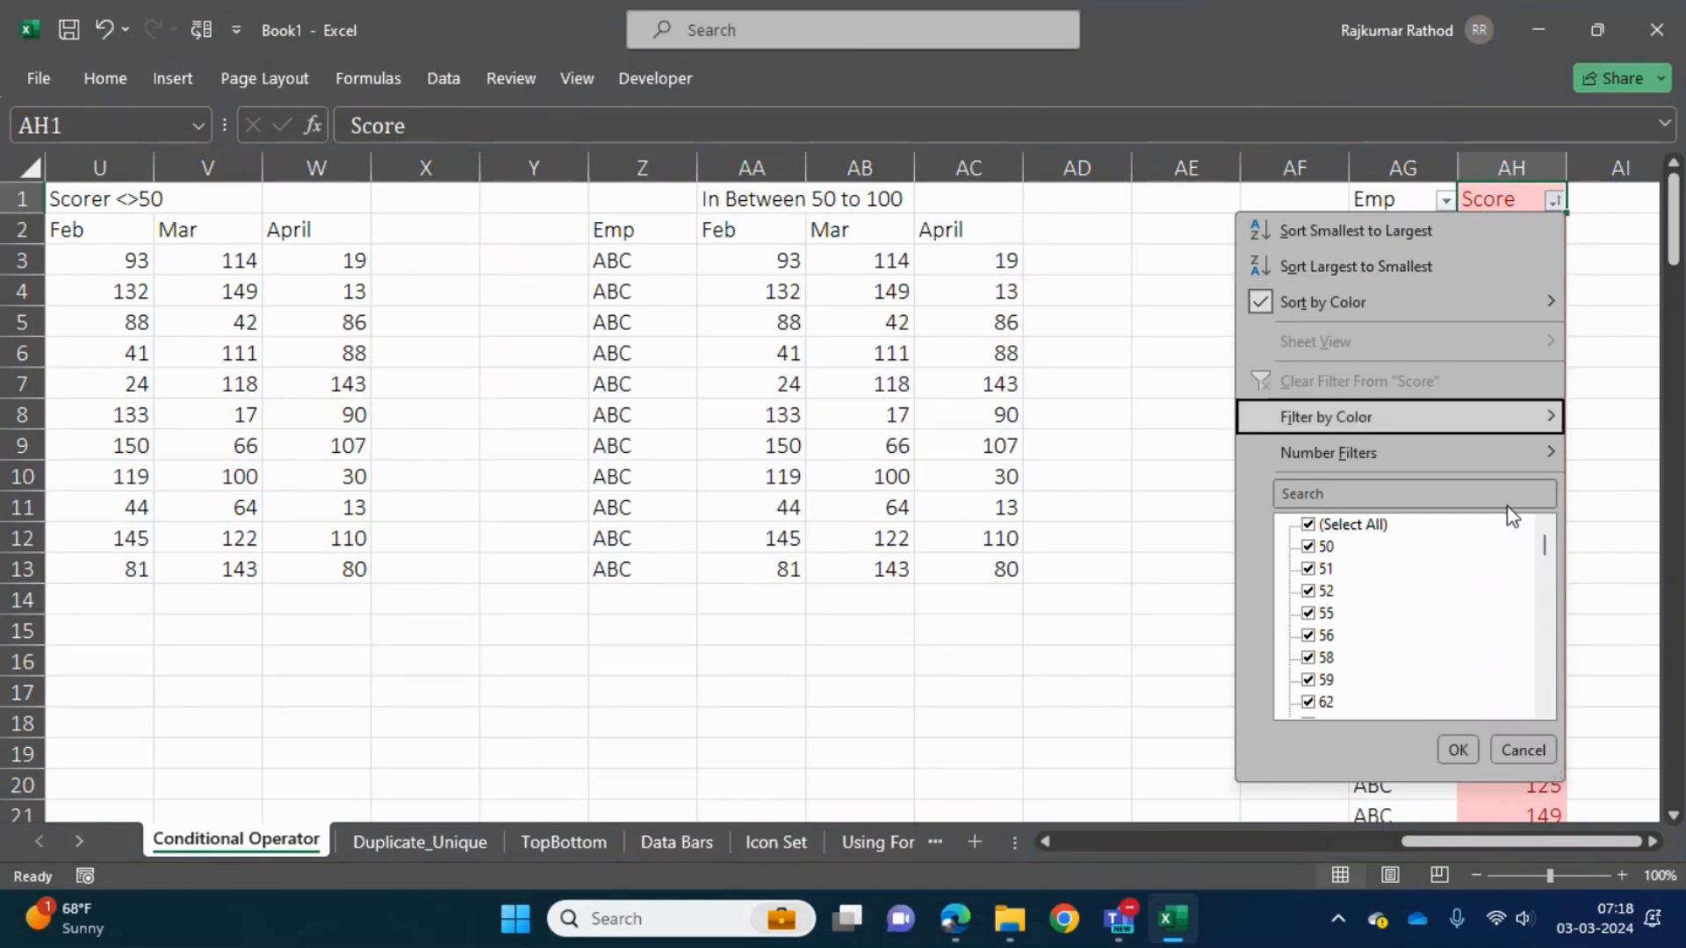
key(Right)
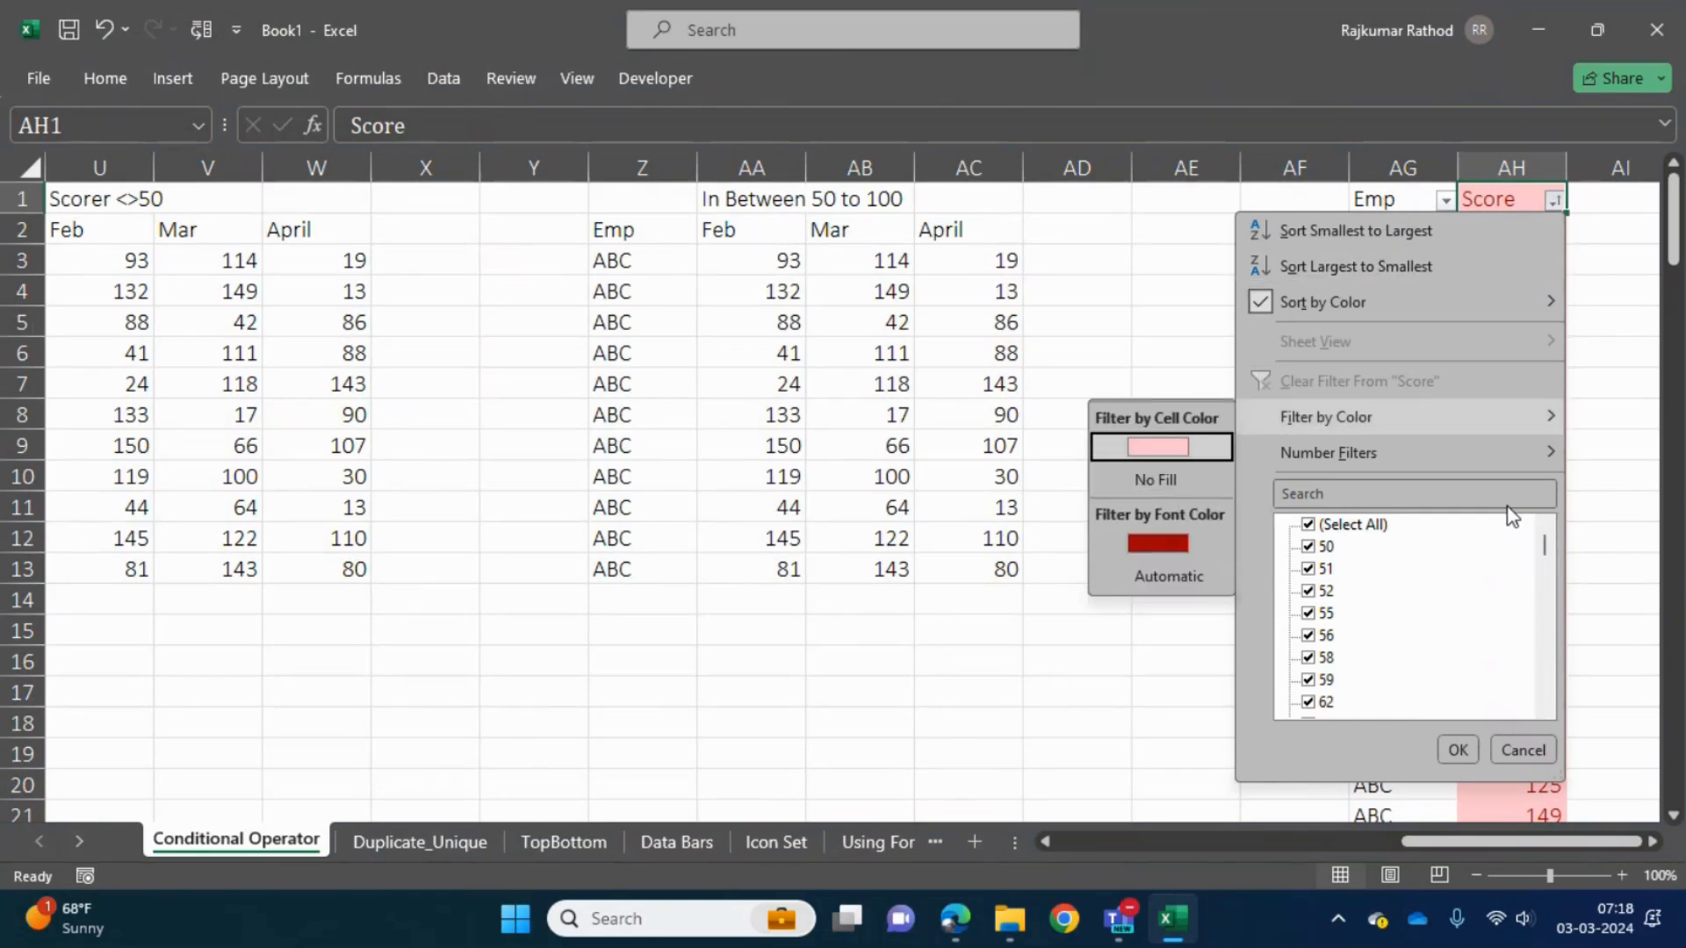
key(Return)
- Look through the filtered Score column AH from its header to its last entry
key(Down)
key(Up)
key(Down)
key(Down)
key(Up)
key(shift+Down)
key(shift+Down)
key(shift+Down)
key(shift+Down)
key(shift+Down)
key(shift+Down)
key(shift+Down)
key(shift+Down)
key(shift+Down)
key(shift+Down)
key(shift+Down)
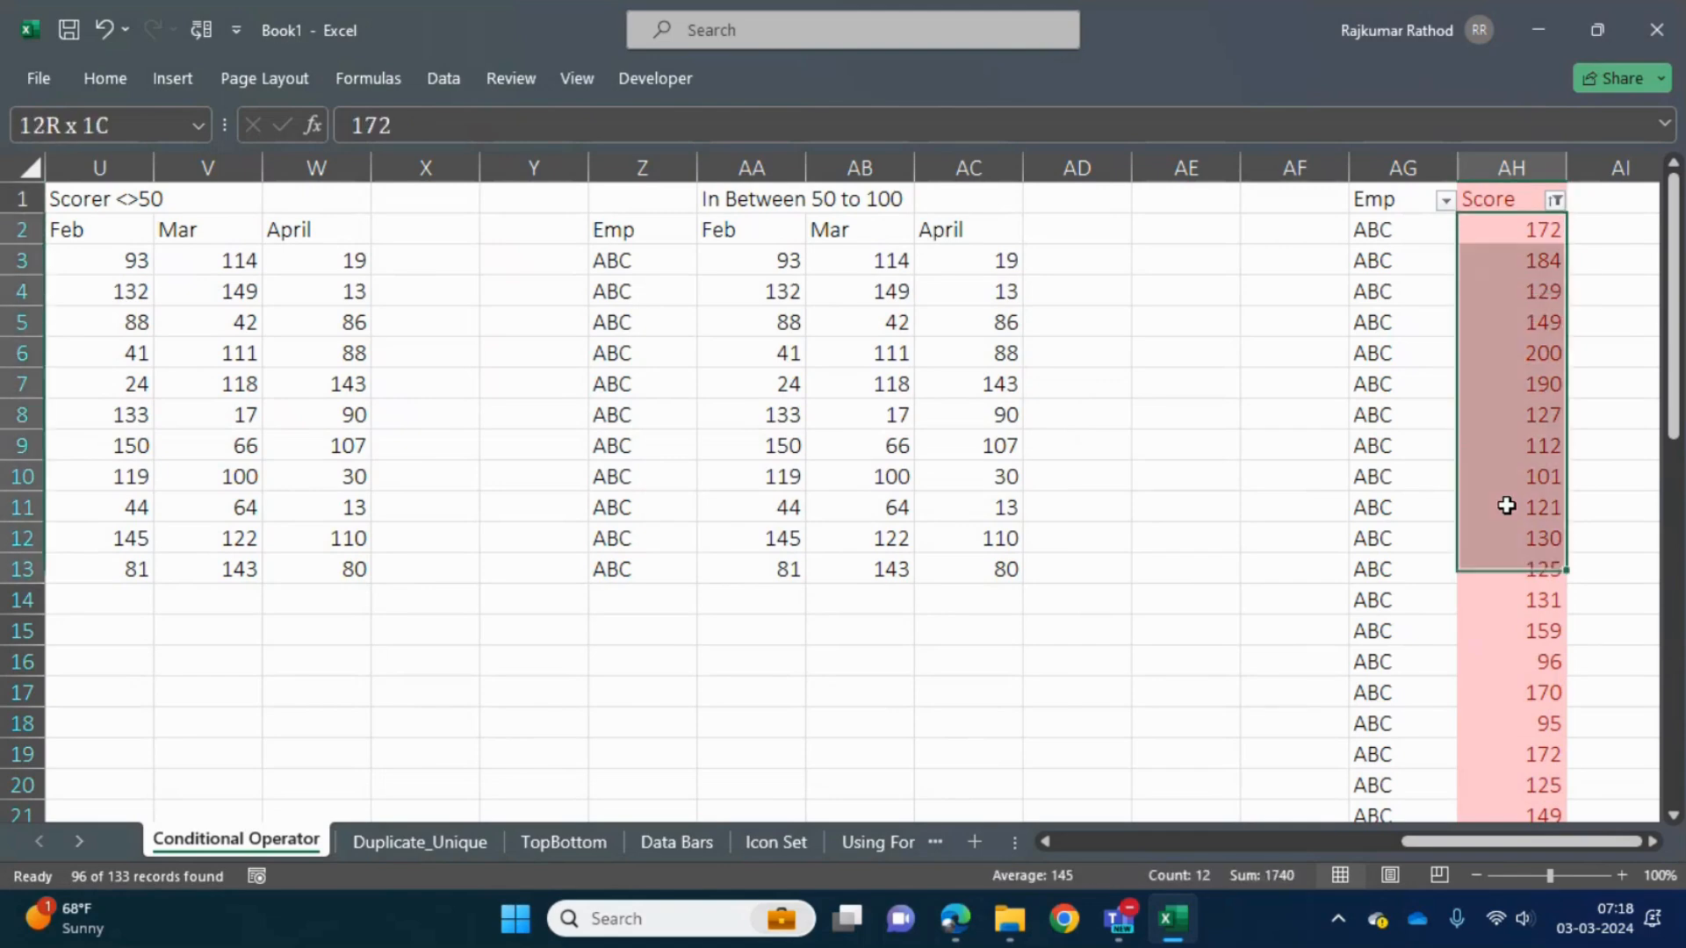
key(ctrl+shift+Down)
key(ctrl+Up)
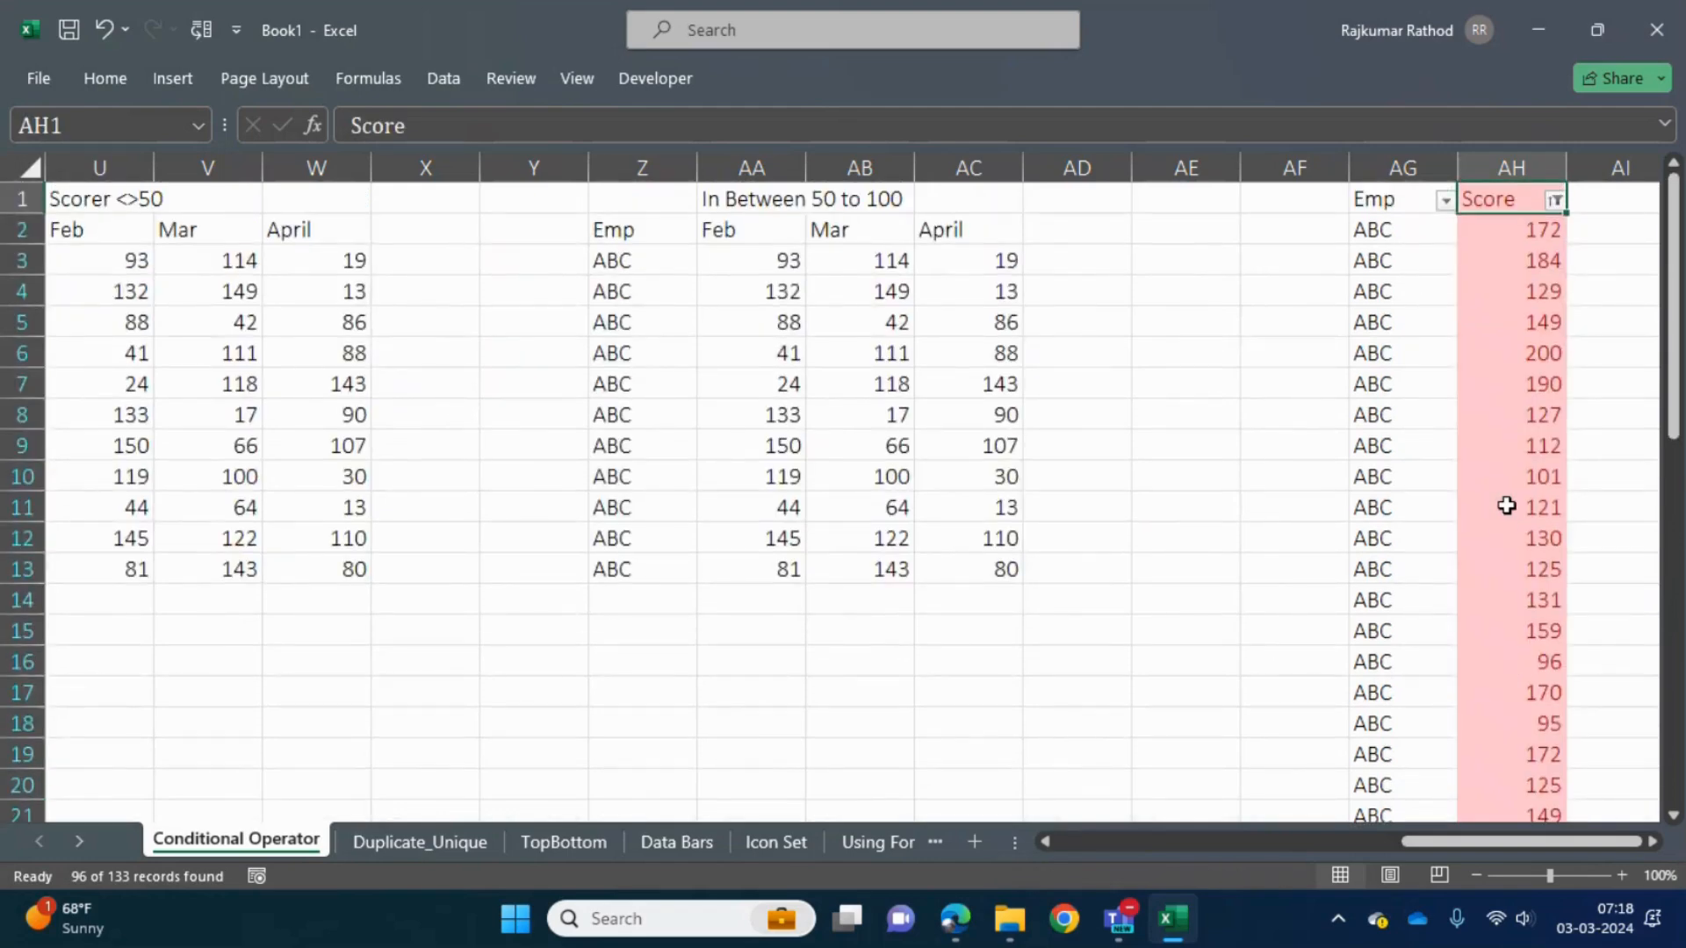
- Undo the filtering, sorting and highlighting in columns AG:AH, and paste the Emp and Score data there again
key(ctrl+shift+l)
key(ctrl+z)
key(ctrl+z)
key(ctrl+z)
key(Up)
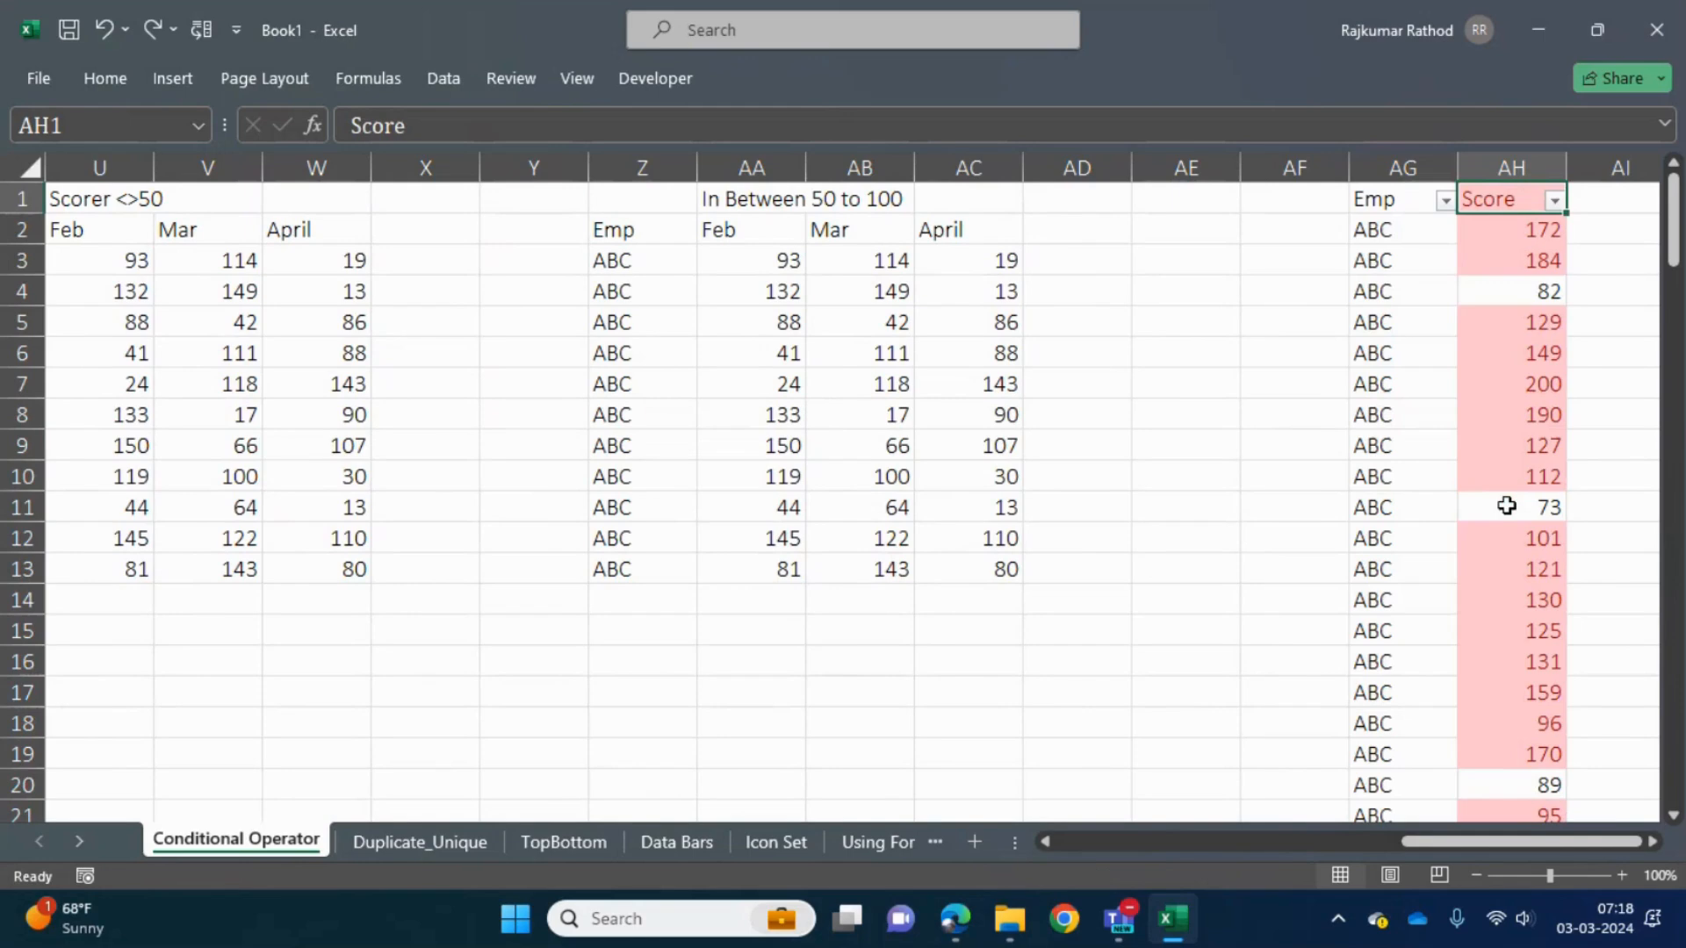
key(ctrl+shift+l)
key(Left)
key(Right)
key(ctrl+z)
key(ctrl+z)
key(ctrl+z)
key(ctrl+z)
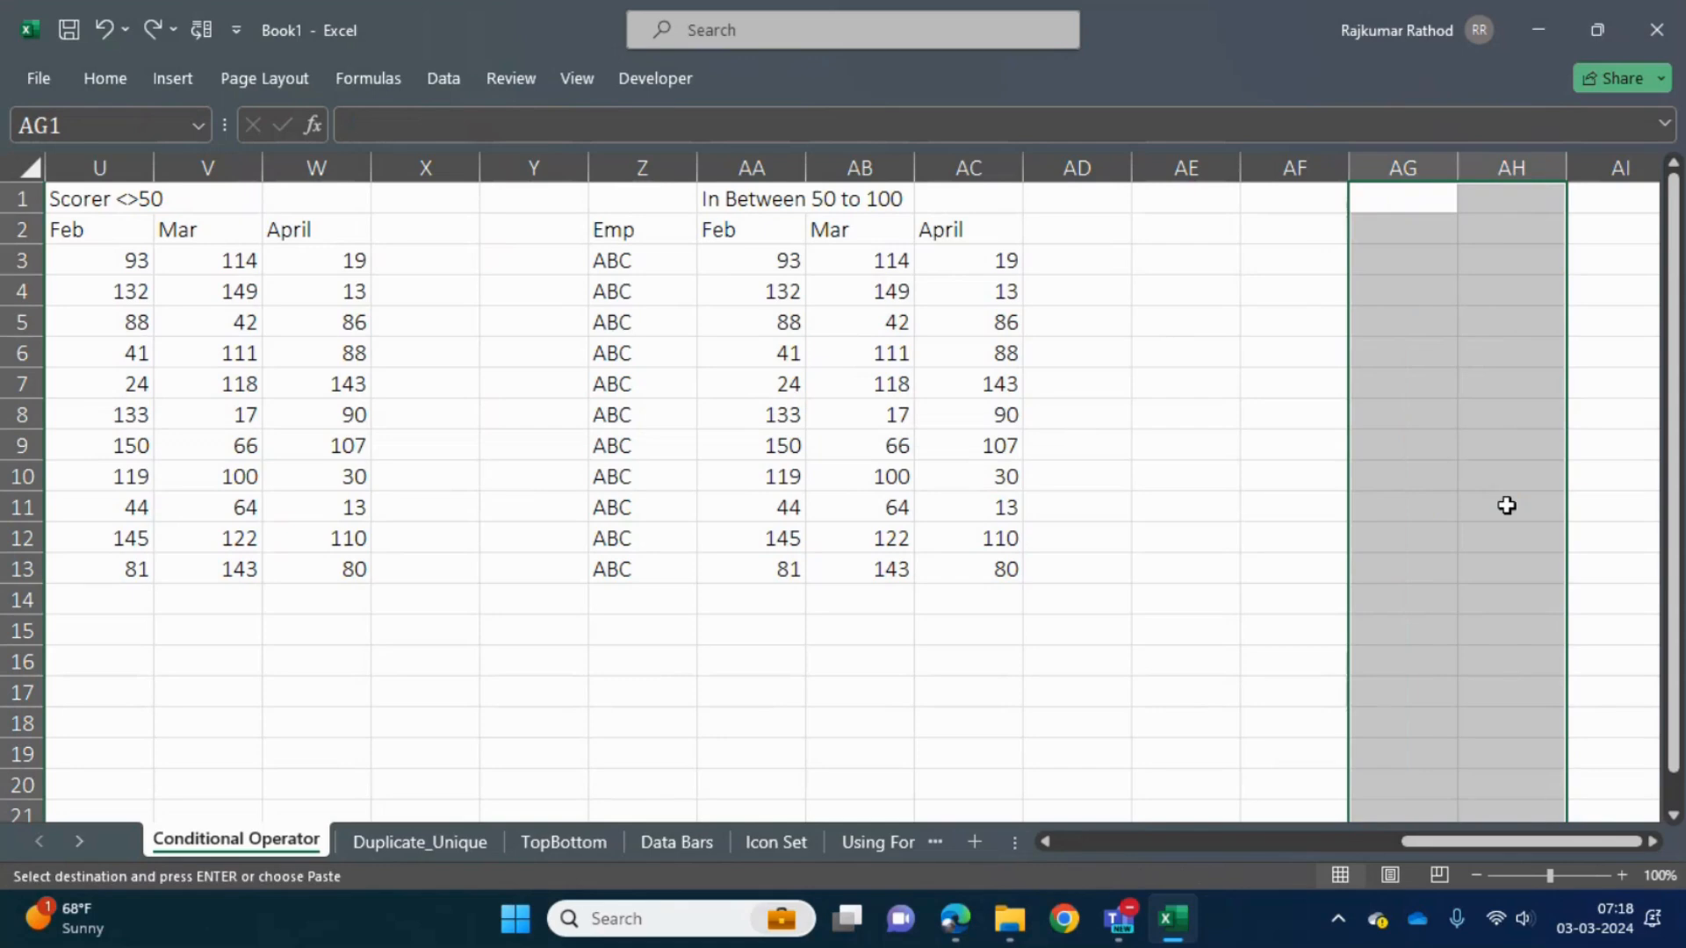
key(ctrl+v)
key(Down)
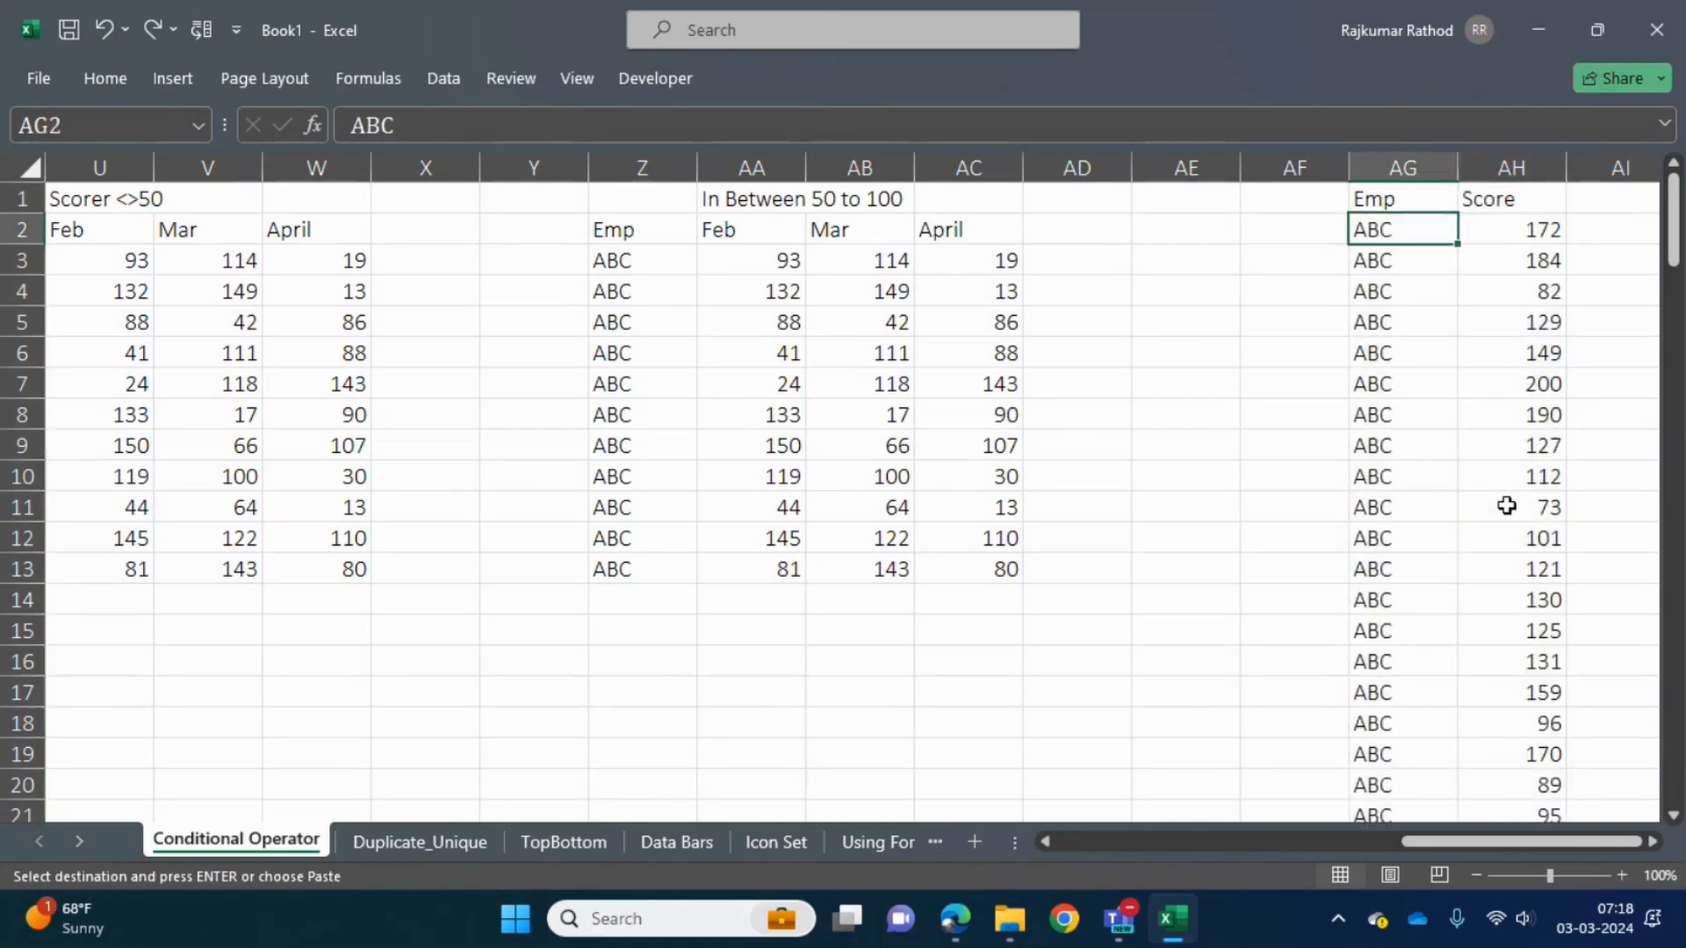
- Highlight values greater than 90 in the whole Score column AH with Light Red Fill with Dark Red Text
key(Right)
key(ctrl+space)
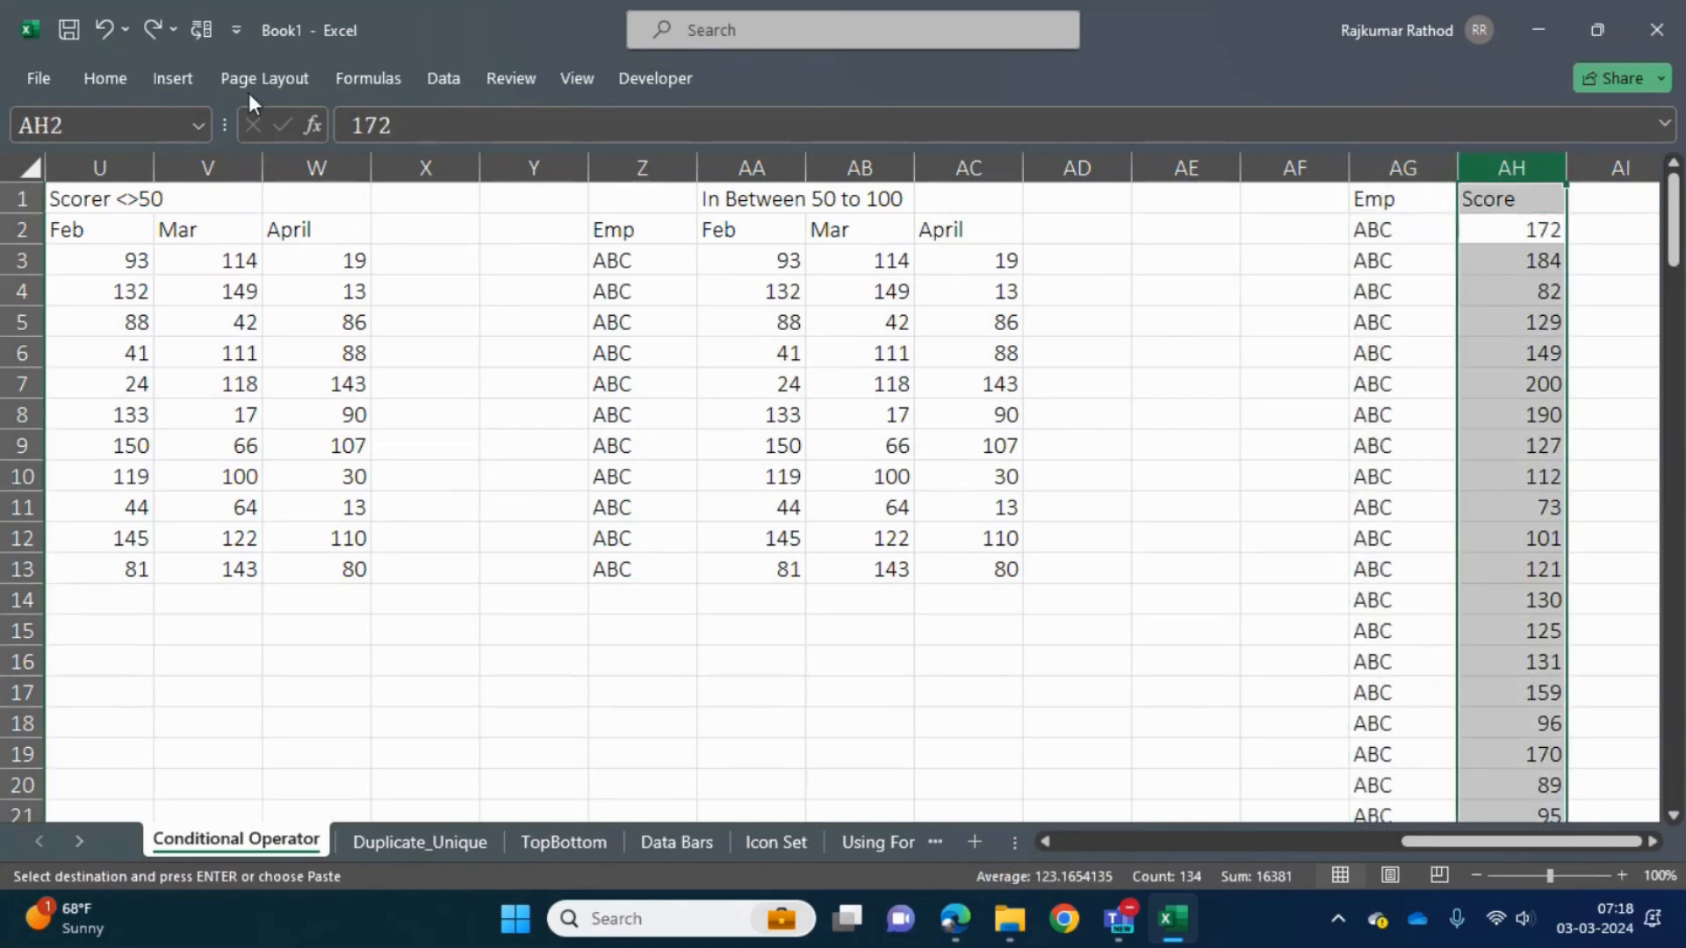
click(104, 78)
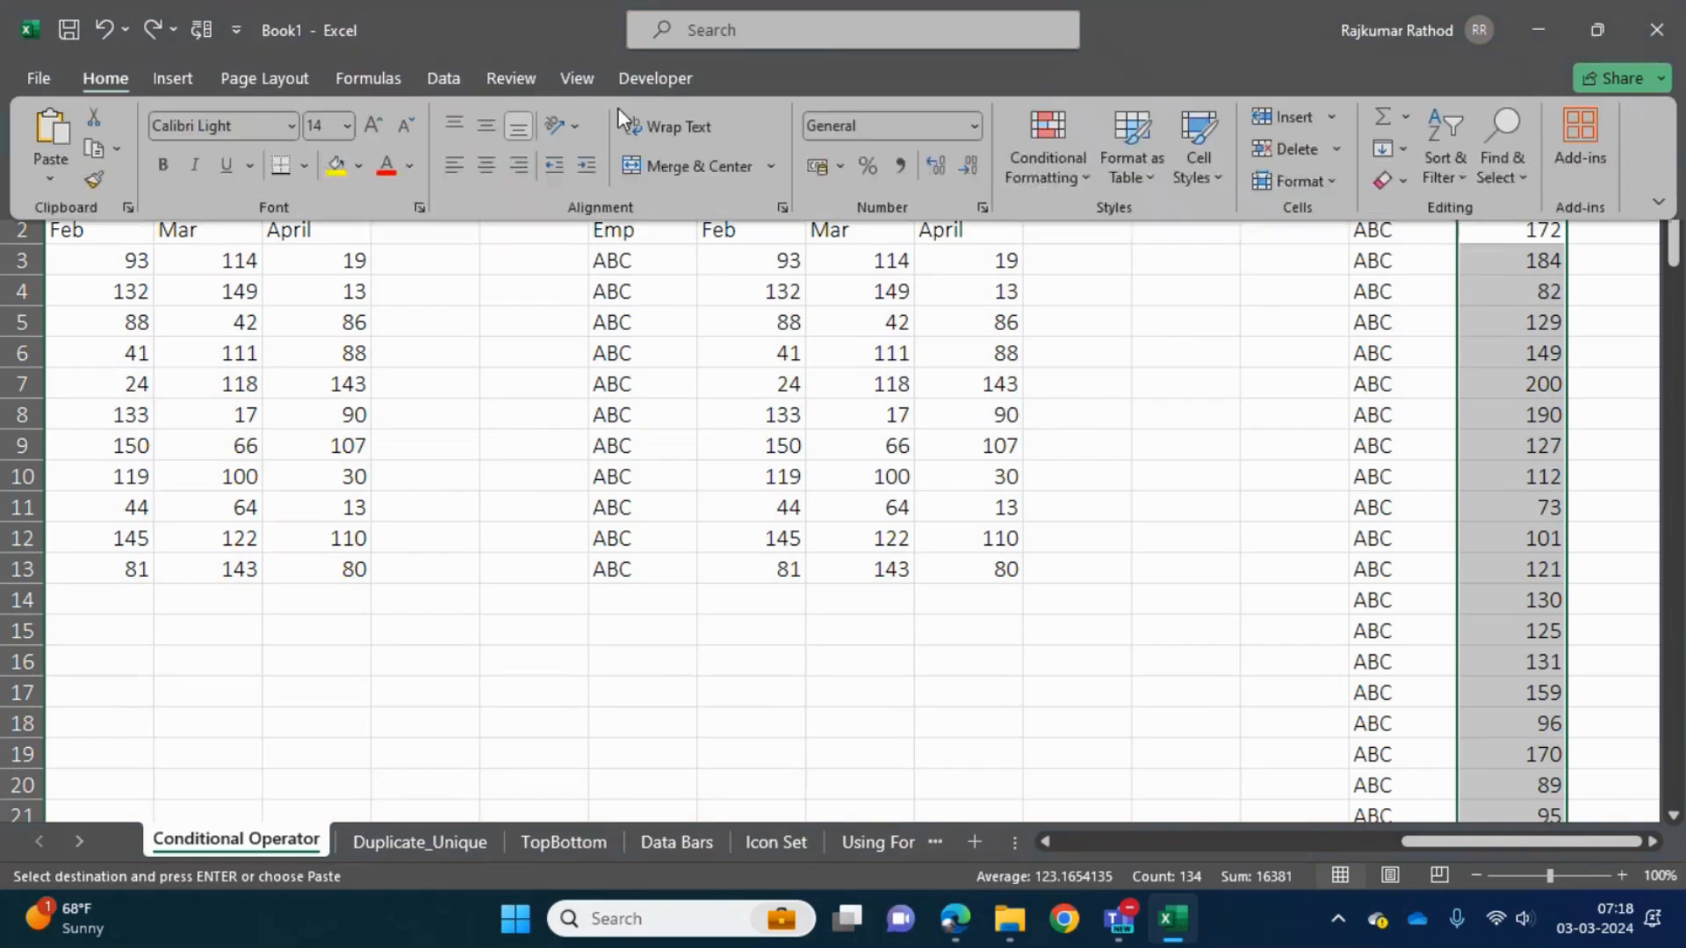
click(1045, 167)
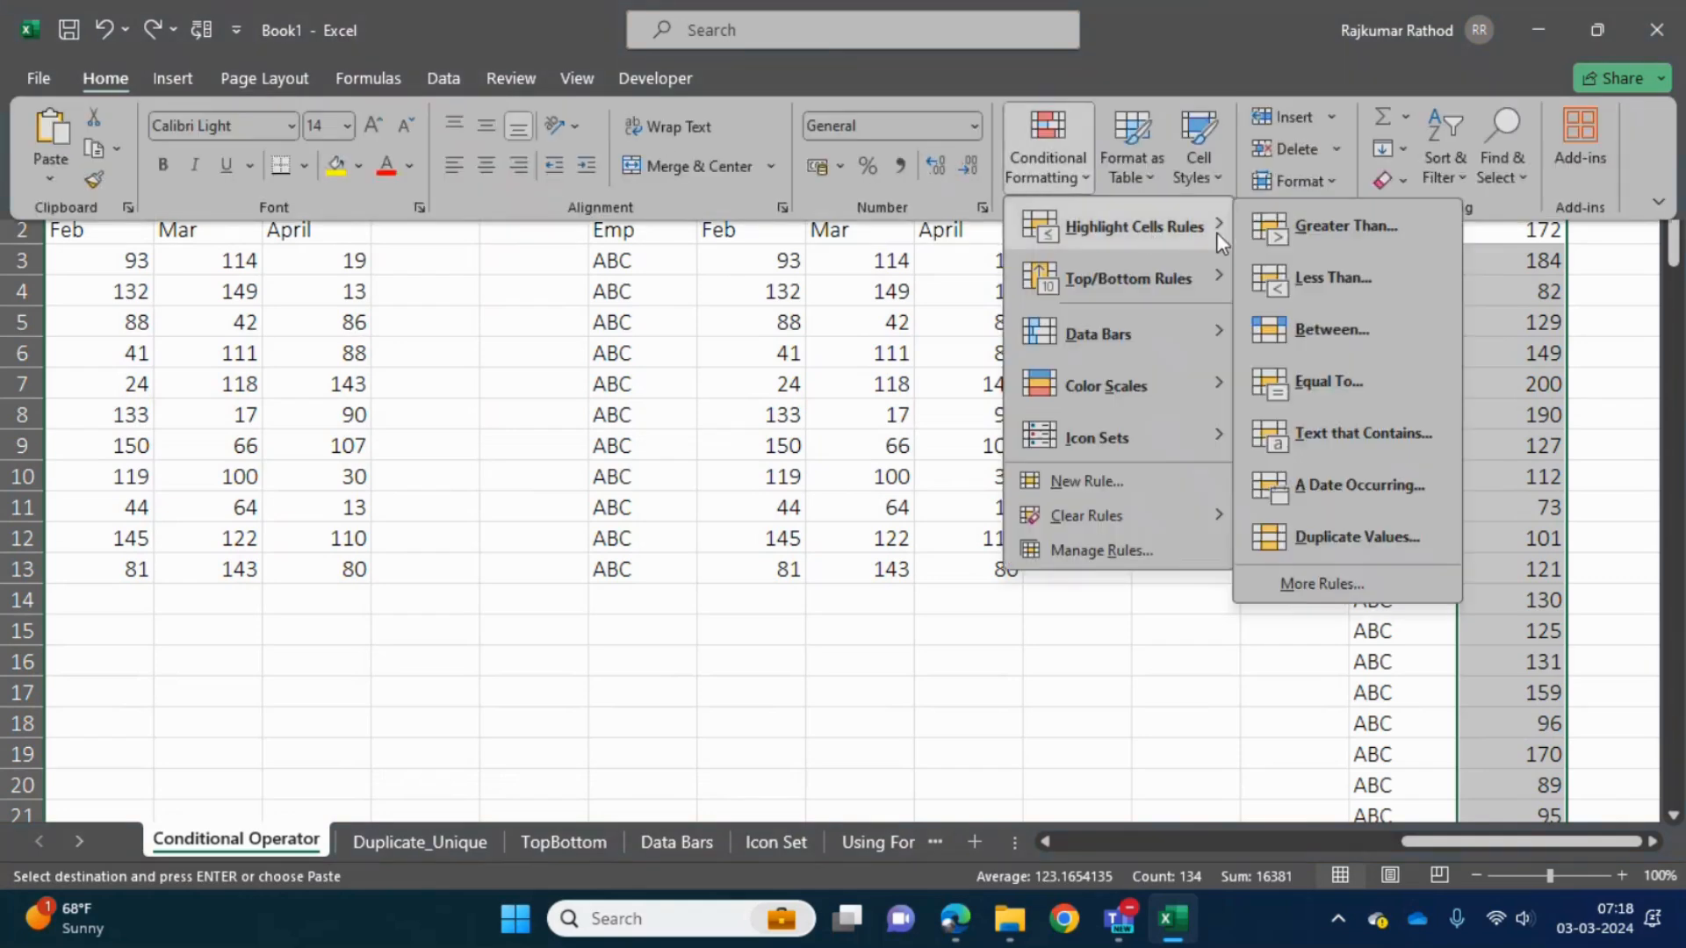
click(1259, 230)
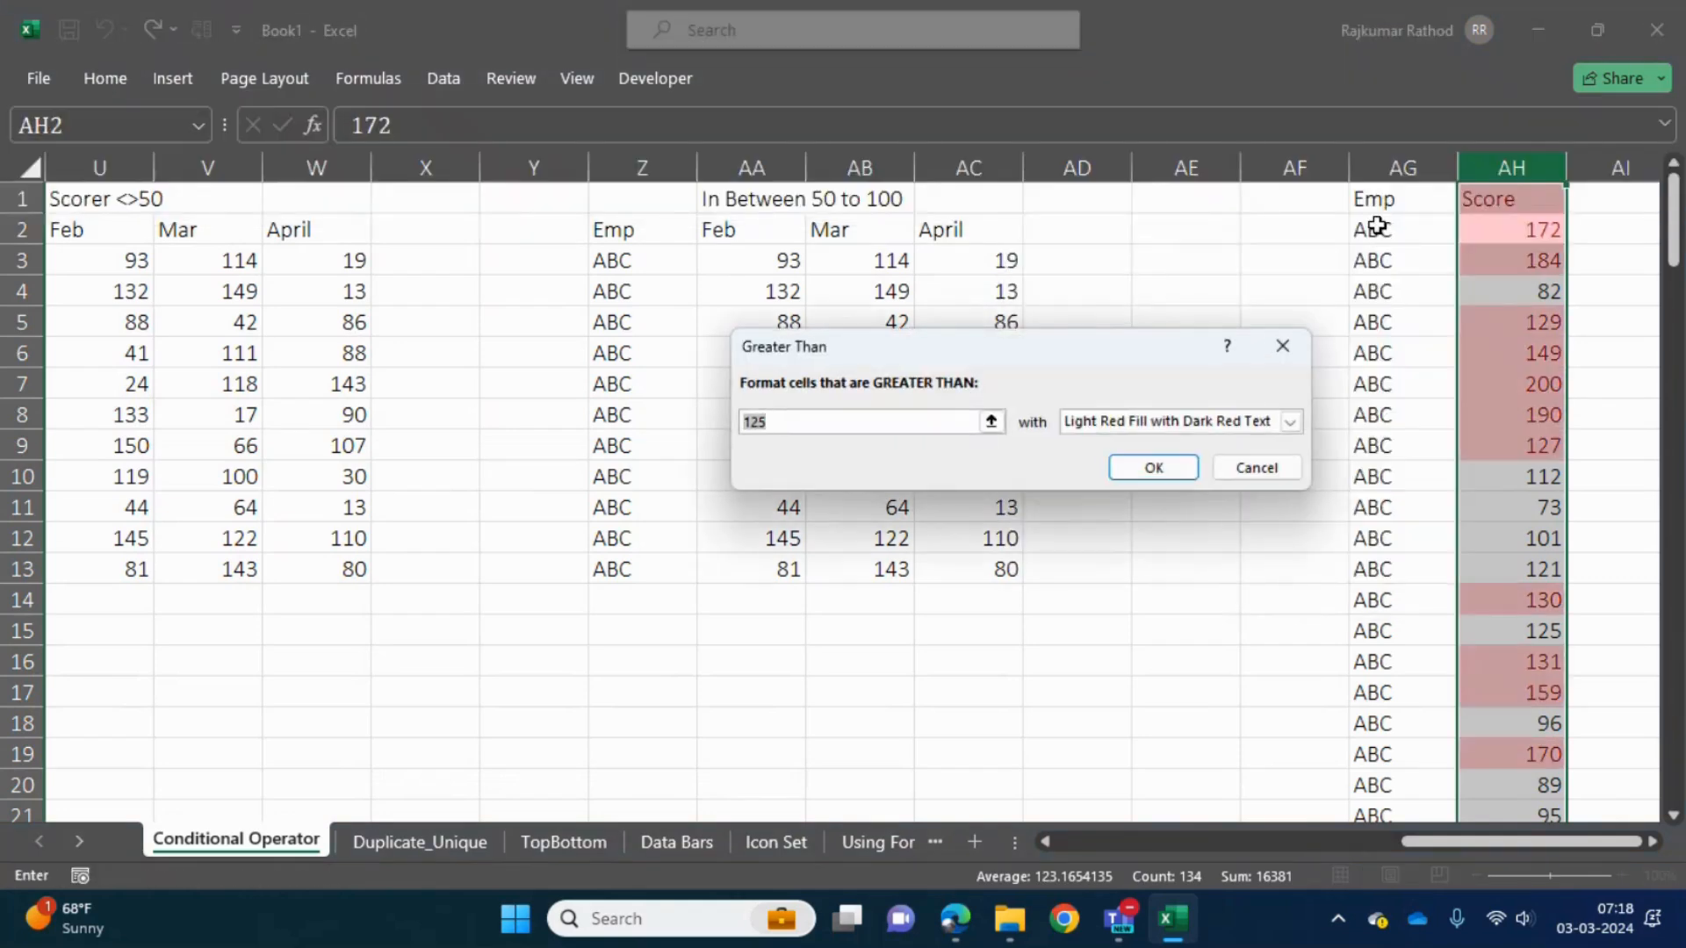
text(90)
key(Return)
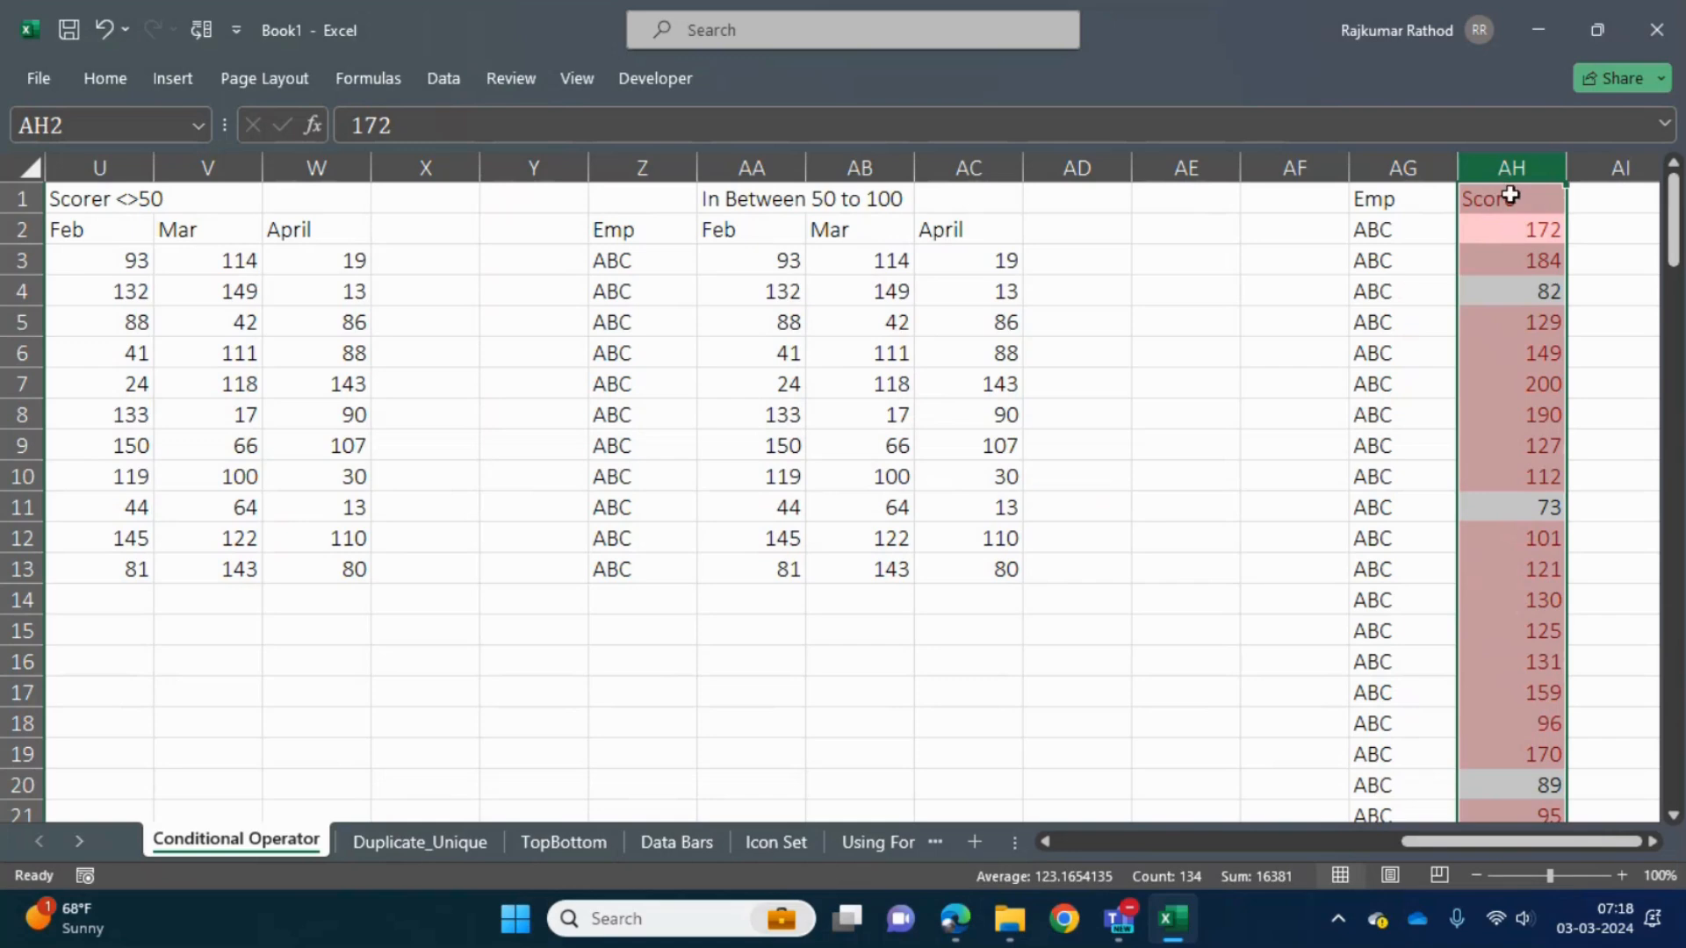
- Add filters to the Emp and Score headers in AG1:AH1
click(1419, 201)
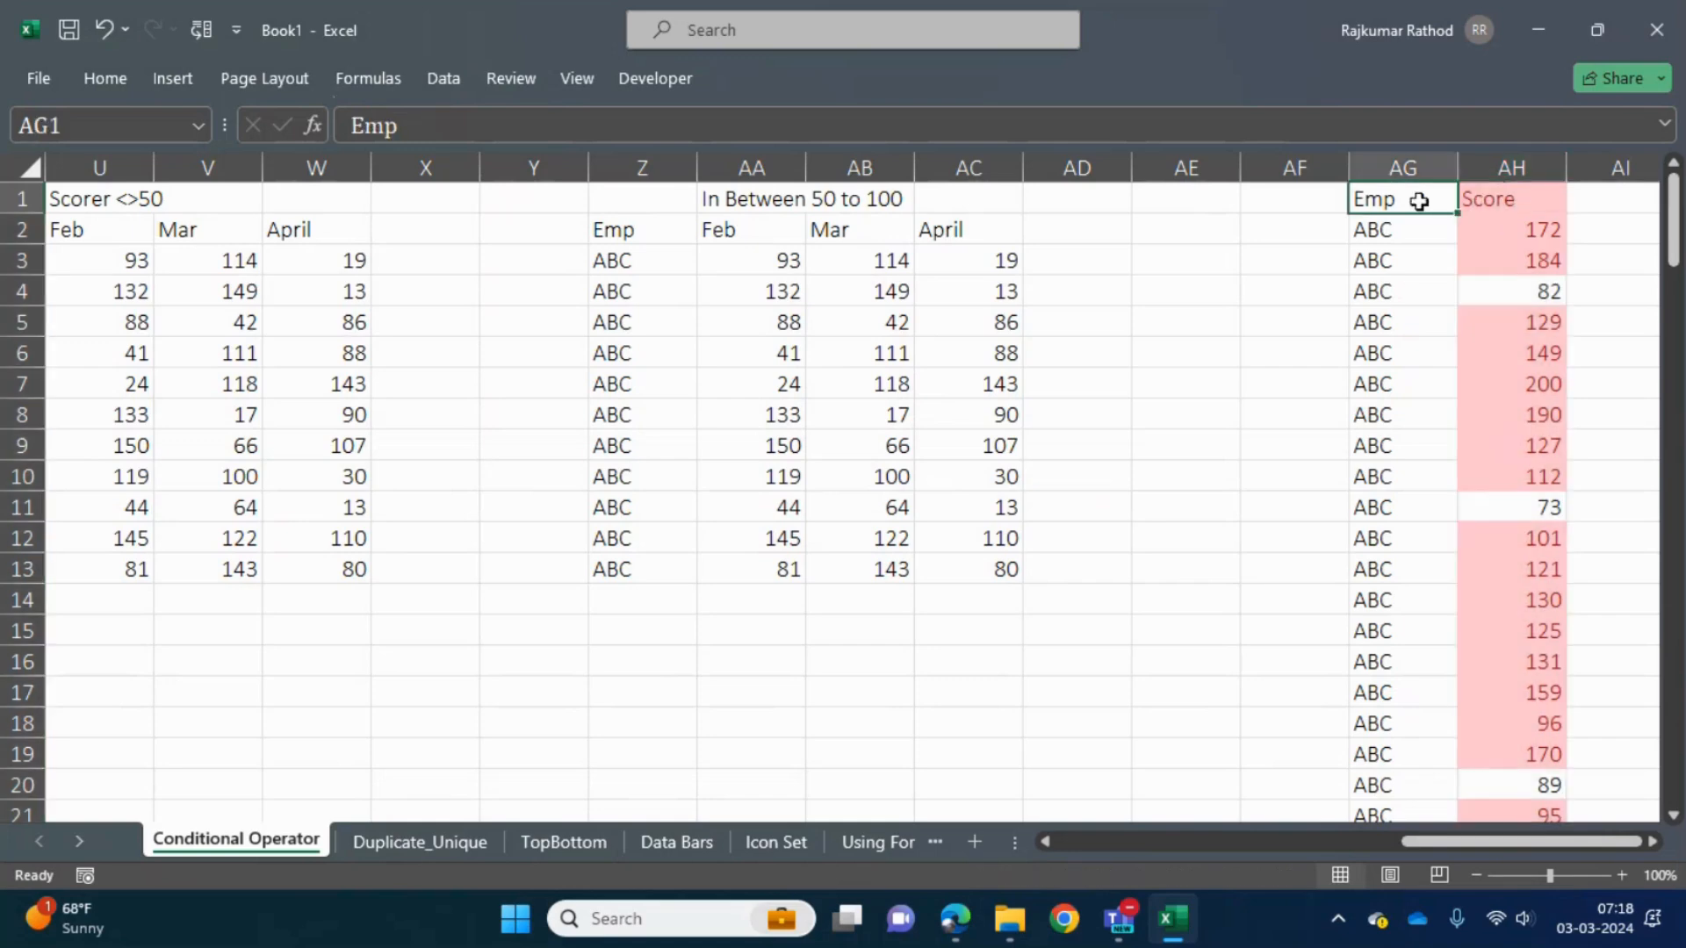
key(Right)
key(Left)
key(shift+Right)
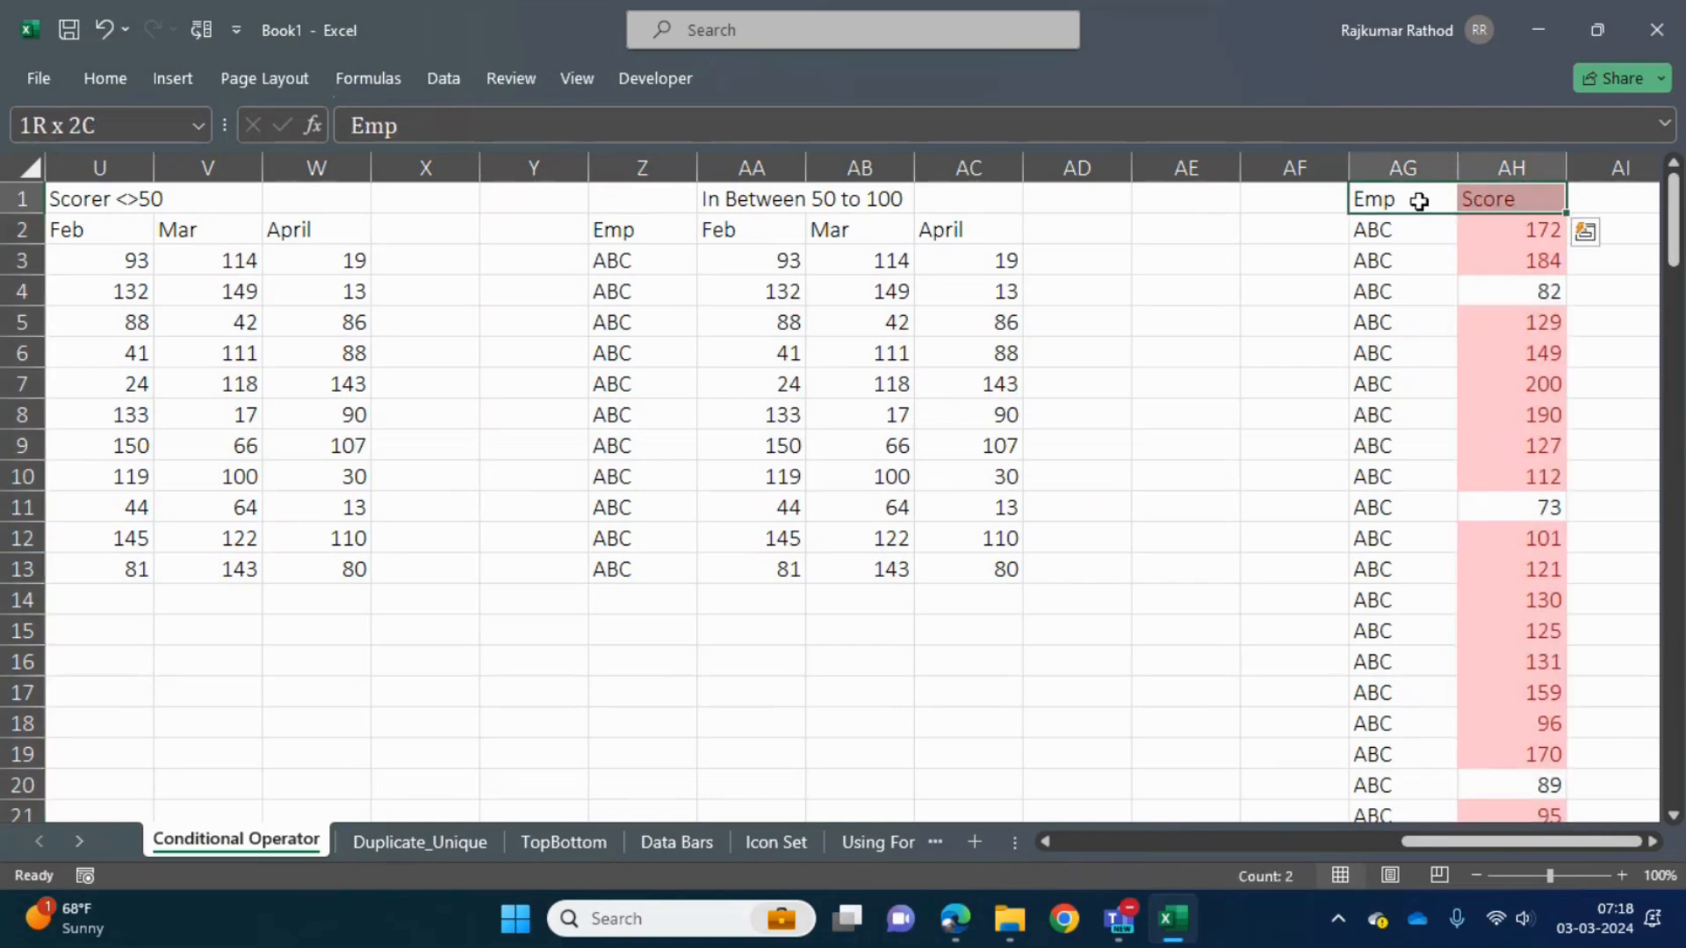
click(1498, 200)
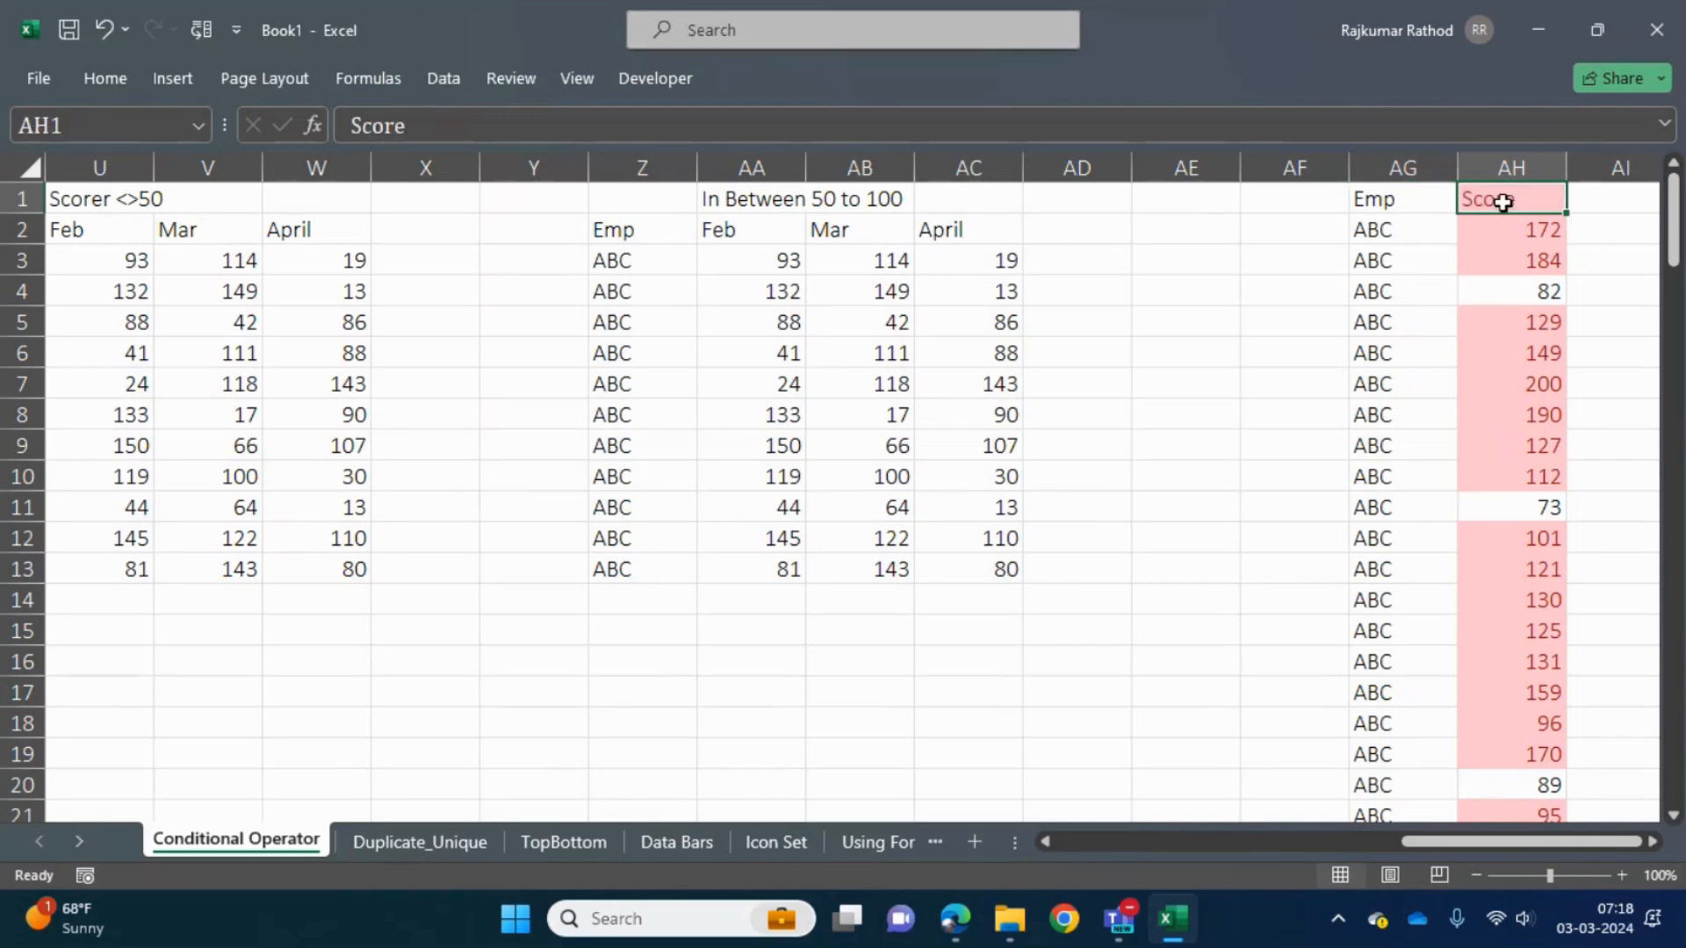
click(105, 78)
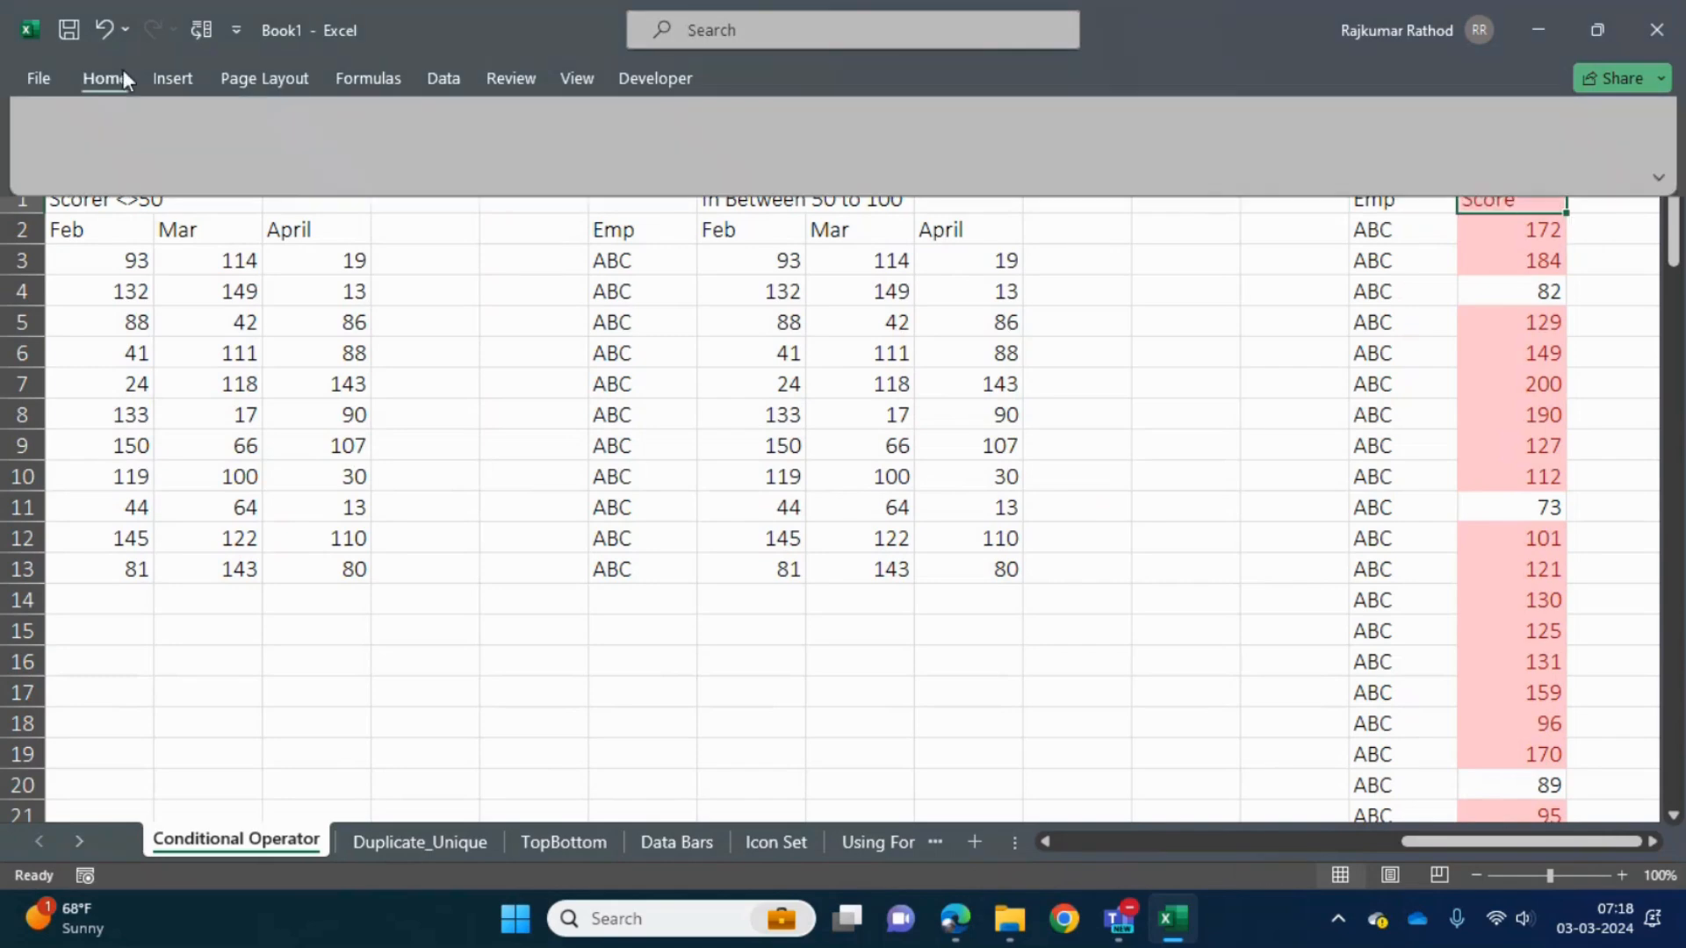
click(1446, 178)
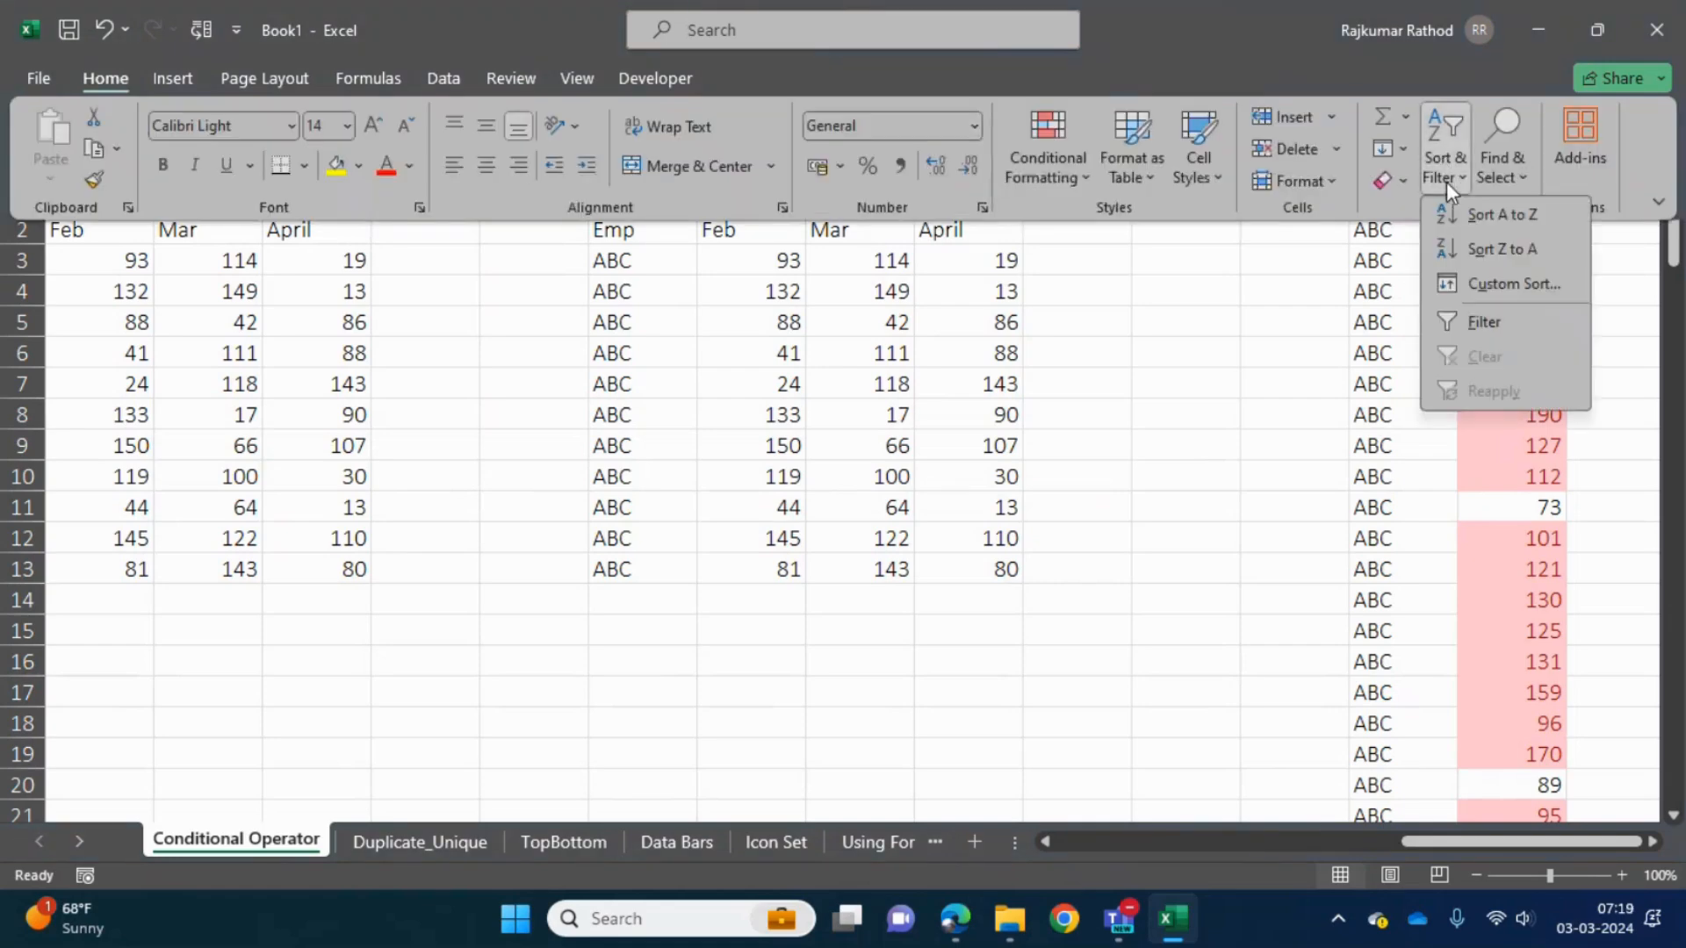
click(1478, 326)
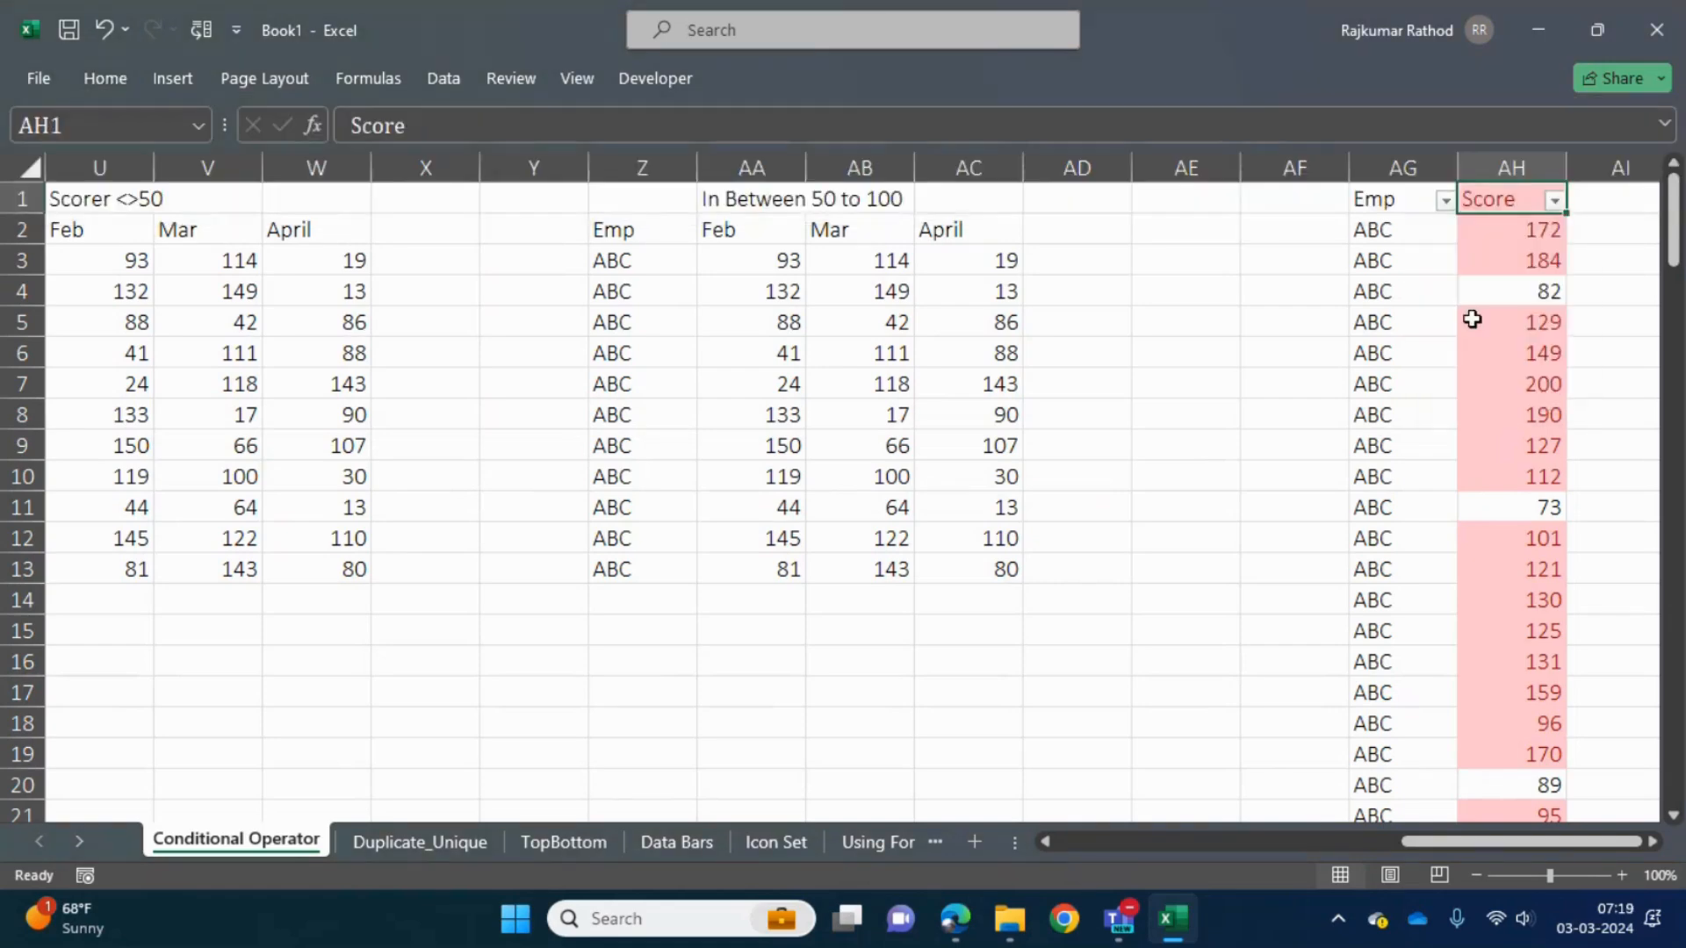
- Sort the Score column by the light red cell color
click(1552, 201)
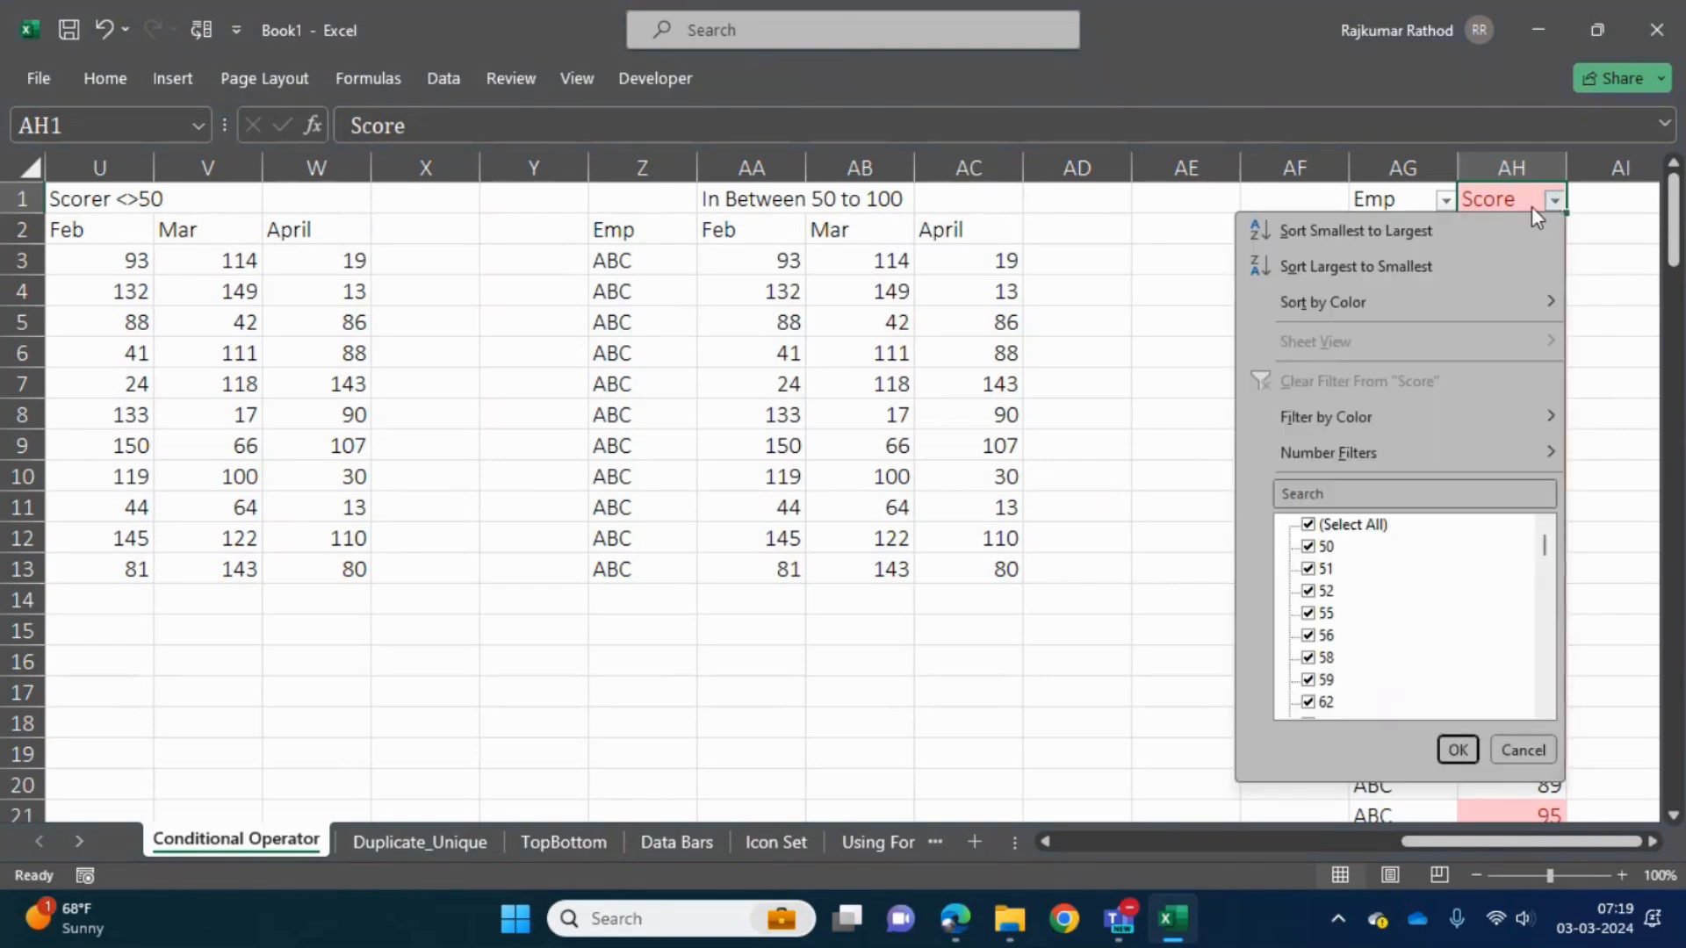
mouse_move(1430, 307)
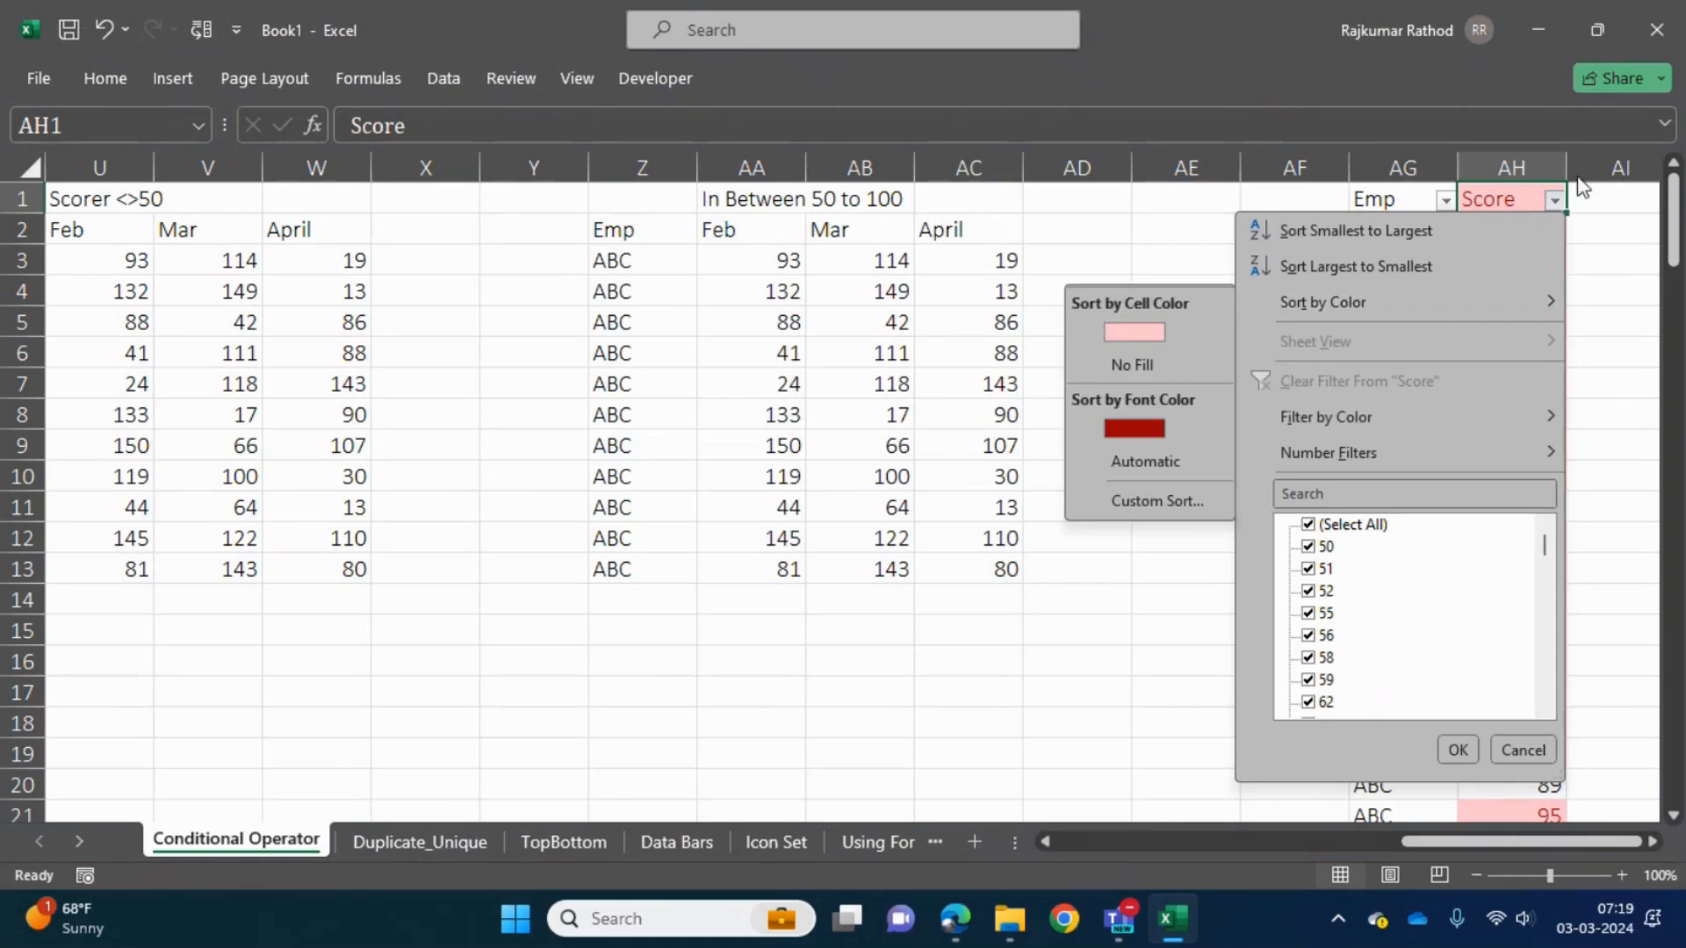
click(1553, 200)
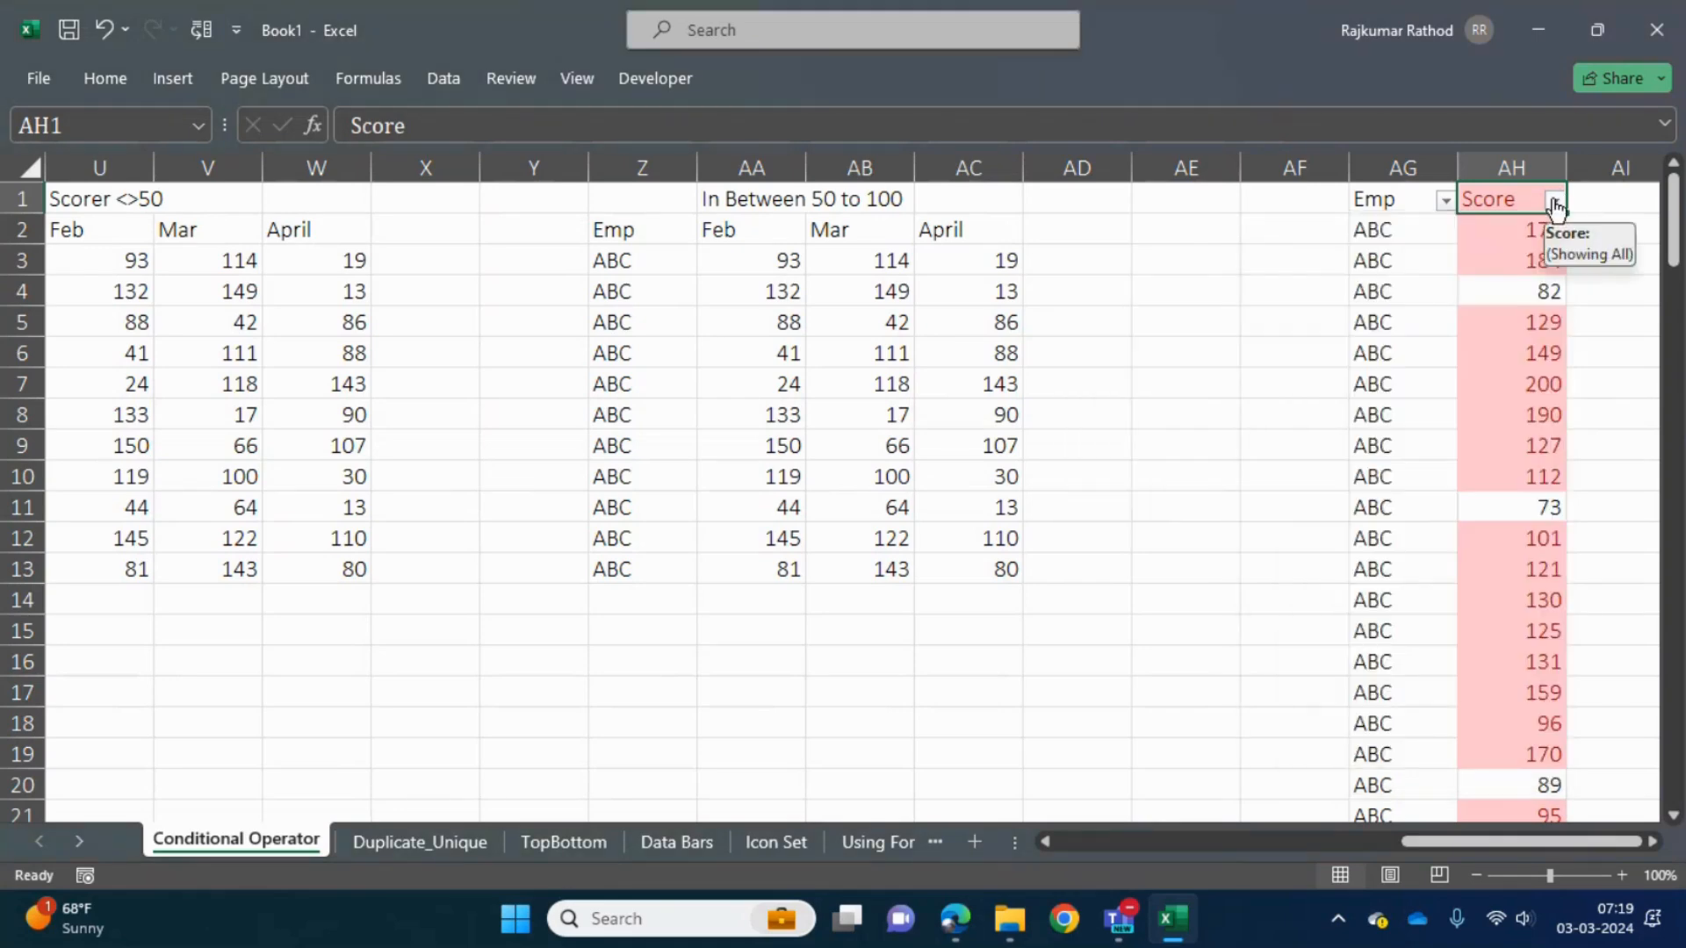
click(1553, 201)
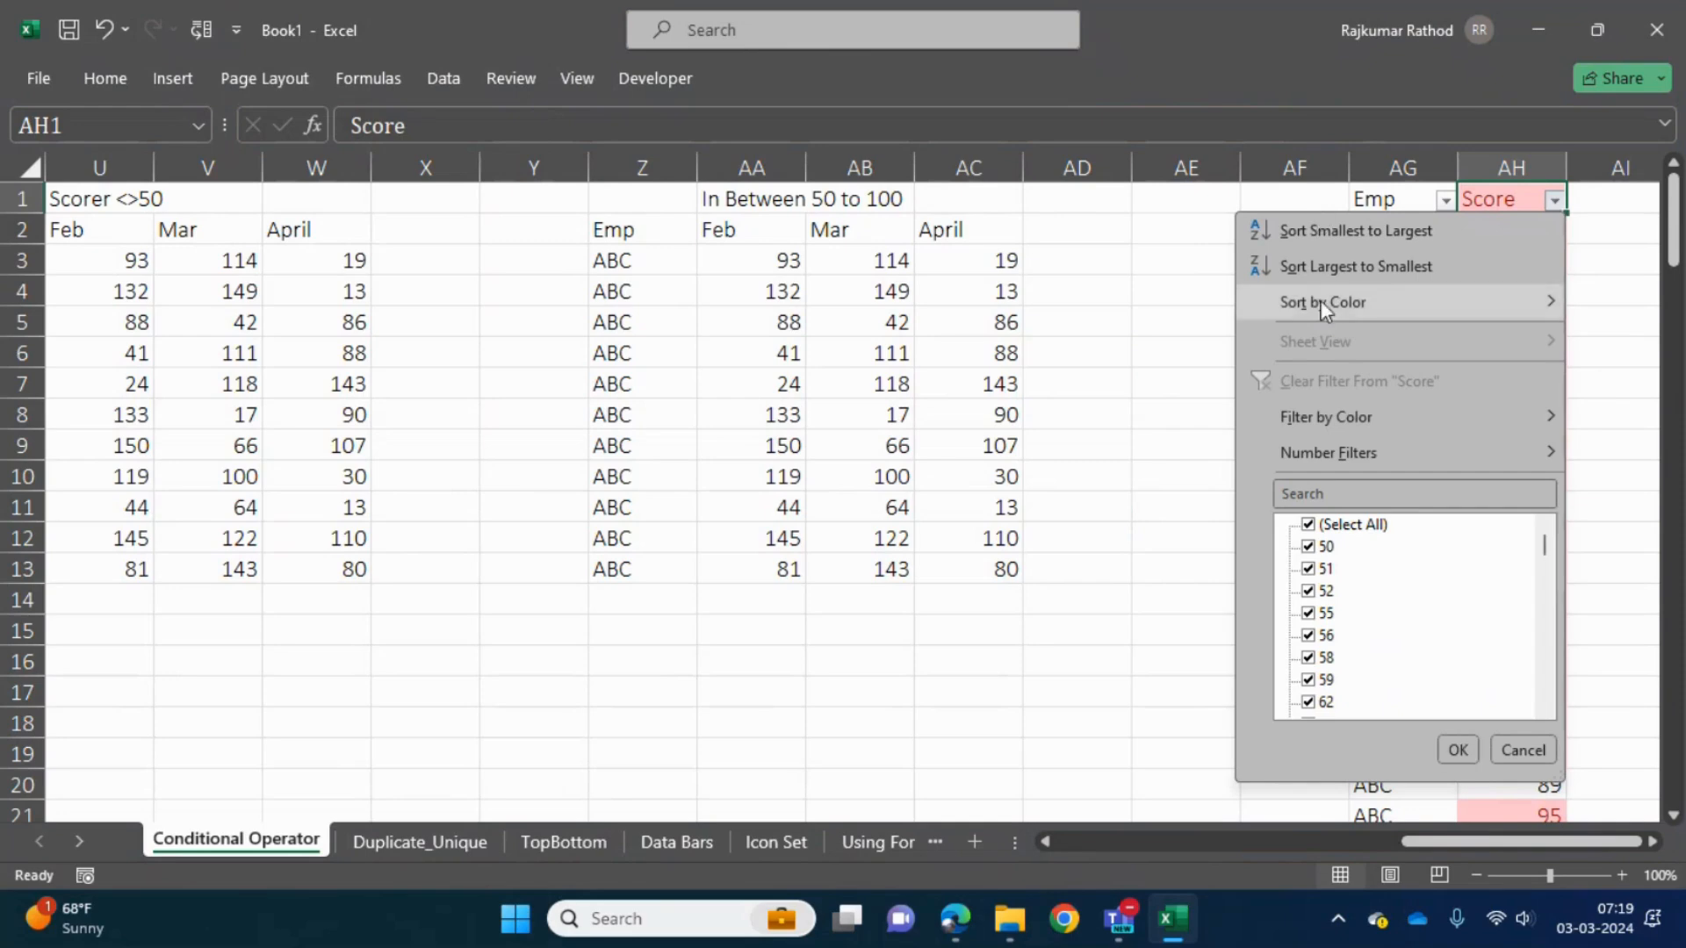
mouse_move(1324, 302)
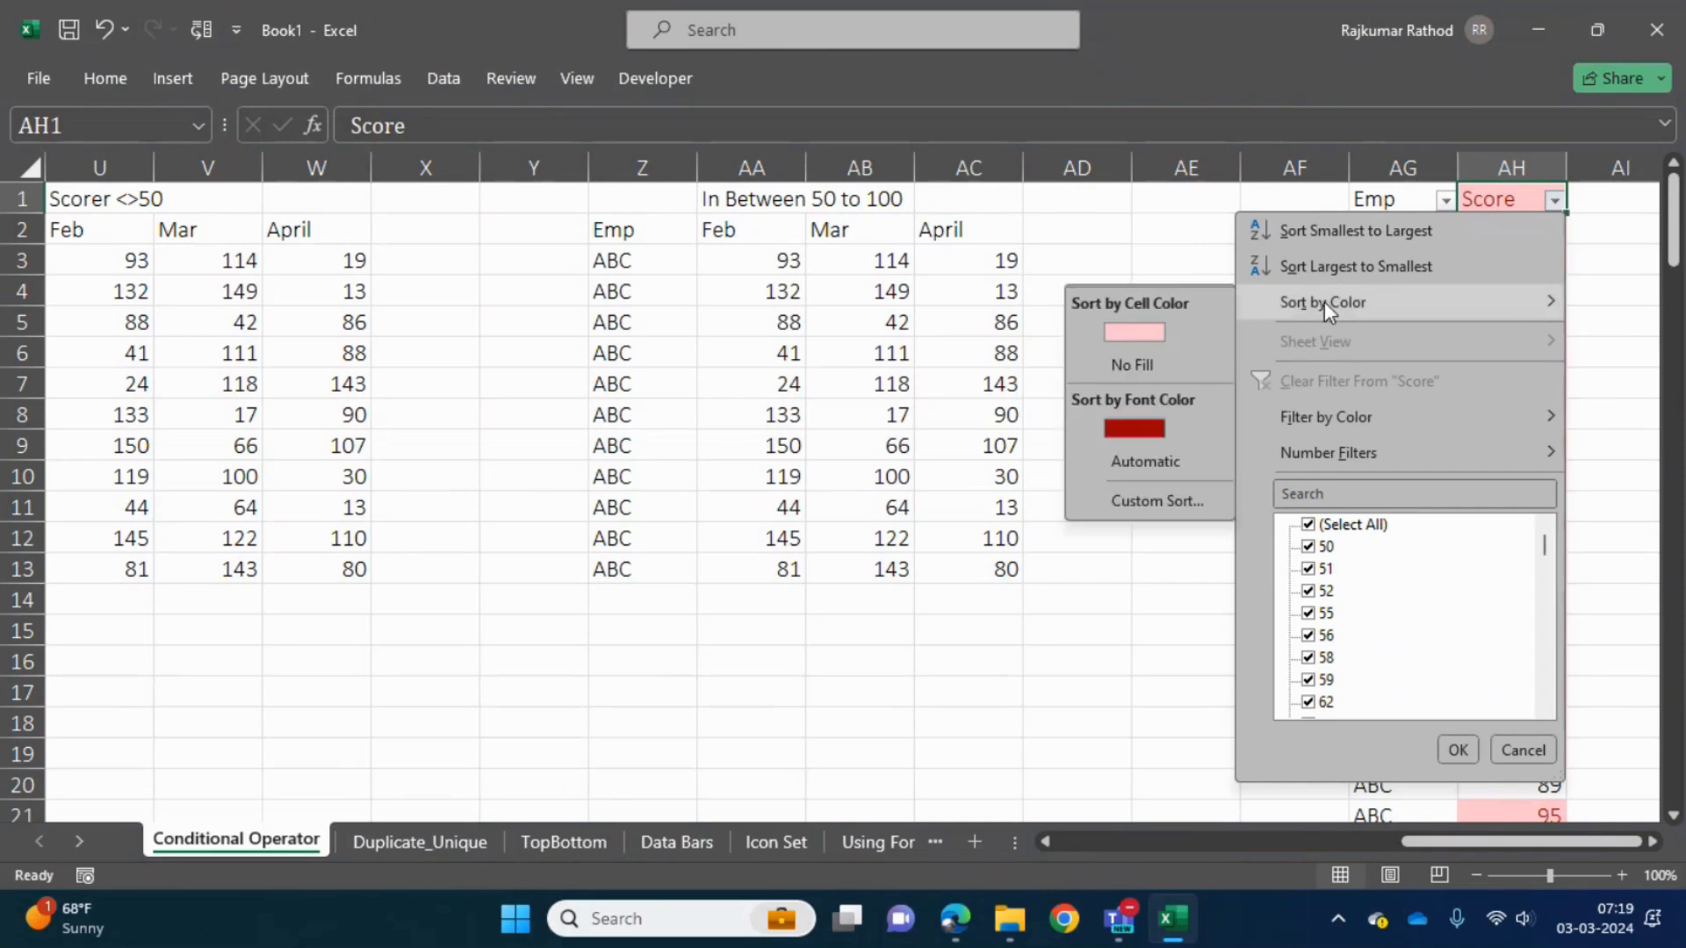
click(1124, 334)
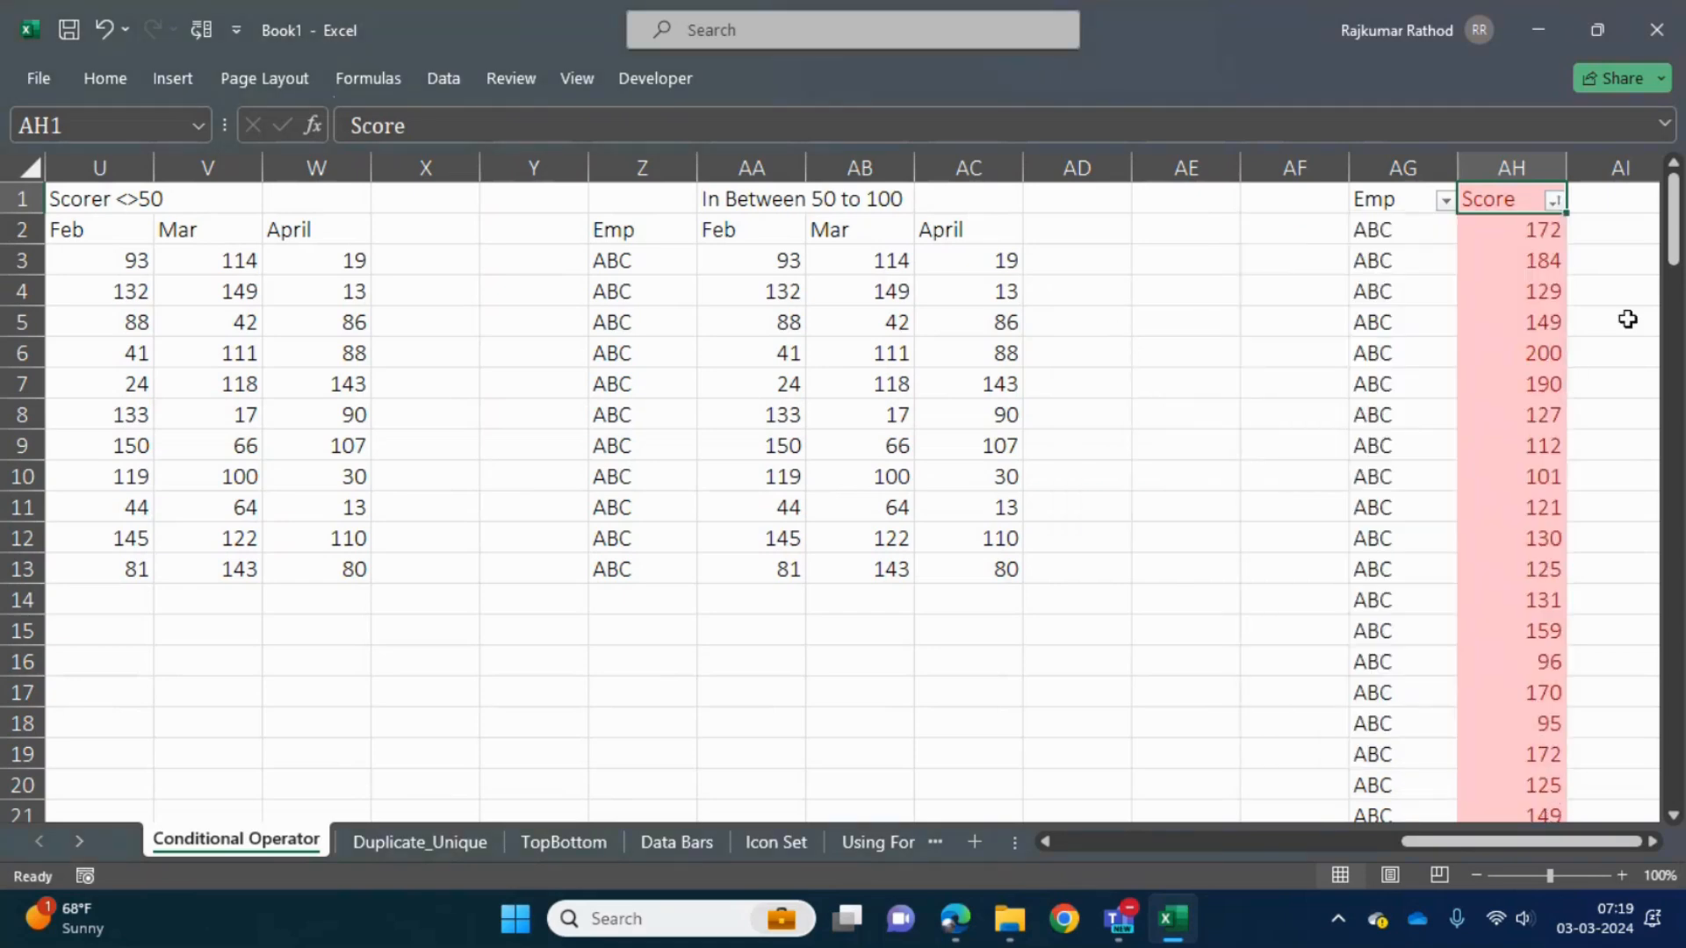
- Sort the Score column by cell color with No Fill first and check the unhighlighted scores grouped beneath the header
mouse_move(1672, 247)
mouse_down()
mouse_move(1681, 492)
mouse_move(1679, 220)
mouse_up()
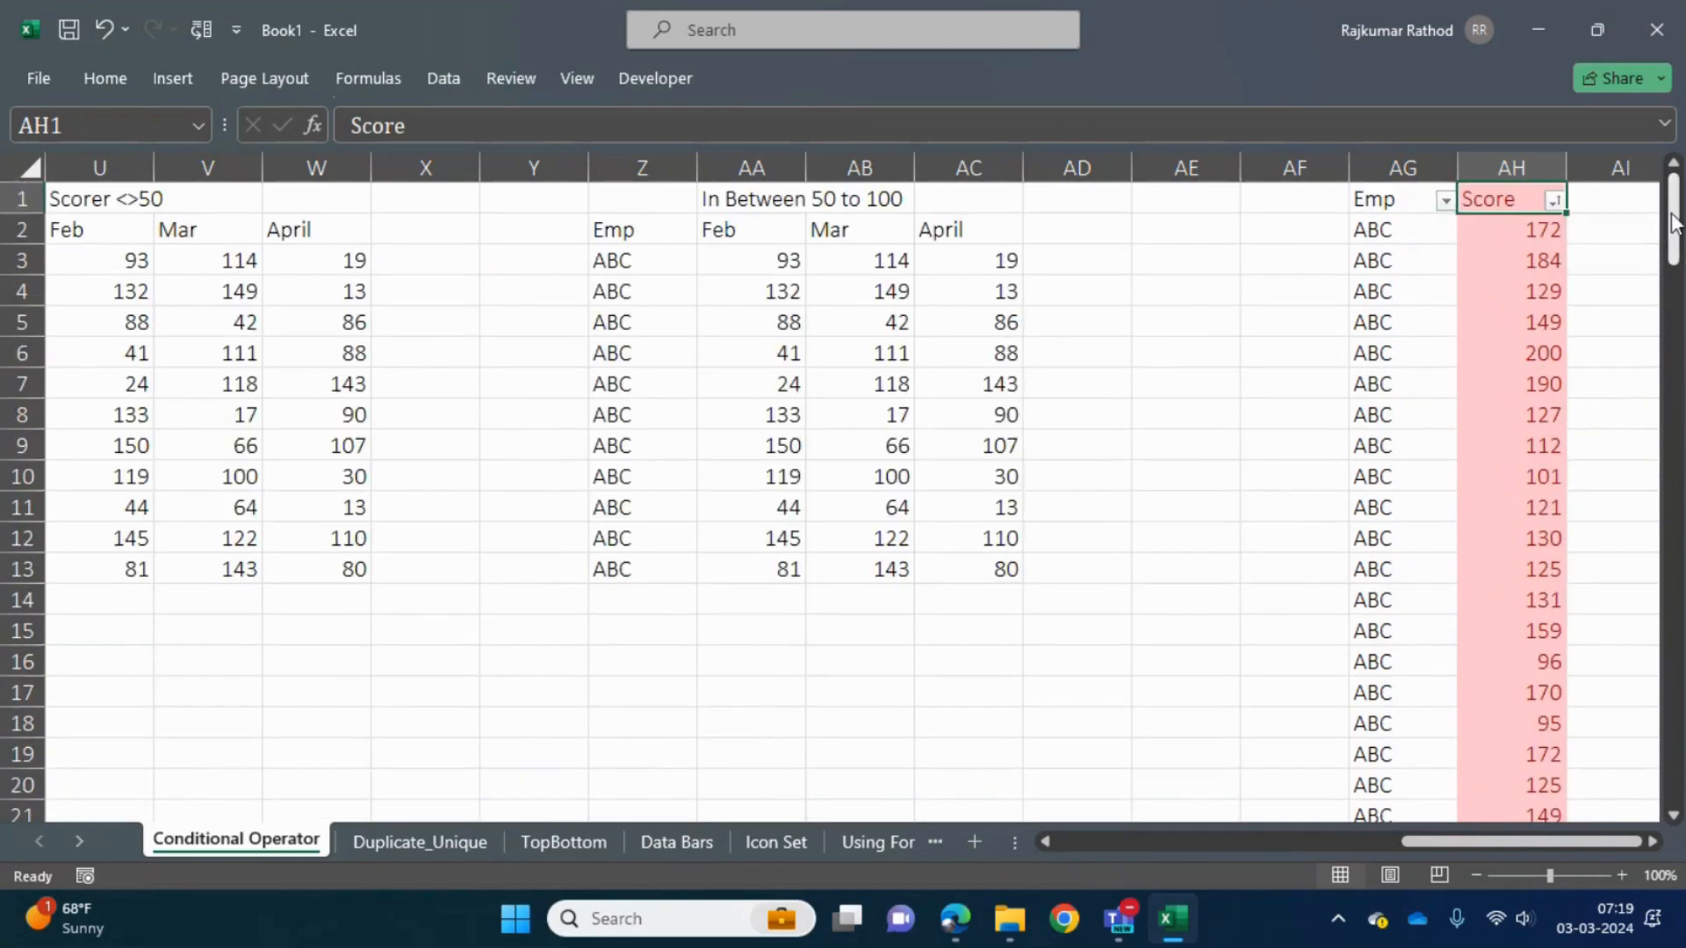
click(1554, 200)
mouse_move(1499, 299)
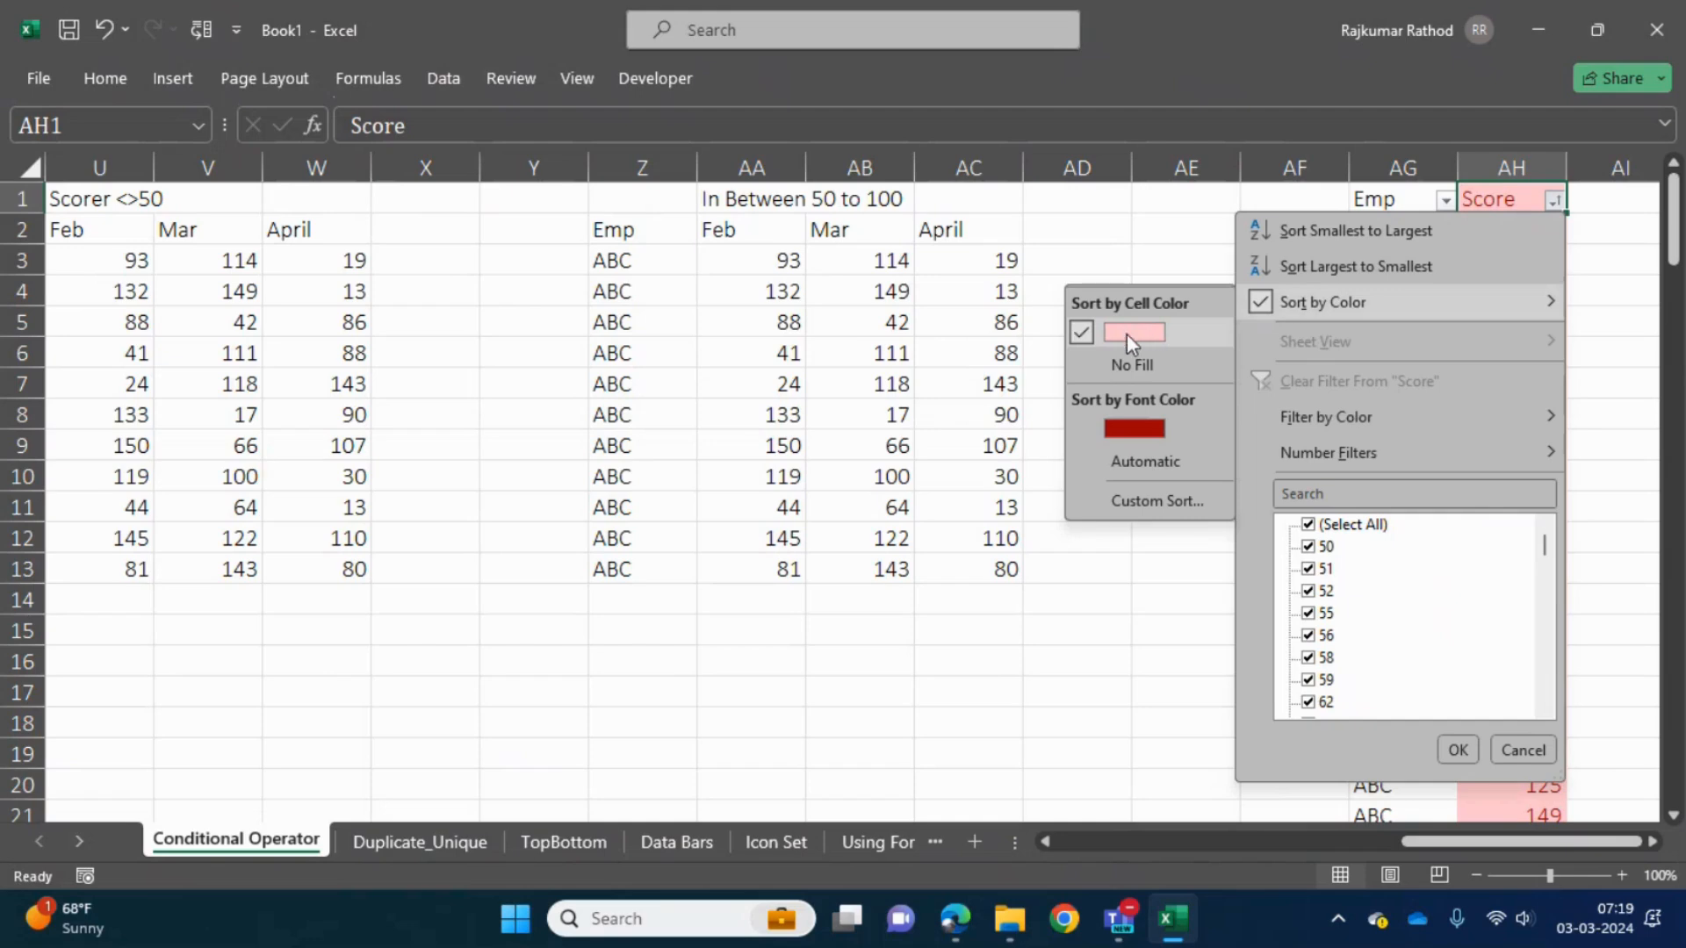
click(1093, 370)
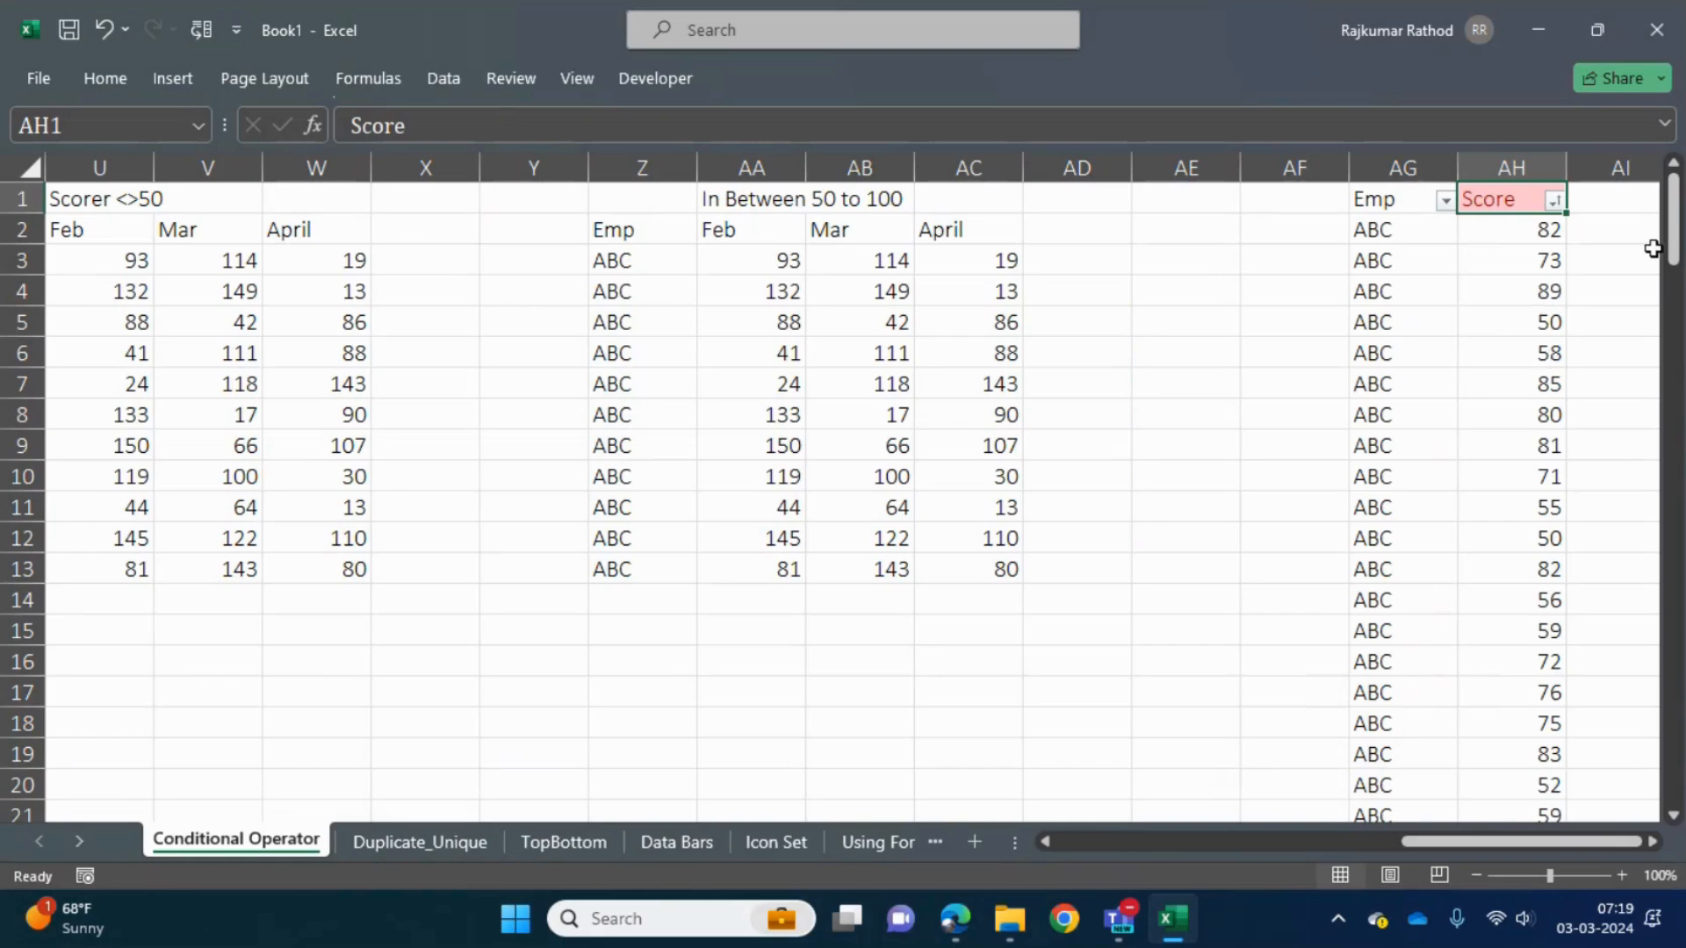
click(1501, 234)
click(1498, 264)
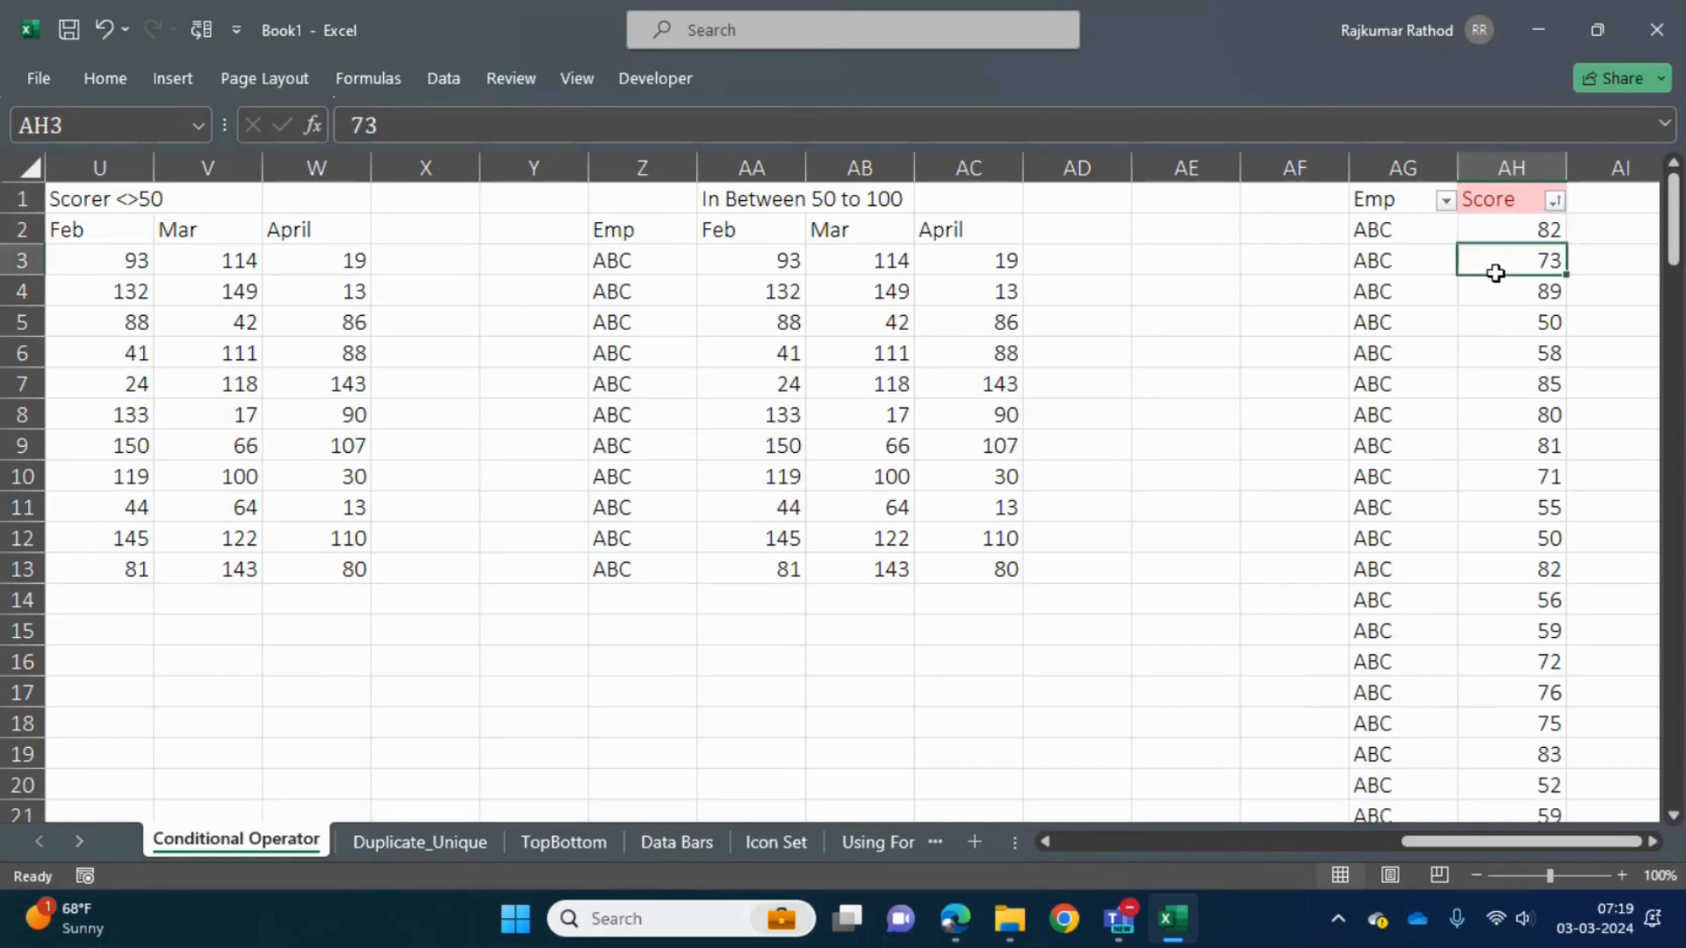
click(1492, 323)
click(1492, 379)
click(1498, 441)
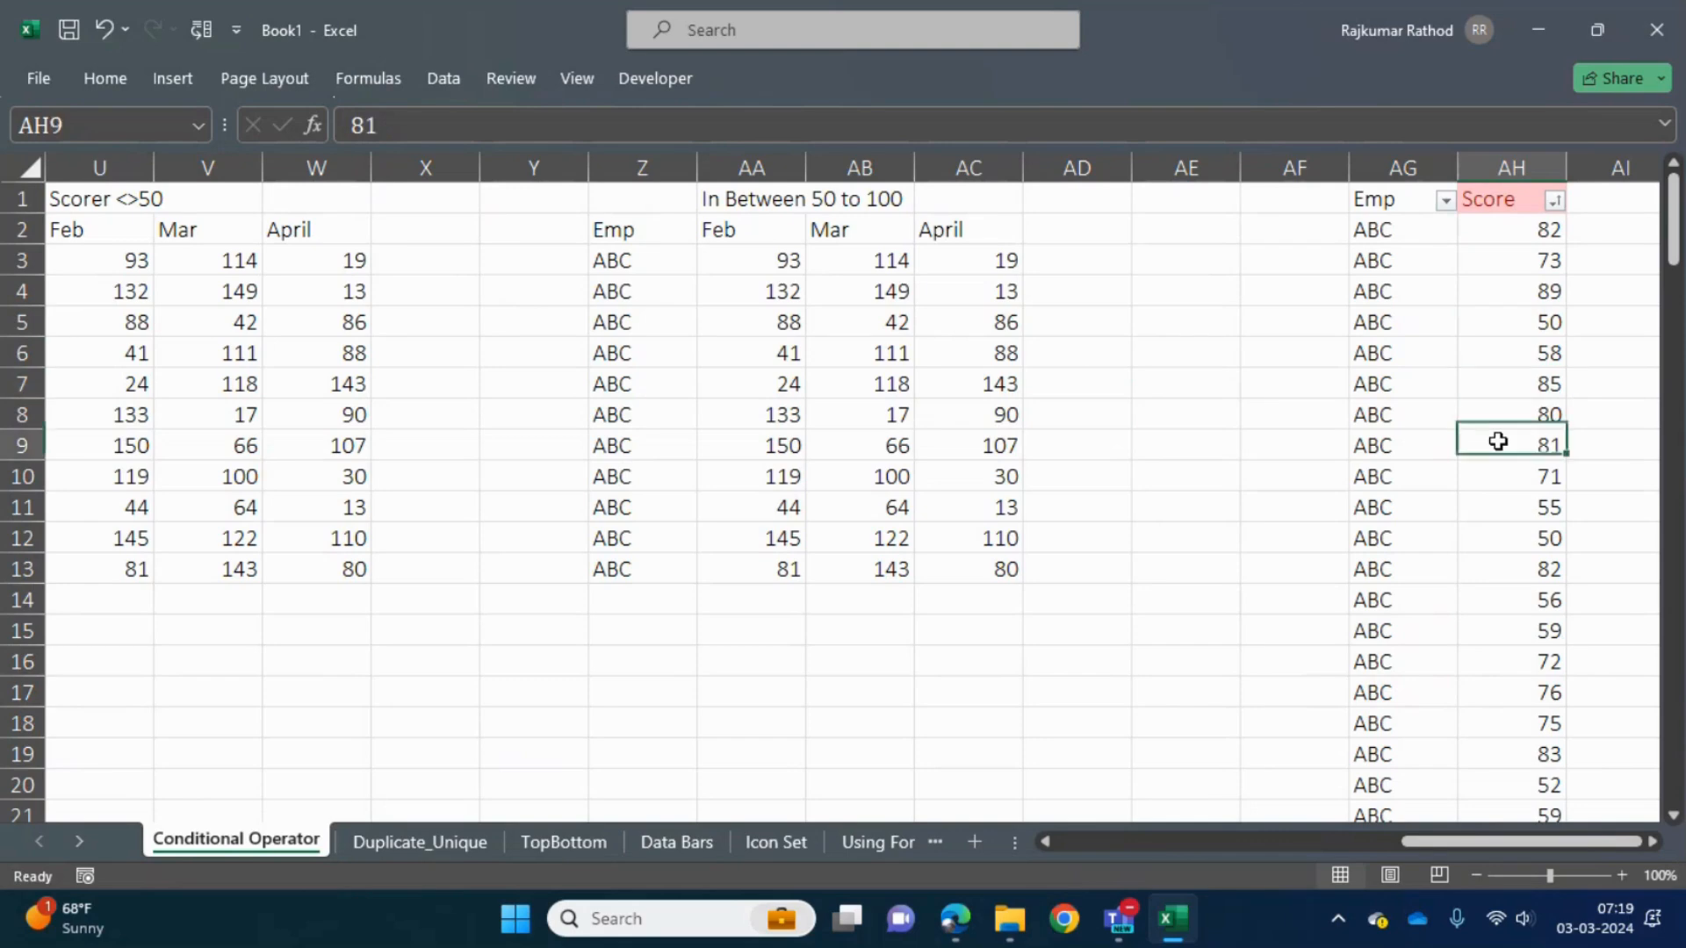
- Sort the Score column again so the light red cells come first, and select cell AH5
click(1554, 201)
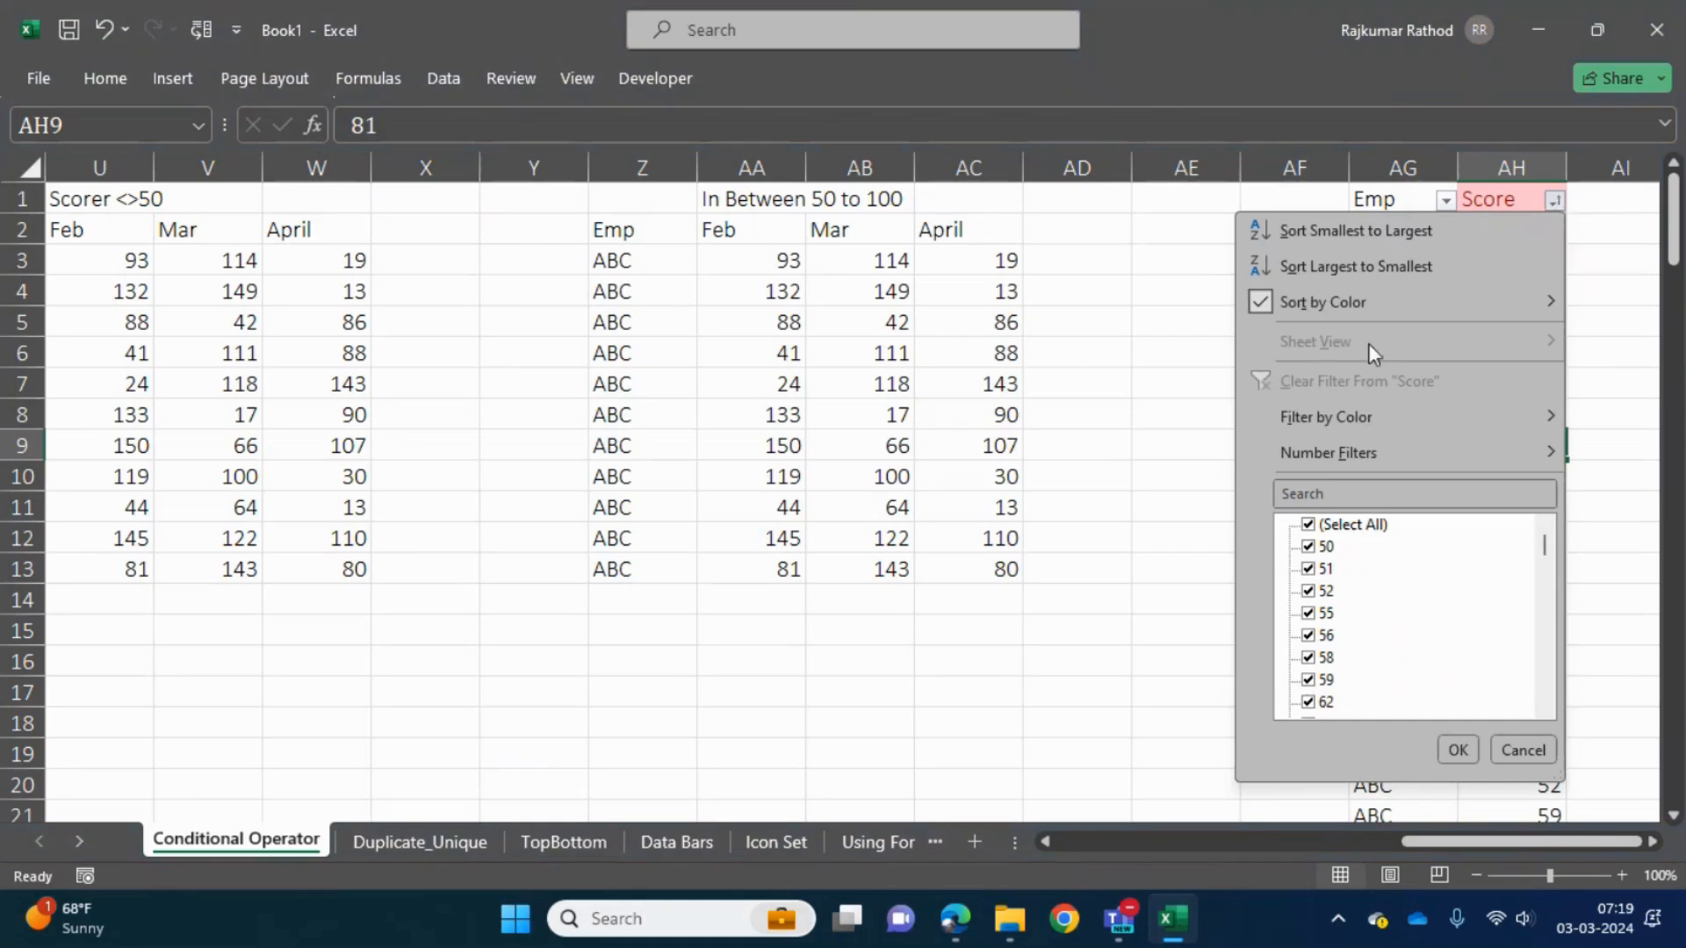
mouse_move(1280, 302)
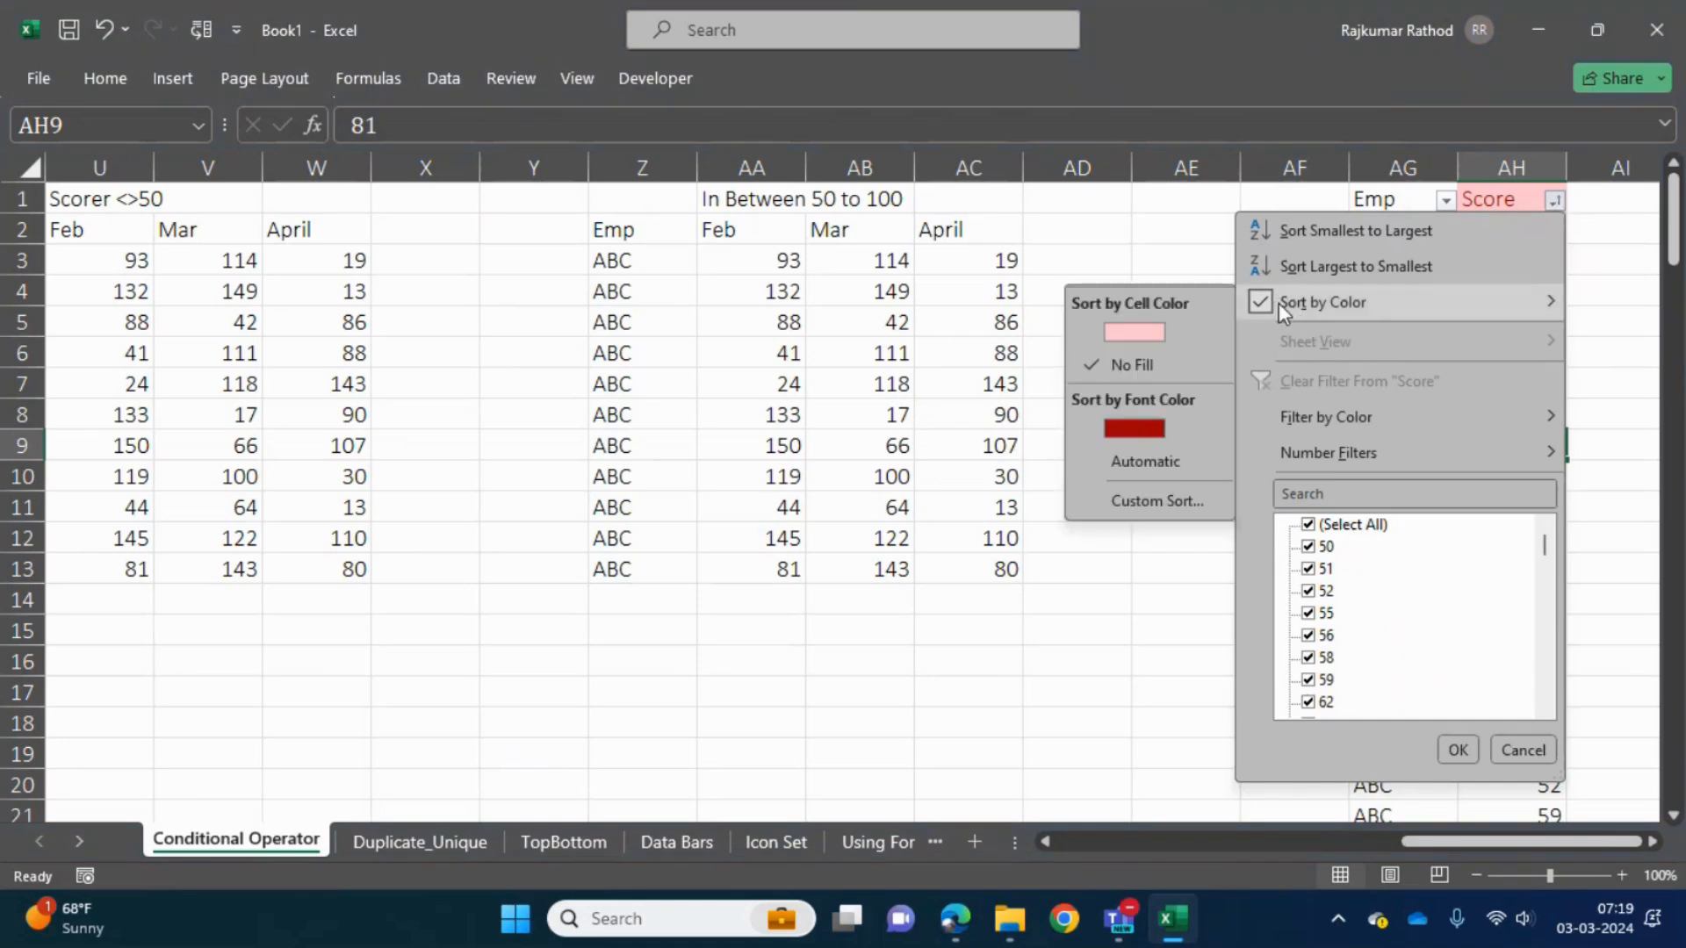
click(1126, 337)
click(1484, 321)
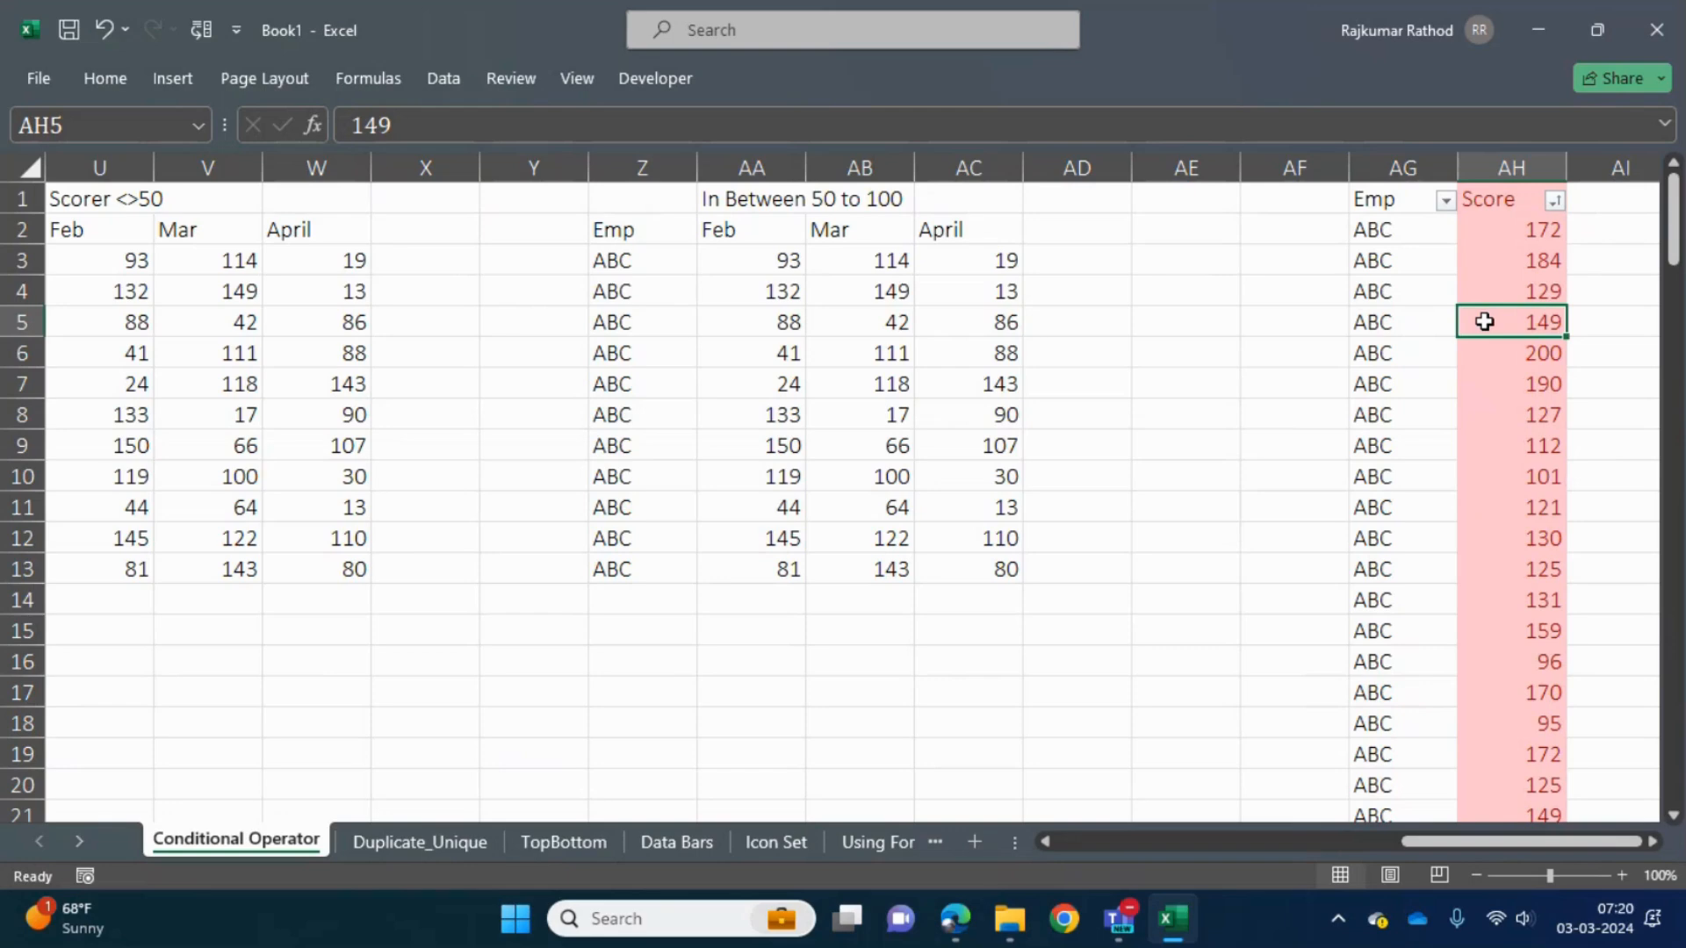
- Go back to the notes below the first table and enter the number 2 in A19
key(Left)
key(Left)
key(Left)
key(Left)
key(Left)
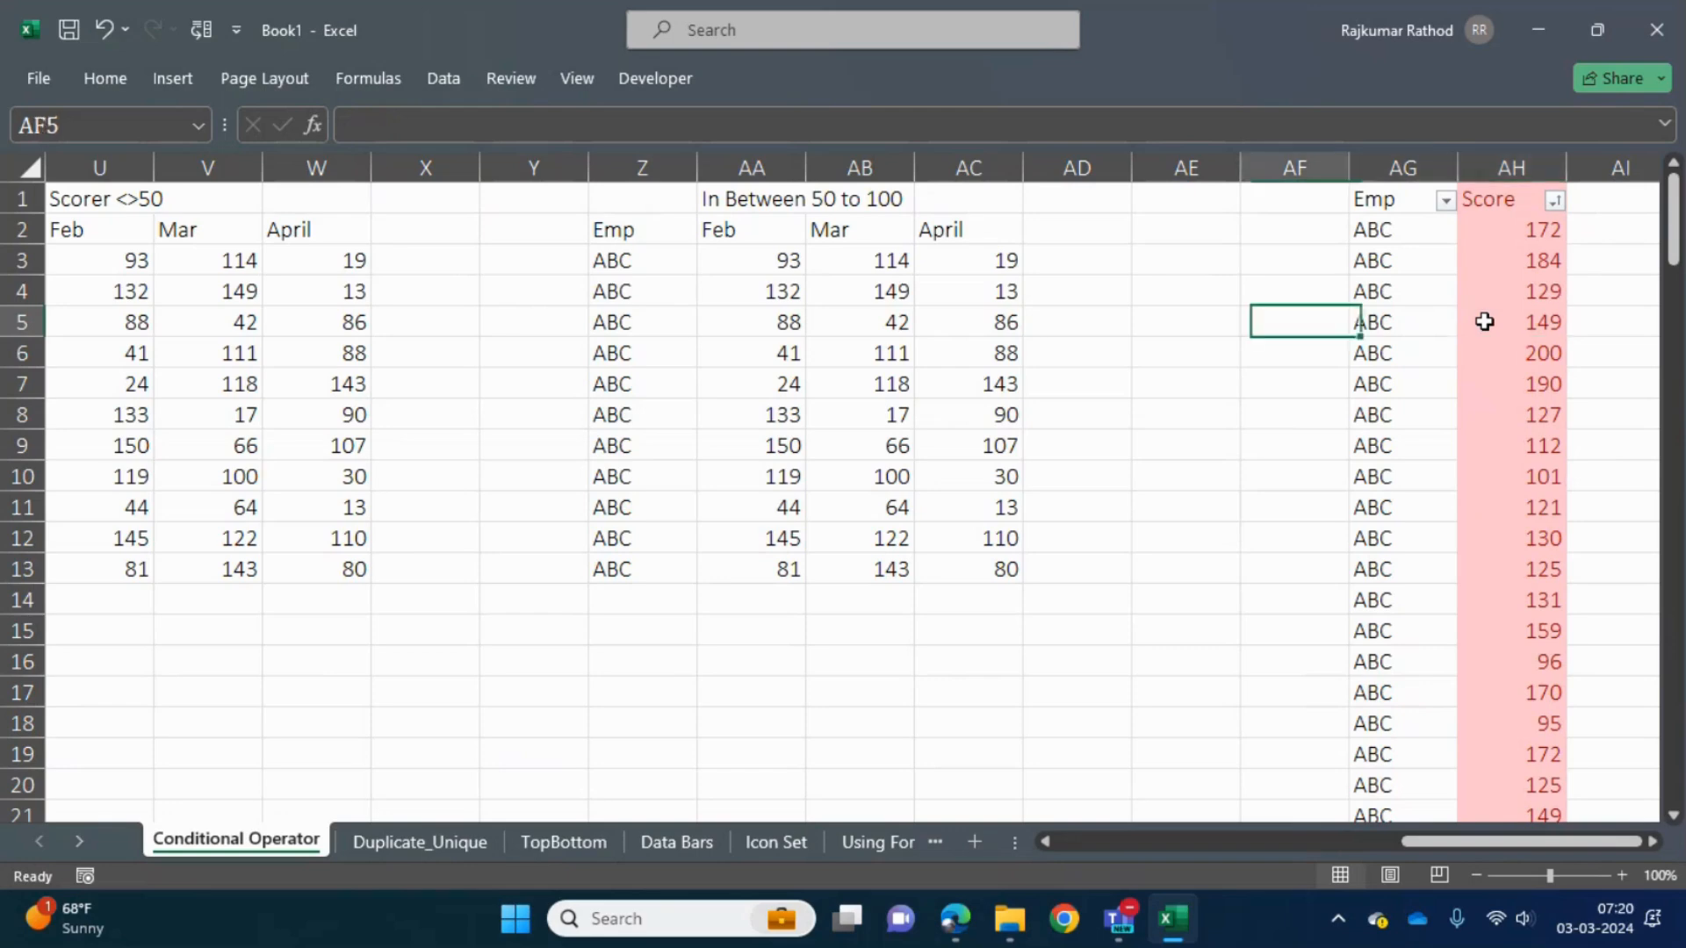
key(Down)
key(Down)
key(Down)
key(Down)
key(Down)
key(Down)
key(Down)
key(Down)
key(Left)
key(Left)
key(Left)
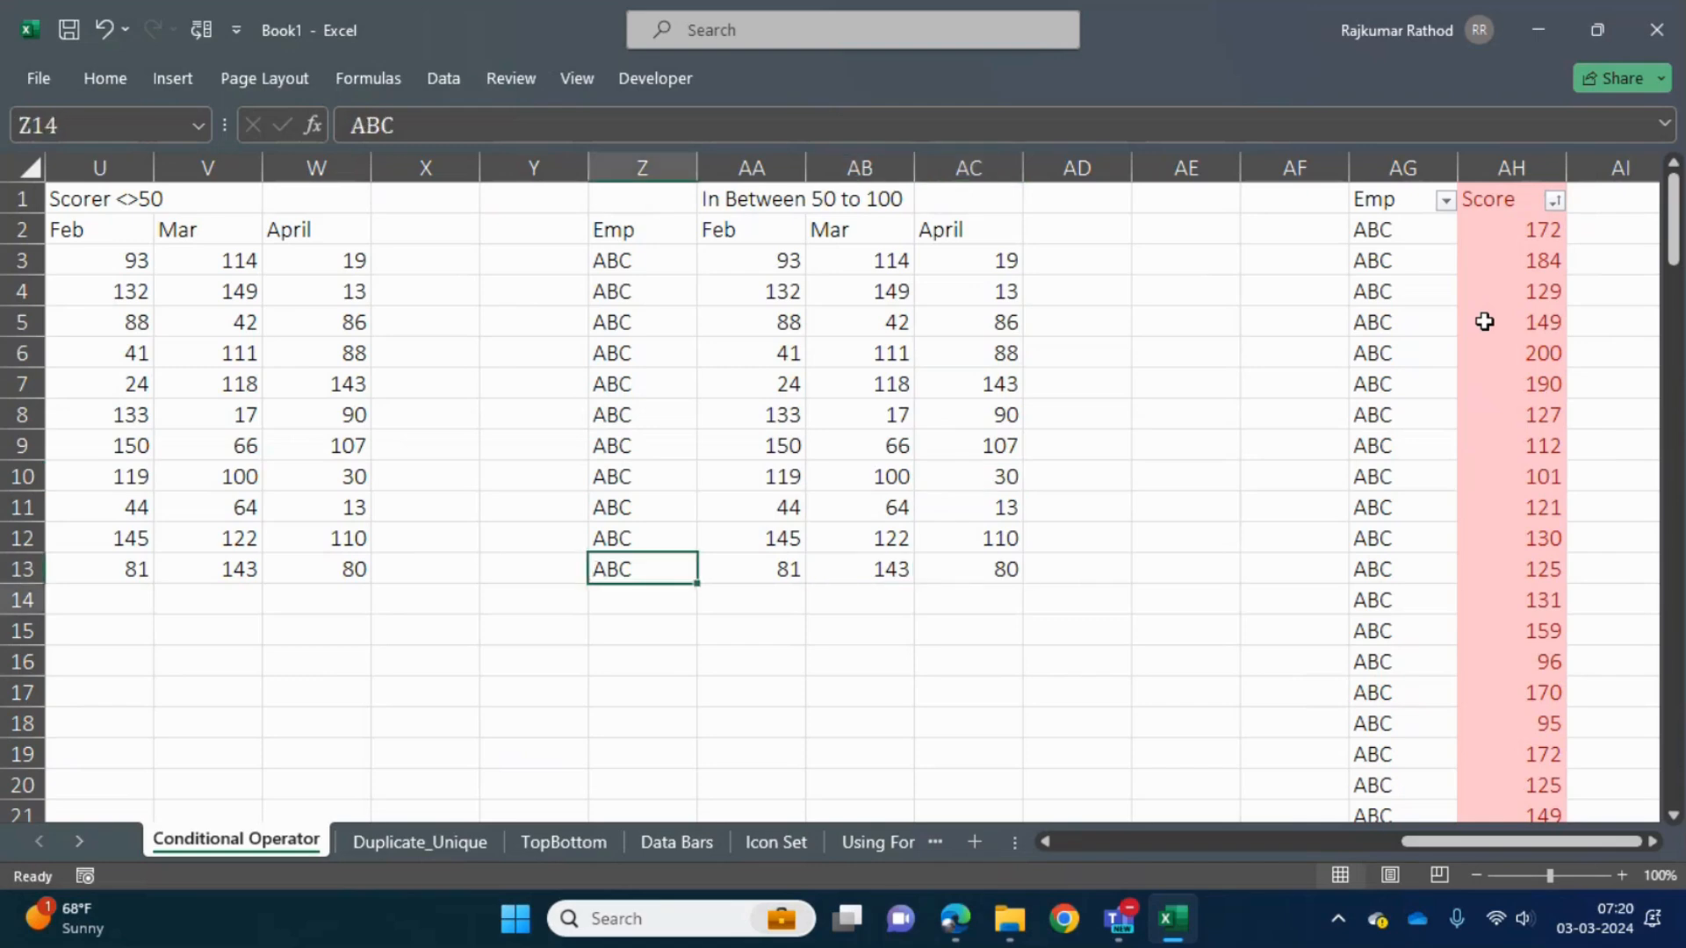
key(ctrl+Down)
key(ctrl+Left)
key(ctrl+Up)
key(Up)
key(Down)
key(Down)
text(2)
key(Tab)
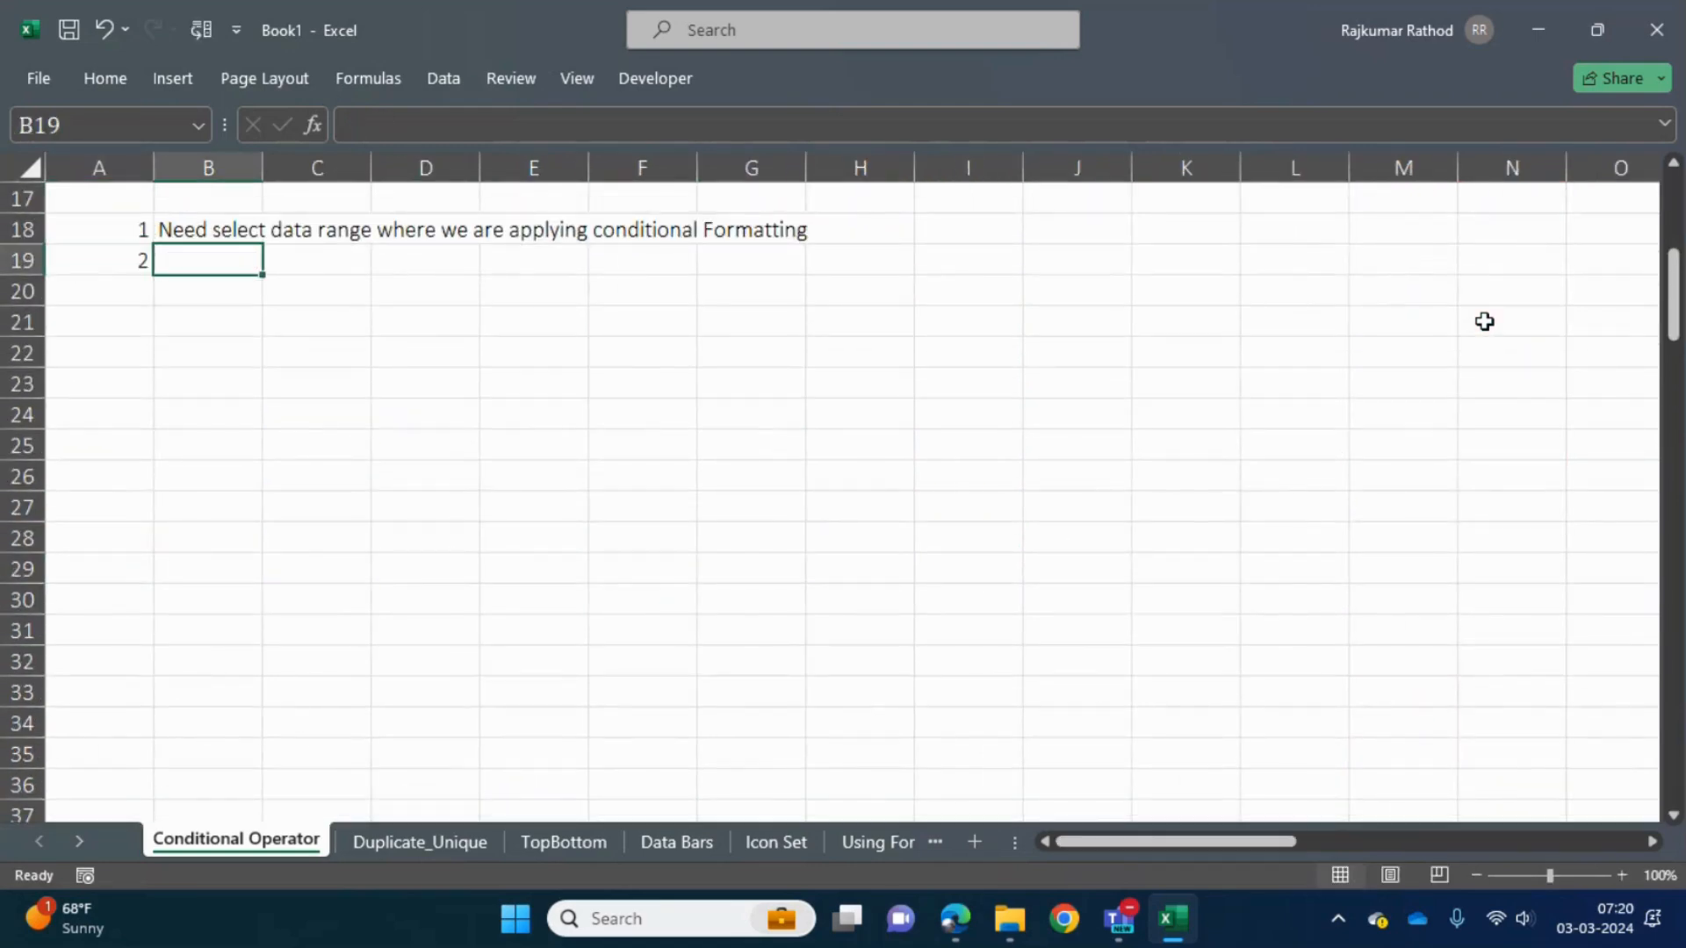
- Enter the note "One column should have only one conditional rule" in B19
text(CA)
key(BackSpace)
key(BackSpace)
text(Should)
key(BackSpace)
key(BackSpace)
key(BackSpace)
key(BackSpace)
key(BackSpace)
key(BackSpace)
text(Onle shou)
key(BackSpace)
key(BackSpace)
key(BackSpace)
key(BackSpace)
key(BackSpace)
key(BackSpace)
key(BackSpace)
text(e column sho)
key(BackSpace)
text(hould have only )
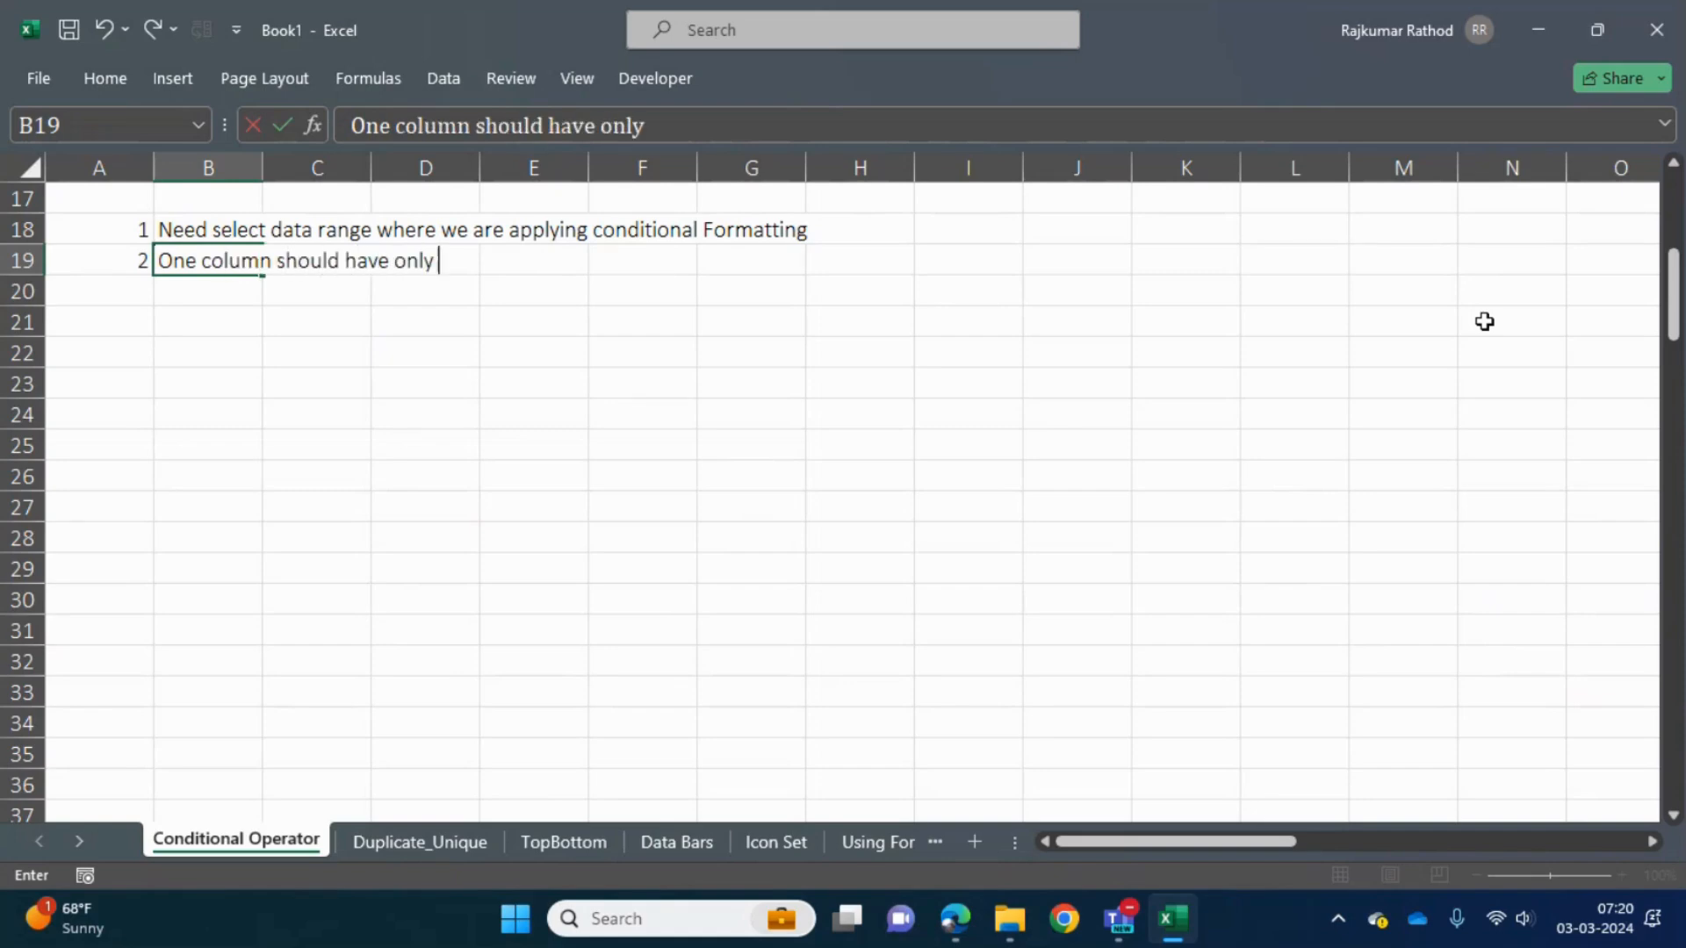
text(one conditional rule)
key(Return)
- Go to the header of the highlighted Score column in AH1, check its formatting, and return to the first table
key(Up)
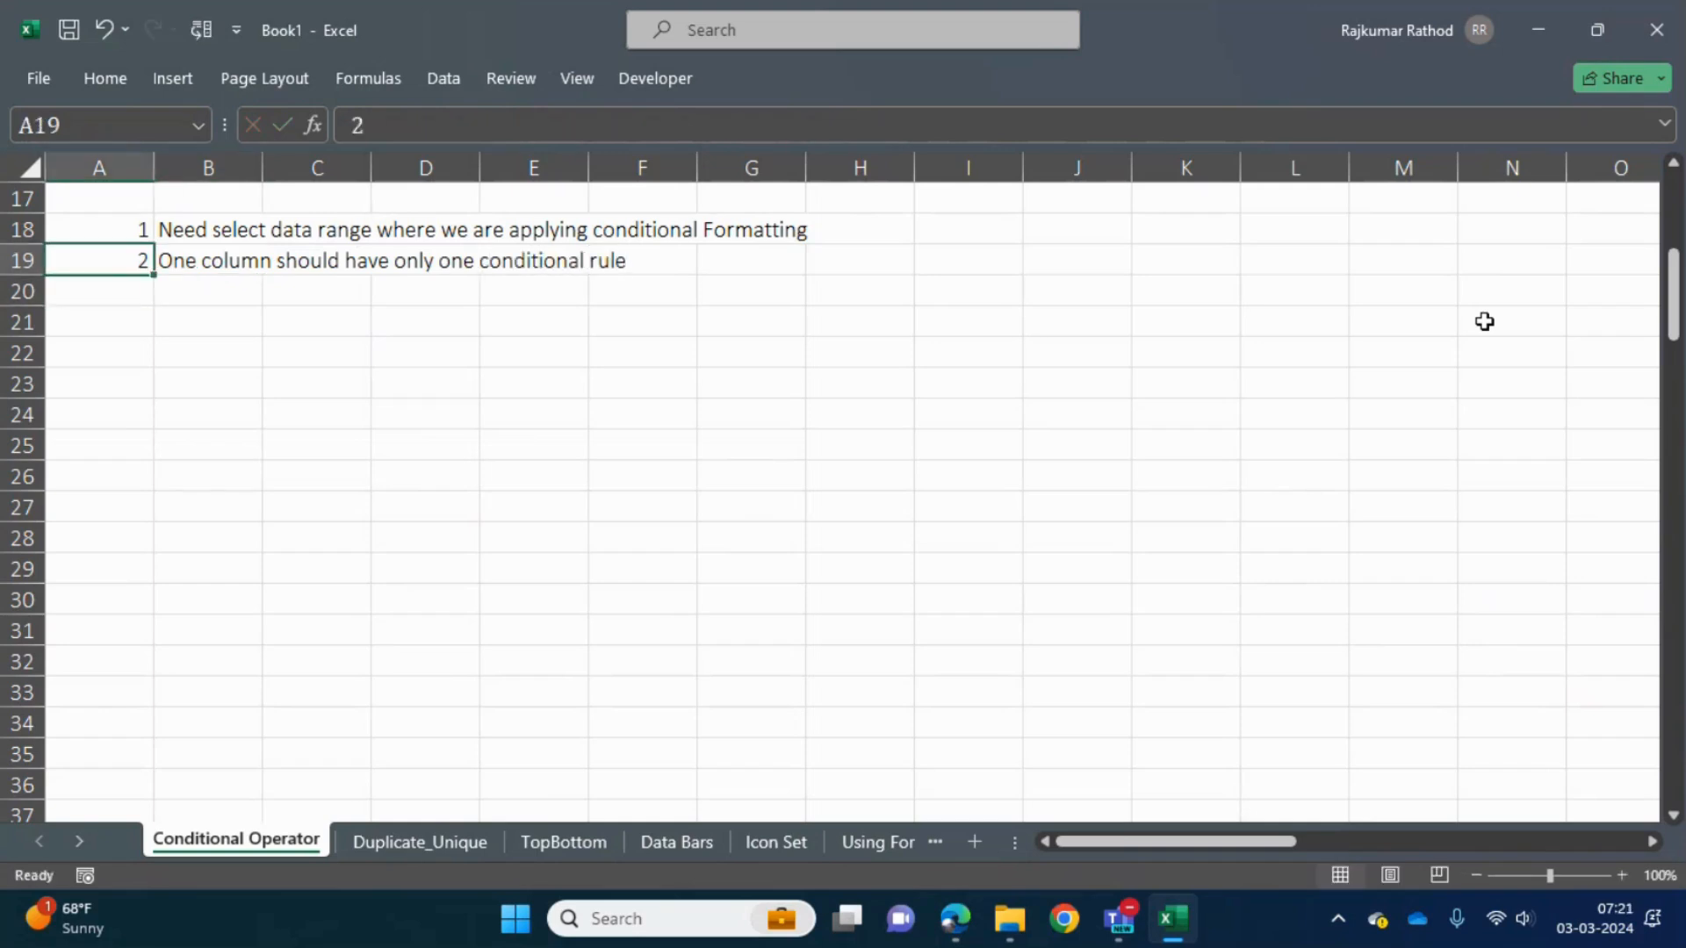
key(Up)
key(Right)
key(Right)
key(Right)
key(Right)
key(Right)
key(Right)
key(Right)
key(Right)
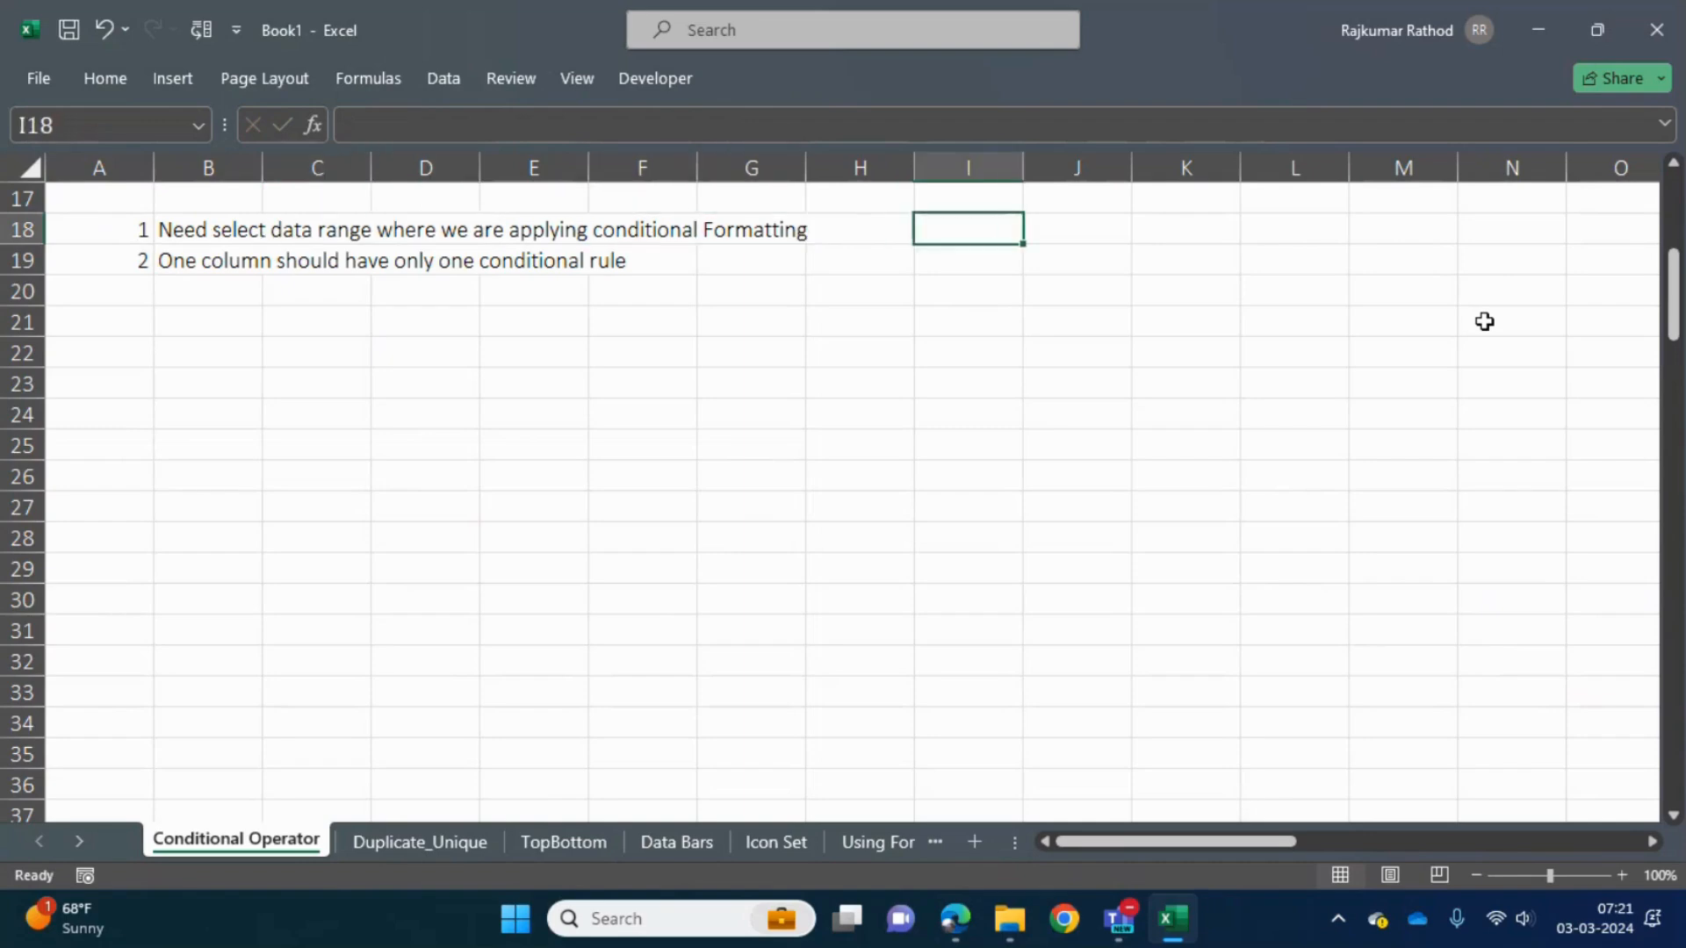
key(ctrl+Right)
key(ctrl+Up)
key(Right)
key(Right)
key(Left)
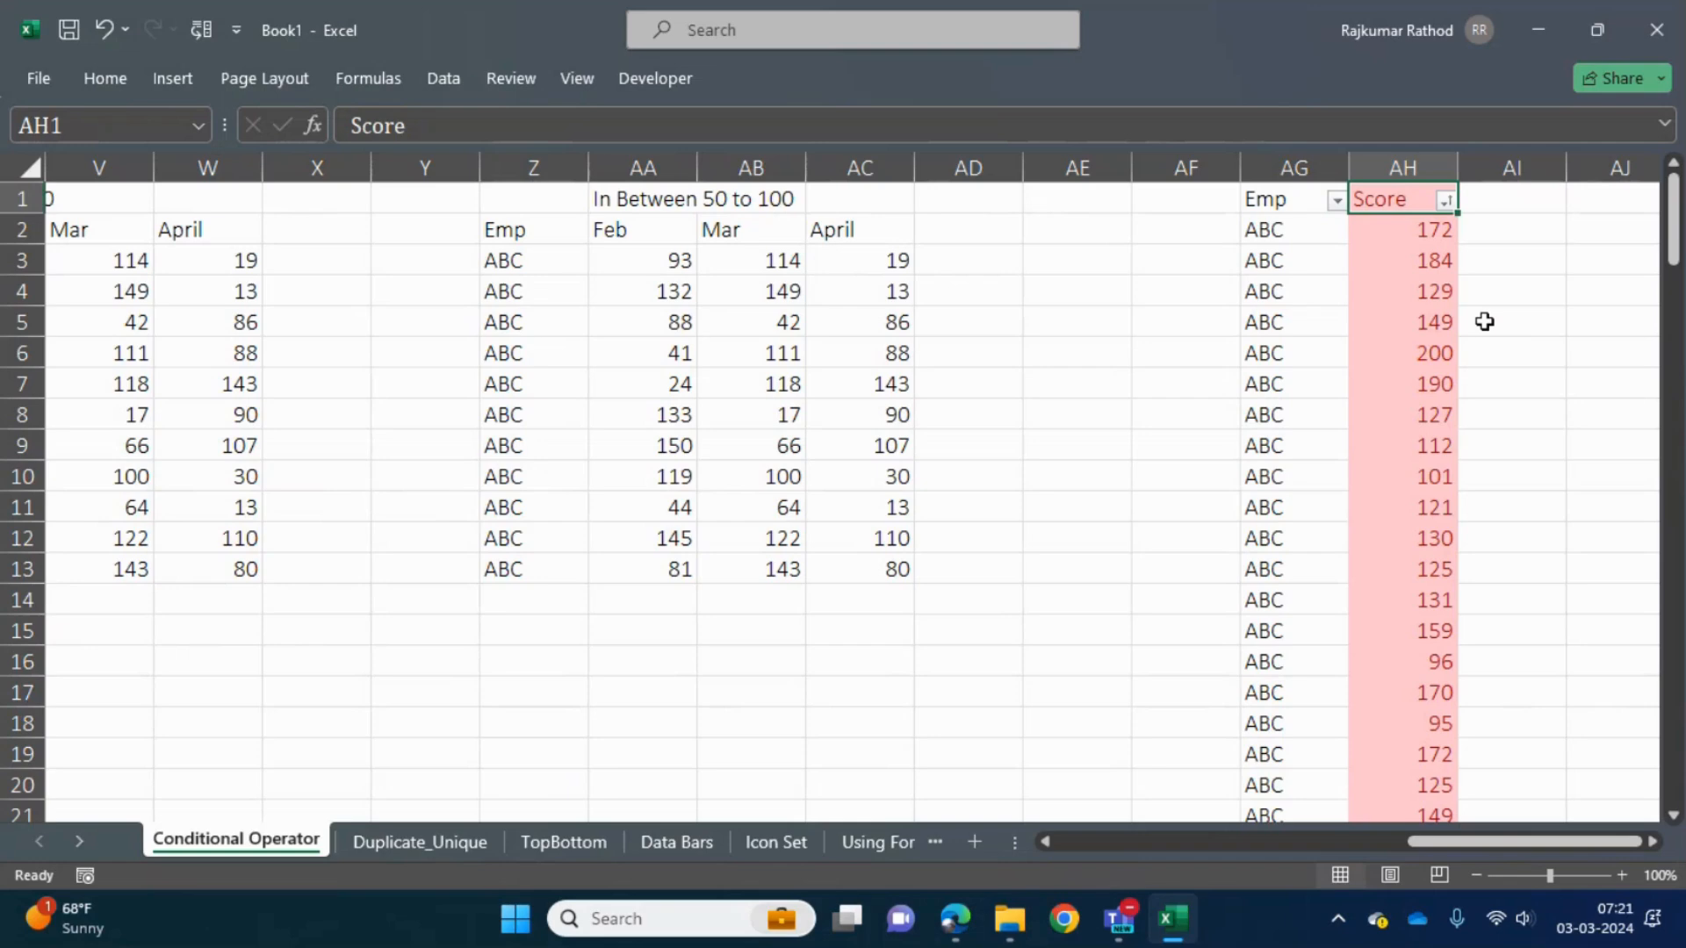
key(Left)
key(Left)
key(Left)
key(Left)
key(Left)
key(Left)
key(Left)
key(Left)
key(Left)
key(Left)
key(Left)
key(Left)
key(Left)
key(Left)
key(Left)
key(Left)
key(Left)
key(Left)
key(Left)
key(Left)
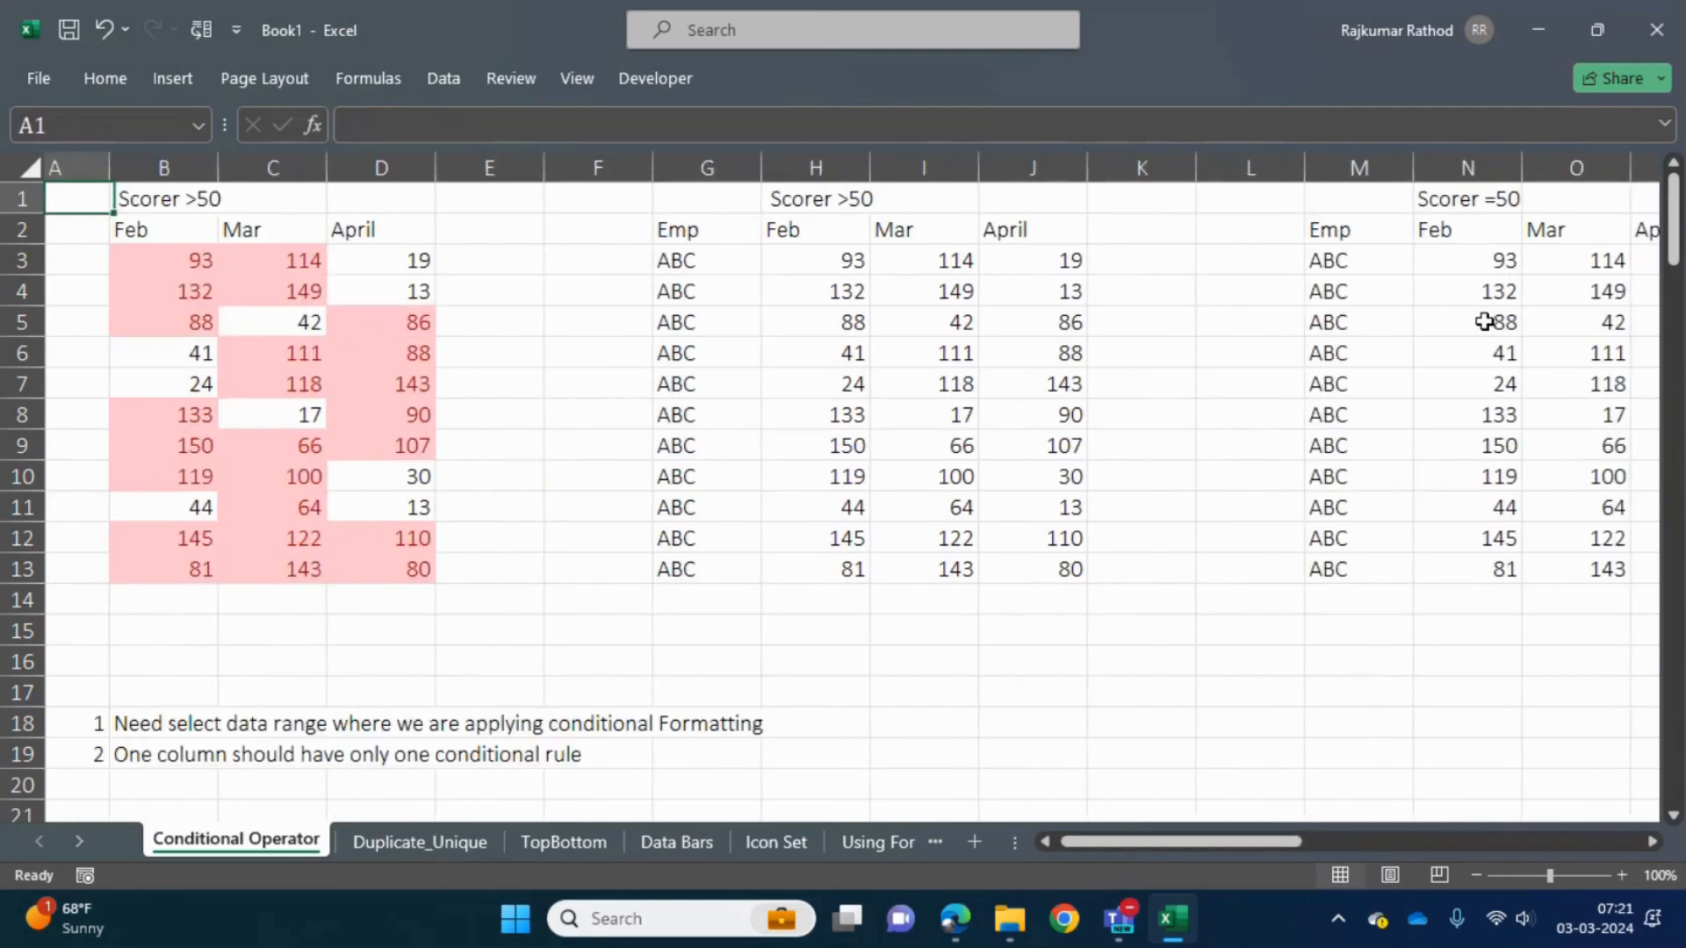
- Add filters to the Feb, Mar and April headers of the first table, B2:D2
key(Right)
key(Right)
key(Down)
key(Left)
key(Down)
key(shift+Right)
key(shift+Right)
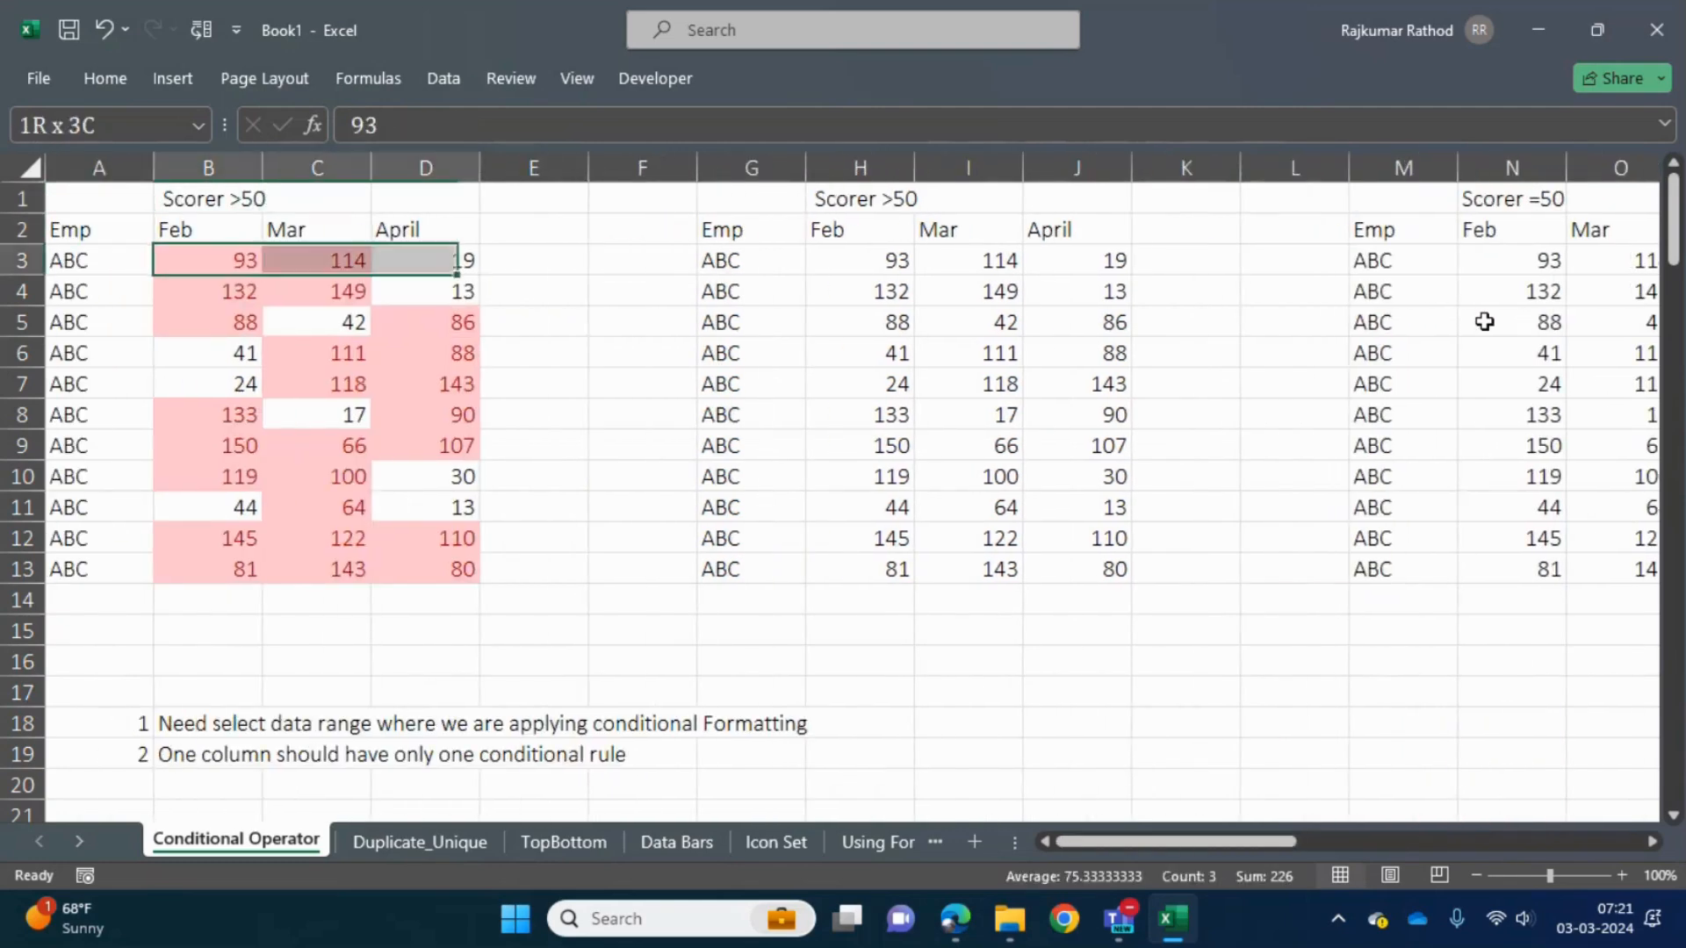
key(ctrl+shift+Down)
key(Up)
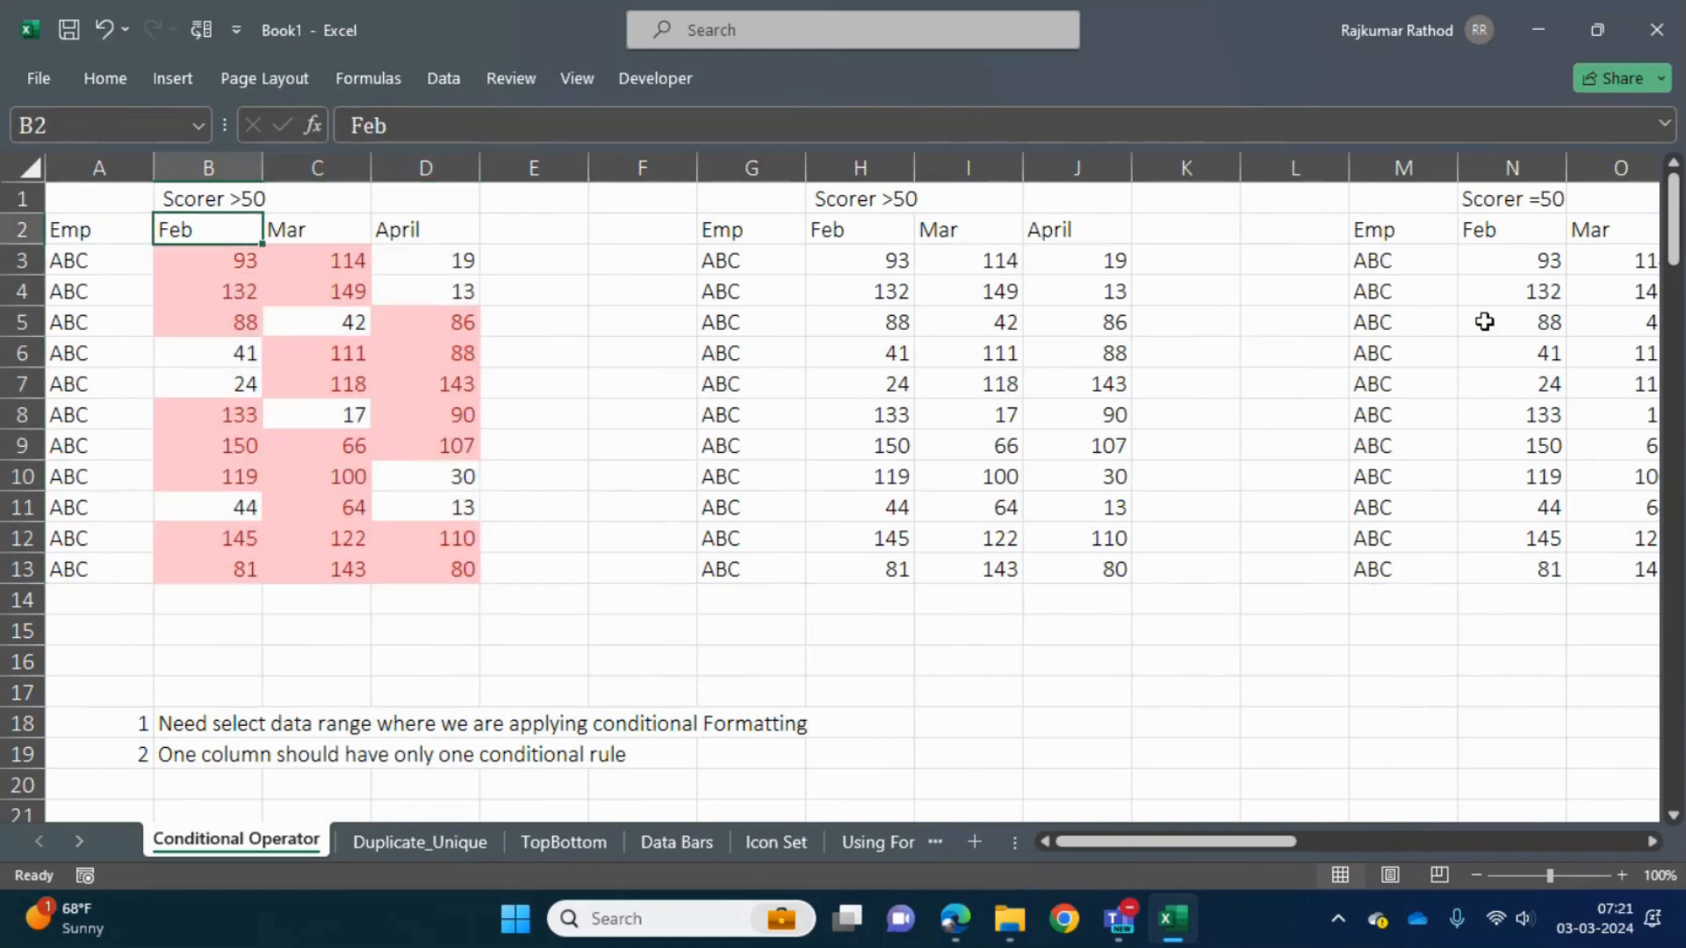
key(shift+Right)
key(shift+Right)
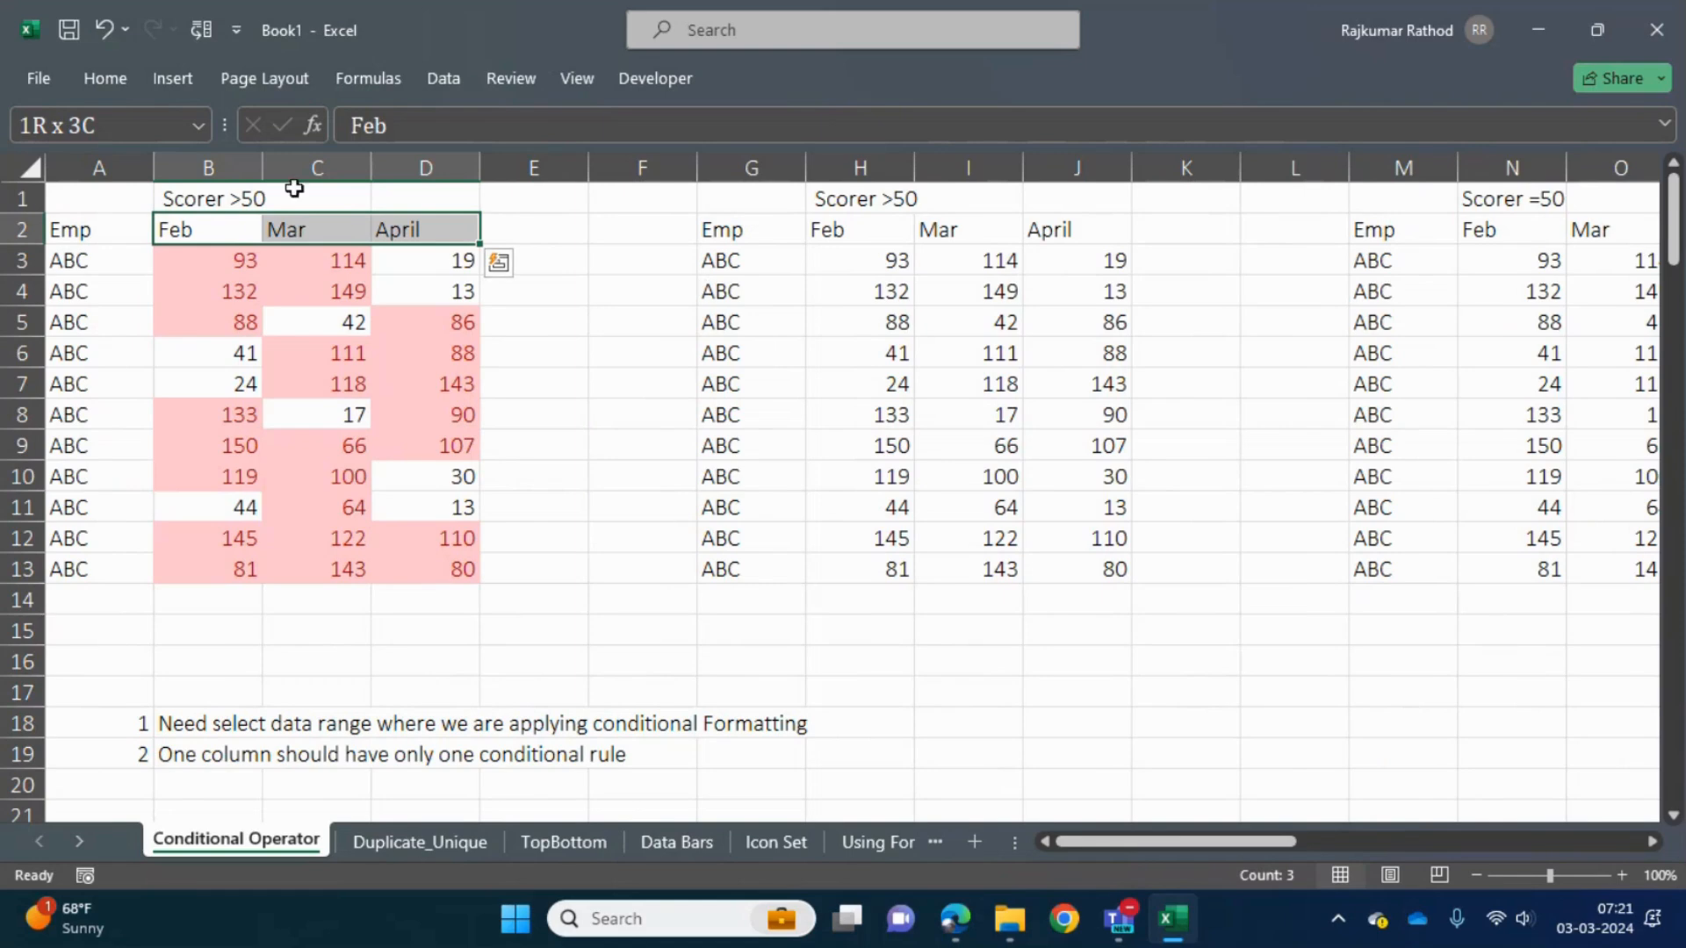
click(130, 79)
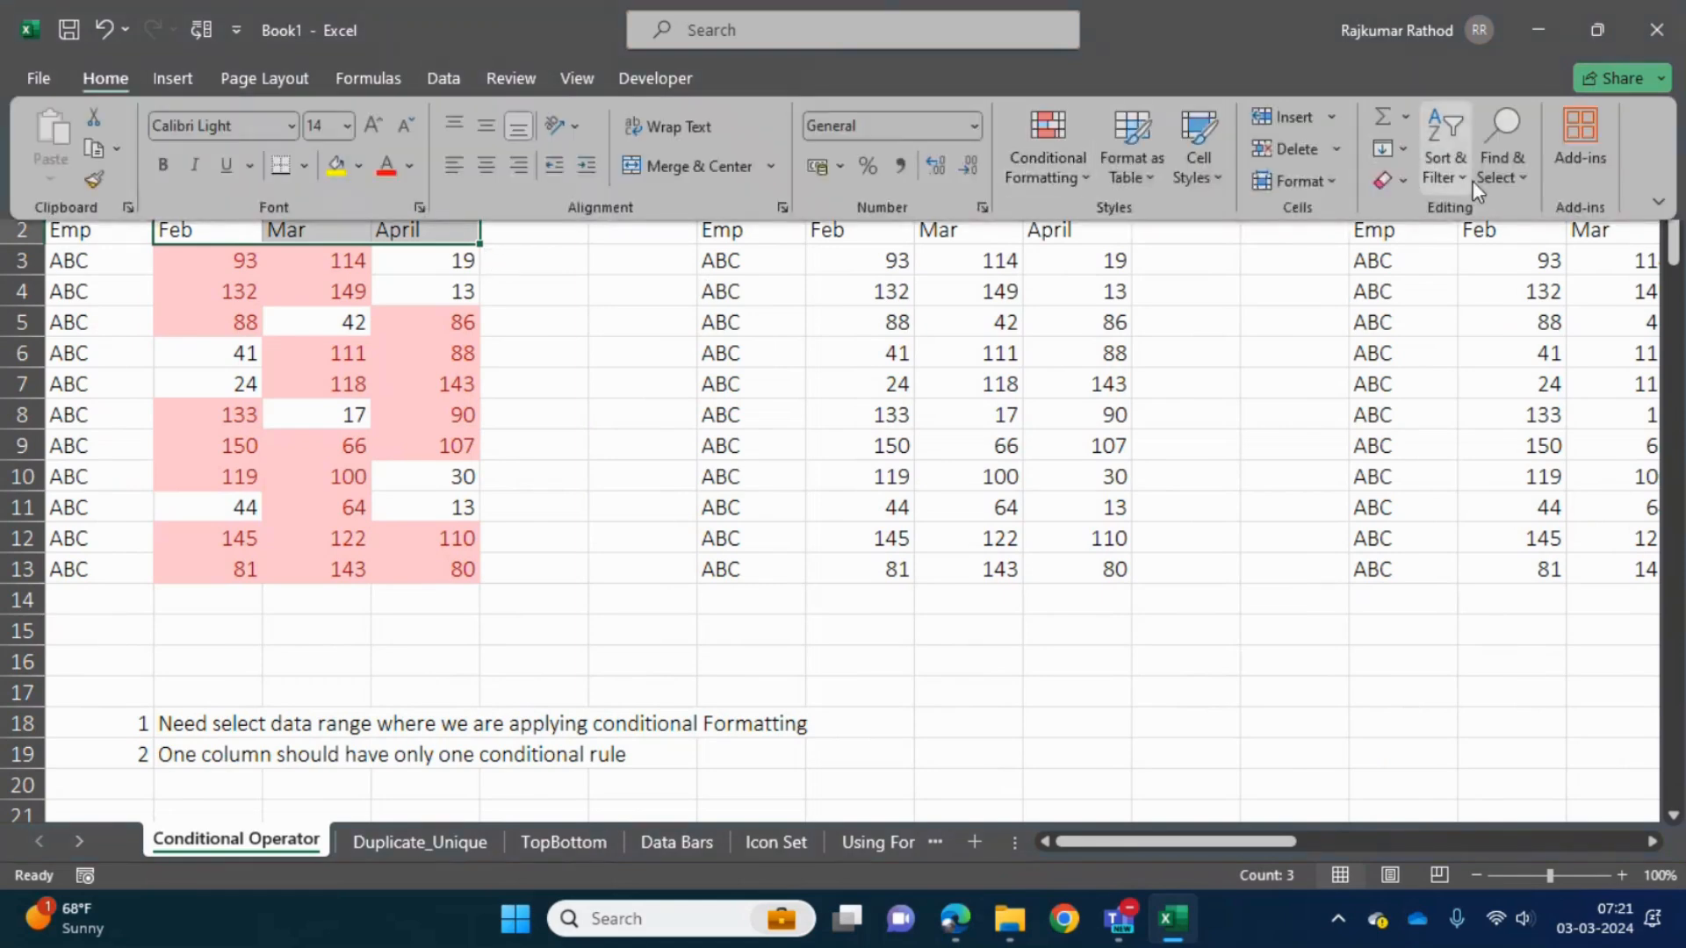
click(1455, 186)
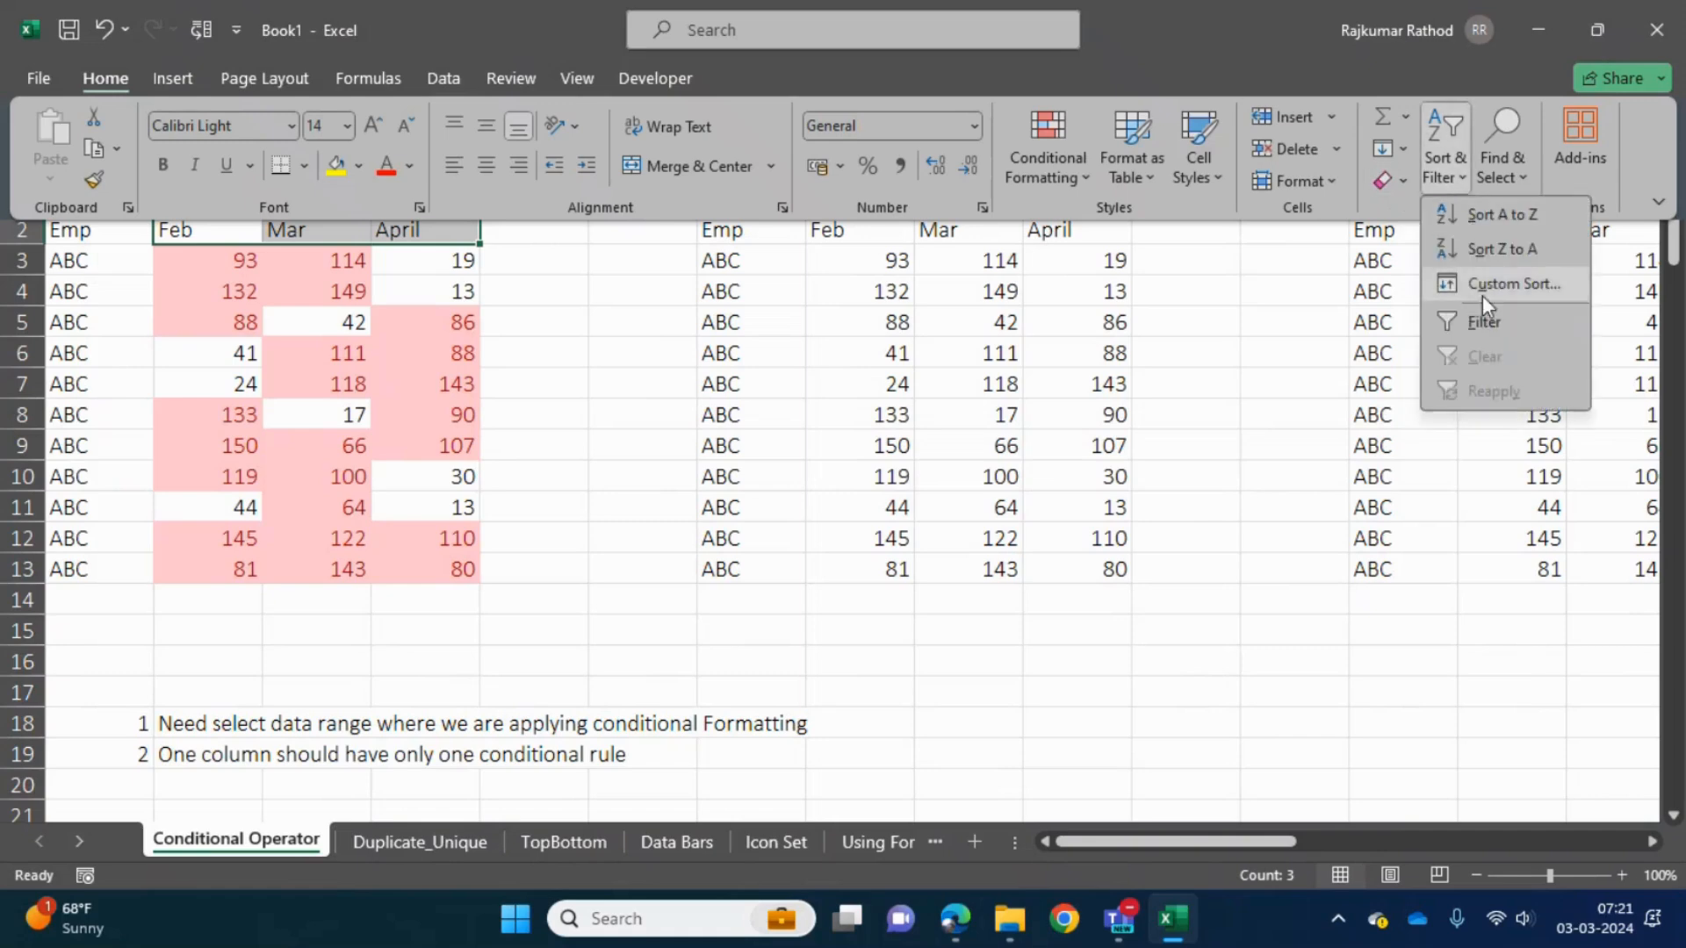
click(1493, 321)
- Check the color sorting options for the Feb column, and filter it by the light red cell color
key(Left)
key(Right)
key(alt+Down)
key(Down)
key(Down)
key(Down)
key(Up)
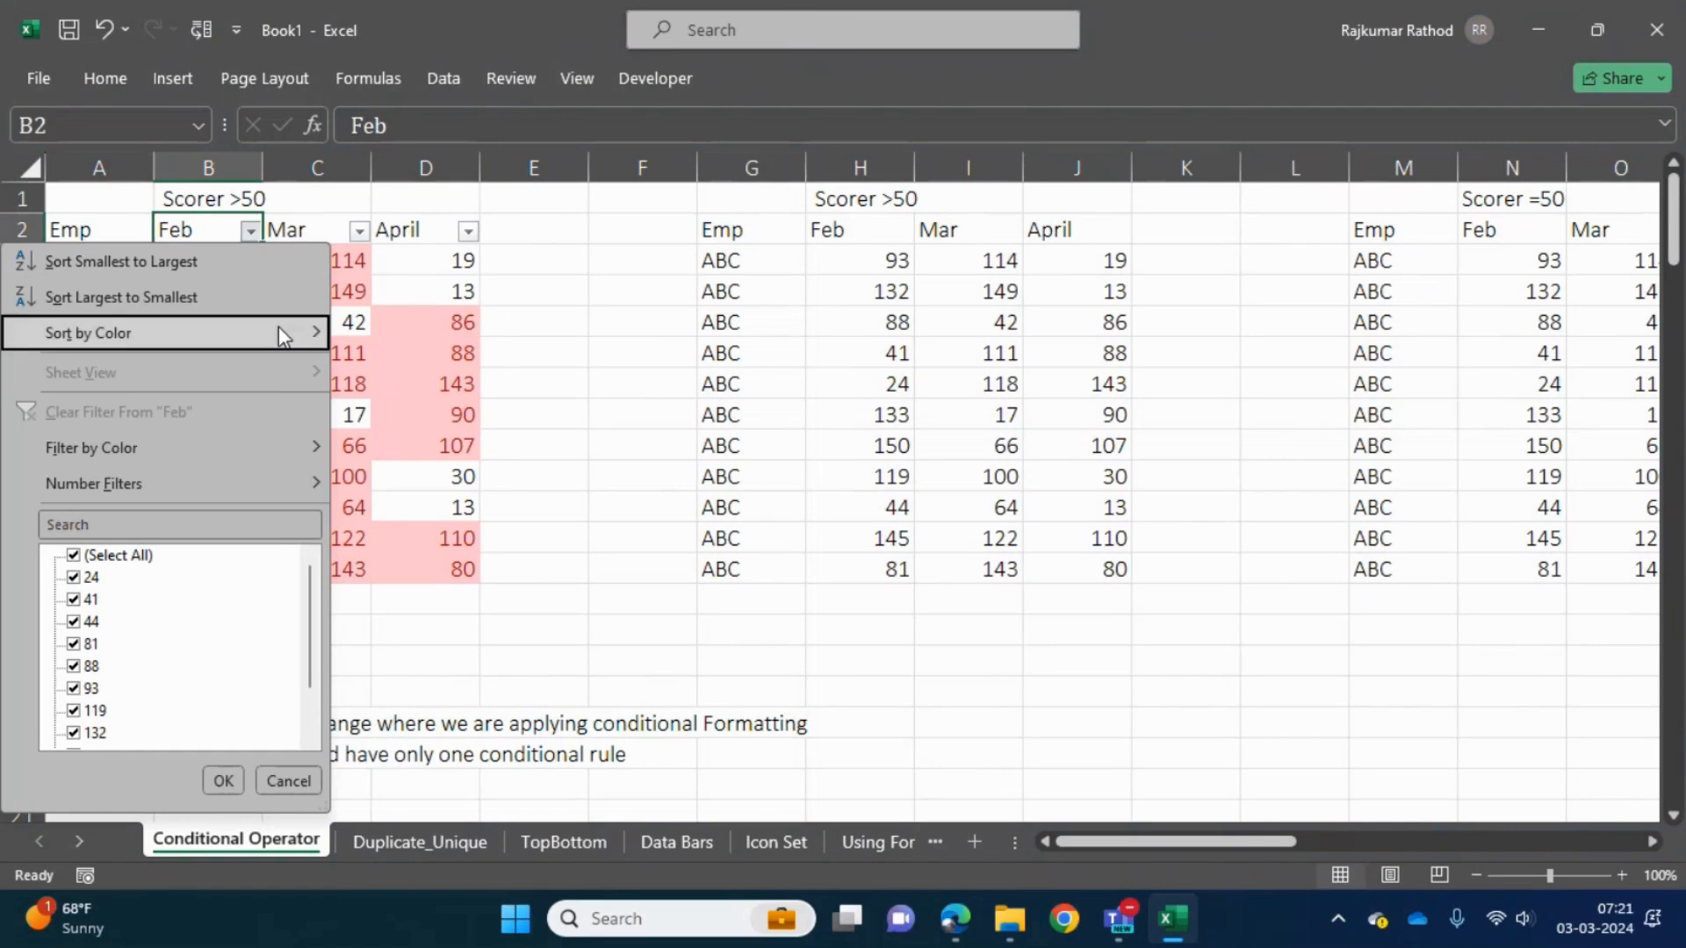
key(Right)
key(Down)
key(Up)
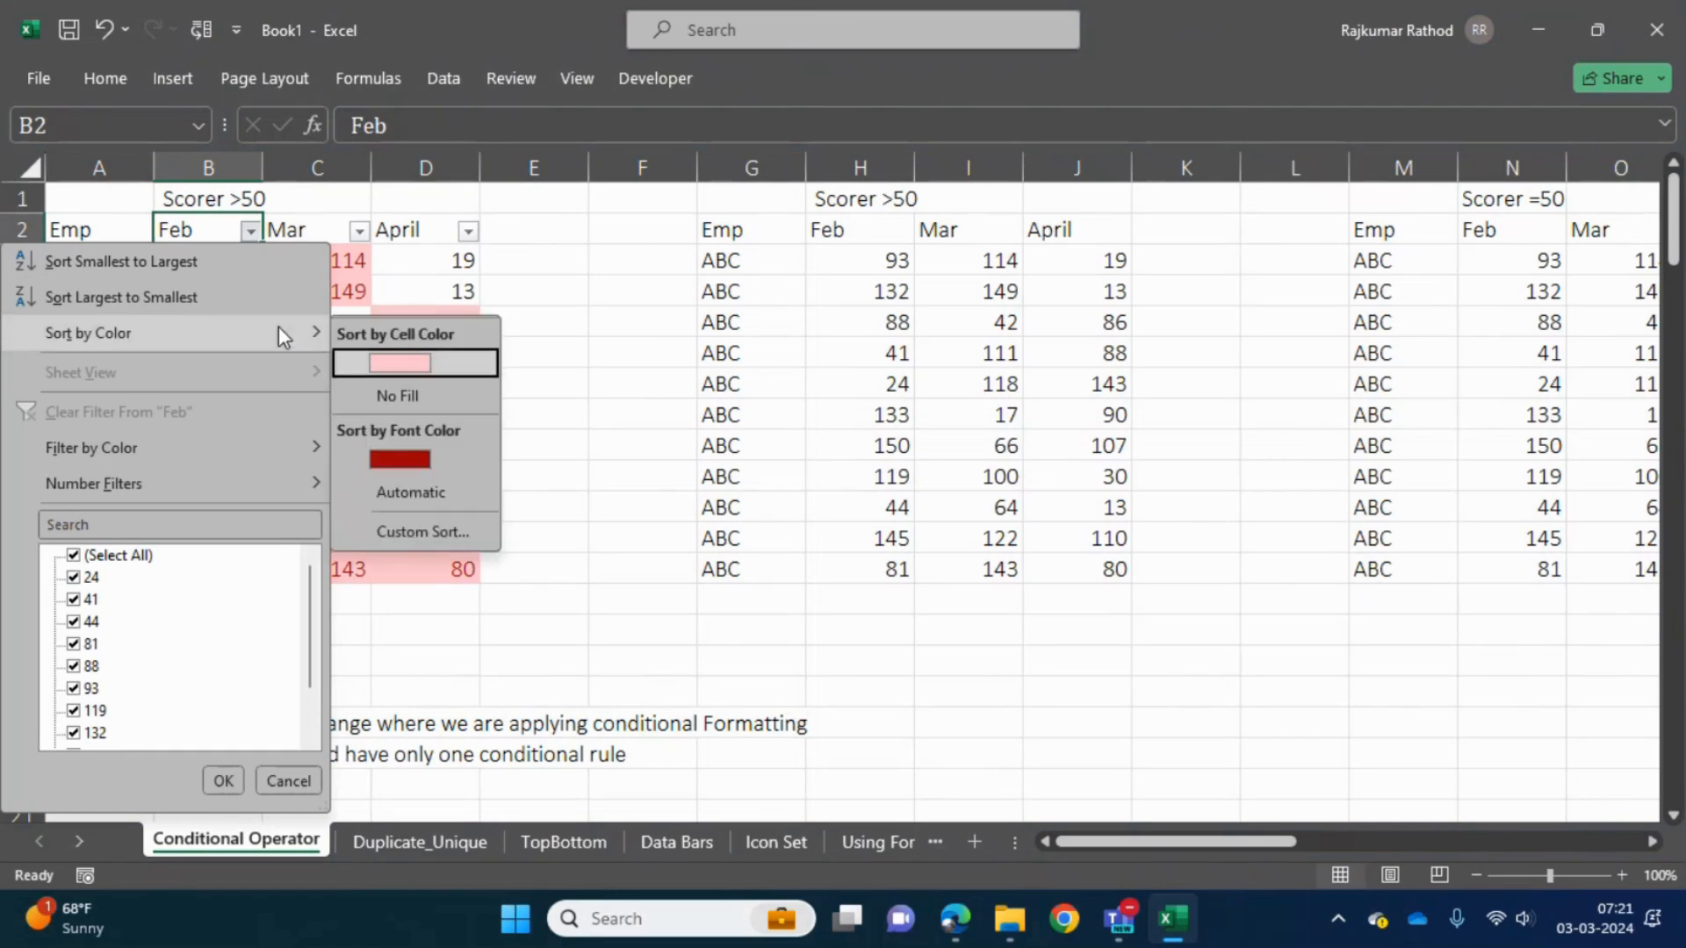
key(Left)
key(Down)
key(Down)
key(Down)
key(Right)
key(Return)
- Filter the Mar column of the first table by the light red cell color
key(Right)
key(alt+Down)
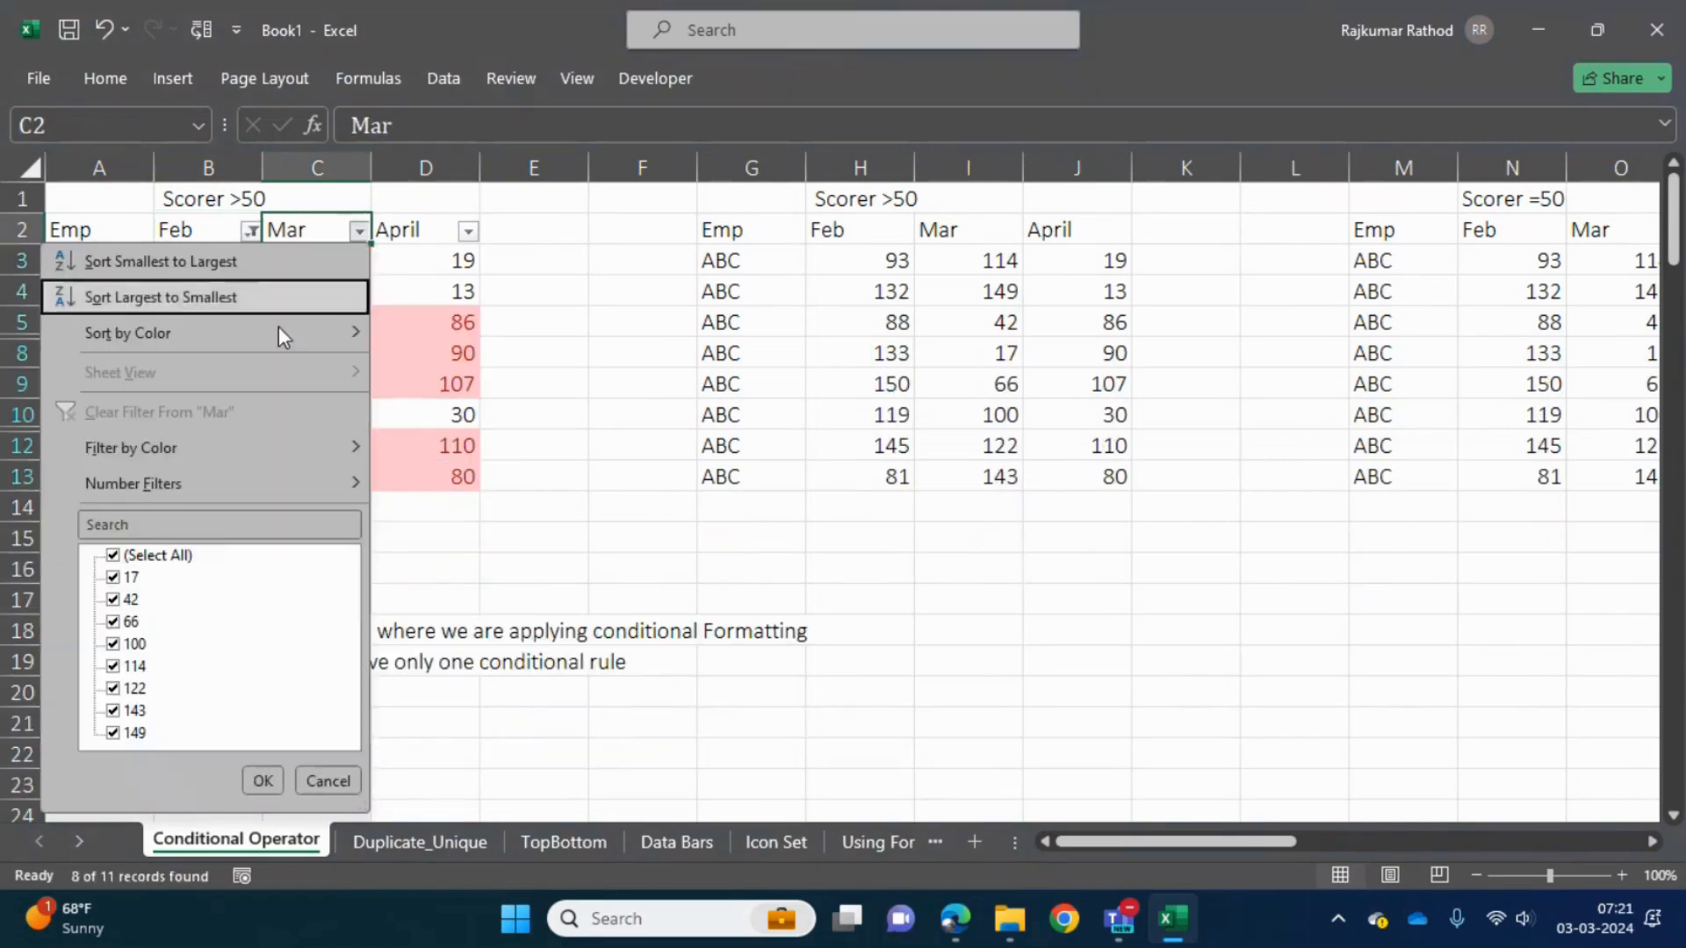
key(Down)
key(Down)
key(Down)
key(Down)
key(Down)
key(Right)
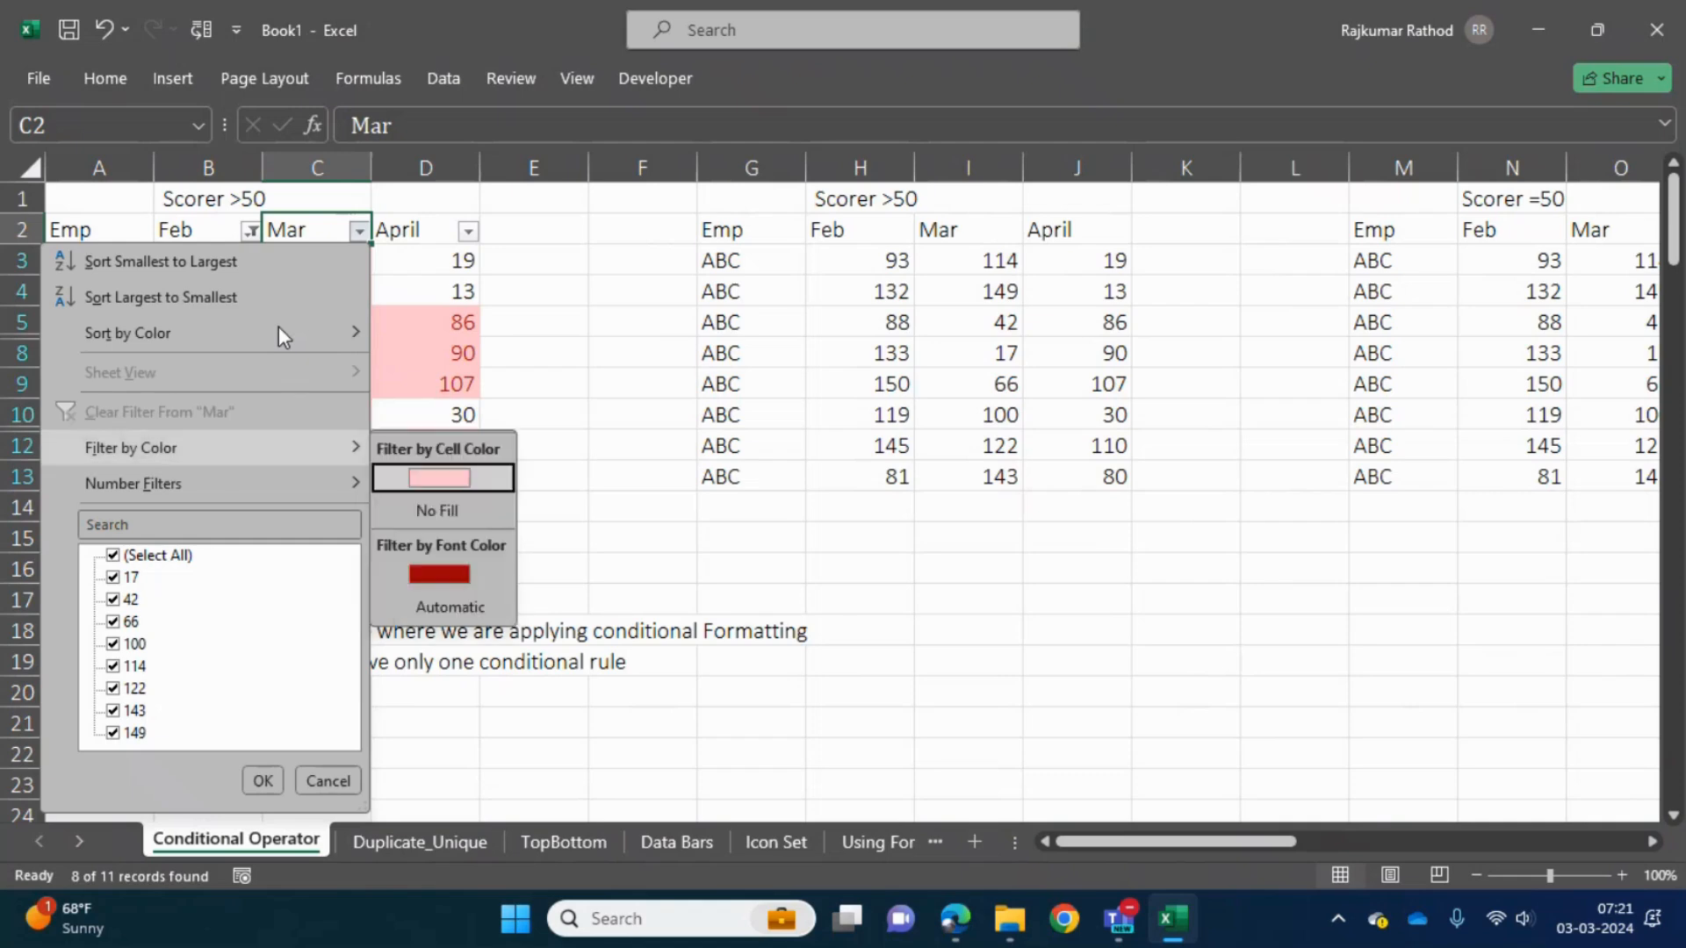
key(Return)
- Filter the April column of the first table by the light red cell color
key(Right)
key(alt+Down)
key(Down)
key(Down)
key(Down)
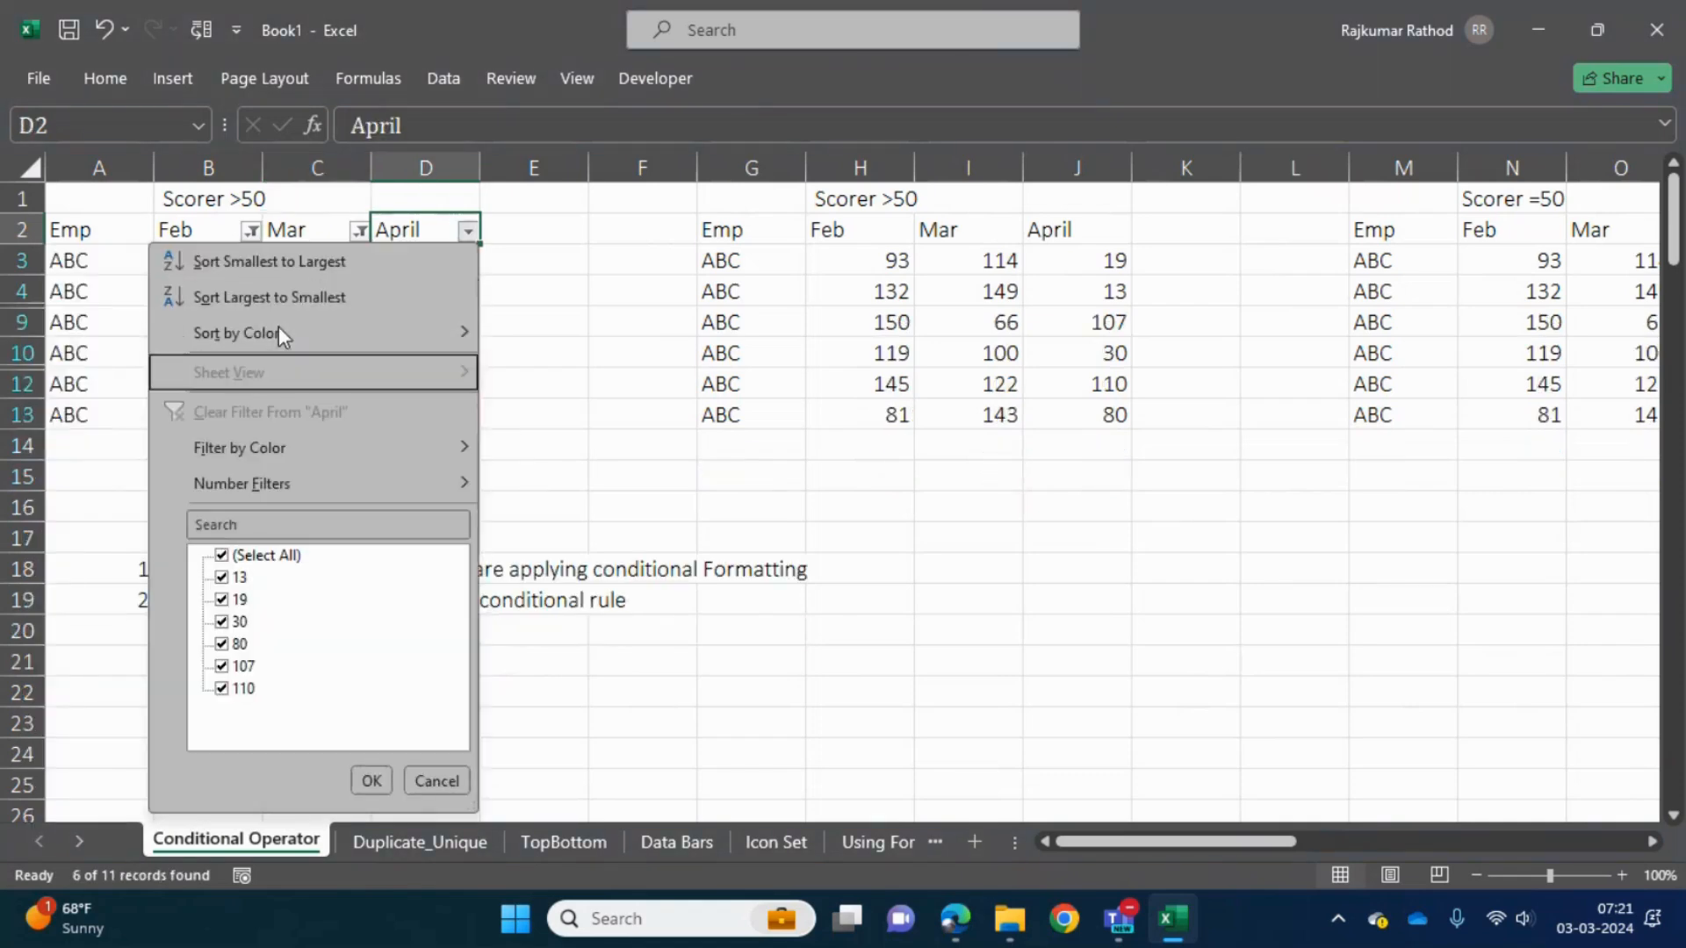
key(Down)
key(Right)
key(Return)
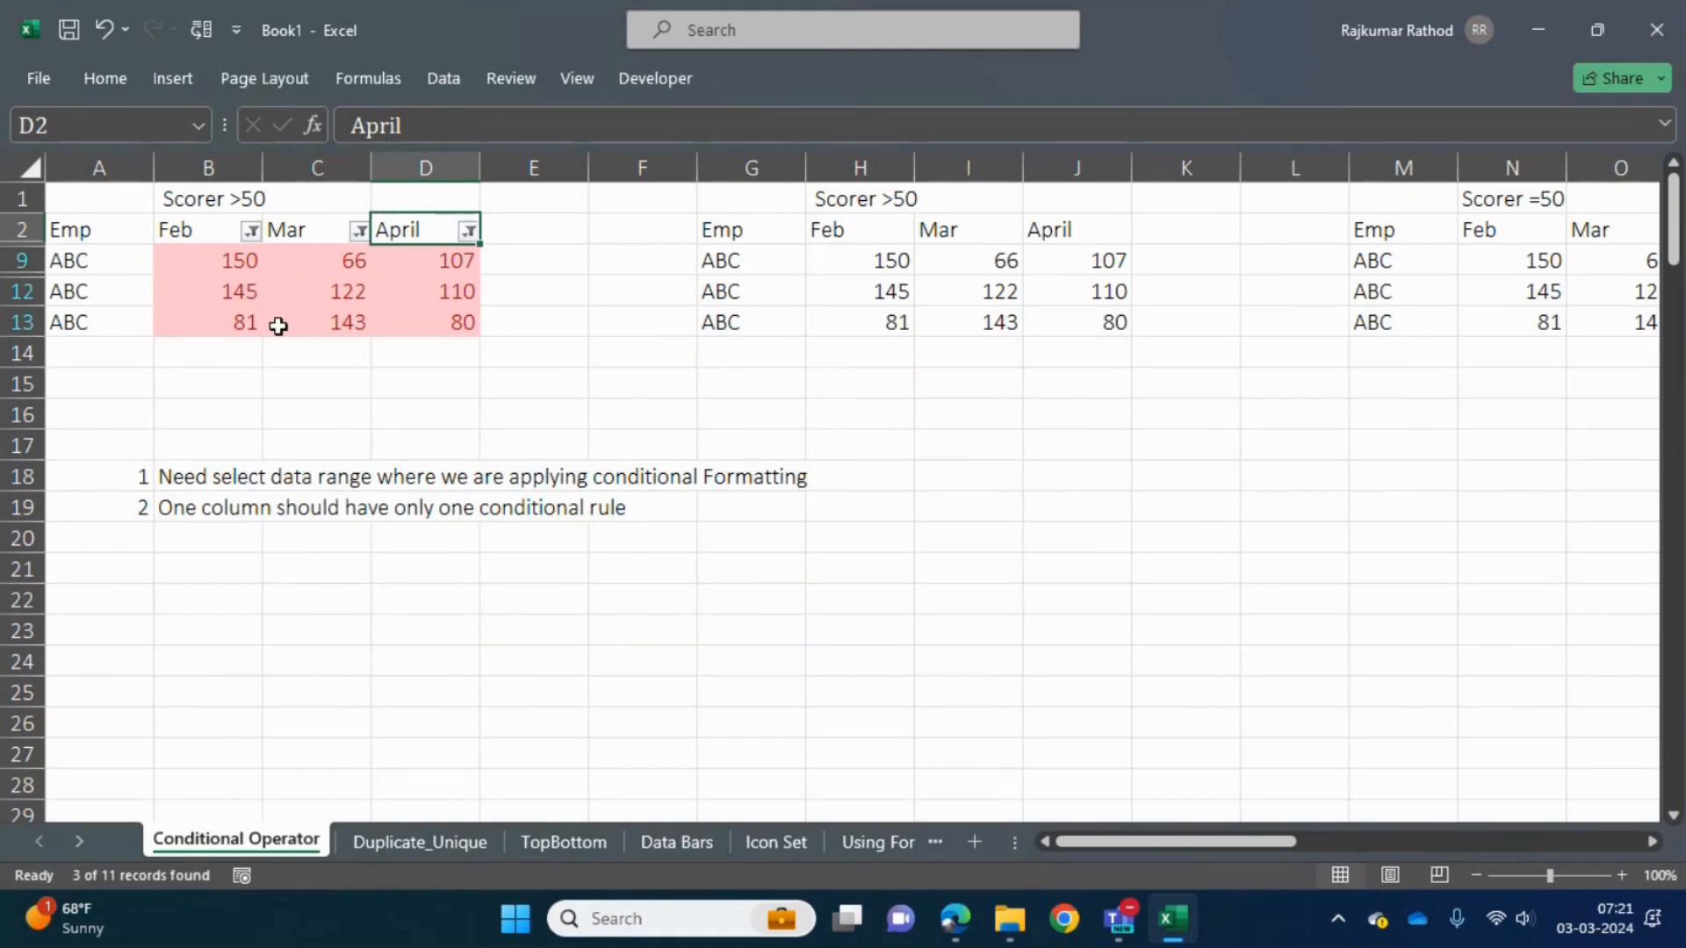
- Reset the first table's filters and filter only the Feb column by the light red cell color
key(ctrl+shift+l)
key(Left)
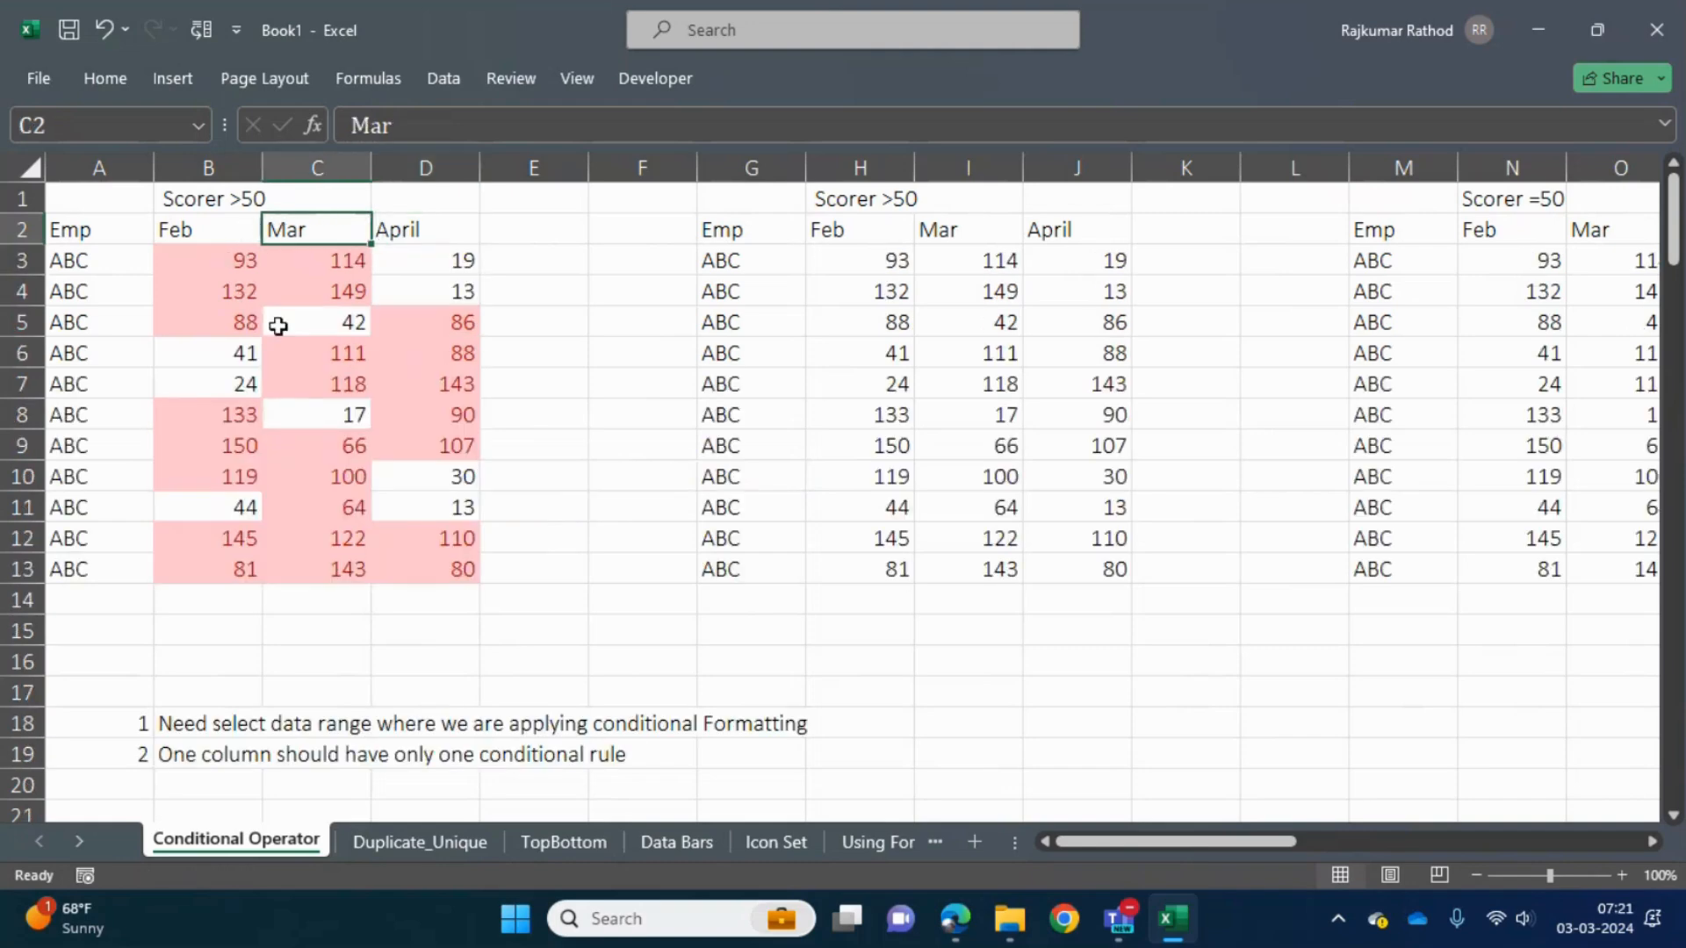
key(Left)
key(ctrl+shift+l)
key(alt+Down)
key(Down)
key(Down)
key(Down)
key(Down)
key(Down)
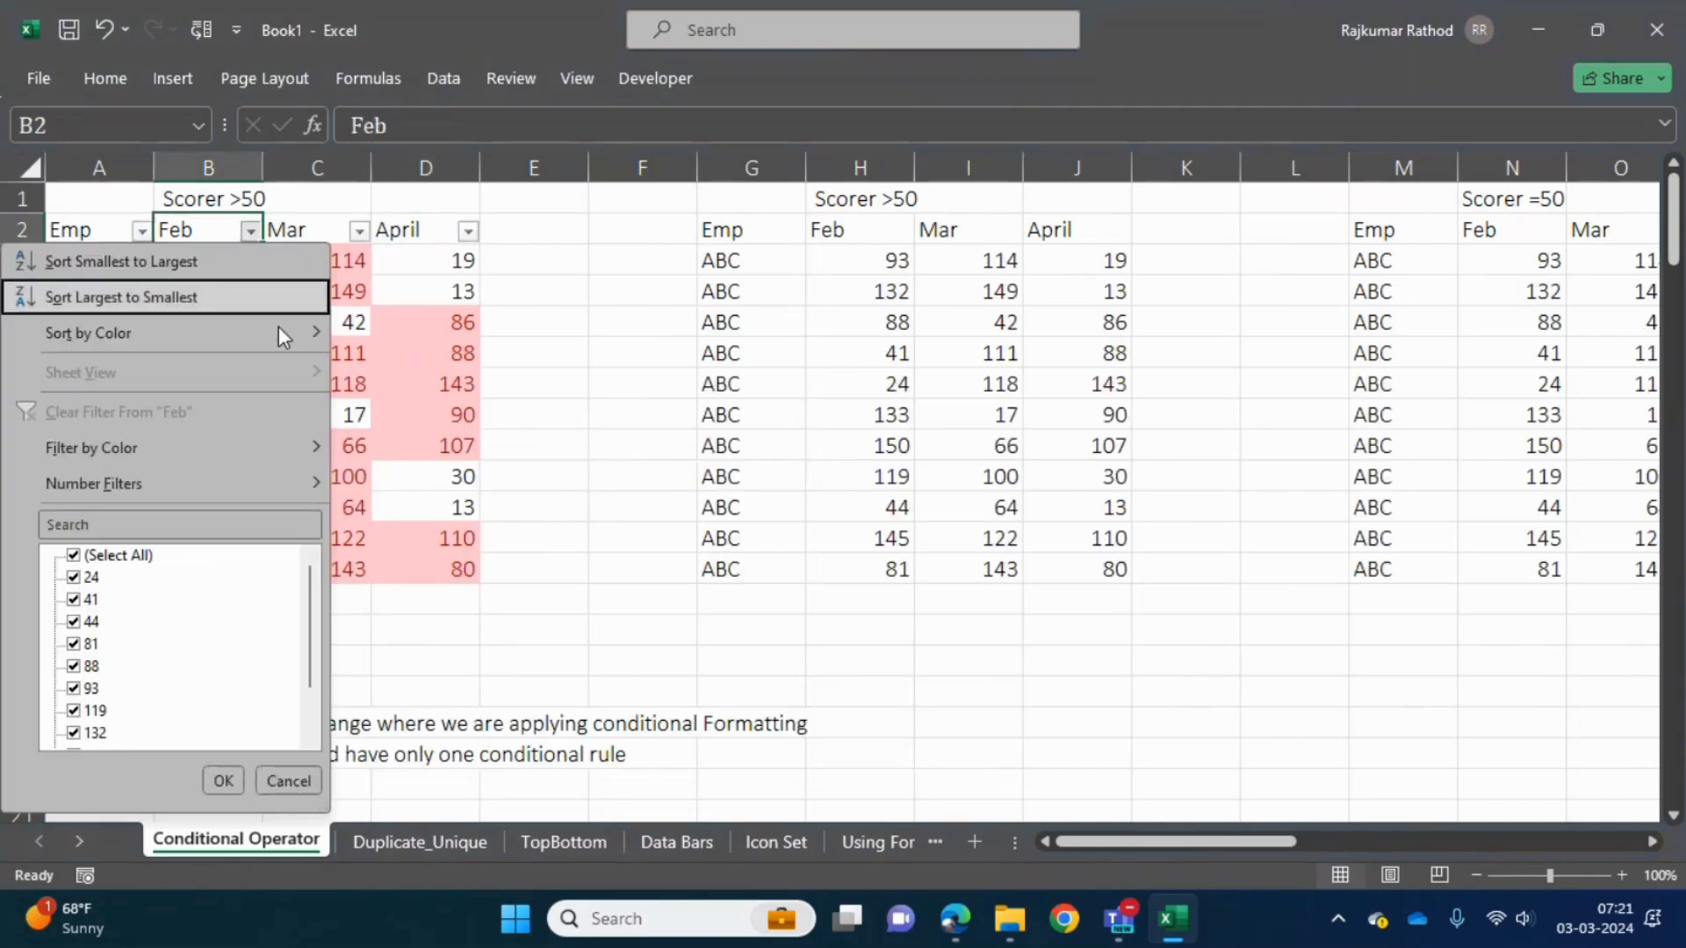
key(Right)
key(Return)
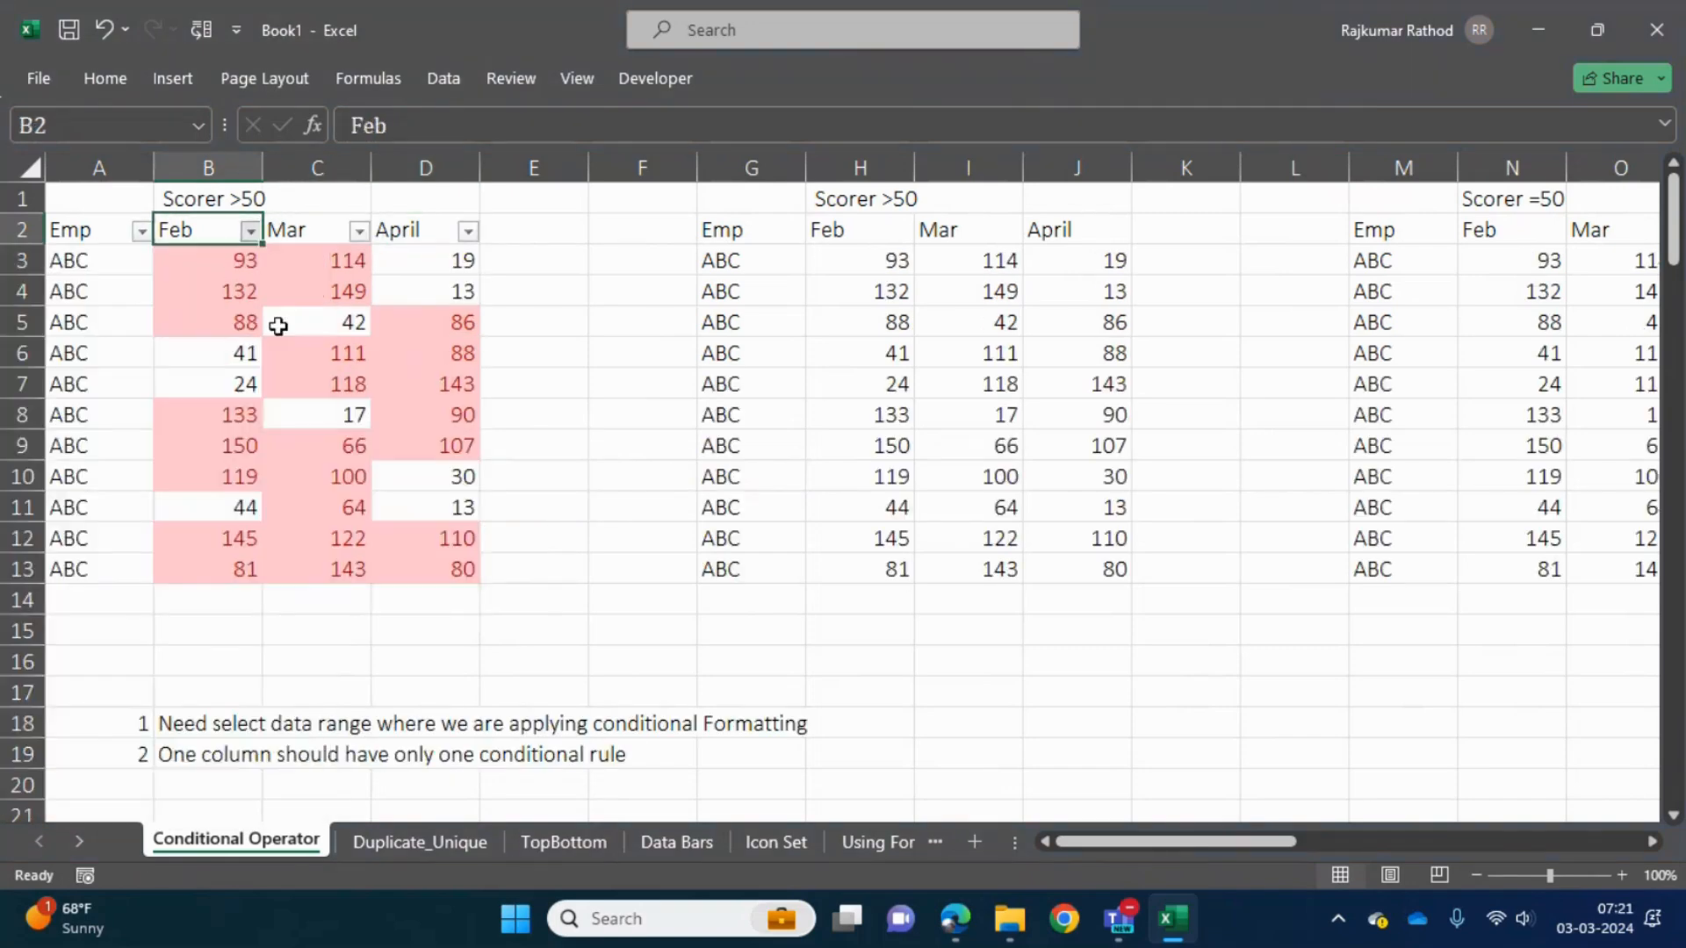
- Select the filtered Feb scores in the first table, and extend the selection to include their header
key(Down)
key(shift+Down)
key(shift+Down)
key(shift+Down)
key(shift+Down)
key(shift+Down)
key(shift+Down)
key(shift+Down)
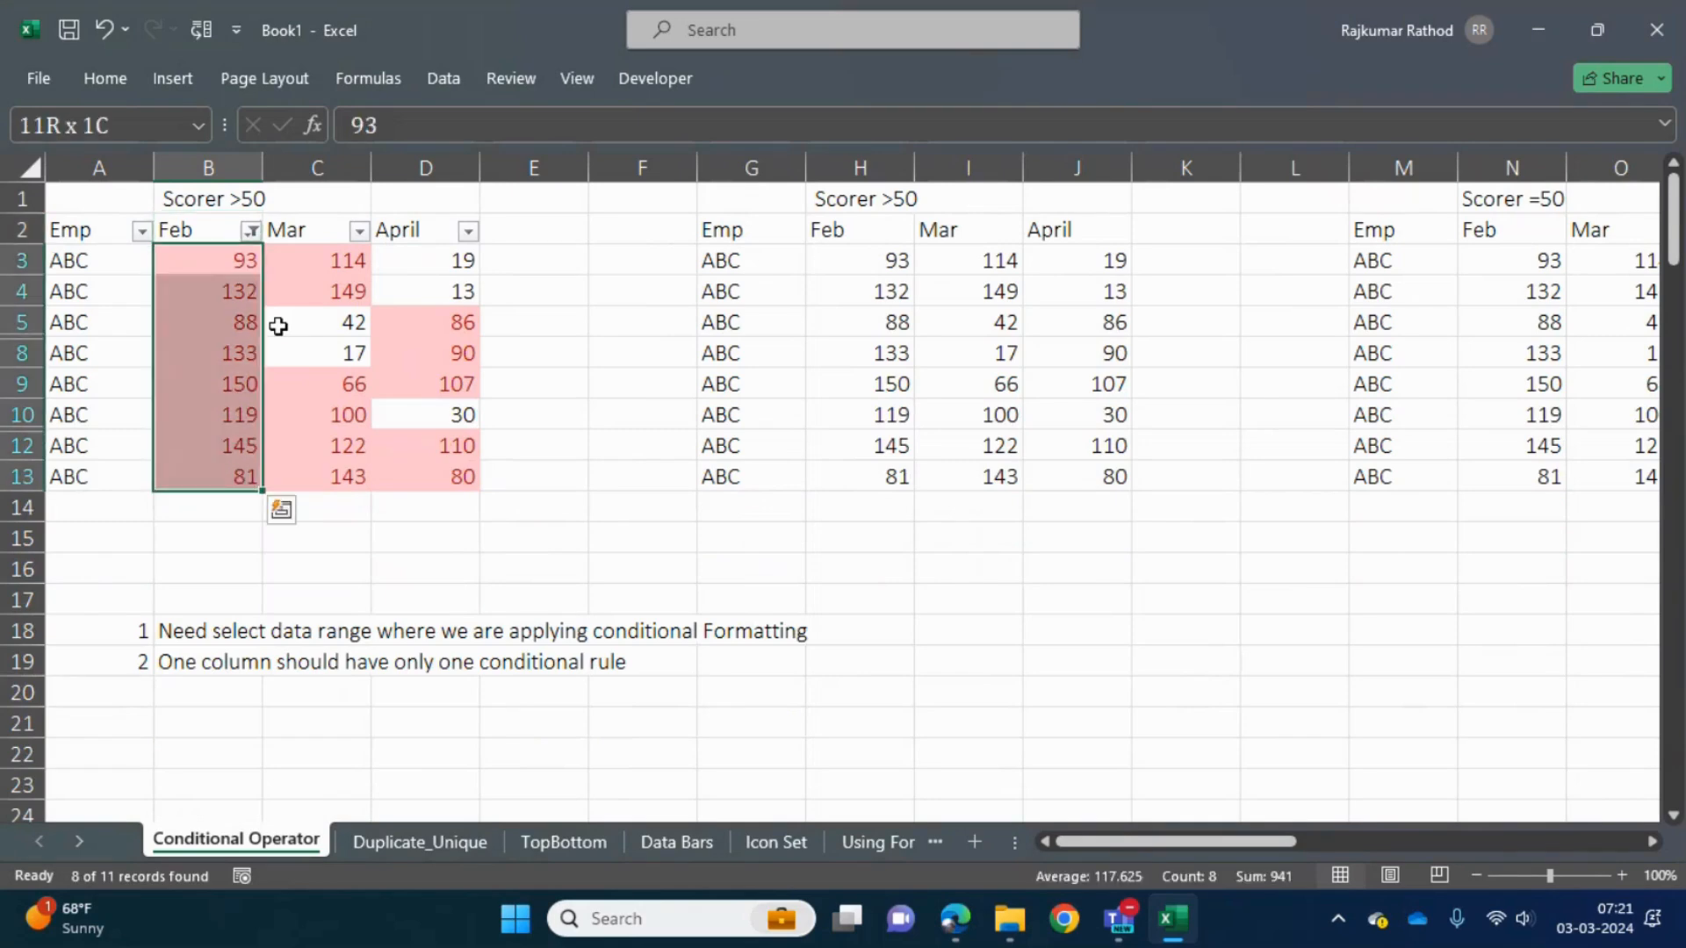
key(Up)
key(shift+Down)
key(shift+Down)
key(shift+Down)
key(shift+Down)
key(shift+Down)
key(shift+Down)
key(shift+Down)
key(shift+Down)
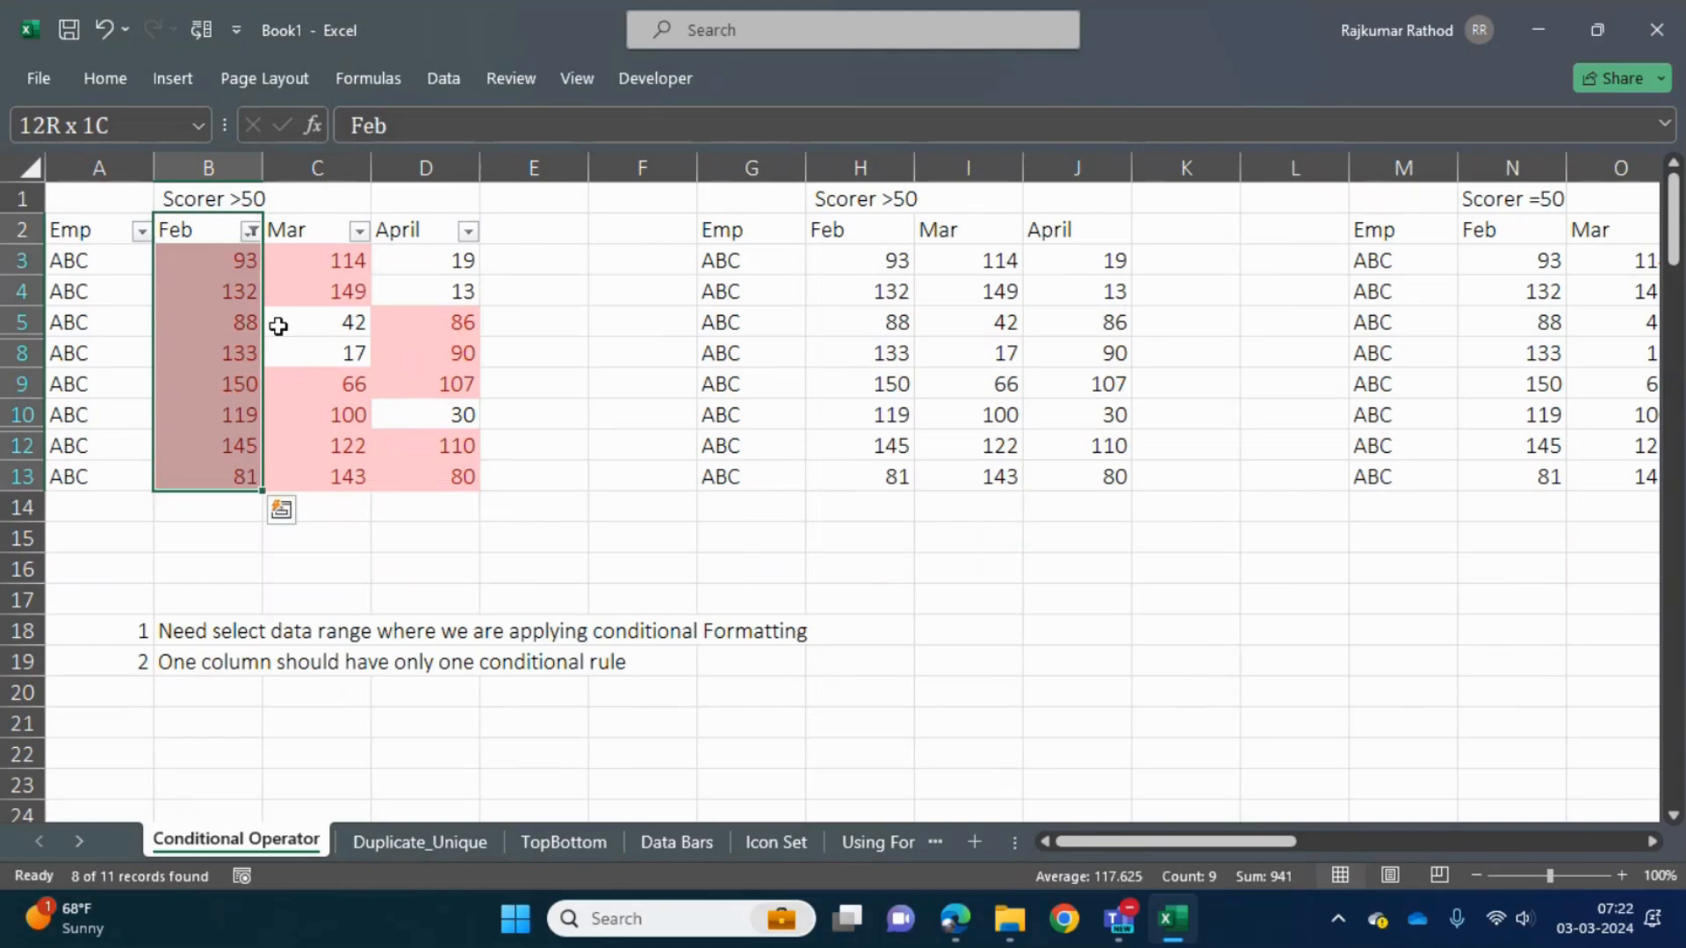
- Copy the filtered Emp and Feb columns of the first table, including their headers
key(Left)
key(ctrl+shift+Right)
key(shift+Left)
key(shift+Left)
key(shift+Left)
key(shift+Right)
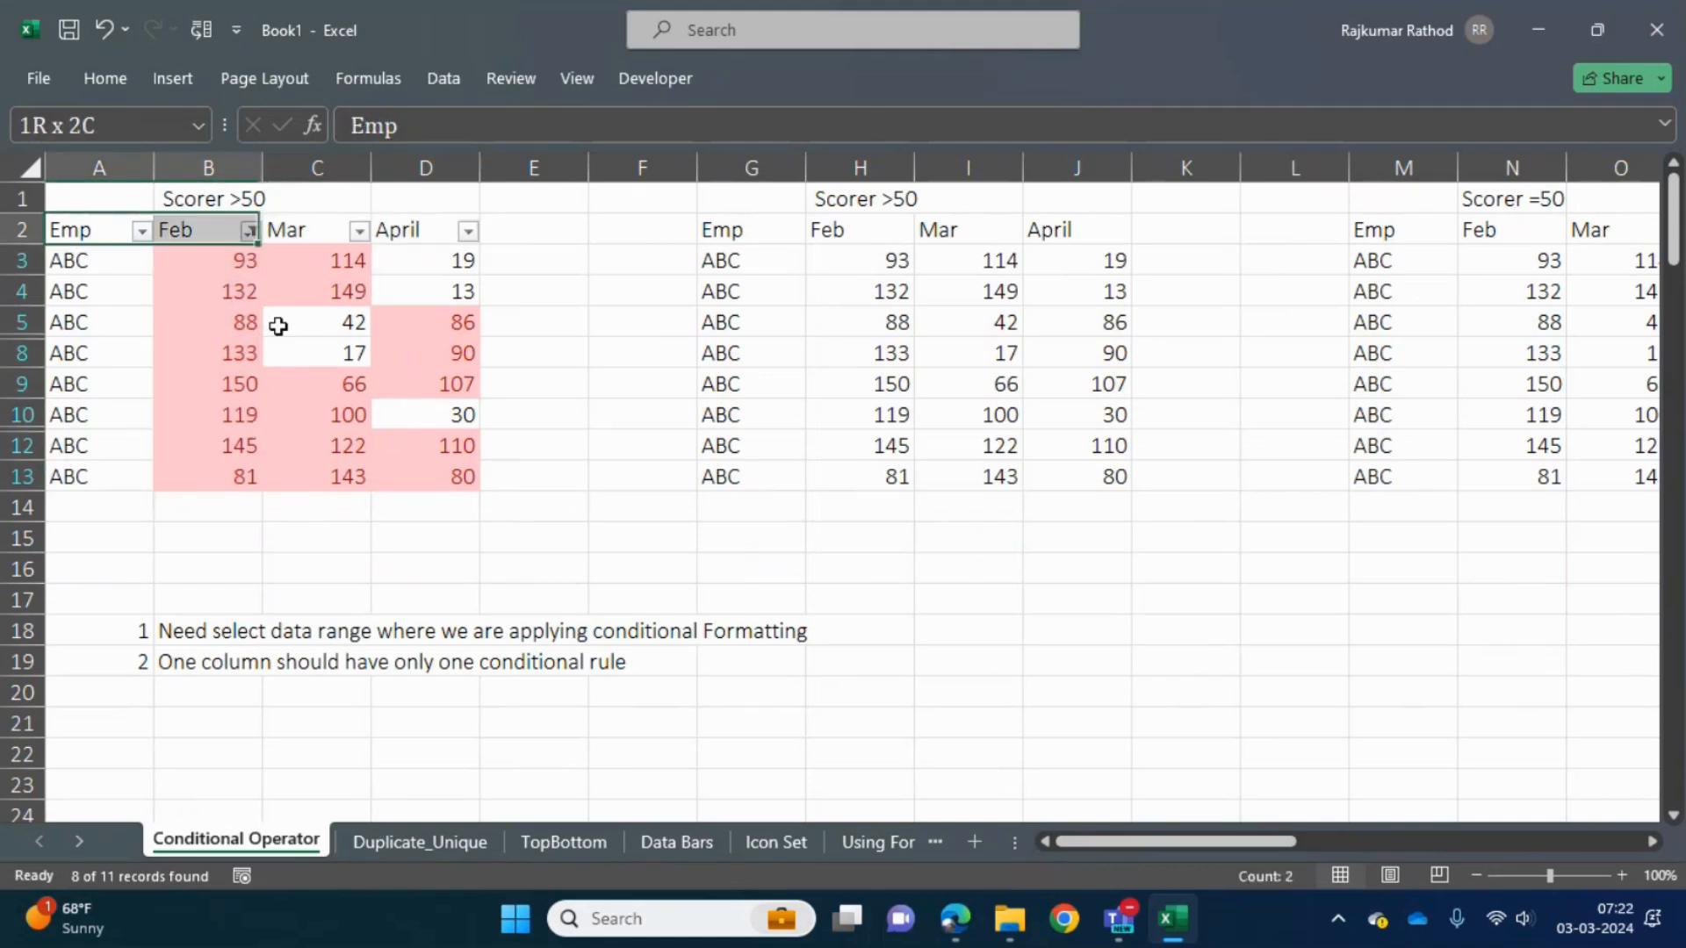
key(ctrl+shift+Down)
key(ctrl+c)
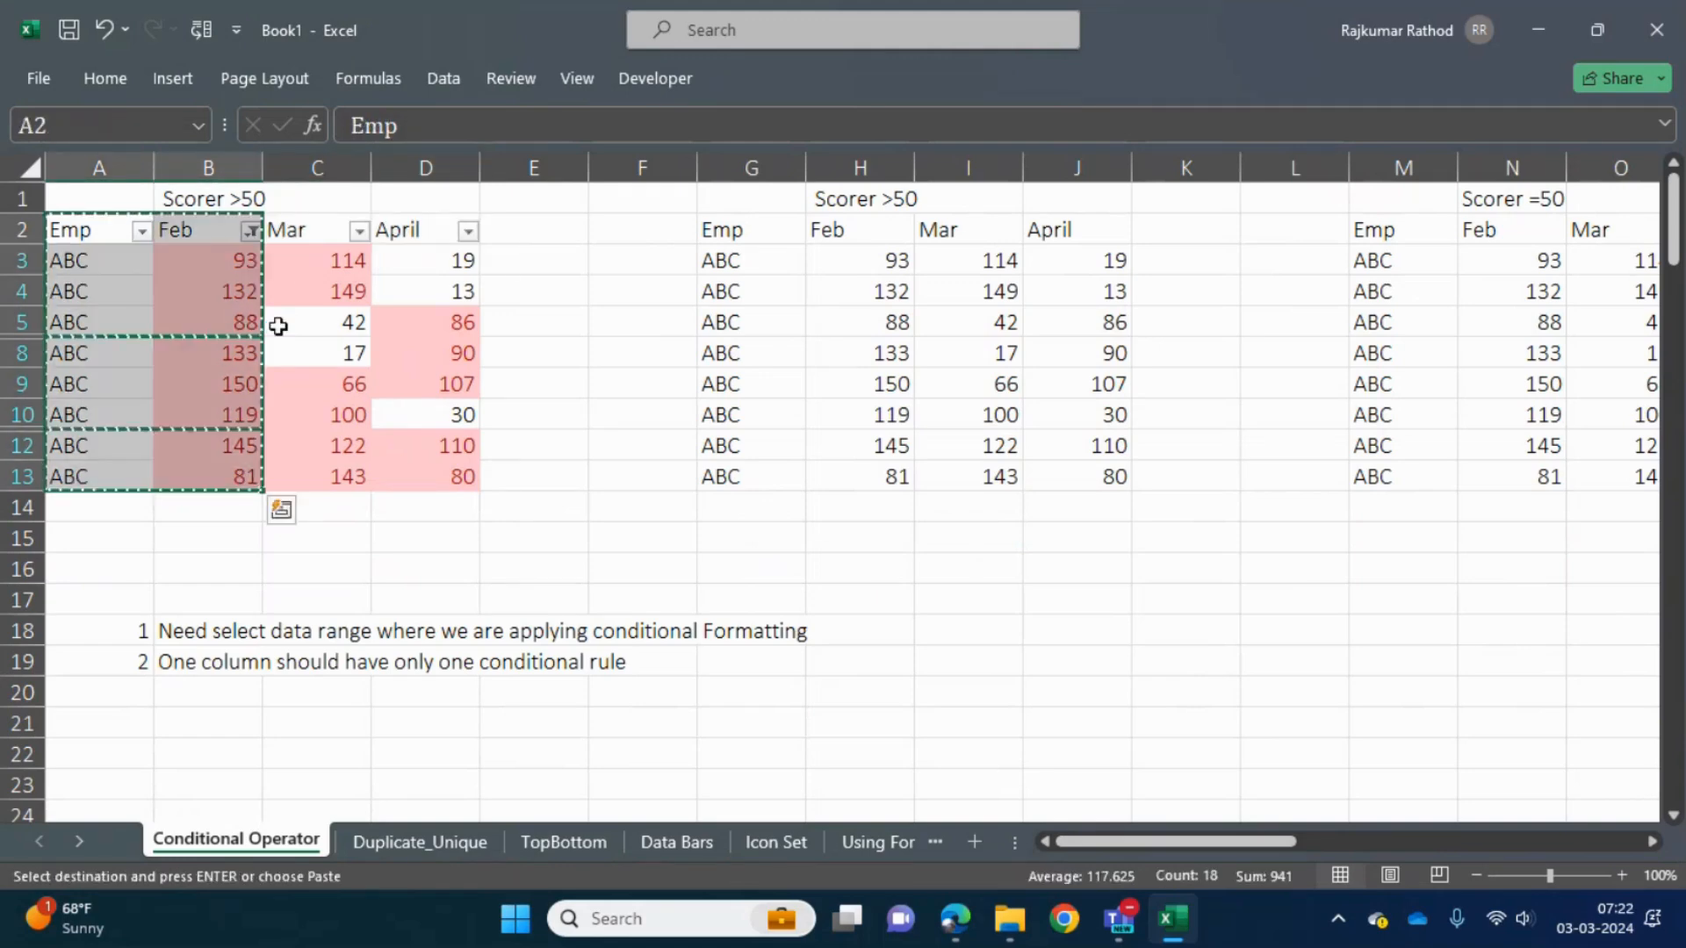
key(Right)
key(Right)
key(Right)
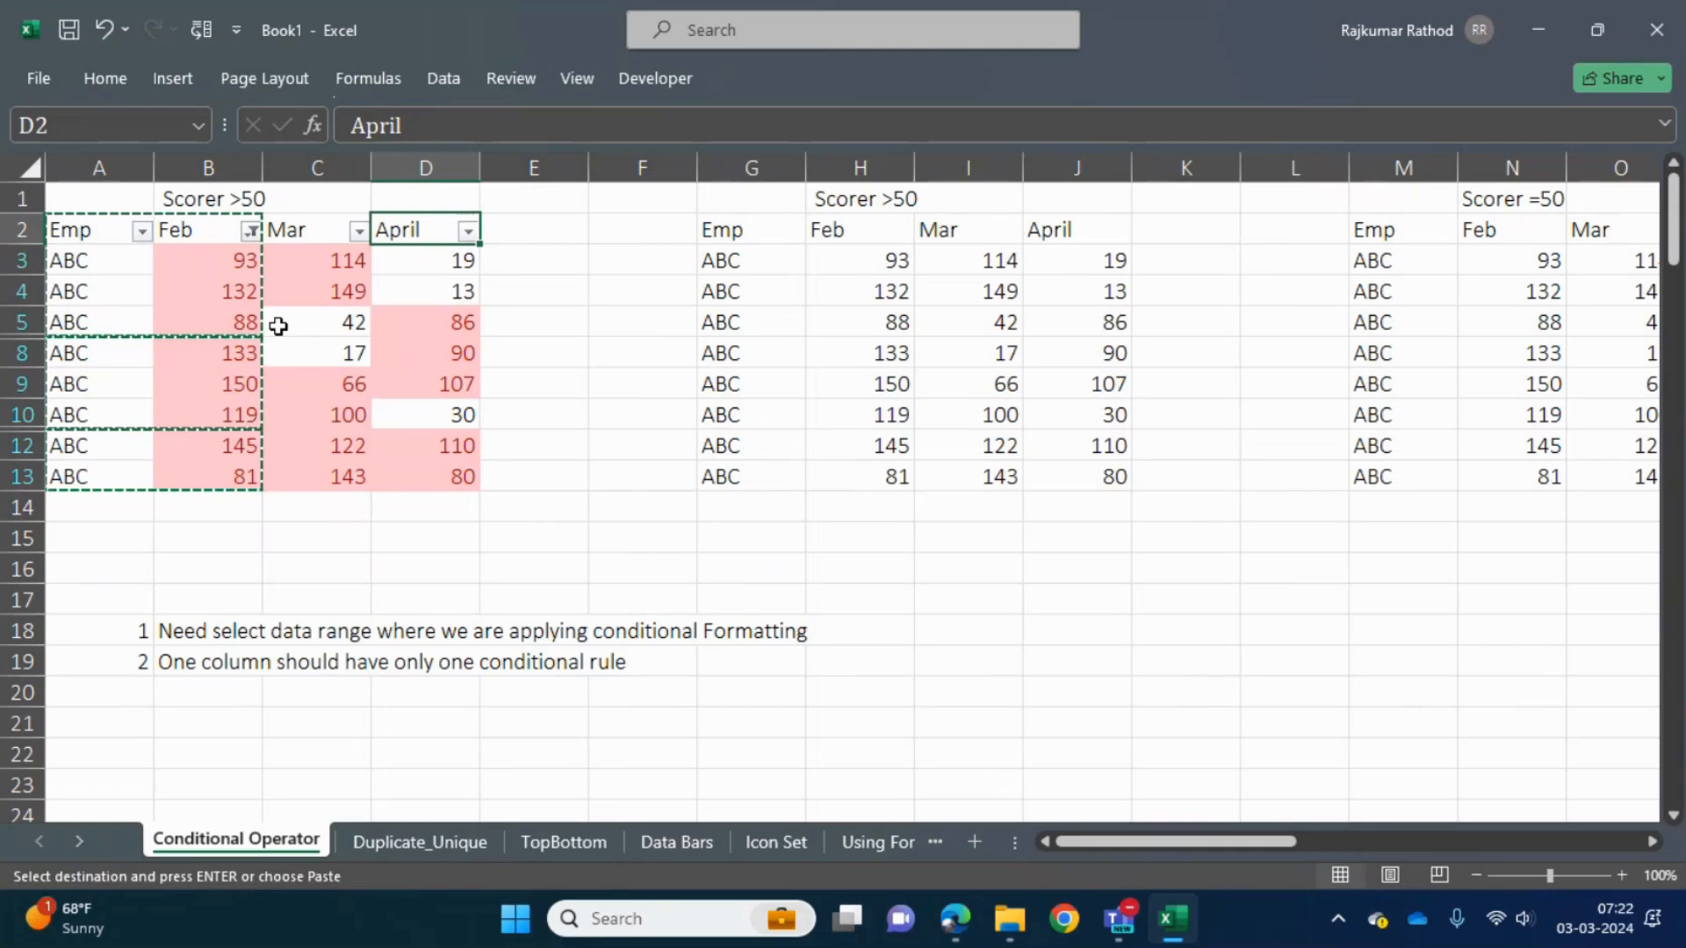
- Undo the Feb color filter and cancel the pending copy
key(ctrl+z)
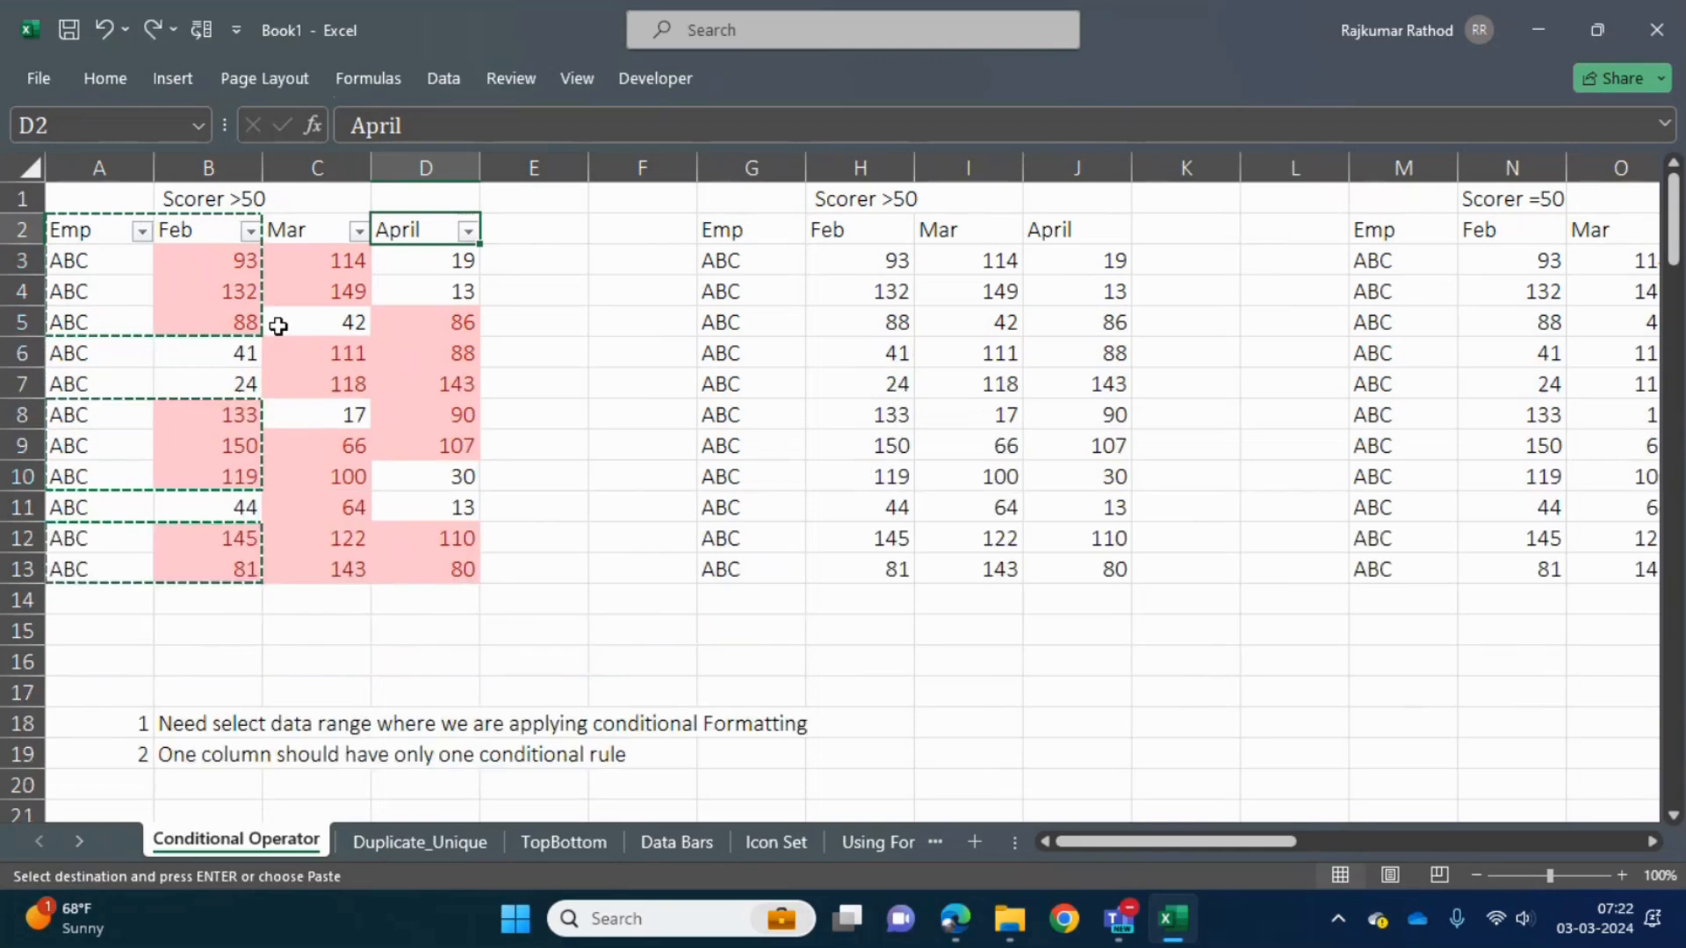
key(Left)
key(Escape)
key(Left)
key(Right)
- Filter the Mar column by the light red cell color while leaving Feb and April unfiltered
key(alt+Down)
key(Down)
key(Down)
key(Down)
key(Down)
key(Down)
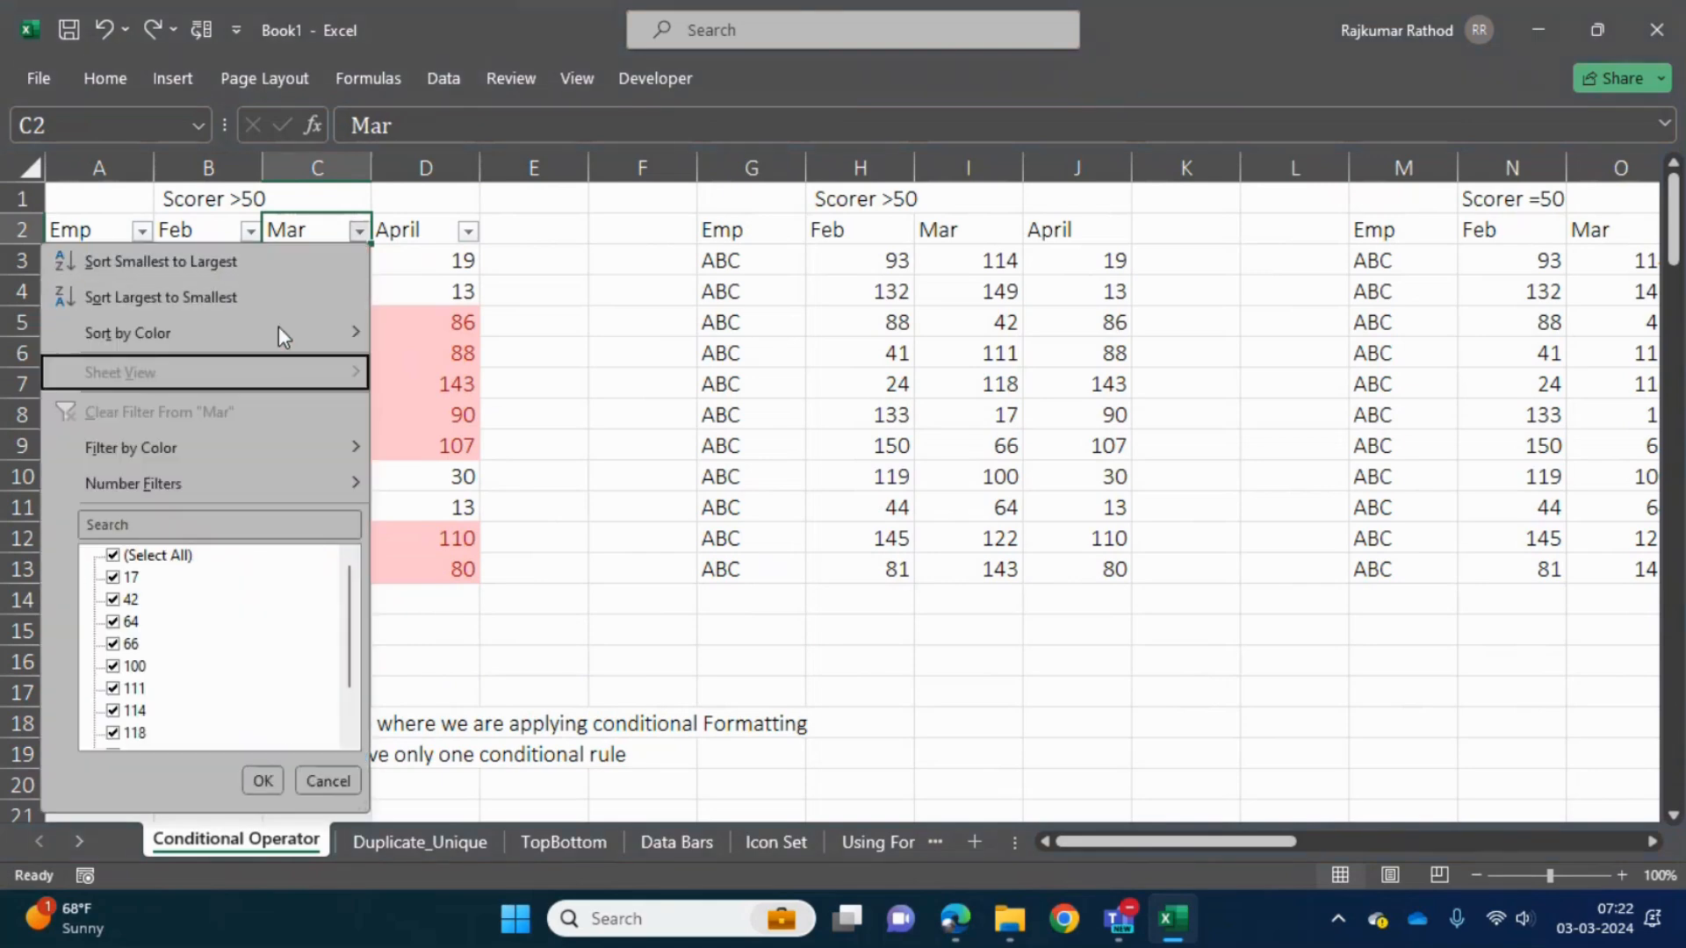
key(Right)
key(Return)
- Select the filtered Emp, Feb and Mar rows below the headers, and remove the filters from the first table
key(Down)
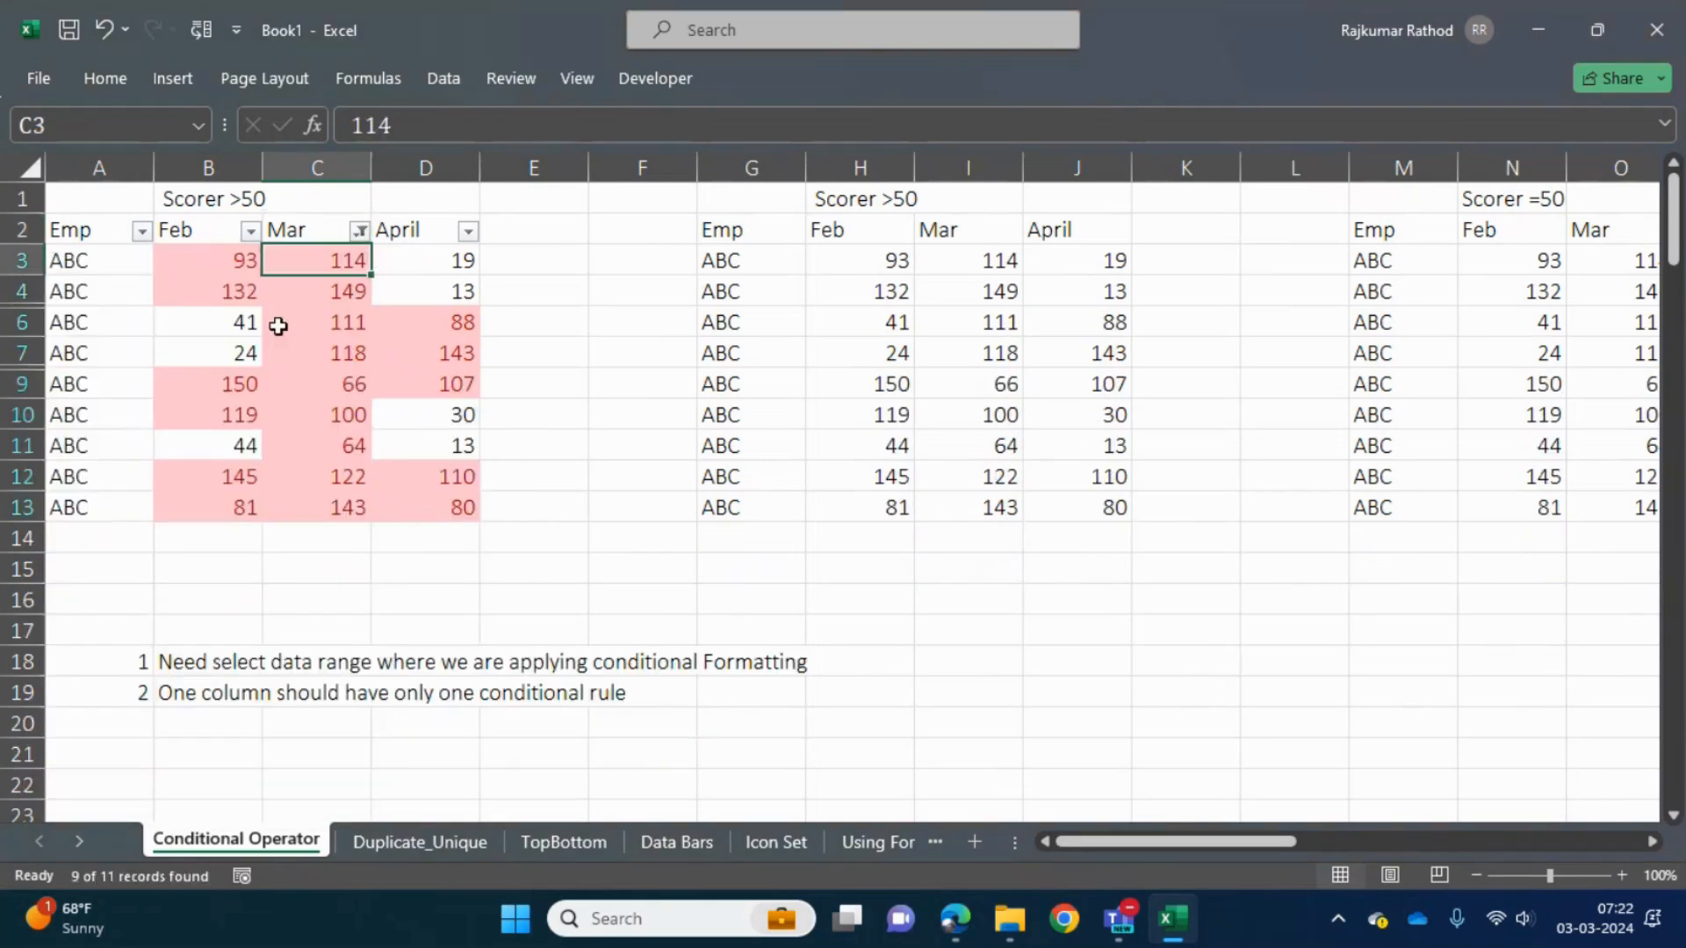
key(ctrl+shift+Down)
key(shift+Left)
key(shift+Left)
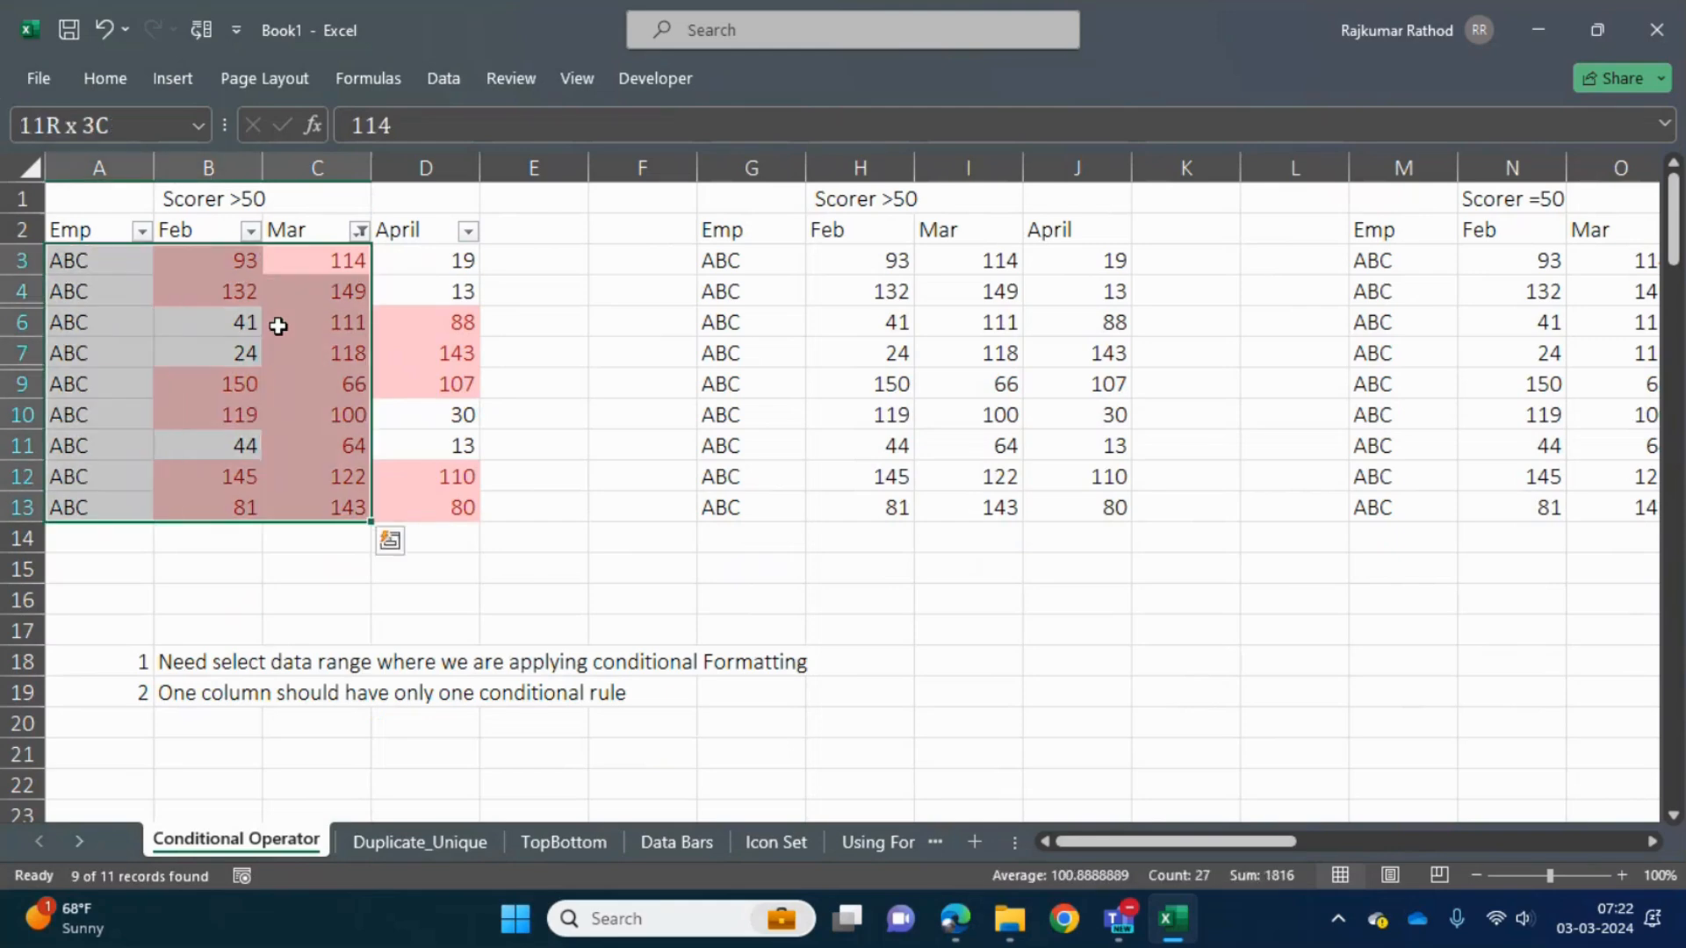
key(ctrl+shift+l)
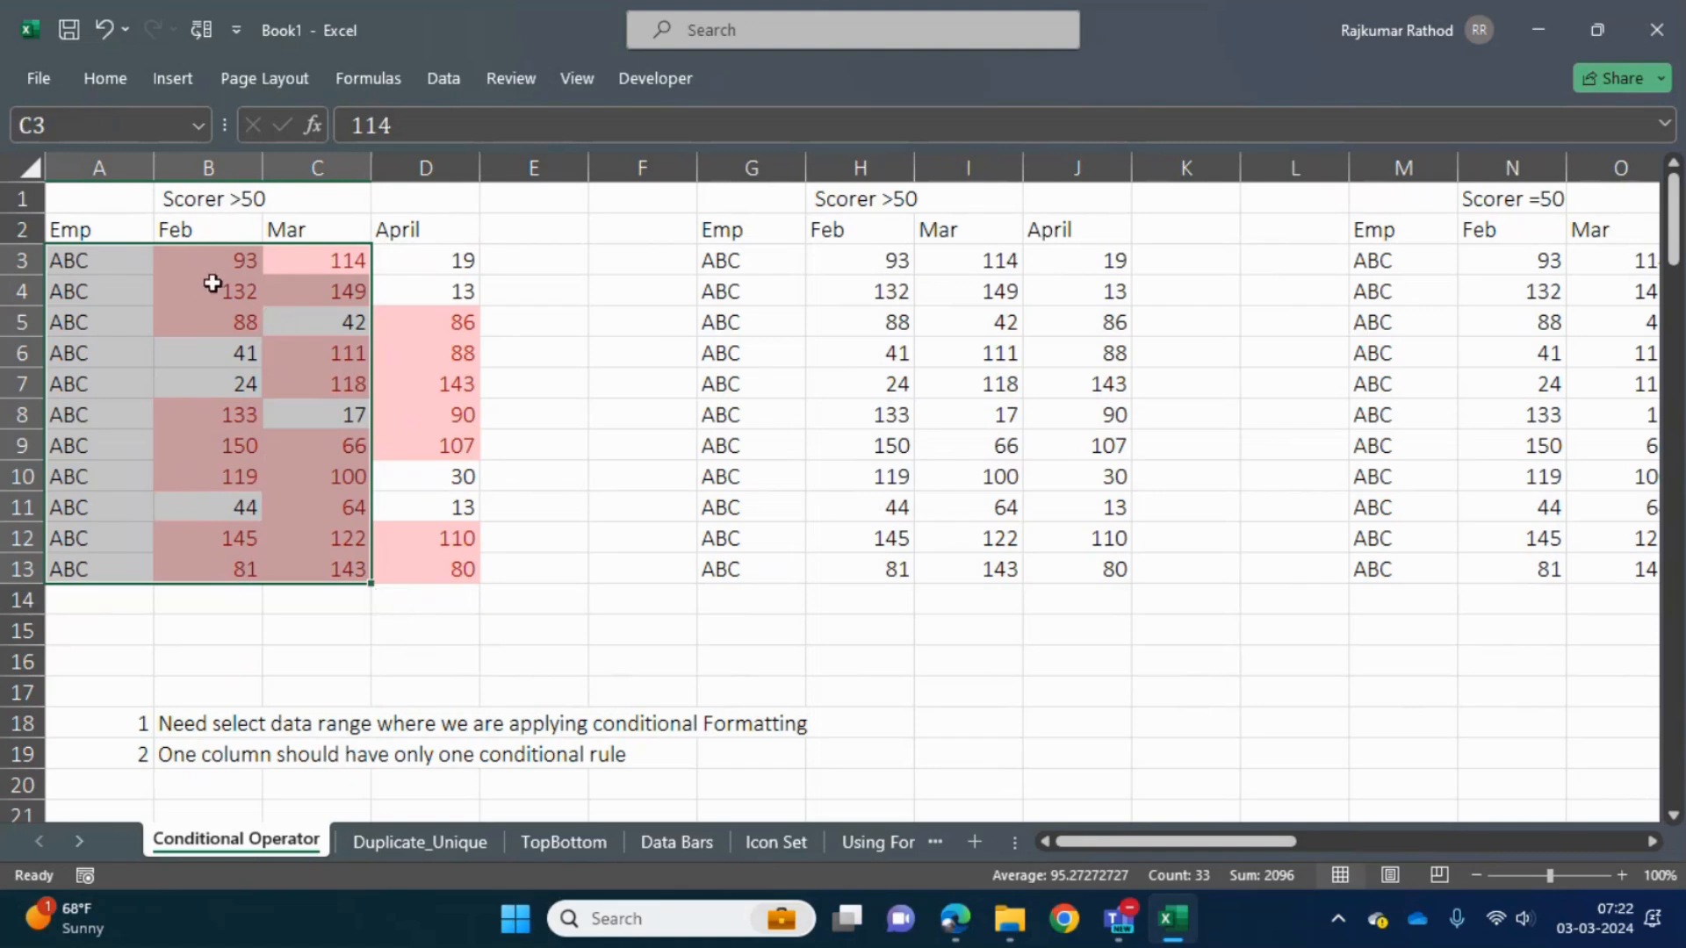
- Select the Feb and Mar headers and parts of the Mar and April scores in turn to compare their highlighting
click(215, 236)
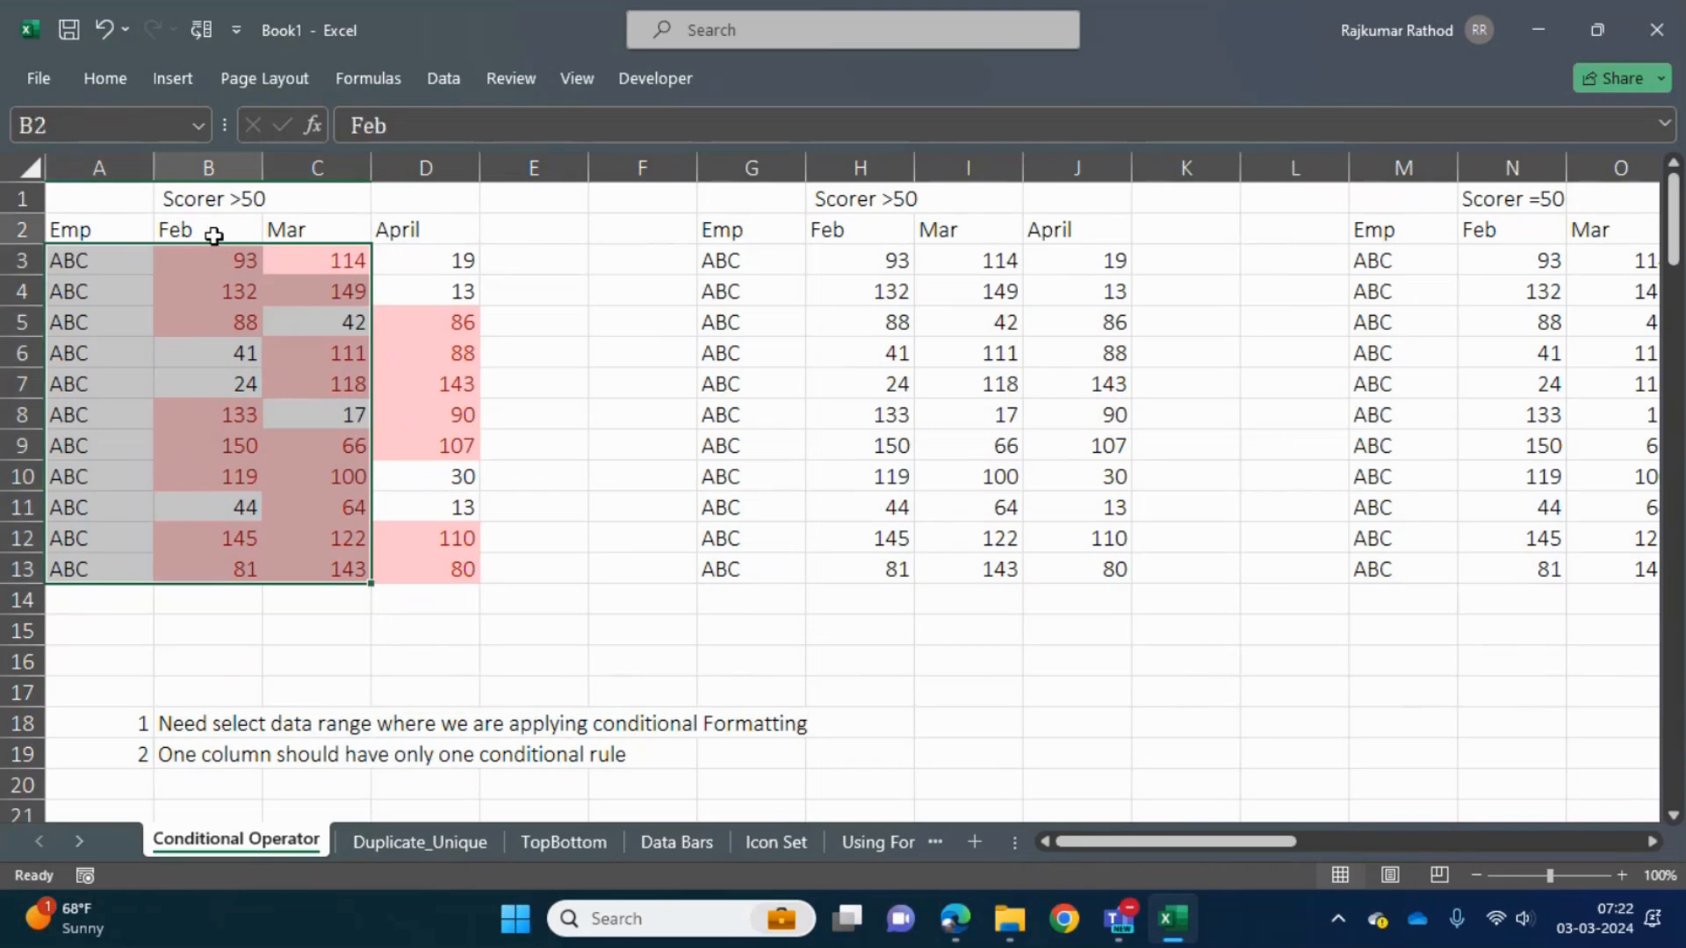
click(327, 232)
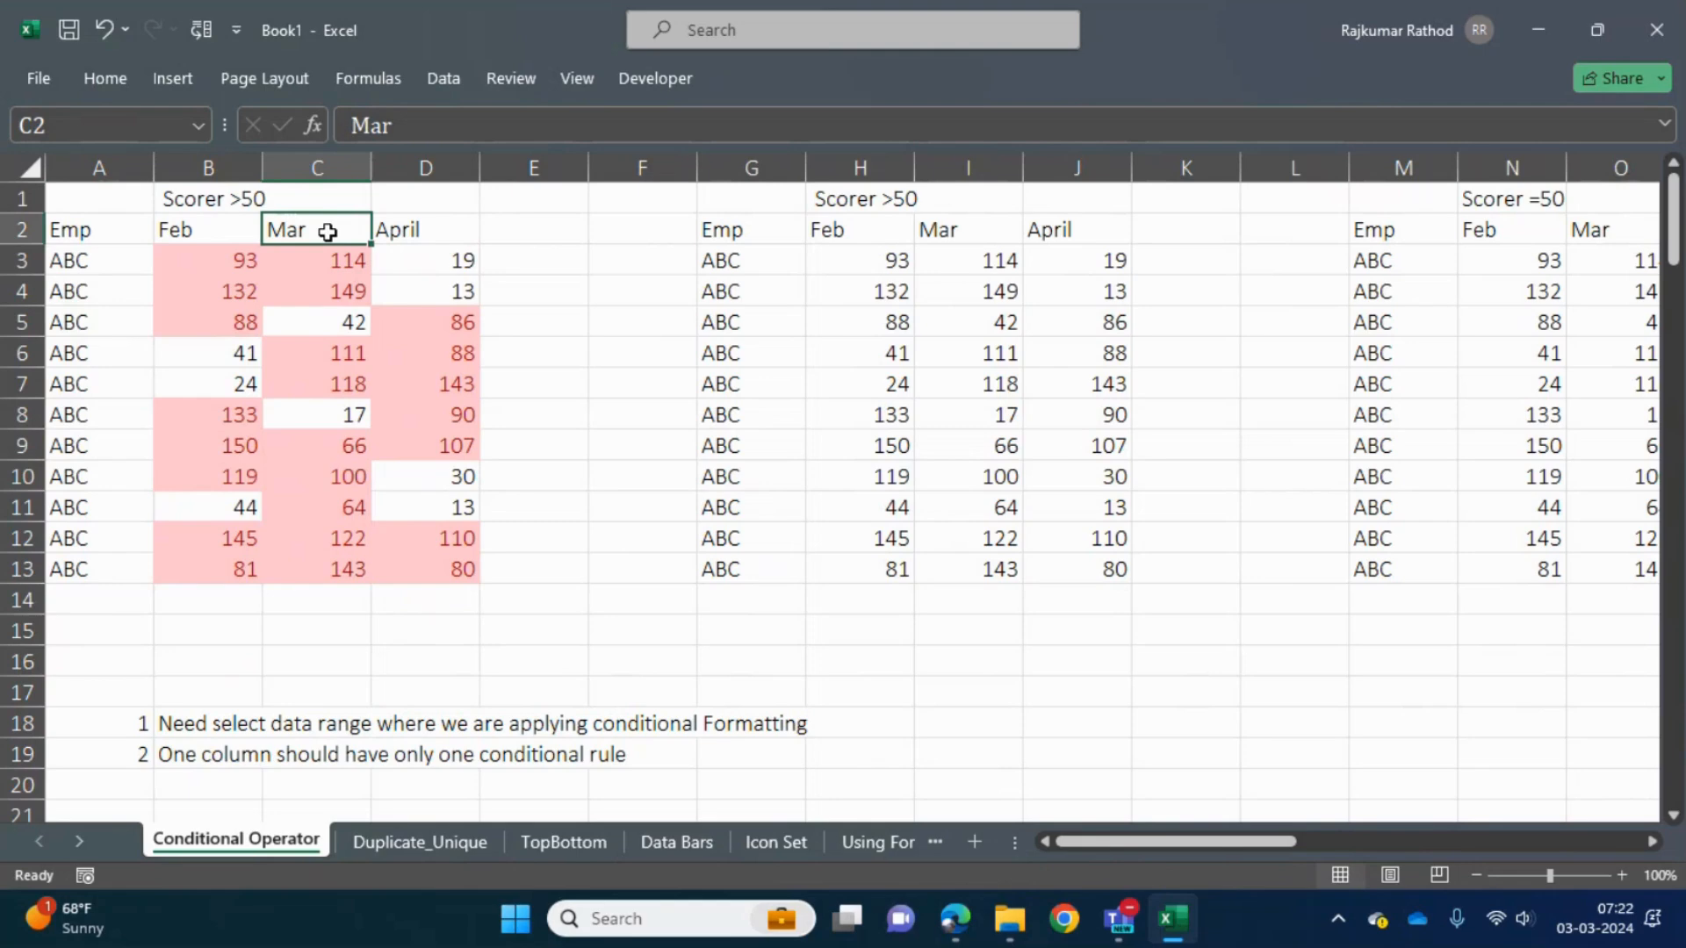
drag(310, 258, 309, 514)
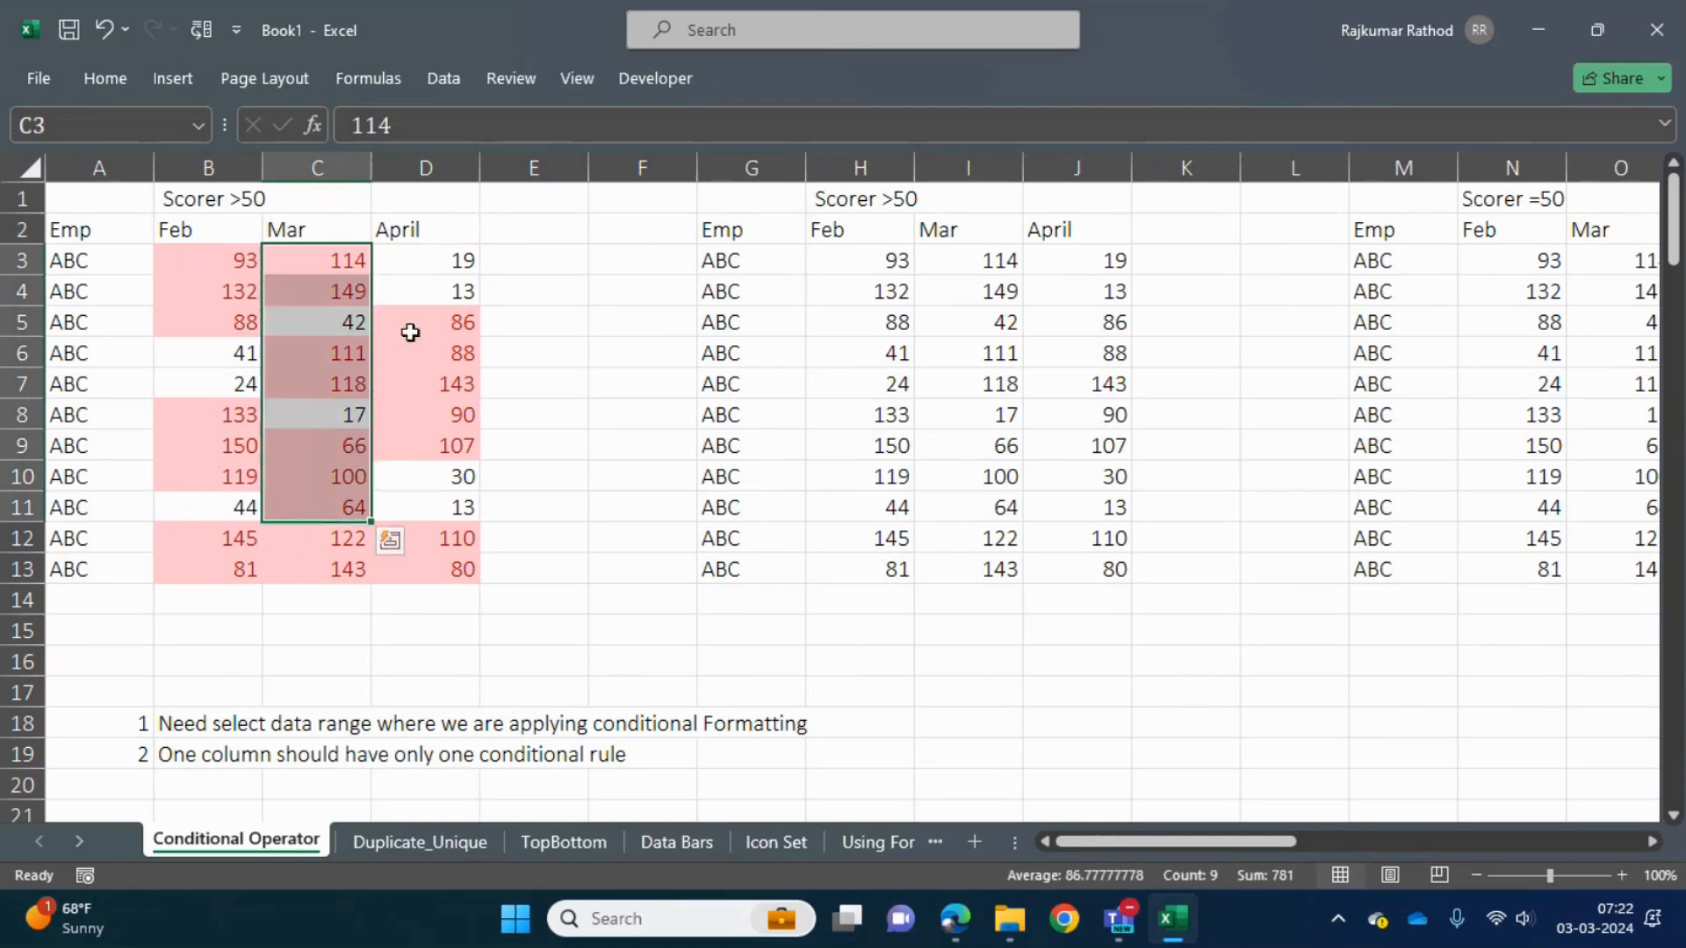
drag(425, 260, 437, 453)
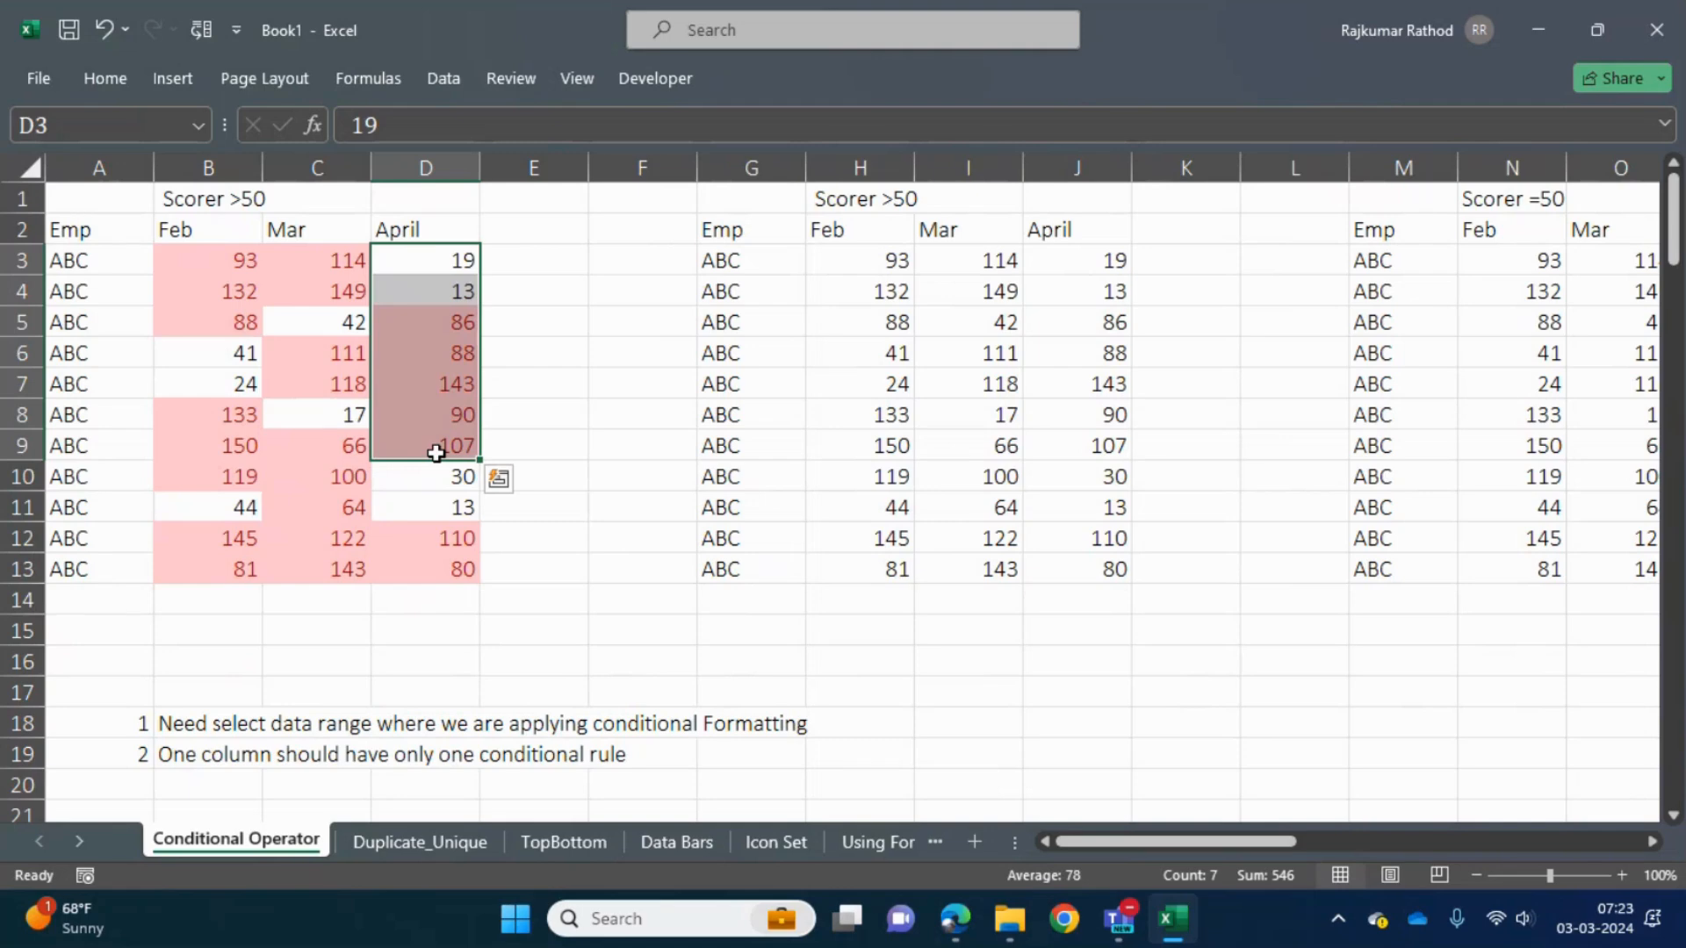
- Look across the remaining score tables, from Scorer <50 candidates through In Between 50 to 100 to the highlighted Score column
key(Right)
key(Right)
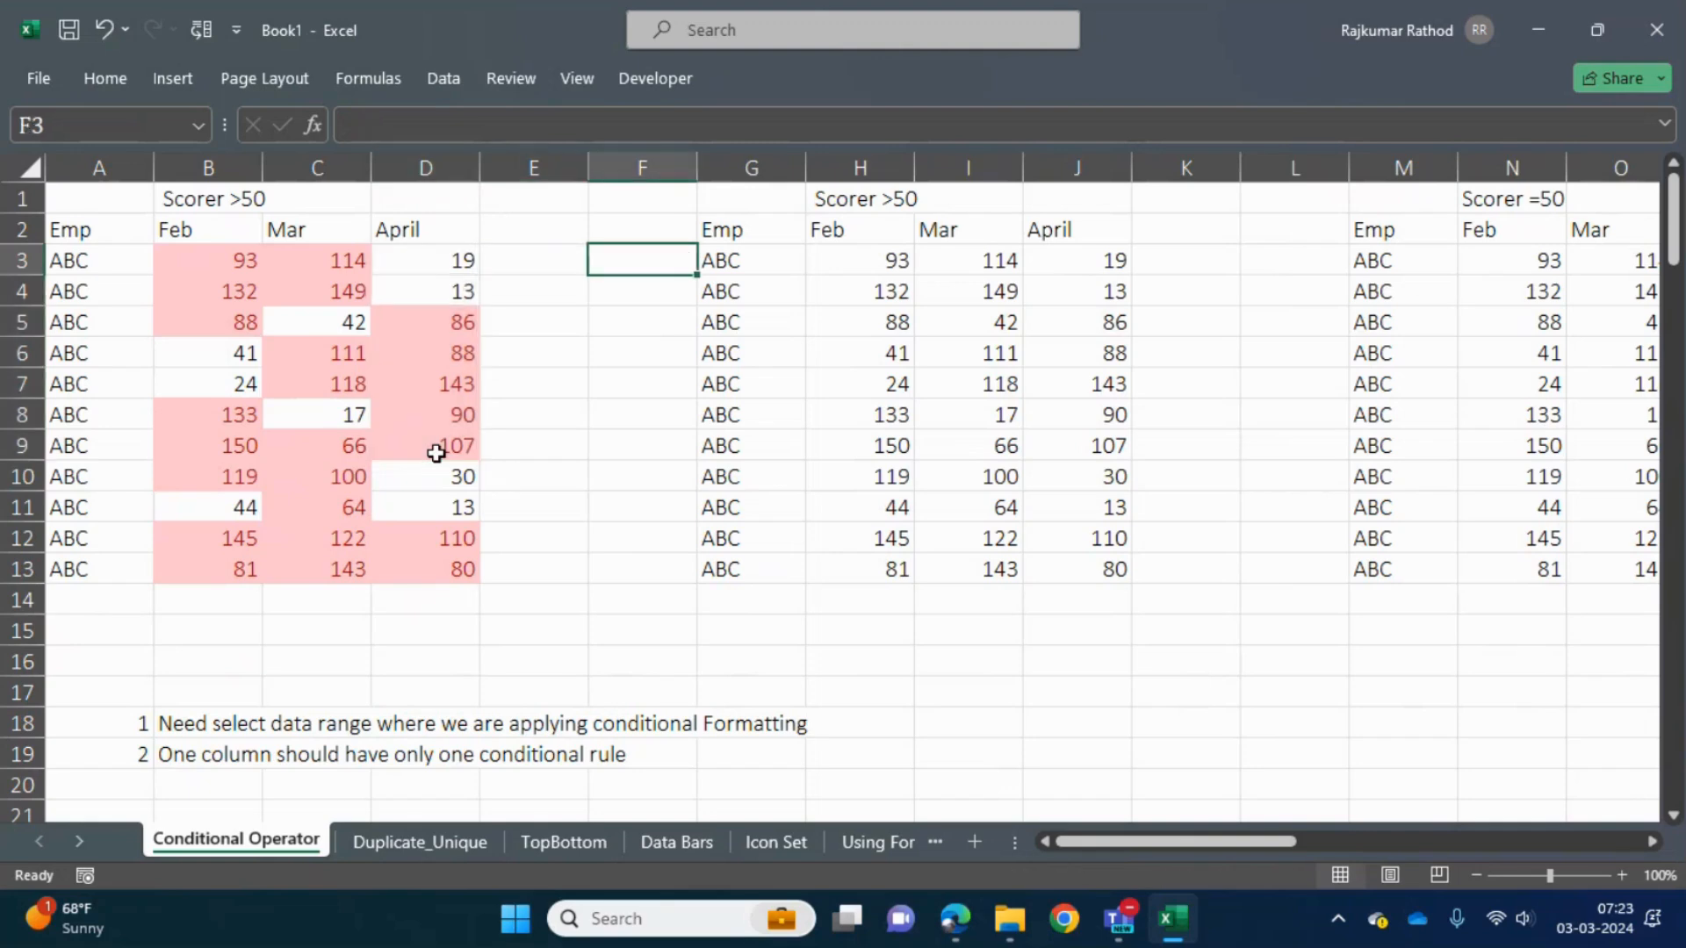
key(Right)
key(Right)
key(Right)
key(Right)
key(Right)
key(Right)
key(Right)
key(Right)
key(Right)
key(Right)
key(Right)
key(Right)
key(Right)
key(Right)
key(Right)
key(Right)
key(Right)
key(Right)
key(Right)
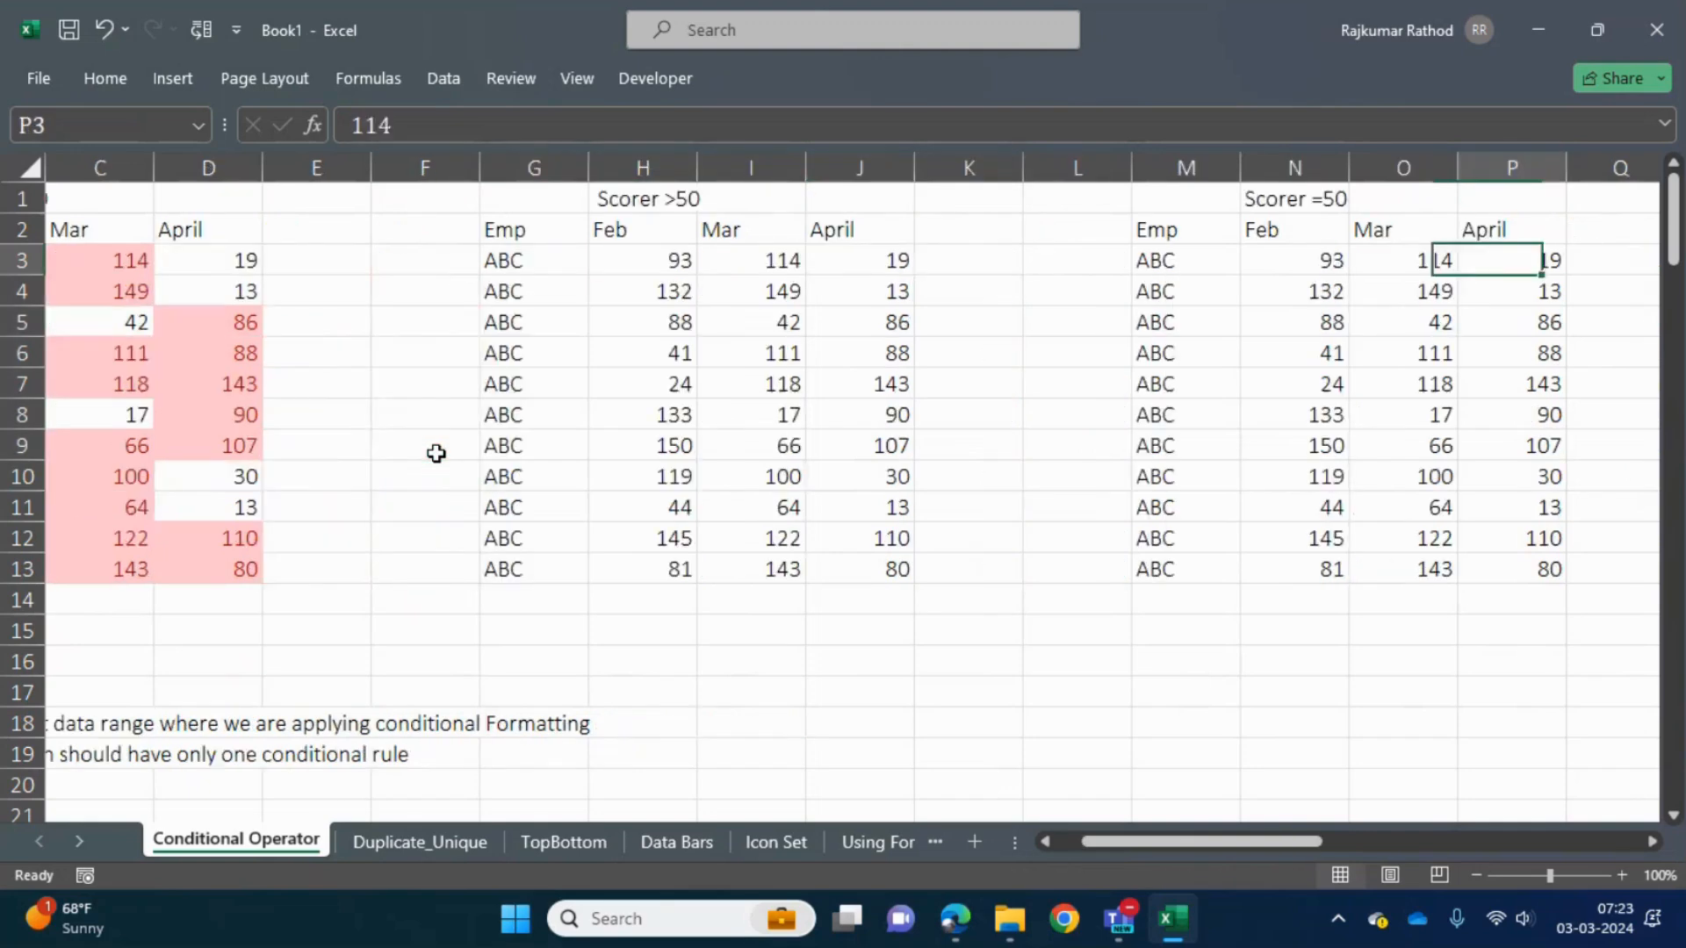
key(Right)
key(Right)
key(Right)
key(Right)
key(Right)
key(Right)
key(Right)
key(Right)
key(Right)
key(Right)
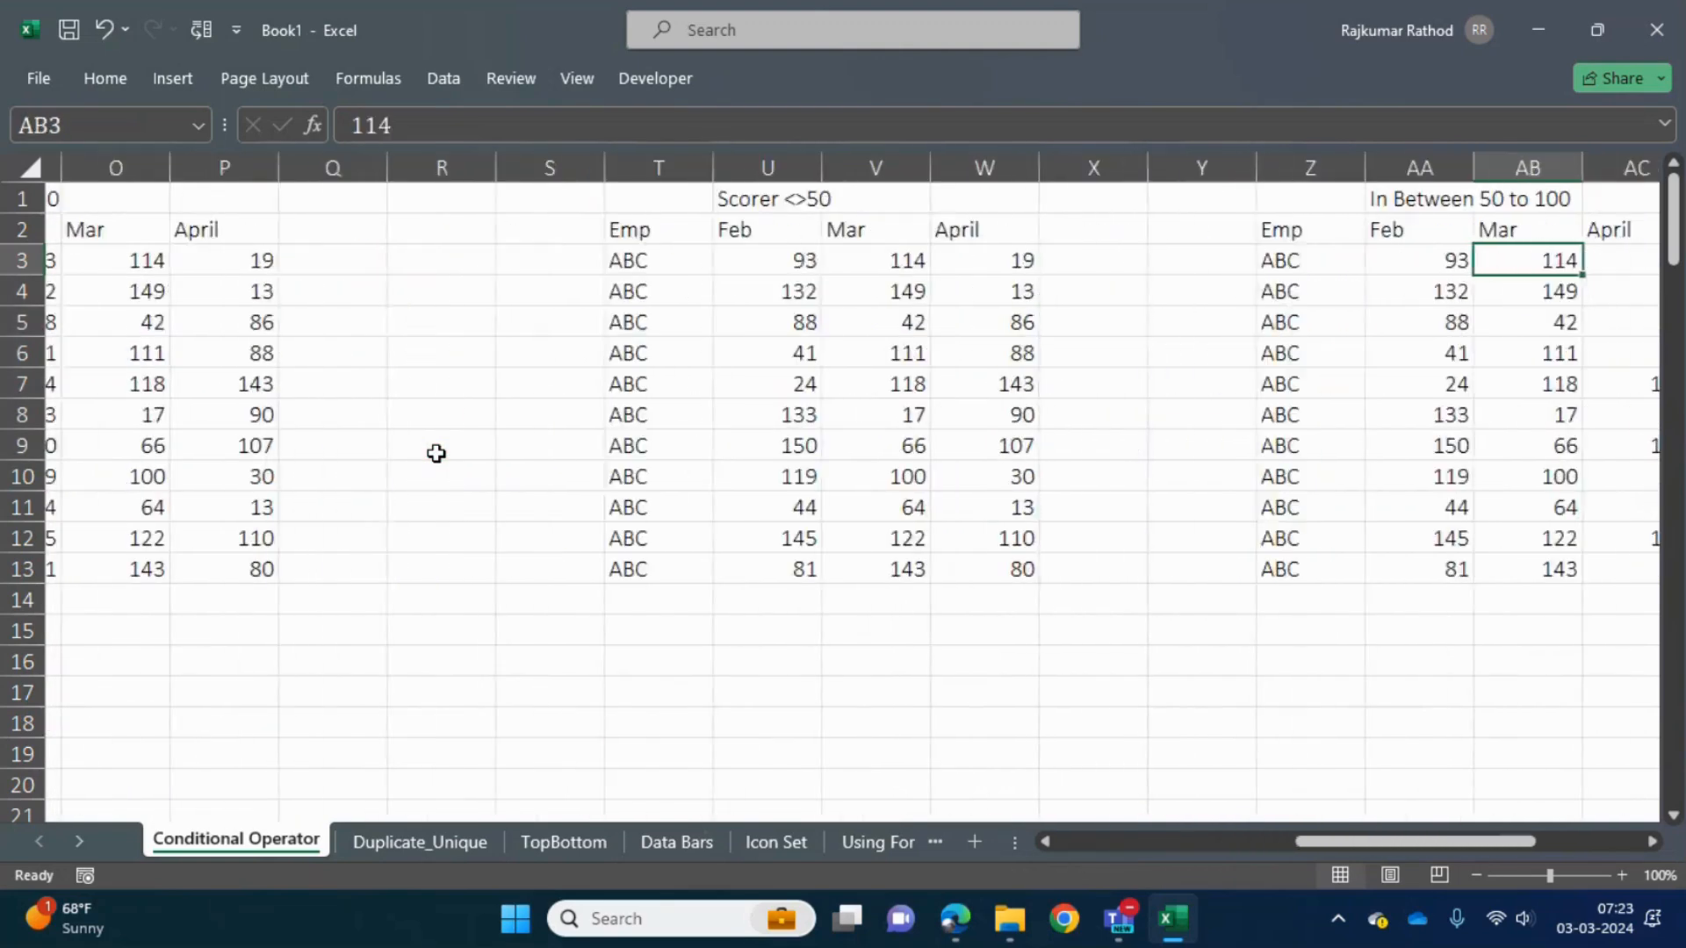
key(Left)
key(Left)
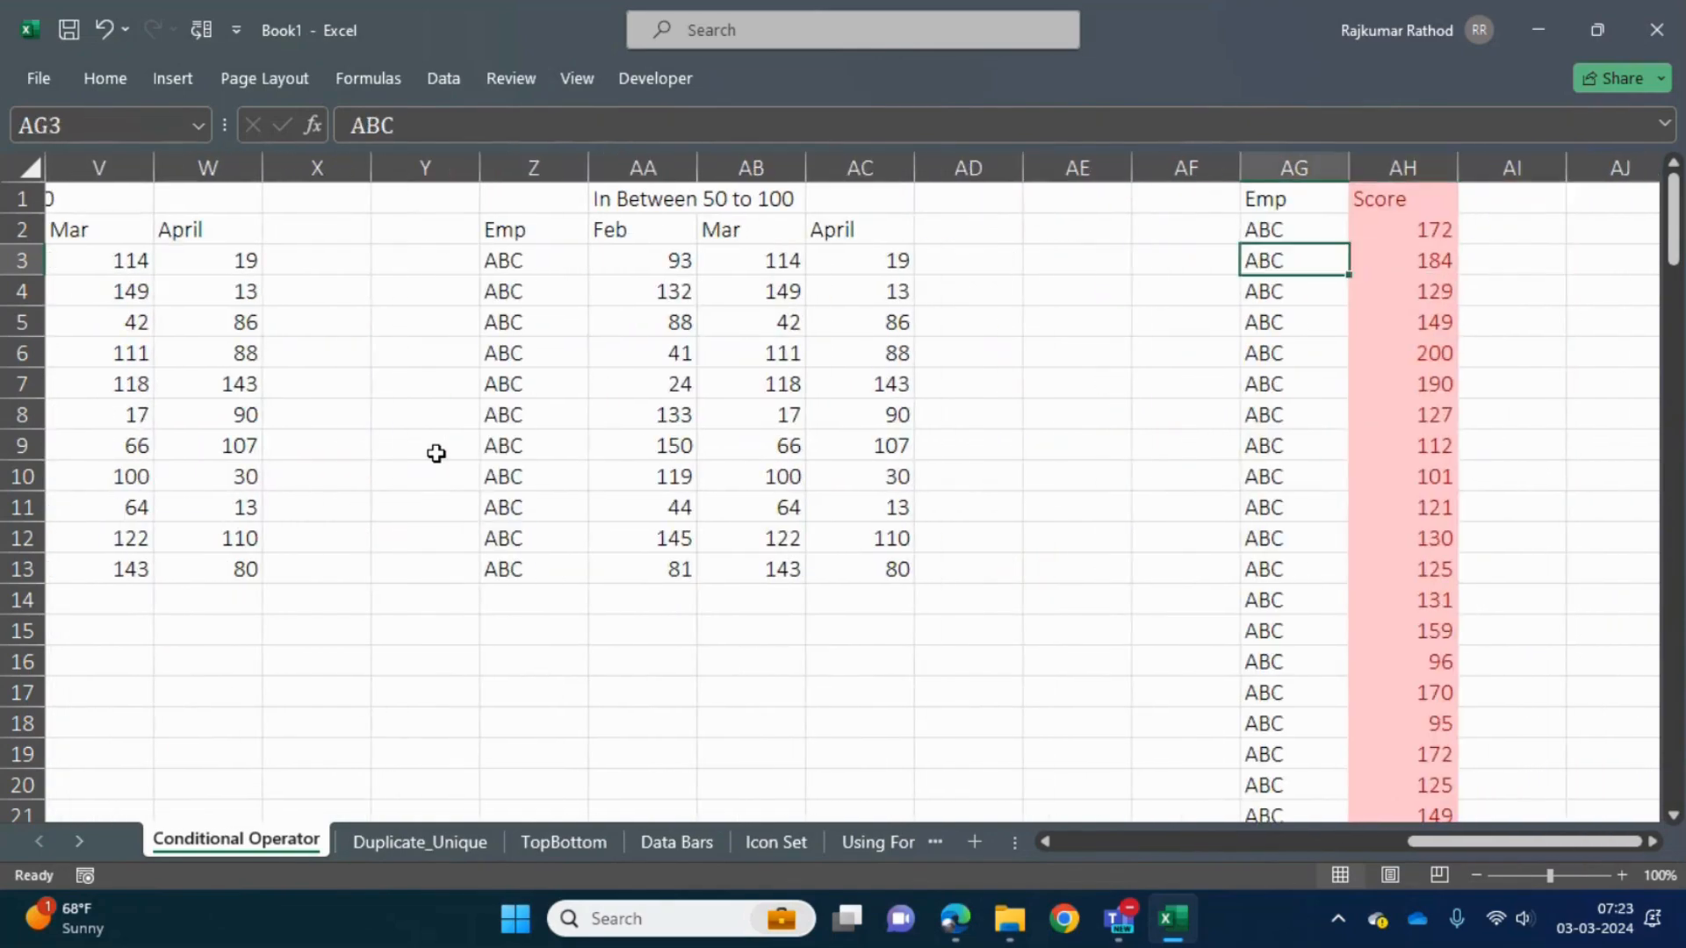
key(Up)
key(Up)
key(Left)
key(Left)
key(Left)
key(Left)
key(Left)
key(Left)
key(Left)
key(Left)
key(Left)
key(Left)
key(Left)
key(Left)
key(Left)
key(Left)
key(Left)
key(Left)
key(Left)
key(Left)
key(Left)
key(Left)
key(Left)
key(Left)
key(Left)
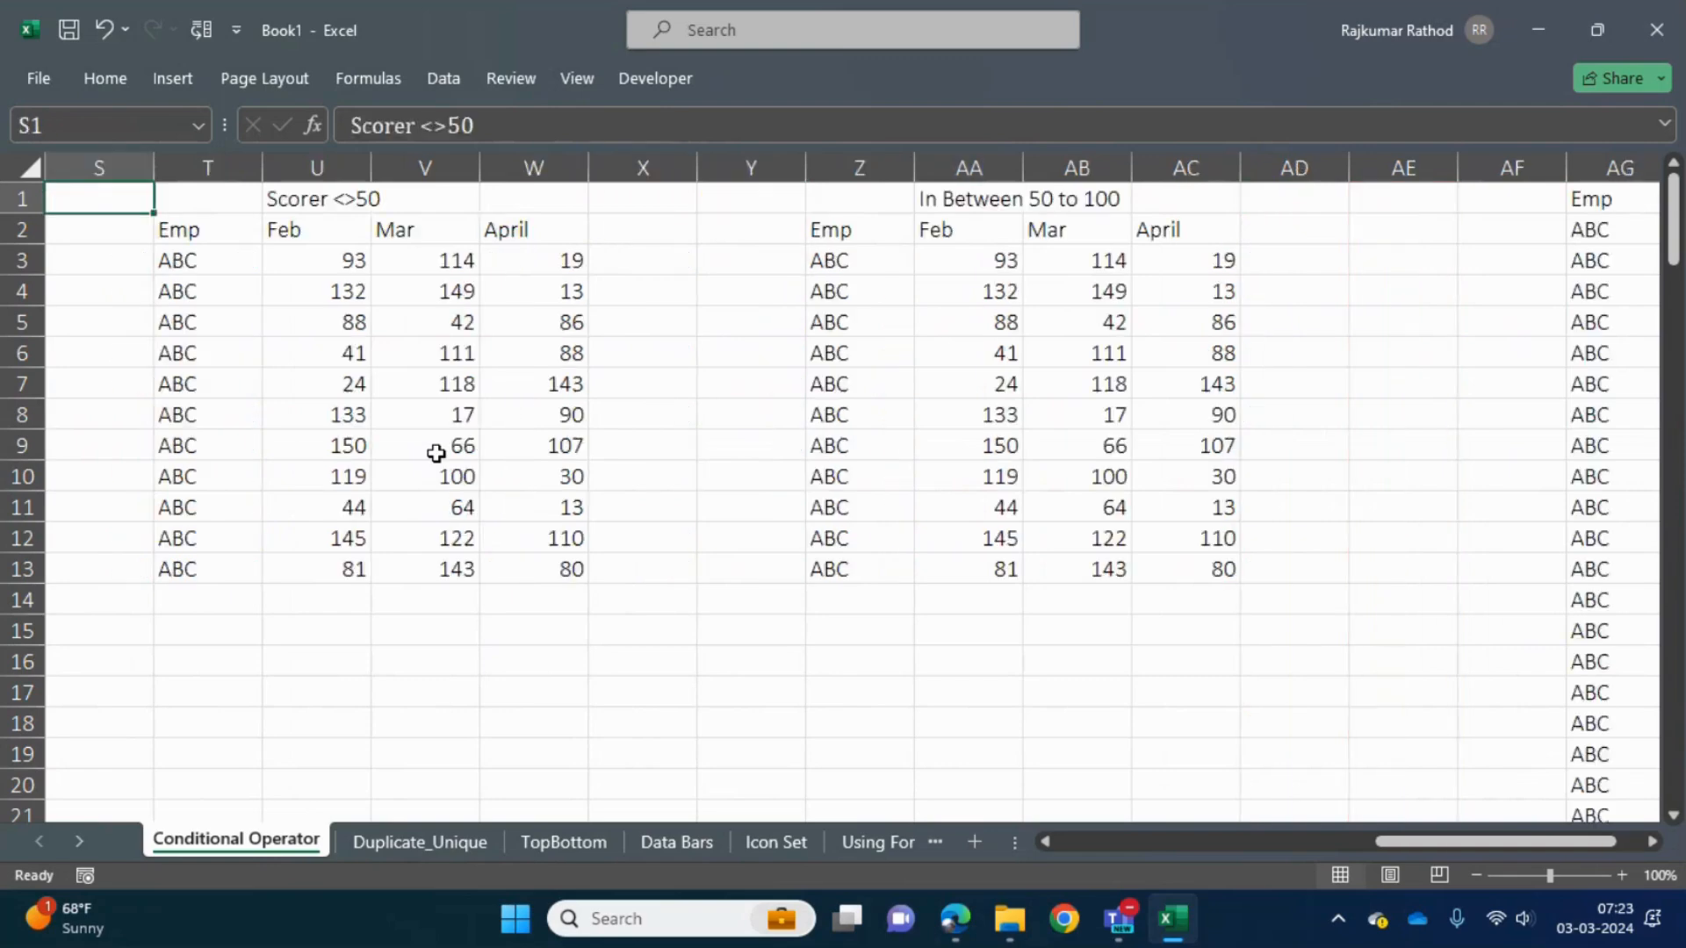
- Select the Feb, Mar and April scores of the first Scorer >50 table to review their highlighting
key(Down)
key(Right)
key(Up)
key(Down)
key(Down)
key(Up)
key(Down)
key(shift+Right)
key(shift+Right)
key(ctrl+shift+Down)
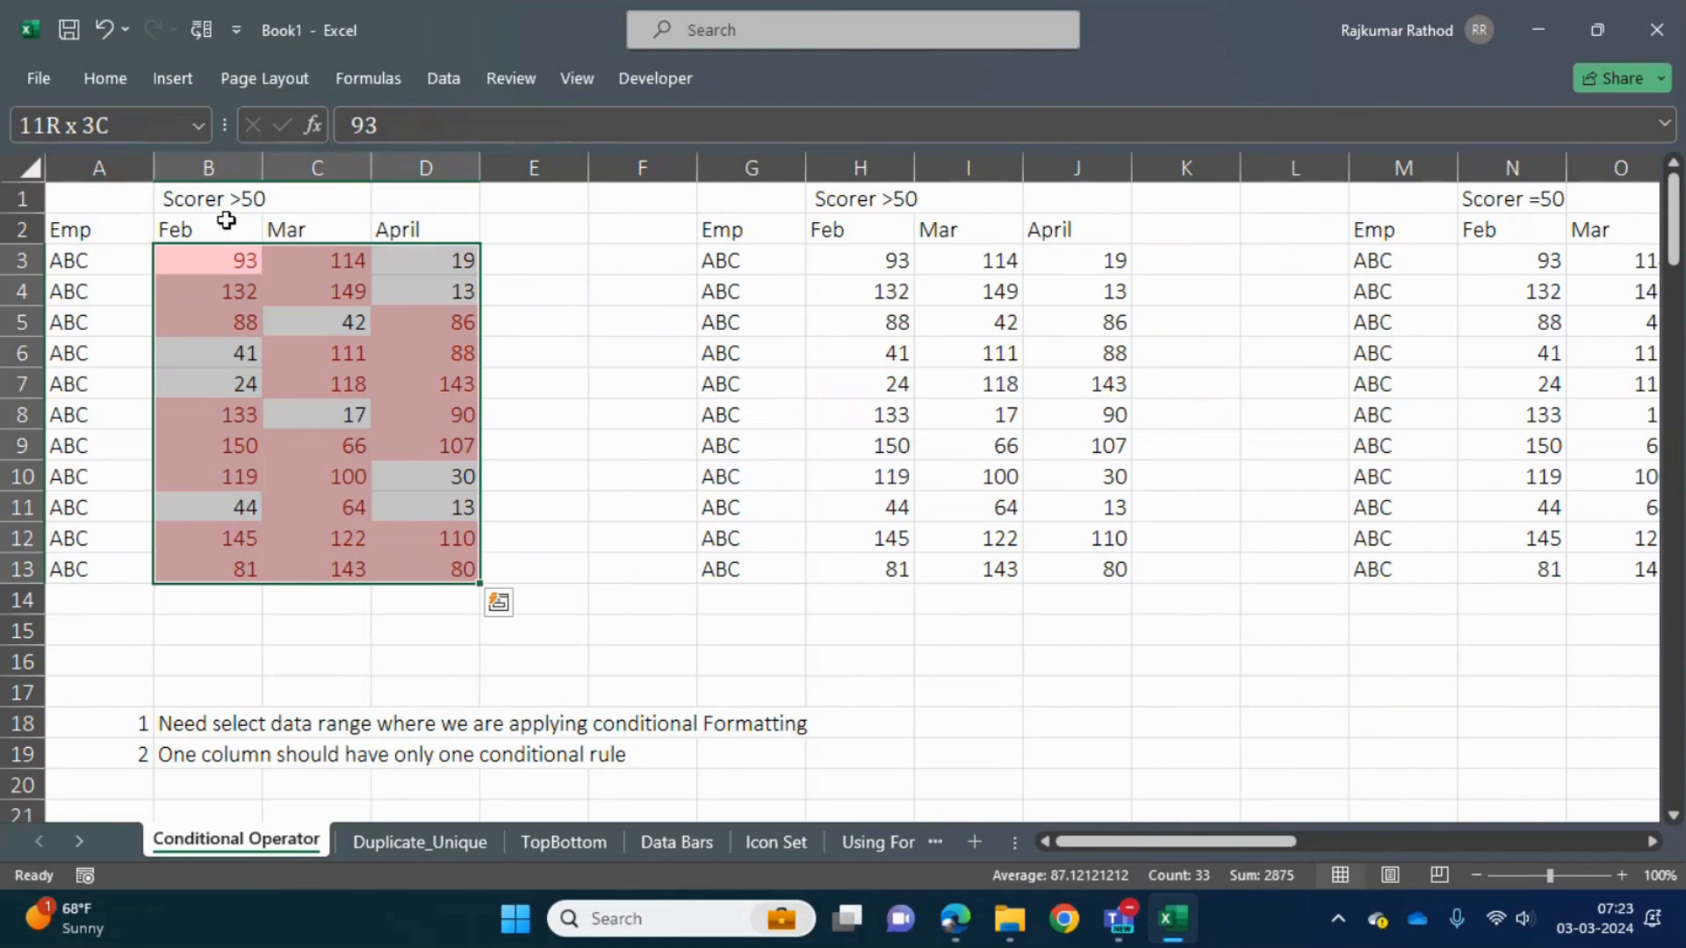
- Change the heading above the second table in H1 to "Scorer <50"
click(872, 198)
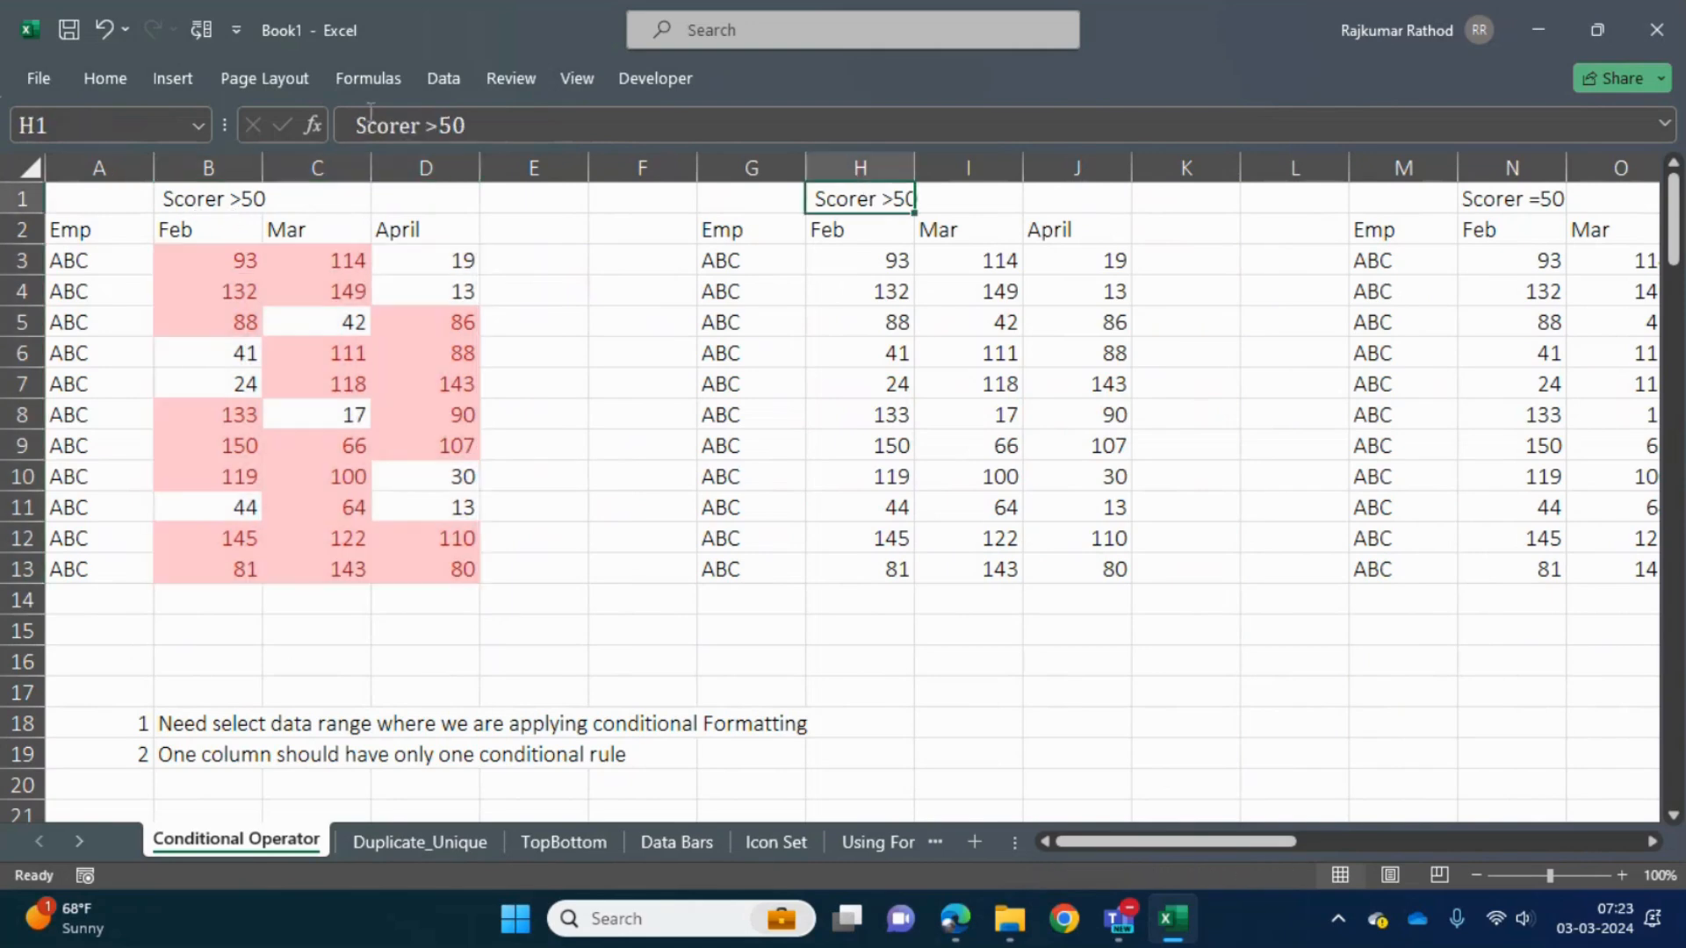
click(440, 125)
key(BackSpace)
text(<)
key(Return)
key(Return)
- Highlight scores less than 50 in H3:J13 of the second table with Light Red Fill with Dark Red Text
key(ctrl+shift+Right)
key(ctrl+shift+Down)
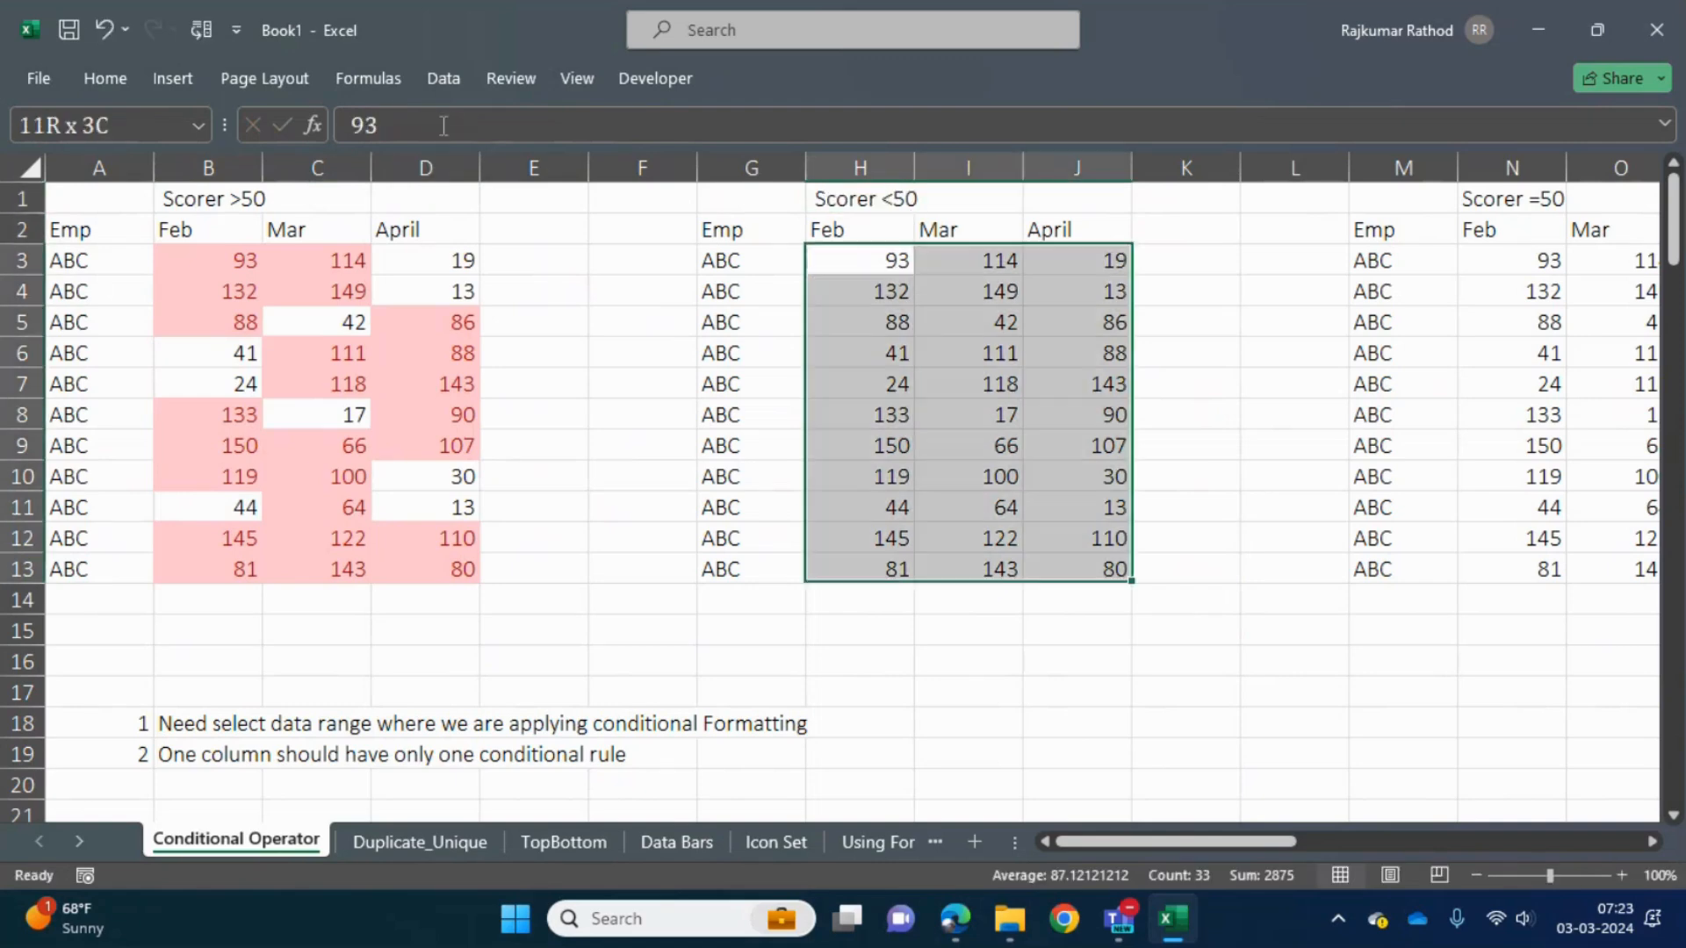
click(118, 81)
click(1071, 172)
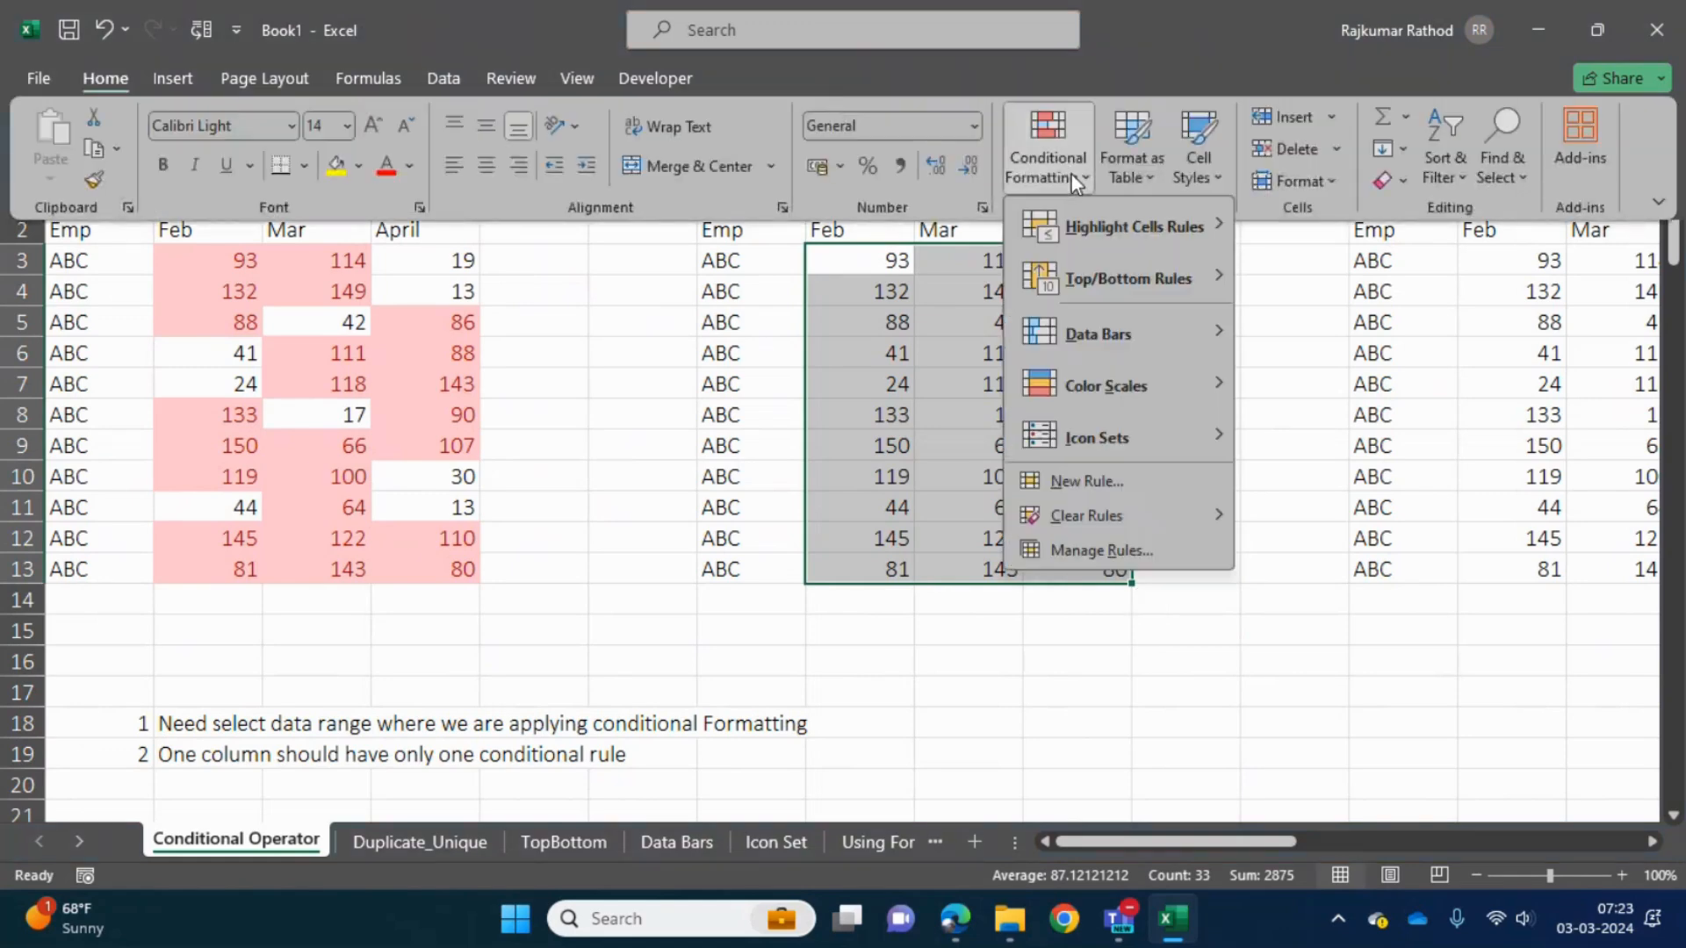
mouse_move(1148, 223)
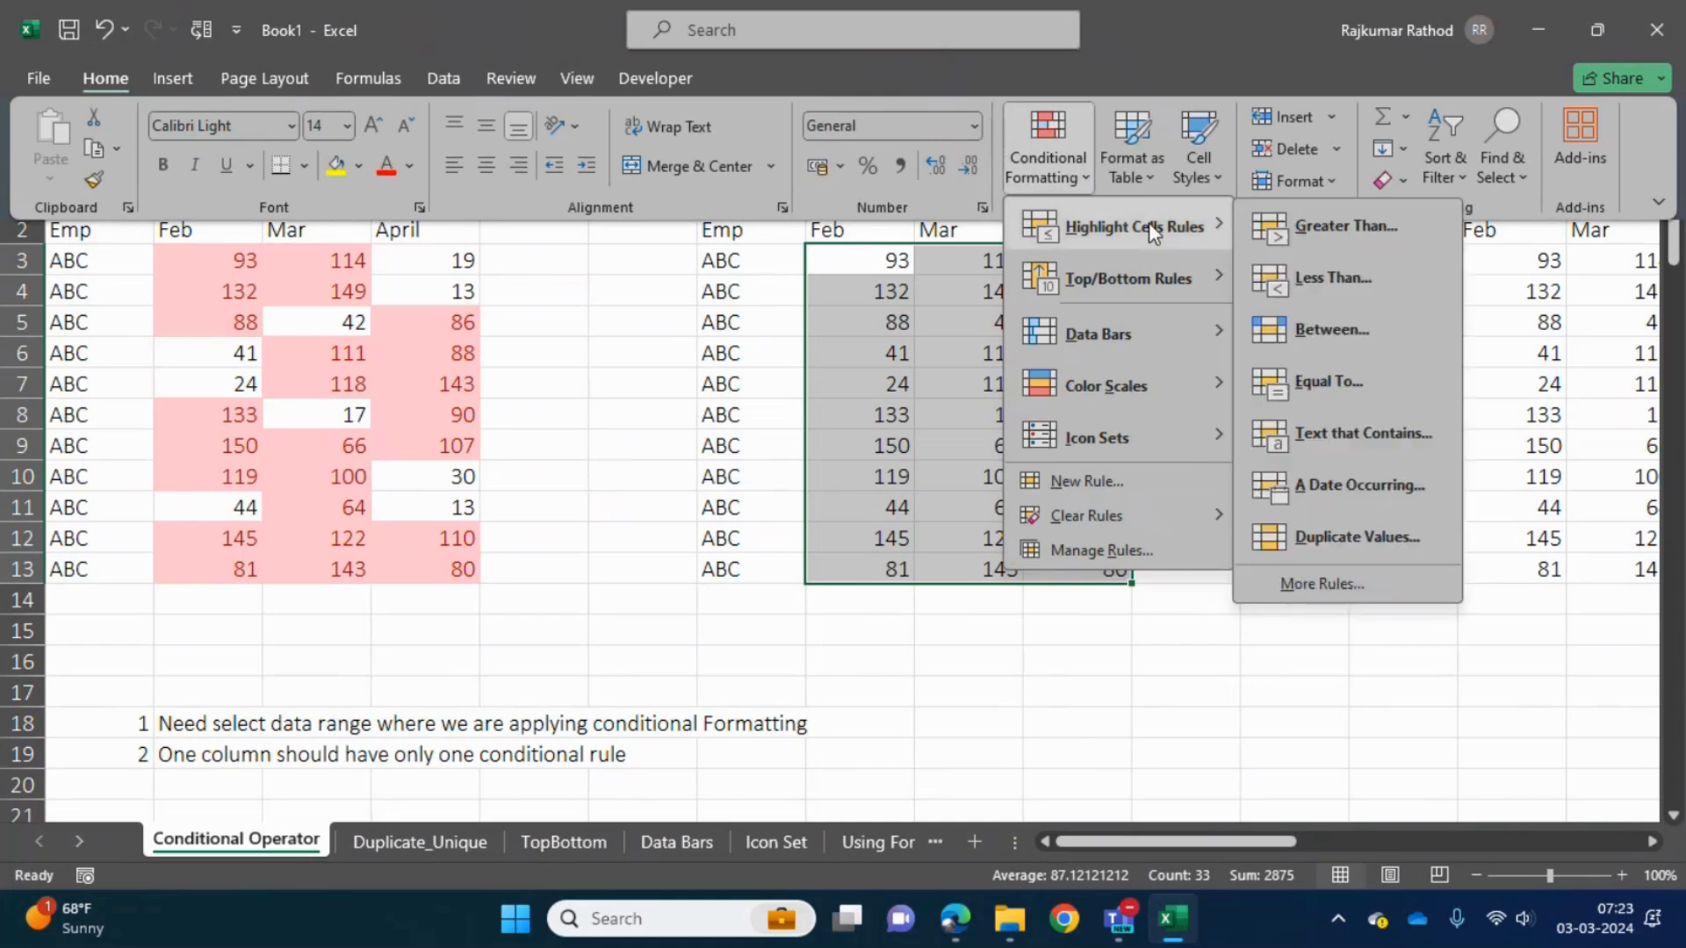
click(1360, 277)
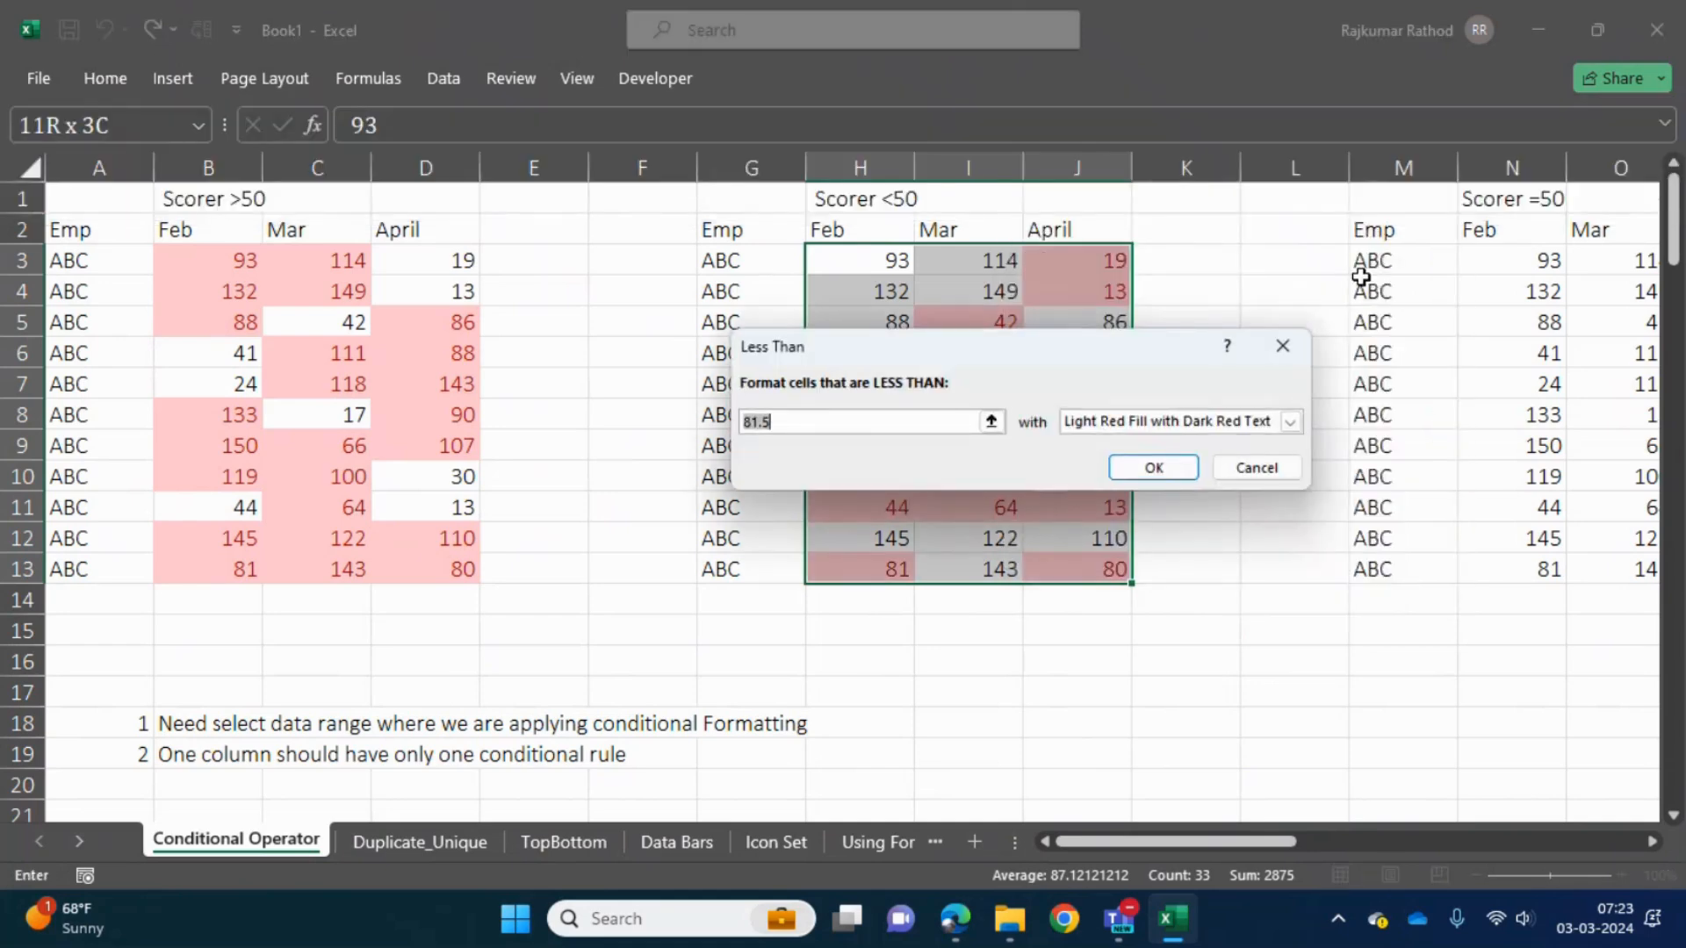
text(50)
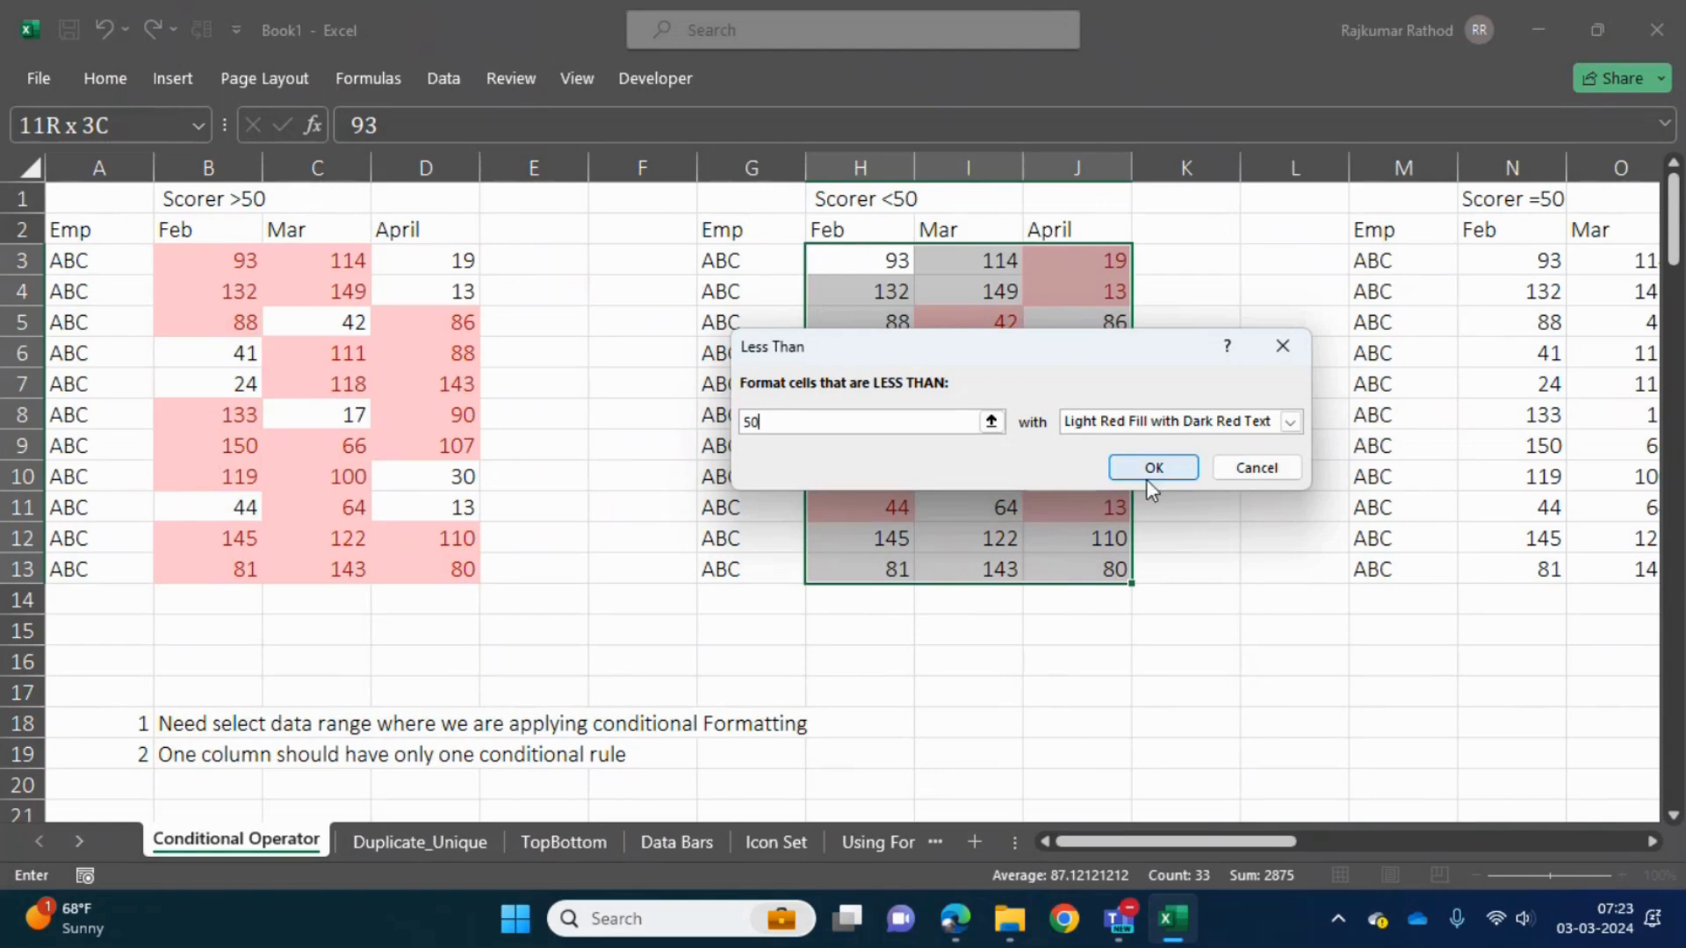
click(1147, 467)
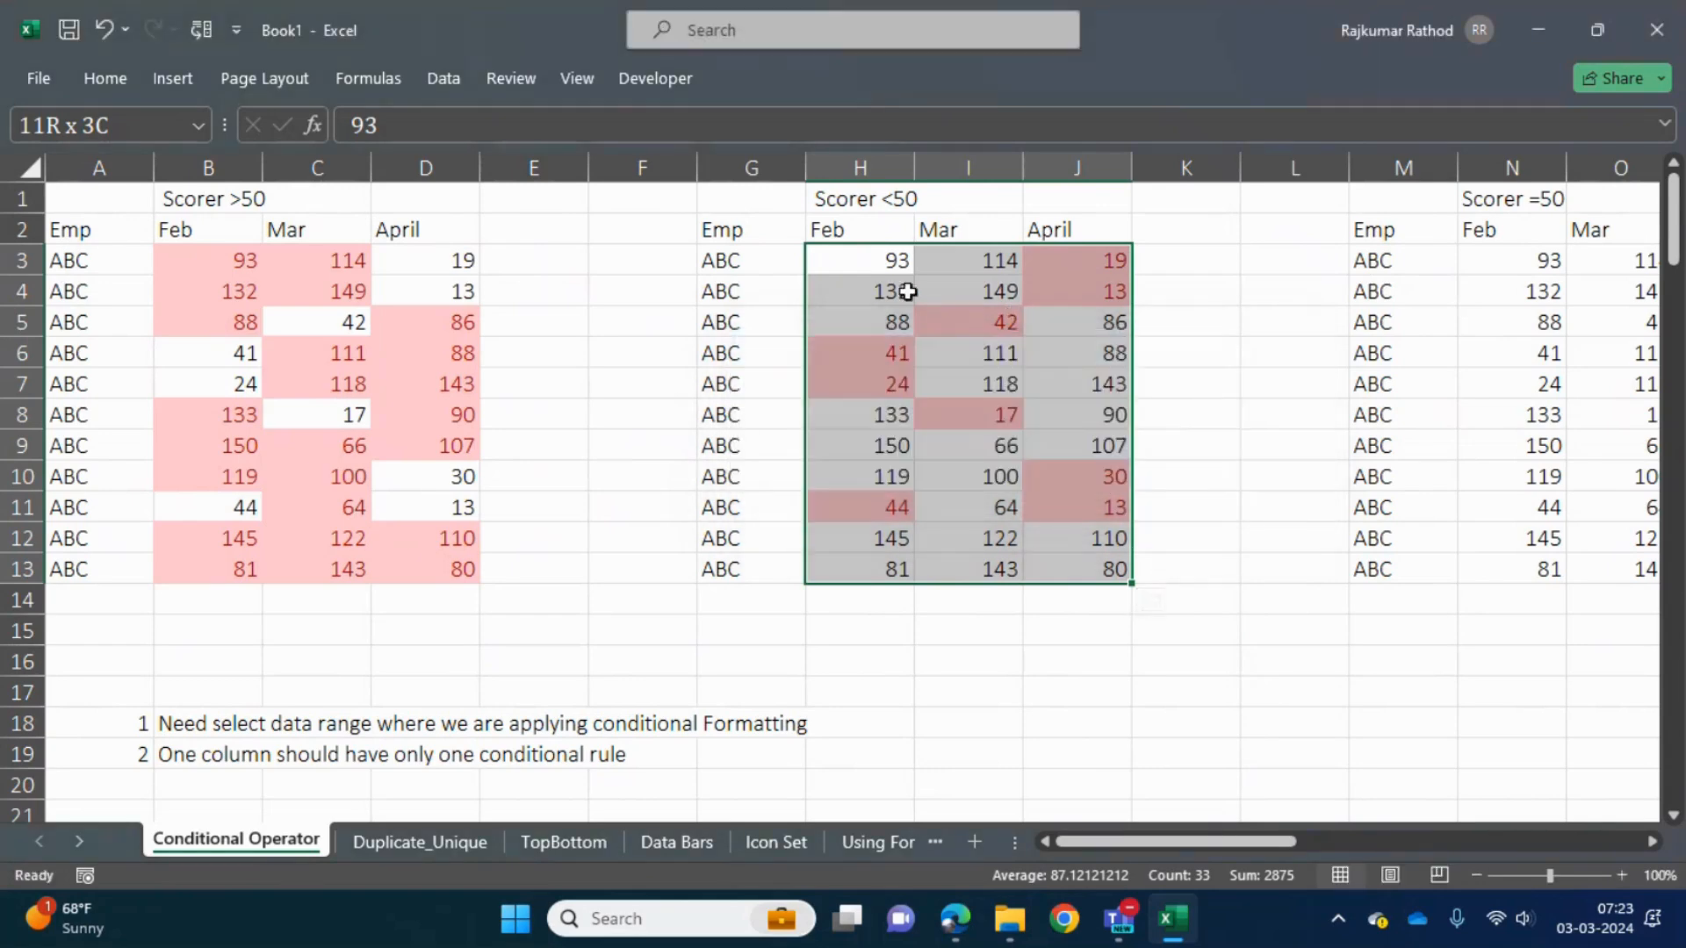
- Reselect the second table's Feb, Mar and April scores and review the available Highlight Cells Rules
click(977, 451)
key(Up)
key(Up)
key(Up)
key(Up)
key(Up)
key(Up)
key(Left)
key(ctrl+shift+Right)
key(ctrl+shift+Down)
click(121, 88)
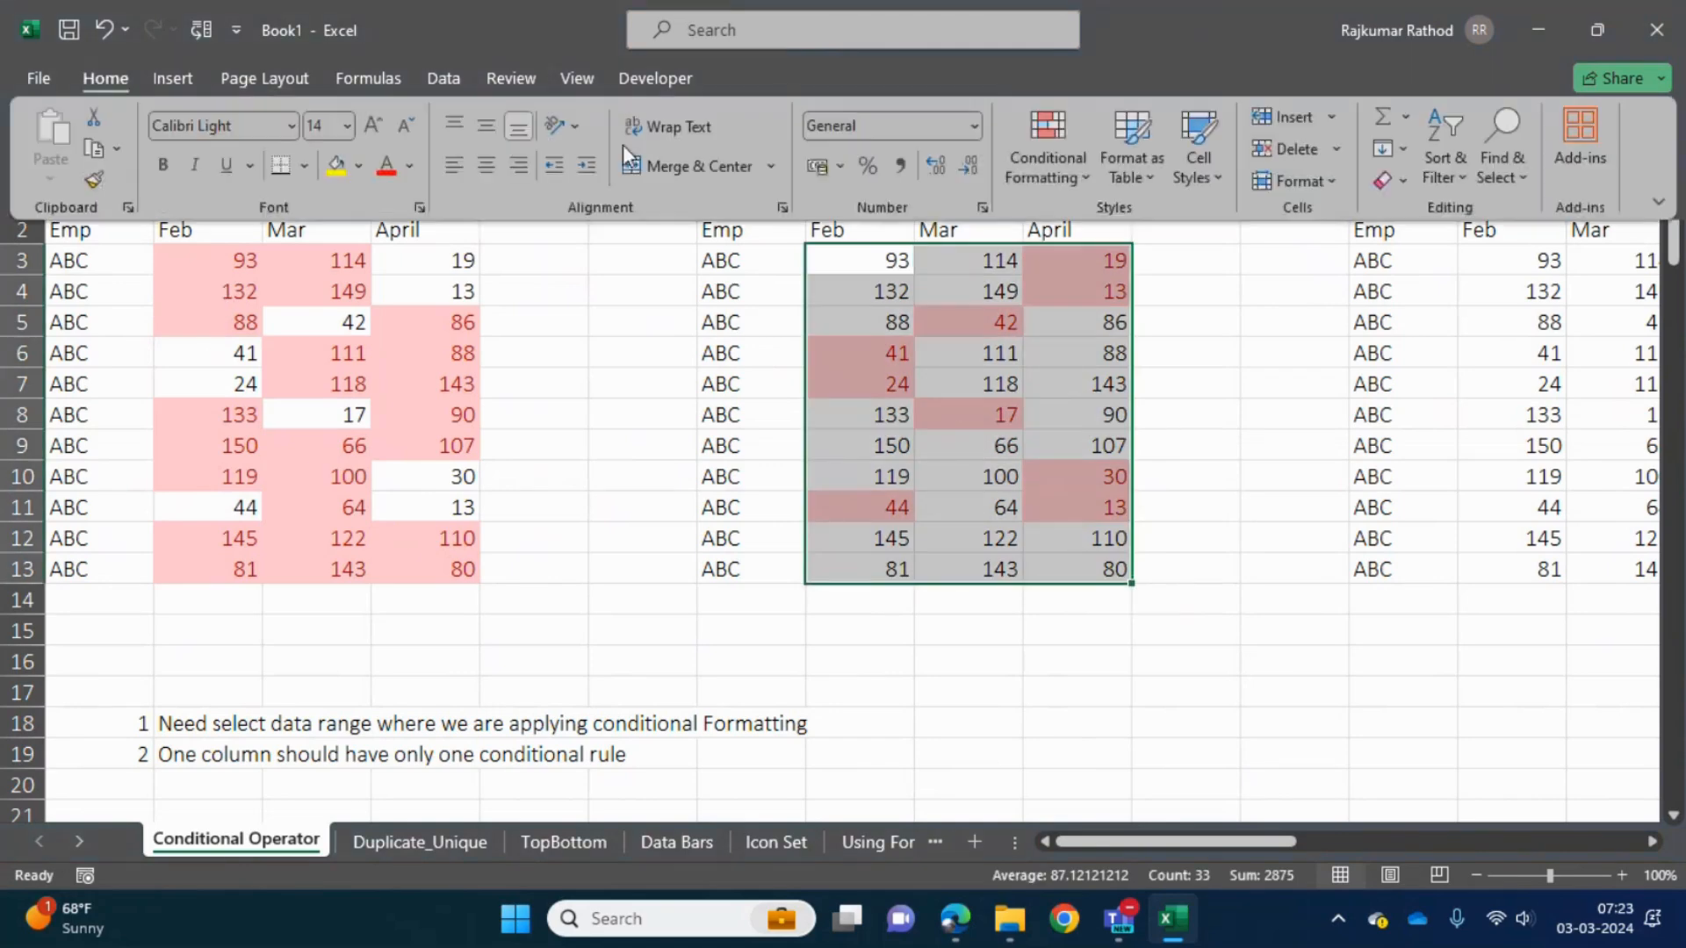
click(1056, 172)
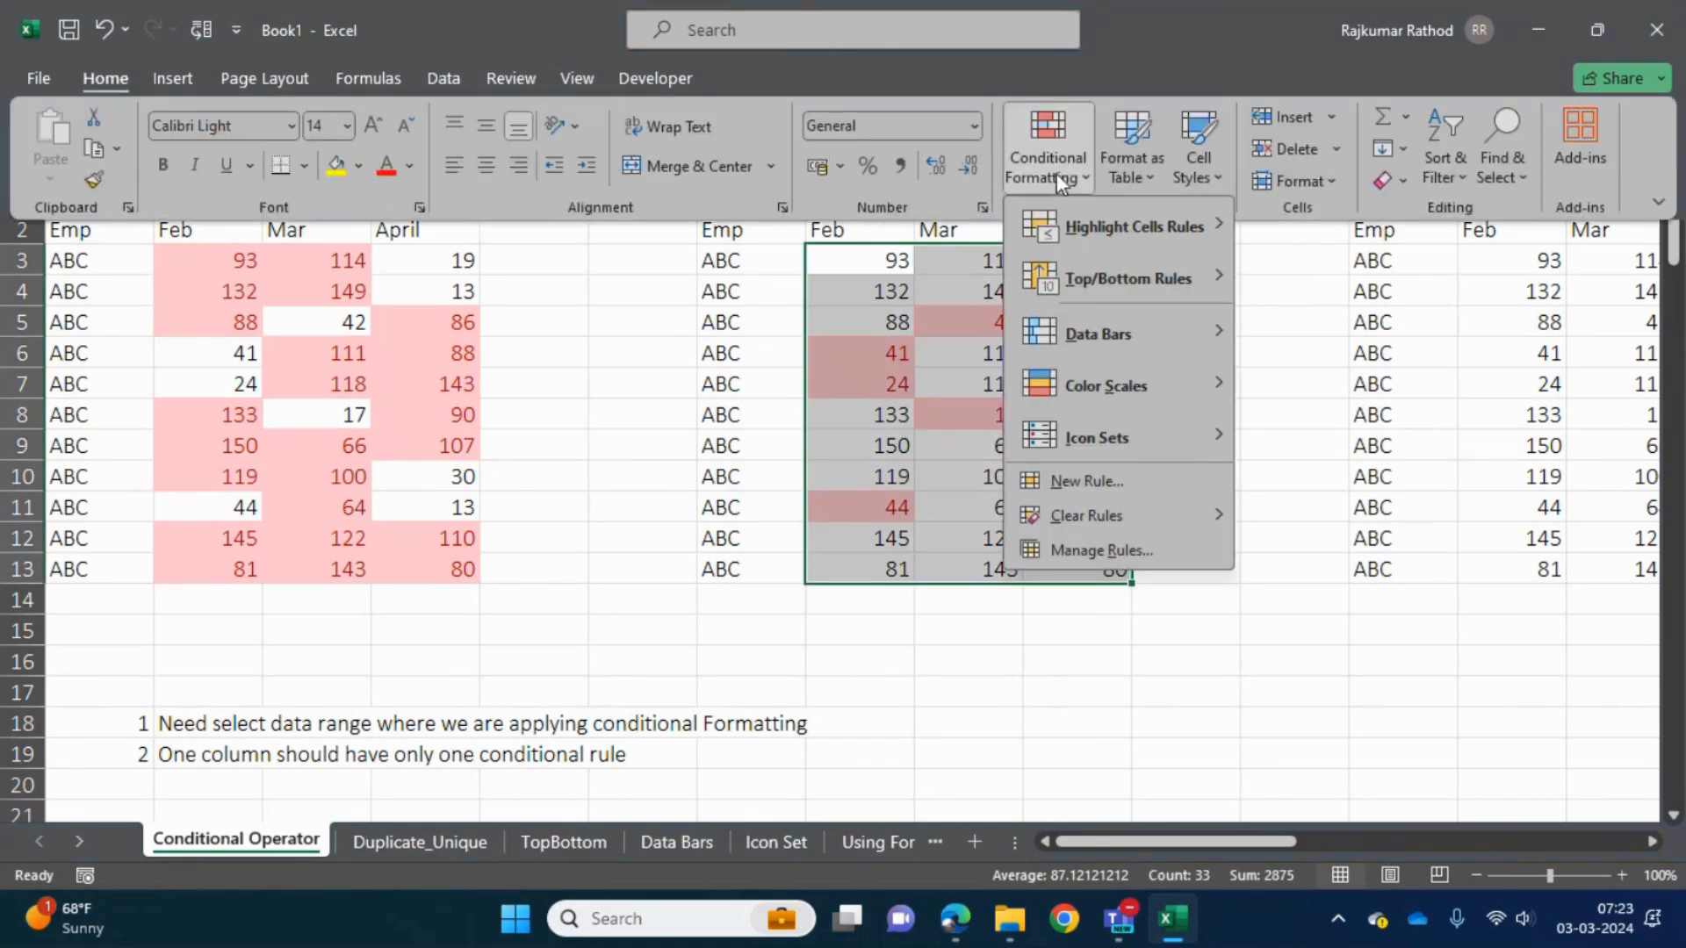
mouse_move(1166, 236)
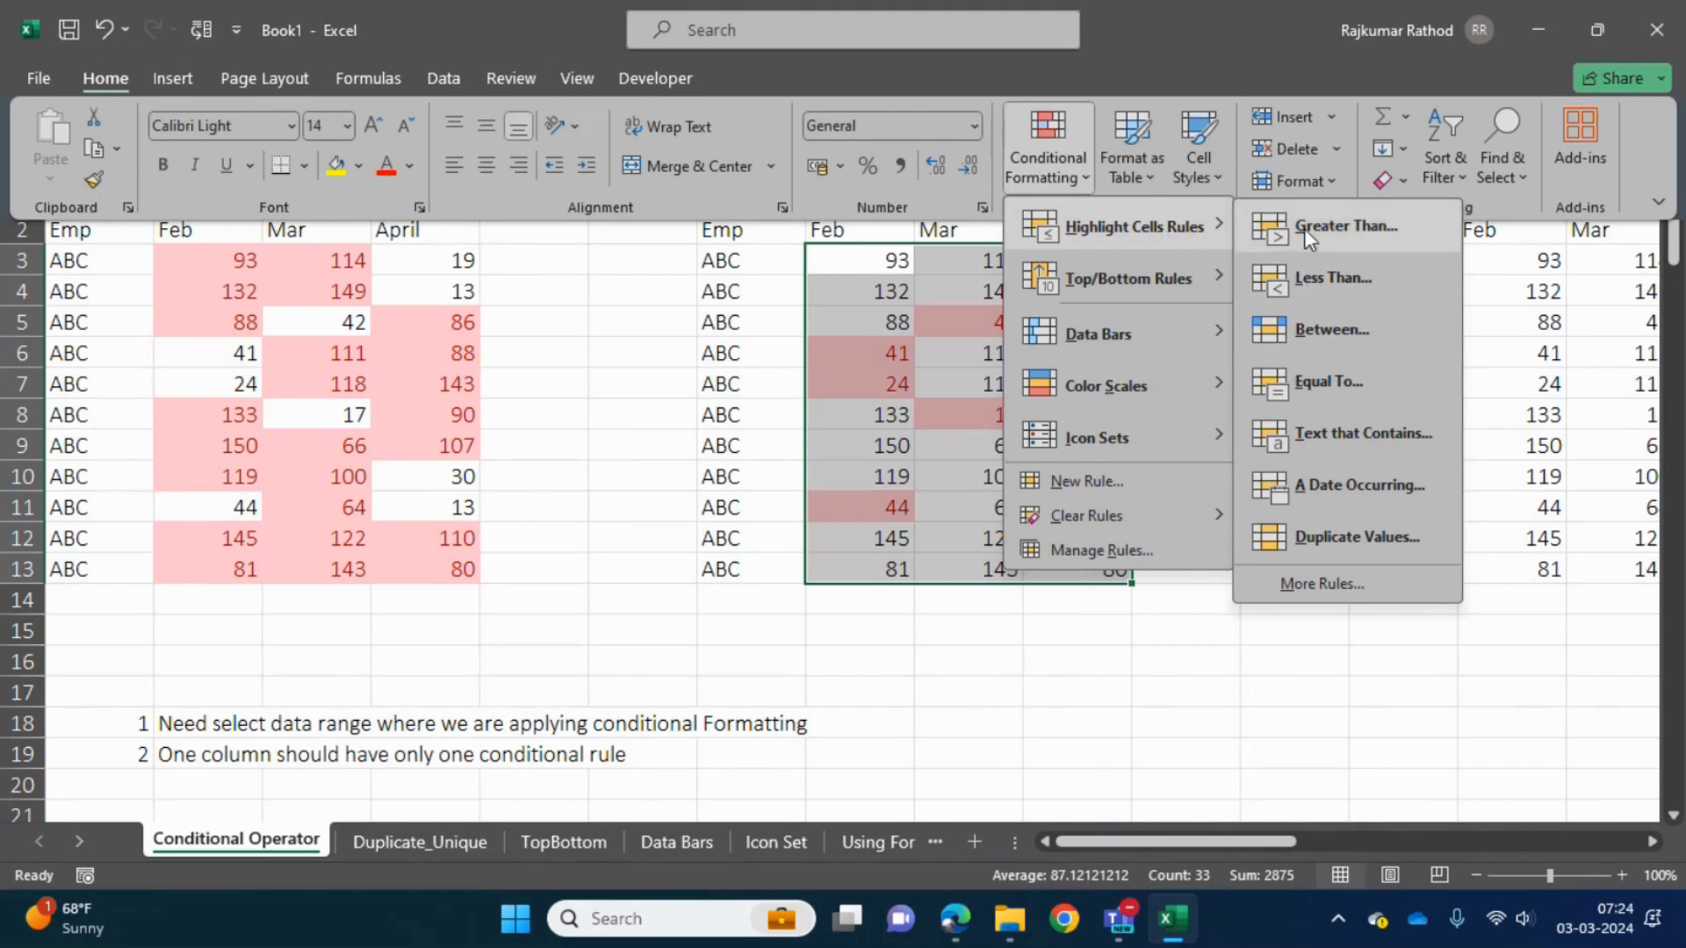
click(1545, 361)
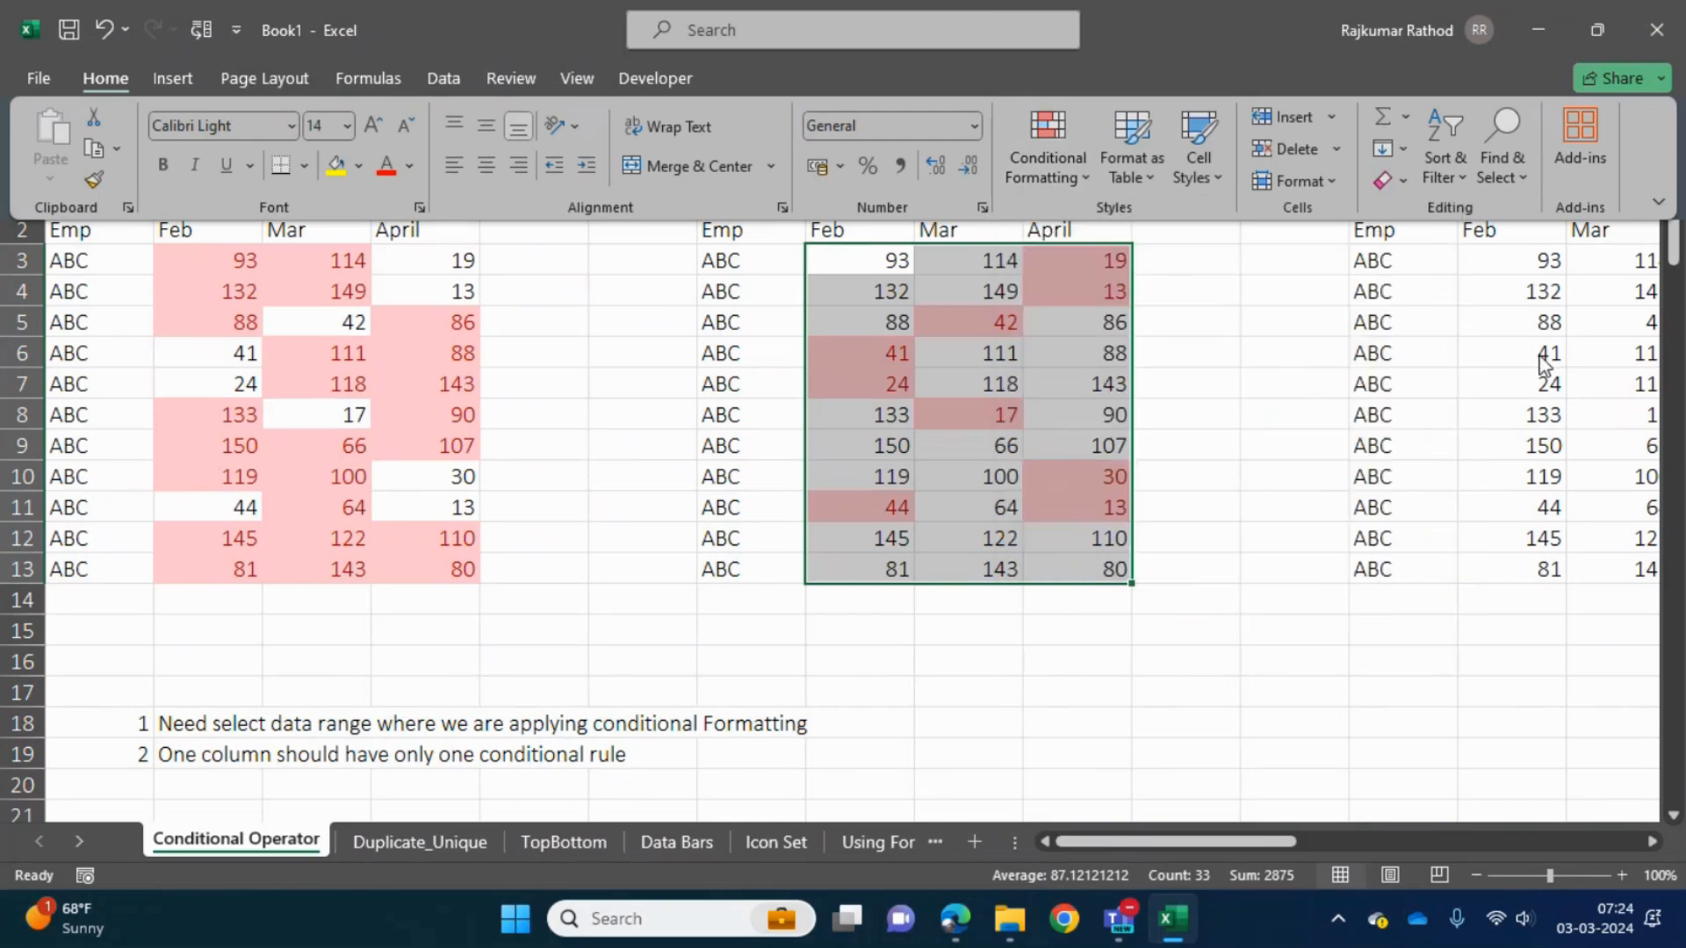
click(1426, 371)
- Highlight scores equal to 50 in N3:P13 of the Scorer =50 table with Light Red Fill with Dark Red Text
key(Up)
key(Up)
key(Right)
key(Right)
key(Right)
key(Right)
key(Right)
key(Right)
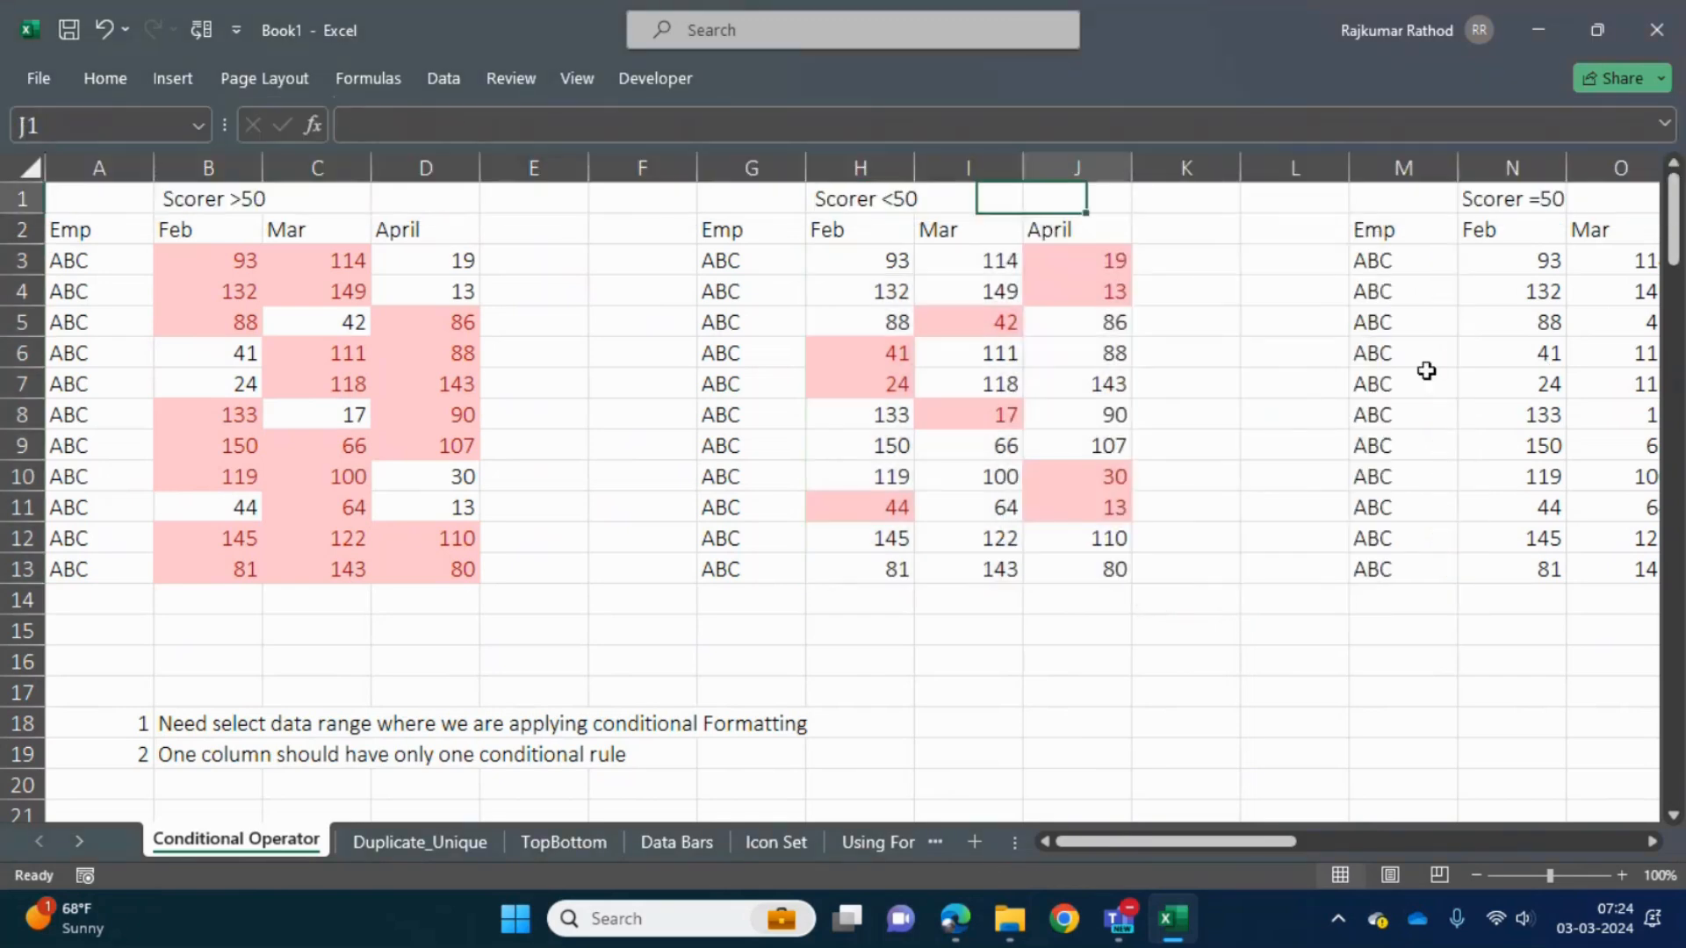
key(Down)
key(Down)
key(Down)
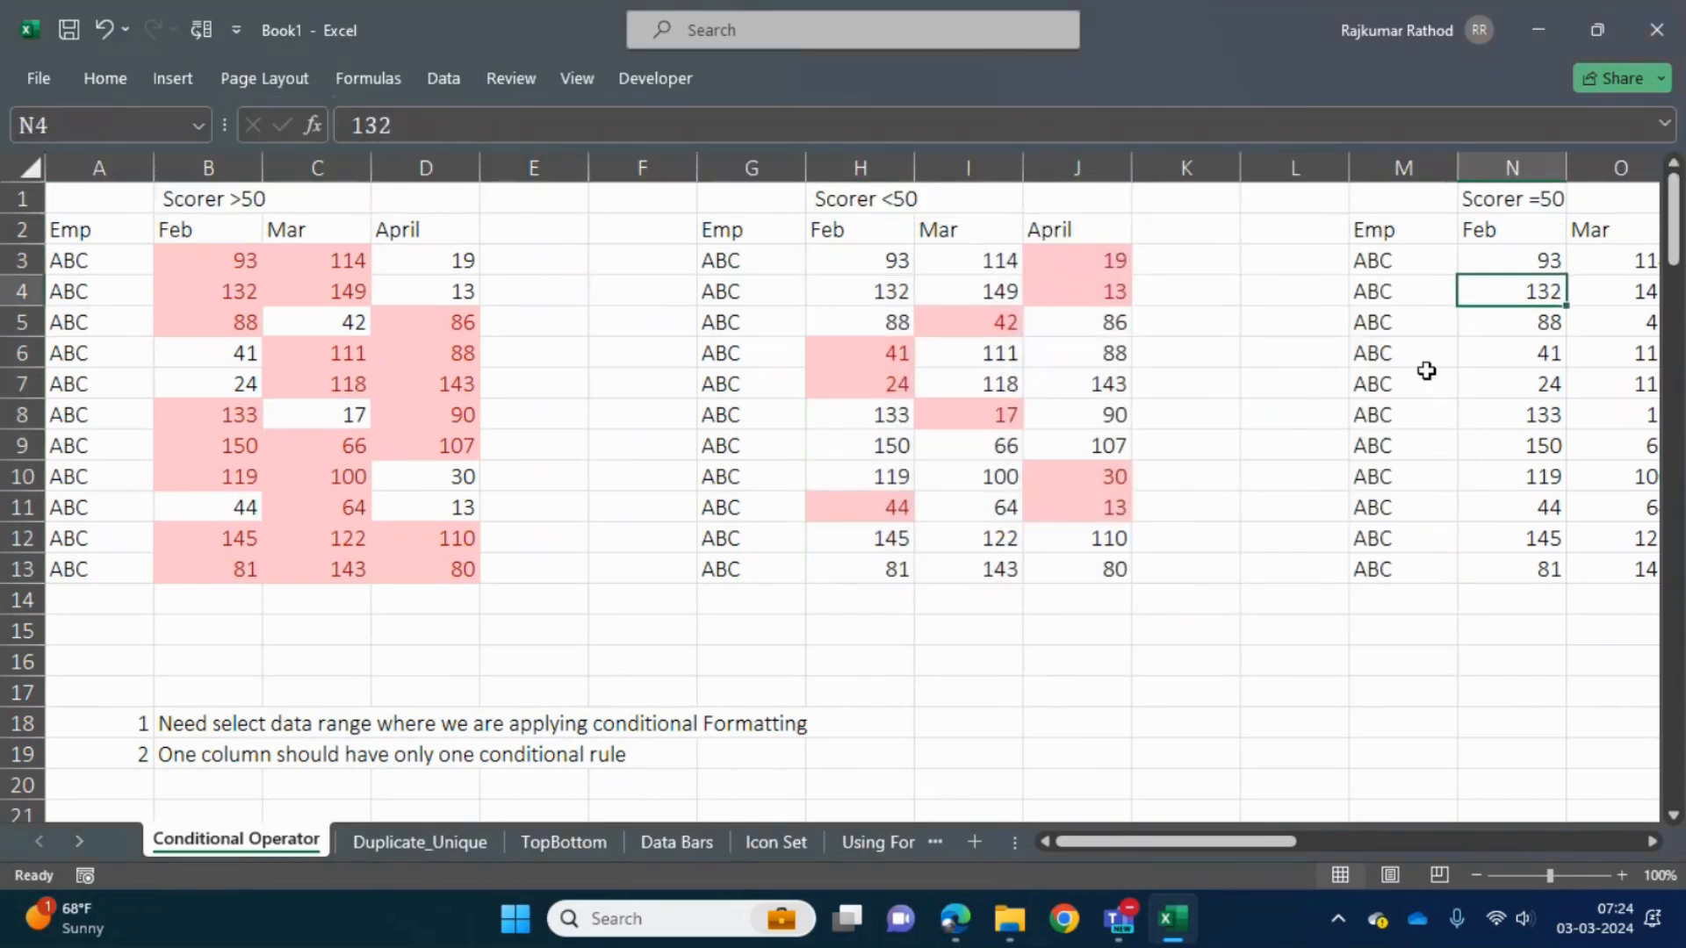
key(Up)
key(ctrl+shift+Down)
key(ctrl+shift+Right)
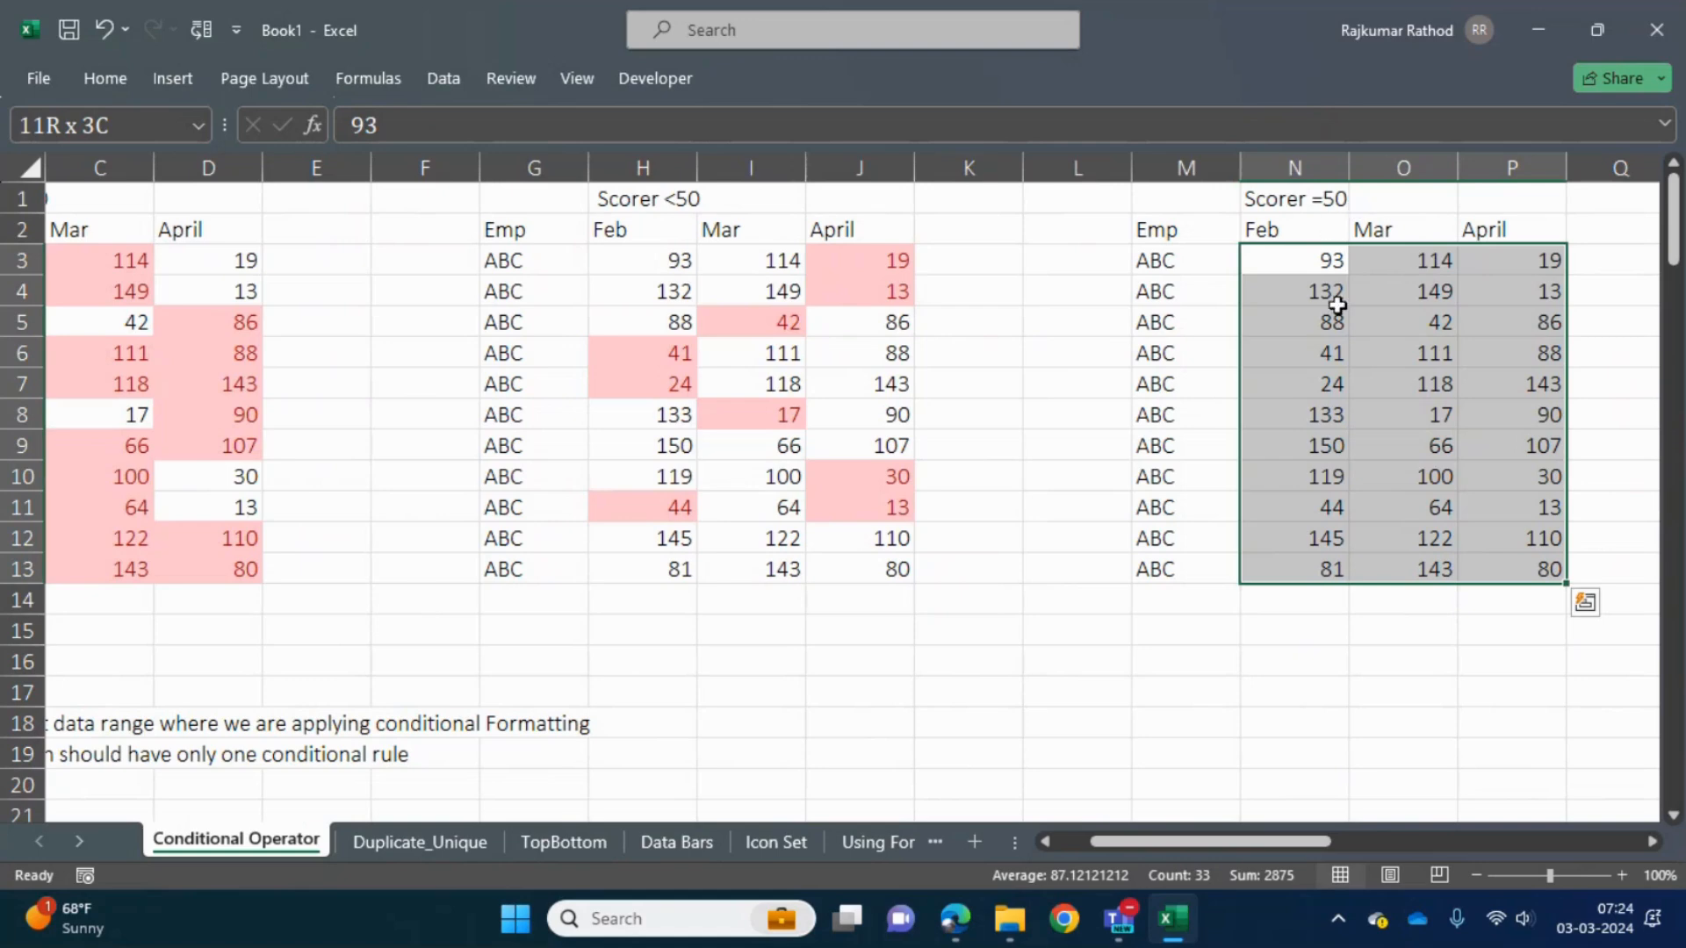
click(111, 77)
click(1023, 160)
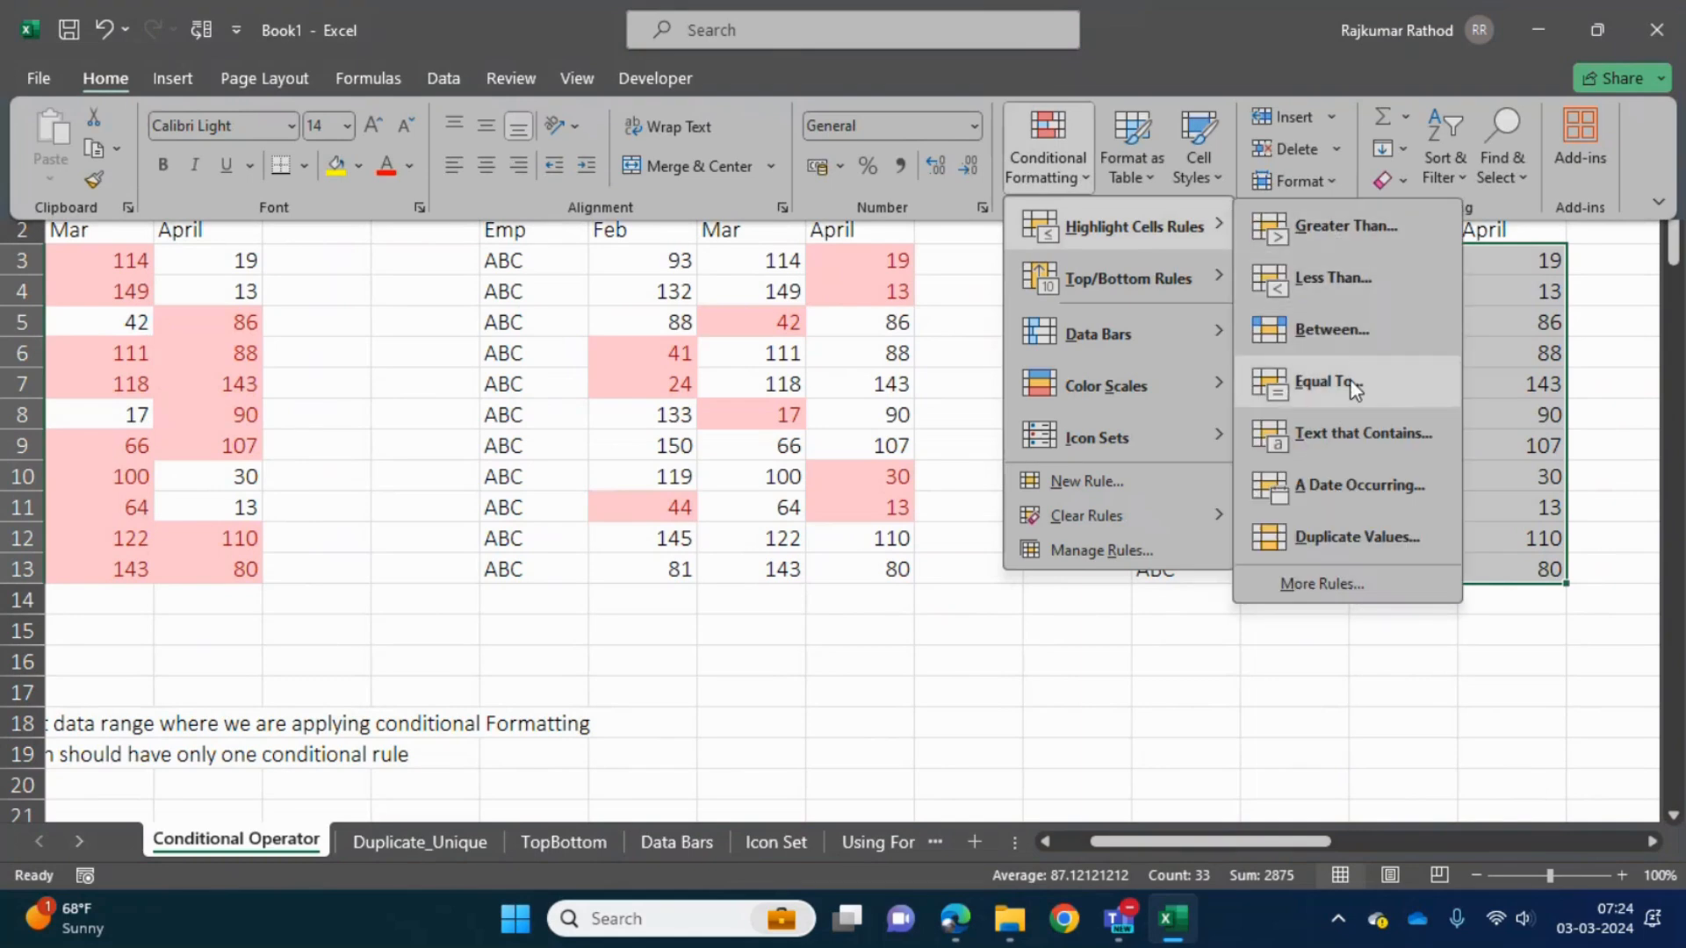
click(1345, 383)
text(50)
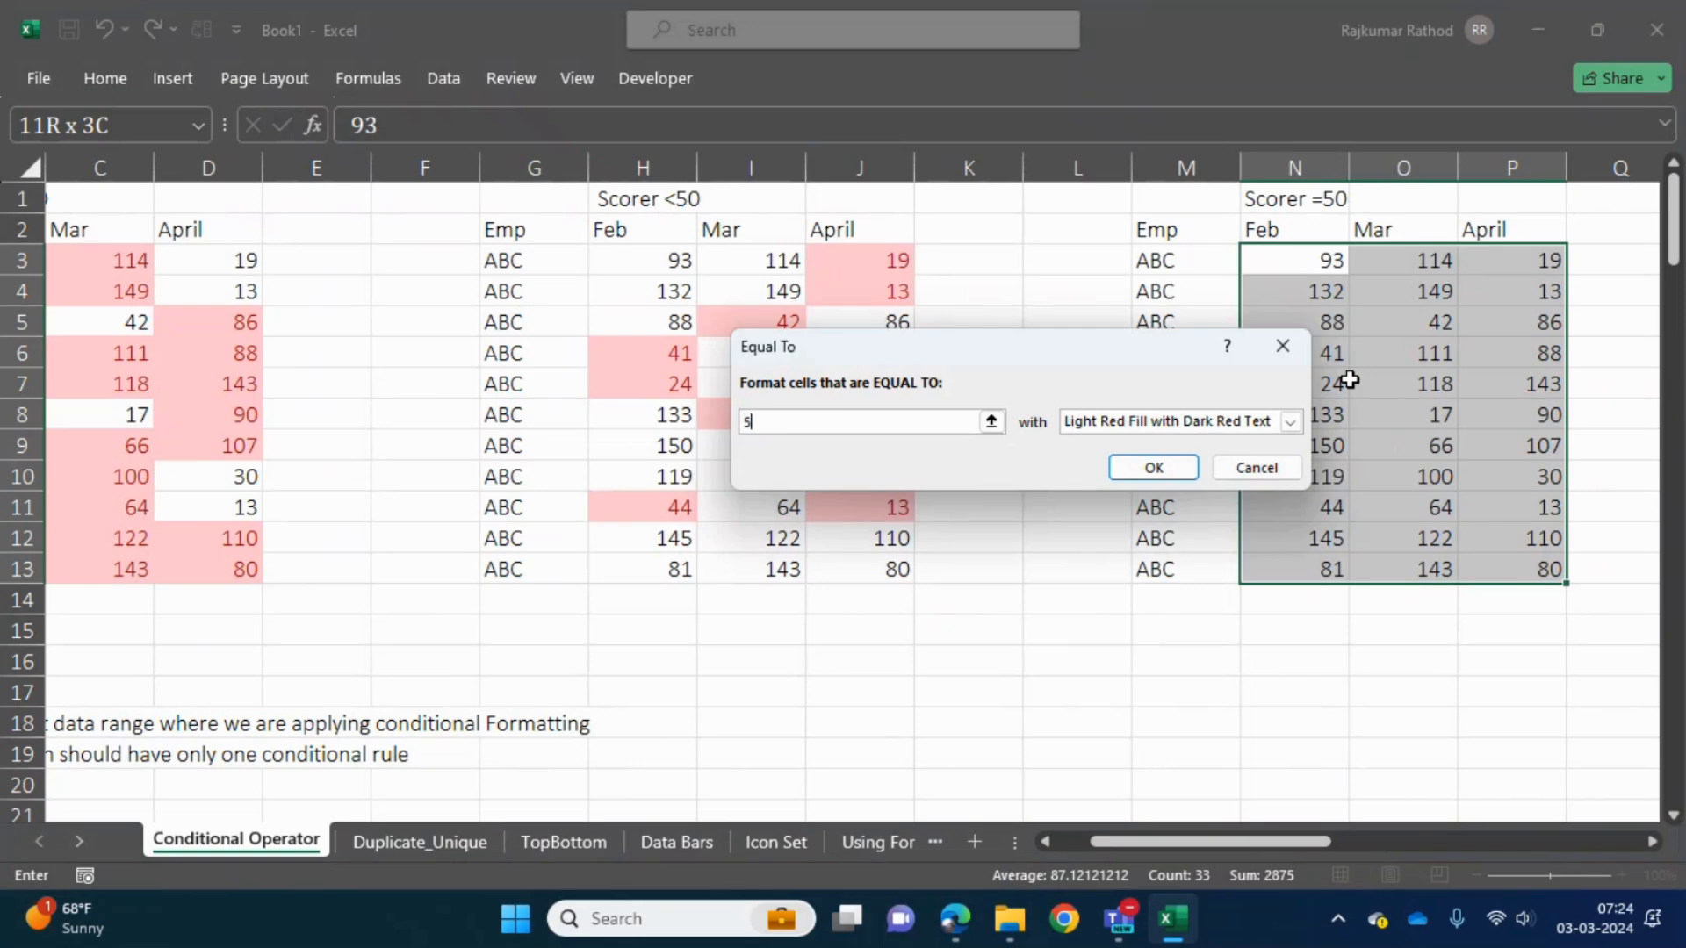
click(1162, 472)
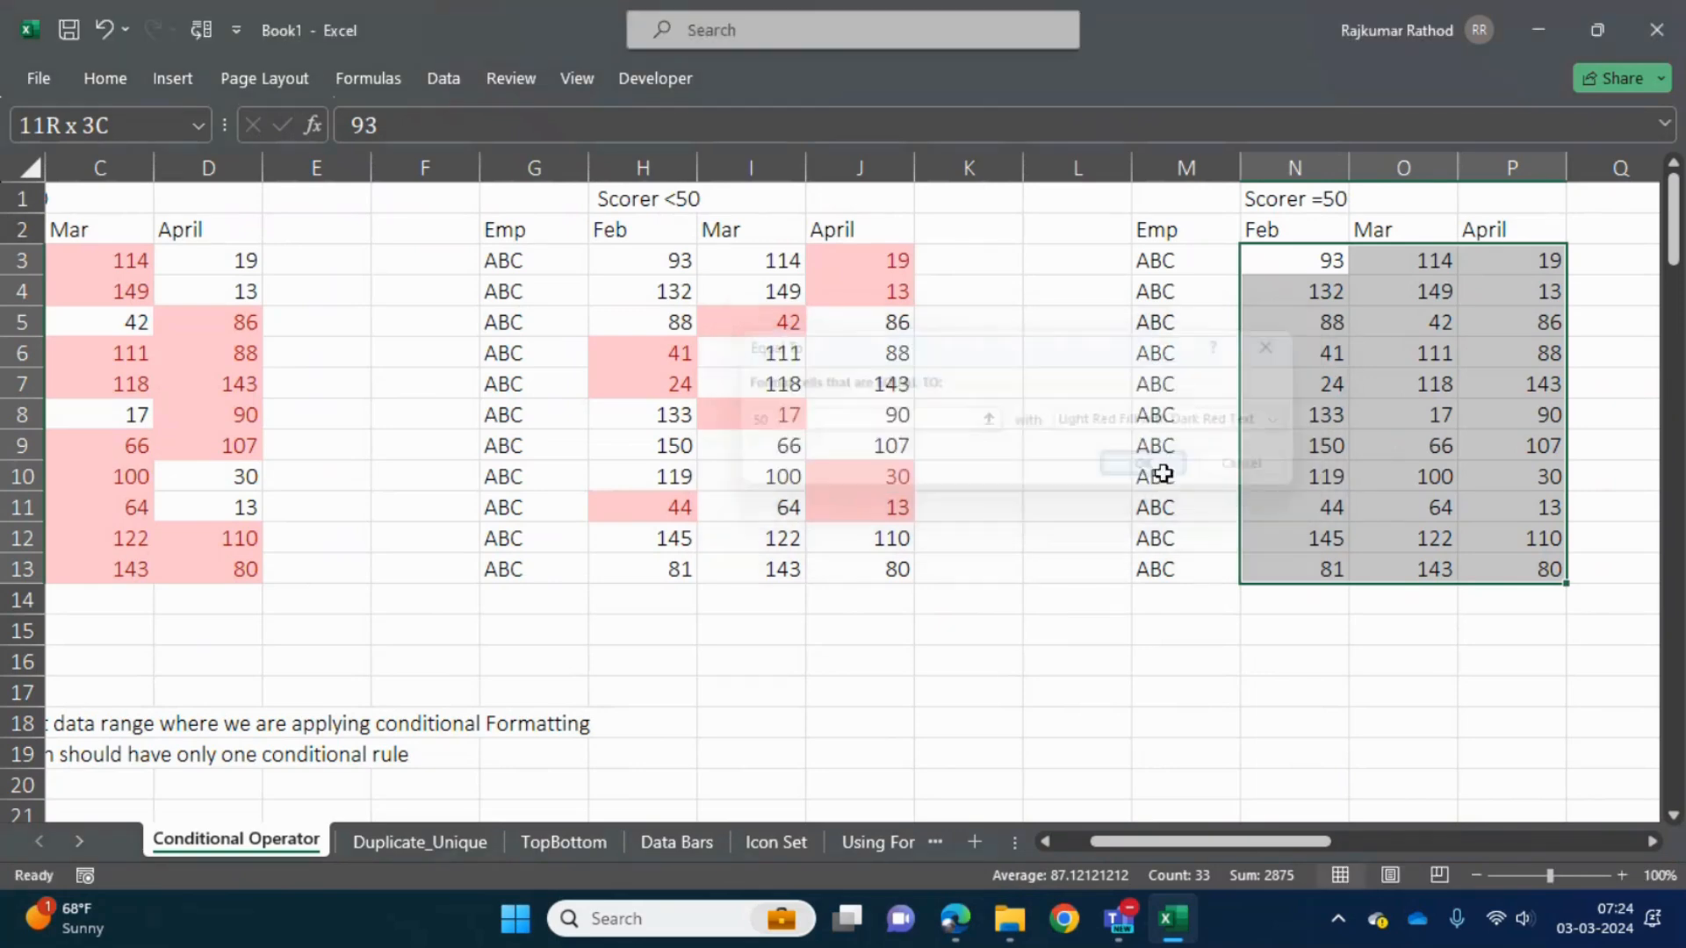
- Set the Feb score in cell N7 of the Scorer =50 table to 50 to test the rule
click(1339, 393)
text(50)
key(Return)
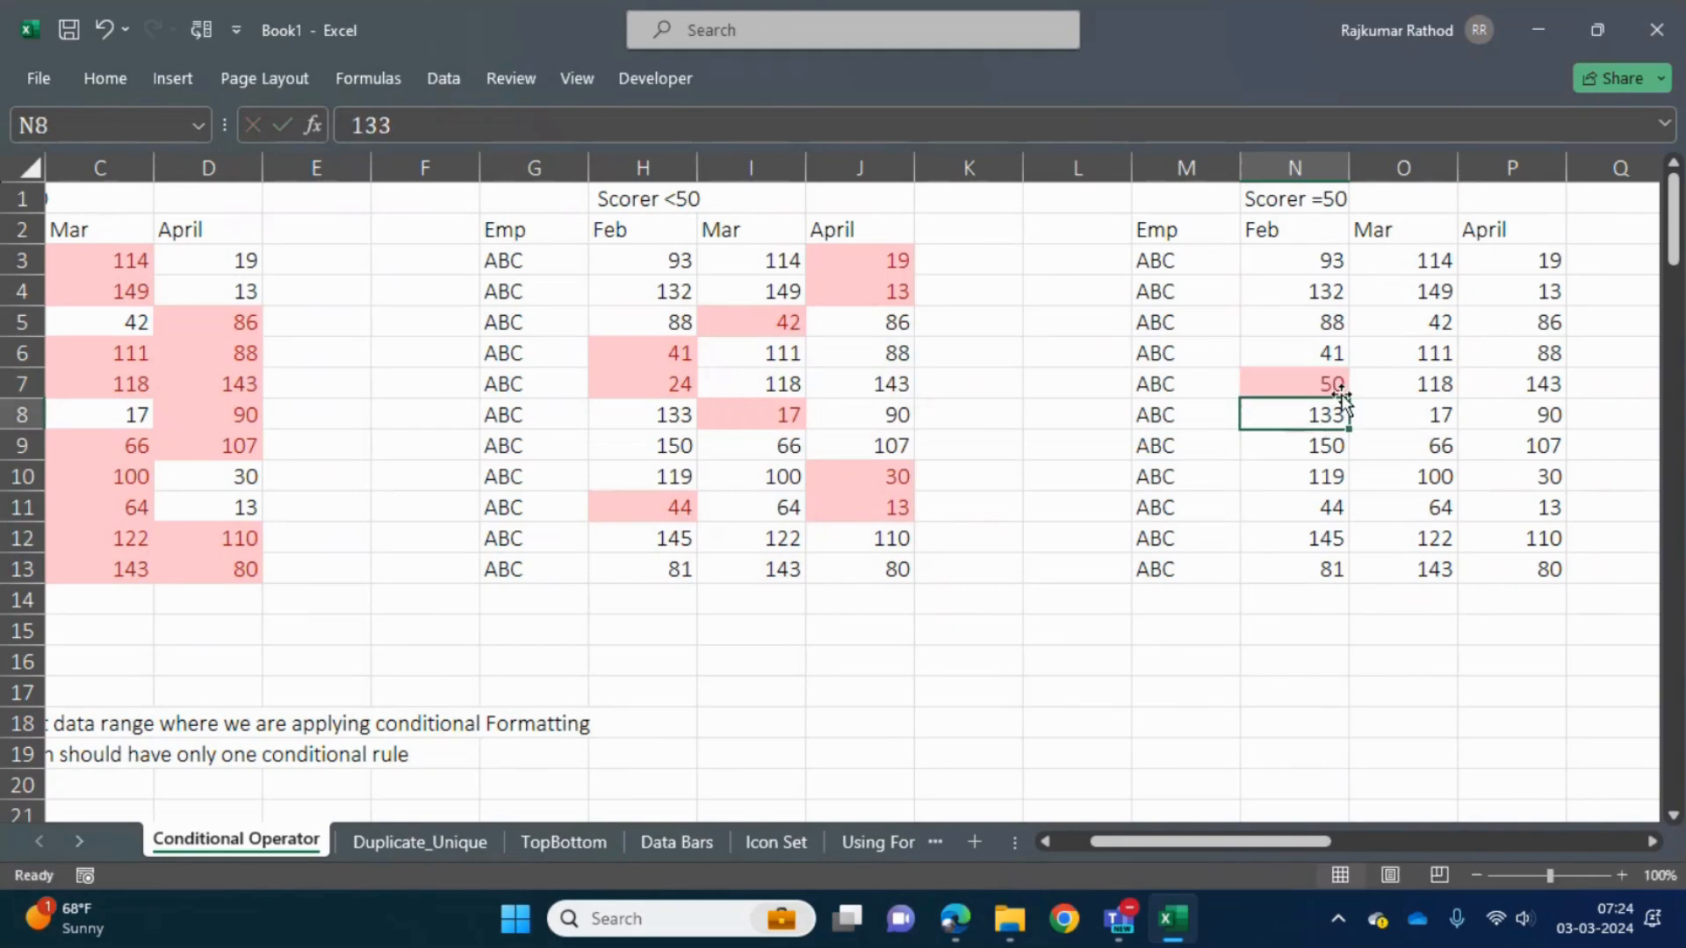
click(1341, 393)
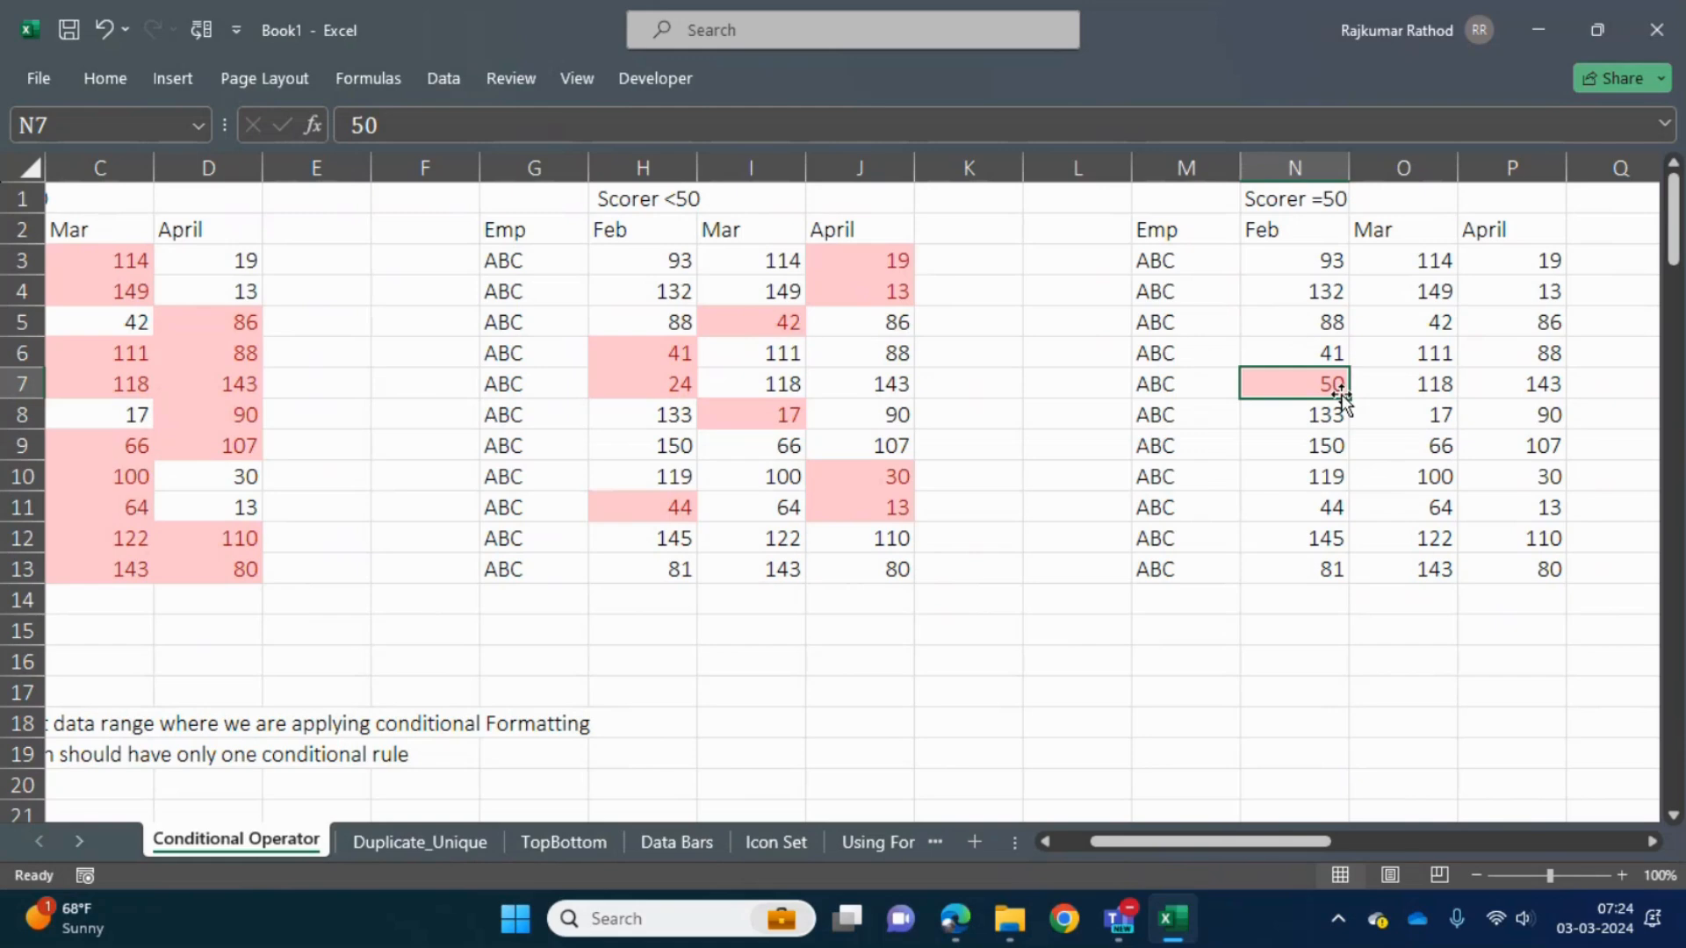
text(000)
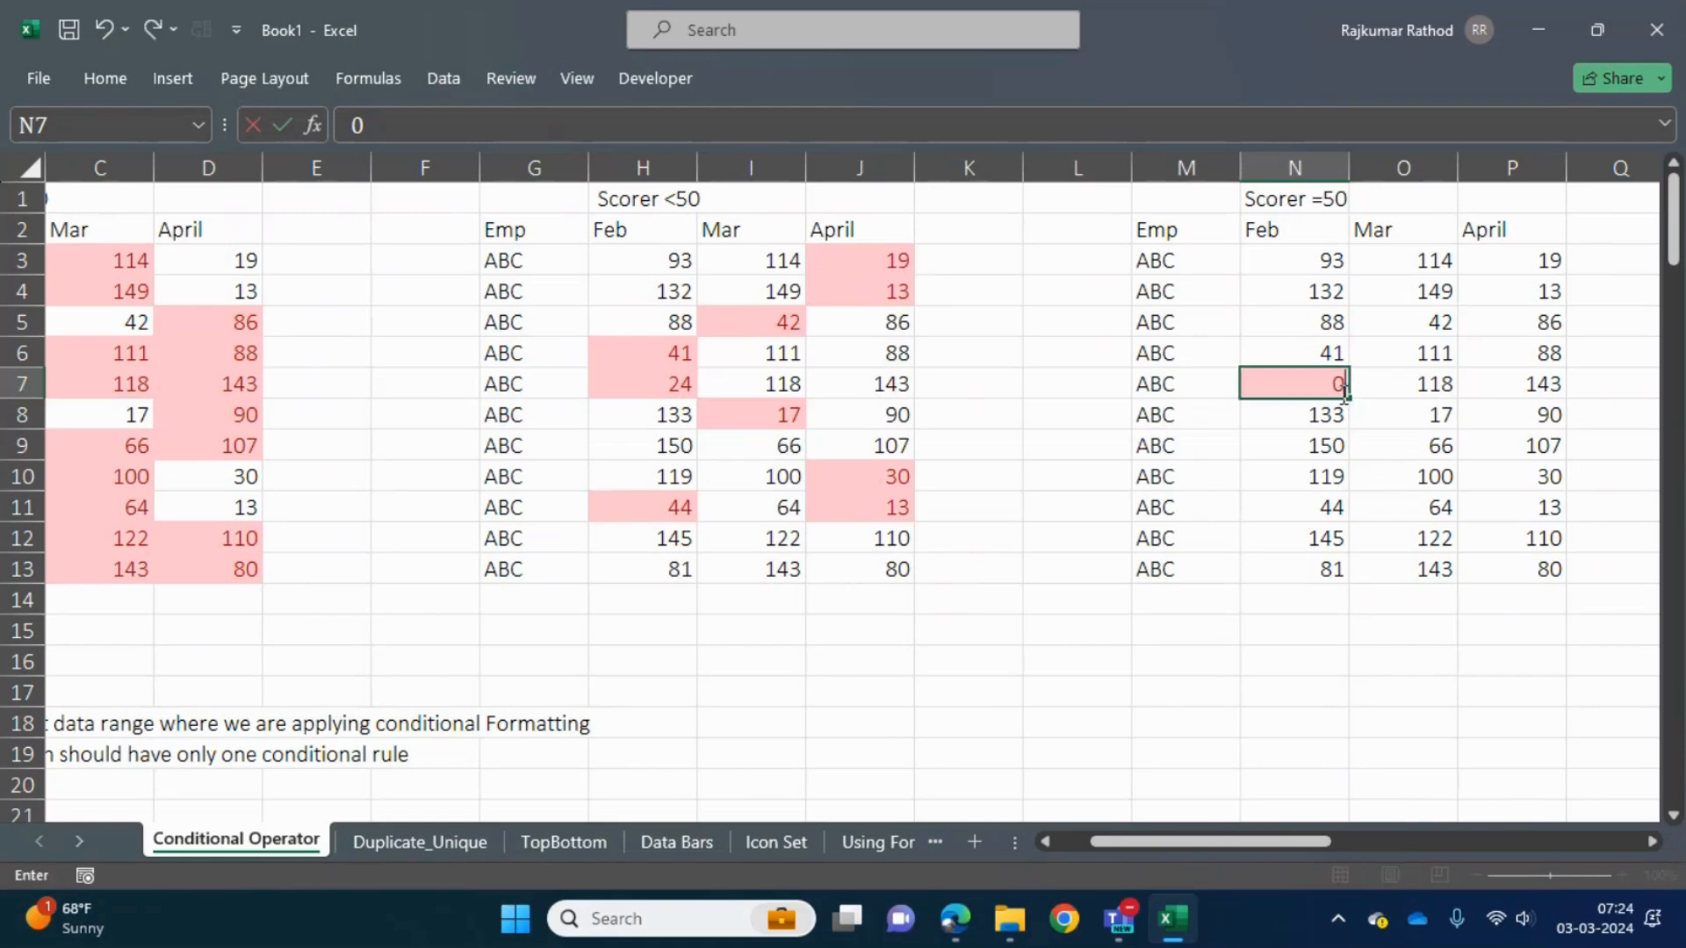
key(Escape)
- Examine the Scorer =50 and Scorer <>50 tables while moving across to the In Between 50 to 100 table
key(Right)
key(Right)
key(Right)
key(Right)
key(Right)
key(Right)
key(Right)
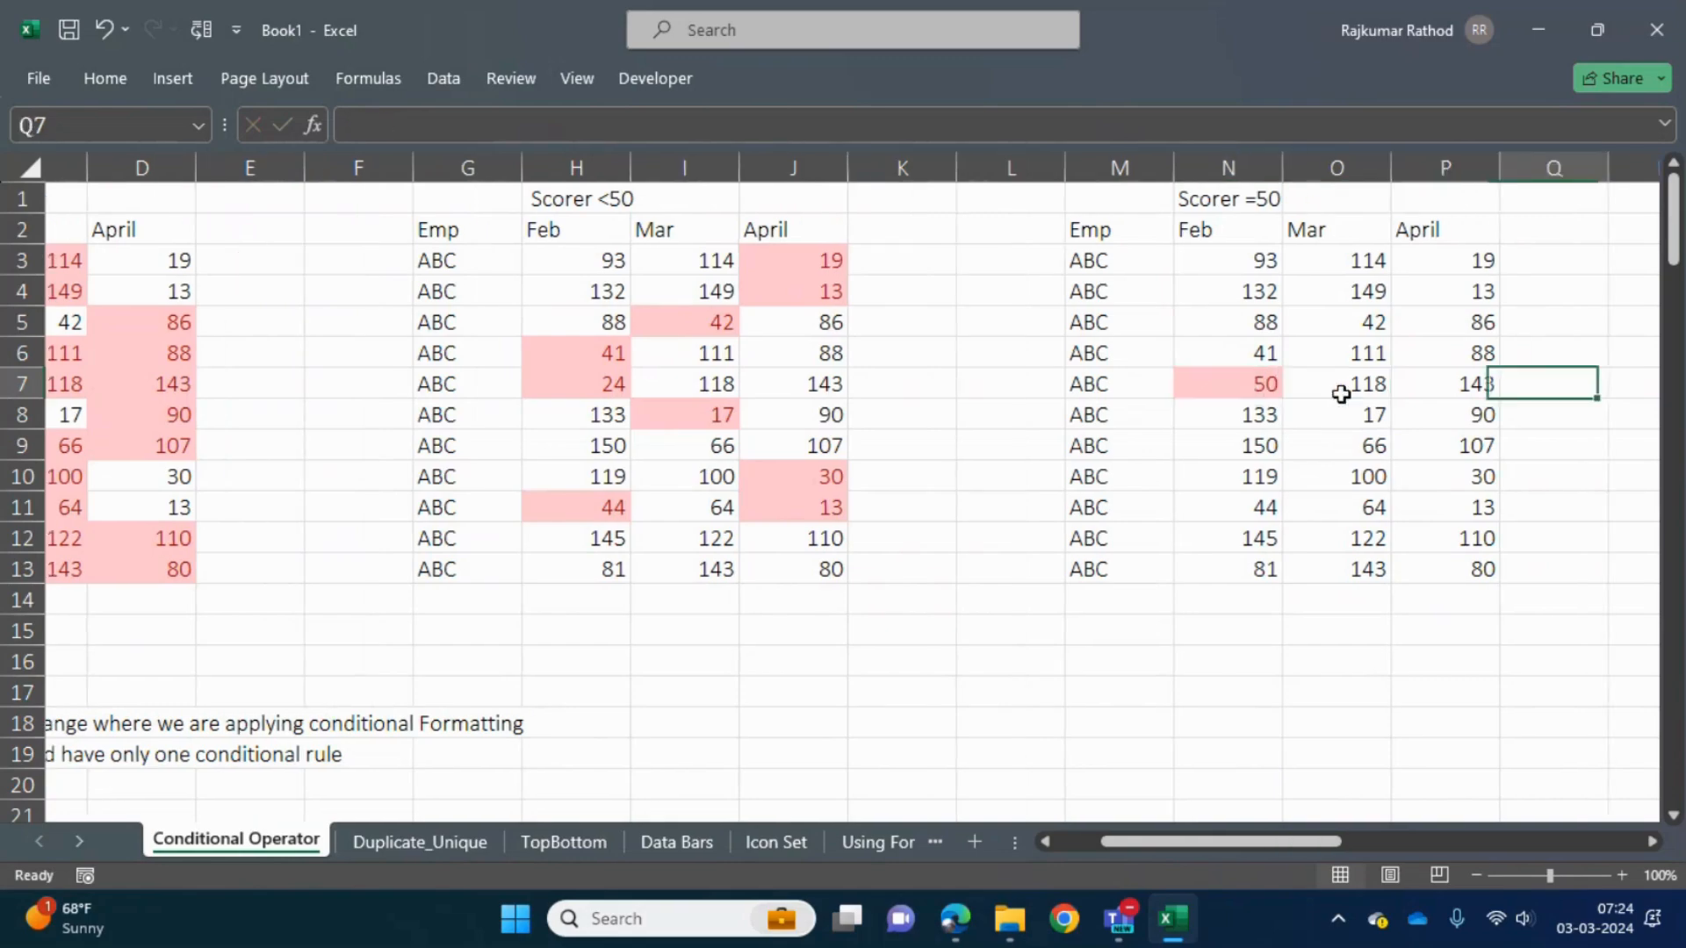
key(Right)
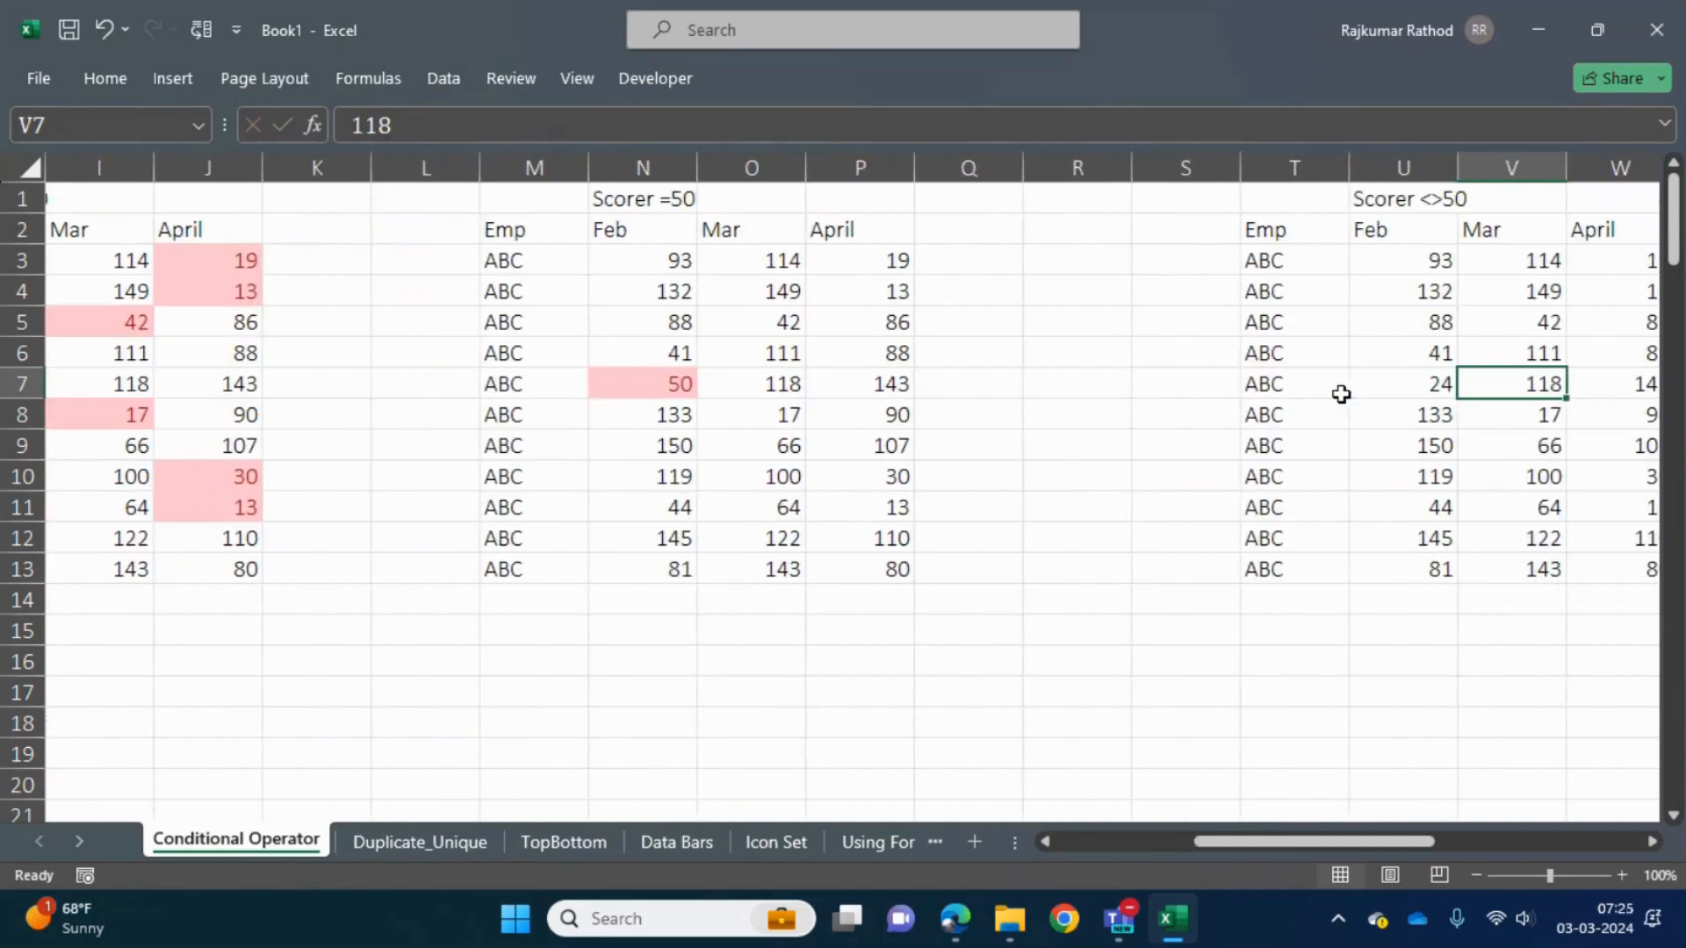
key(Up)
key(Up)
key(Left)
key(Left)
key(Up)
key(Up)
key(Right)
key(Left)
key(Left)
key(Left)
key(Left)
key(Left)
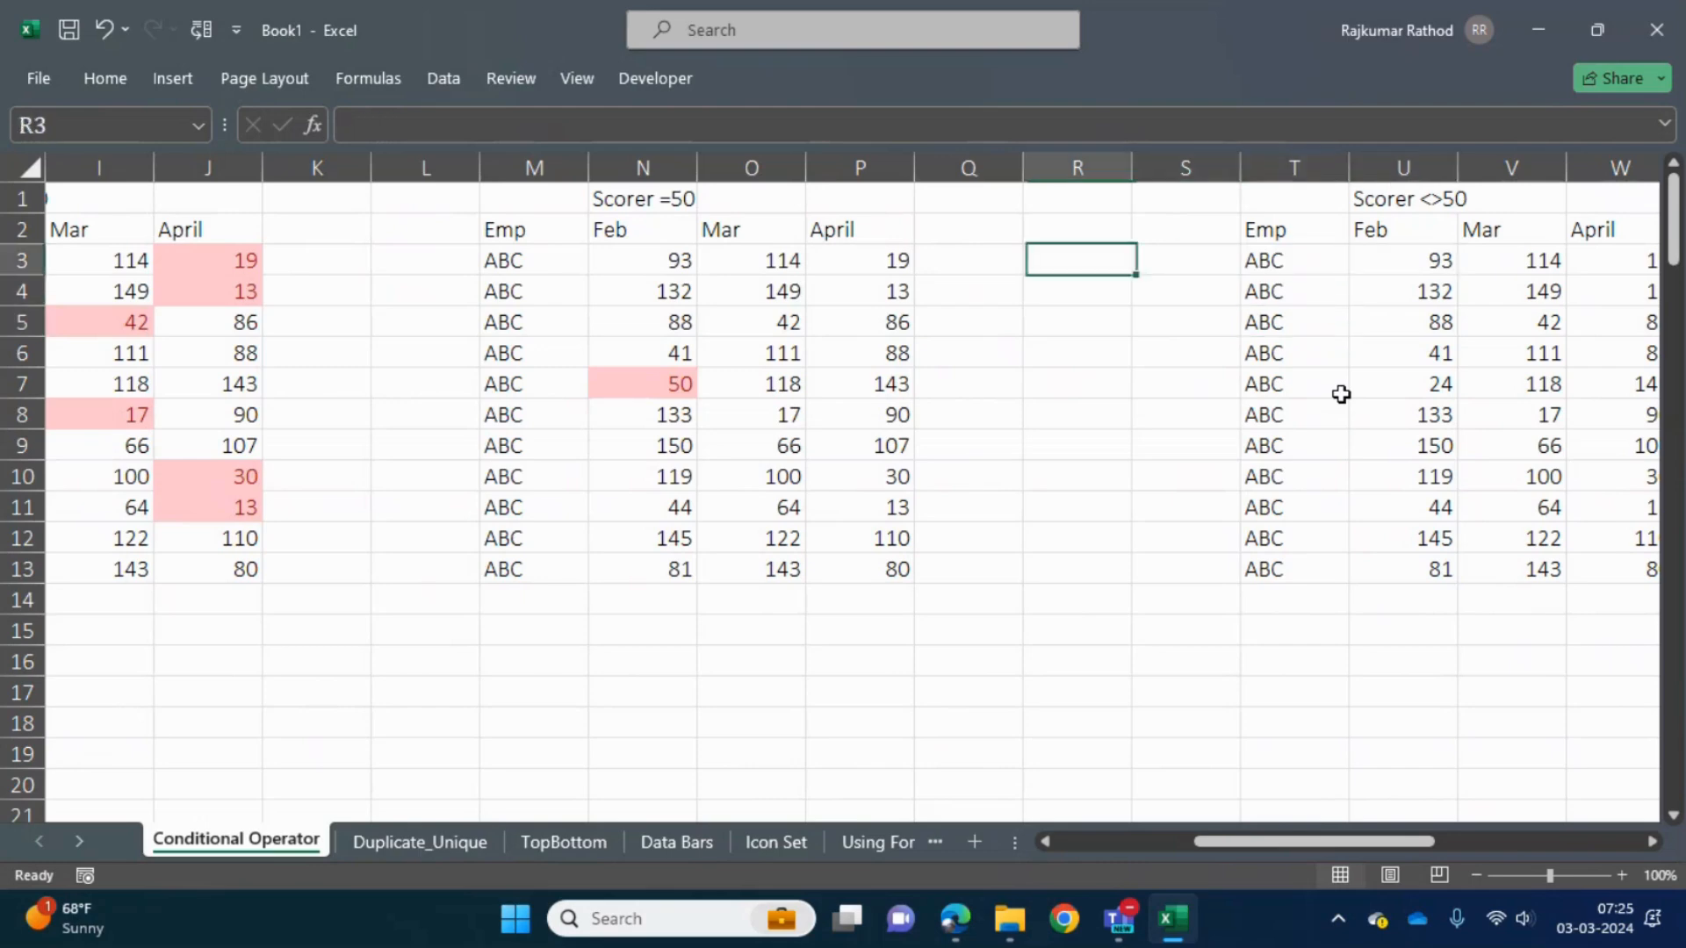
key(Right)
key(Right)
- Start a Between highlight rule for the Feb, Mar and April scores in AA3:AC13 of the In Between 50 to 100 table
key(Right)
key(Right)
key(Right)
key(Right)
key(Right)
key(Right)
key(Right)
key(Right)
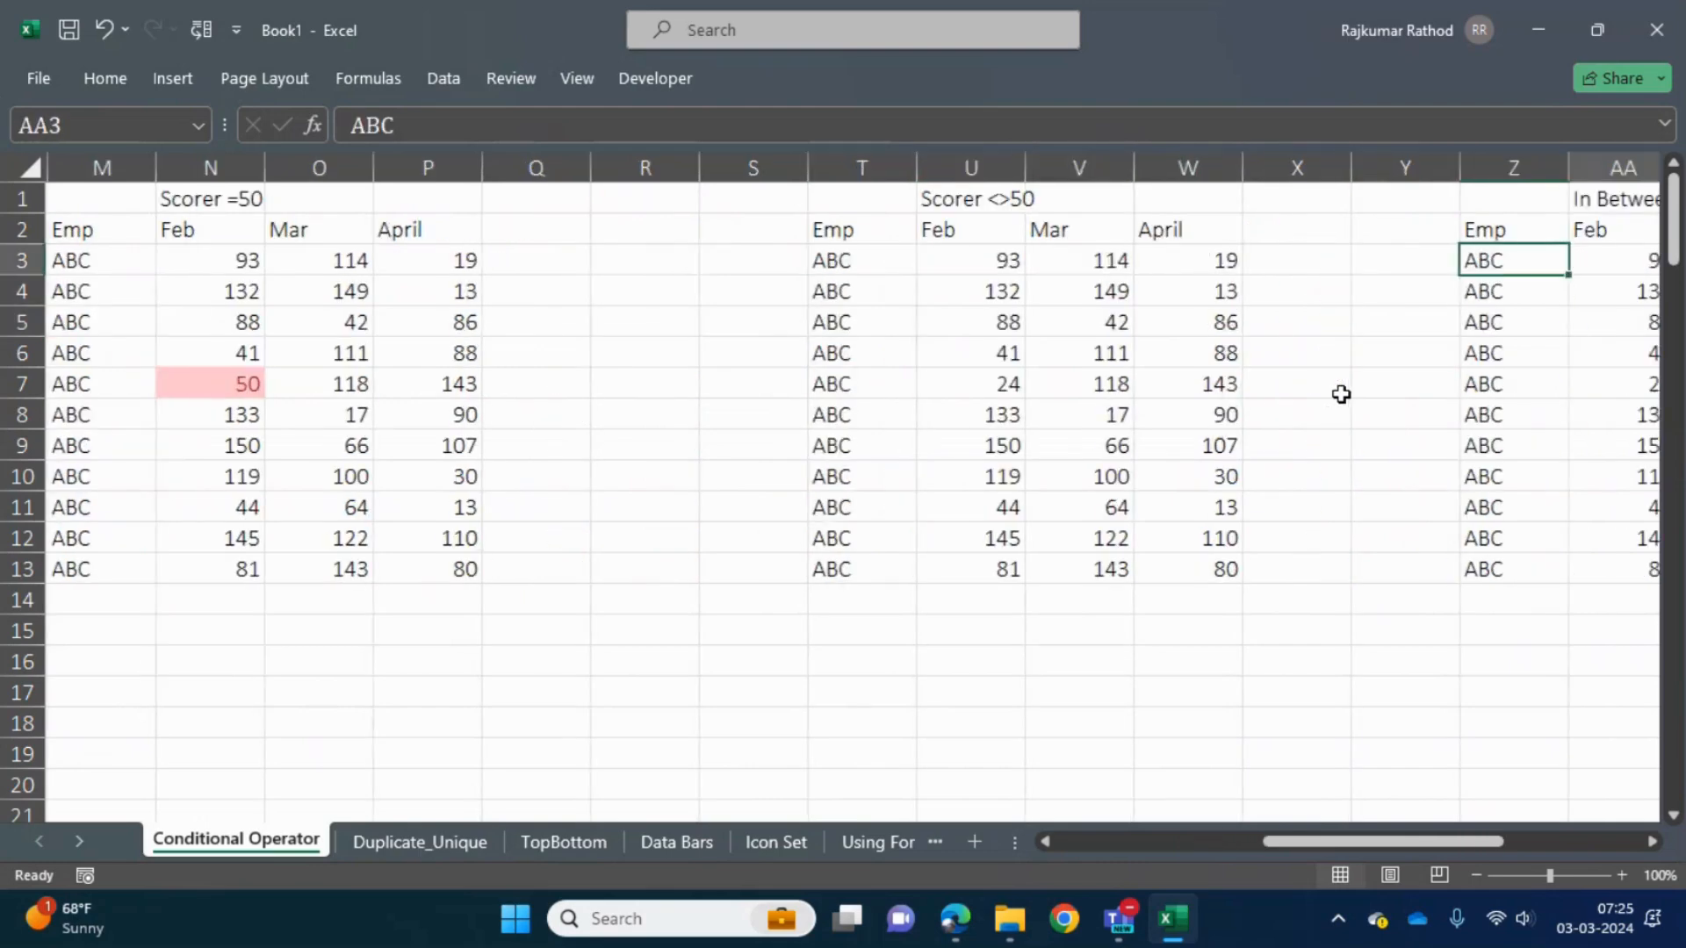
key(Left)
key(Right)
key(Right)
key(Right)
key(Right)
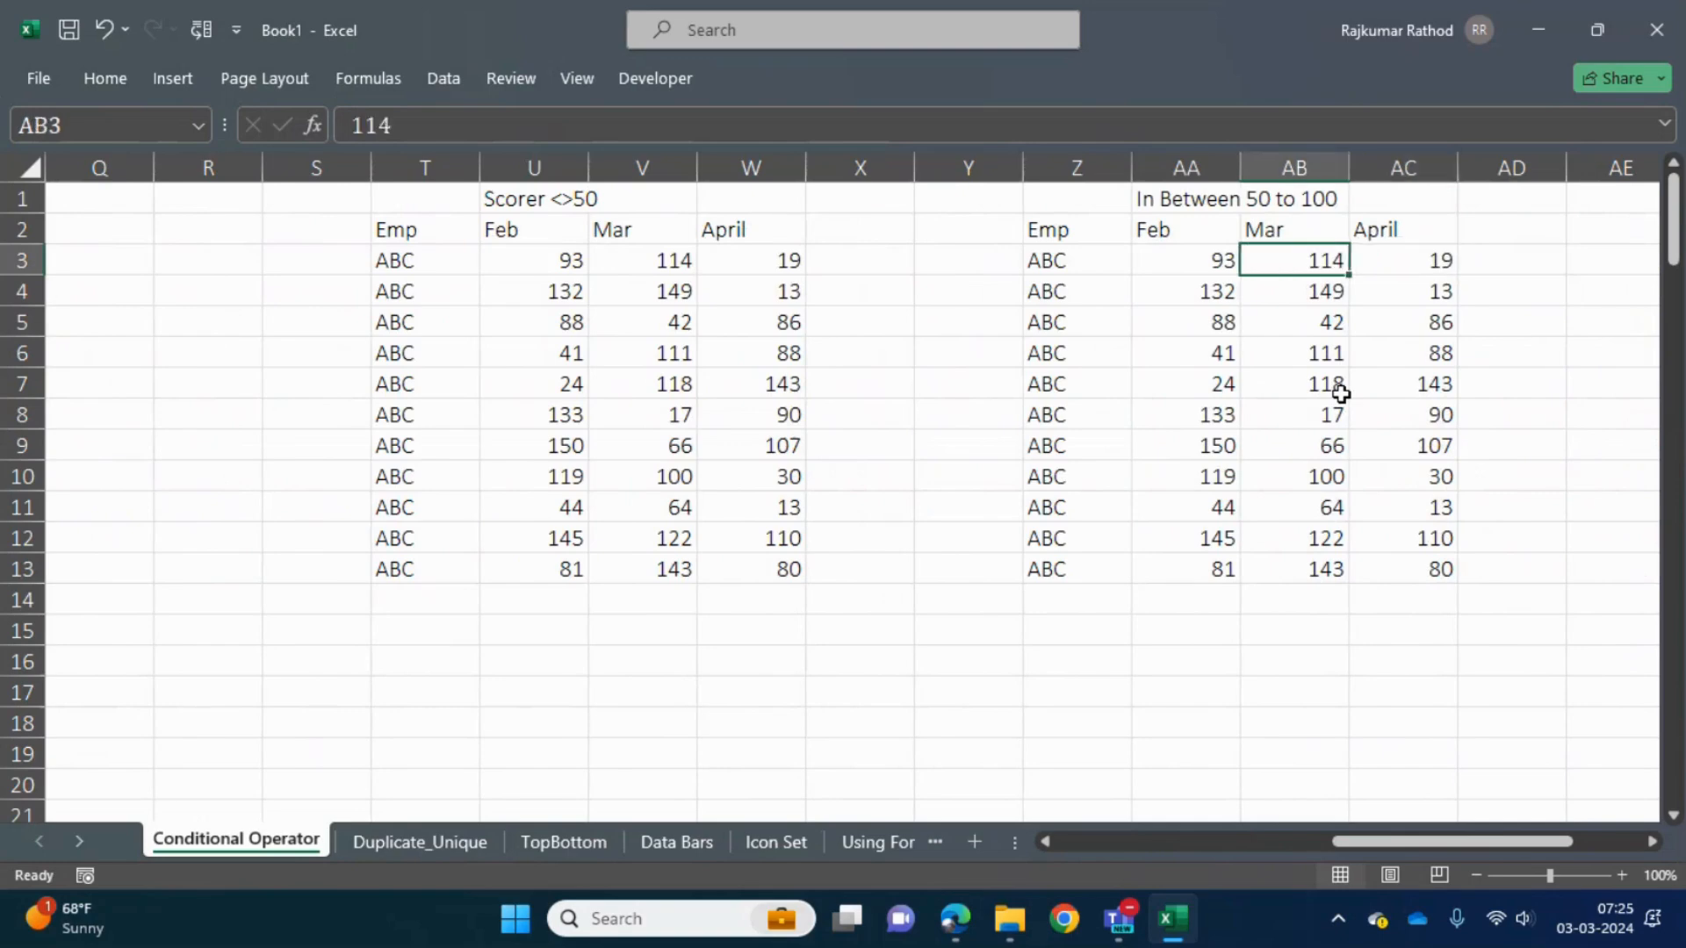
key(Left)
key(Left)
key(ctrl+shift+Right)
key(ctrl+shift+Down)
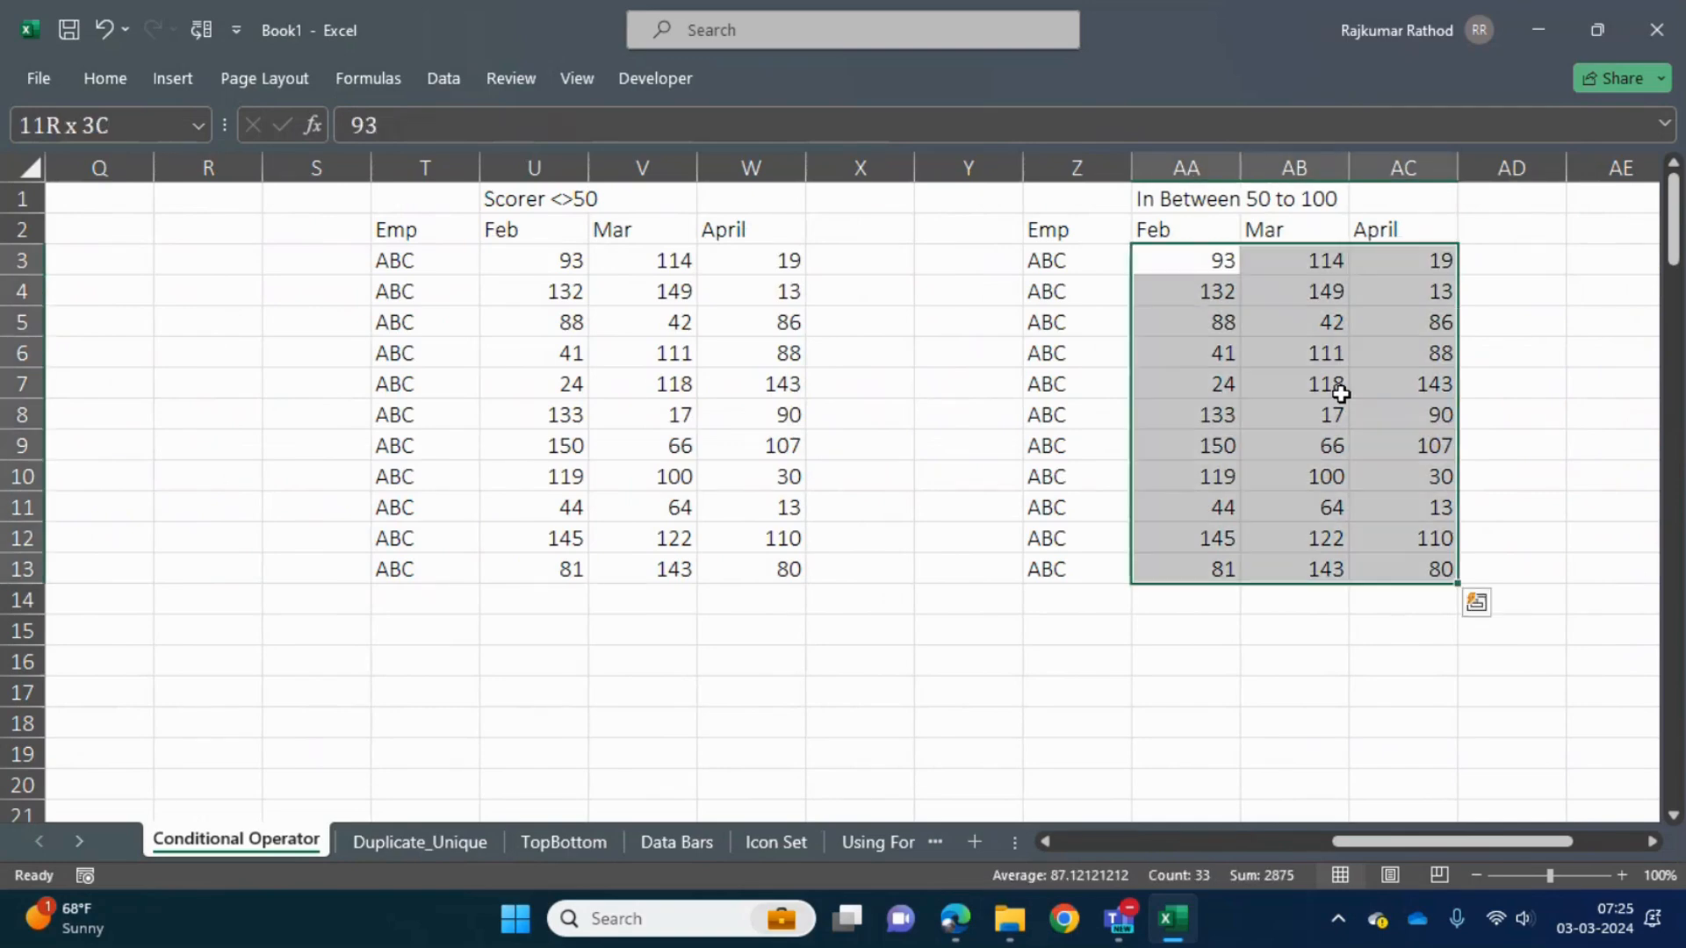
click(107, 79)
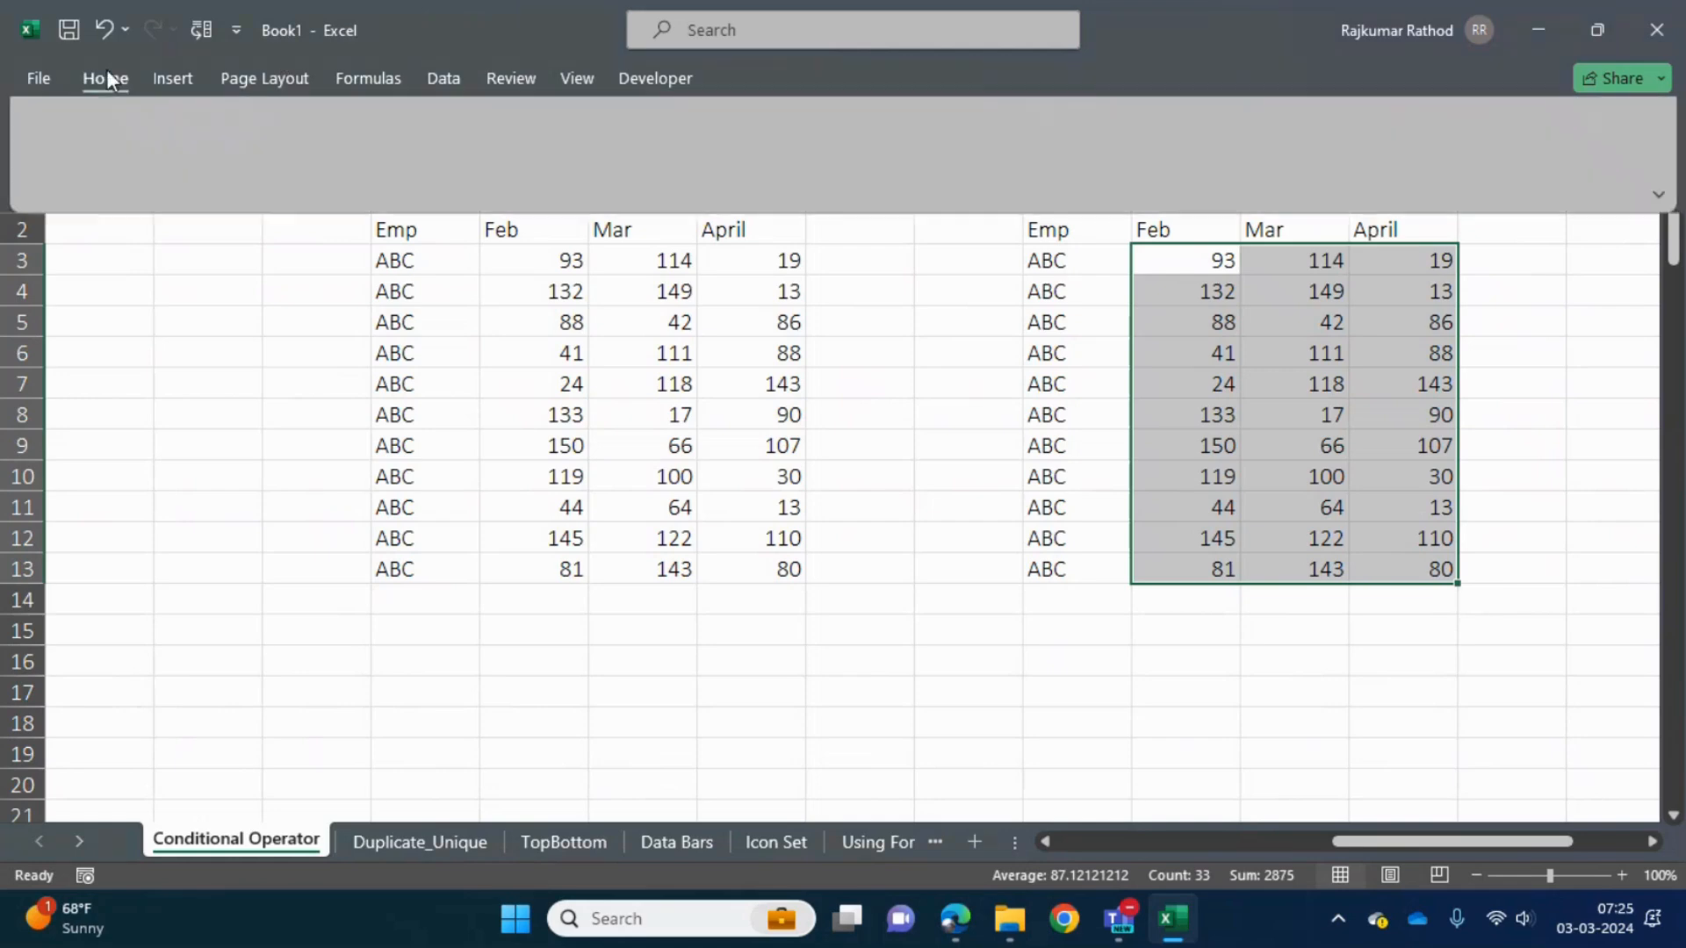
click(1076, 182)
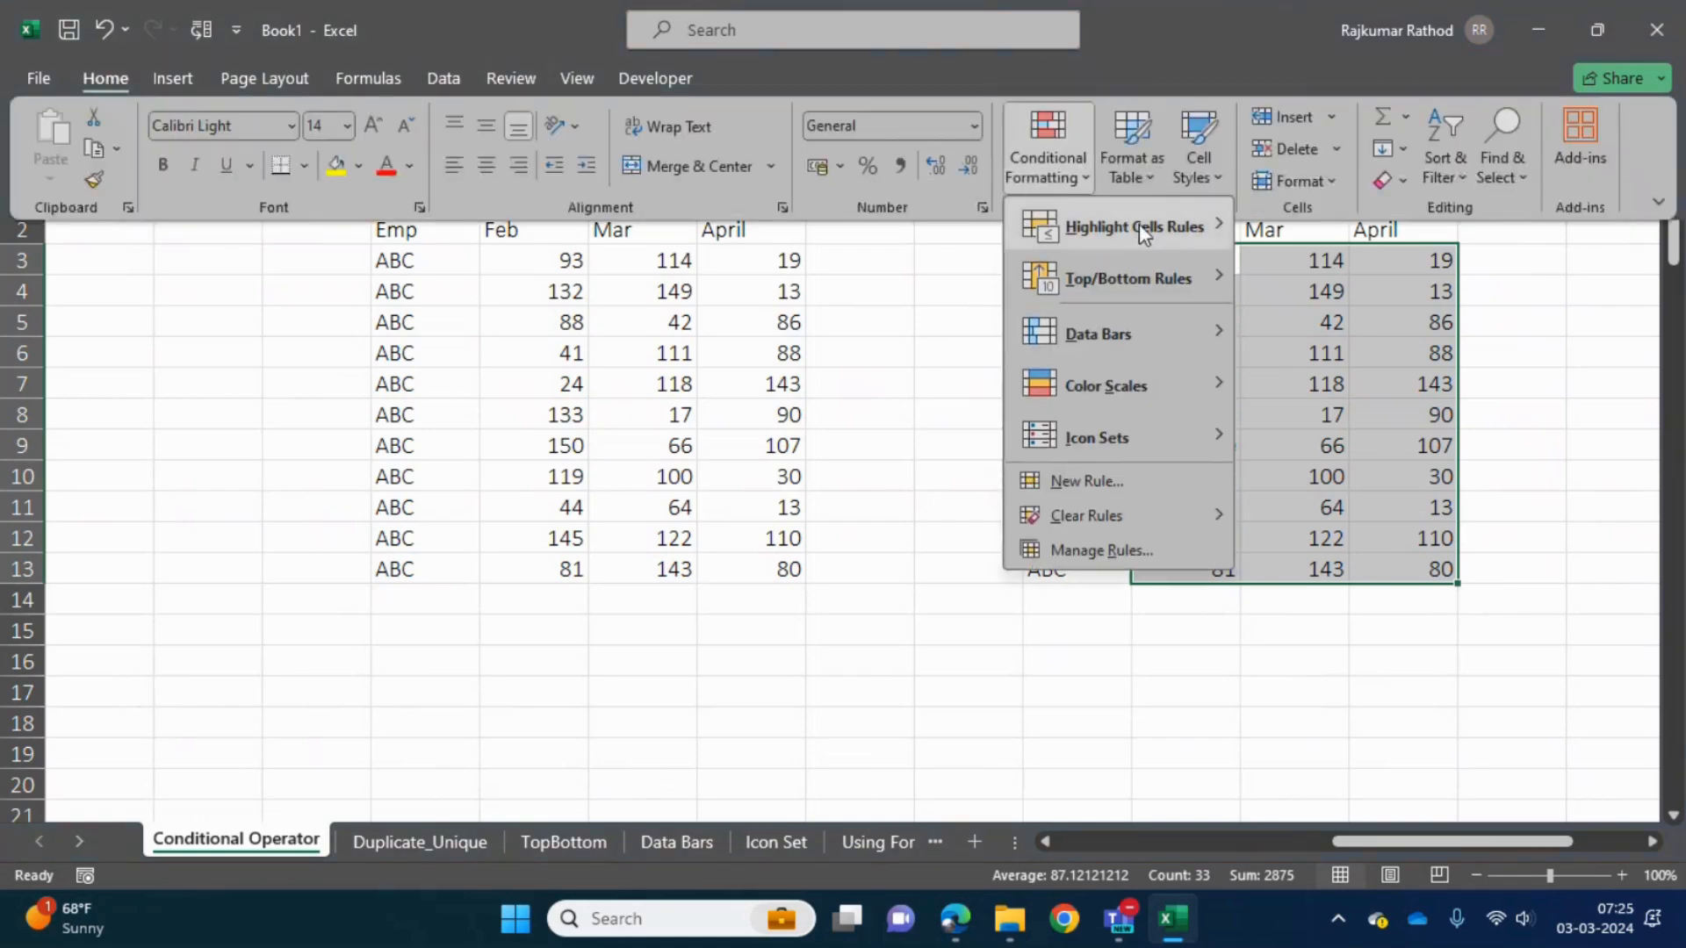
mouse_move(1148, 228)
click(1341, 340)
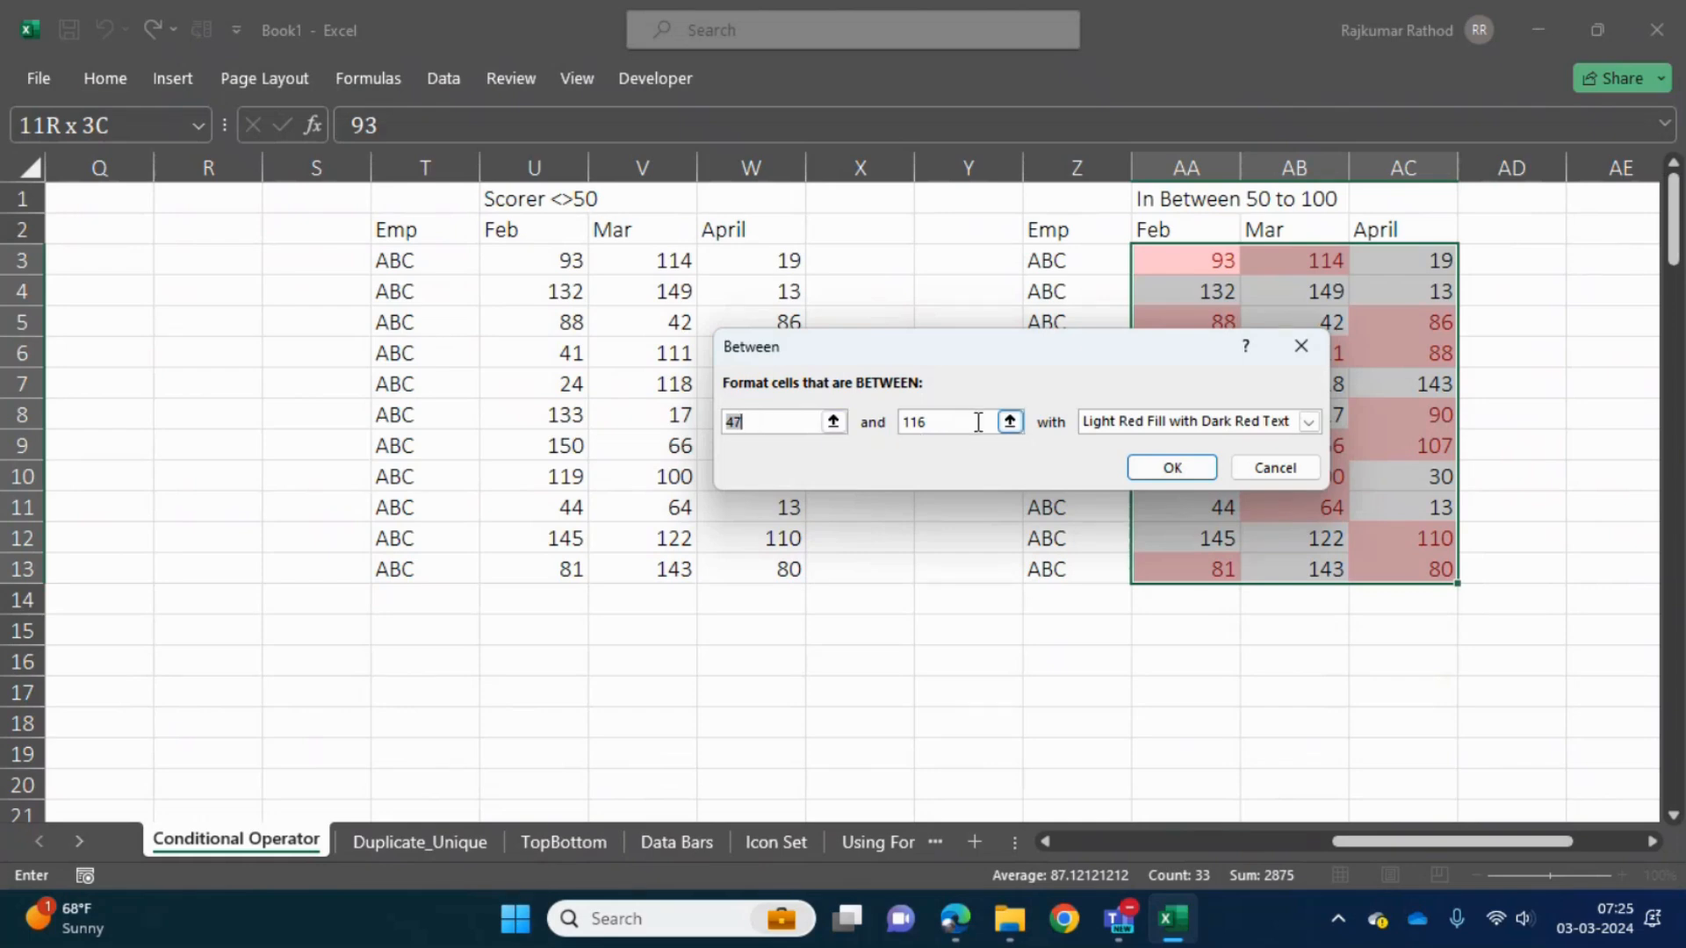
- Set the Between rule's lower limit to 50 and its upper limit to 100
text(50)
click(940, 422)
key(BackSpace)
key(BackSpace)
text(0)
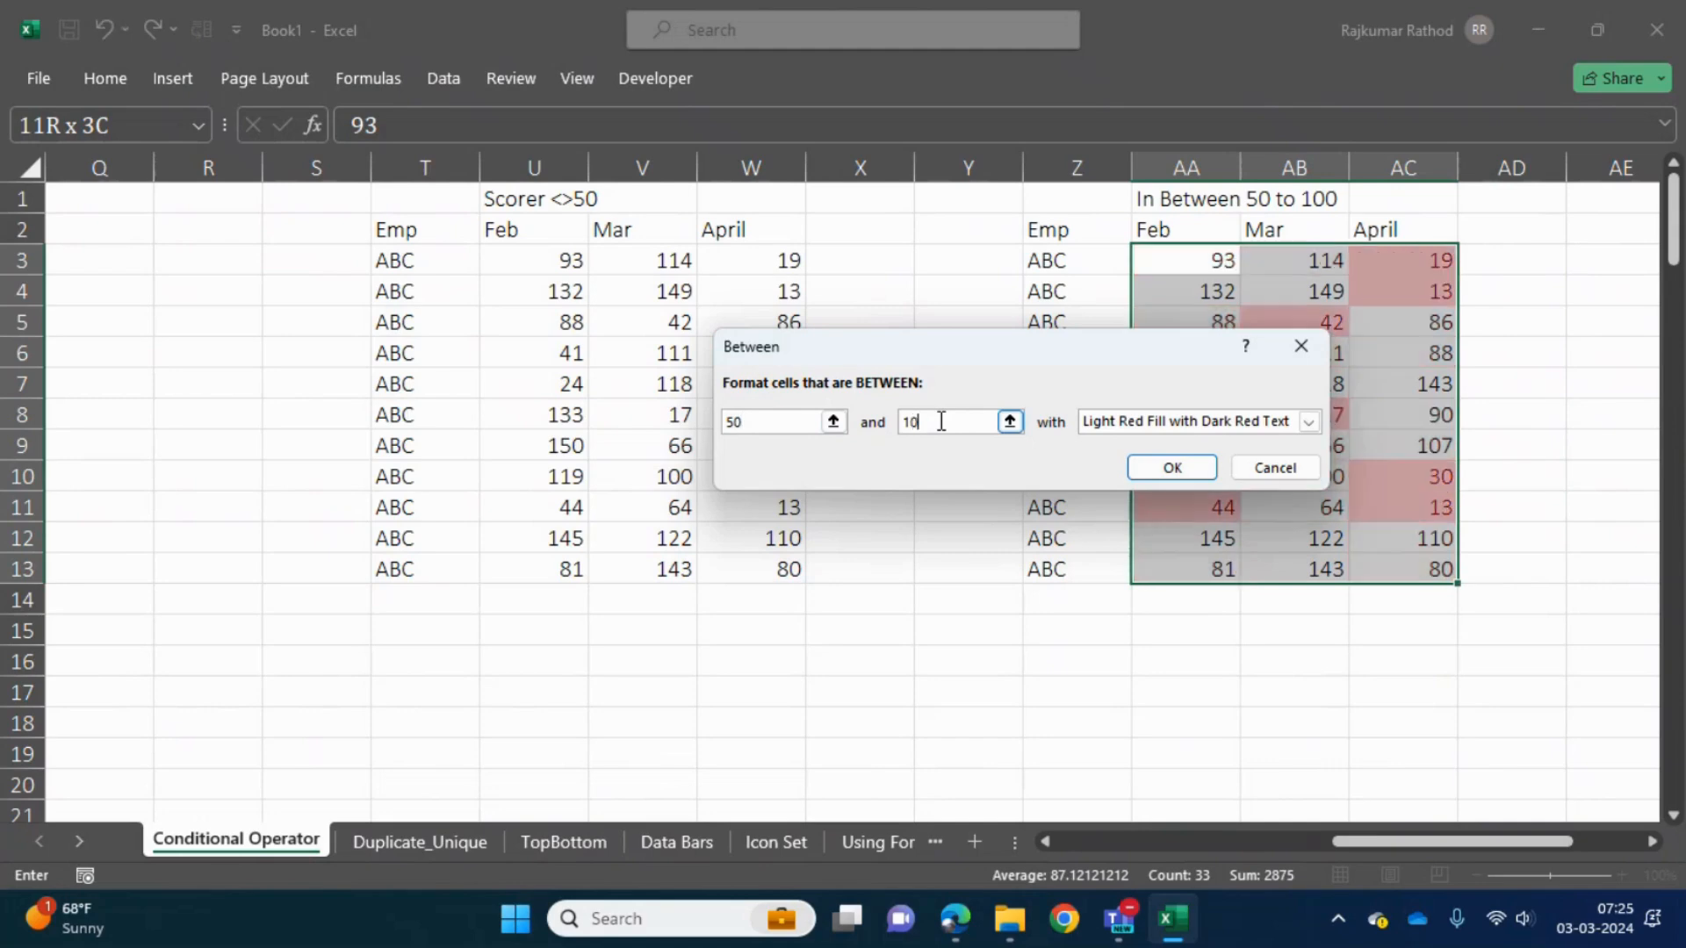
text(0)
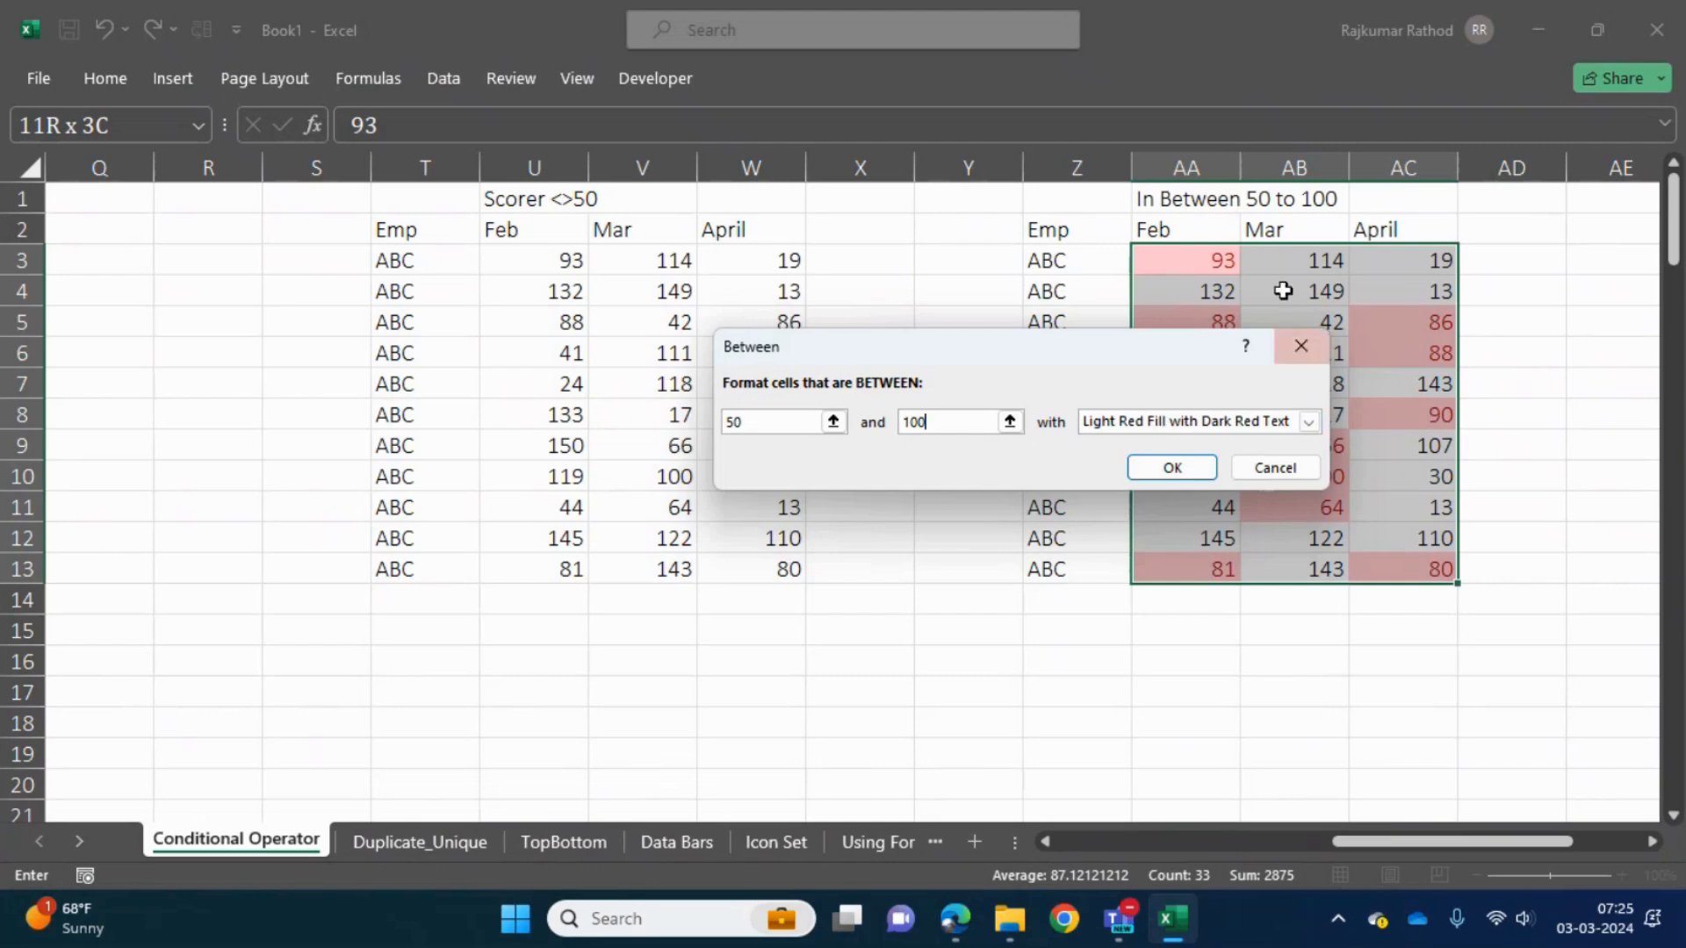
- Give the Between rule a custom format with a dark blue fill and apply it to the scores
click(1308, 422)
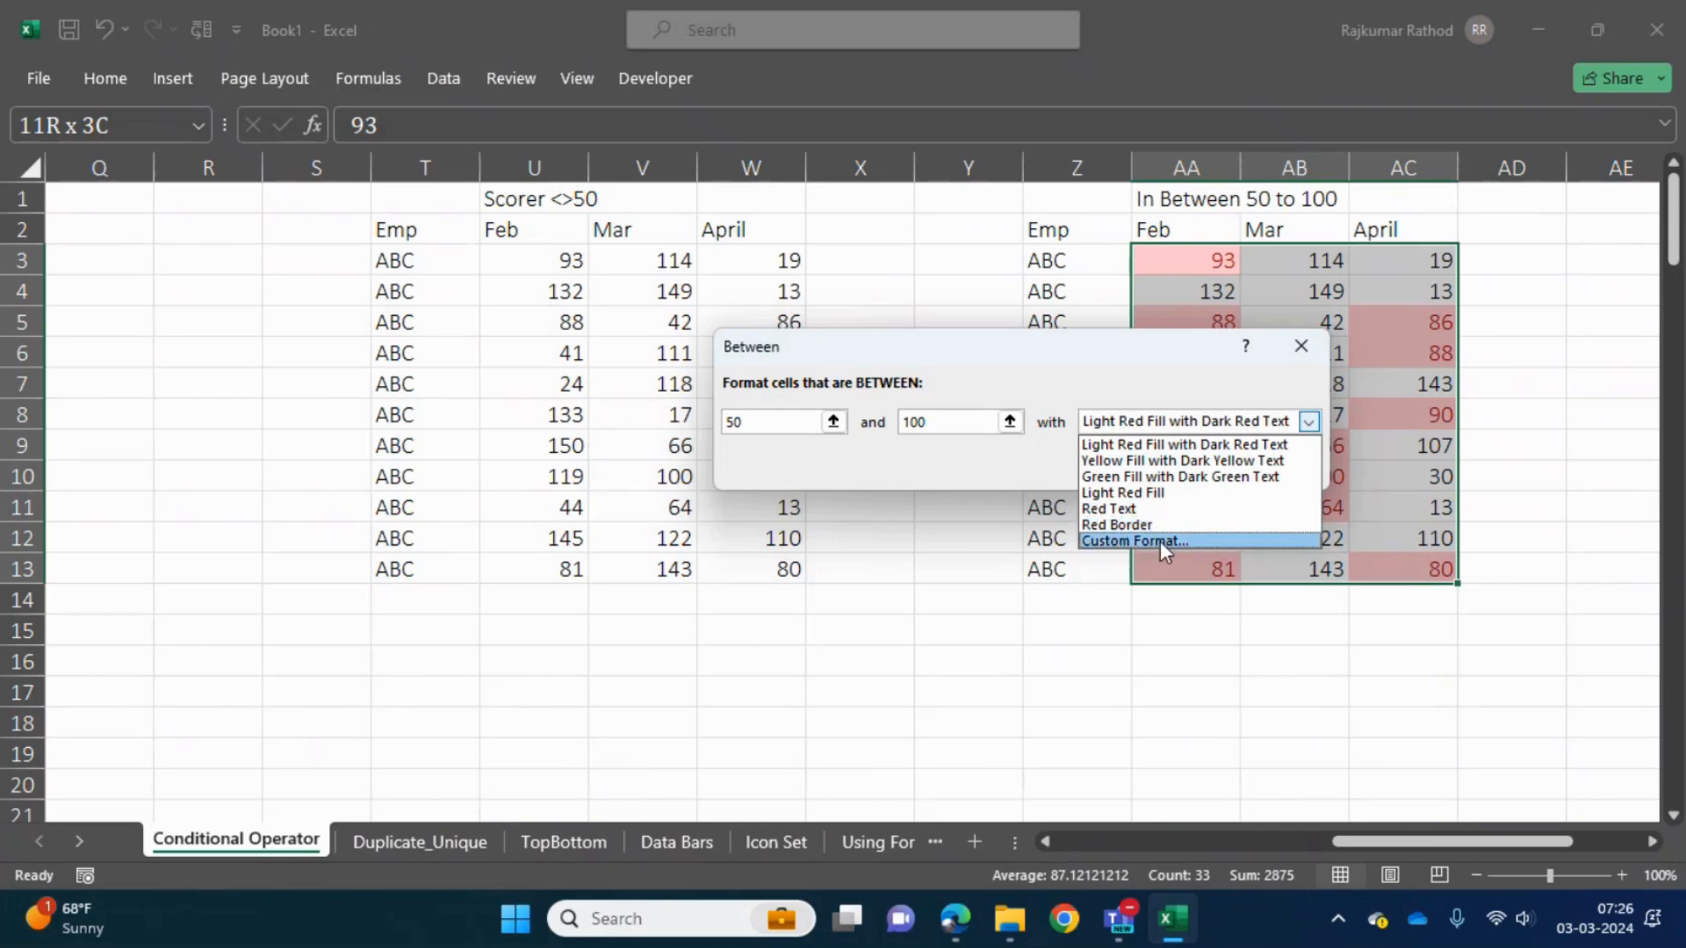
click(1160, 541)
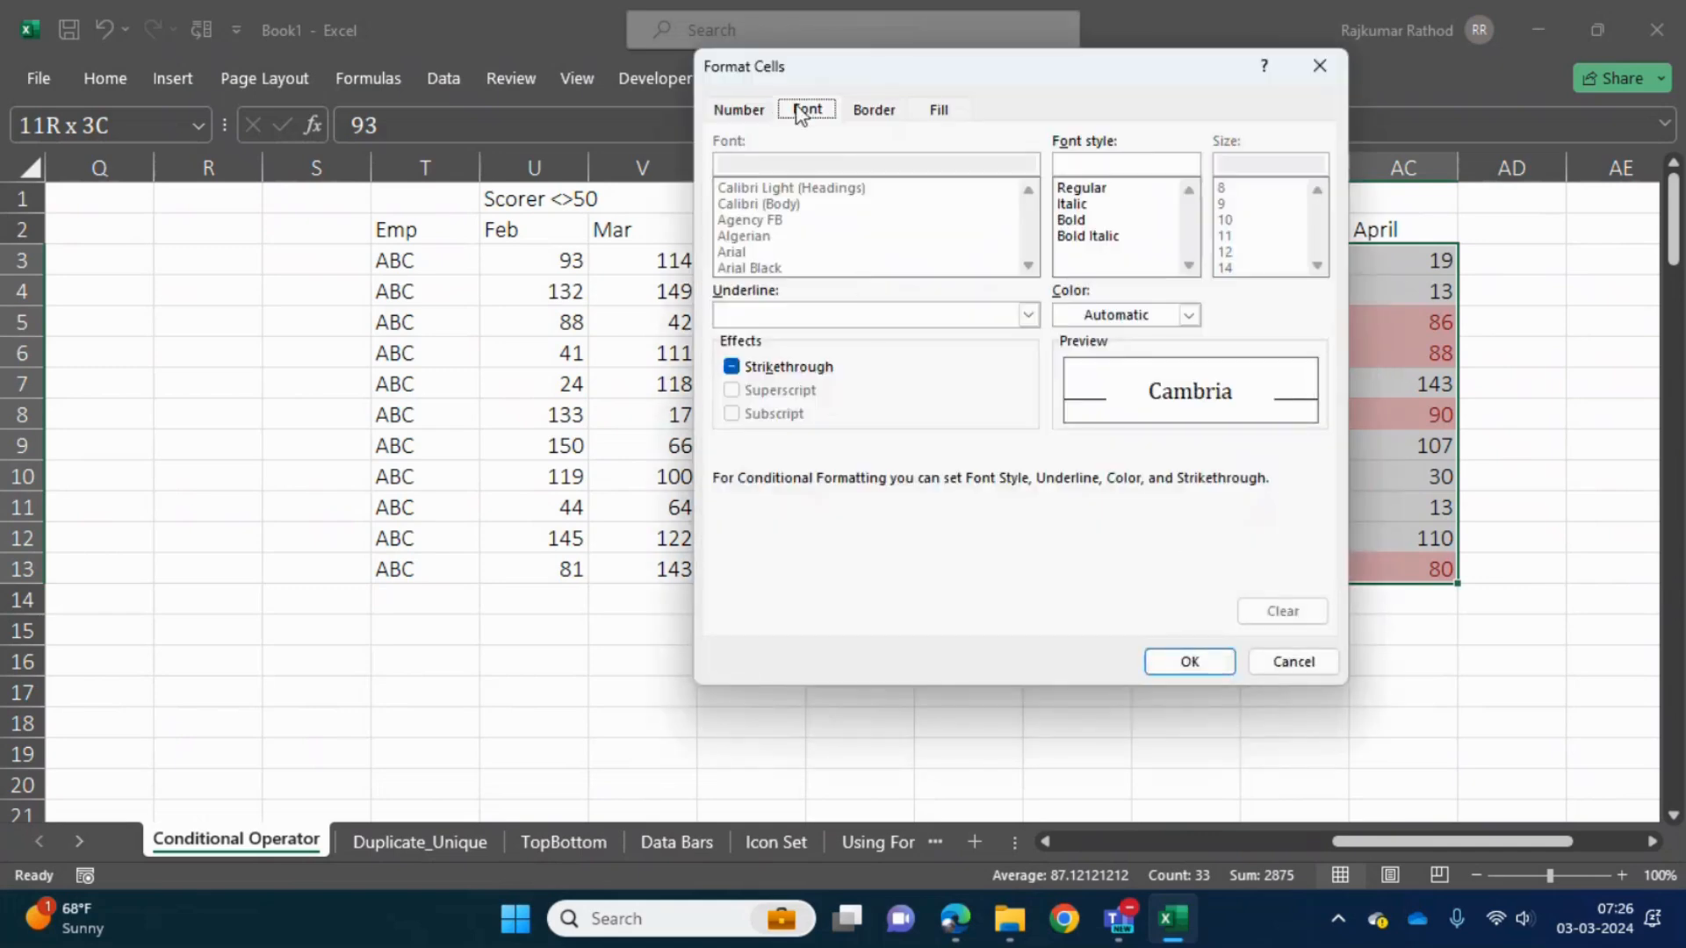
click(936, 112)
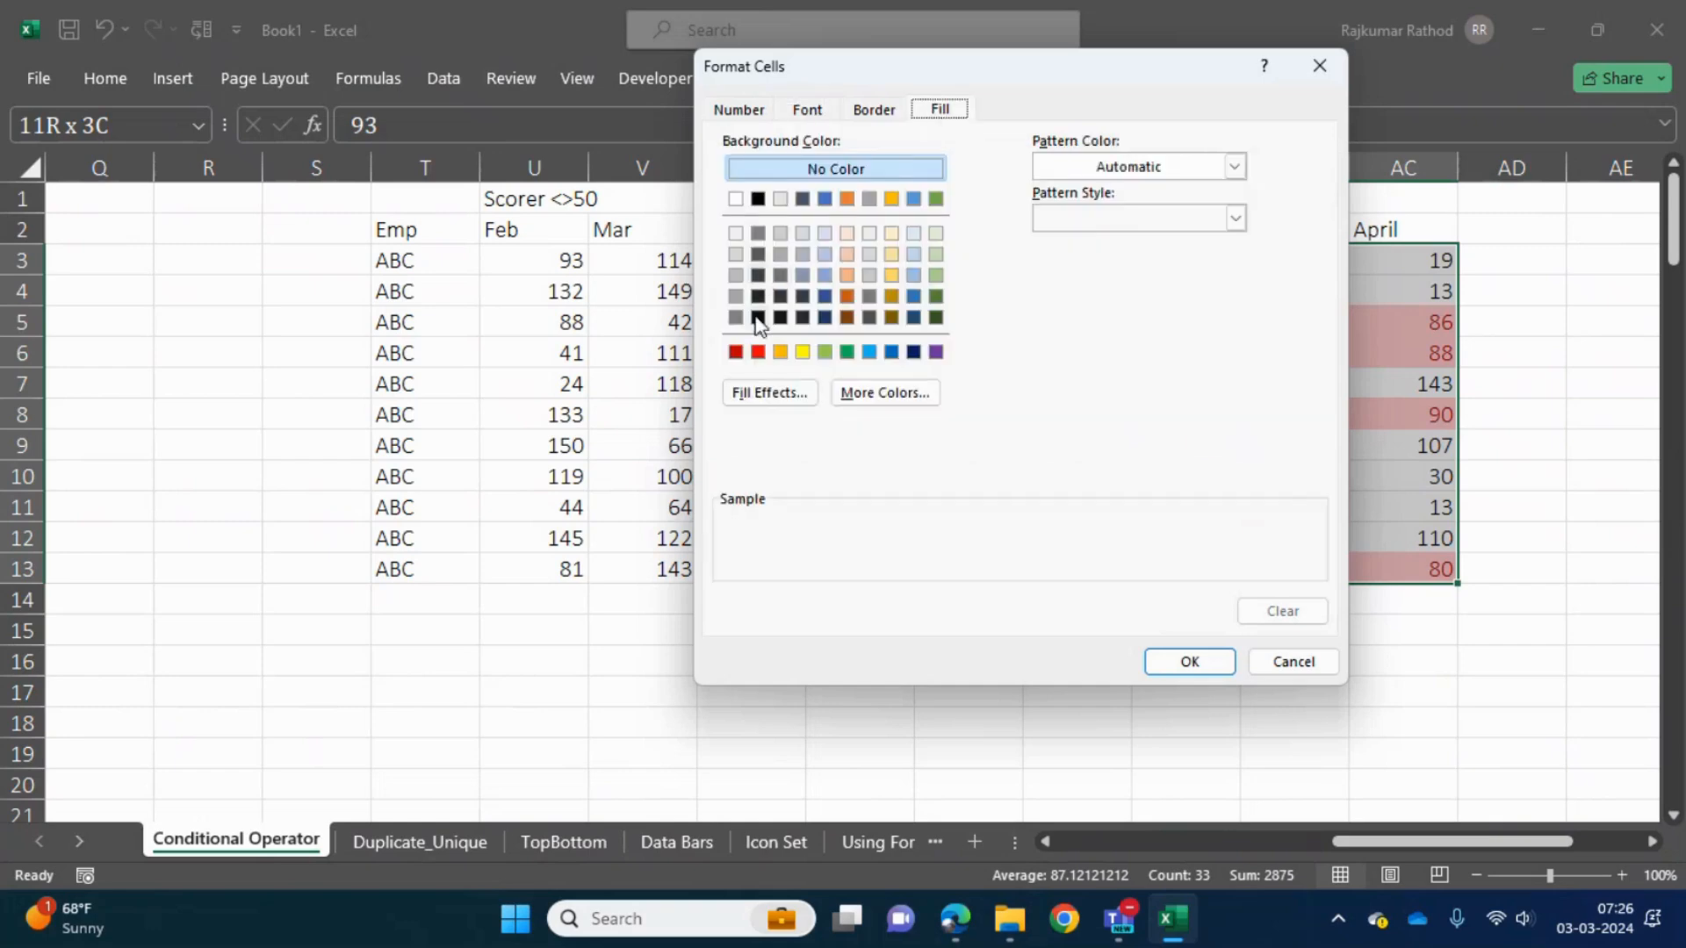
click(826, 296)
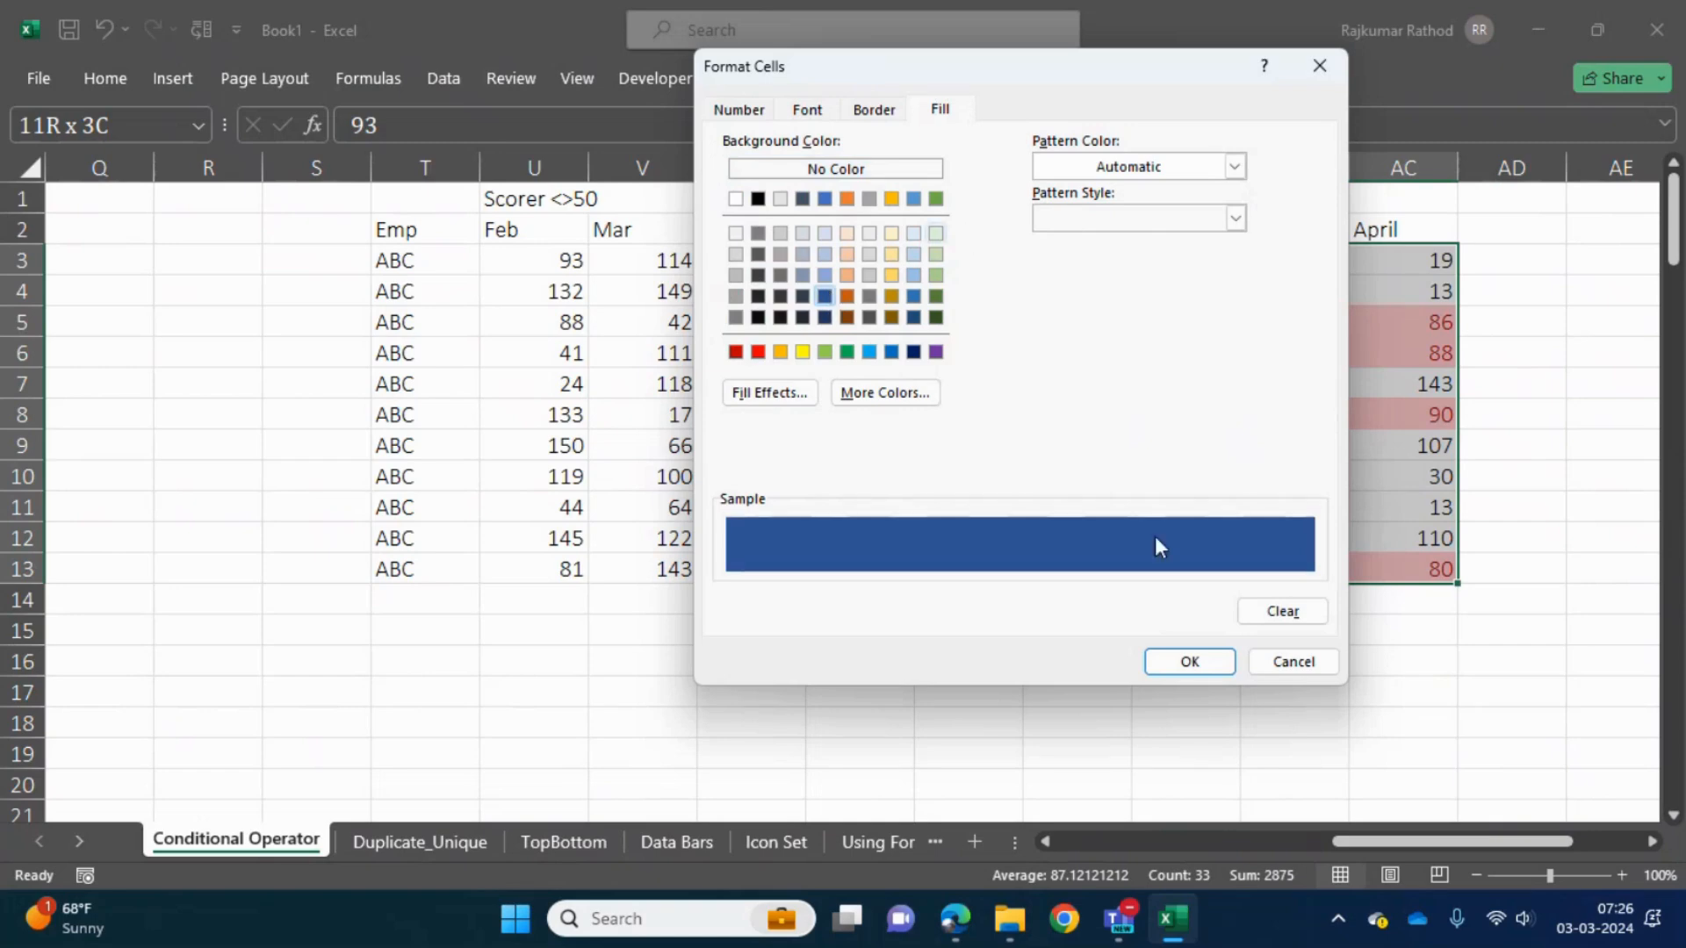
click(1187, 663)
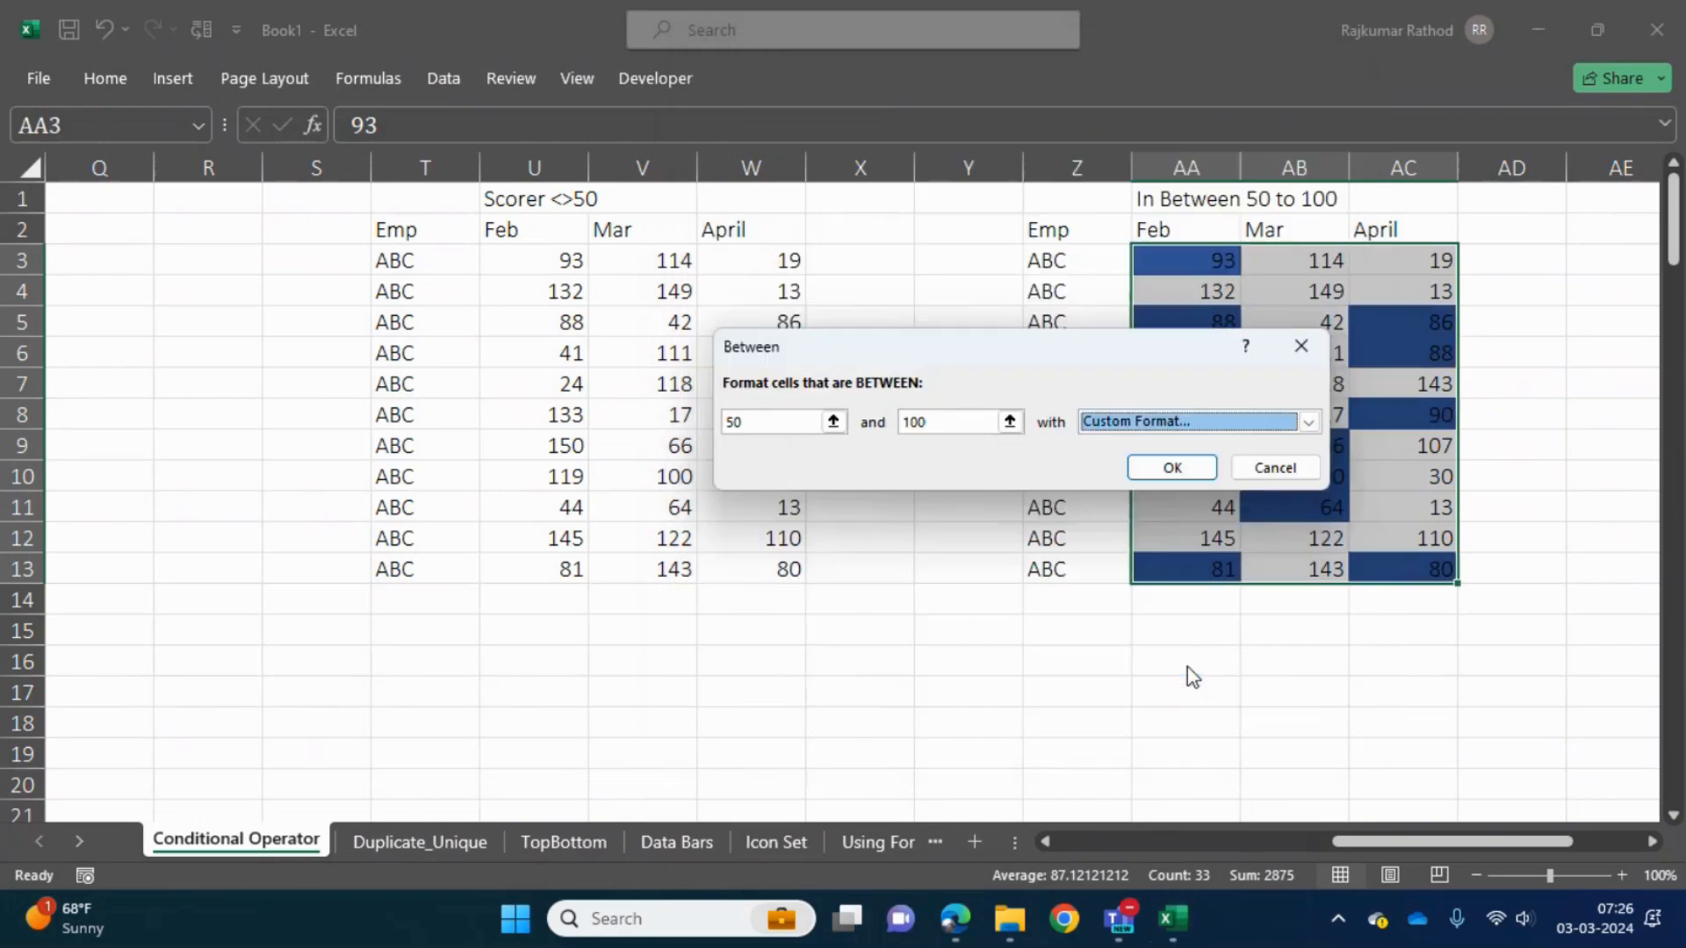
click(1172, 468)
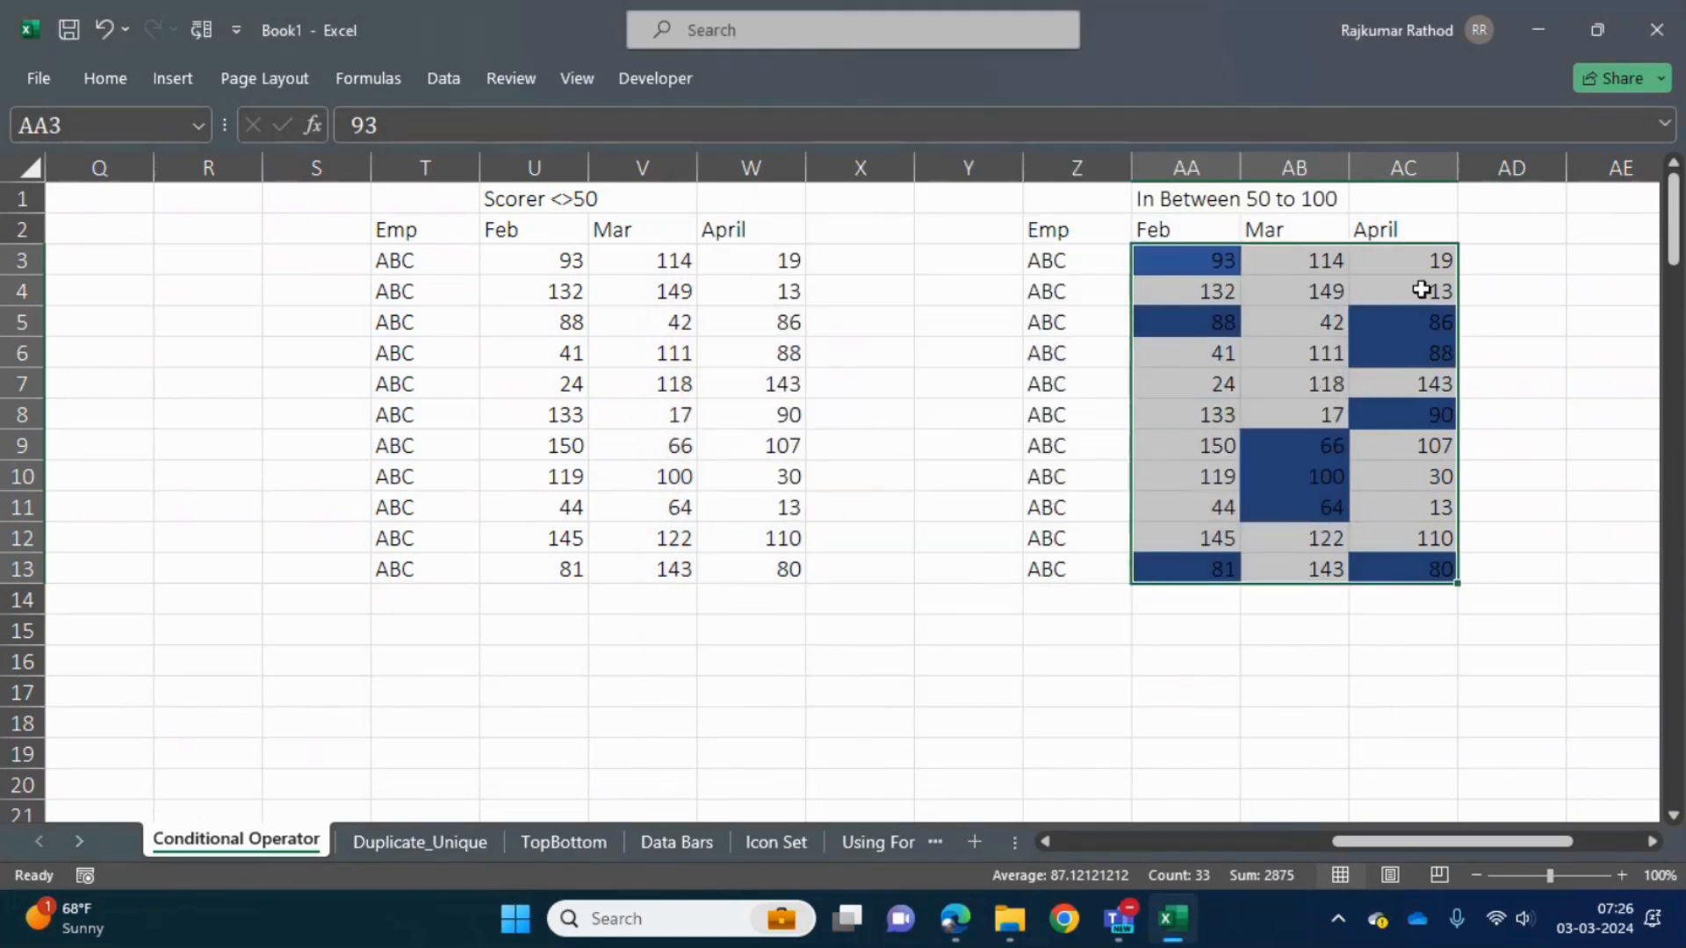
click(1223, 377)
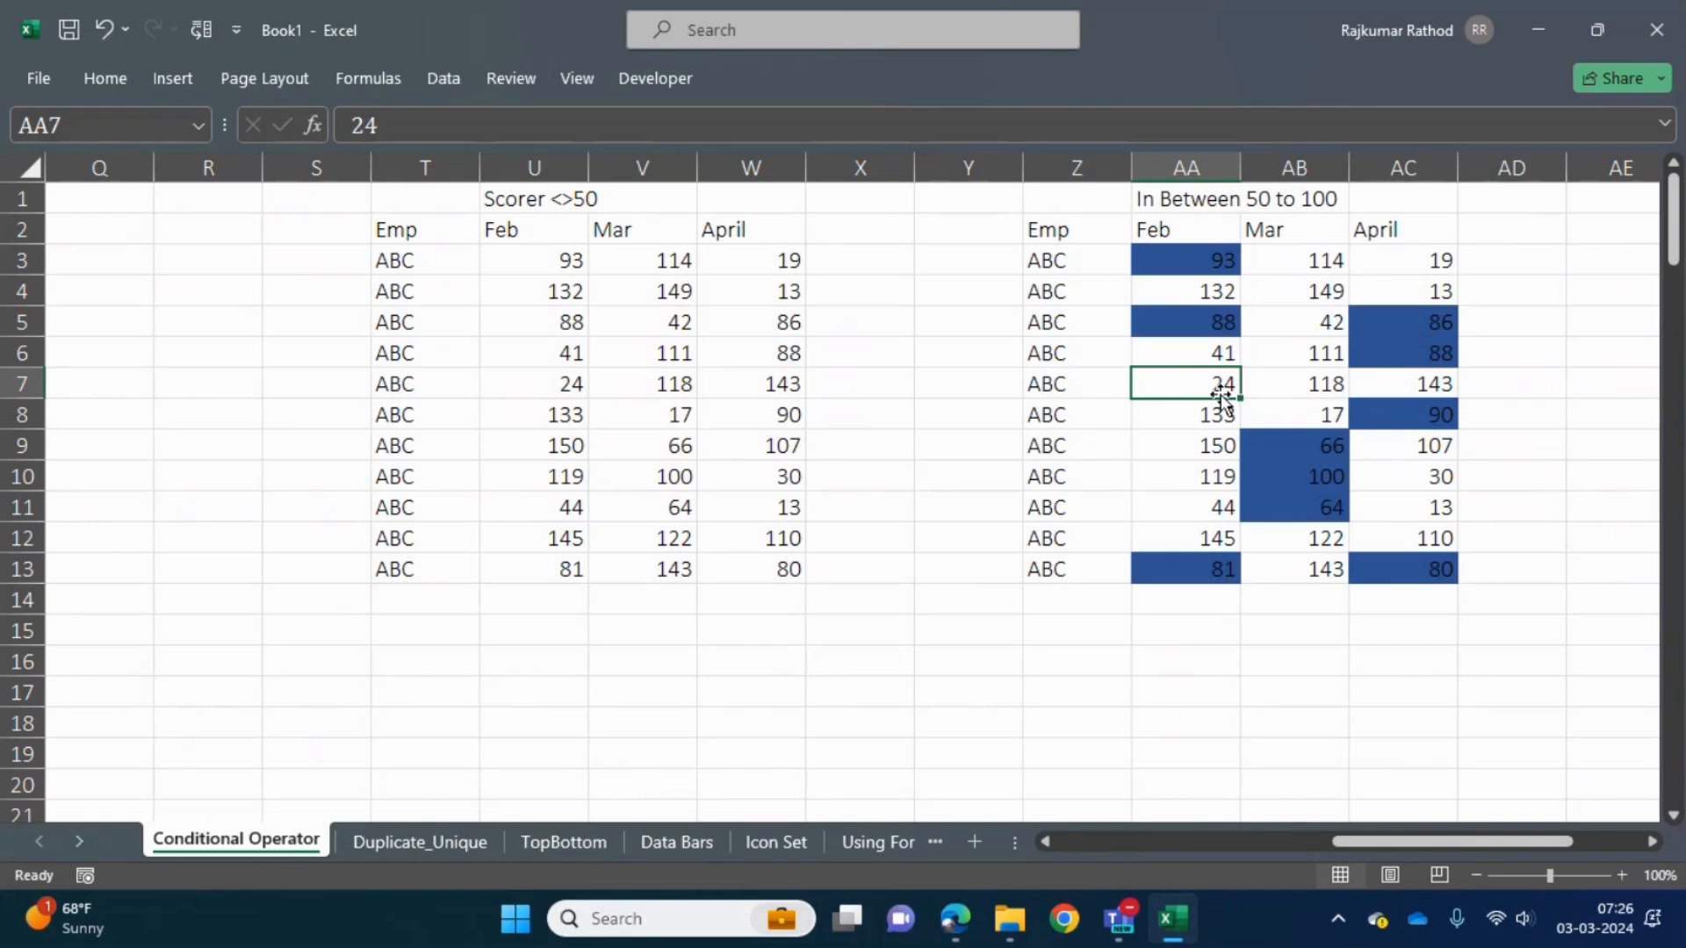
- Copy the whole In Between 50 to 100 table in Z2:AC13, including its header row
key(Up)
key(Up)
key(Up)
key(Up)
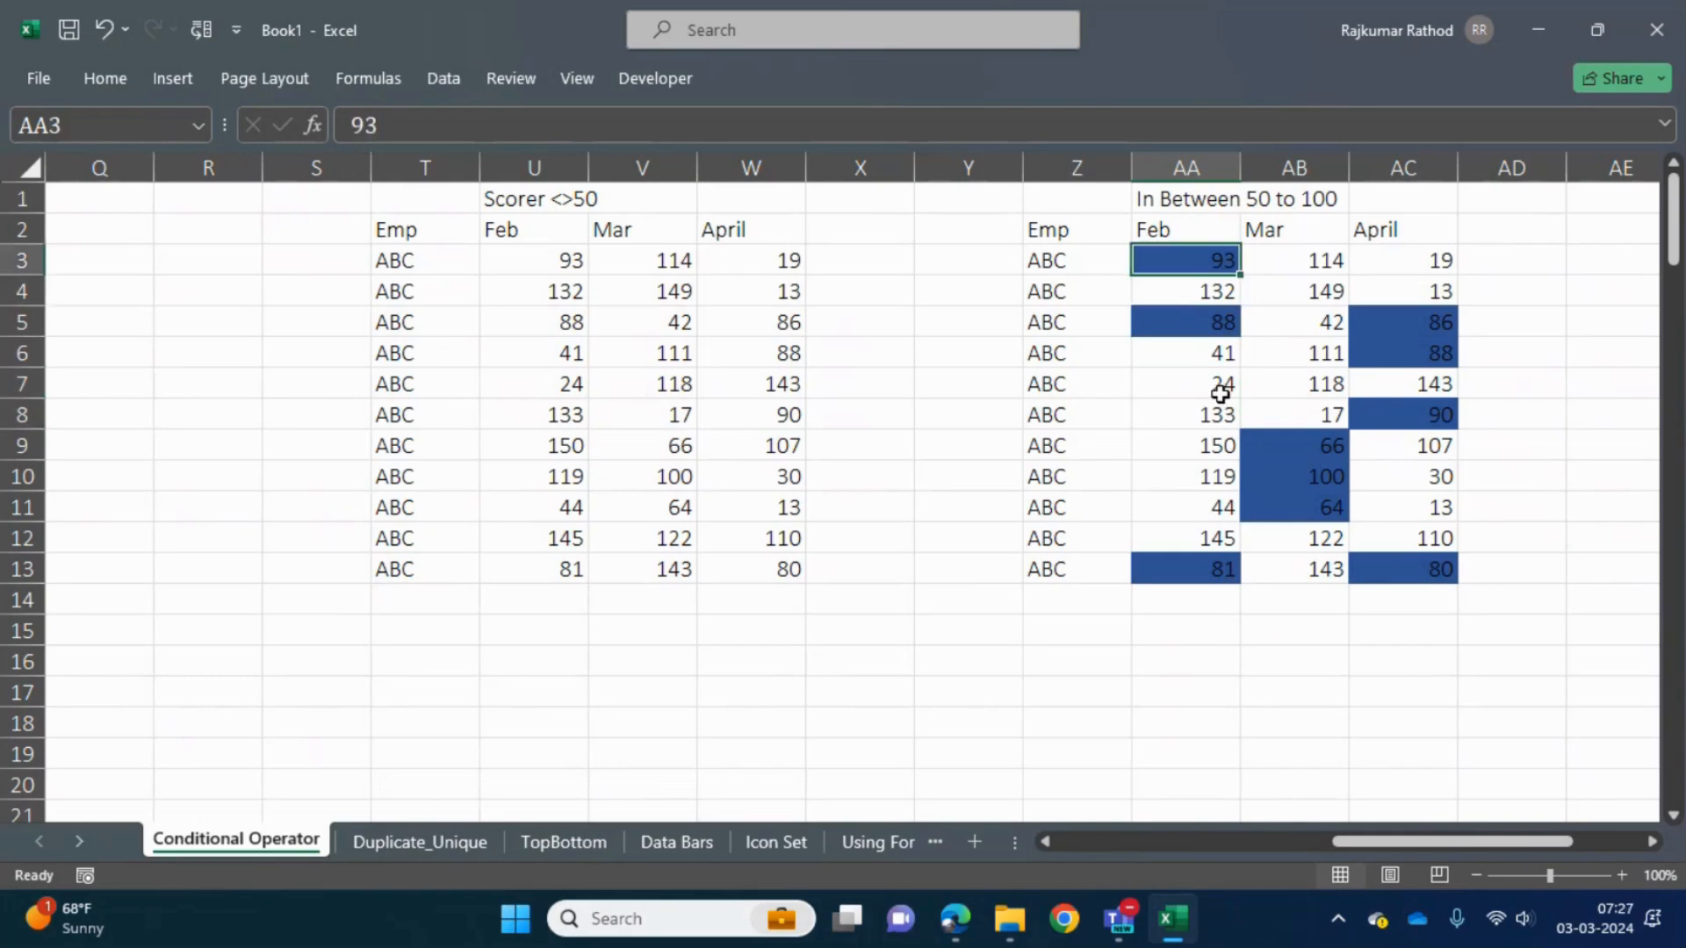
key(shift+Right)
key(shift+Right)
key(ctrl+shift+Down)
key(Up)
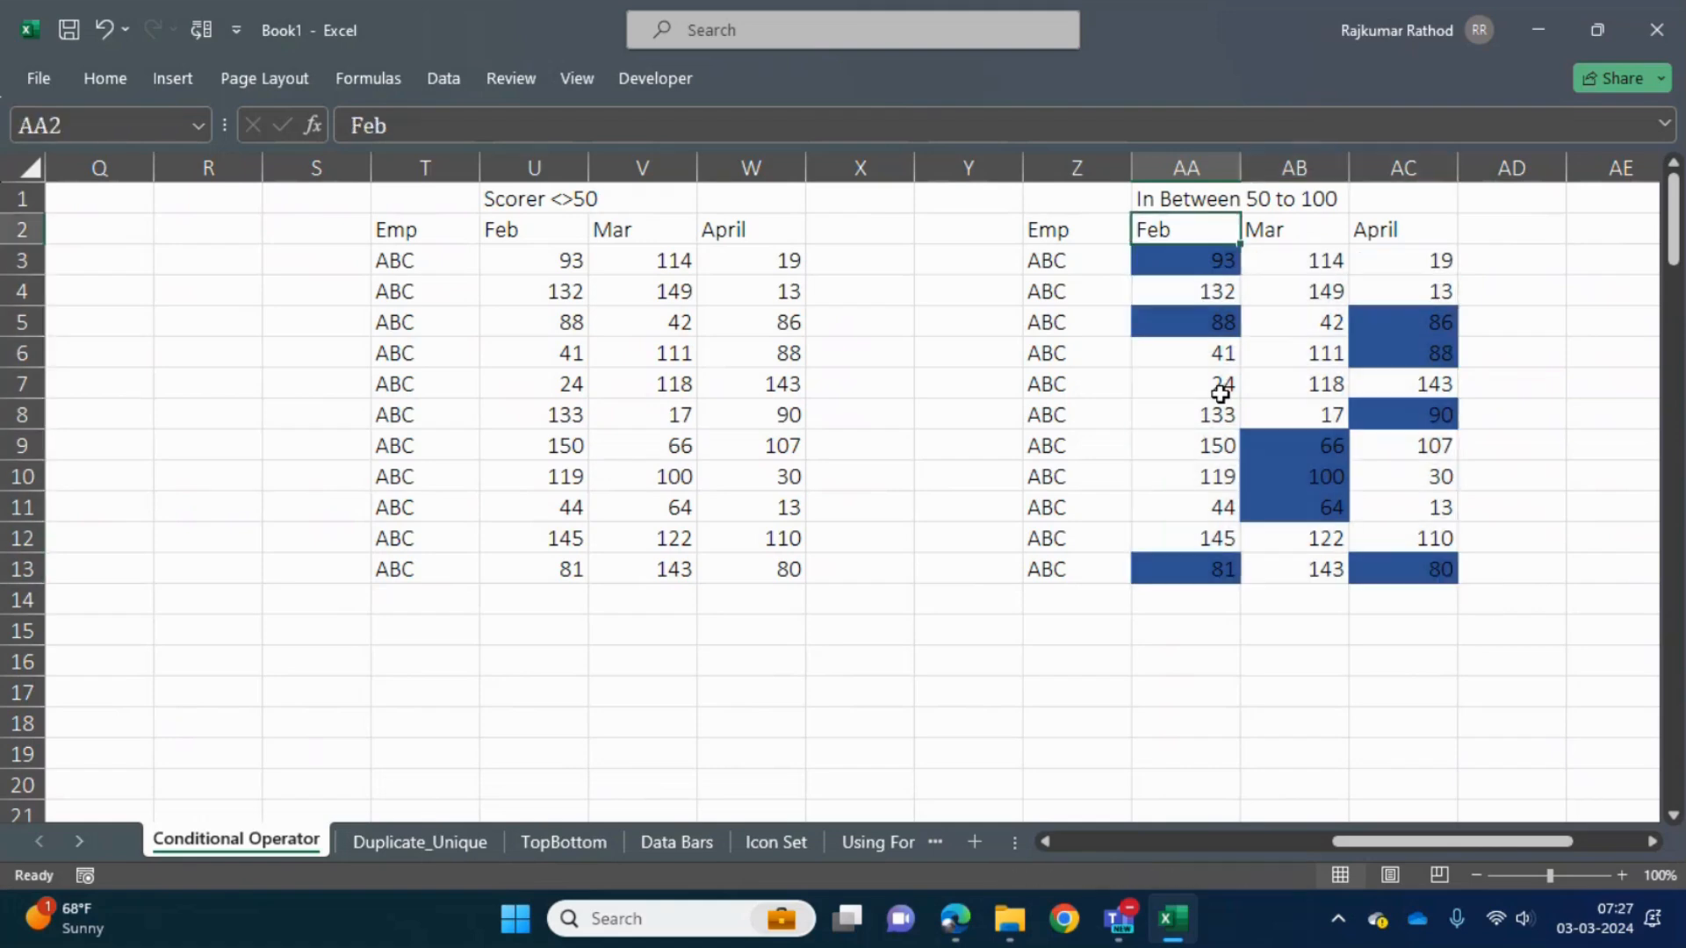
key(Left)
key(ctrl+shift+Right)
key(ctrl+shift+Down)
key(ctrl+c)
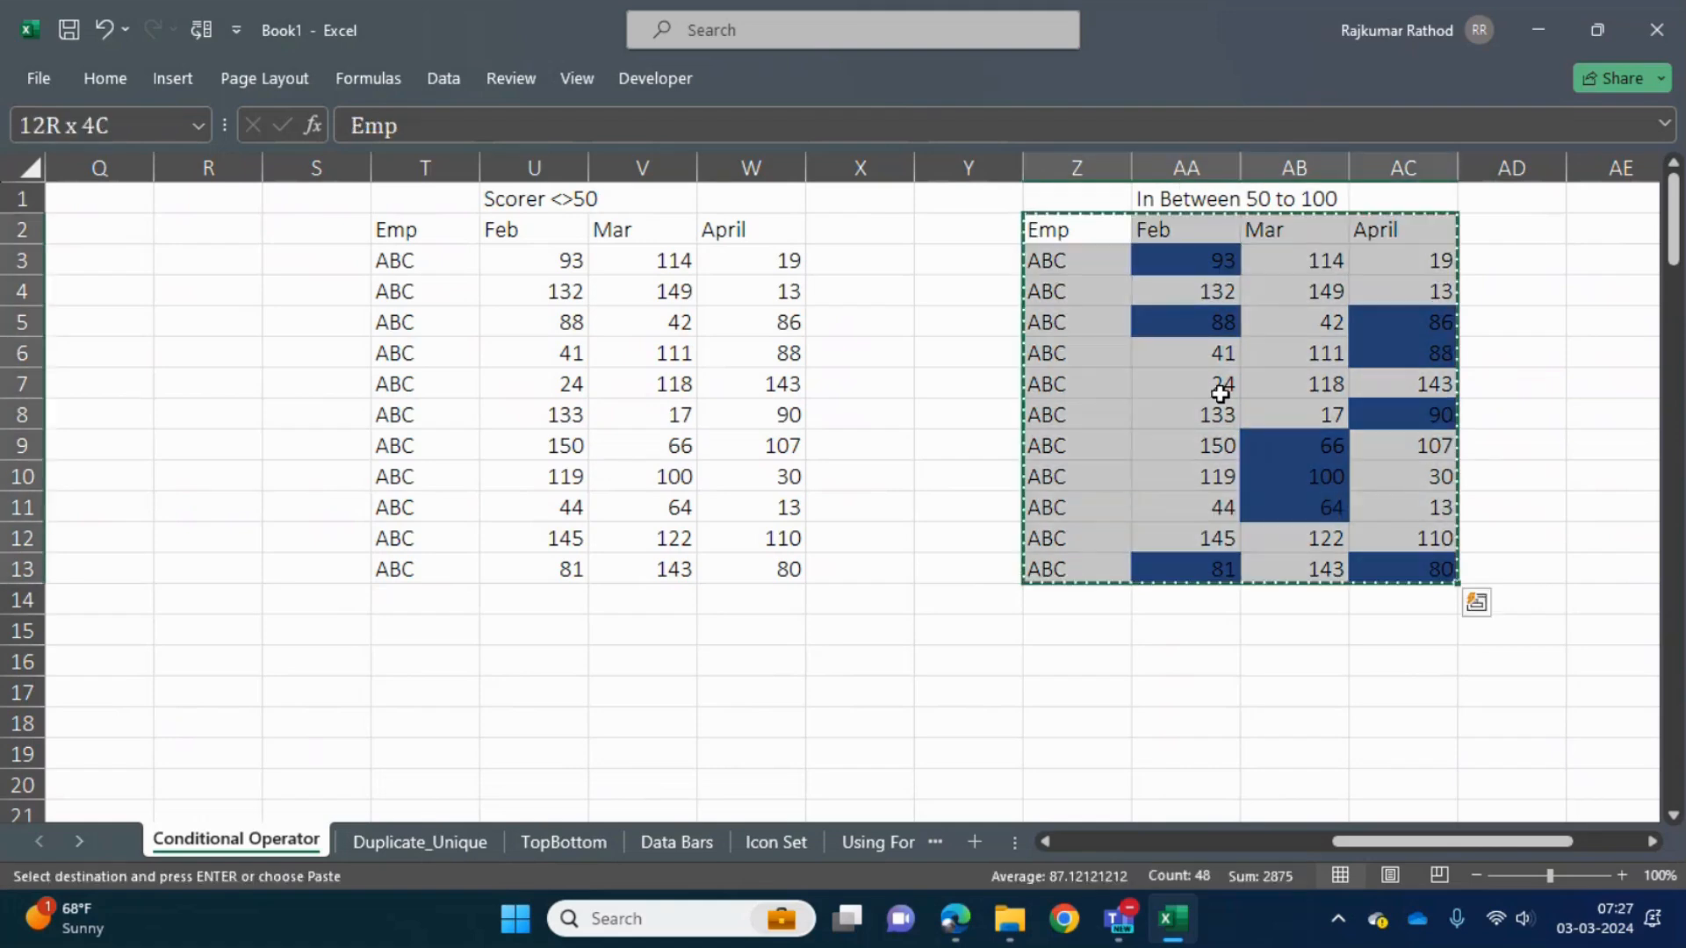
- Paste the copied table starting at cell AL2, beyond the Emp and Score columns
key(ctrl+Right)
key(Right)
key(ctrl+Right)
key(Right)
key(Right)
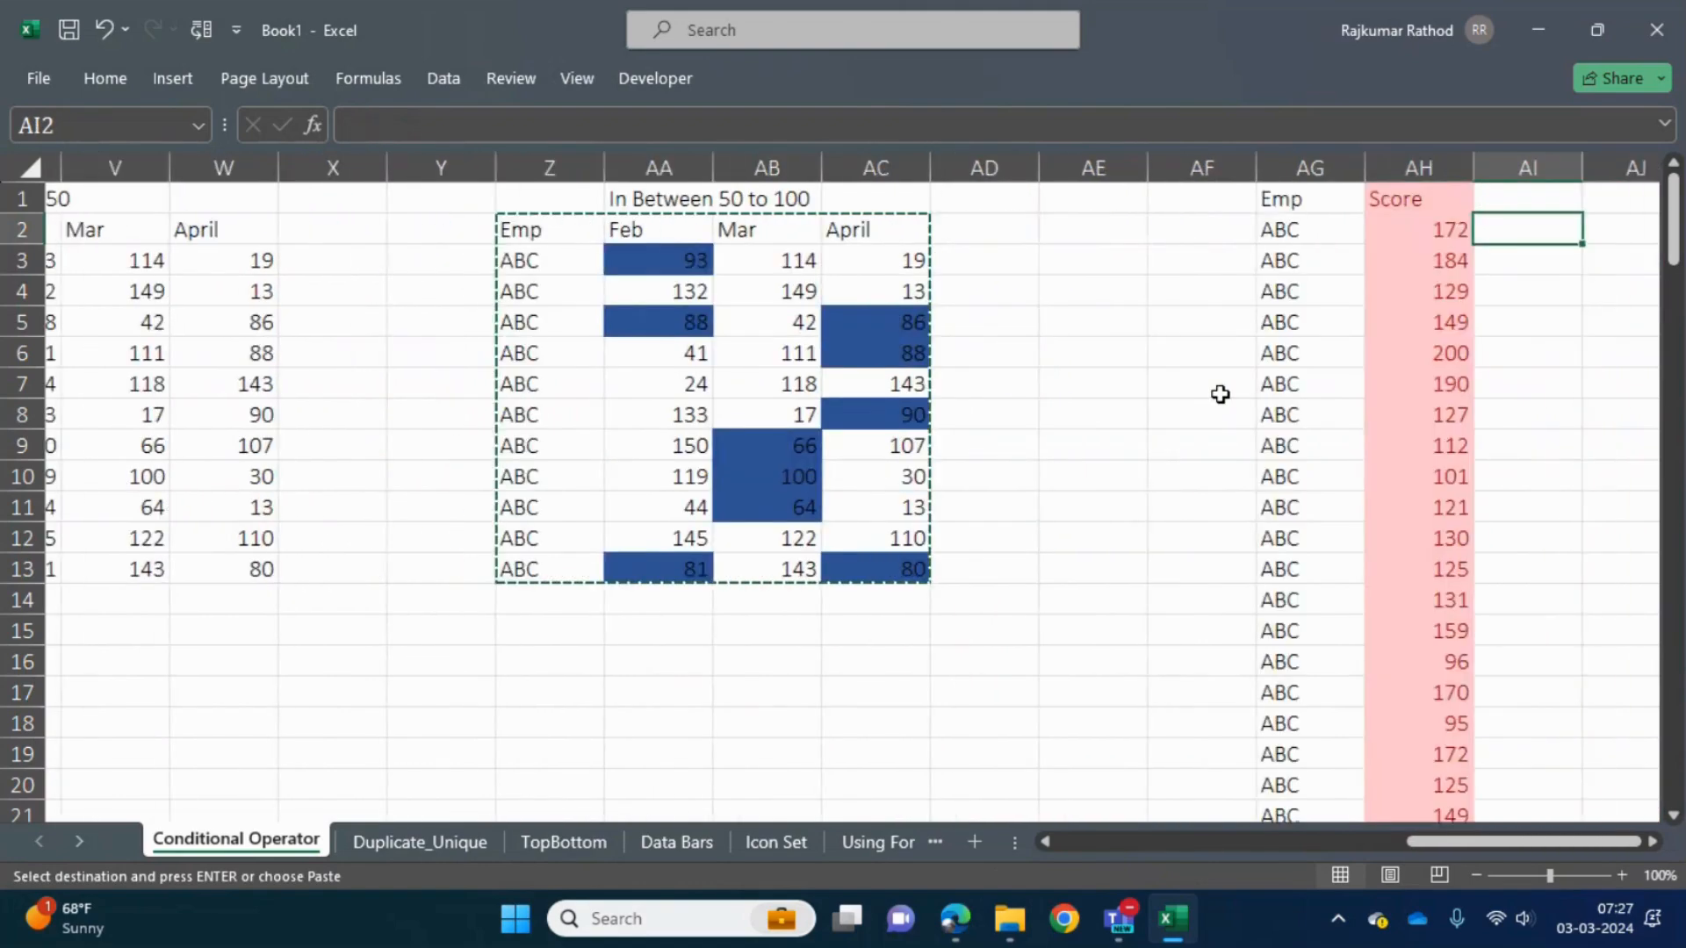
key(Right)
key(Right)
key(Right)
key(ctrl+v)
key(Up)
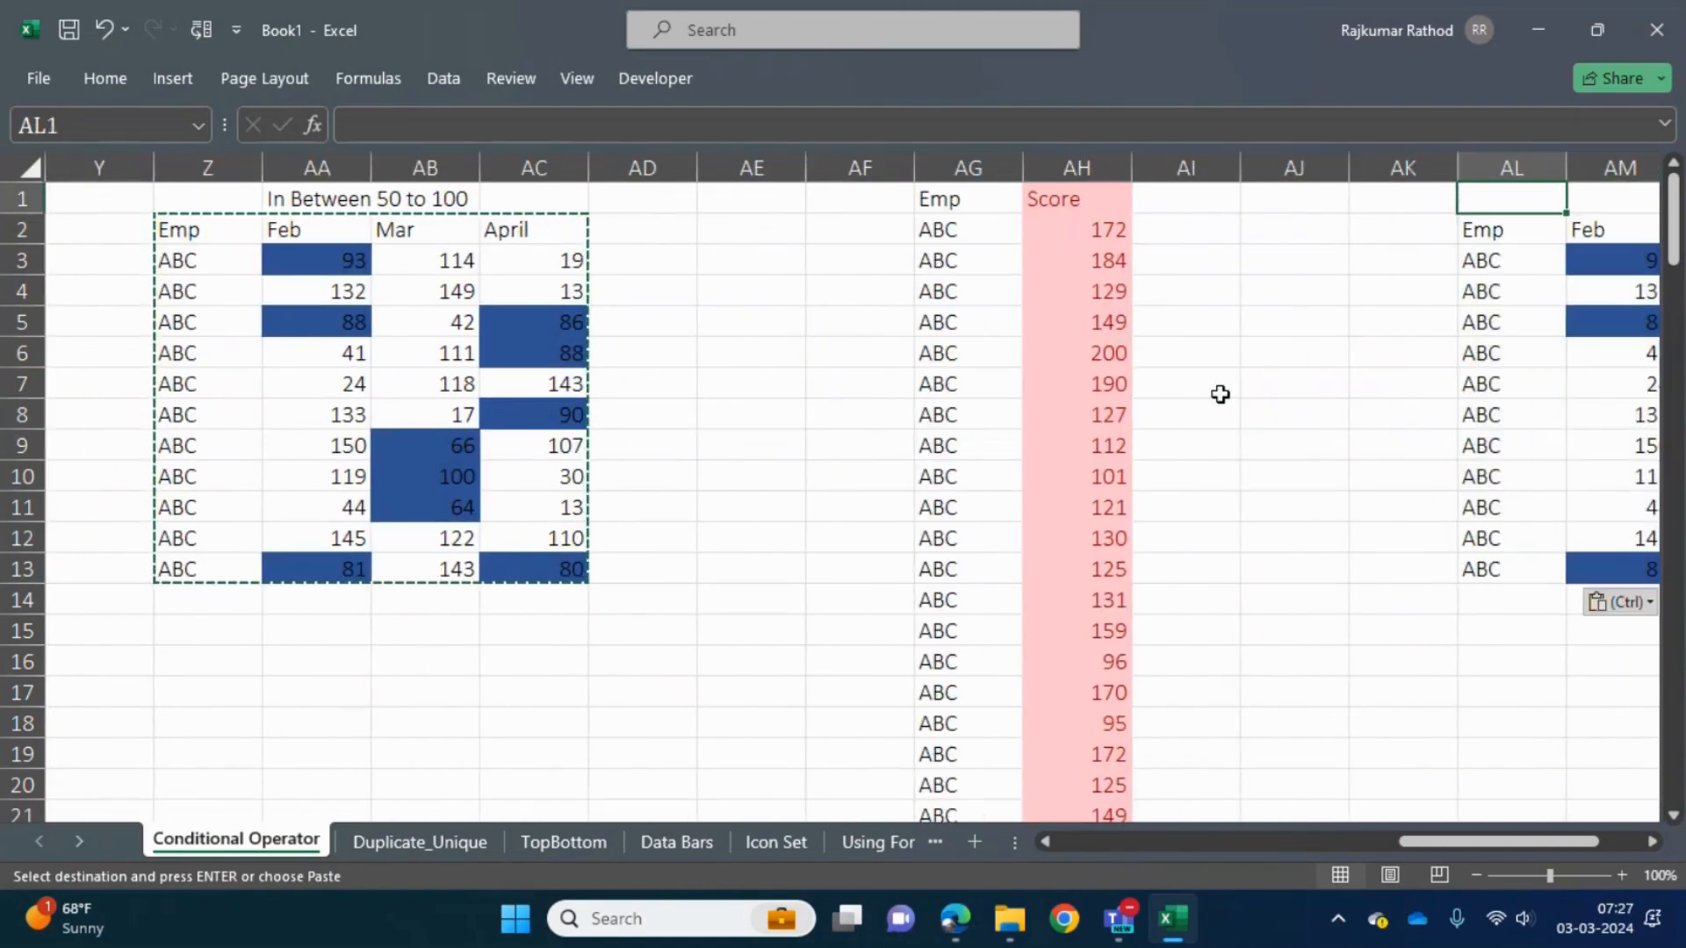
- Change the pasted table in AL2:AO13 to a formulas-only paste without the blue conditional formatting
key(Down)
key(Right)
key(Right)
key(Down)
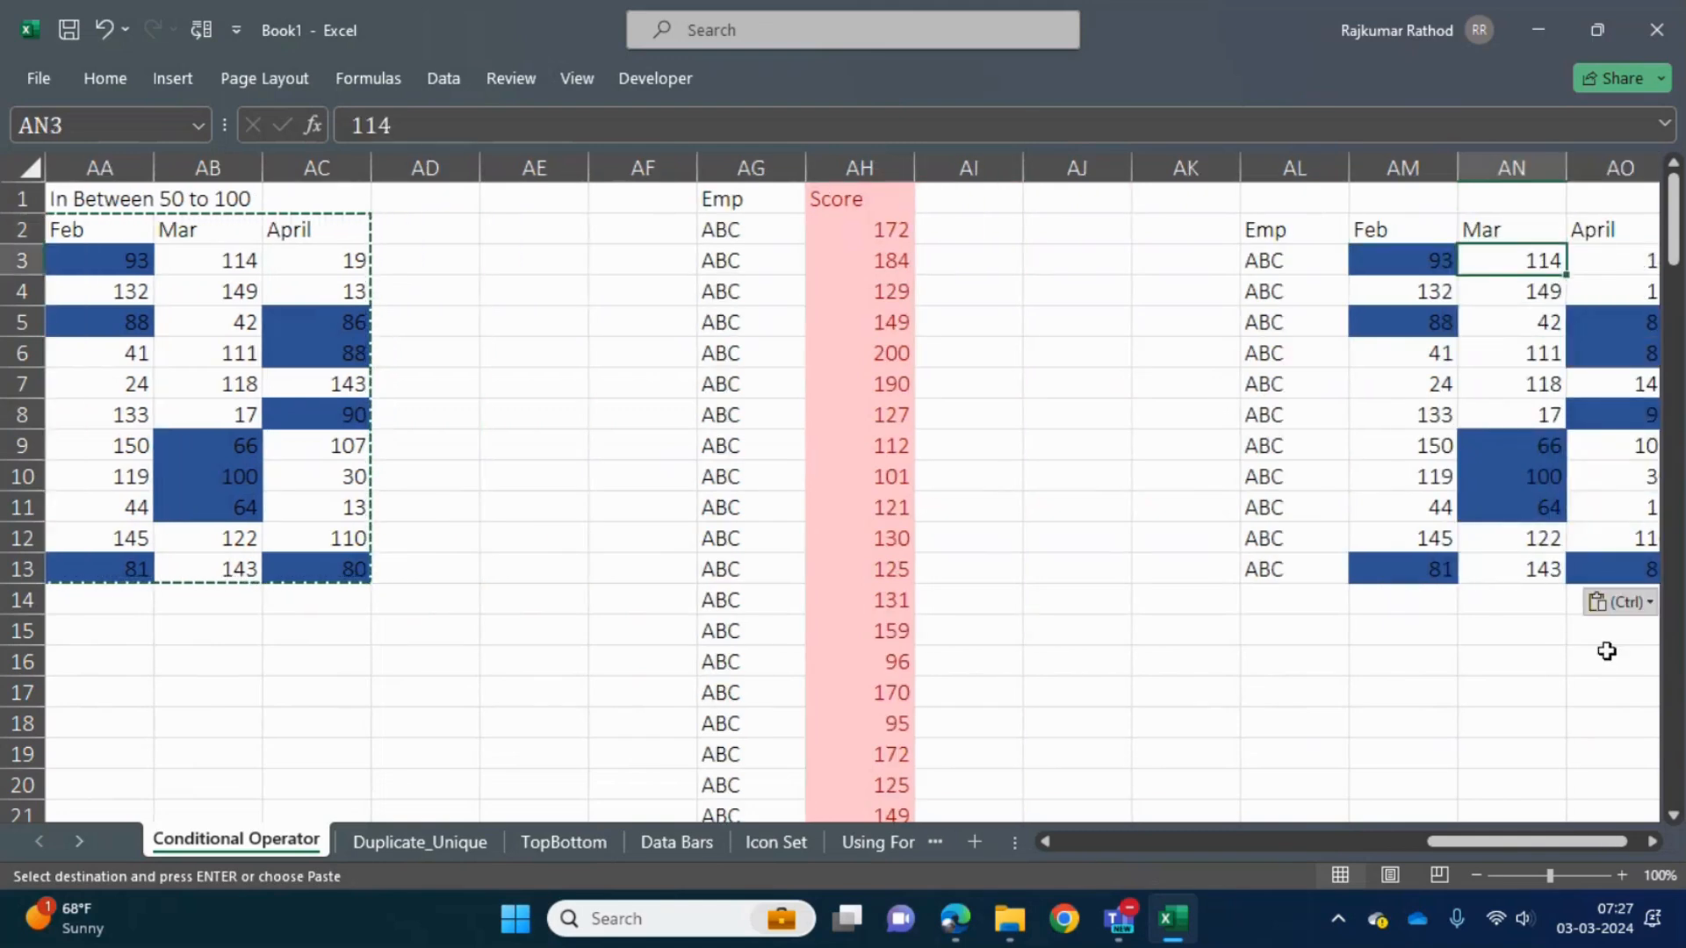
click(1618, 602)
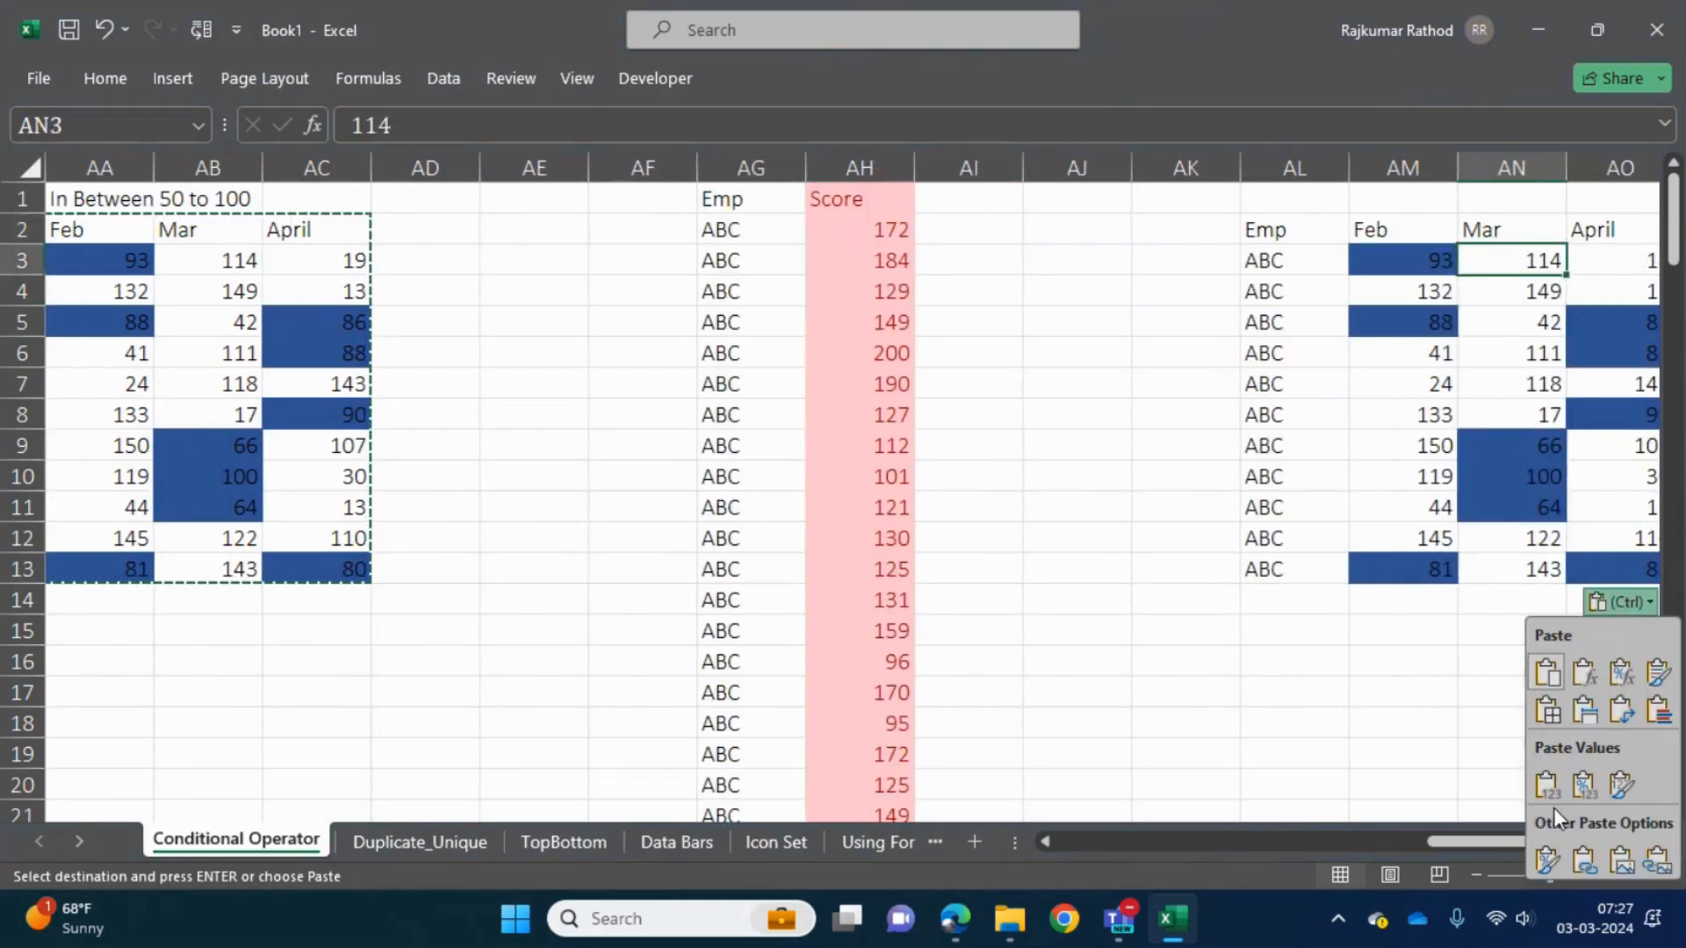
click(1593, 677)
- Start an Equal To highlight rule with the value 100 for the pasted table's scores in AM3:AO13
click(1324, 289)
key(Up)
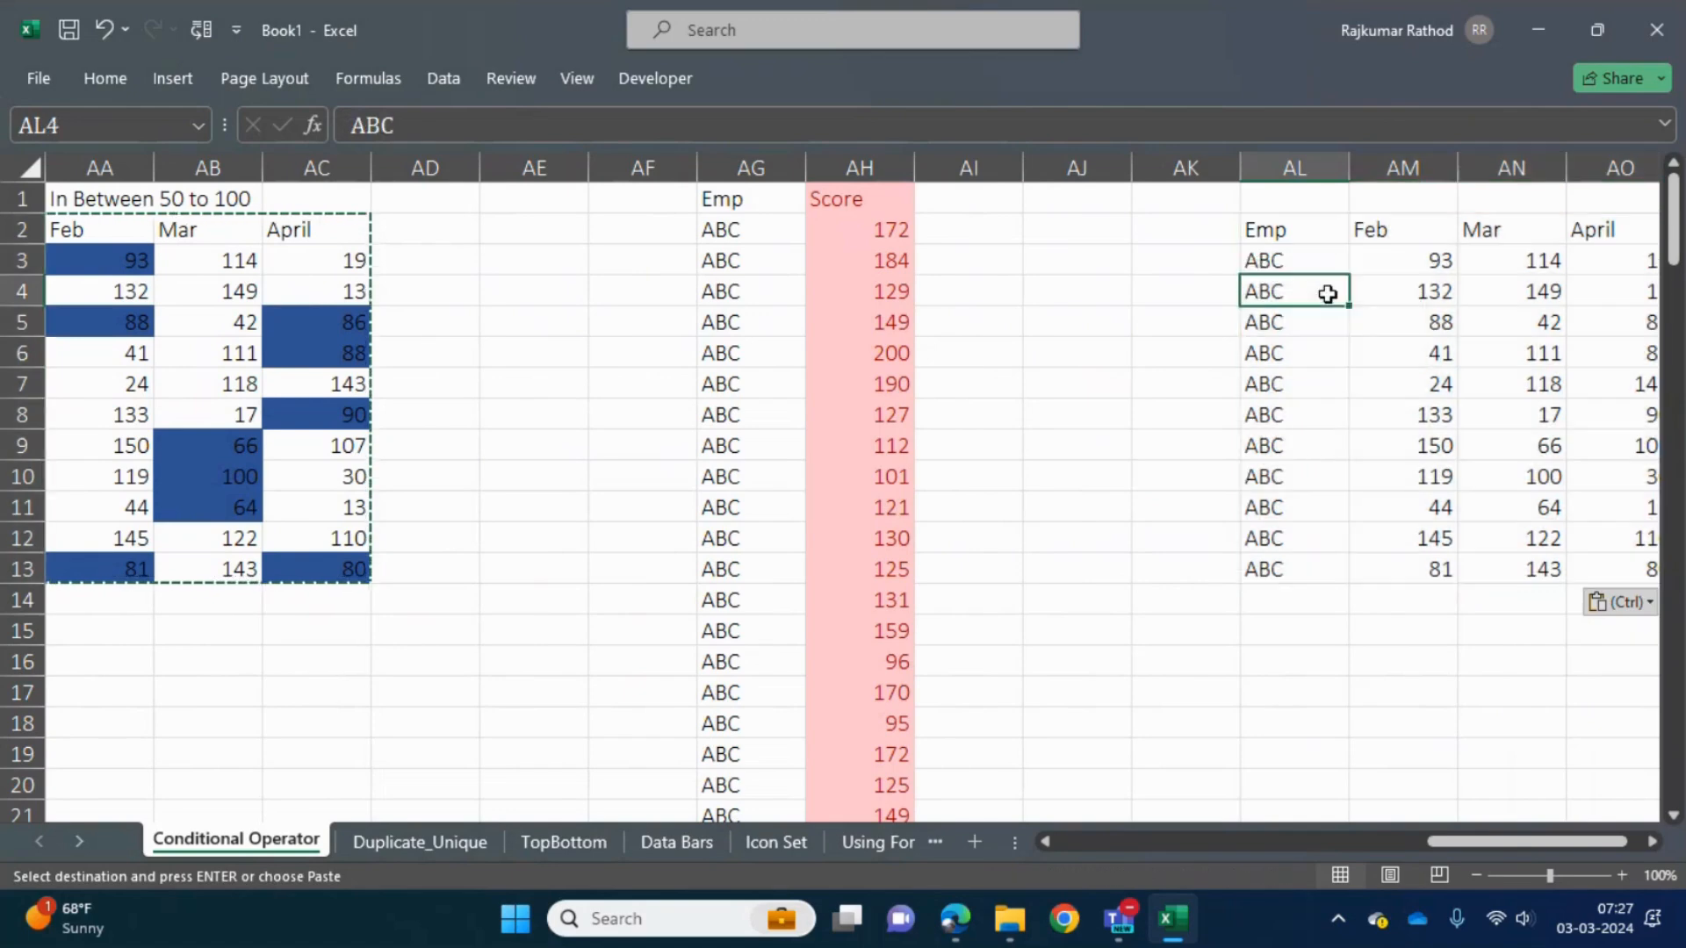
key(Right)
key(shift+Right)
key(shift+Right)
key(ctrl+shift+Down)
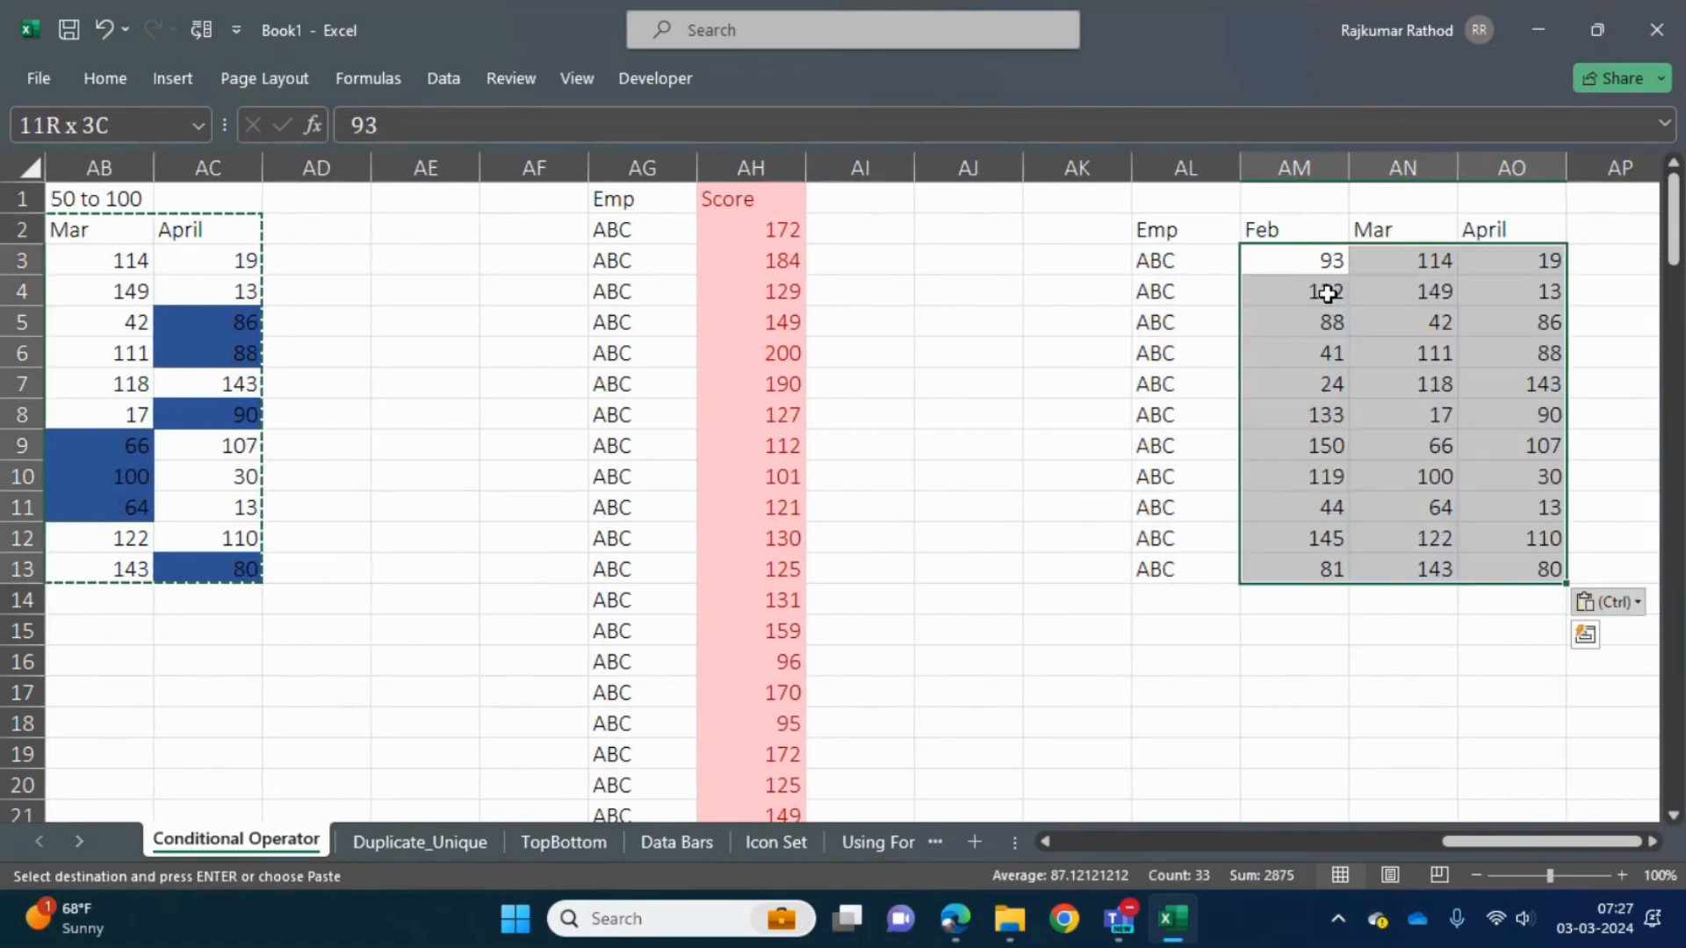
click(93, 79)
click(1067, 167)
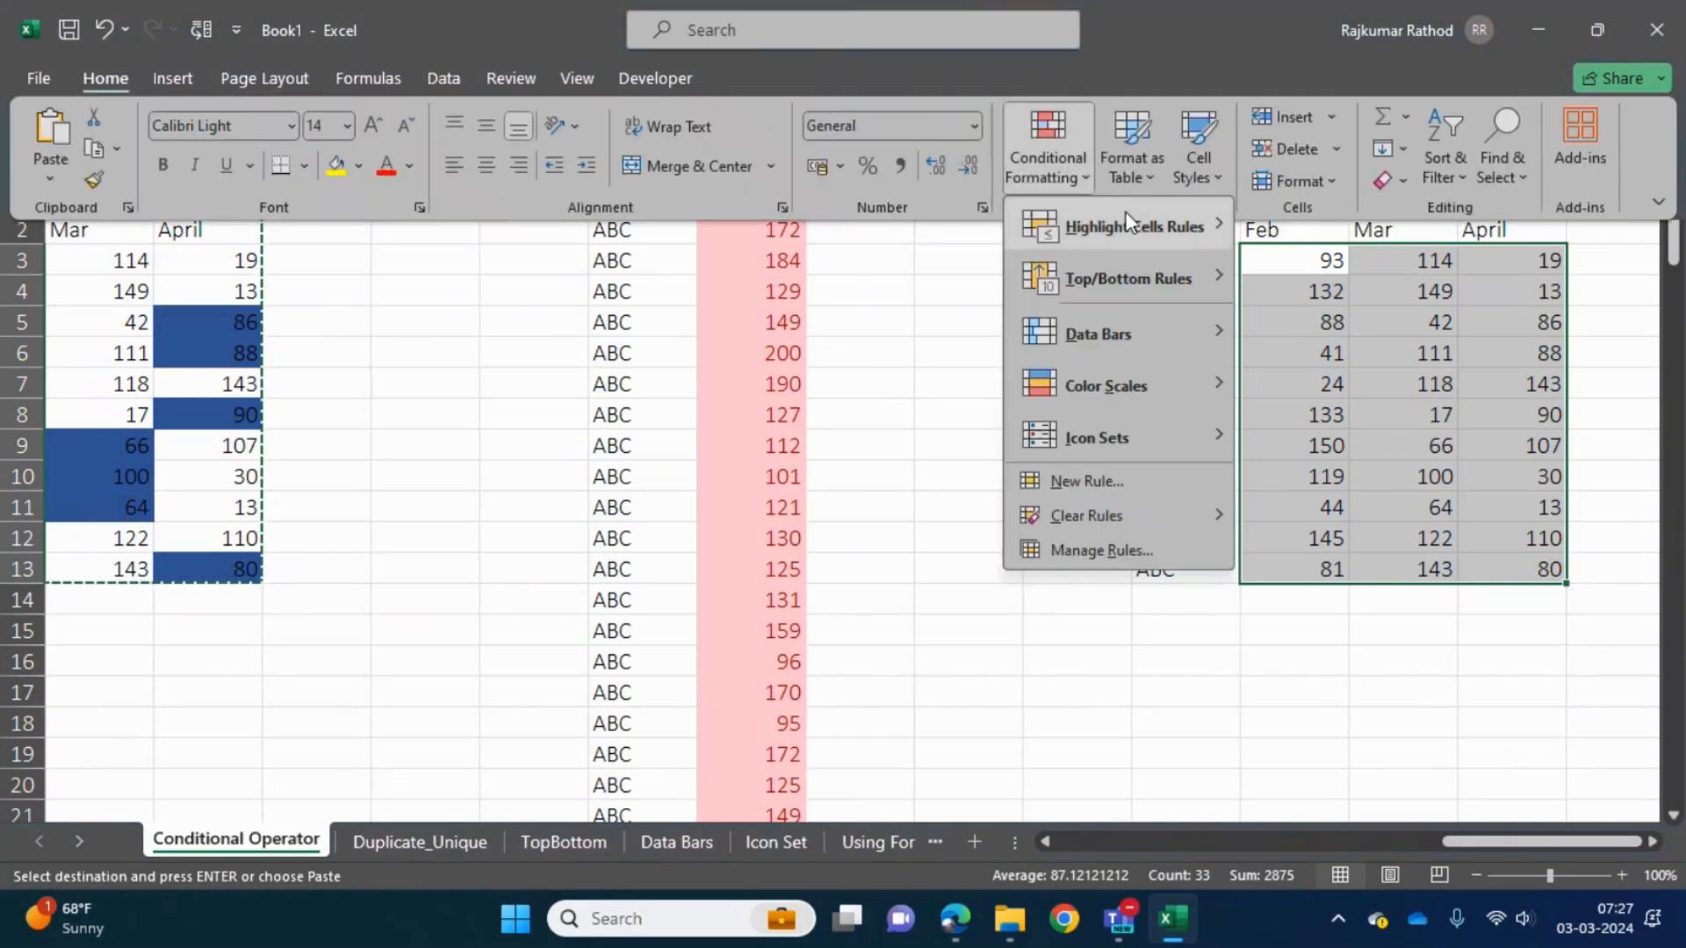
mouse_move(1136, 219)
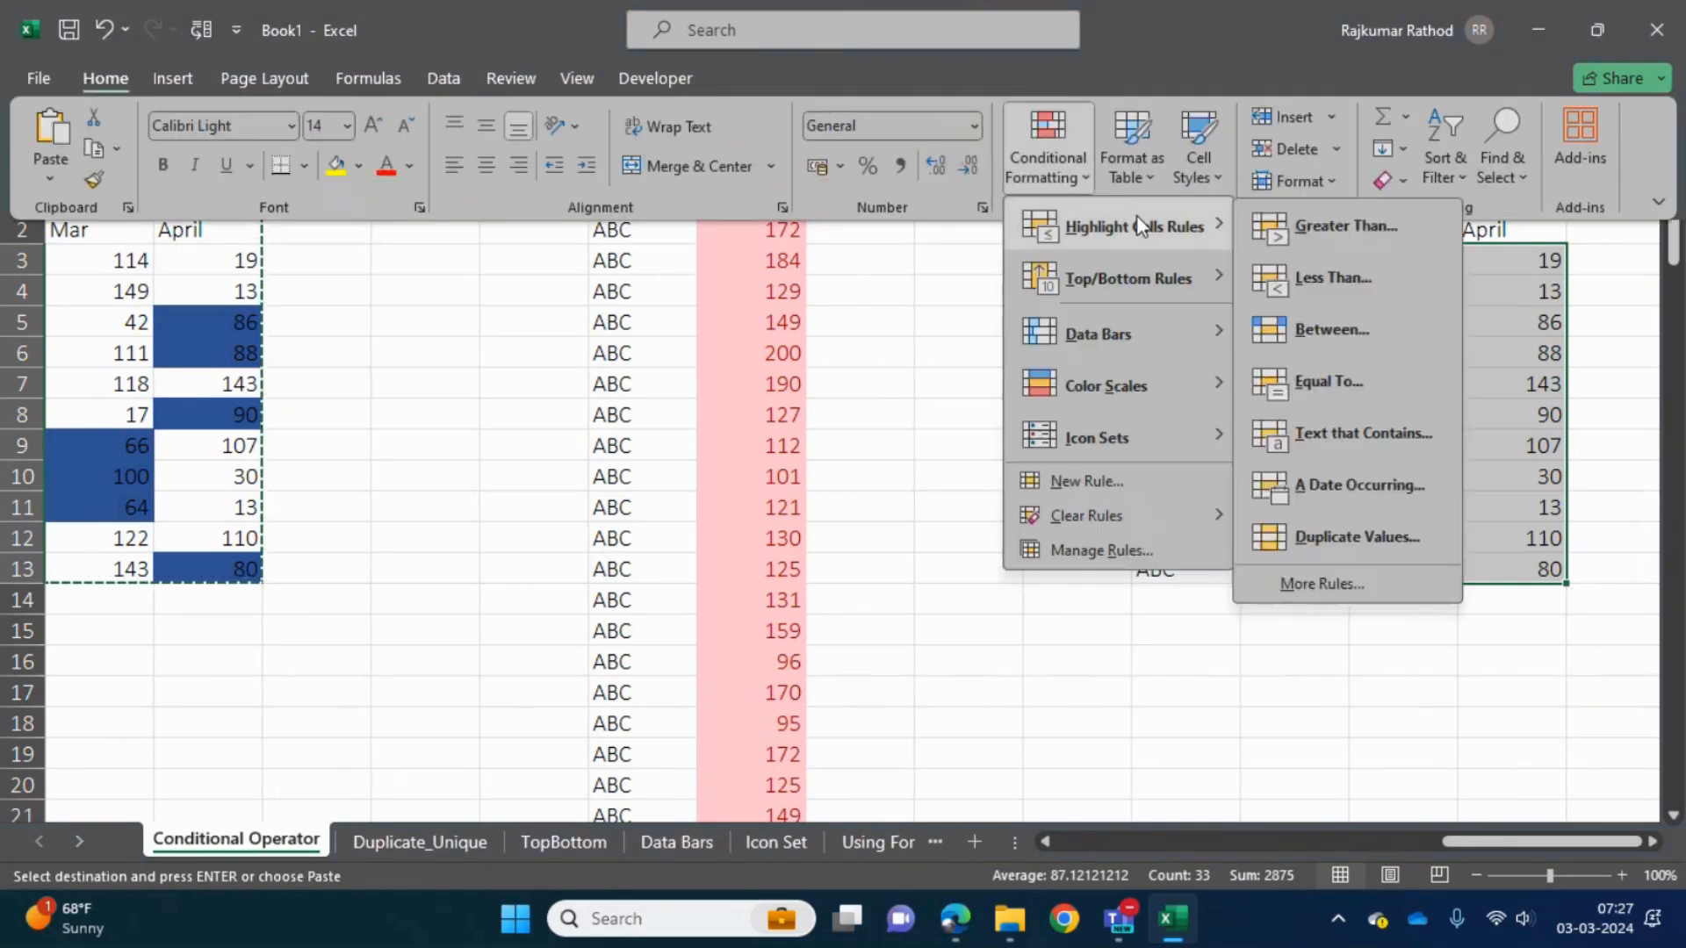
click(1331, 381)
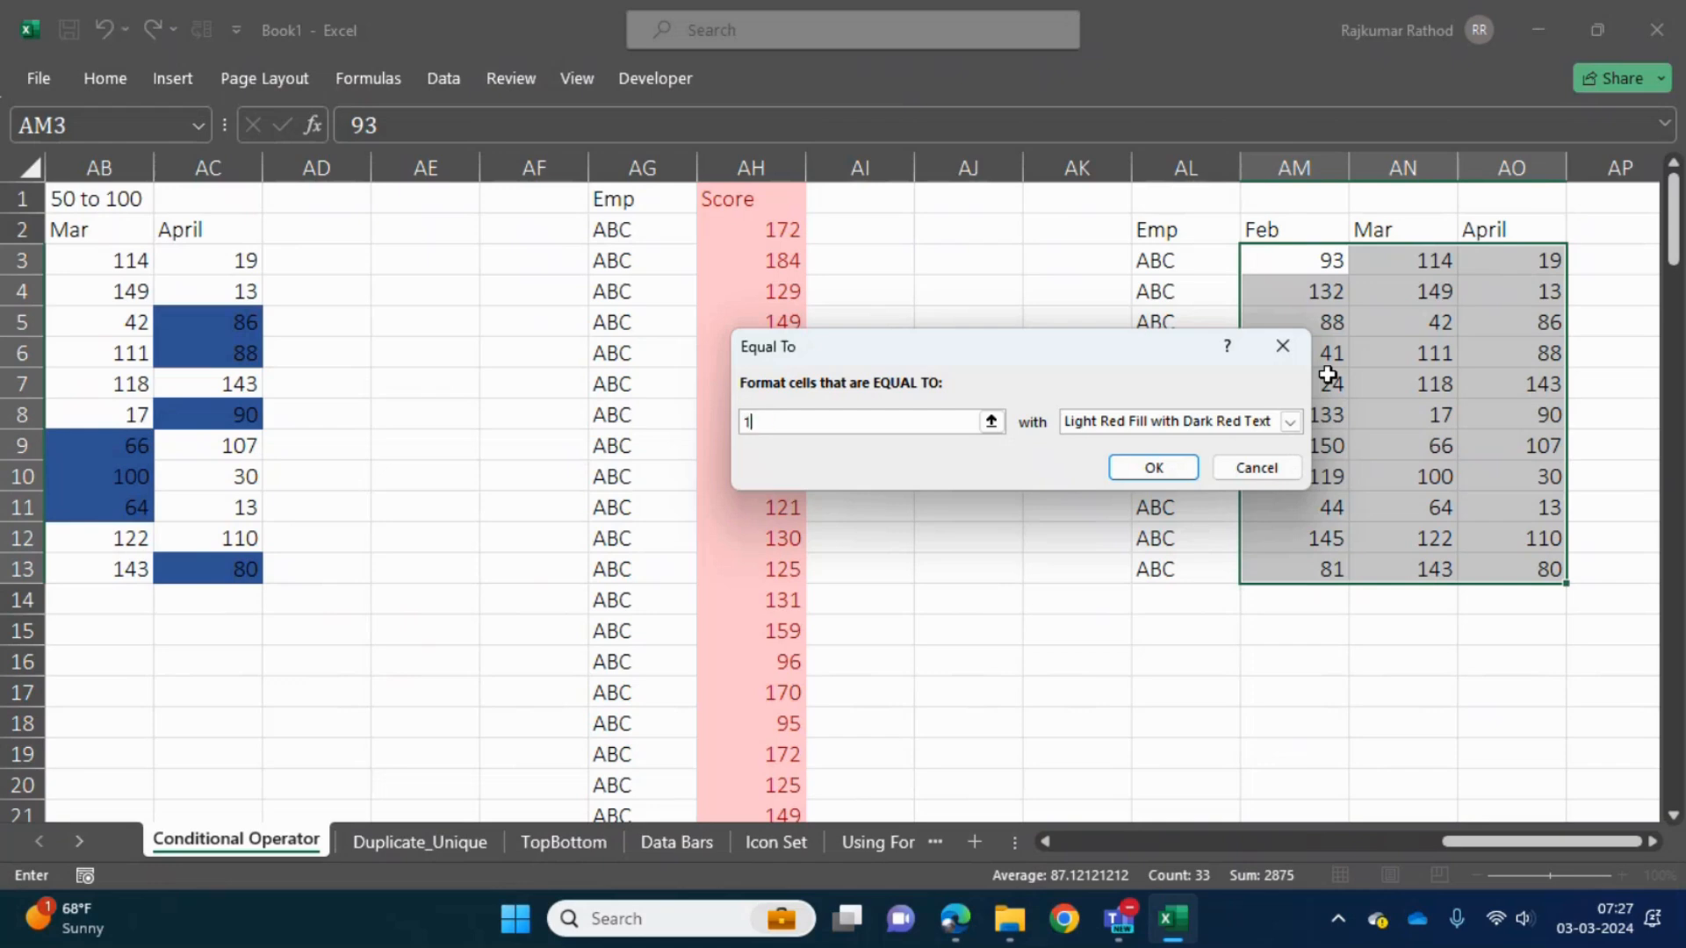
text(100)
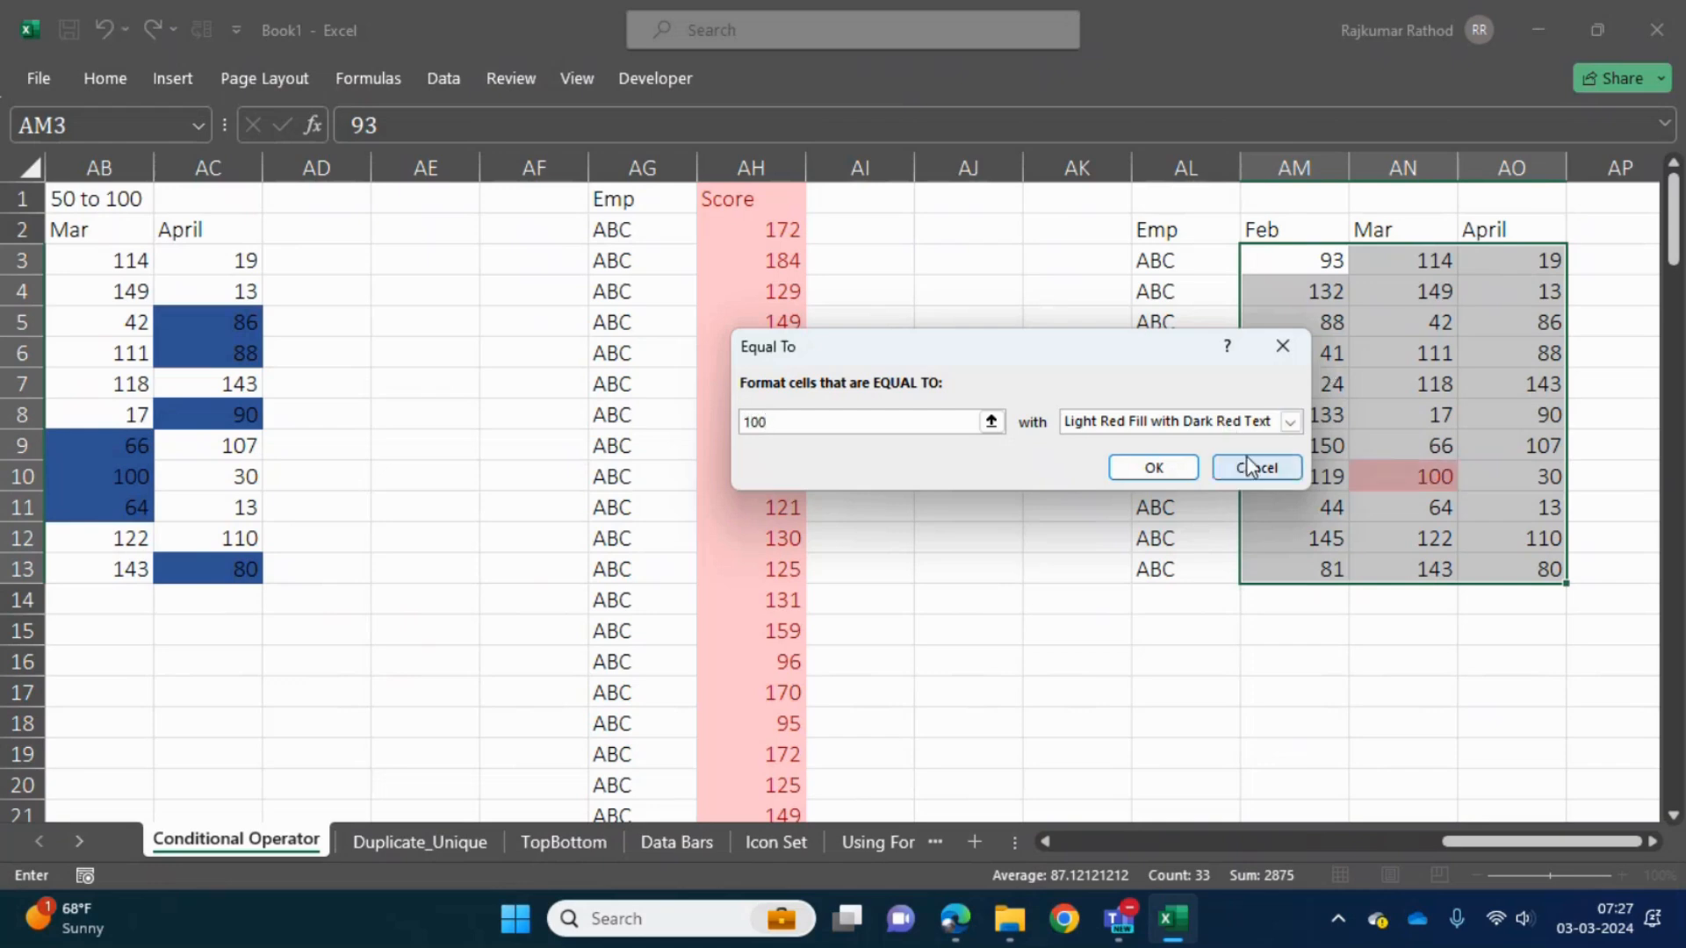
- Give the Equal To rule a custom fill with a thin vertical stripe pattern in yellow and apply it
click(1290, 423)
click(1115, 540)
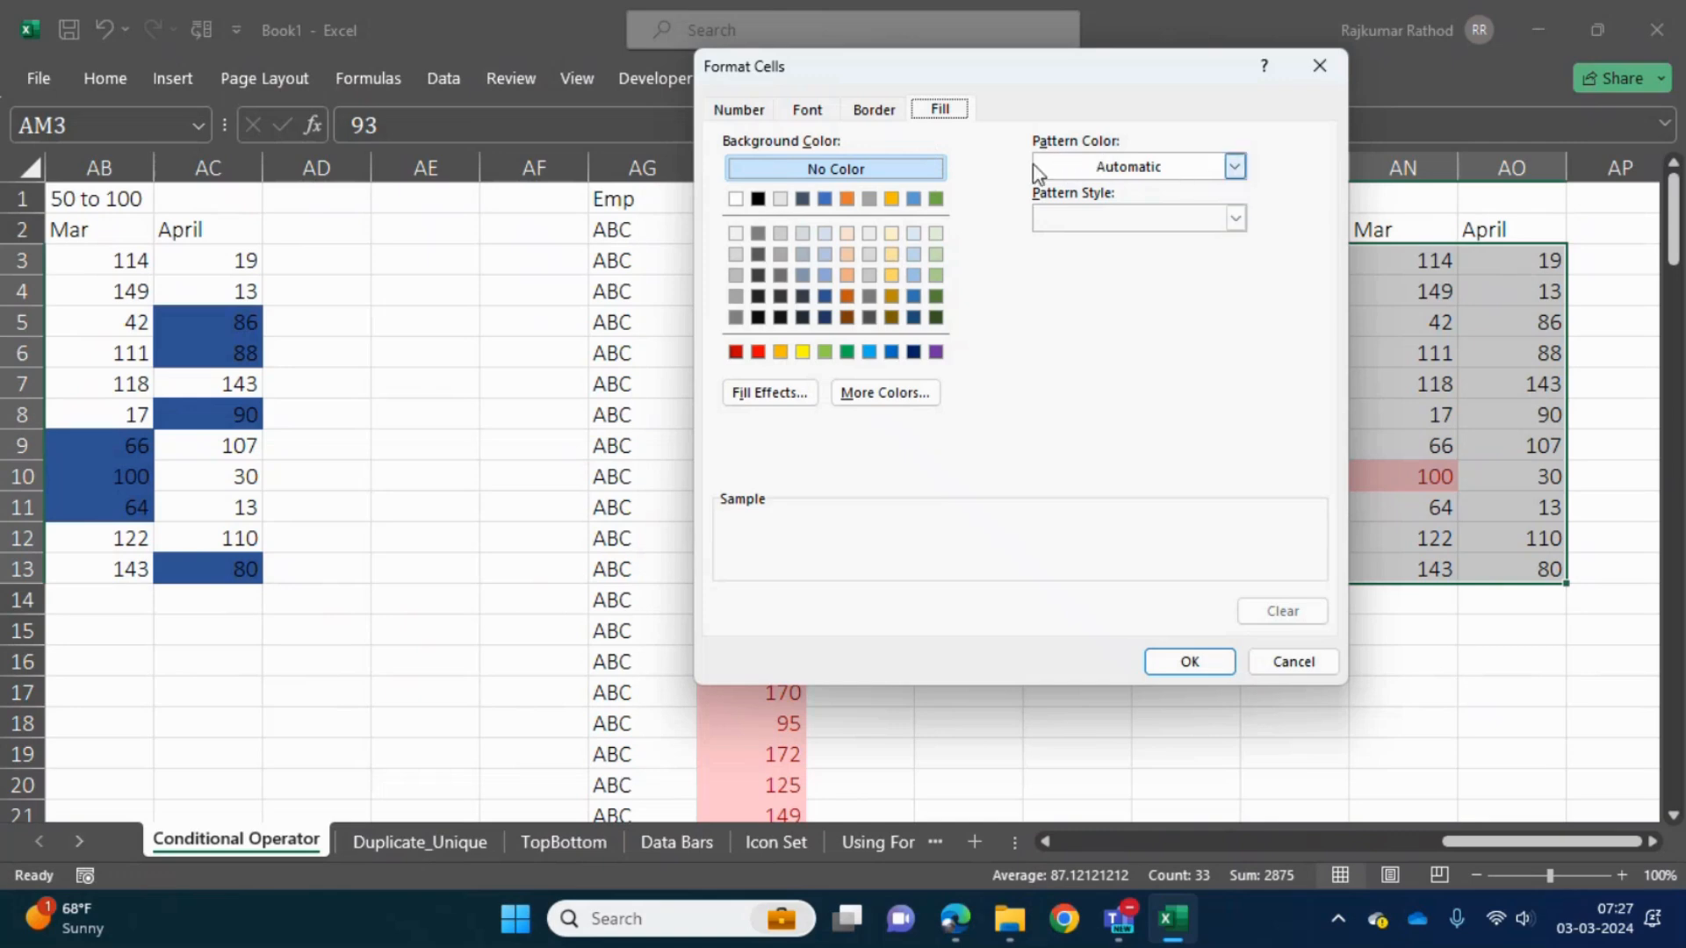
click(1234, 218)
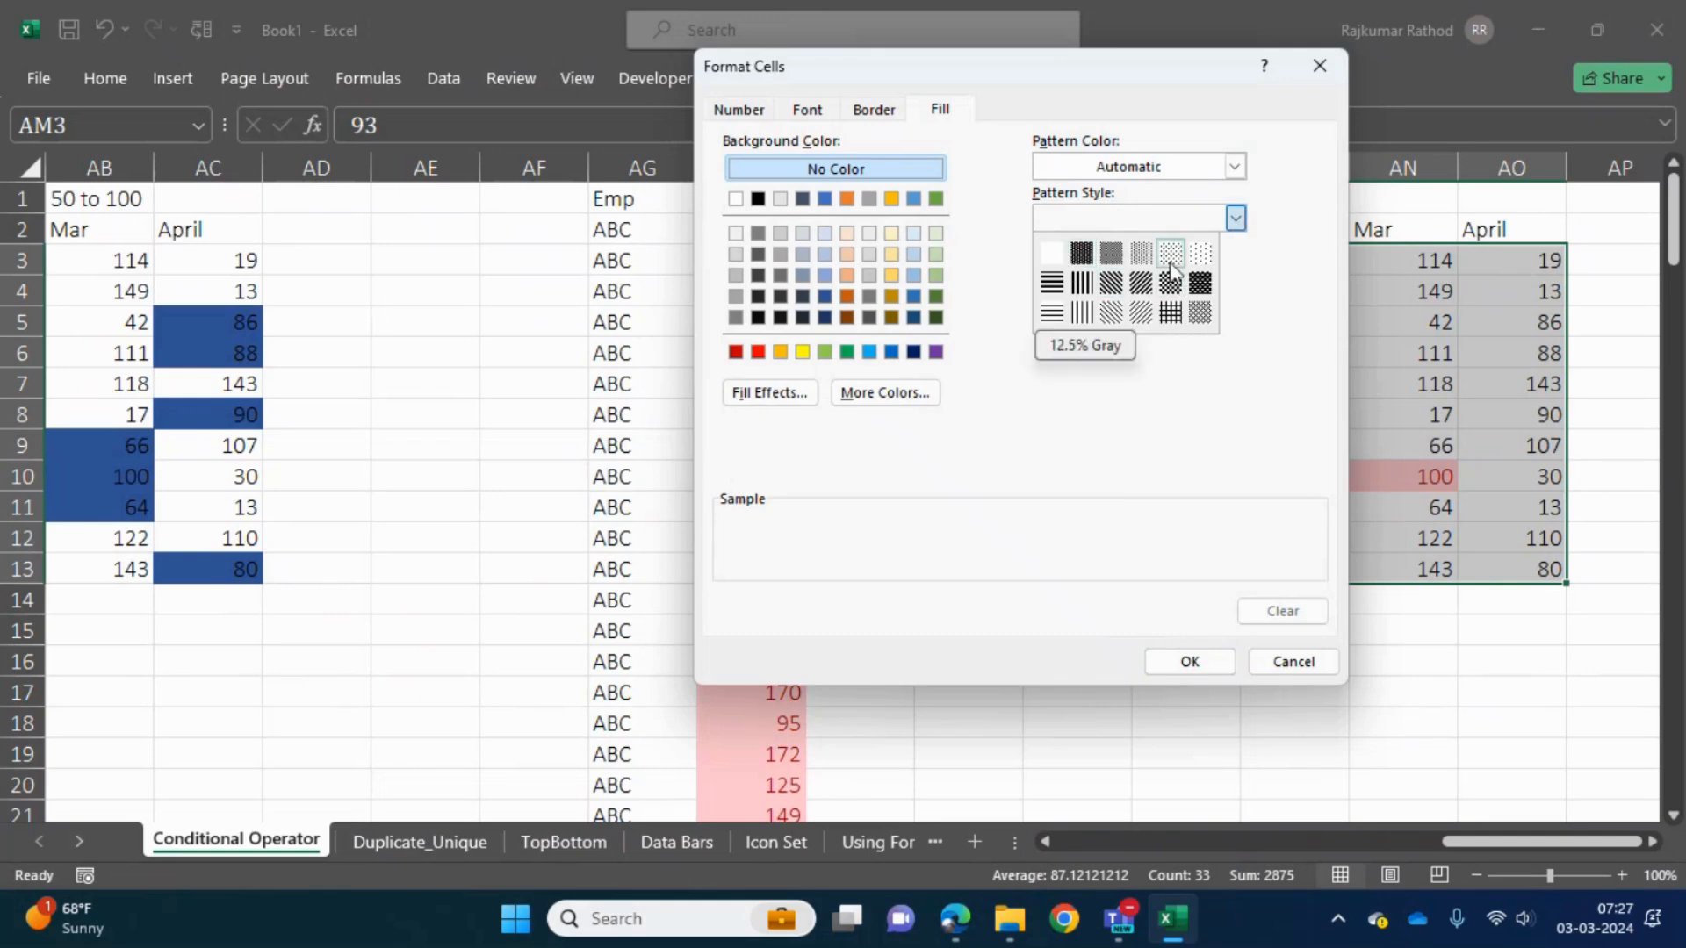
click(1082, 313)
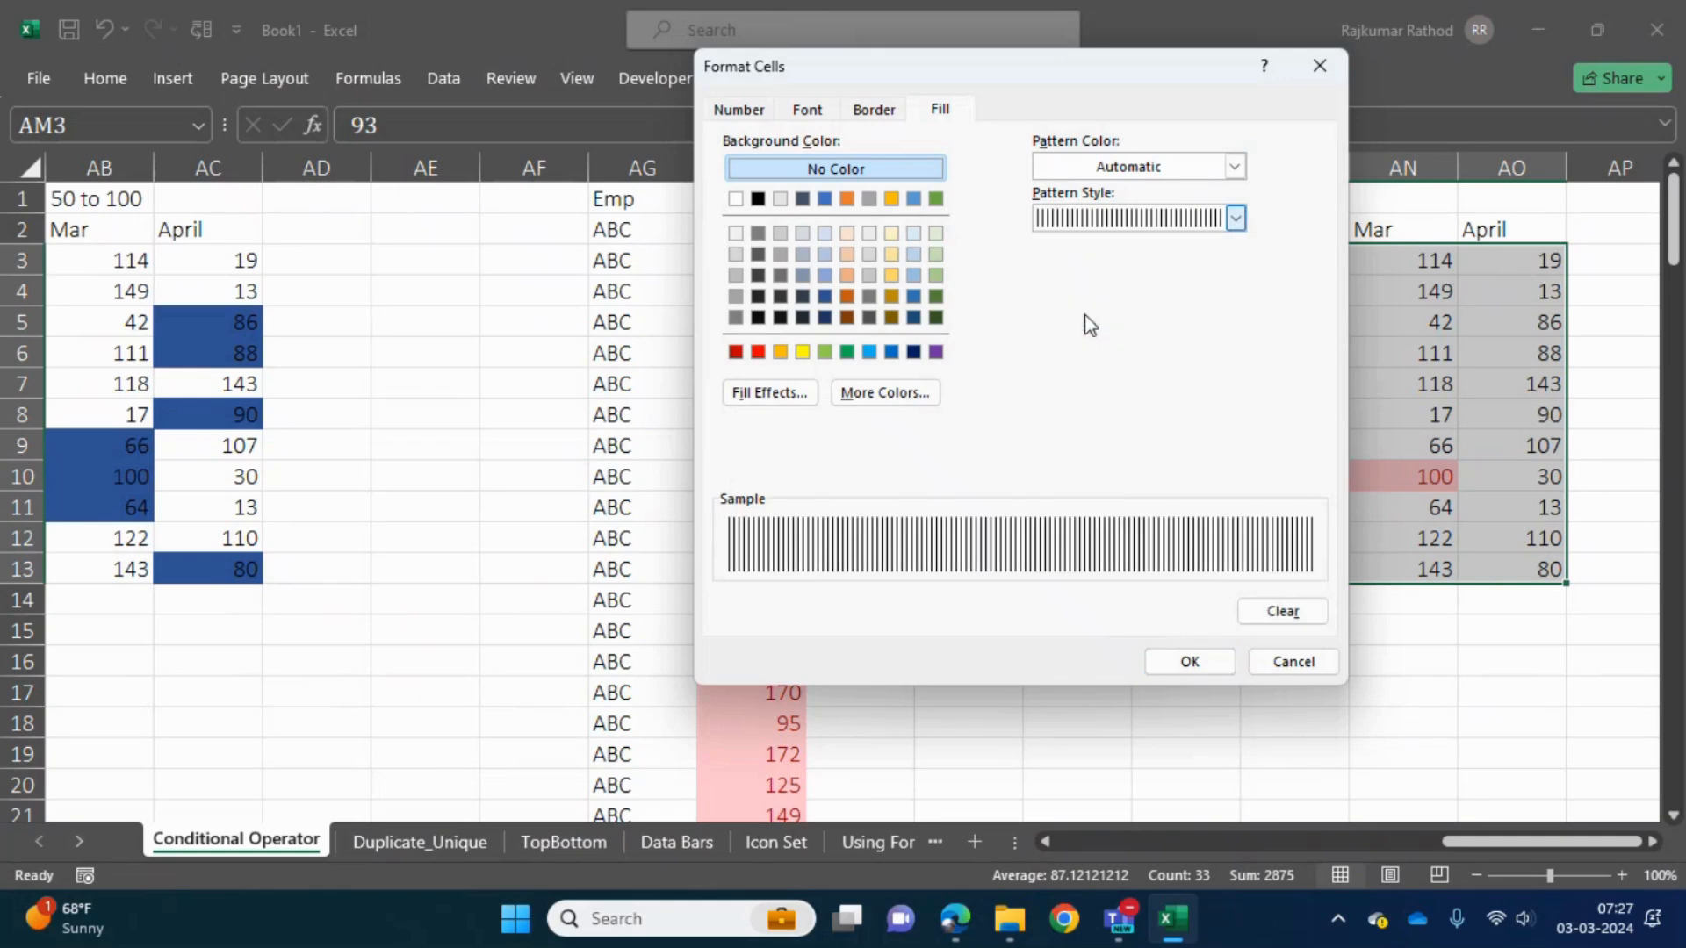
click(1234, 166)
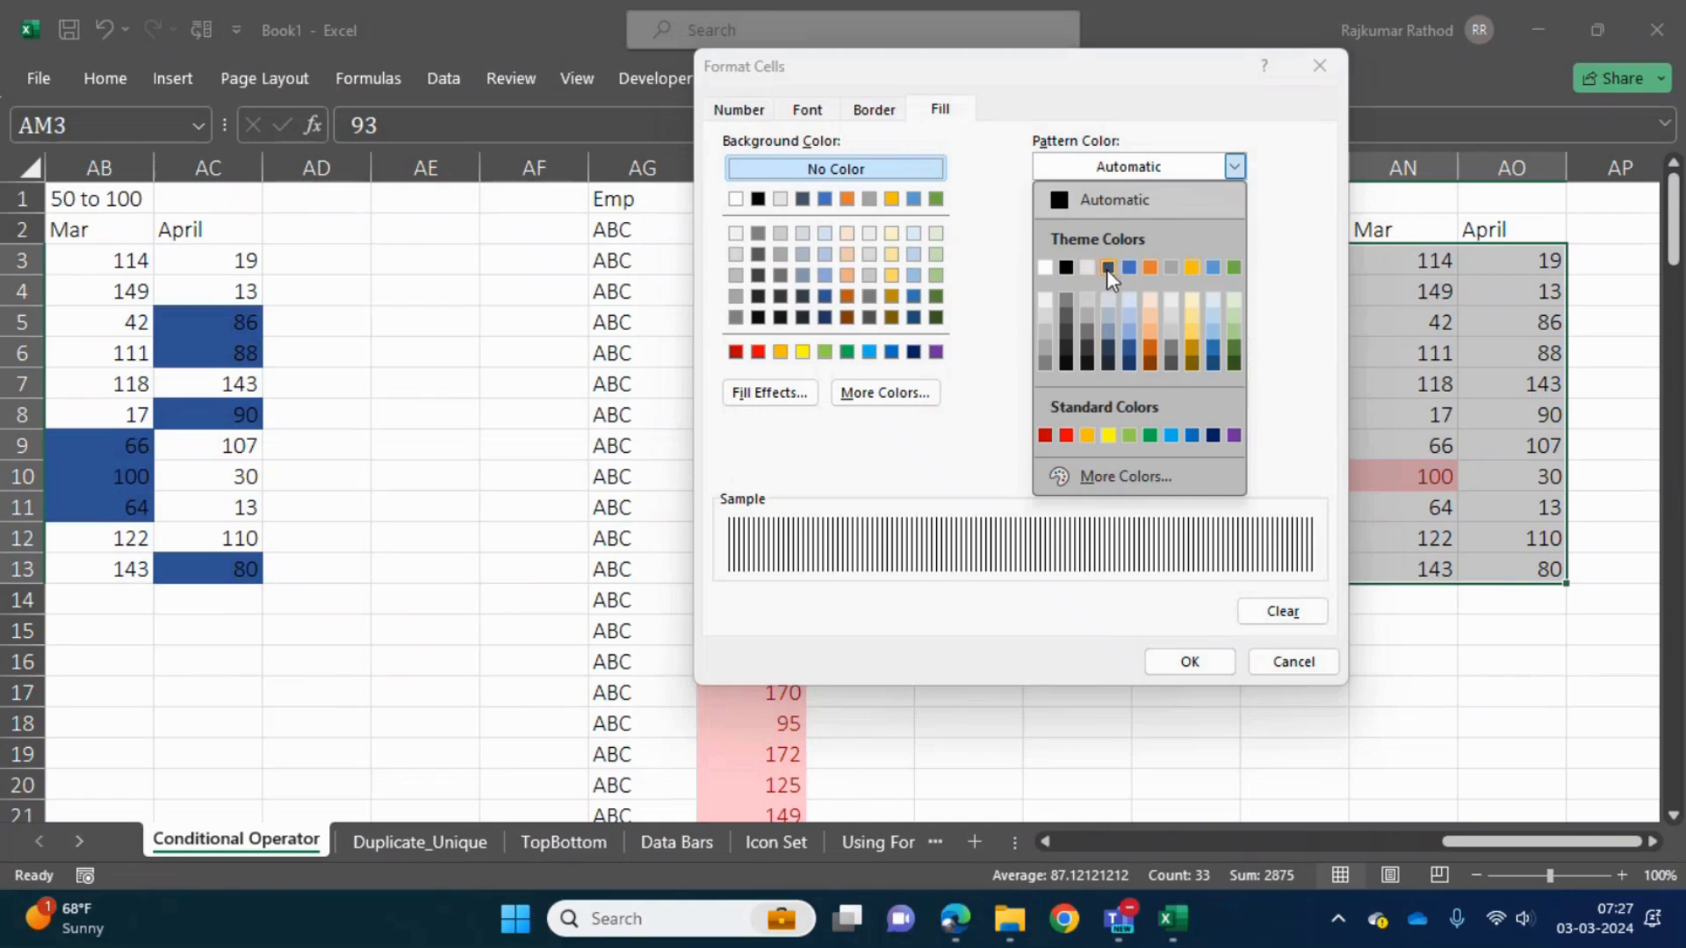
click(1107, 268)
click(1234, 166)
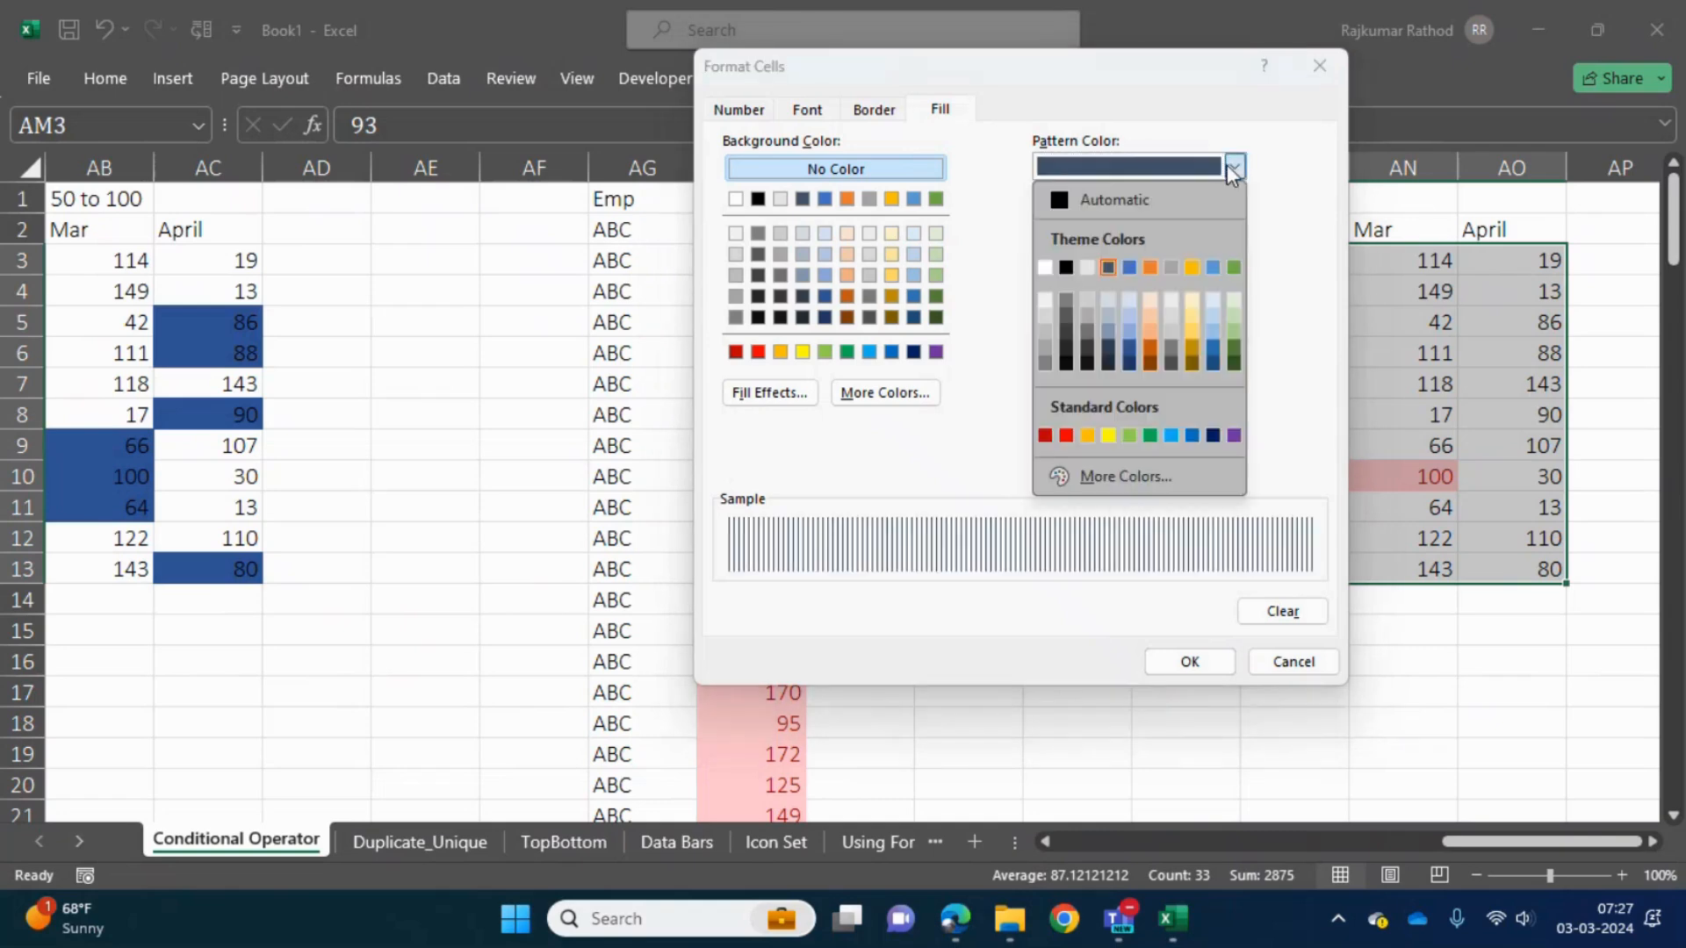
click(1108, 435)
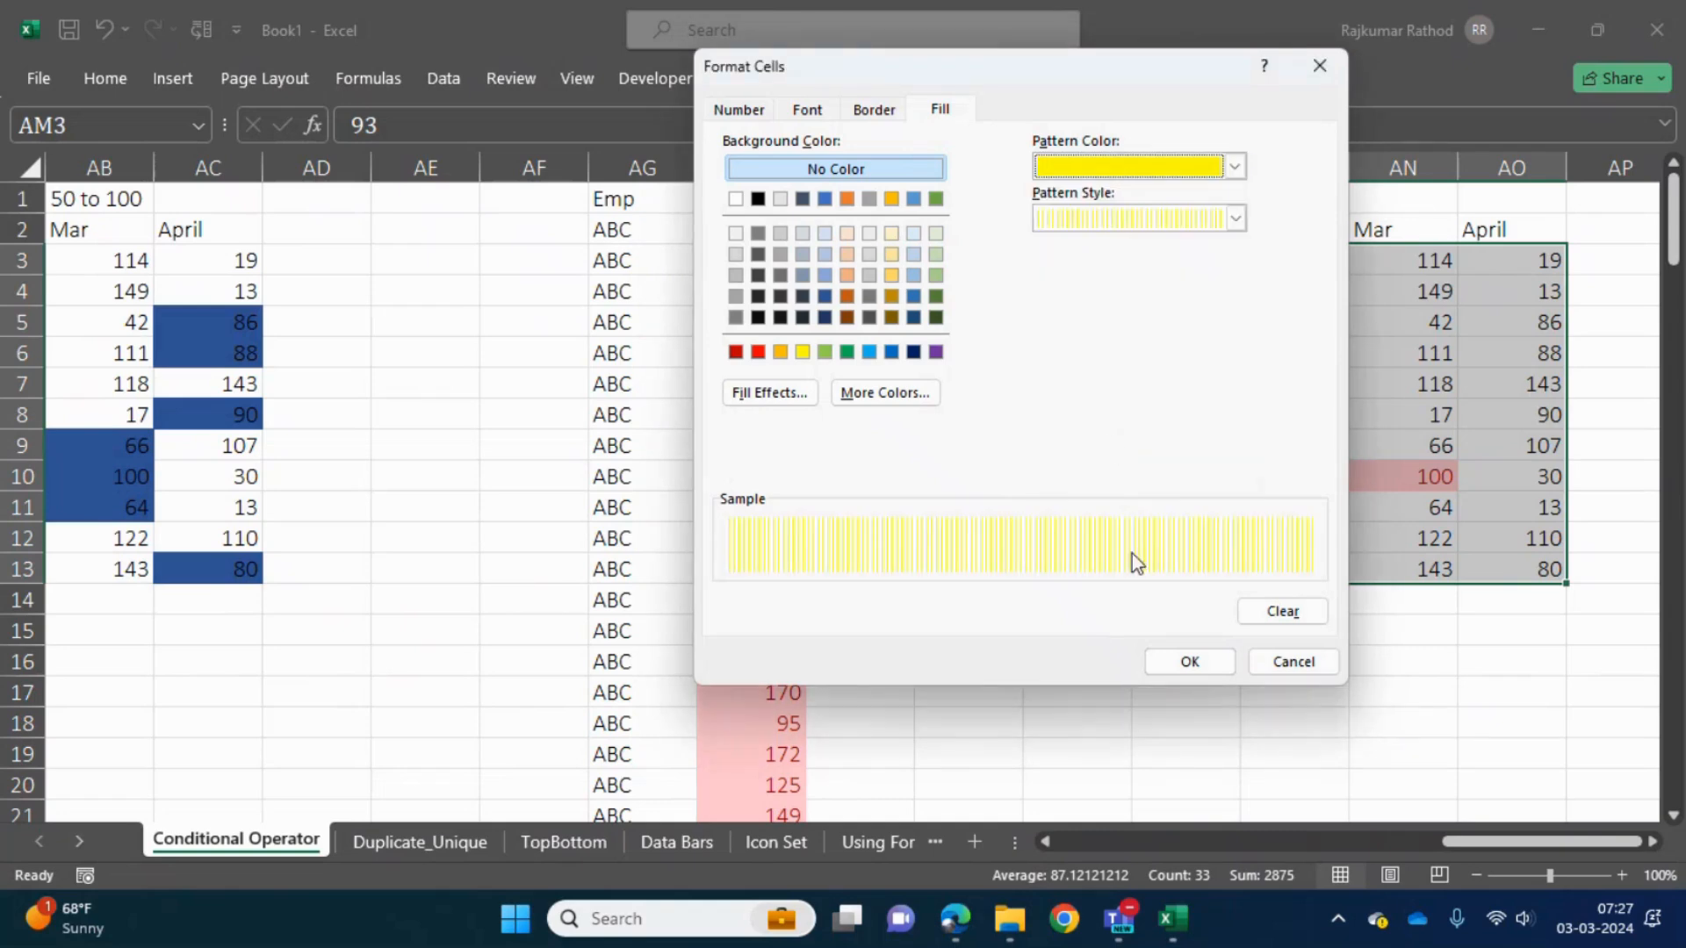
click(1181, 660)
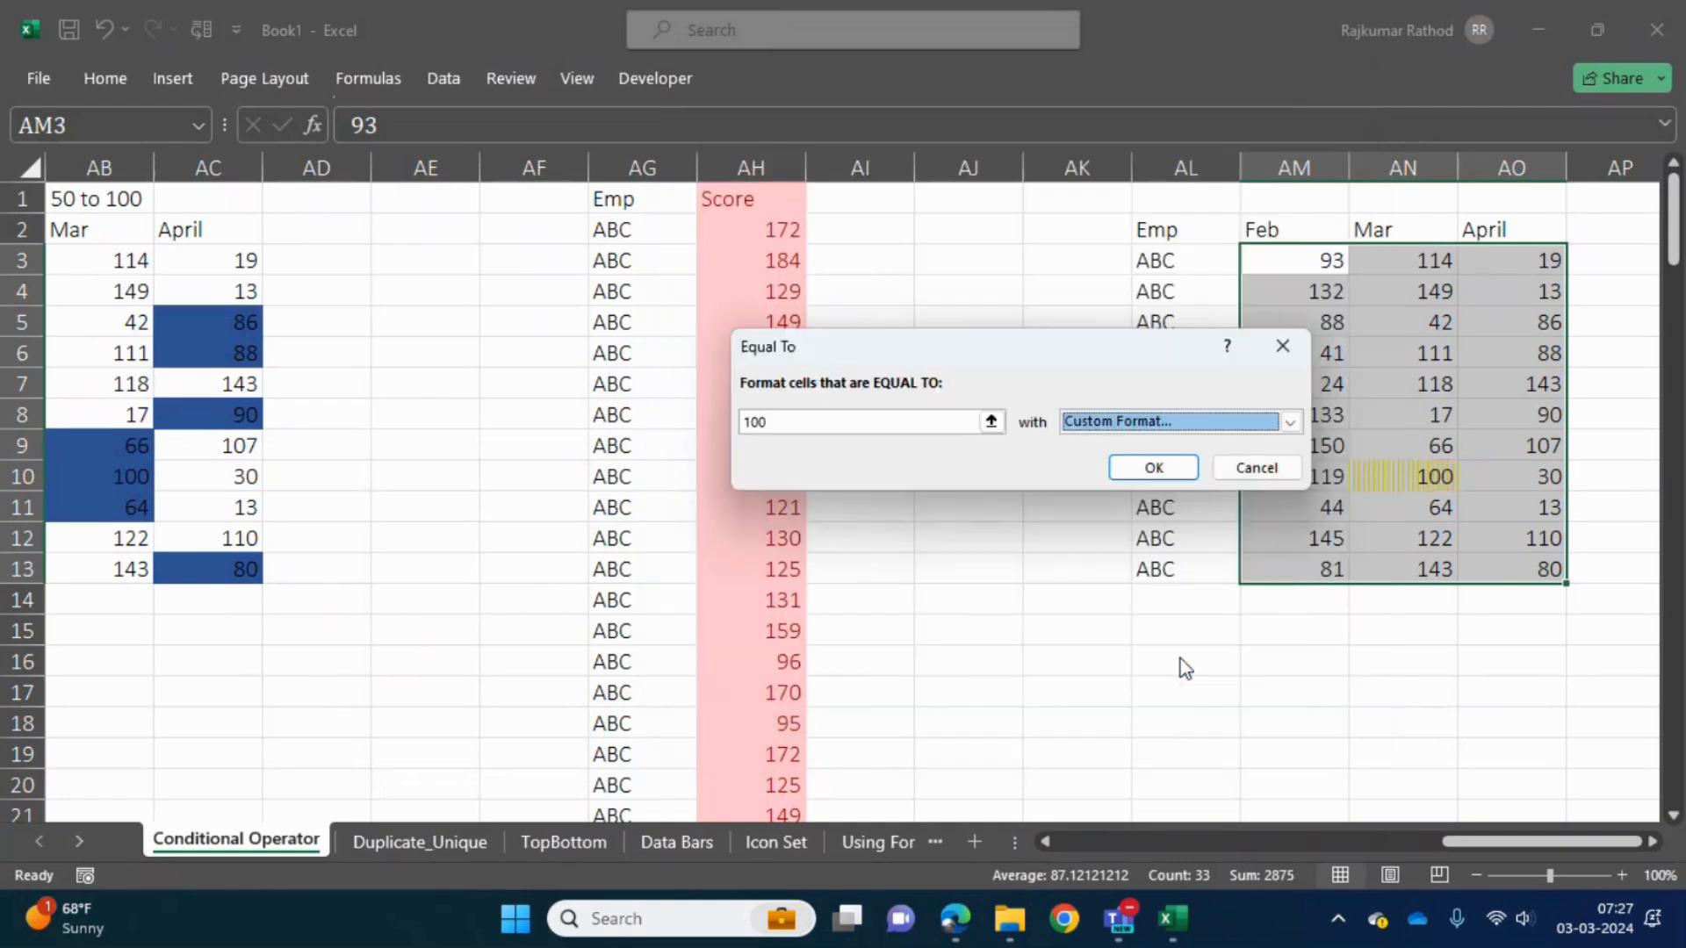
click(1160, 466)
drag(1411, 470, 1418, 418)
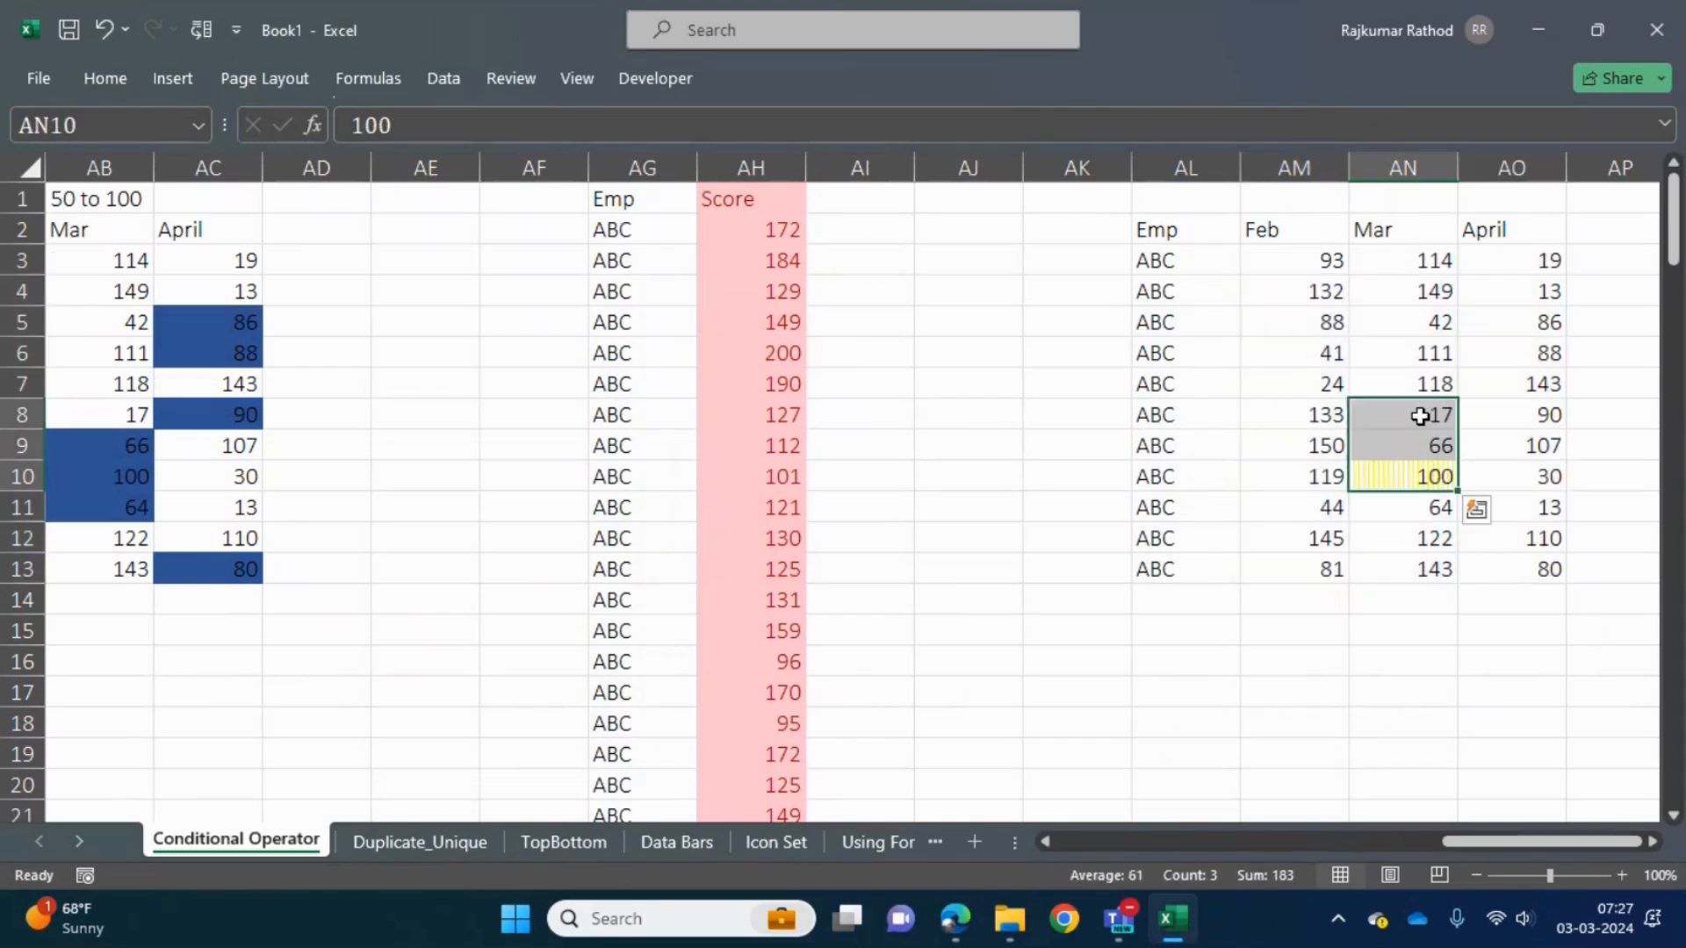
- Replace the April scores in AO5 and AO12 of the pasted table with 100
click(1409, 358)
key(Up)
key(Right)
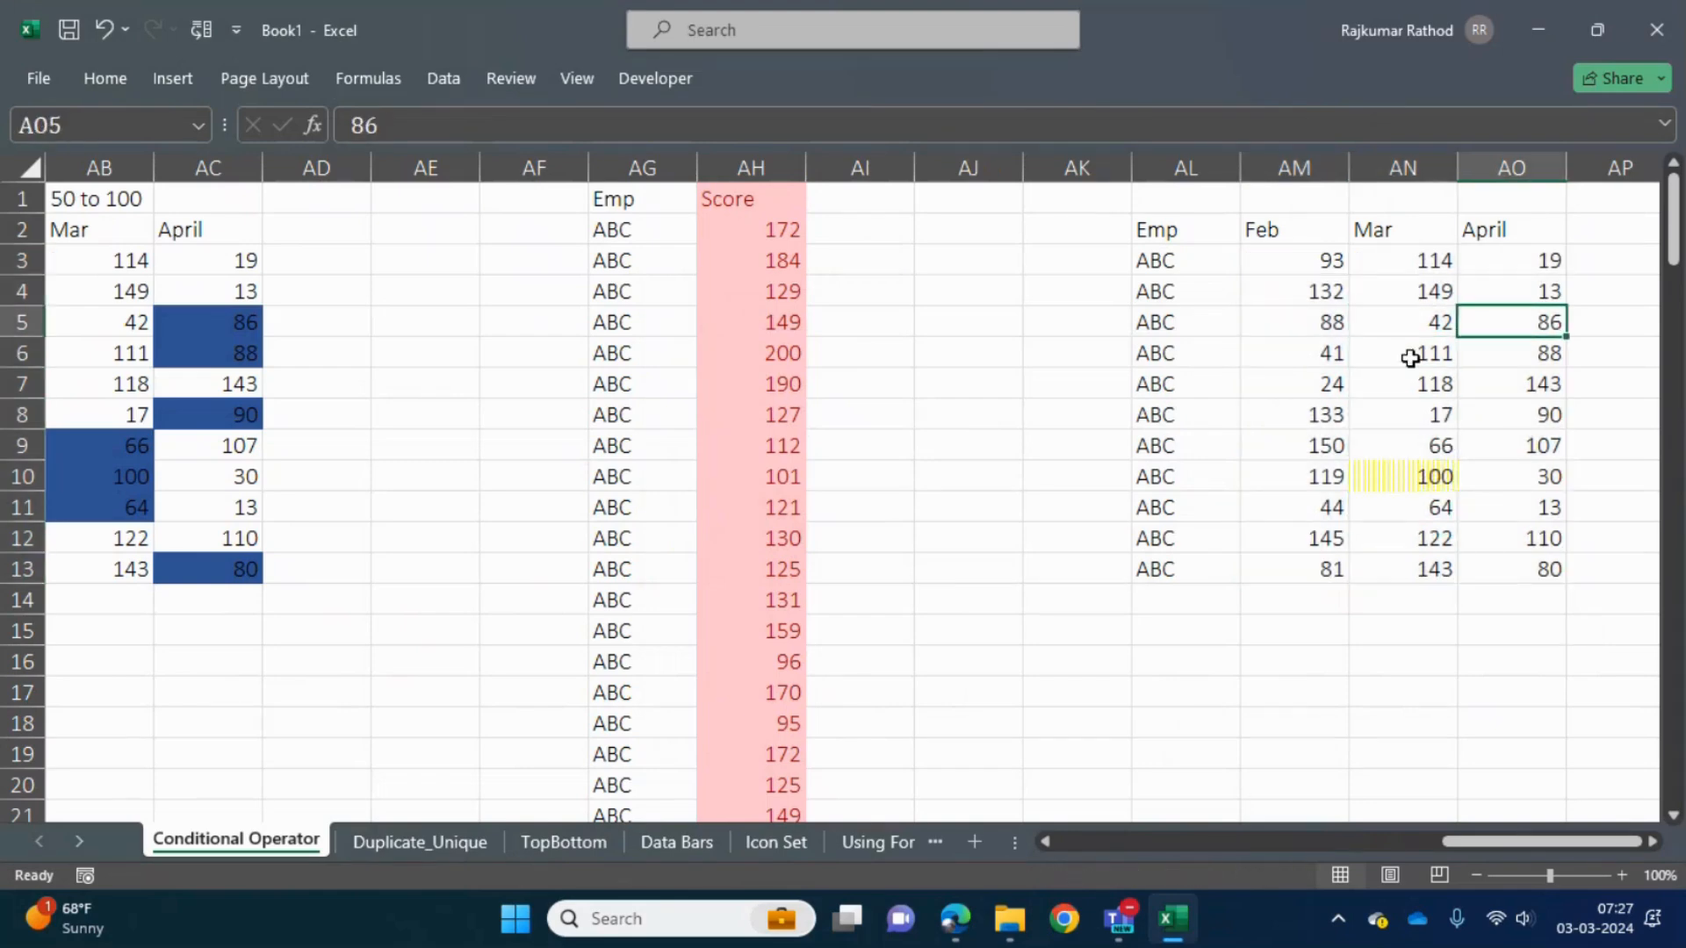
text(100)
key(Return)
key(Down)
key(Down)
key(Down)
key(Down)
key(Down)
key(Down)
text(100)
key(Return)
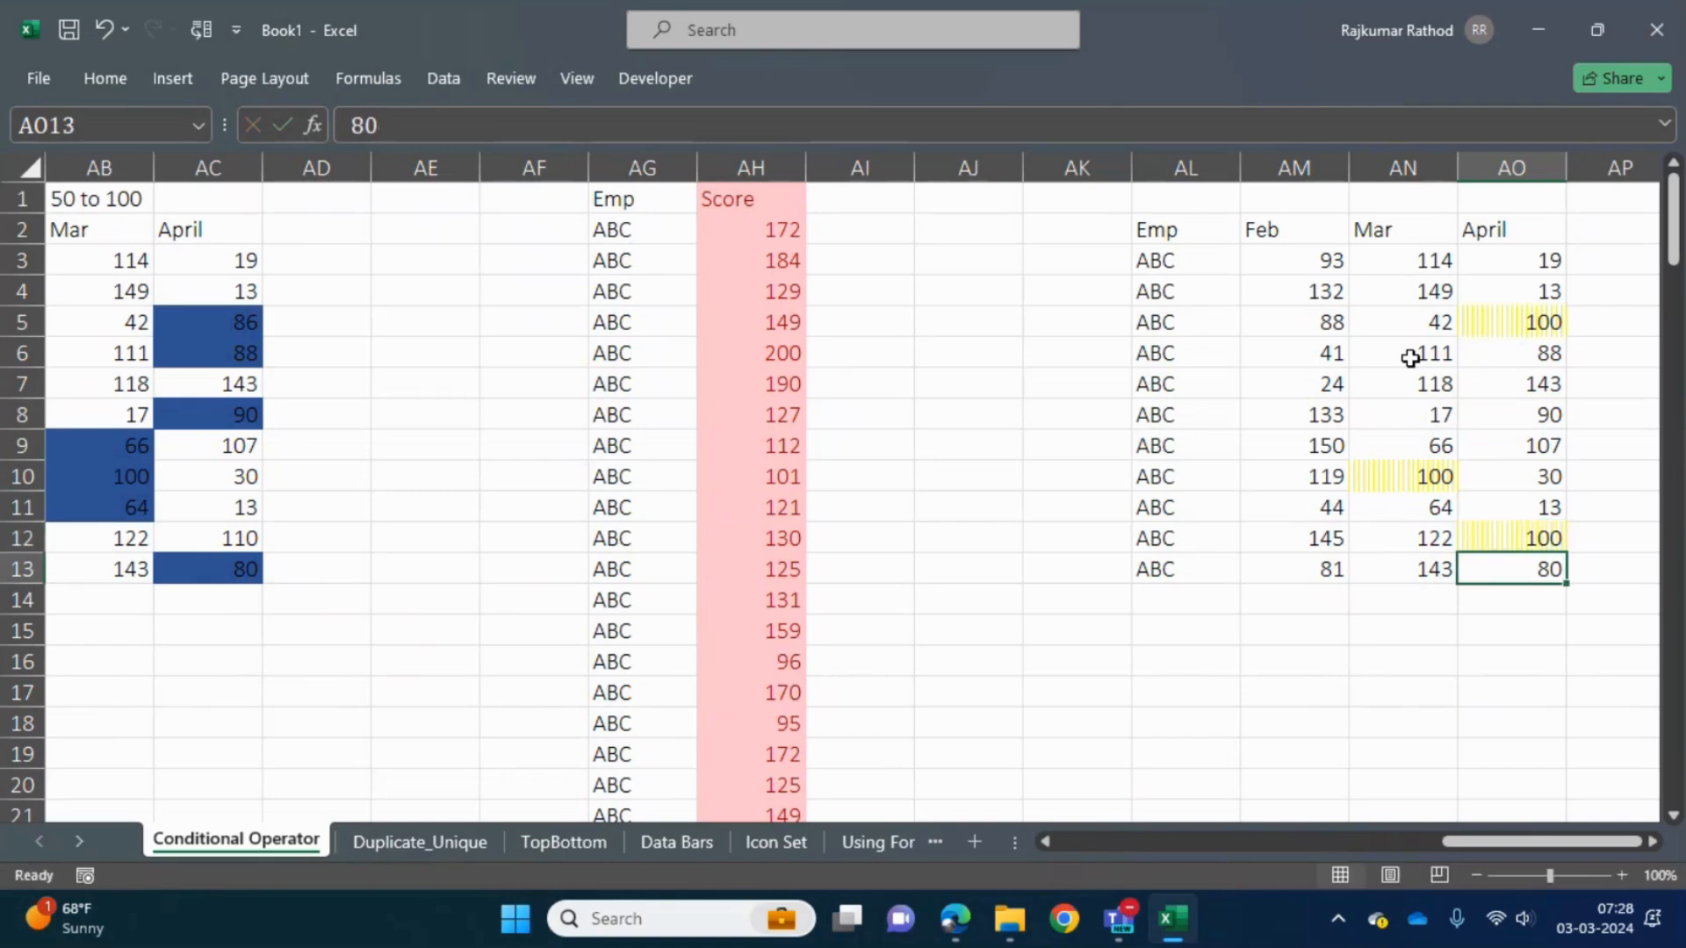
- Set the first Feb score of the pasted table, in AM3, to 100
click(1312, 259)
text(100)
key(Return)
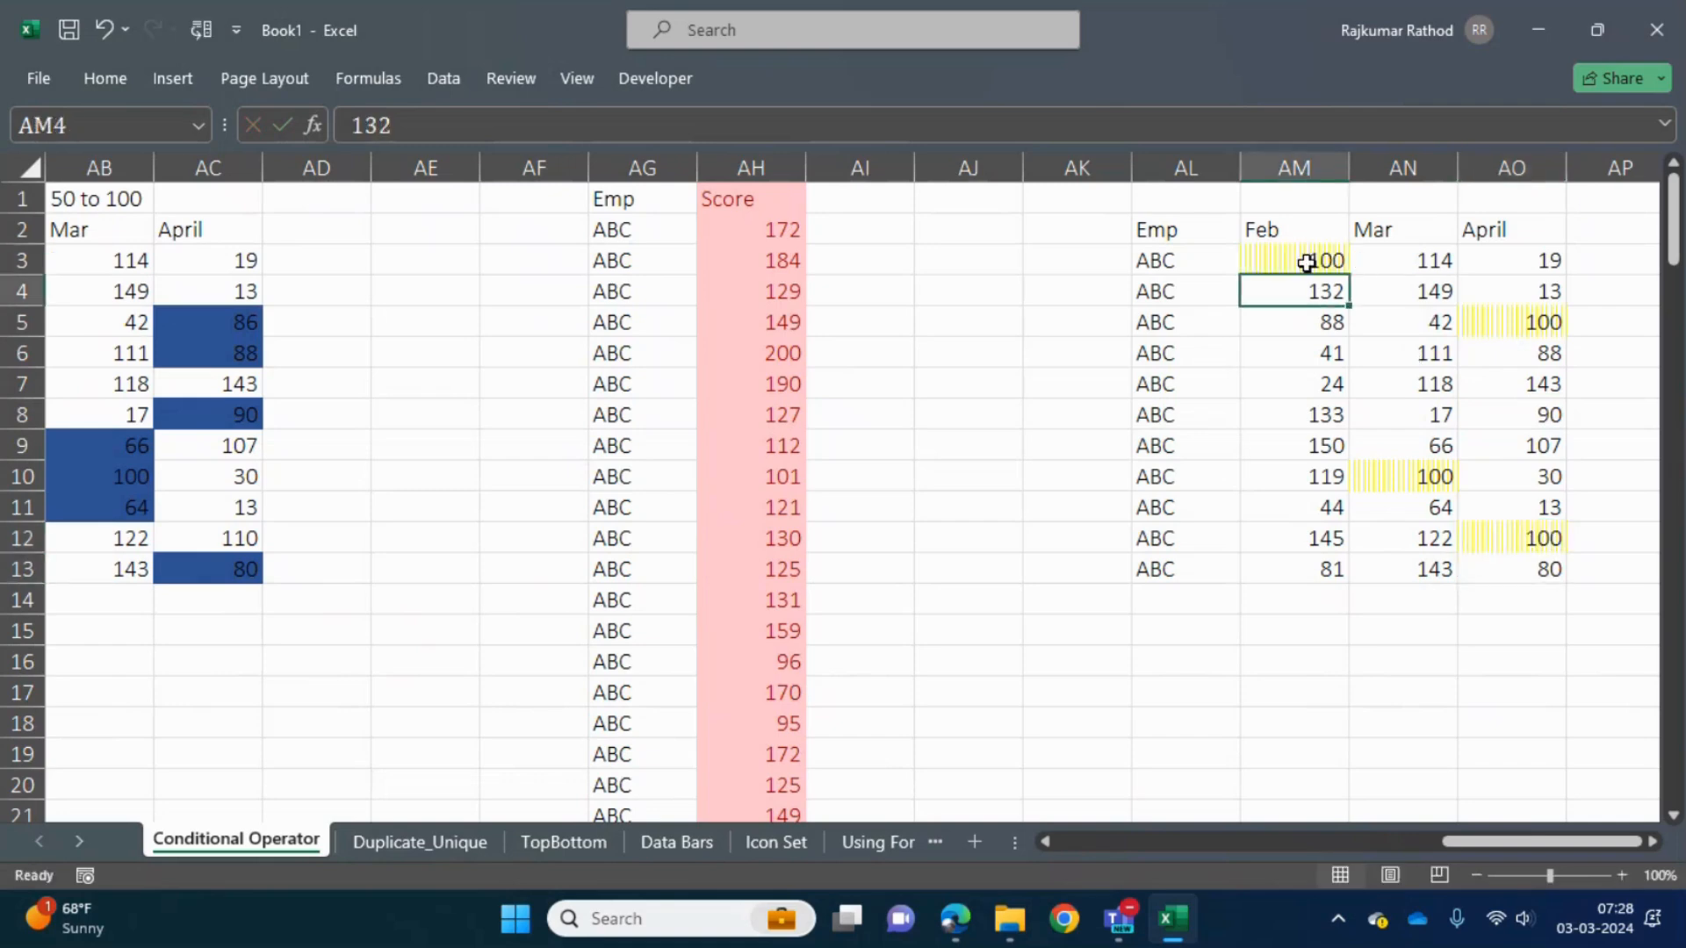
click(1296, 250)
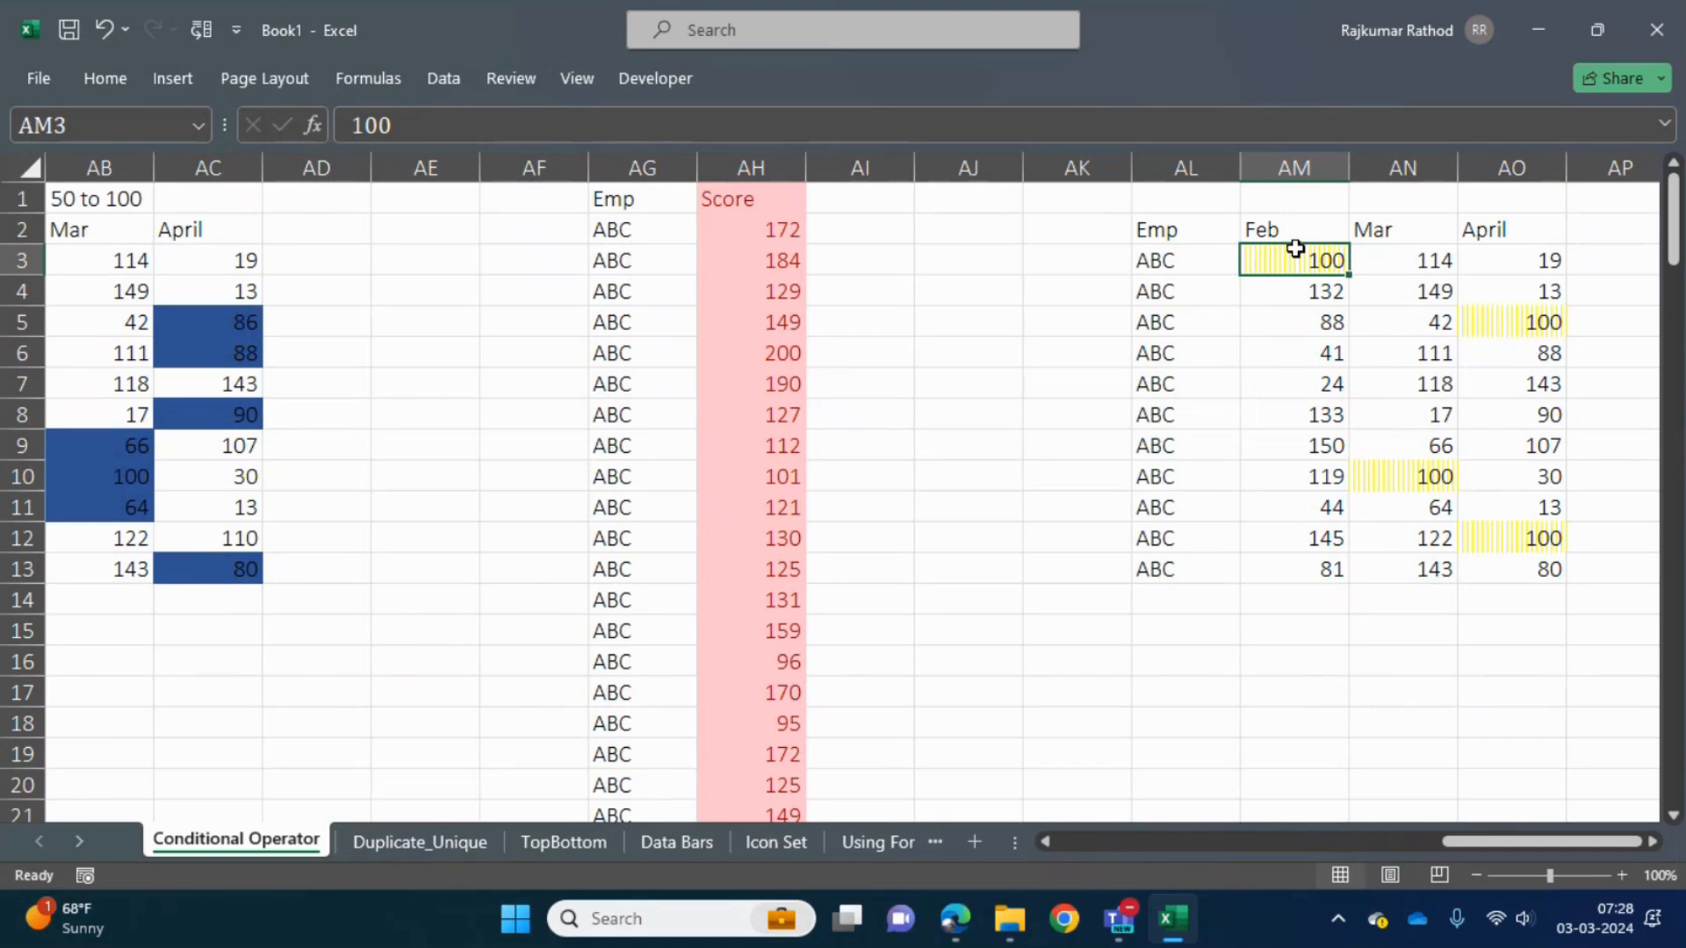
key(shift+Right)
key(shift+Right)
key(Left)
key(Left)
key(Left)
key(Left)
key(Left)
key(Left)
key(Left)
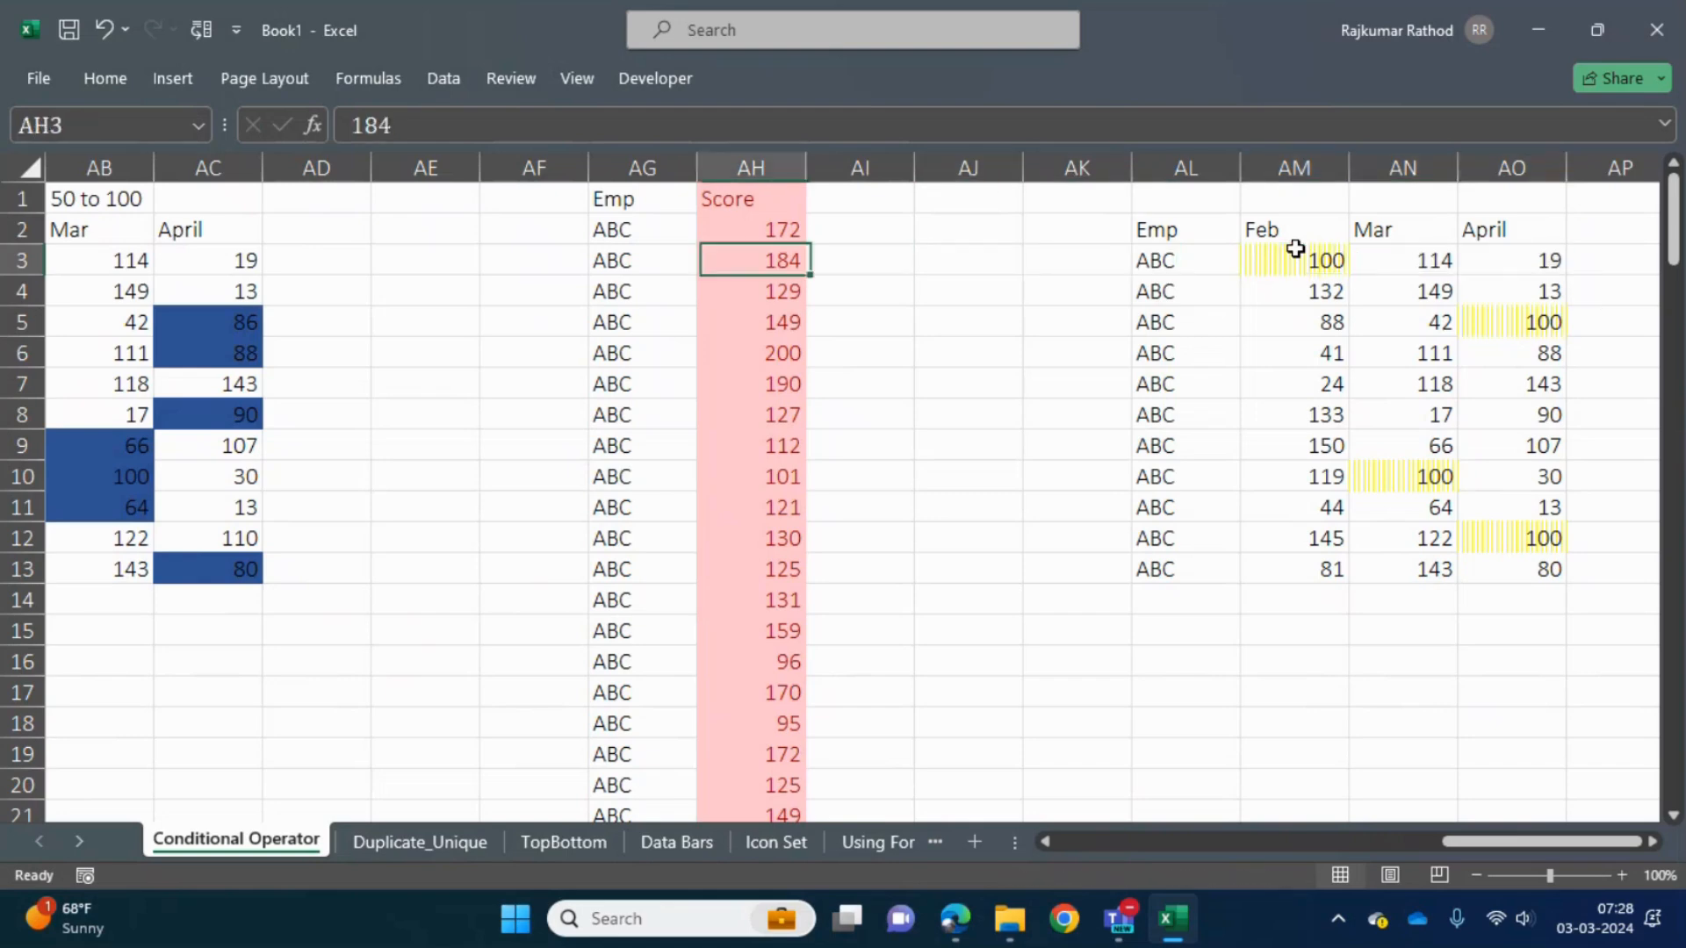
click(116, 82)
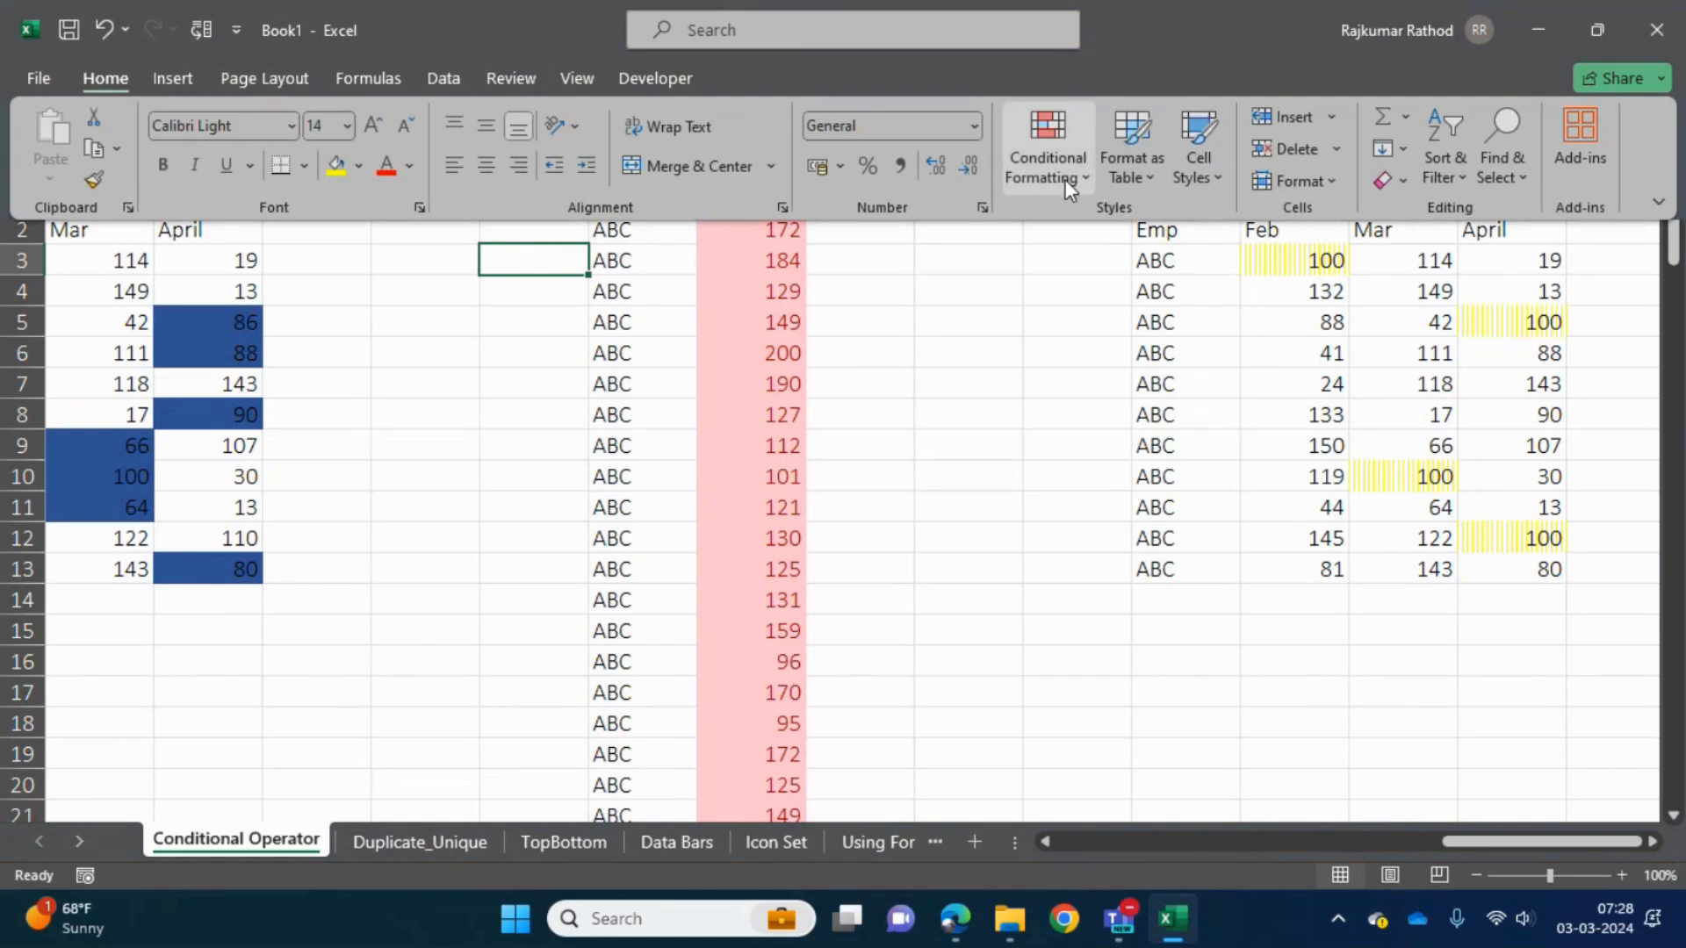
click(1066, 179)
mouse_move(1133, 226)
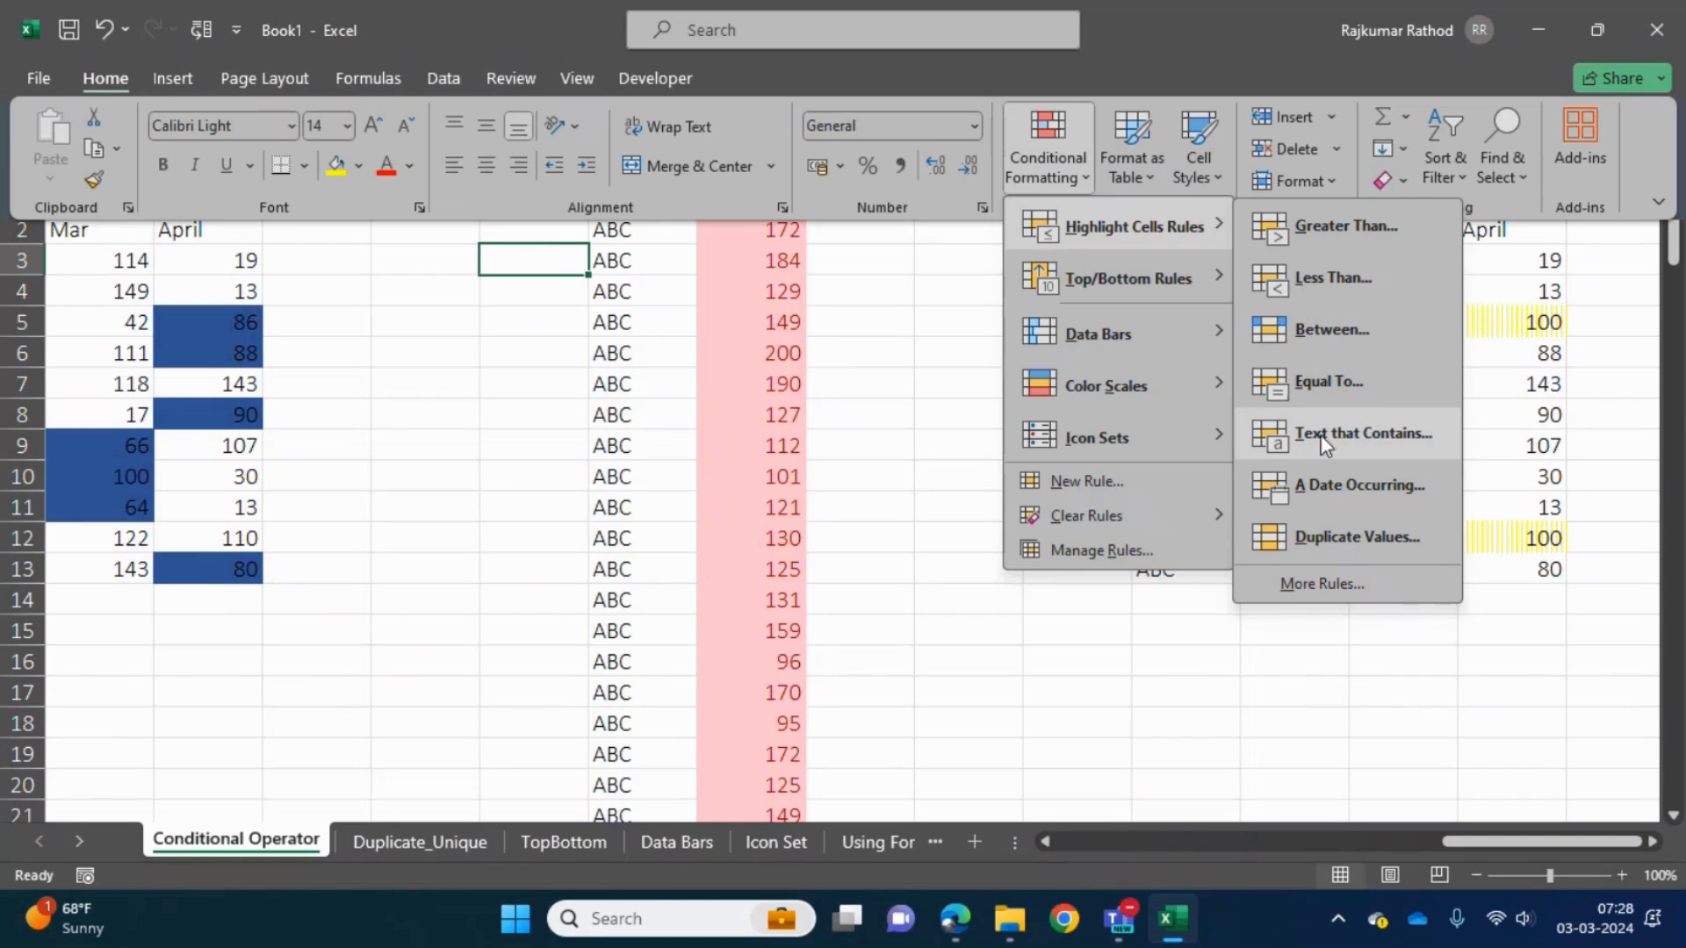
click(650, 437)
click(639, 377)
click(638, 377)
key(ctrl+space)
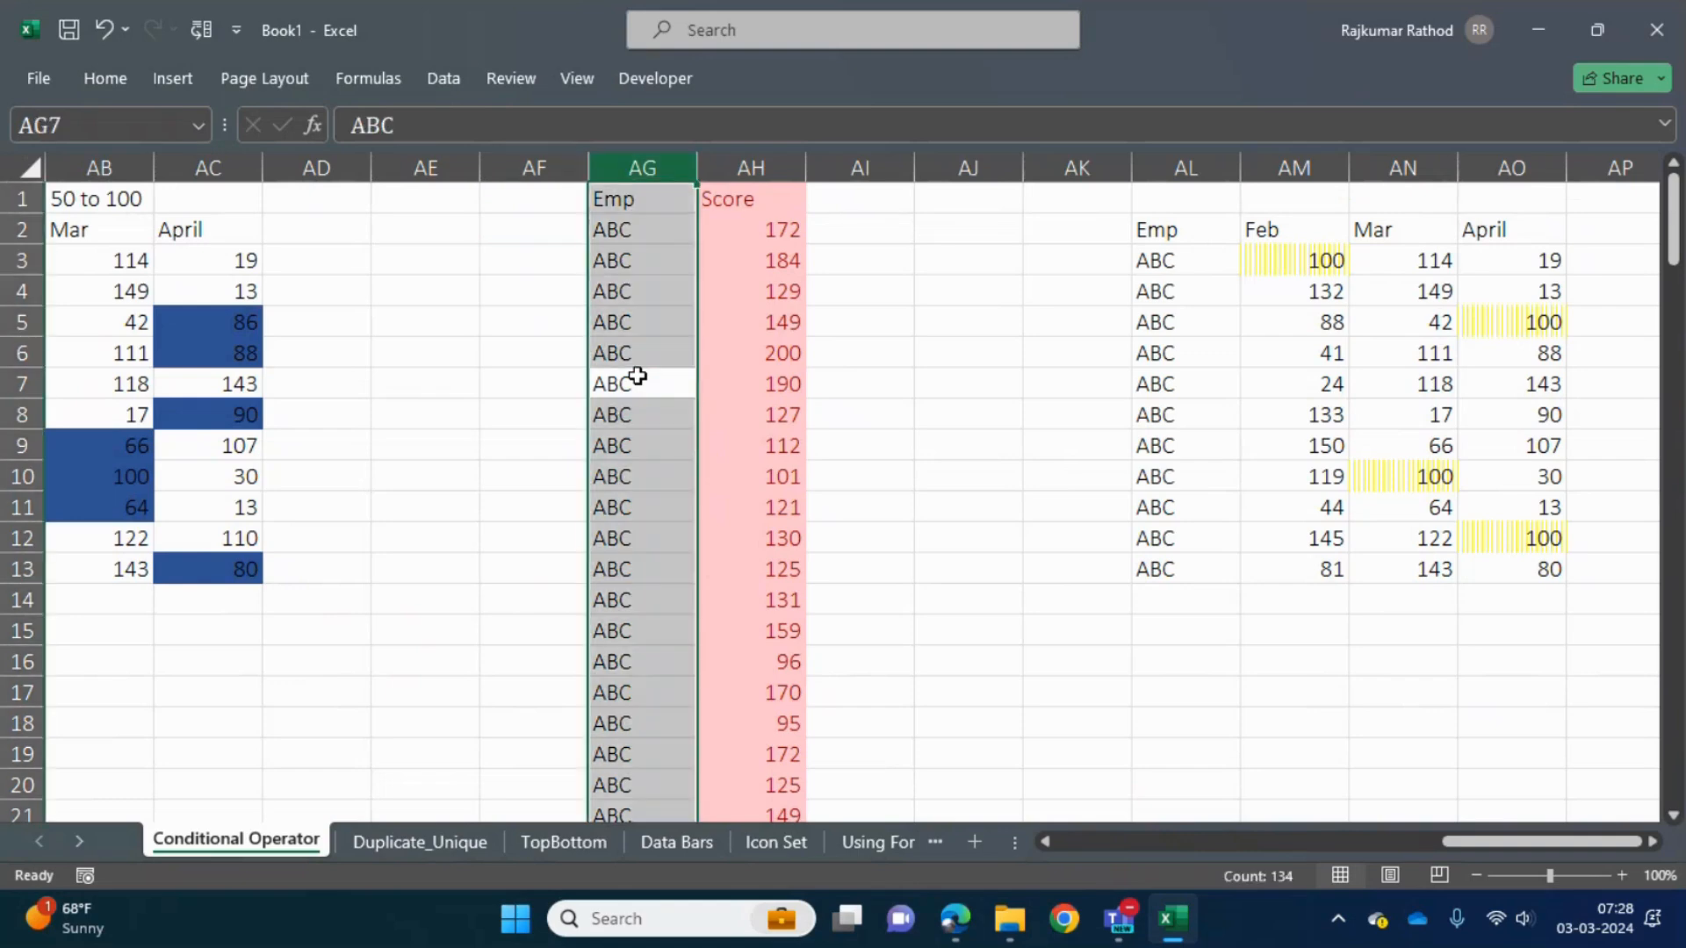
- Replace the Emp entry in AG8 with an employee's first name
click(644, 413)
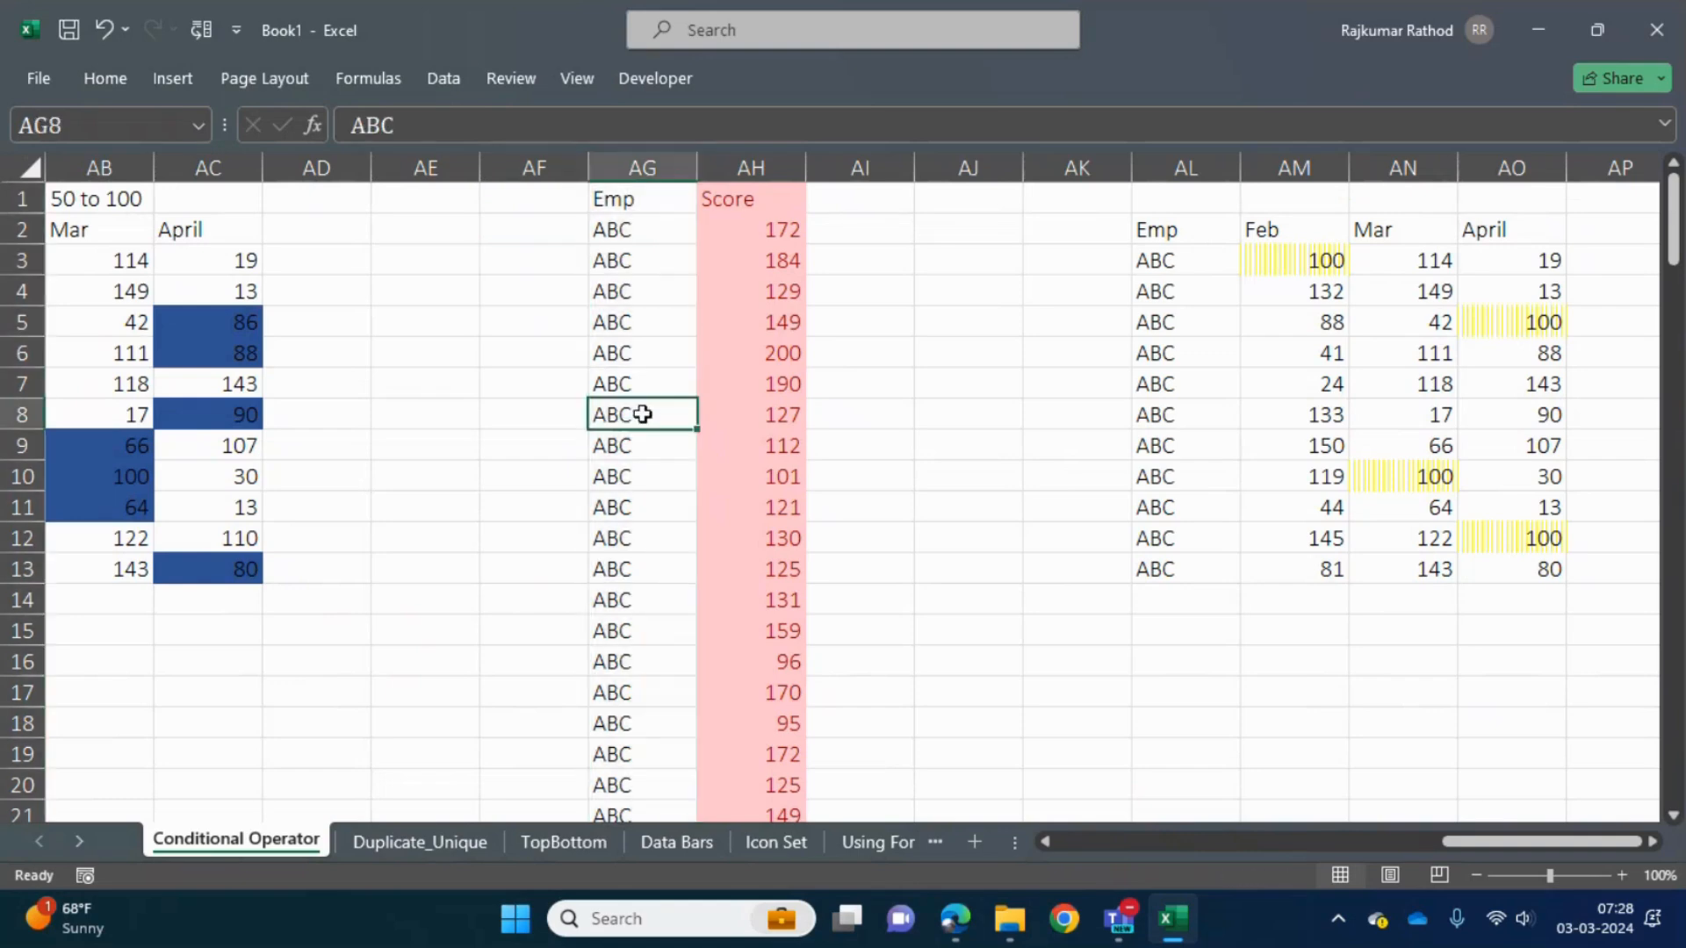
text(Rajkumar)
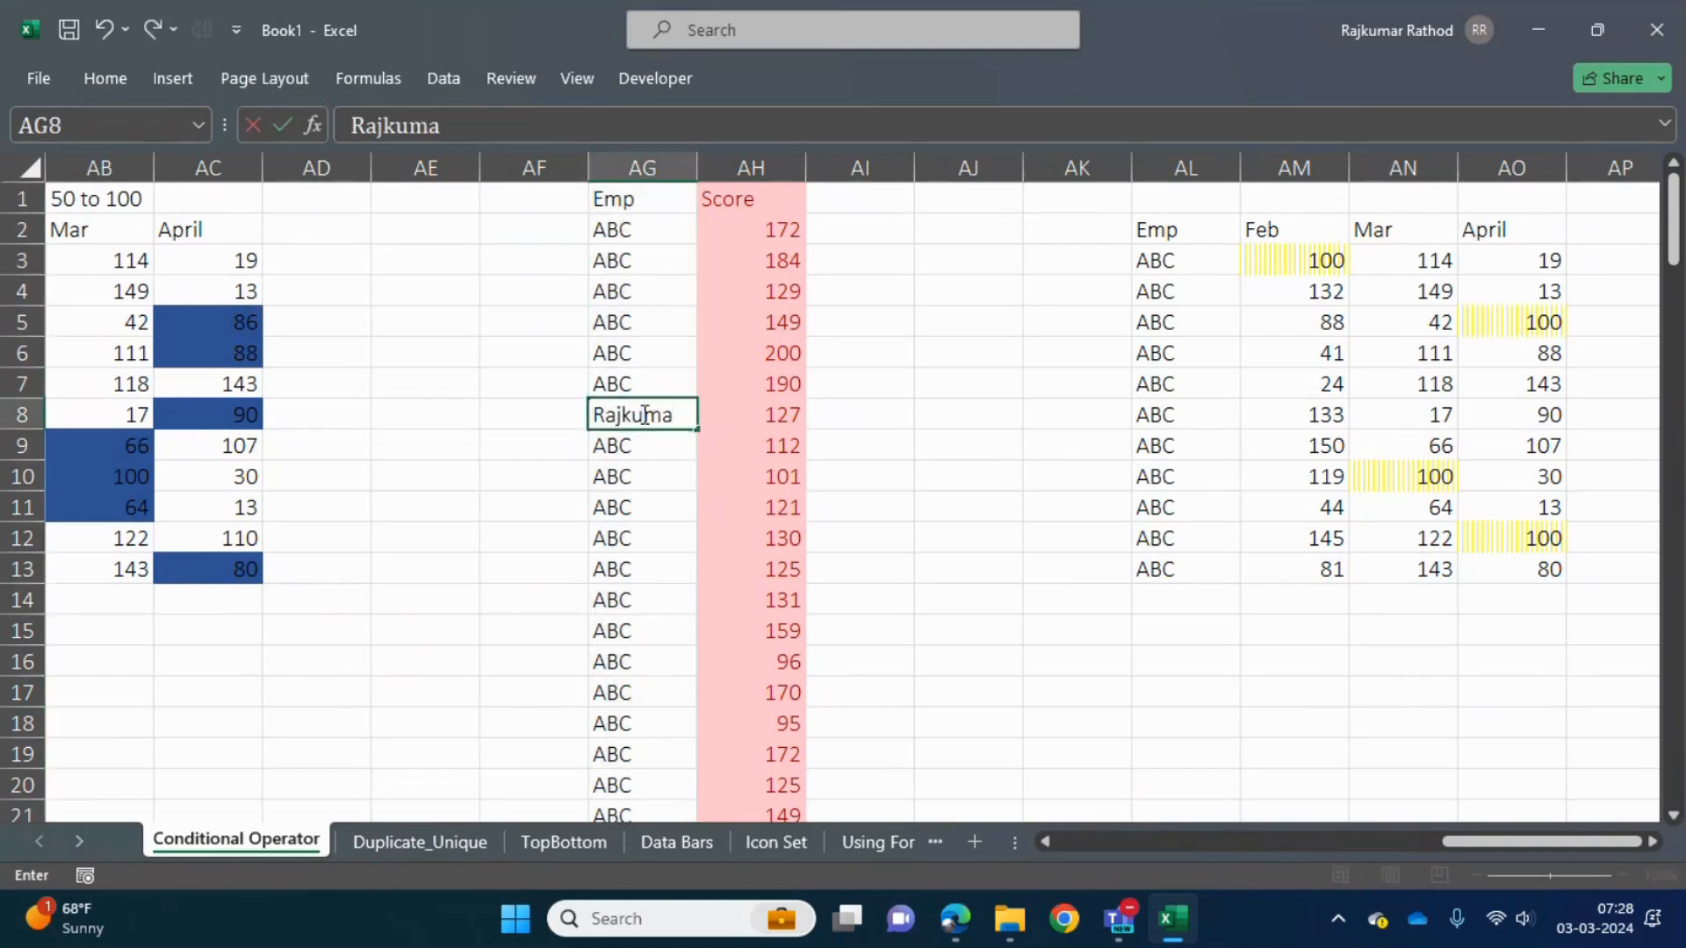
key(Return)
- Copy the employee's name from AG8 and paste it over the Emp entry in AG4
key(Down)
key(Down)
key(Down)
key(Down)
key(Down)
key(Up)
key(Up)
key(Up)
key(Up)
key(Up)
key(Up)
key(ctrl+c)
key(ctrl+Down)
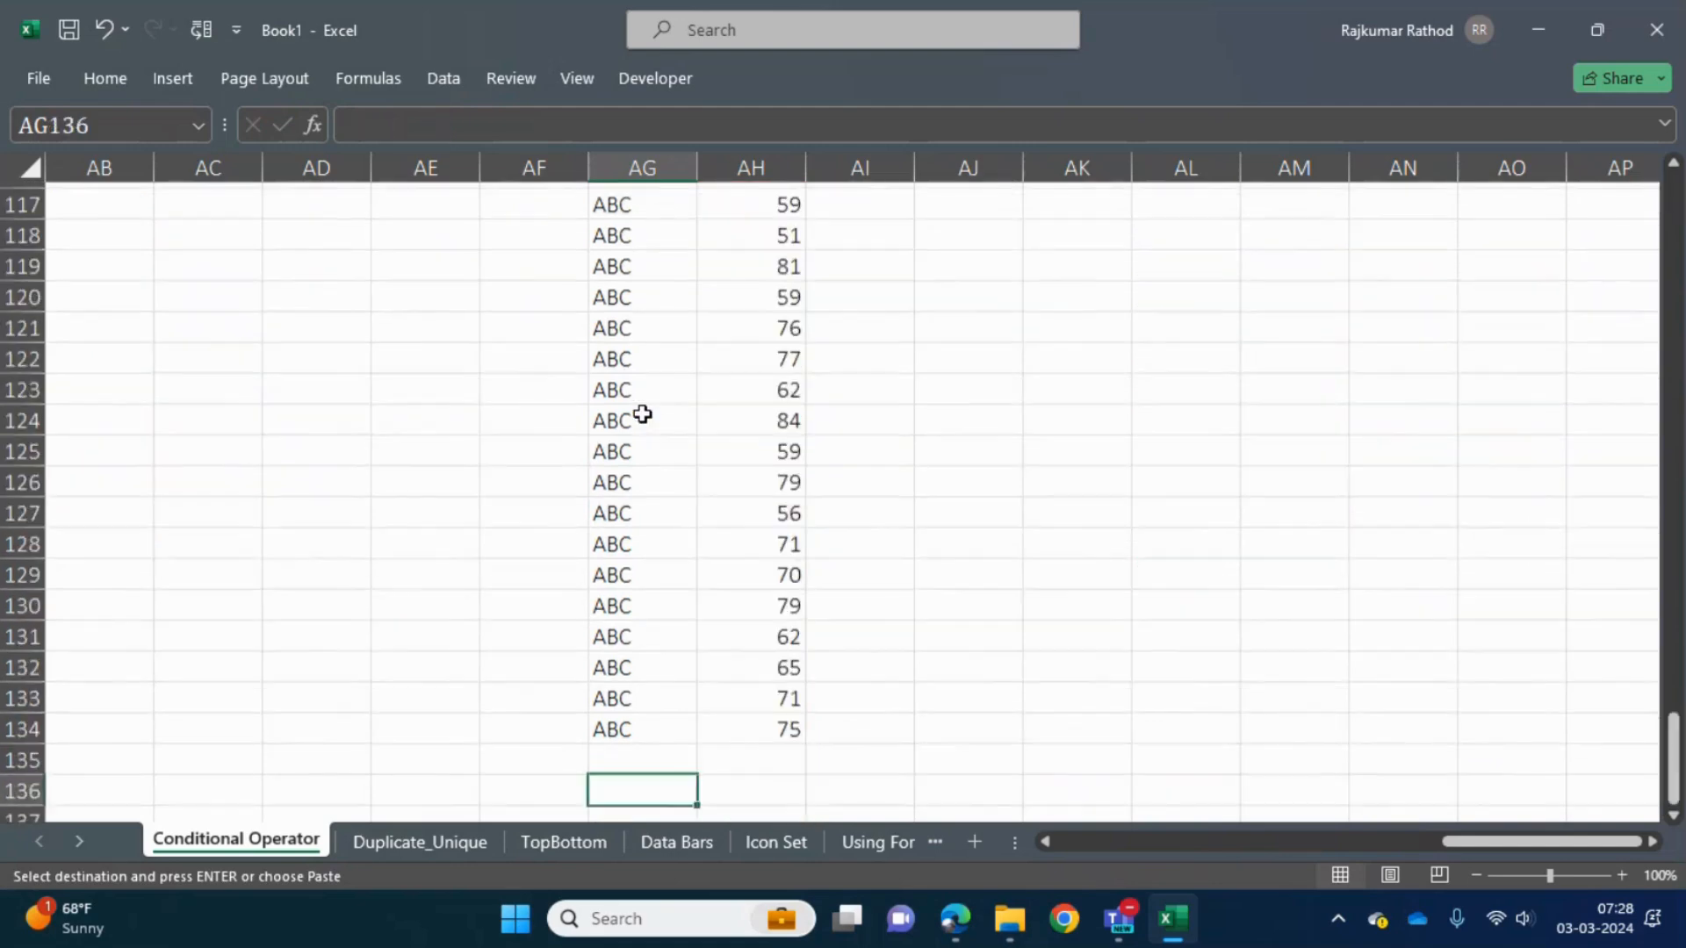
key(ctrl+Up)
key(Down)
key(Down)
key(Down)
key(ctrl+v)
key(Escape)
- Start a Text That Contains highlight rule on the whole Emp column AG, matching the employee's first name
key(Down)
key(Down)
key(Down)
key(Down)
key(Down)
key(Down)
key(Down)
key(Down)
key(Down)
key(Down)
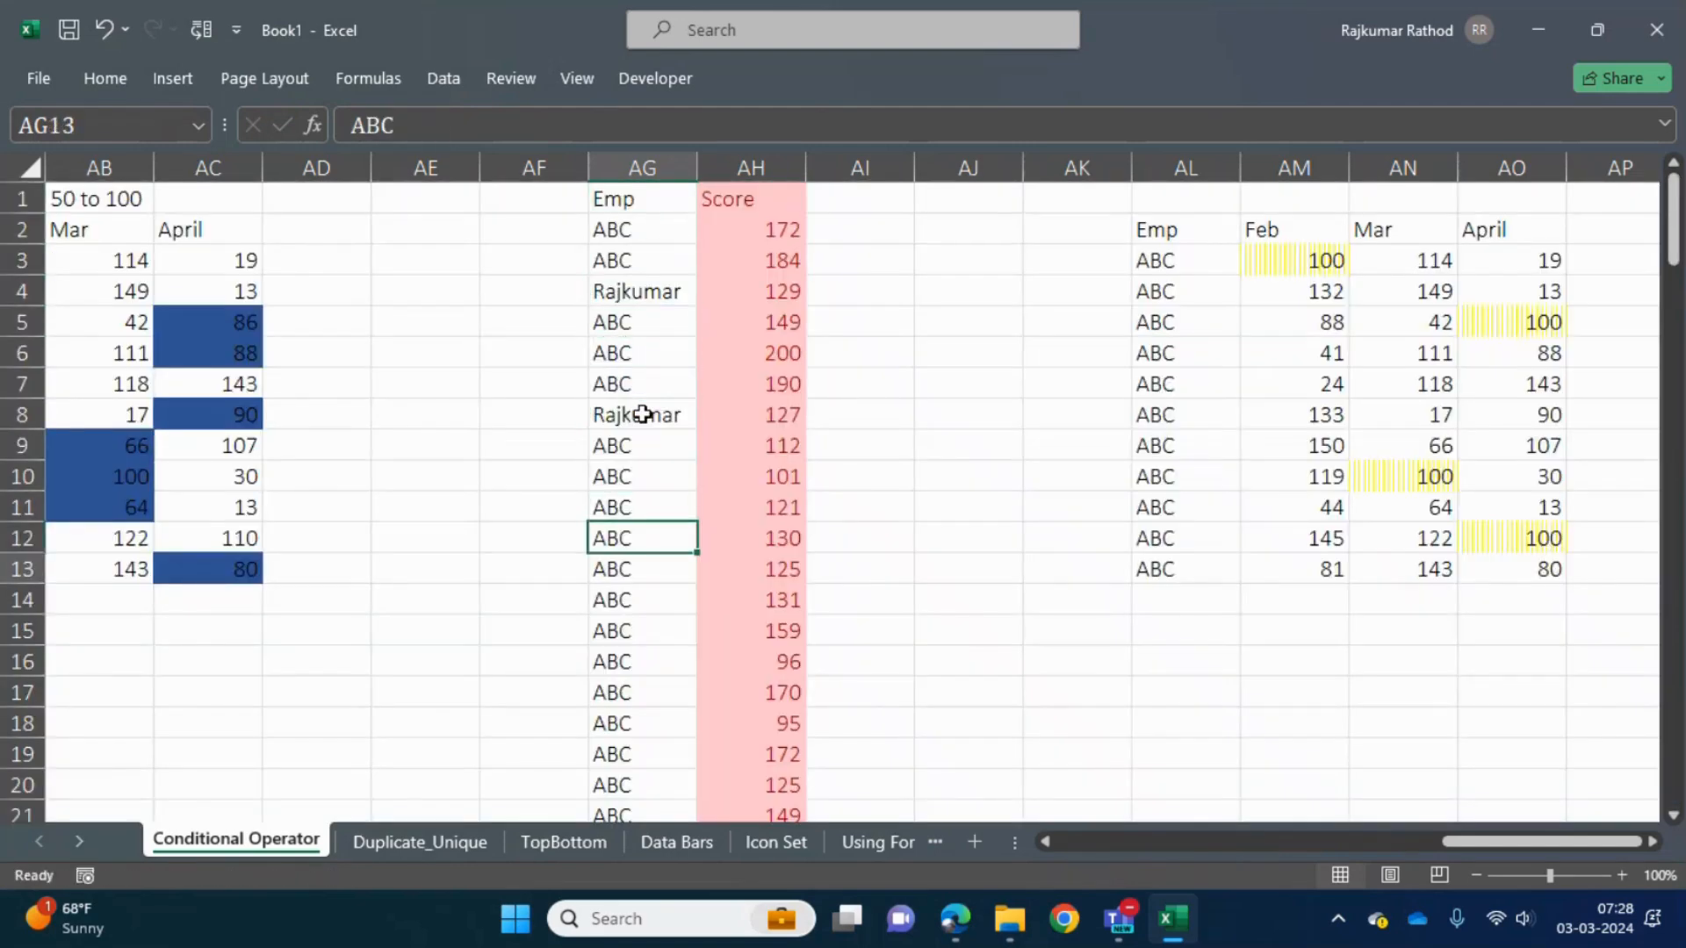
key(ctrl+space)
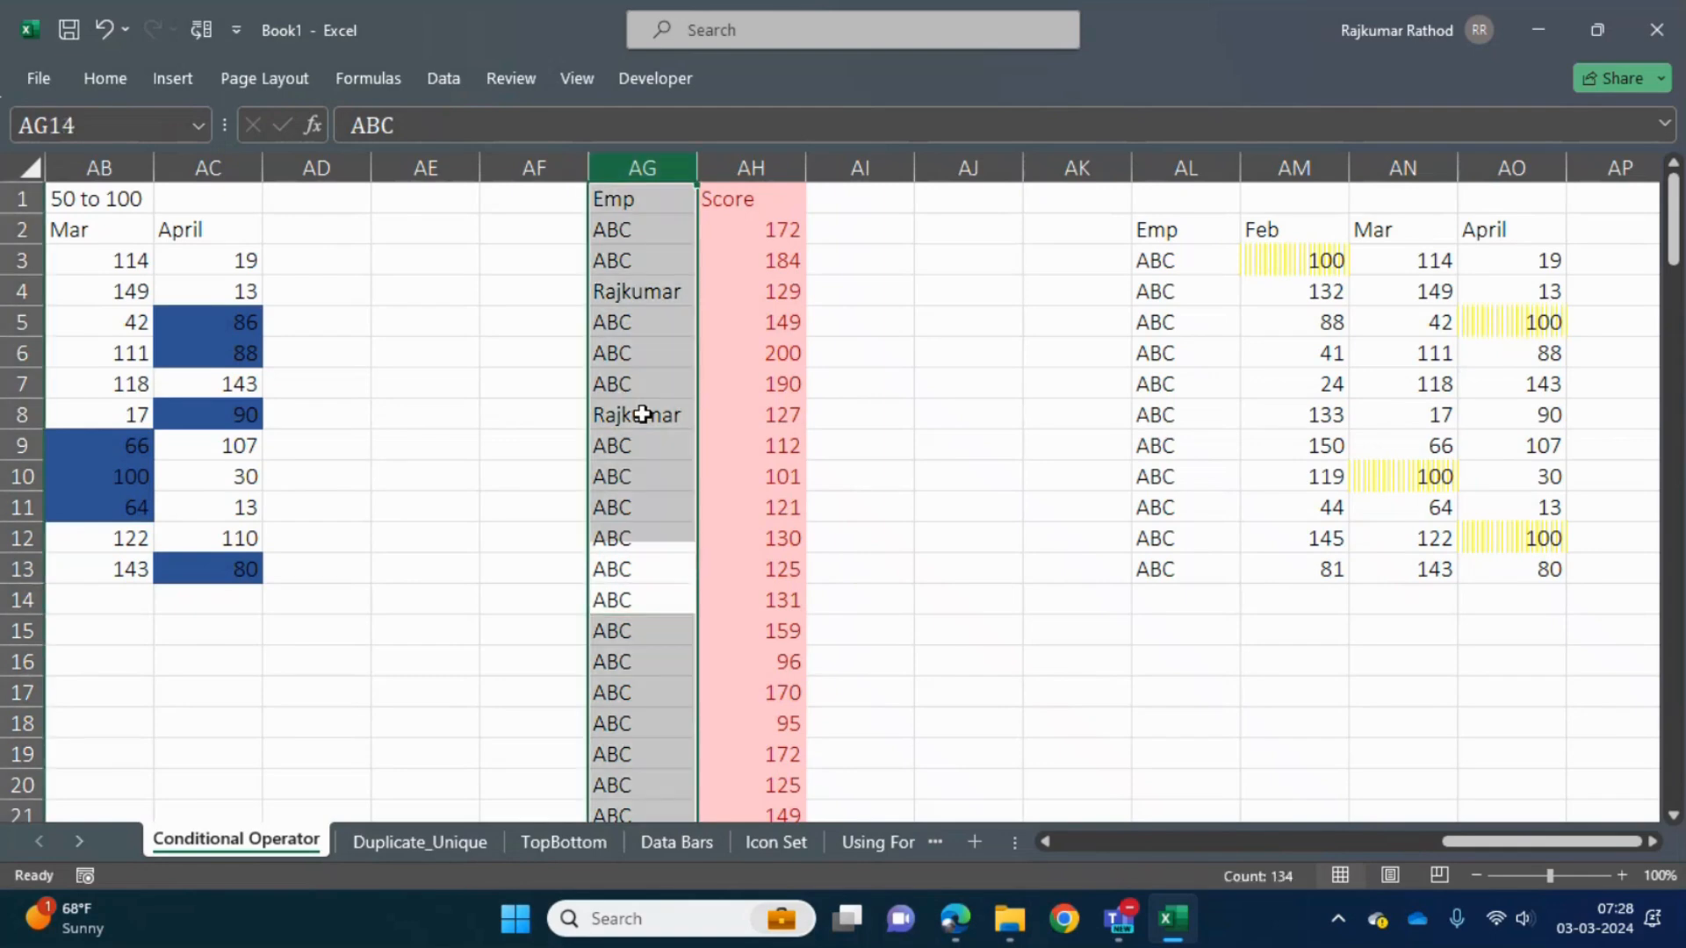
click(108, 86)
click(1086, 167)
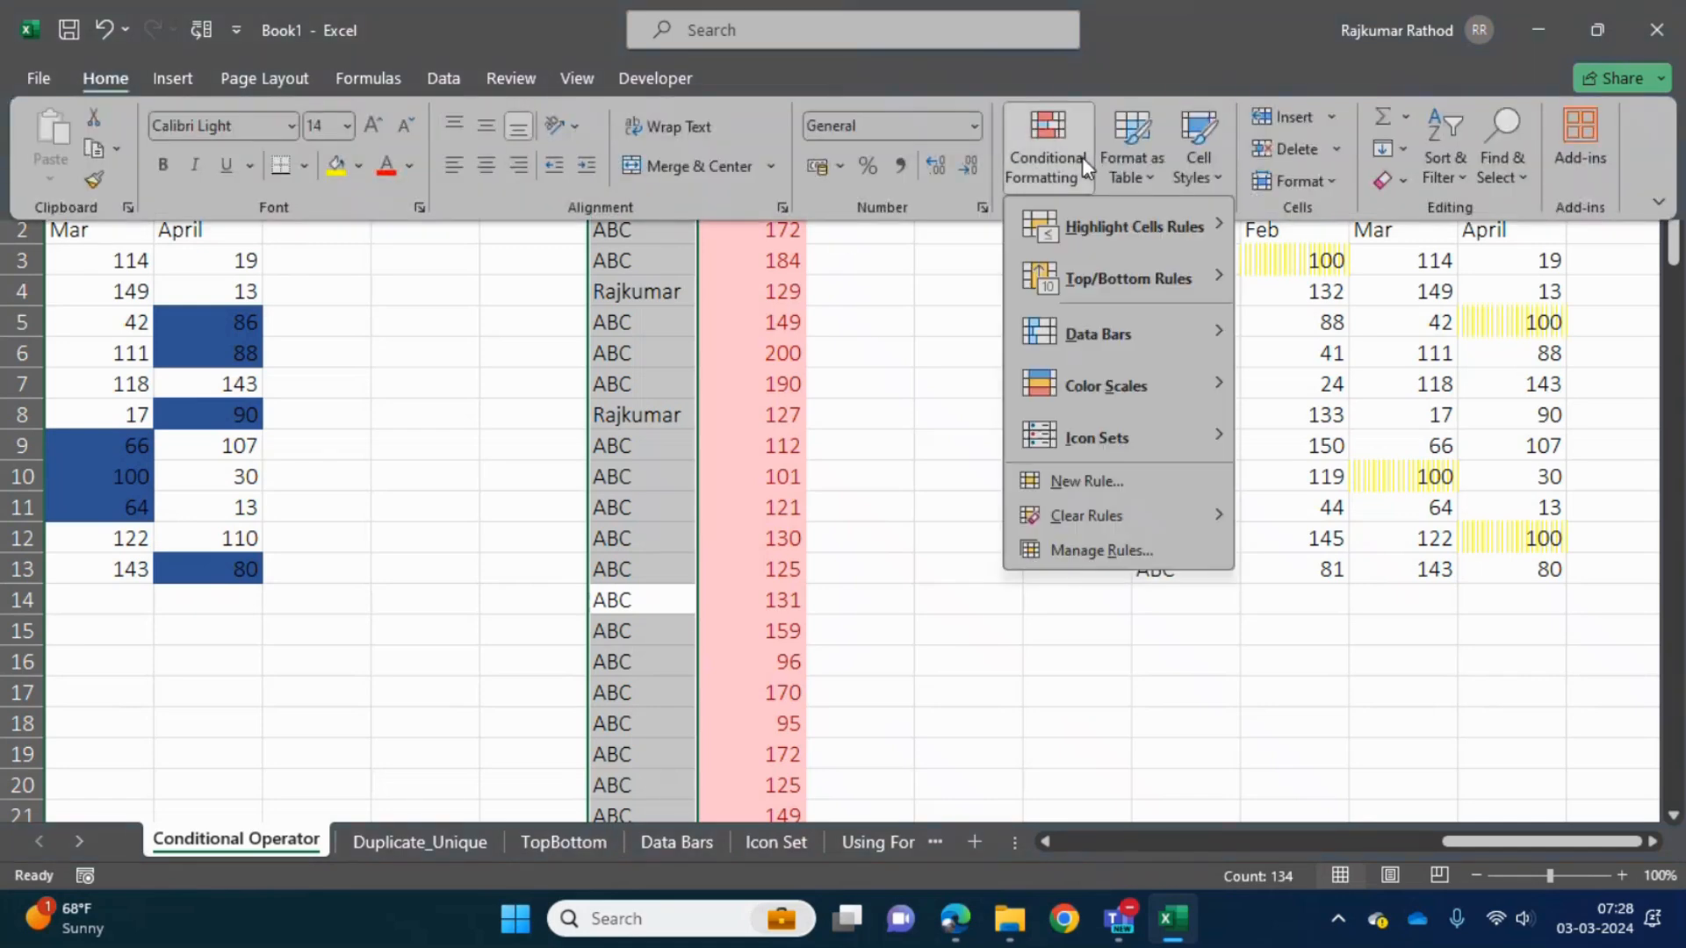
mouse_move(1200, 226)
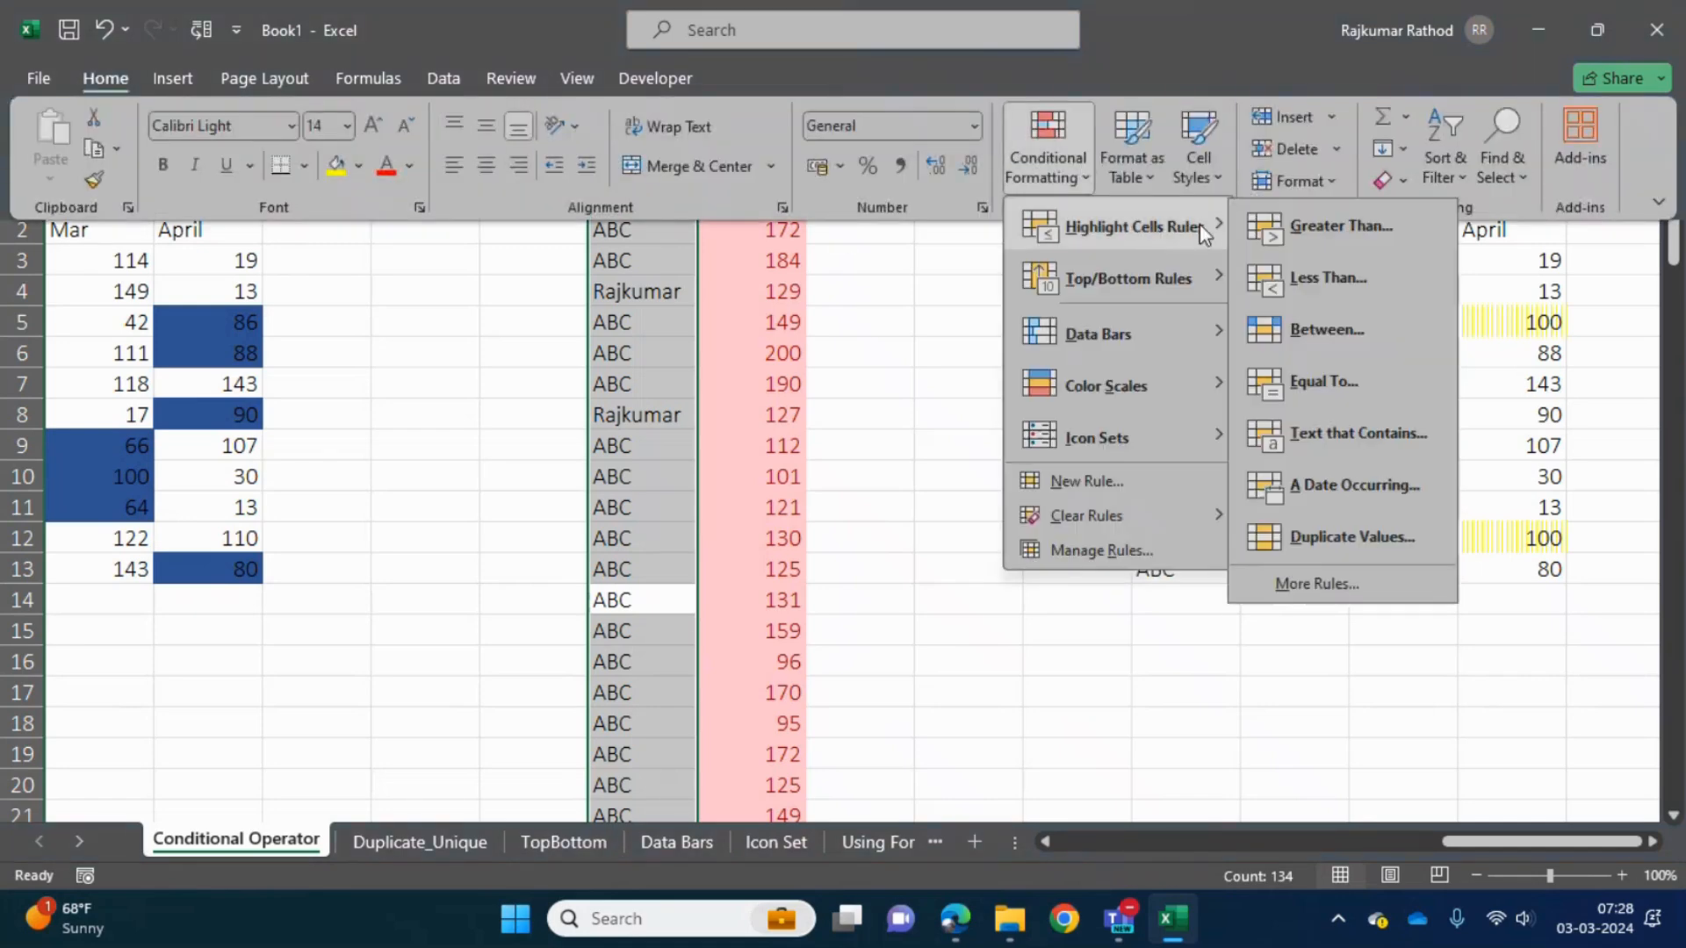
click(1333, 433)
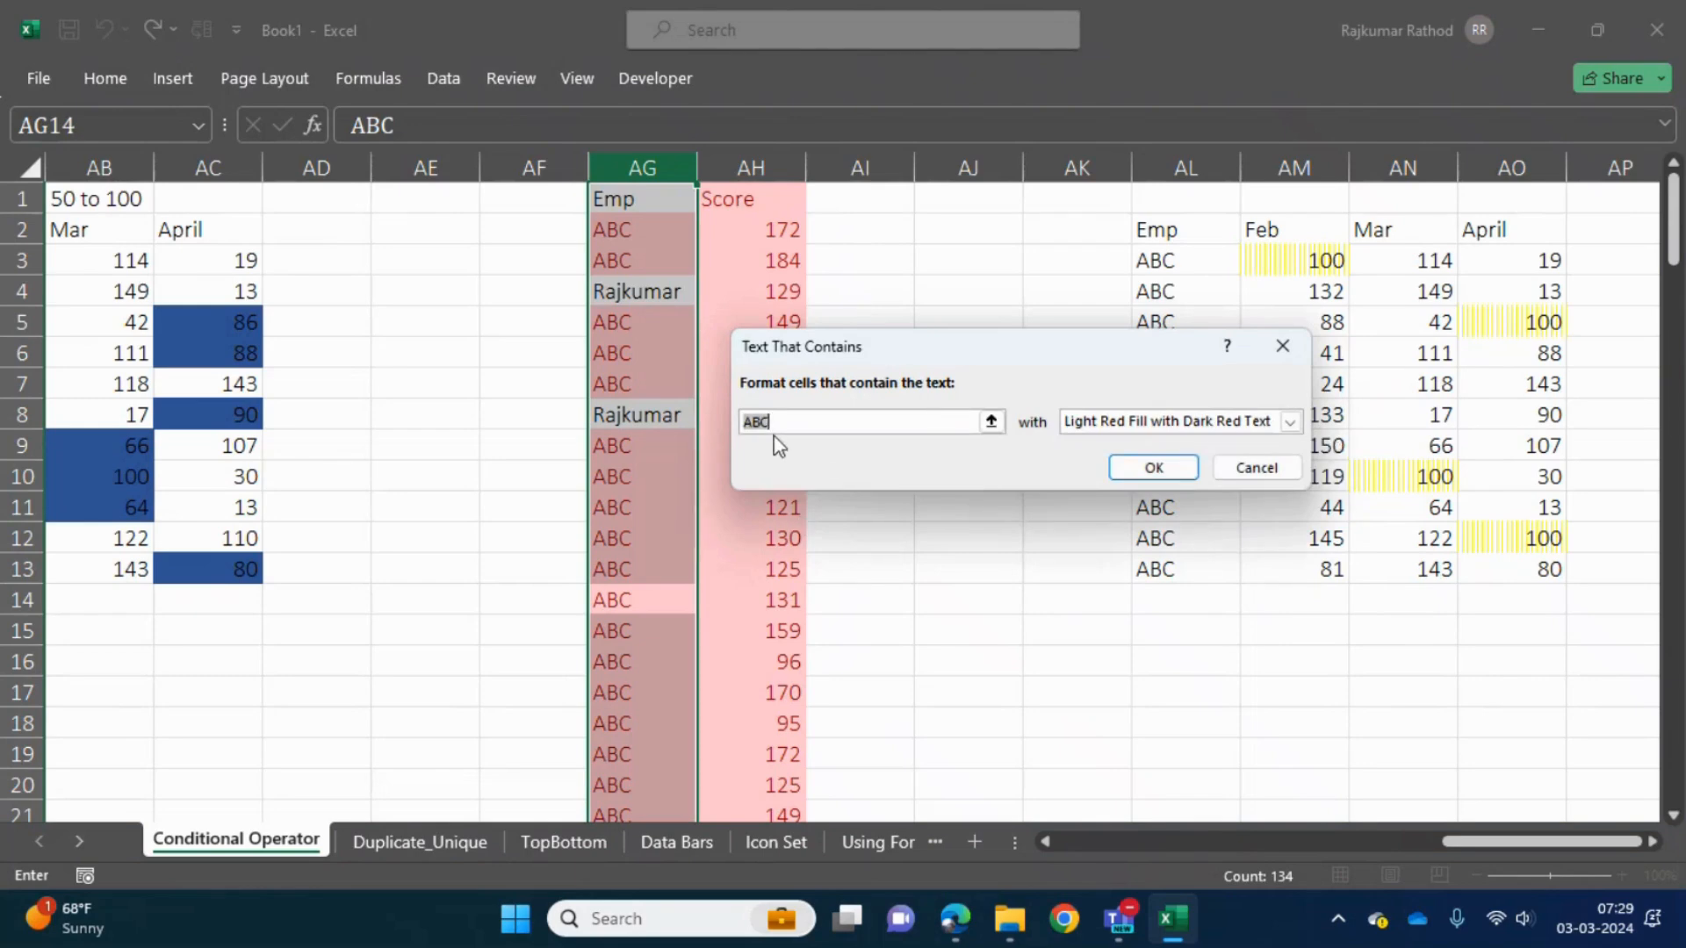
text(Rajkumar)
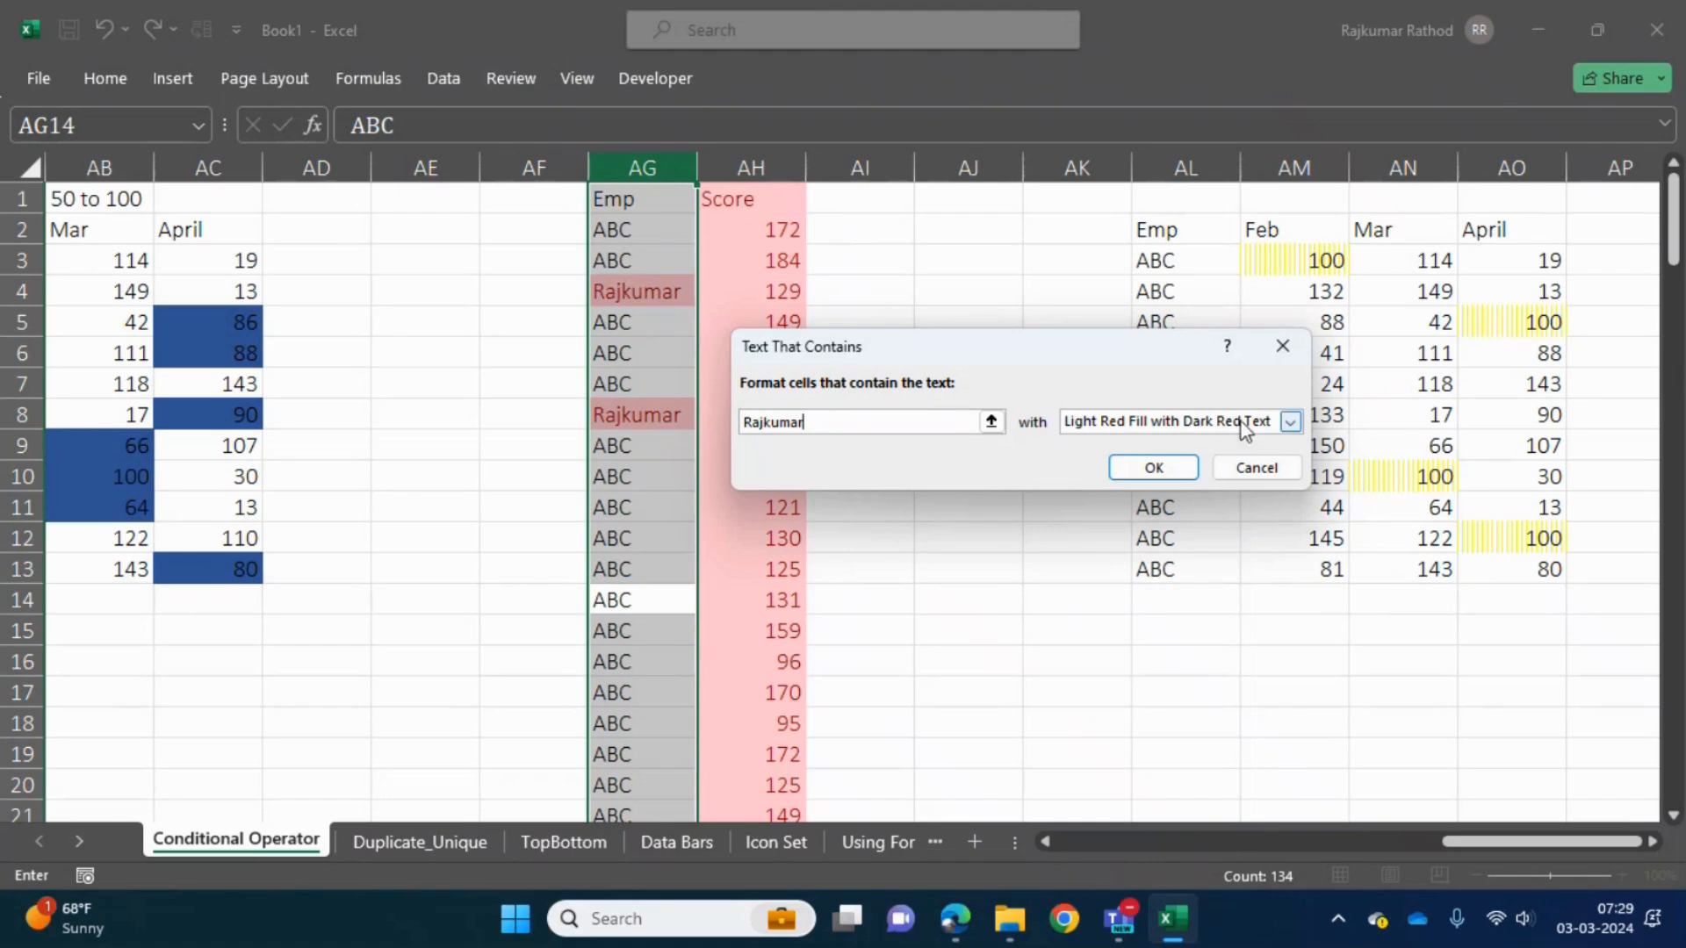
- Give the Text That Contains rule a custom solid red fill and apply it
click(1289, 422)
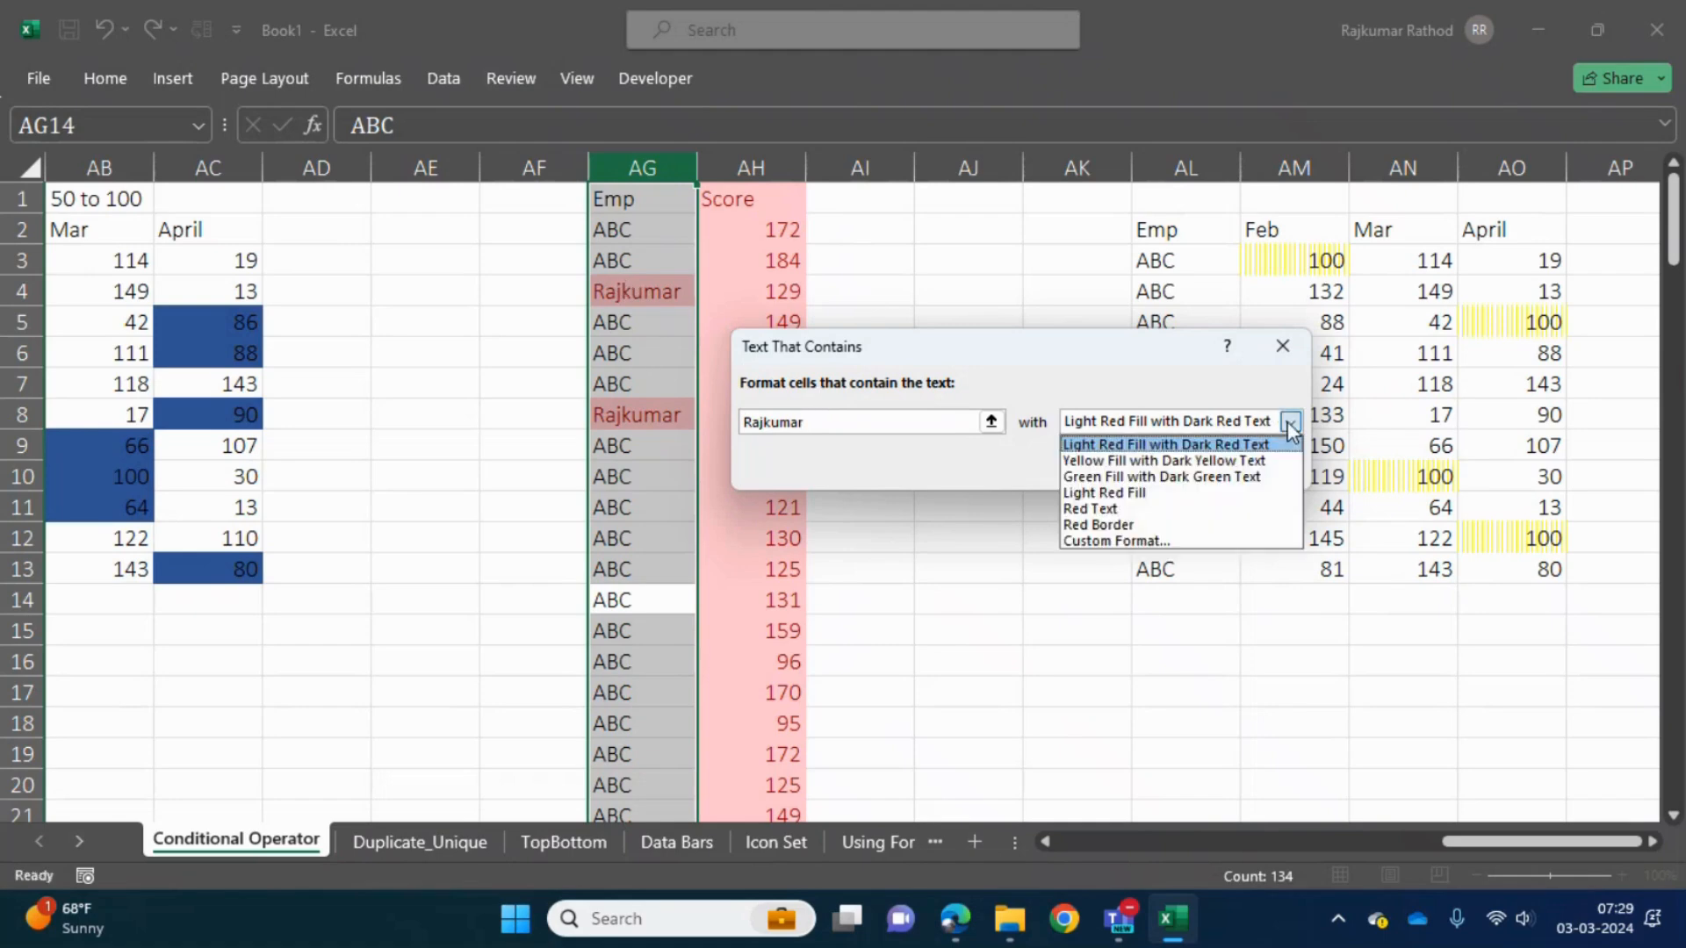
click(1108, 541)
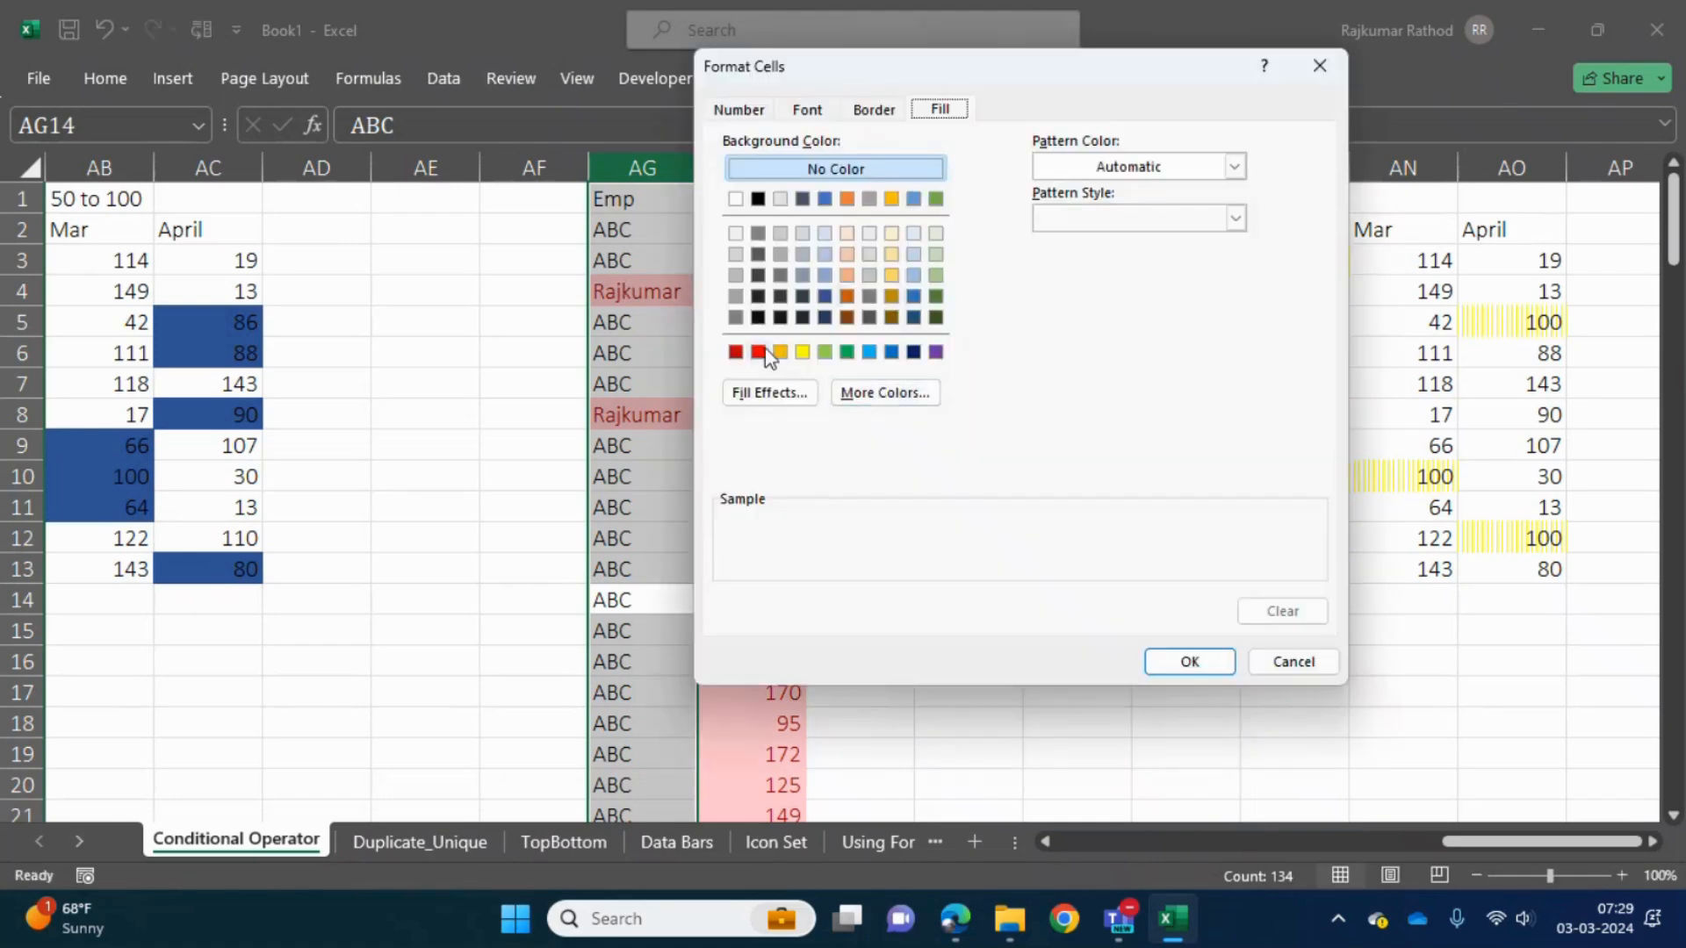
click(758, 353)
click(1183, 662)
click(1140, 471)
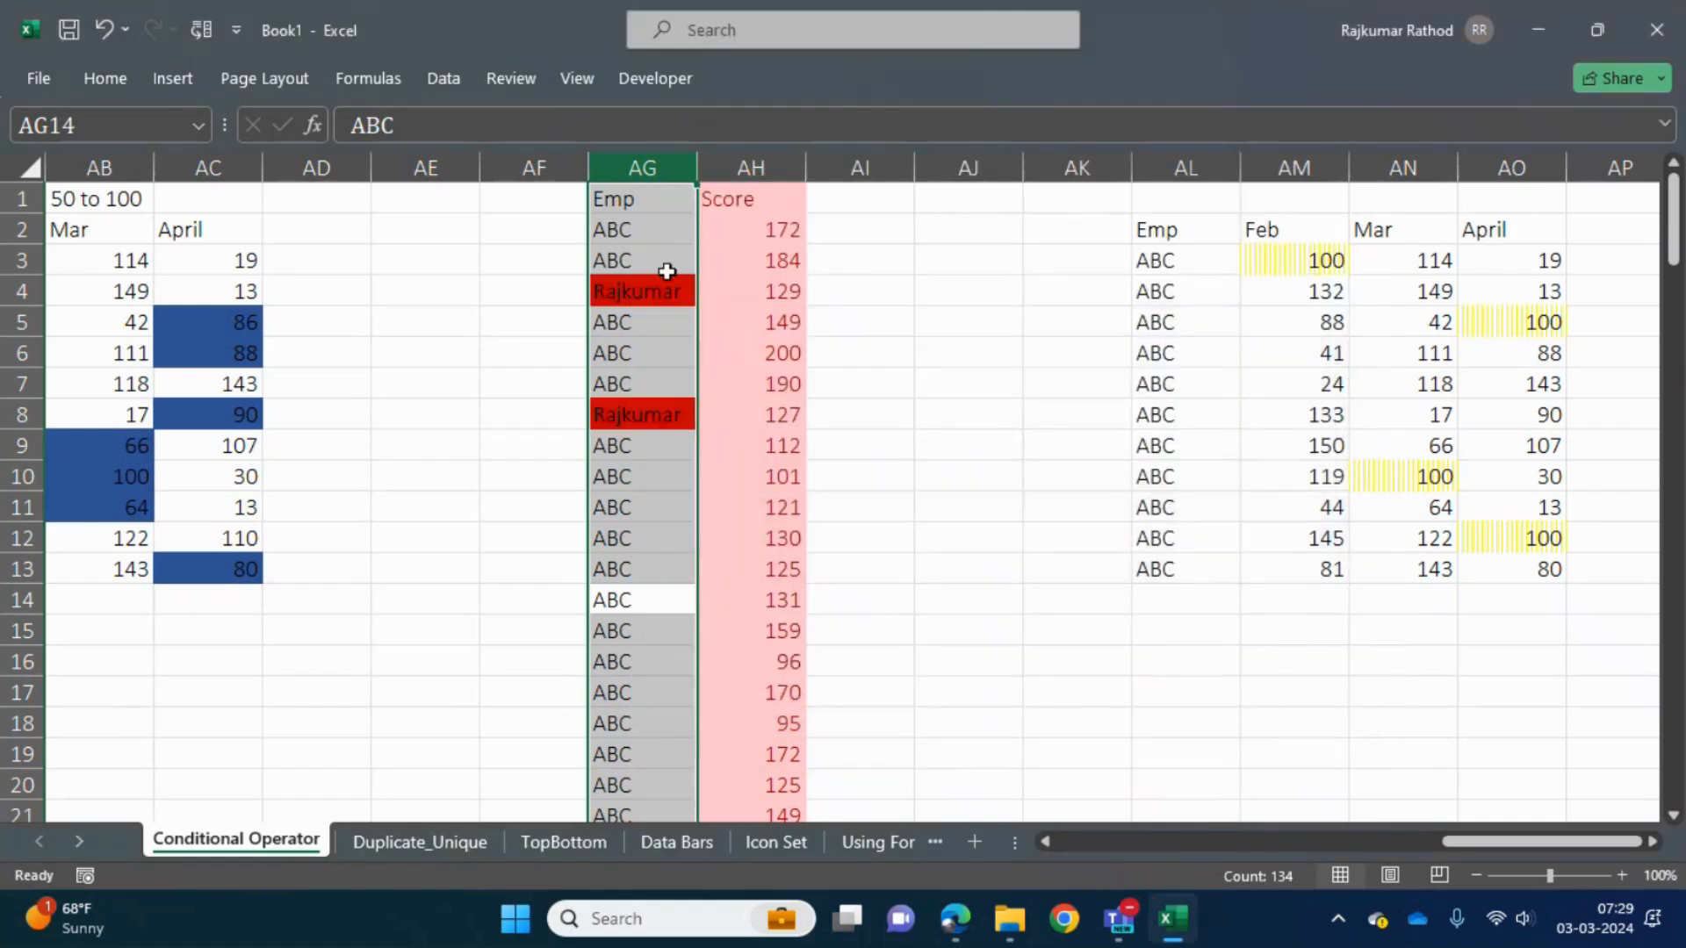
click(659, 235)
key(Up)
key(Down)
key(Down)
key(Down)
key(Down)
key(Down)
key(Down)
key(Down)
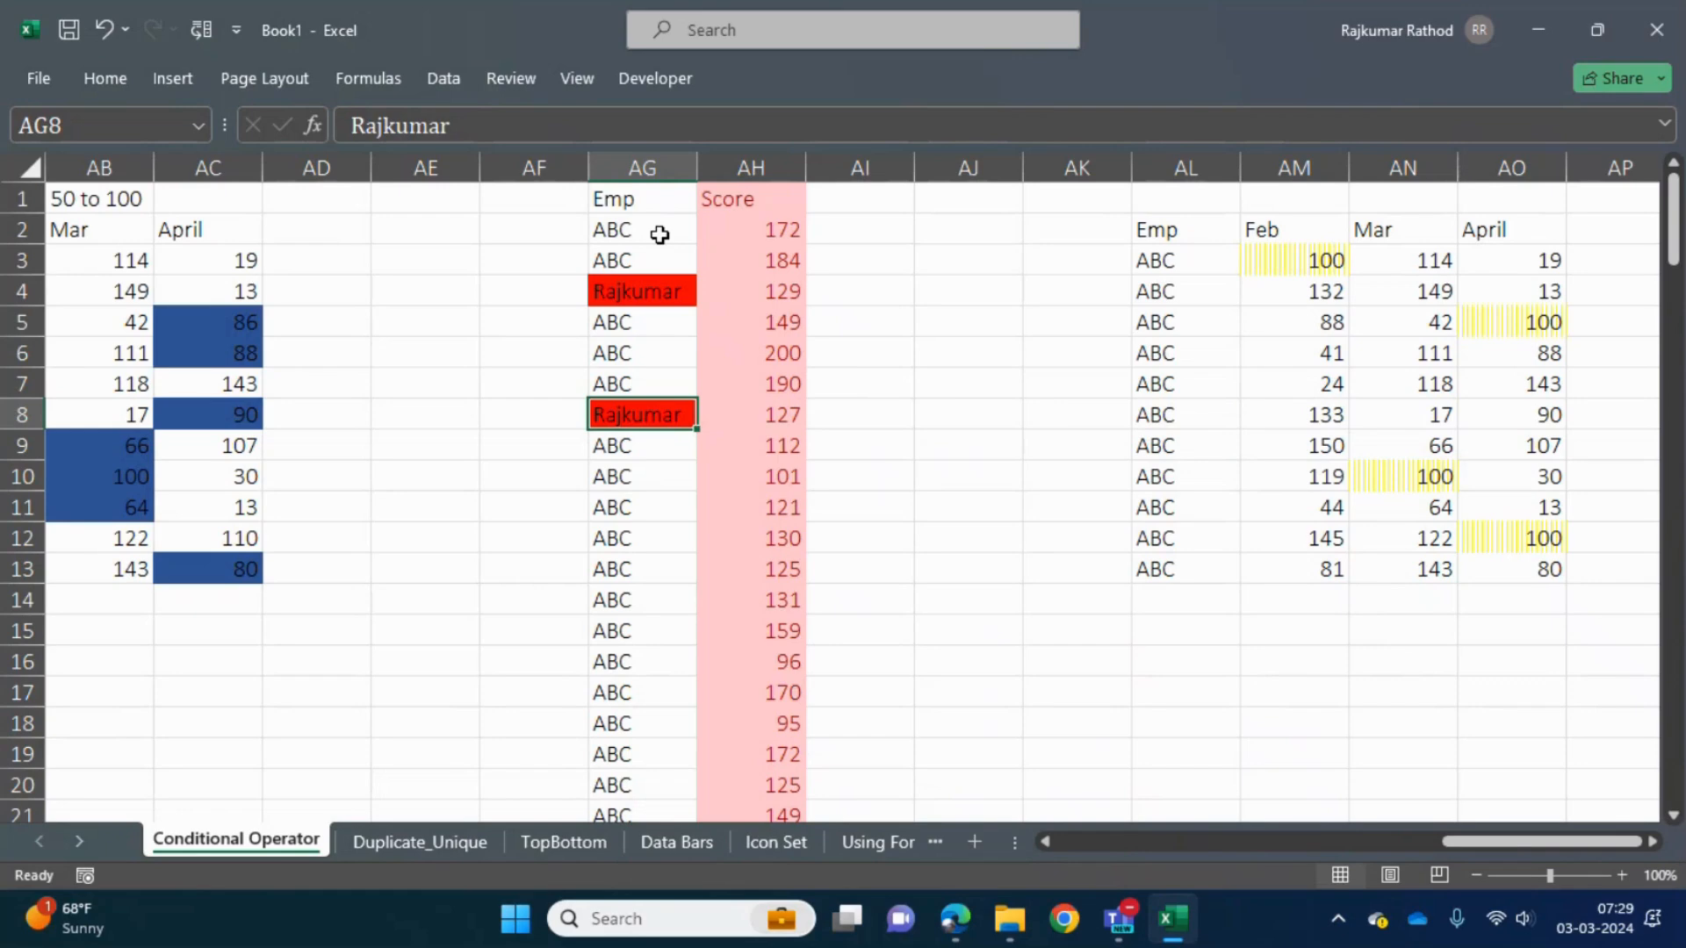
key(Up)
key(Up)
key(Up)
key(Up)
key(Up)
key(Up)
key(Up)
key(Right)
key(Right)
key(Right)
key(Right)
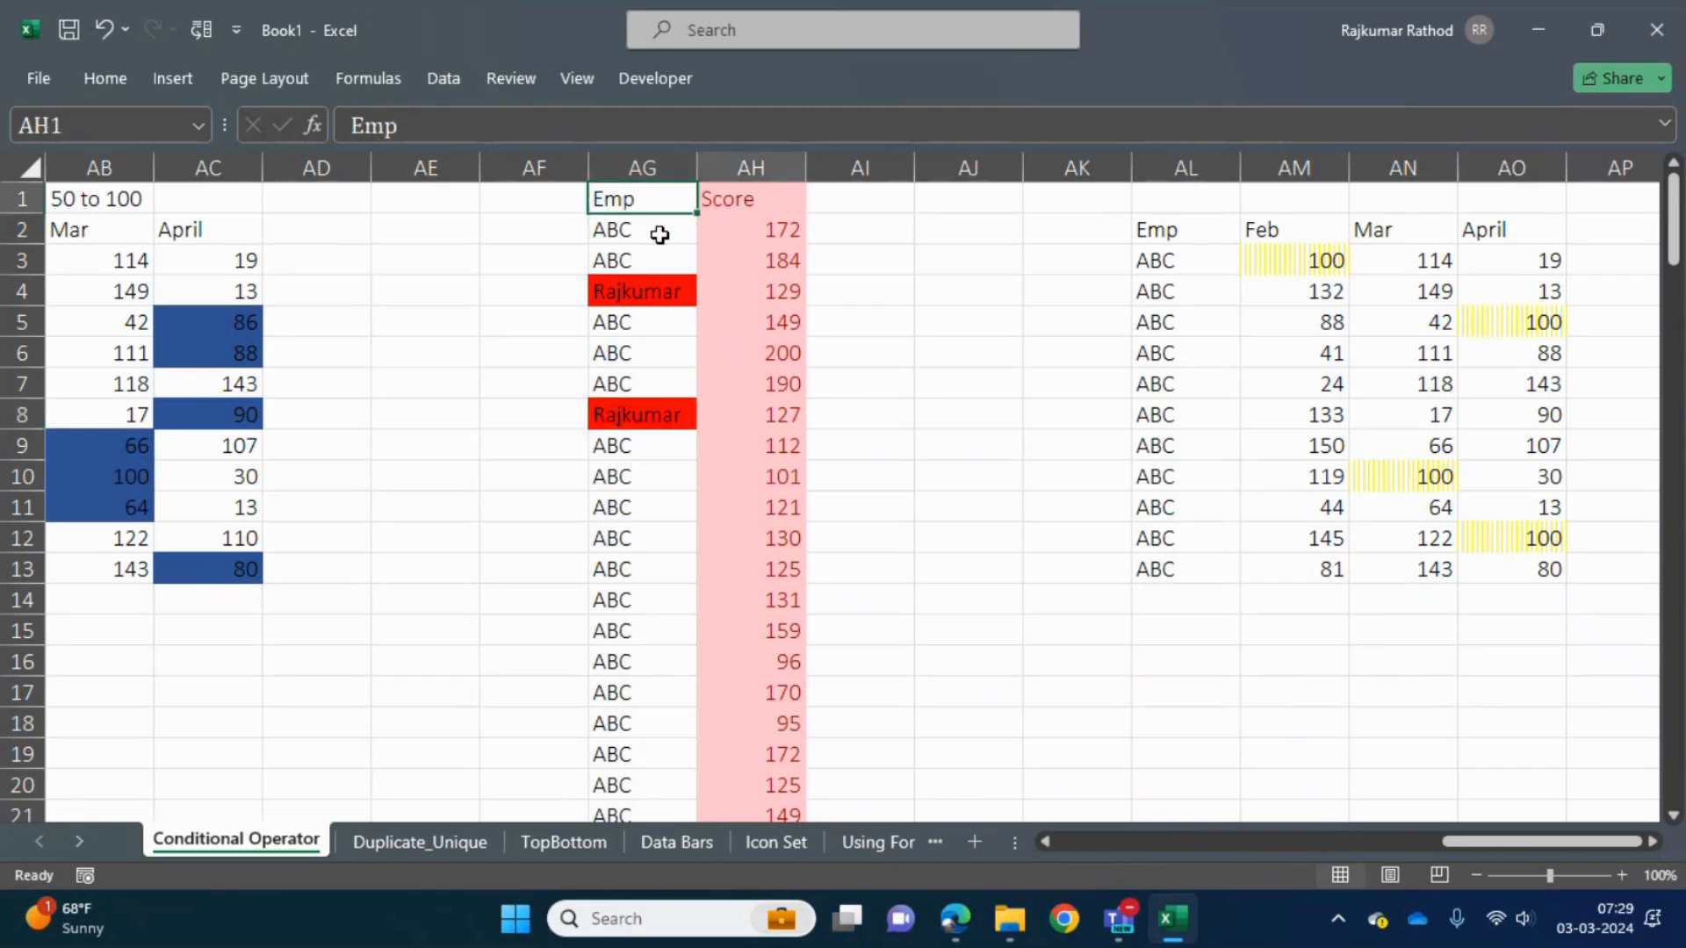
key(Left)
key(Left)
key(Left)
key(Left)
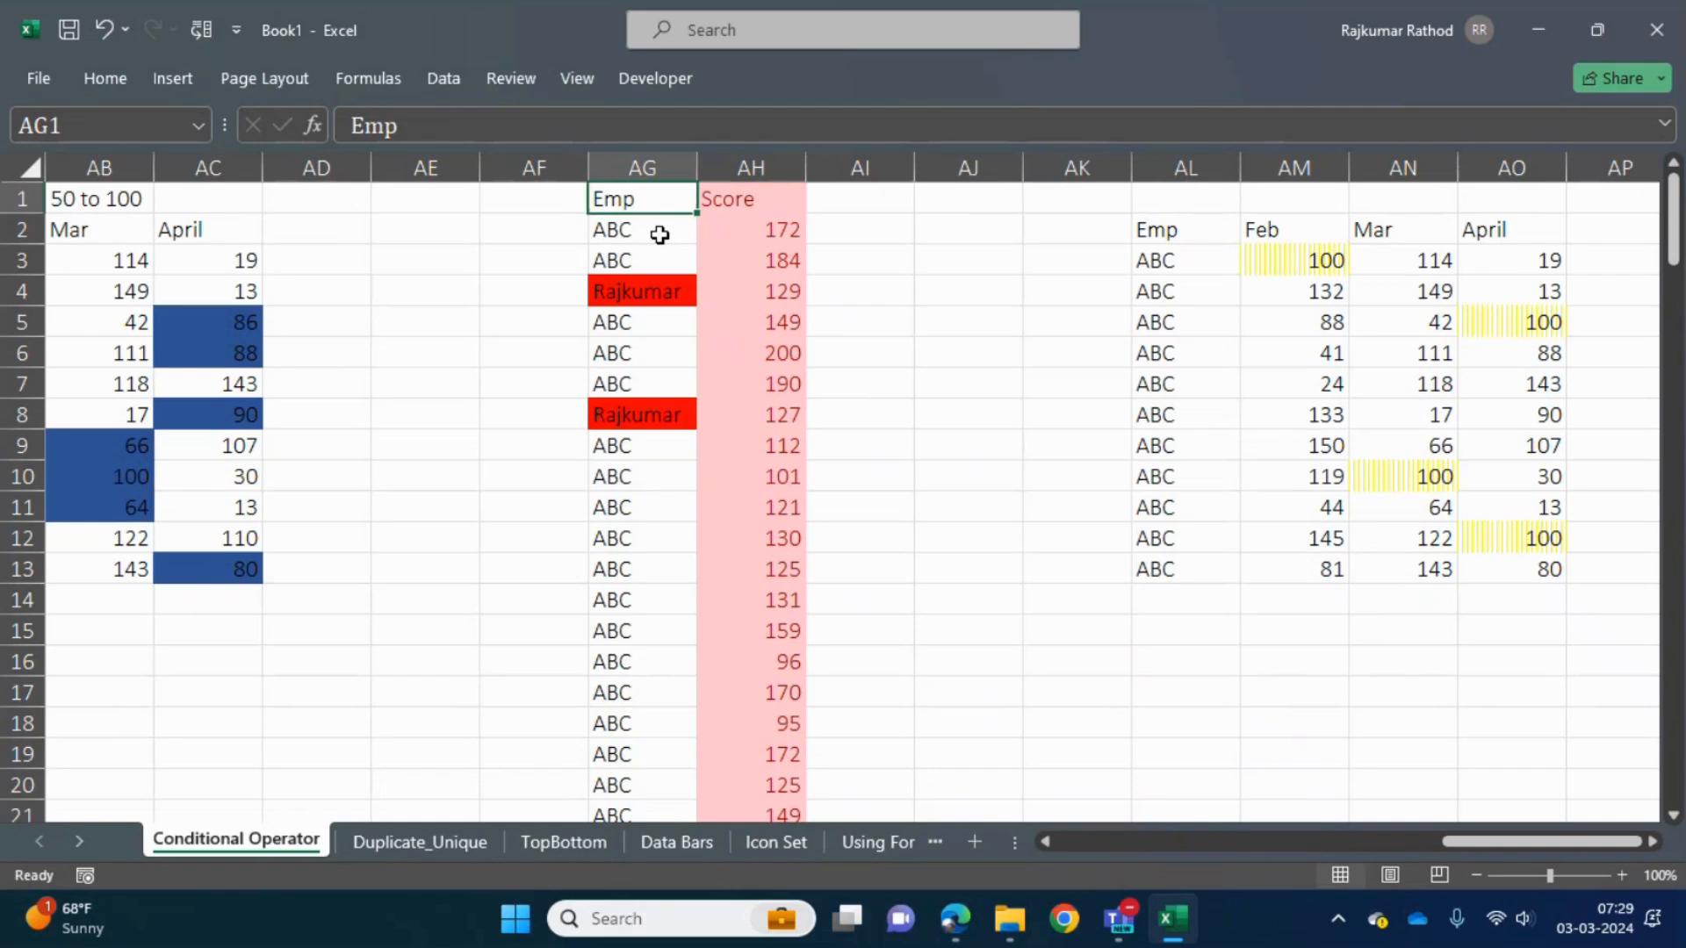
key(Left)
key(Left)
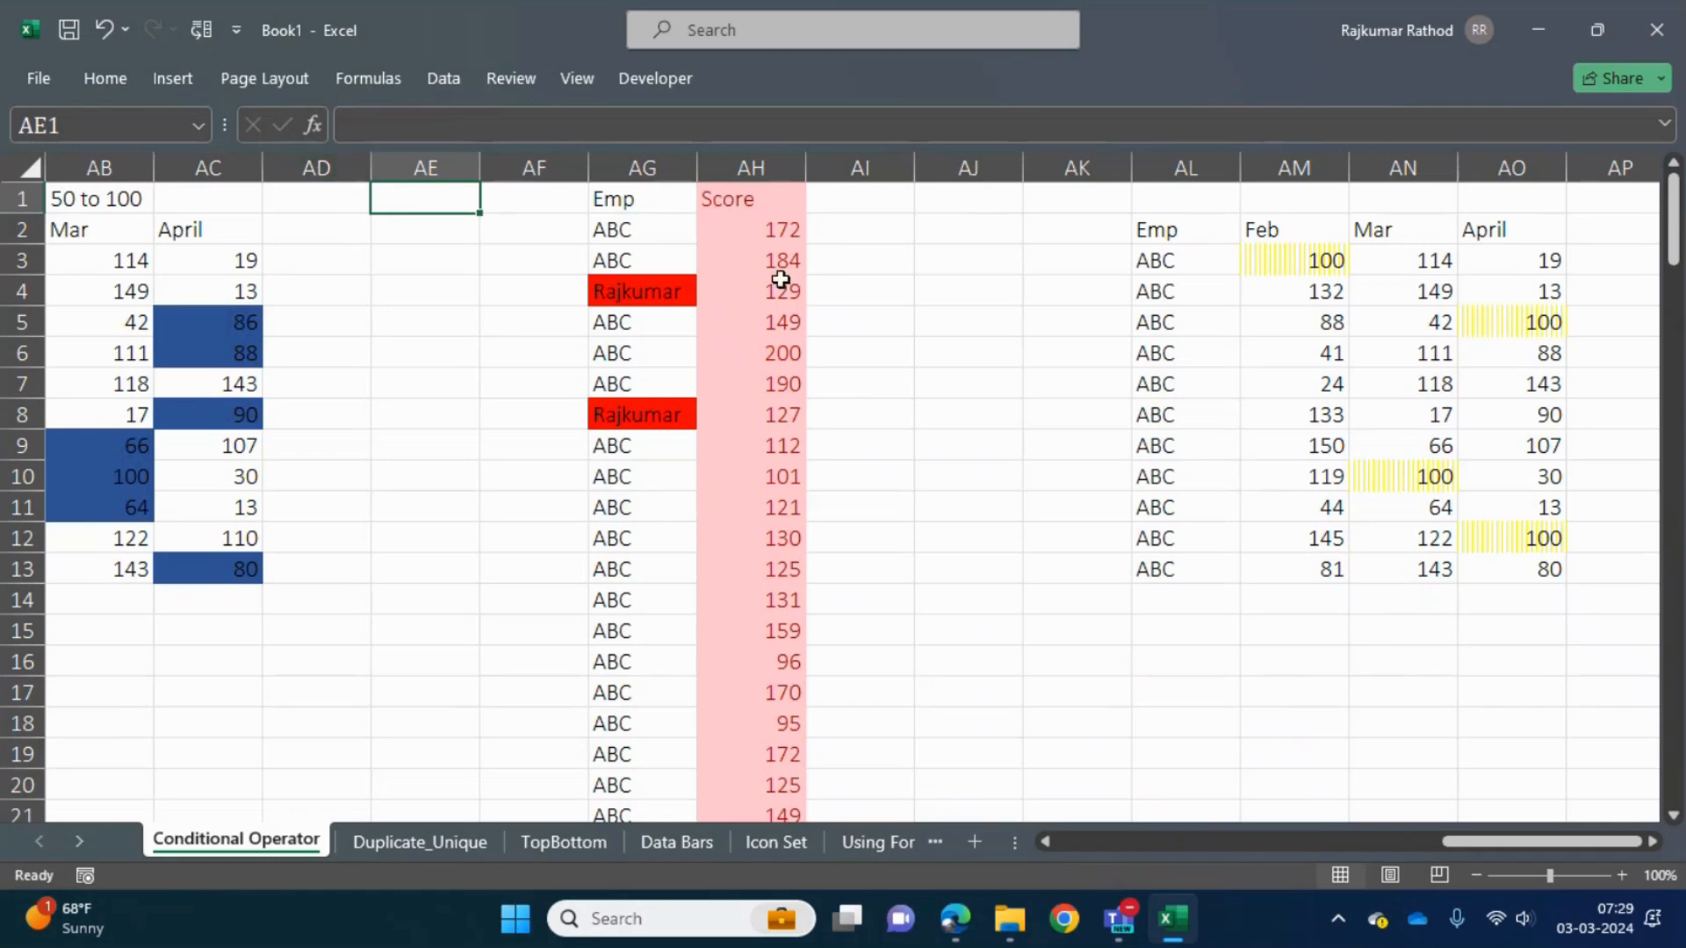
drag(1287, 260, 1530, 562)
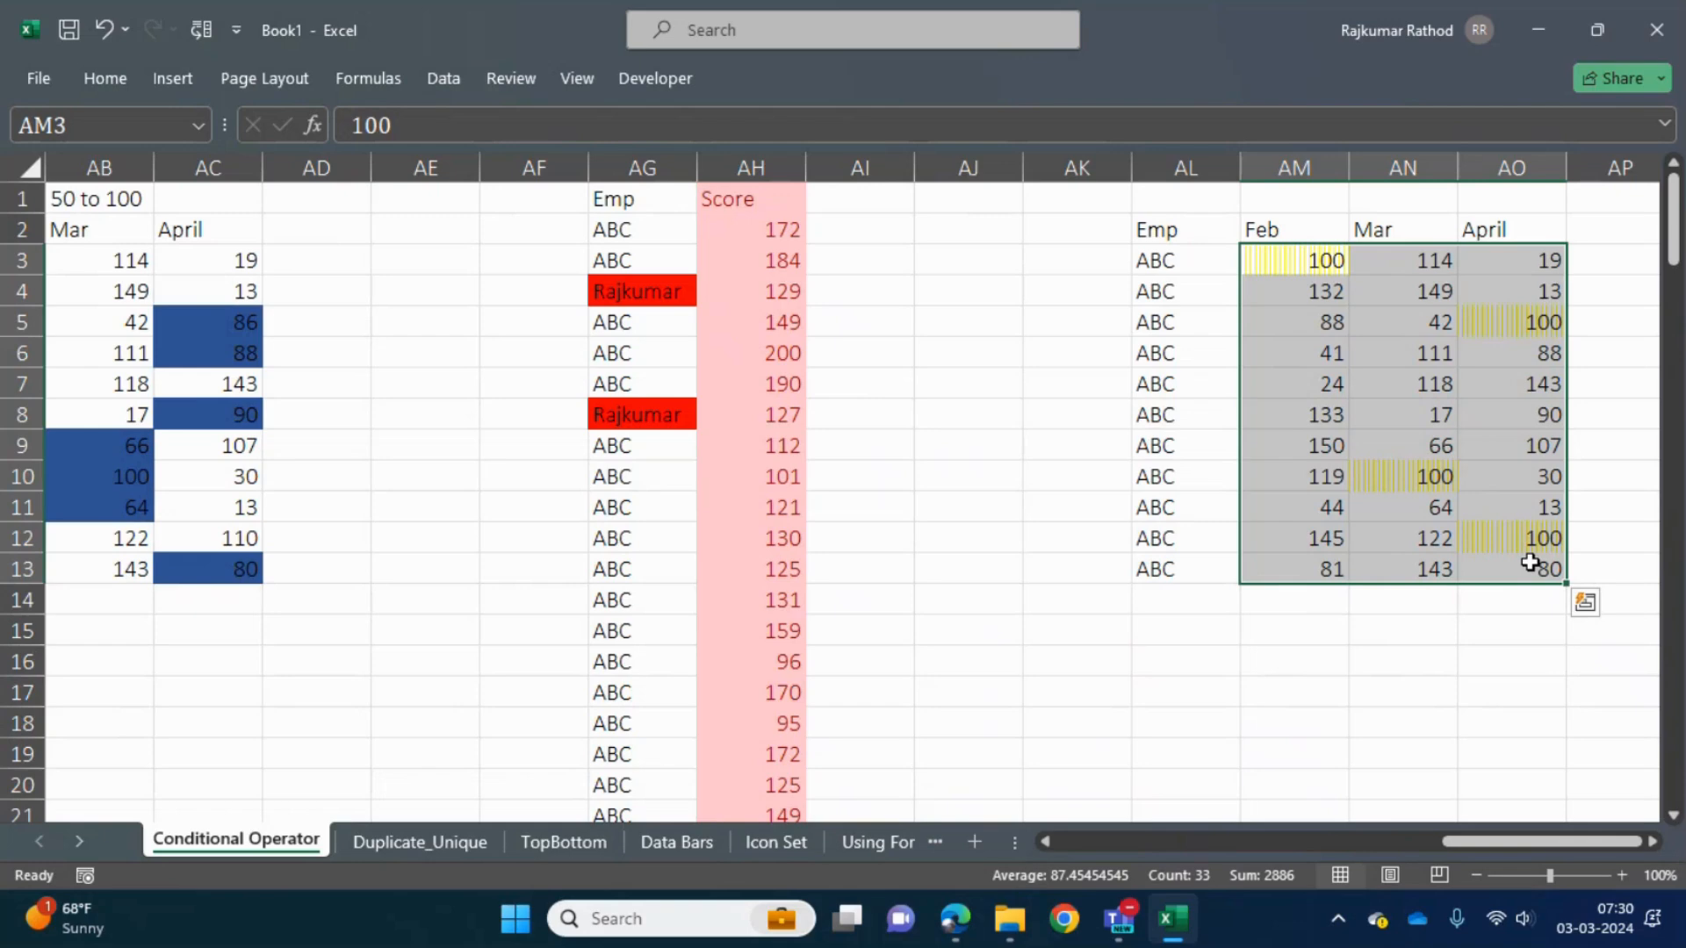
- Enter the current date, 03-03-2024, in cell AR2 beyond the pasted table
key(Right)
key(Right)
key(Right)
key(Right)
key(Right)
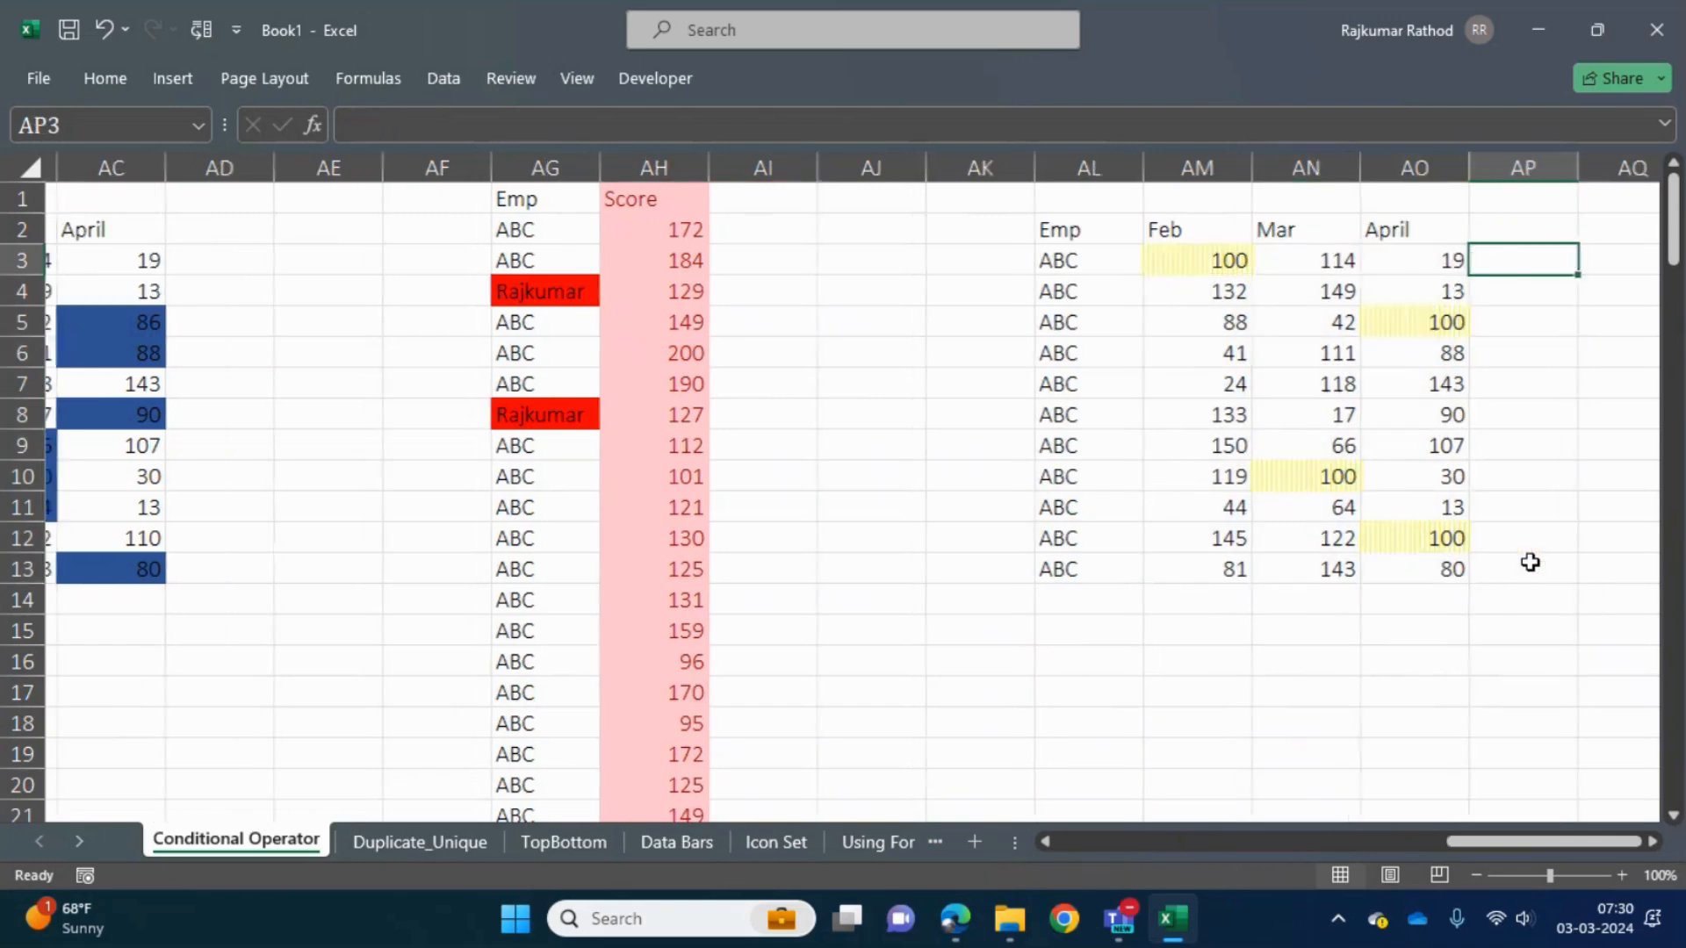
key(Up)
key(ctrl+semicolon)
key(Return)
- Enter the formula =AR2+1 in AR3 to produce the following day's date
key(Up)
key(Down)
text(=)
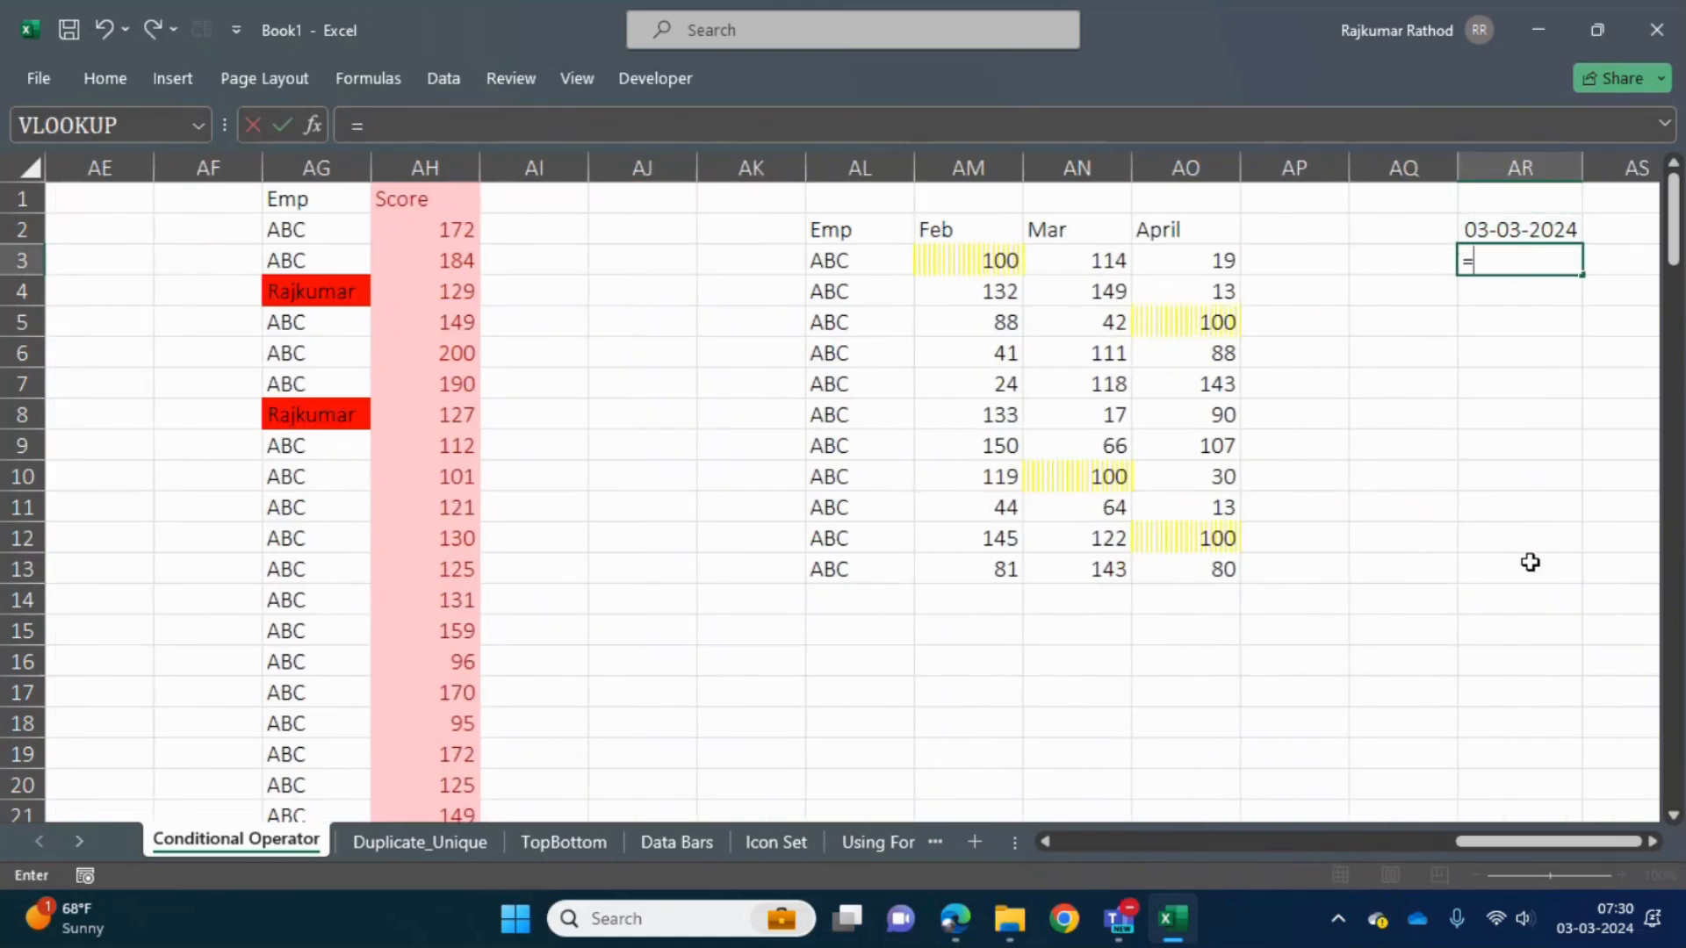
key(Up)
text(+)
key(Return)
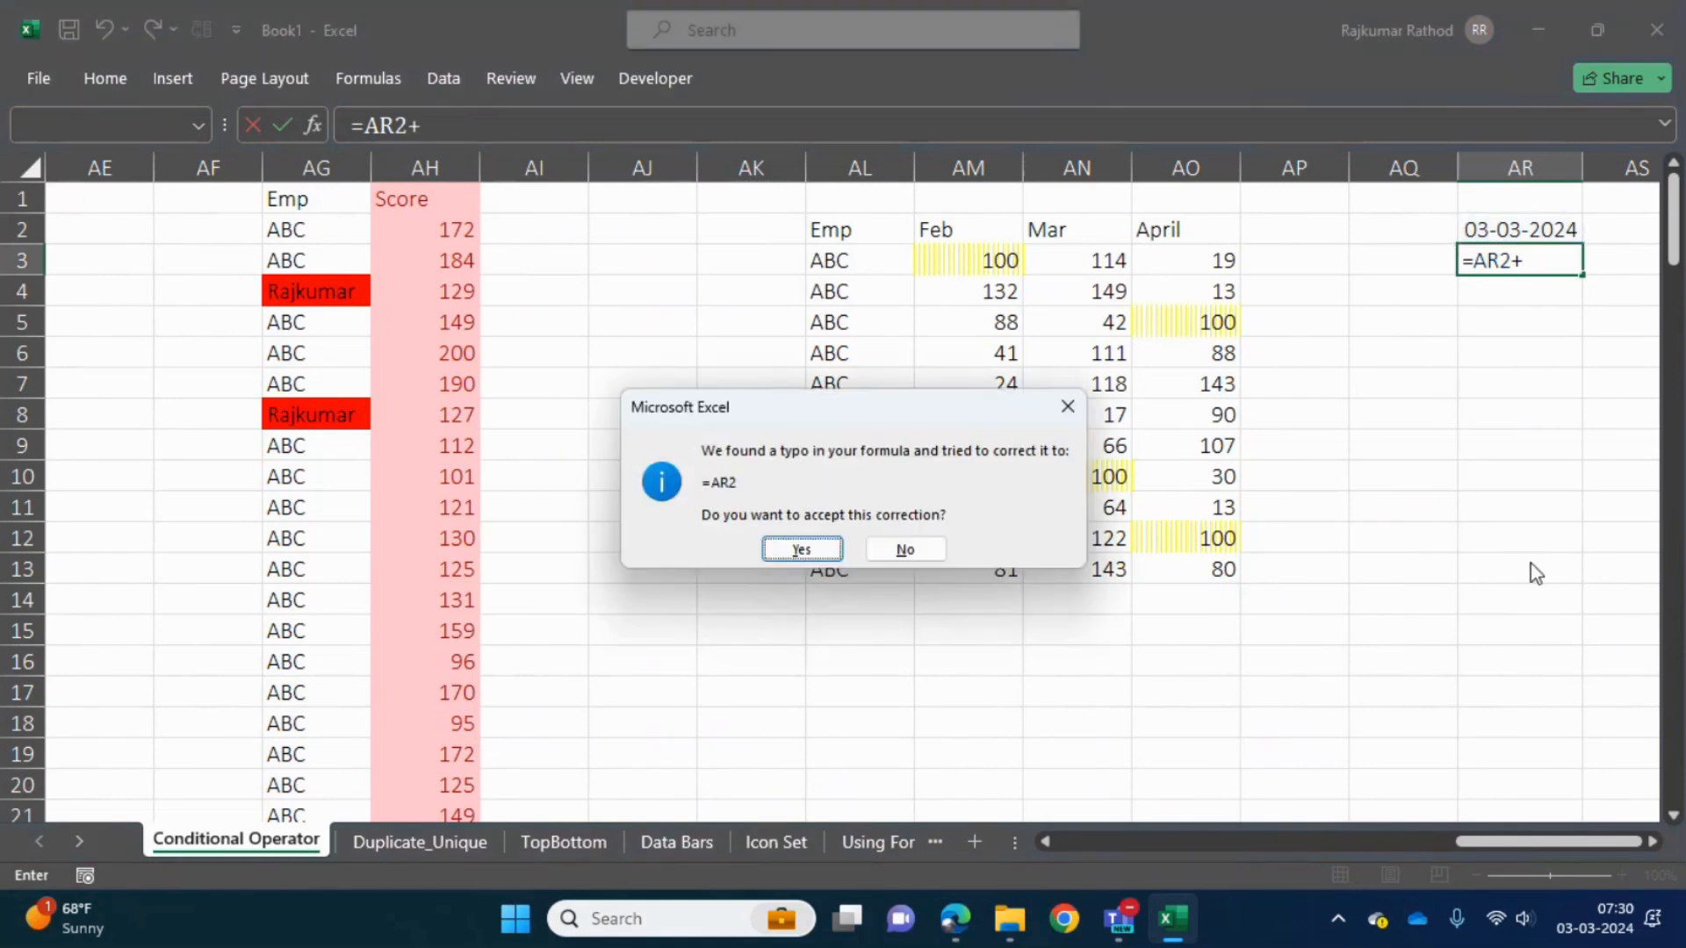
key(Tab)
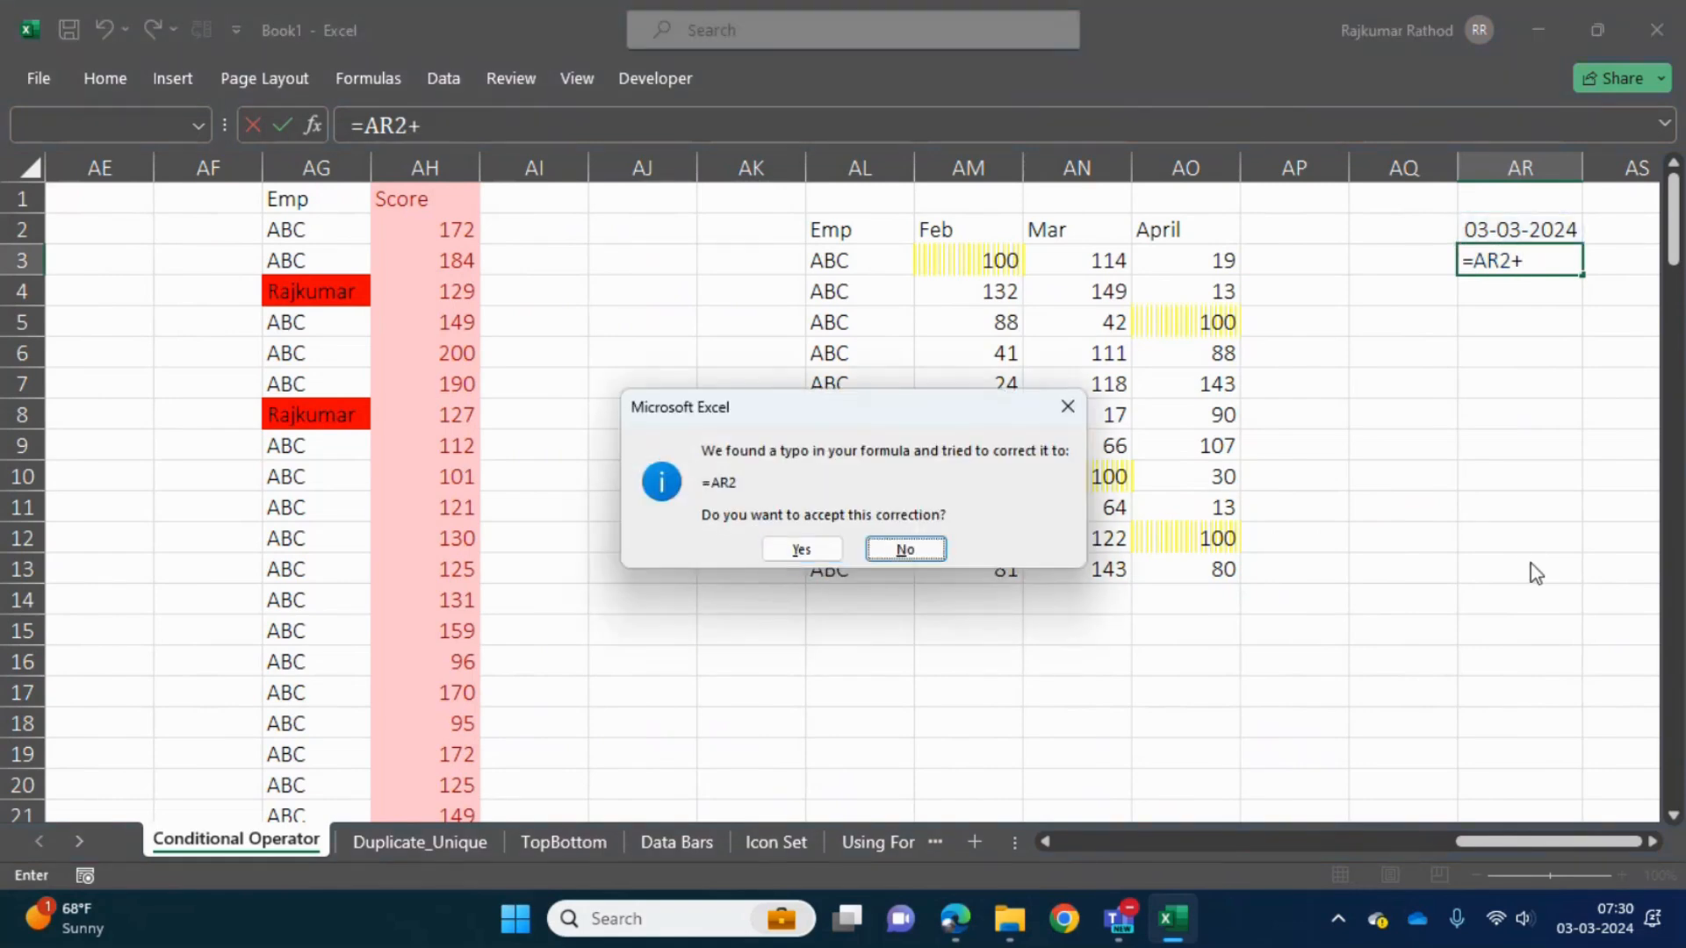
key(Return)
key(Return)
key(Right)
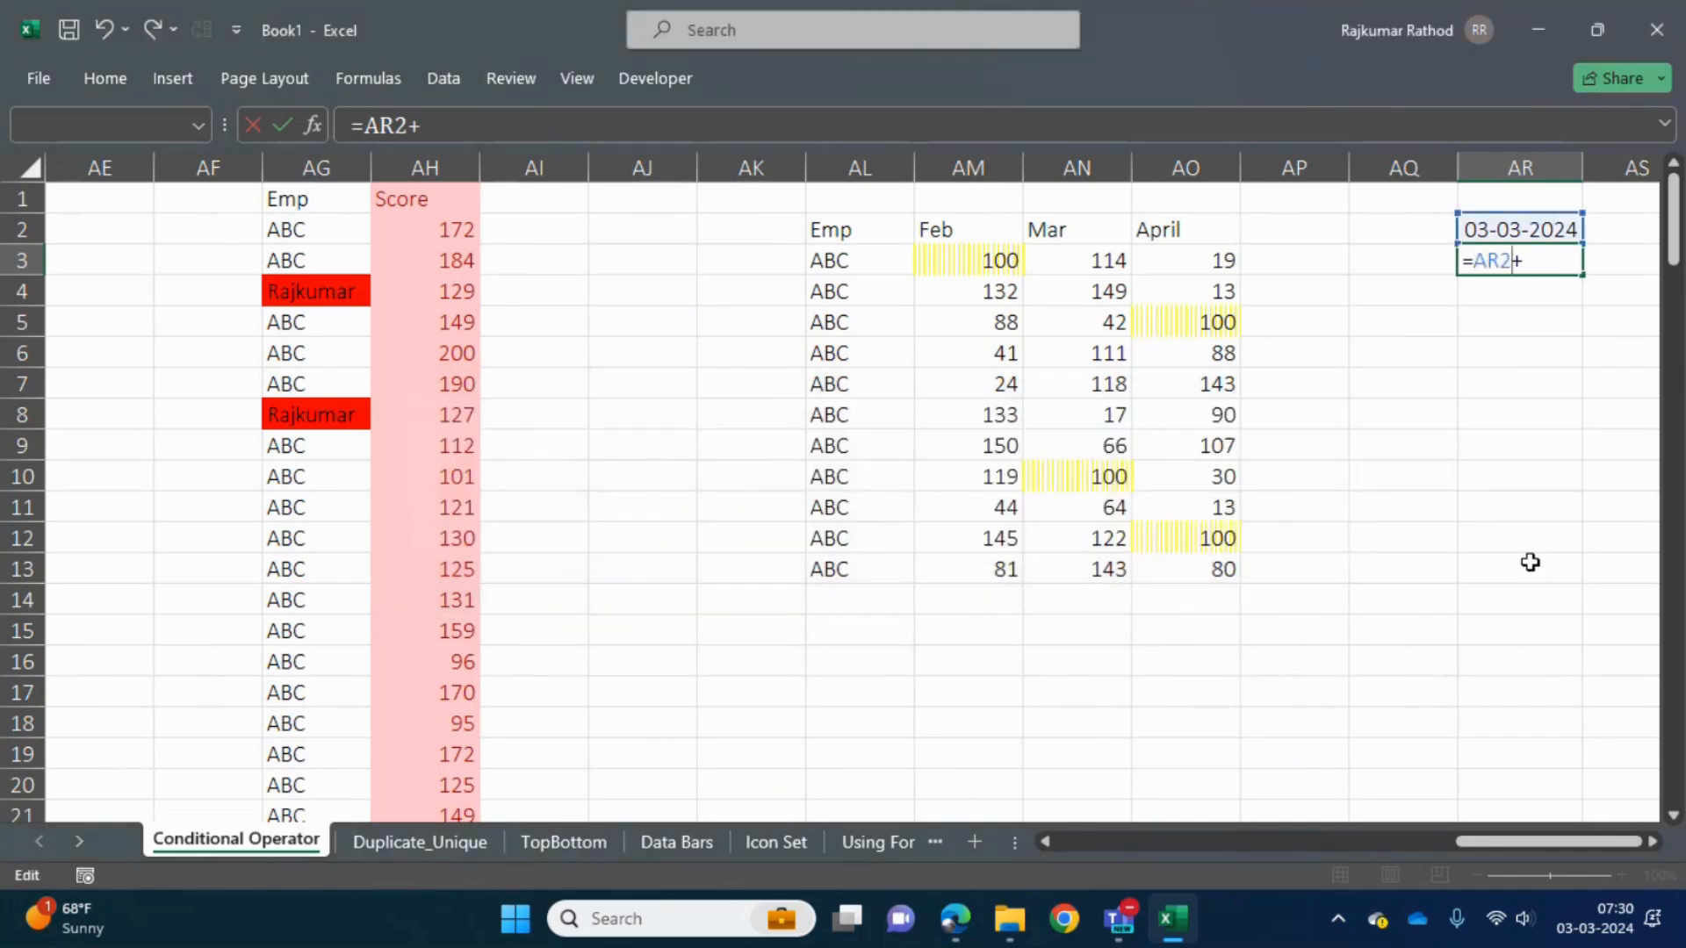
key(Right)
text(1)
key(ctrl+Return)
- Fill the date formula from AR3 down to AR14
key(shift+Down)
key(shift+Down)
key(shift+Down)
key(shift+Down)
key(shift+Down)
key(shift+Down)
key(shift+Down)
key(shift+Down)
key(shift+Down)
key(shift+Down)
key(shift+Down)
key(ctrl+d)
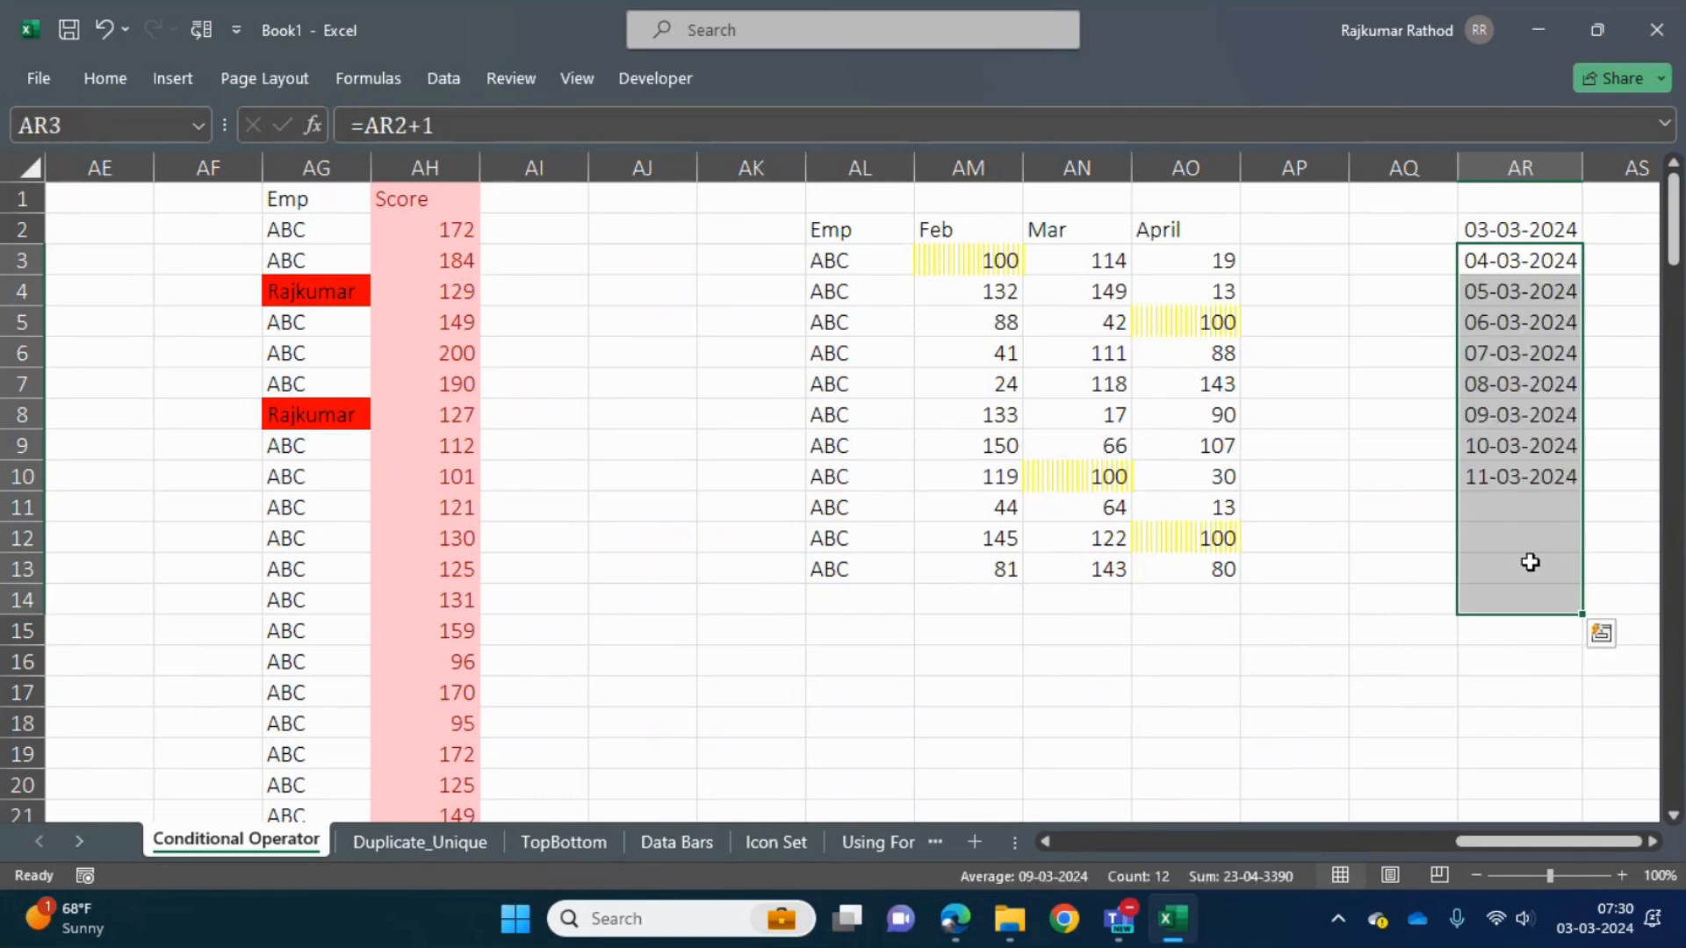
- Start an A Date Occurring highlight rule for the dates in AR2:AR14 and show its date period options
key(Up)
key(ctrl+shift+Down)
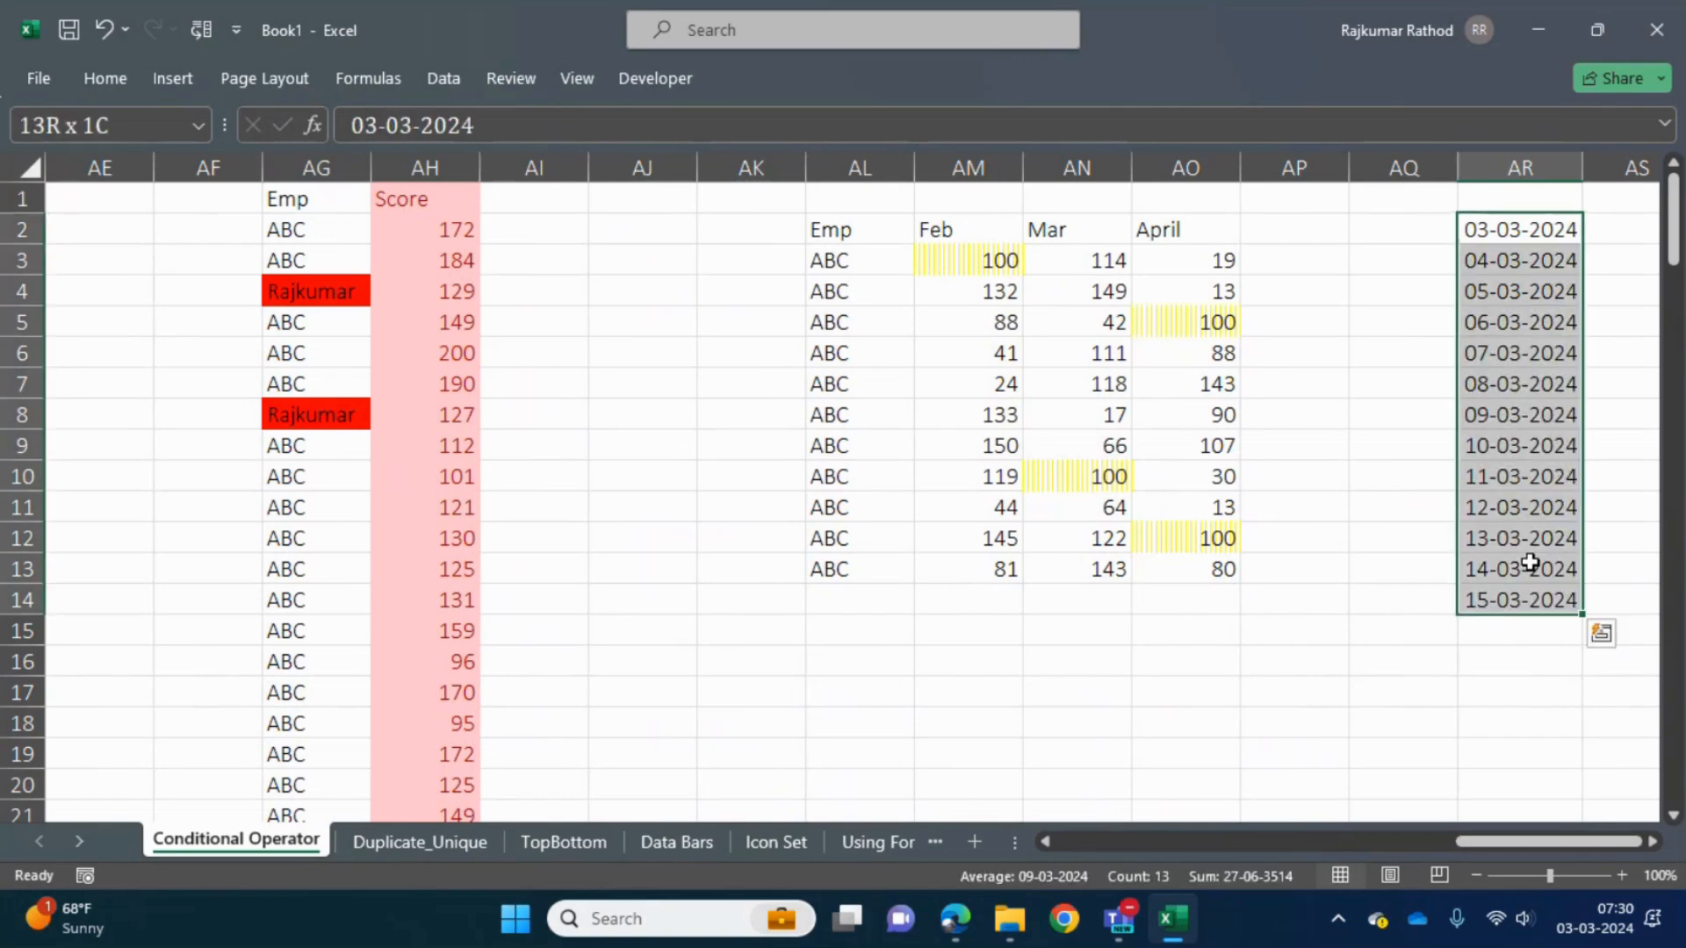
click(104, 79)
click(1053, 164)
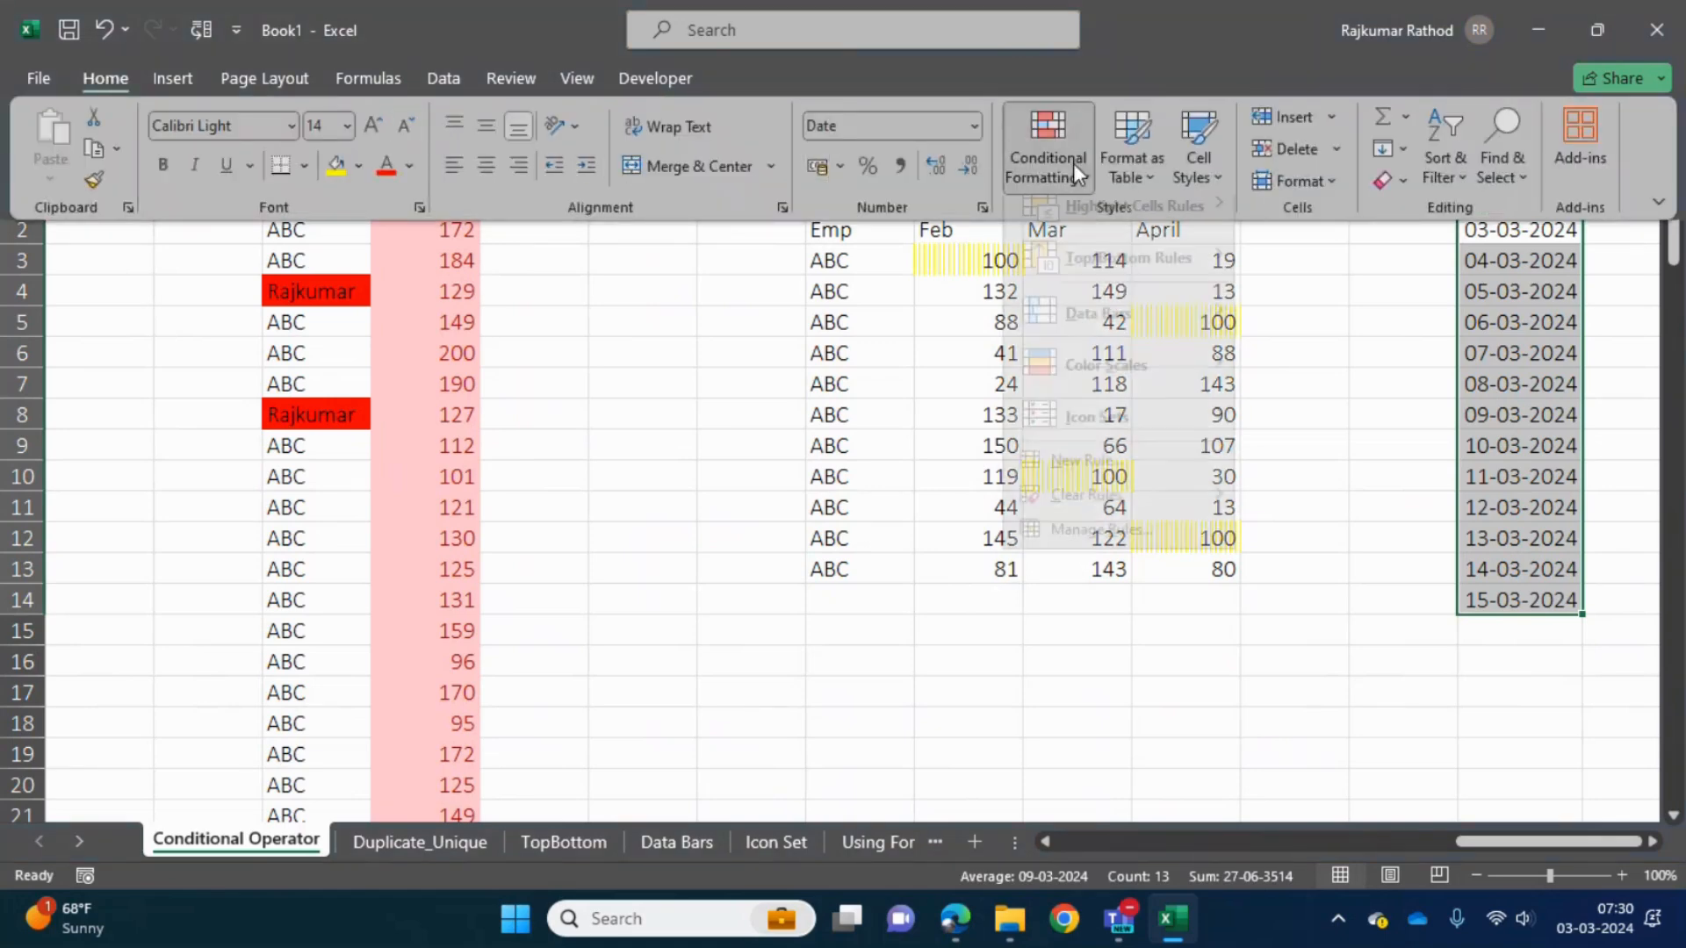
mouse_move(1202, 248)
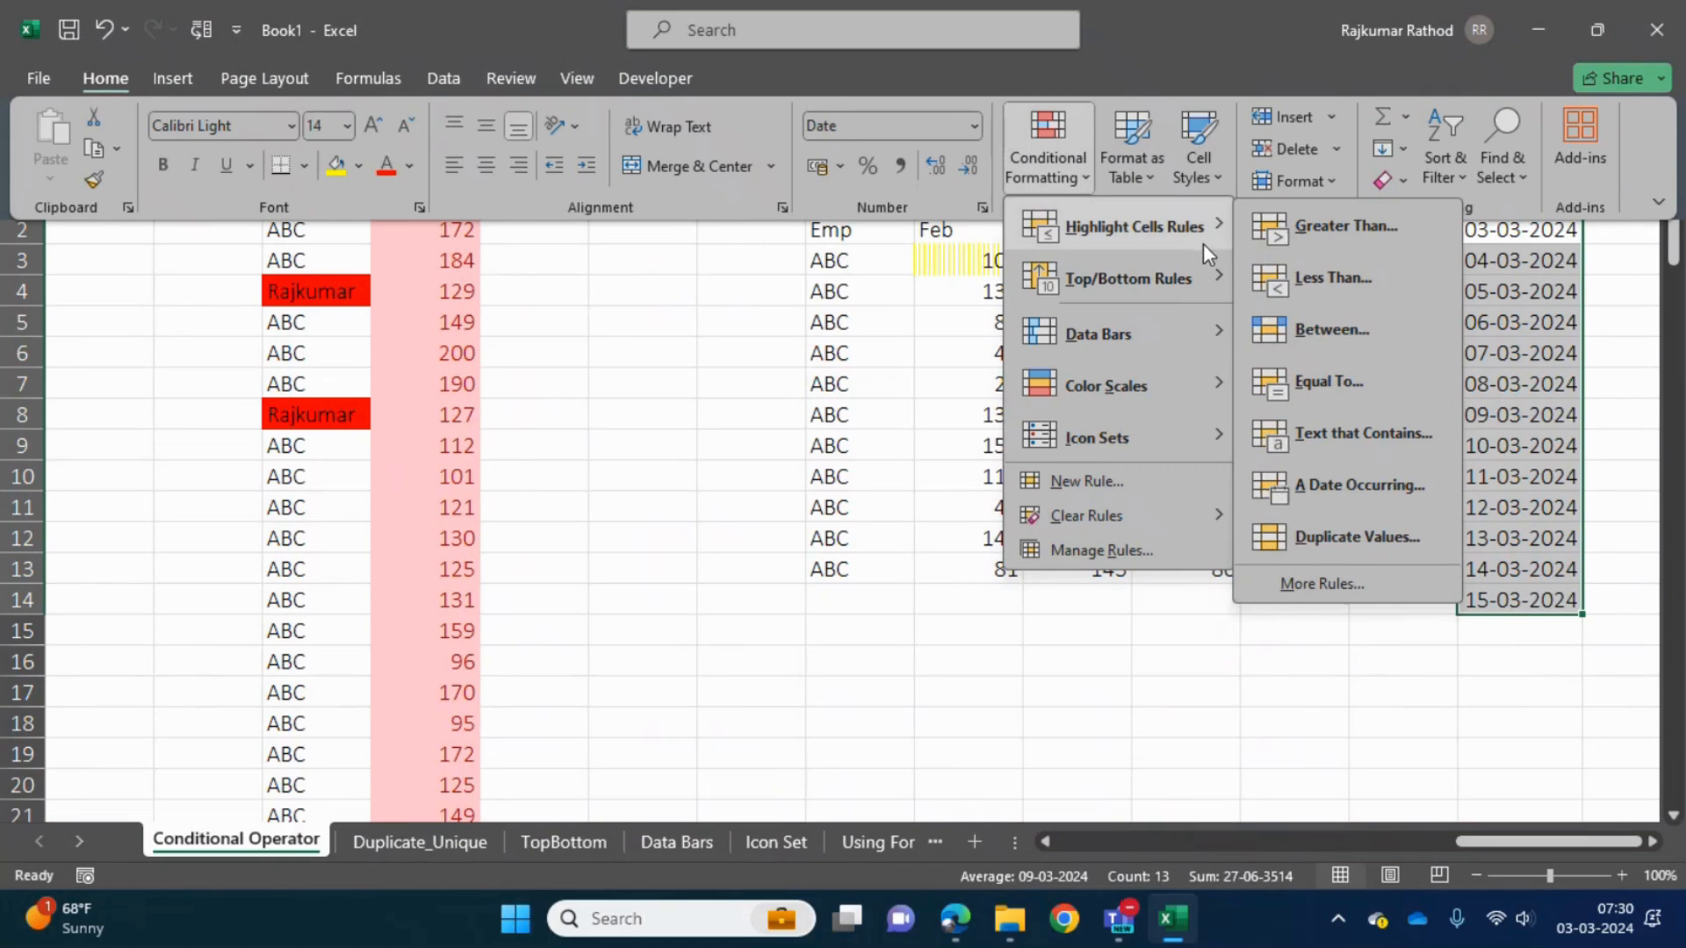
click(1356, 492)
drag(1014, 323, 857, 189)
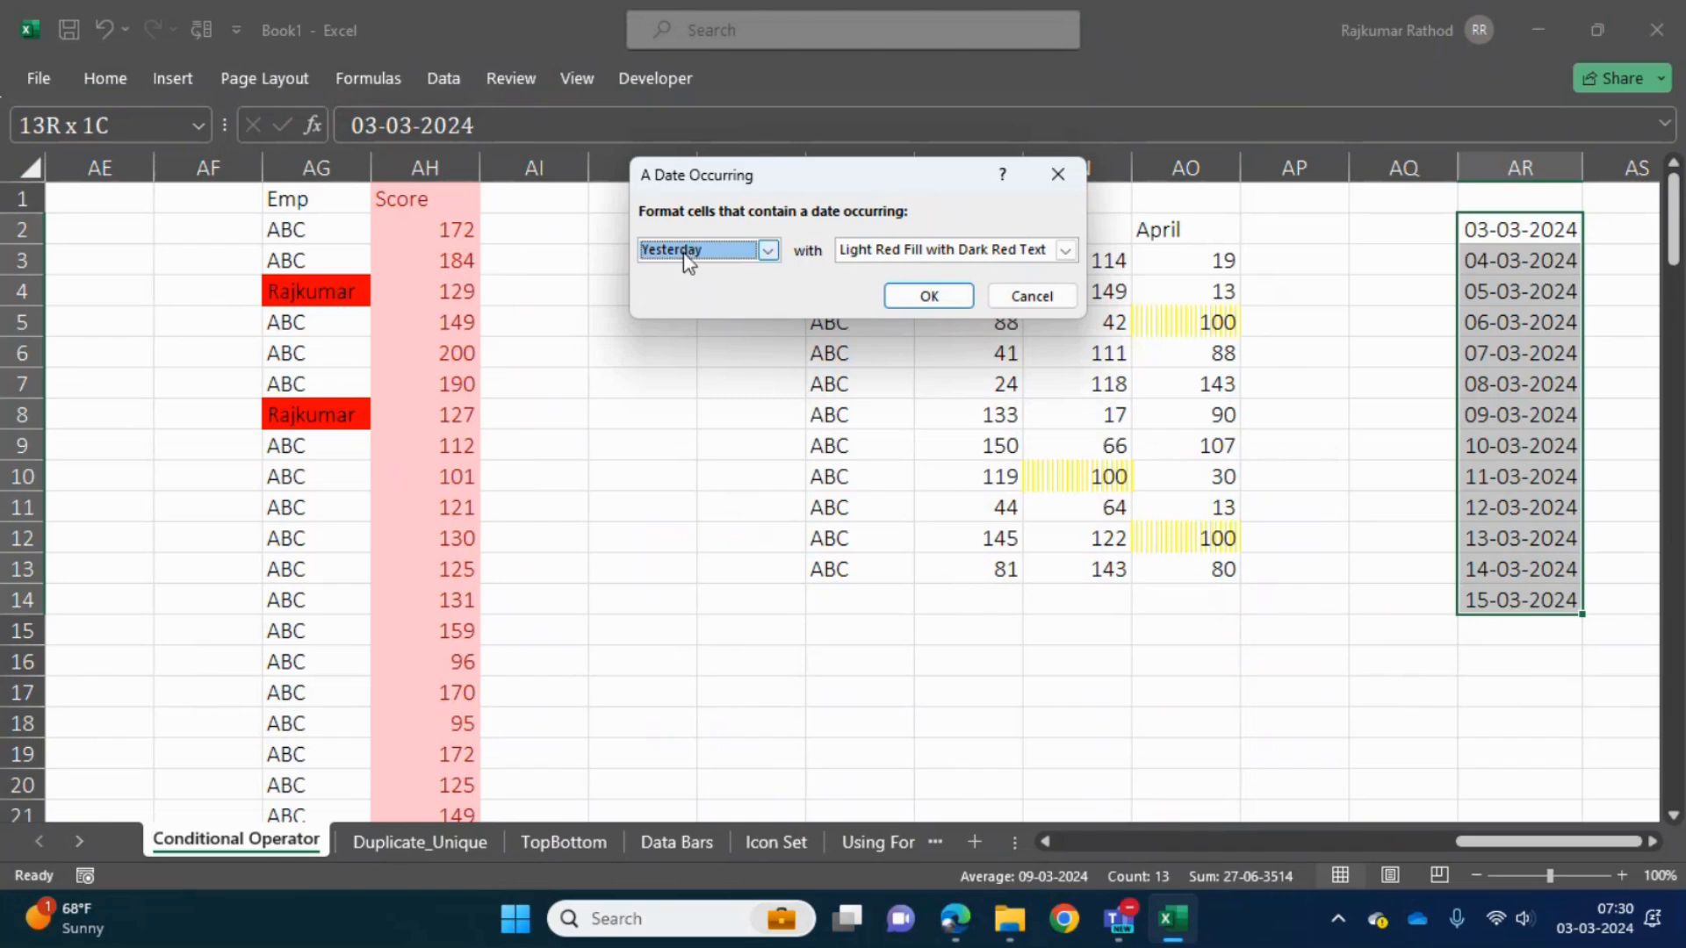
click(769, 251)
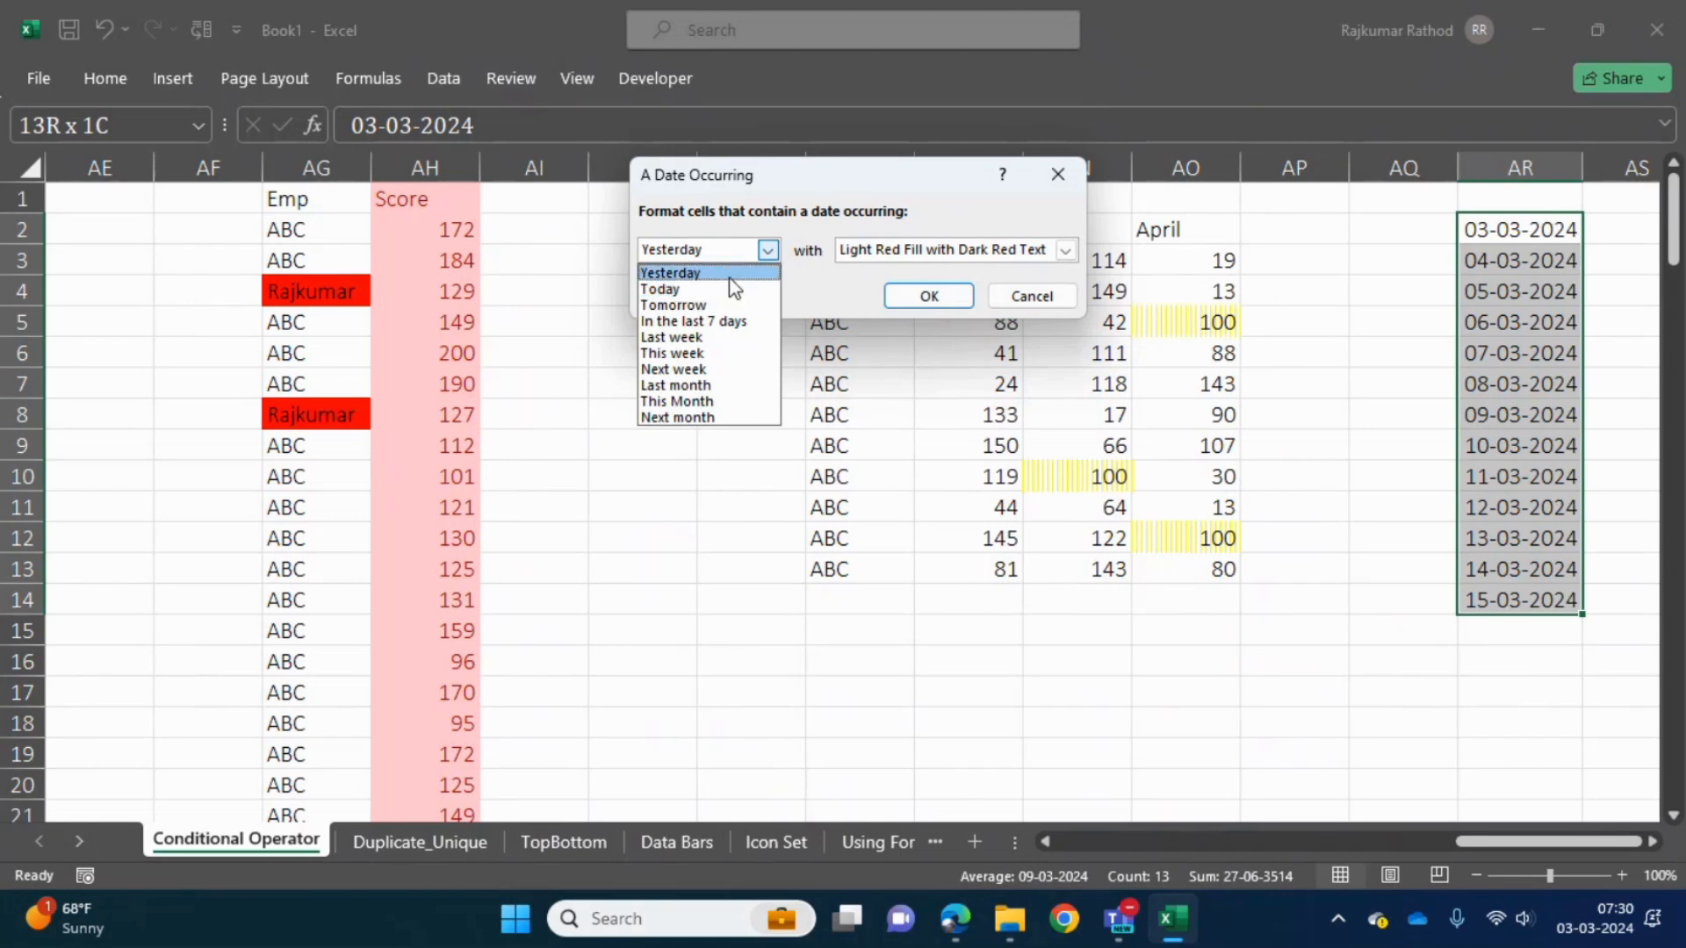
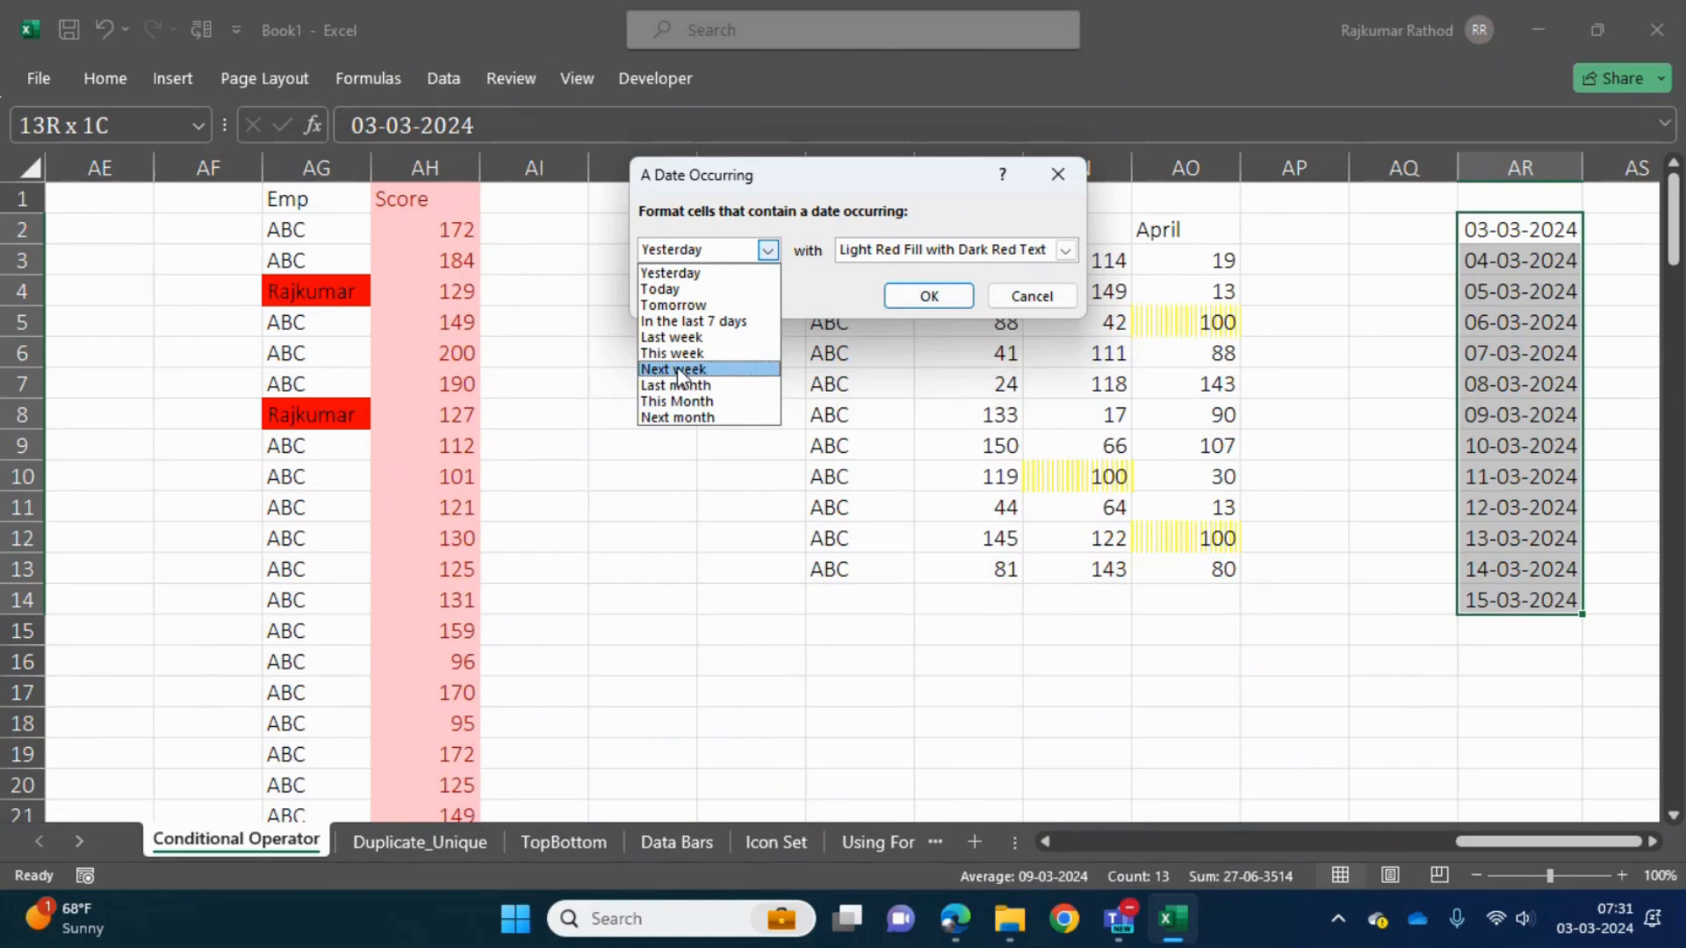
- Preview the Next week and Tomorrow periods, and apply the date rule with This week and Light Red Fill with Dark Red Text
click(680, 370)
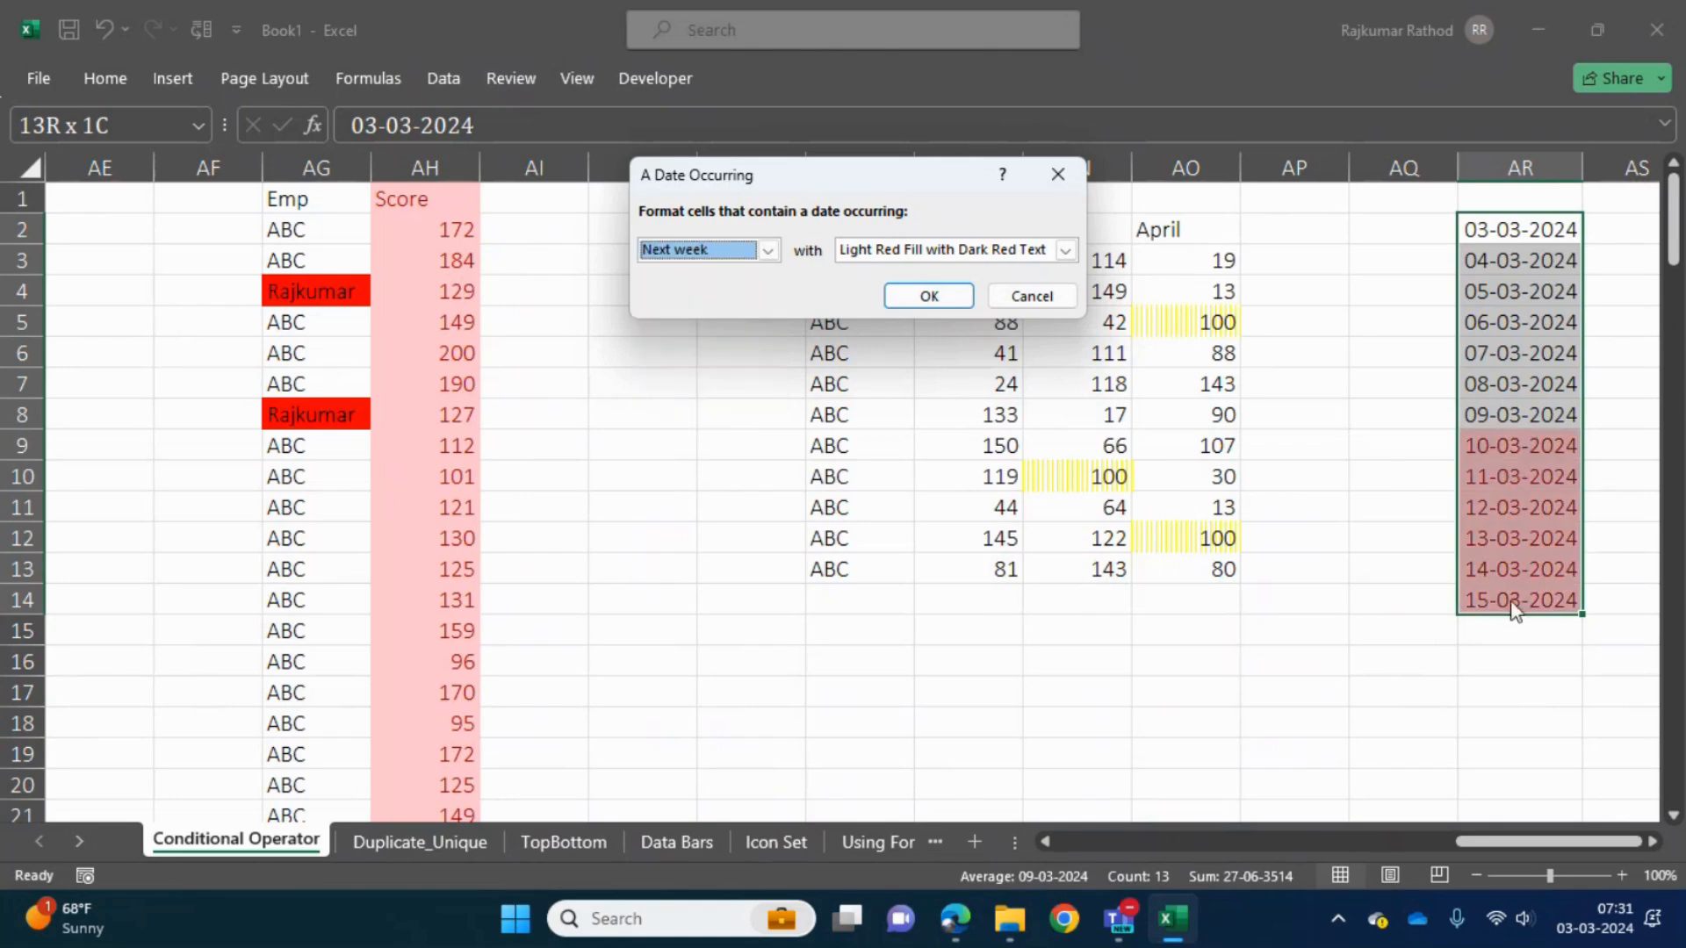
click(767, 250)
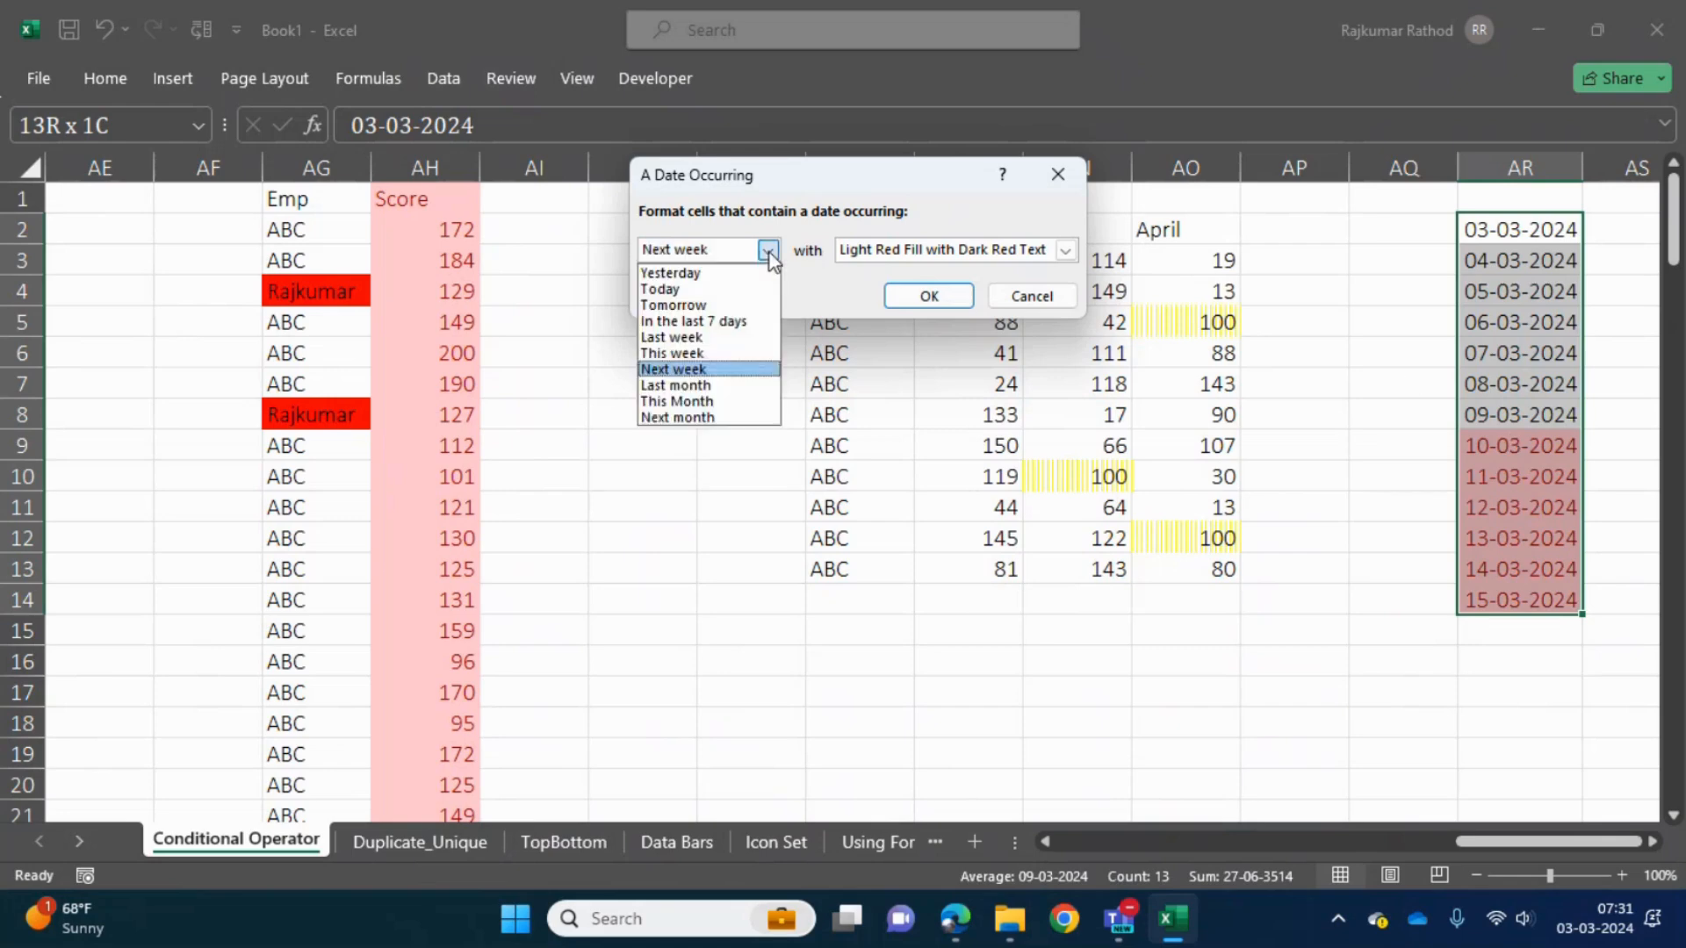
click(674, 306)
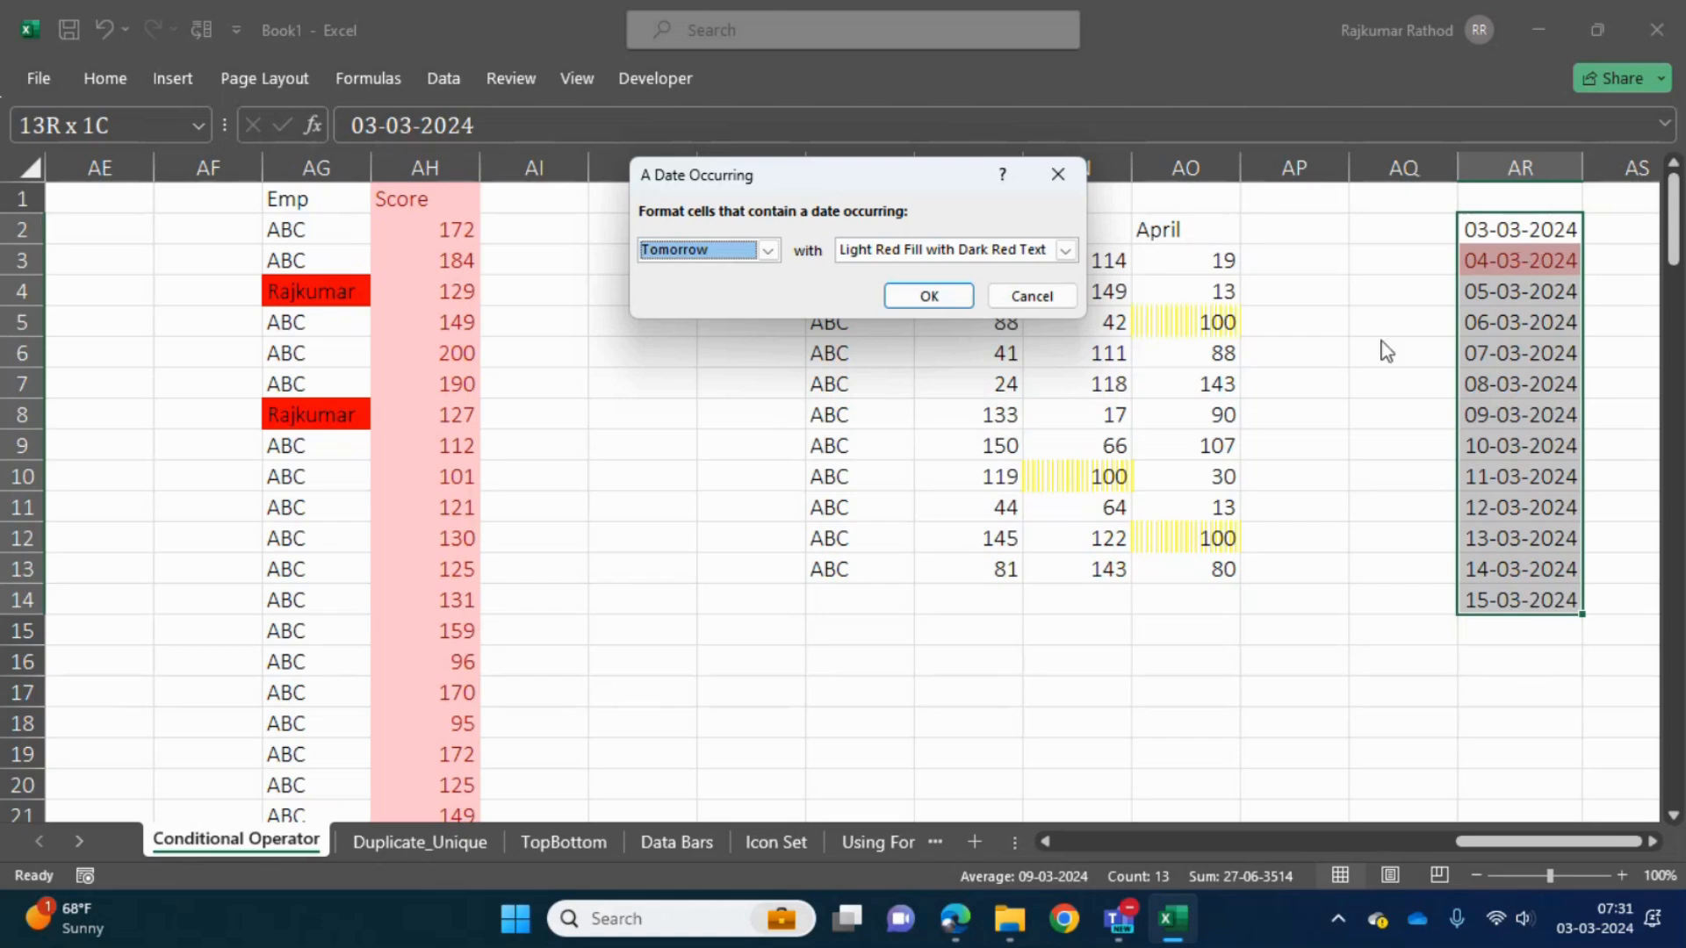
click(768, 251)
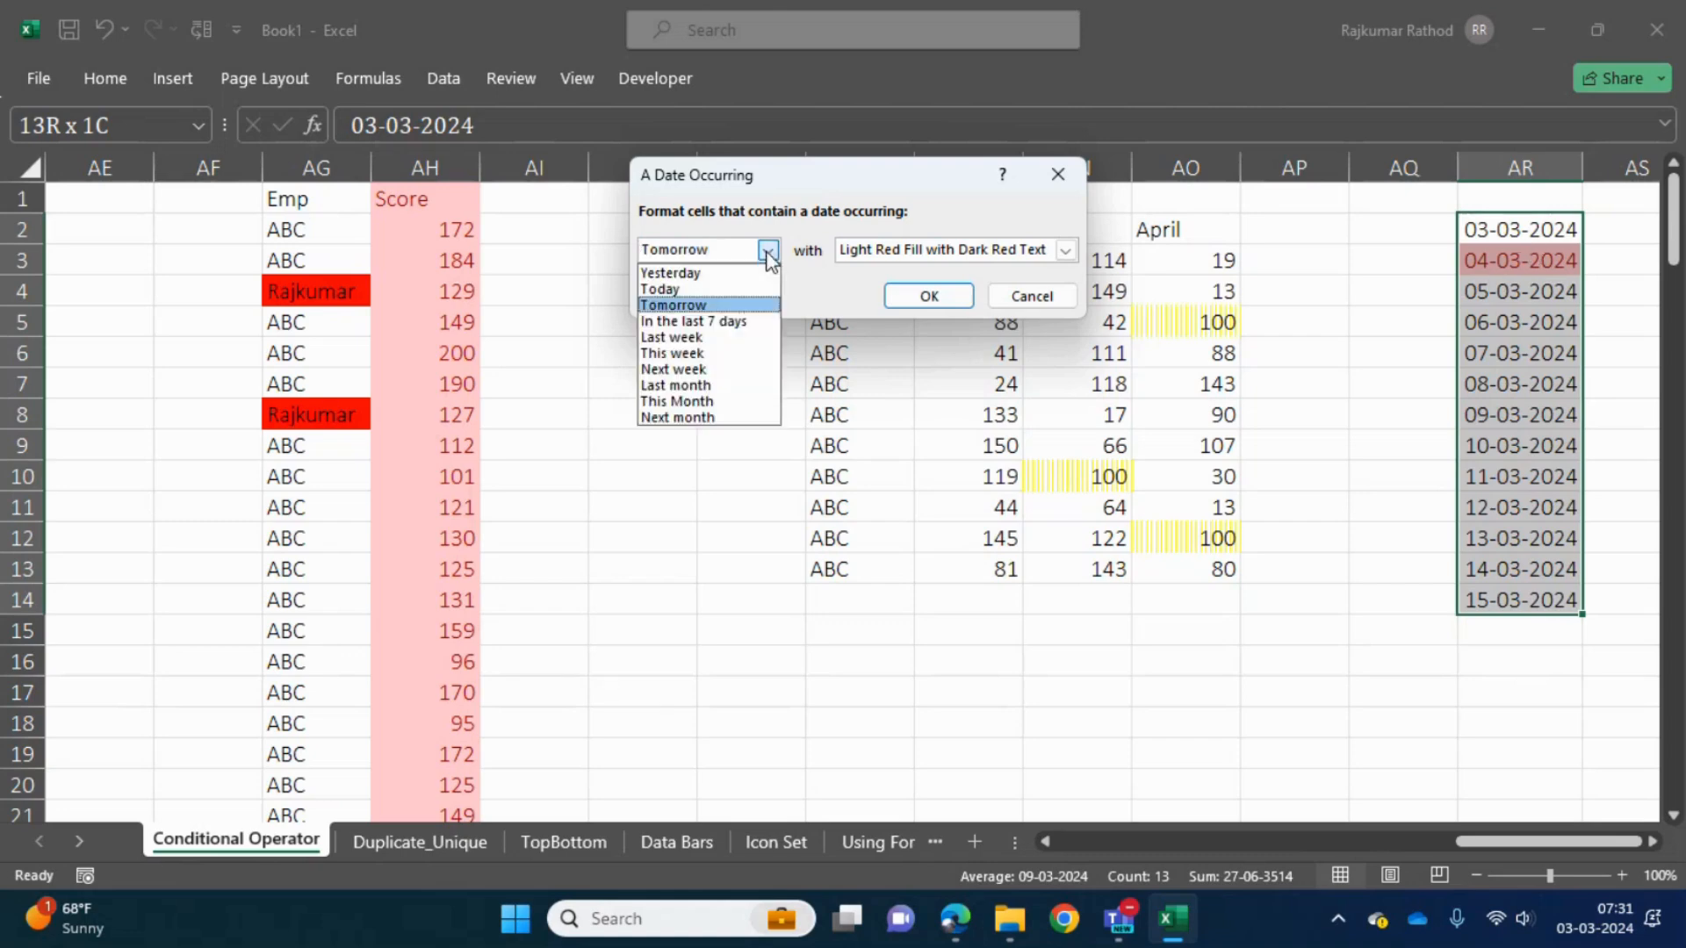
click(692, 353)
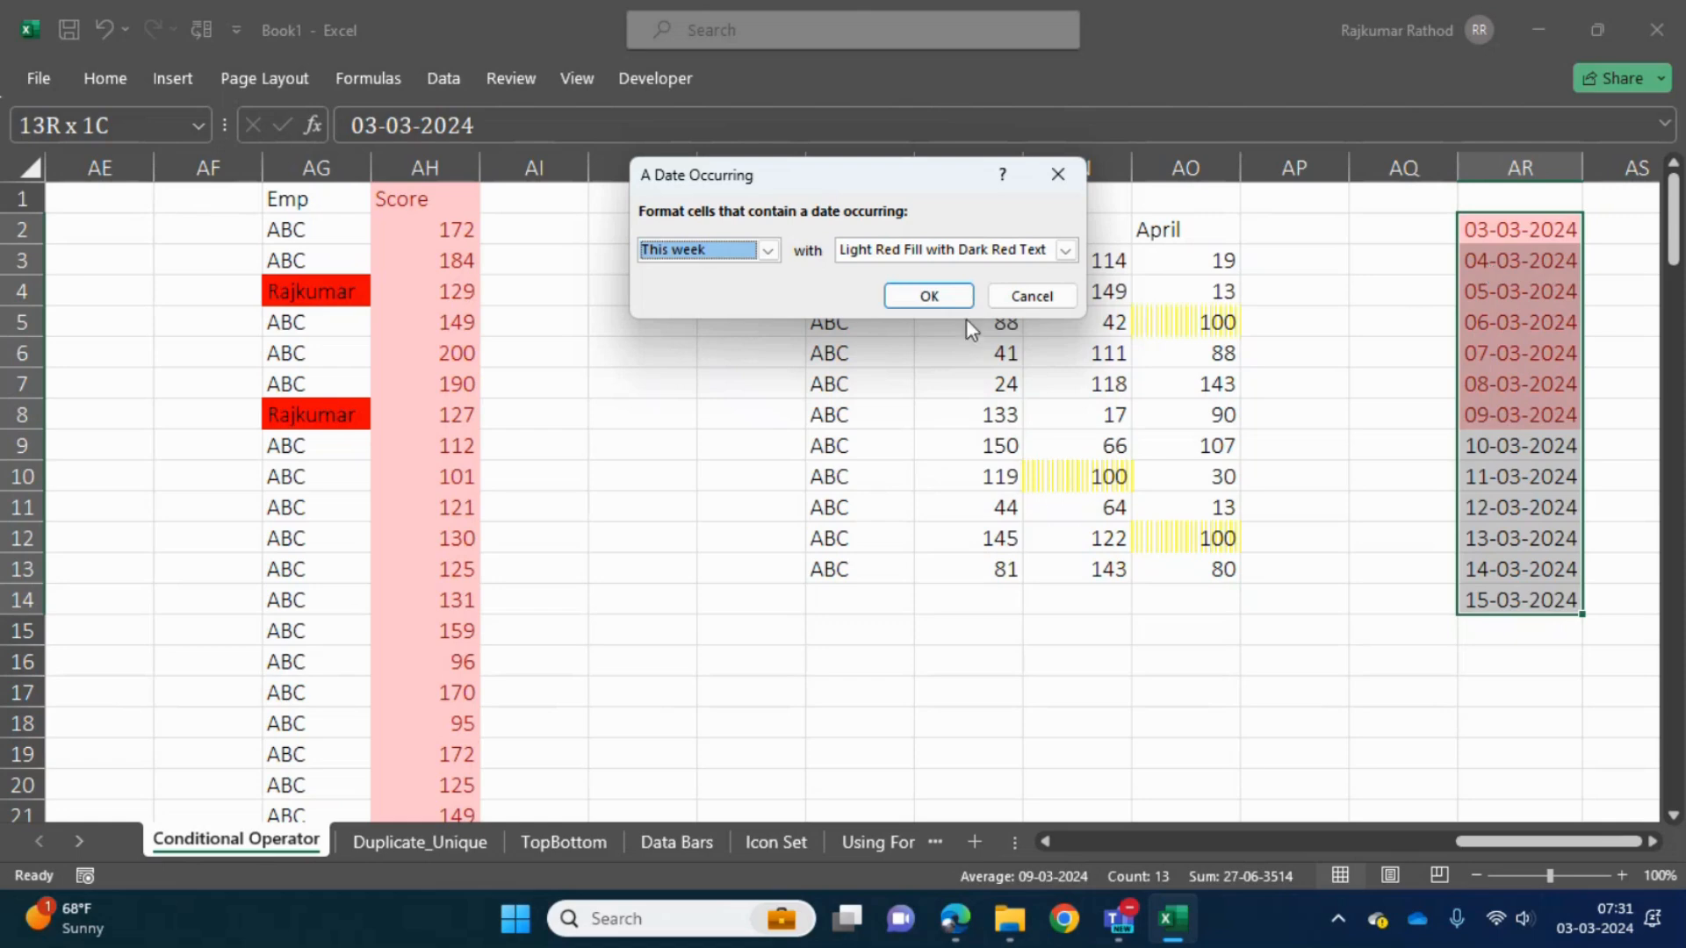
click(897, 298)
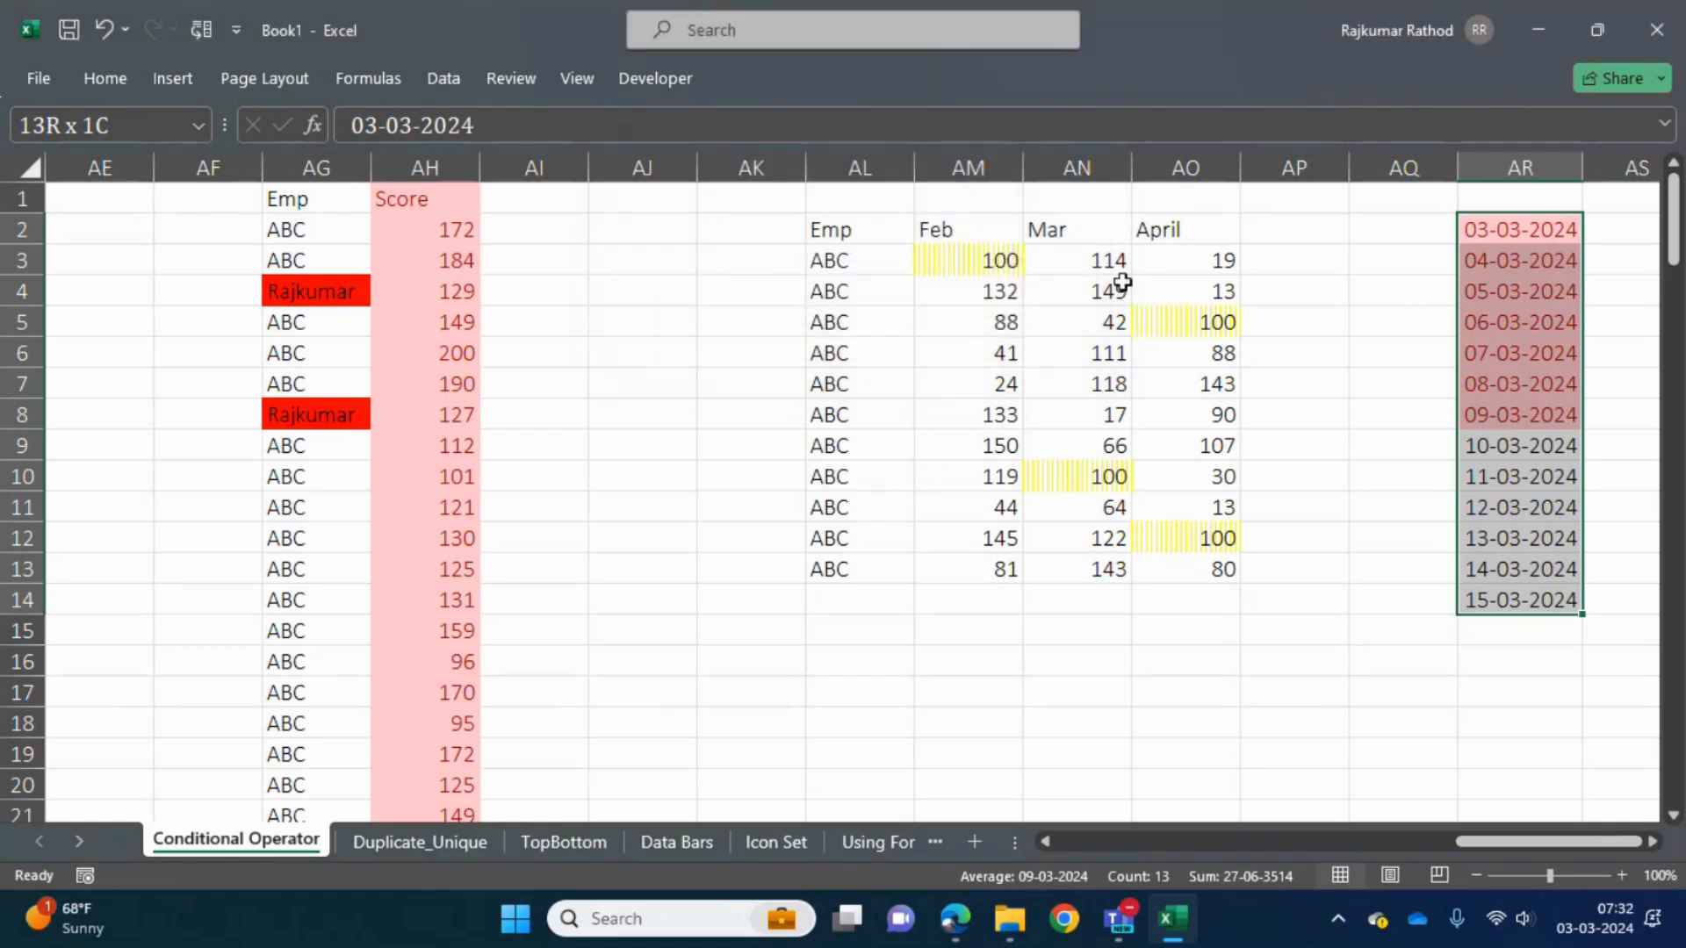
- Look through the date cells in column AR to examine which ones the rule highlights
click(1516, 351)
key(ctrl+Up)
key(ctrl+Up)
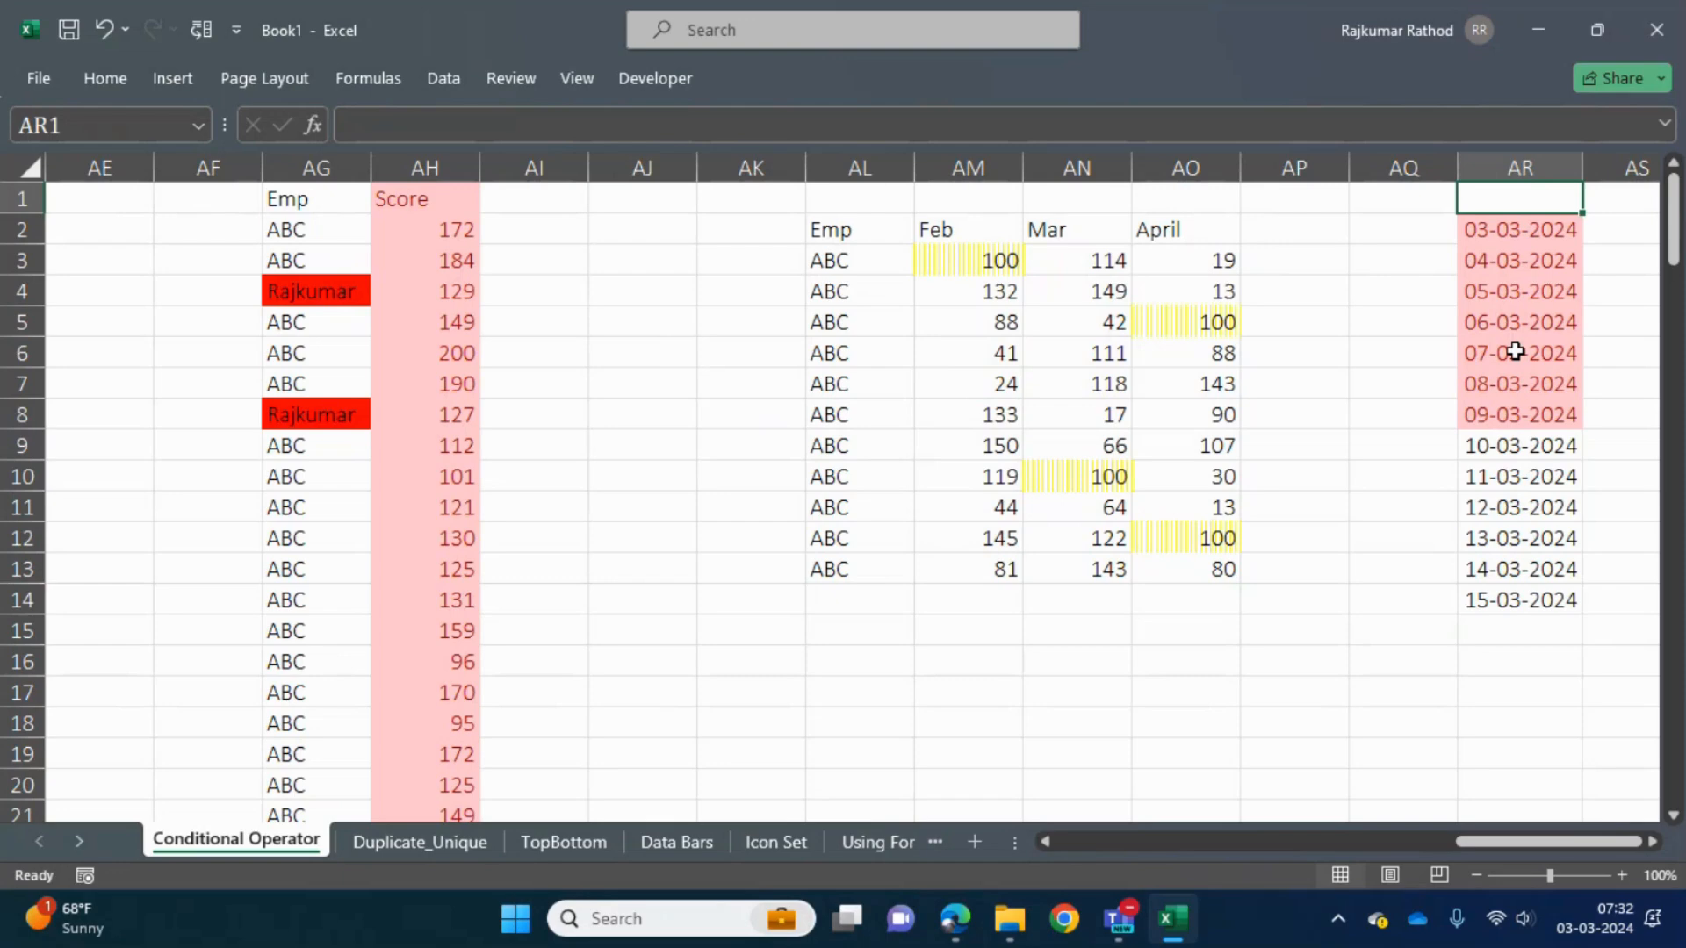
key(Down)
key(Down)
key(Down)
key(Up)
key(Up)
key(Up)
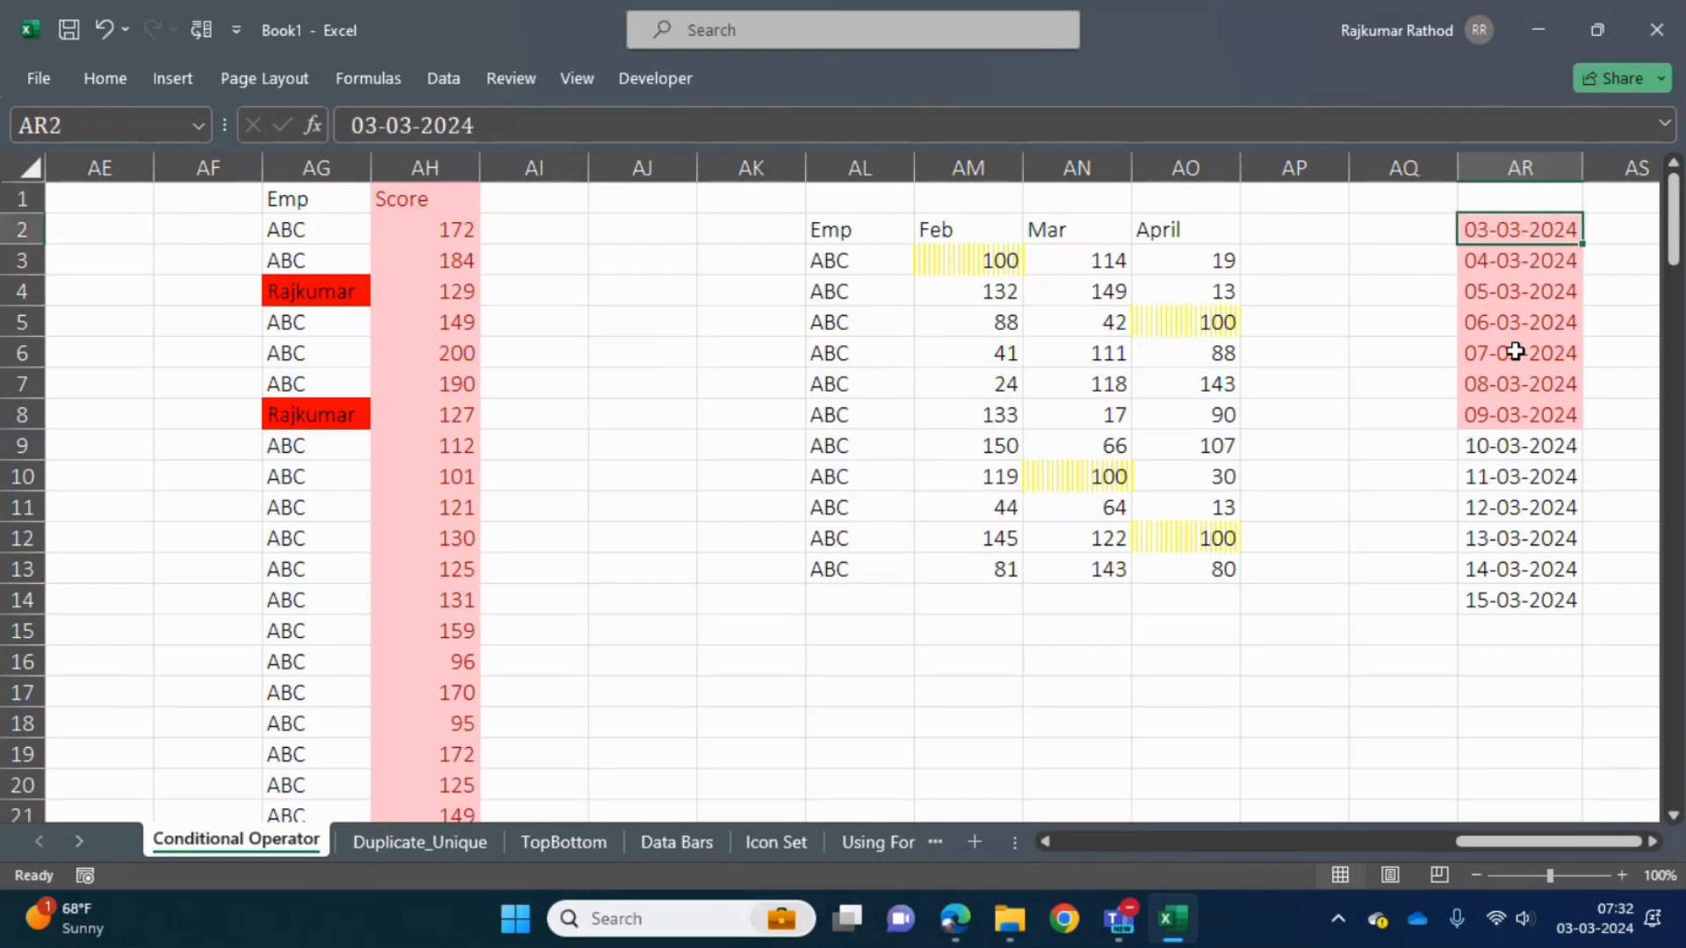
key(Left)
key(Left)
key(Left)
key(Left)
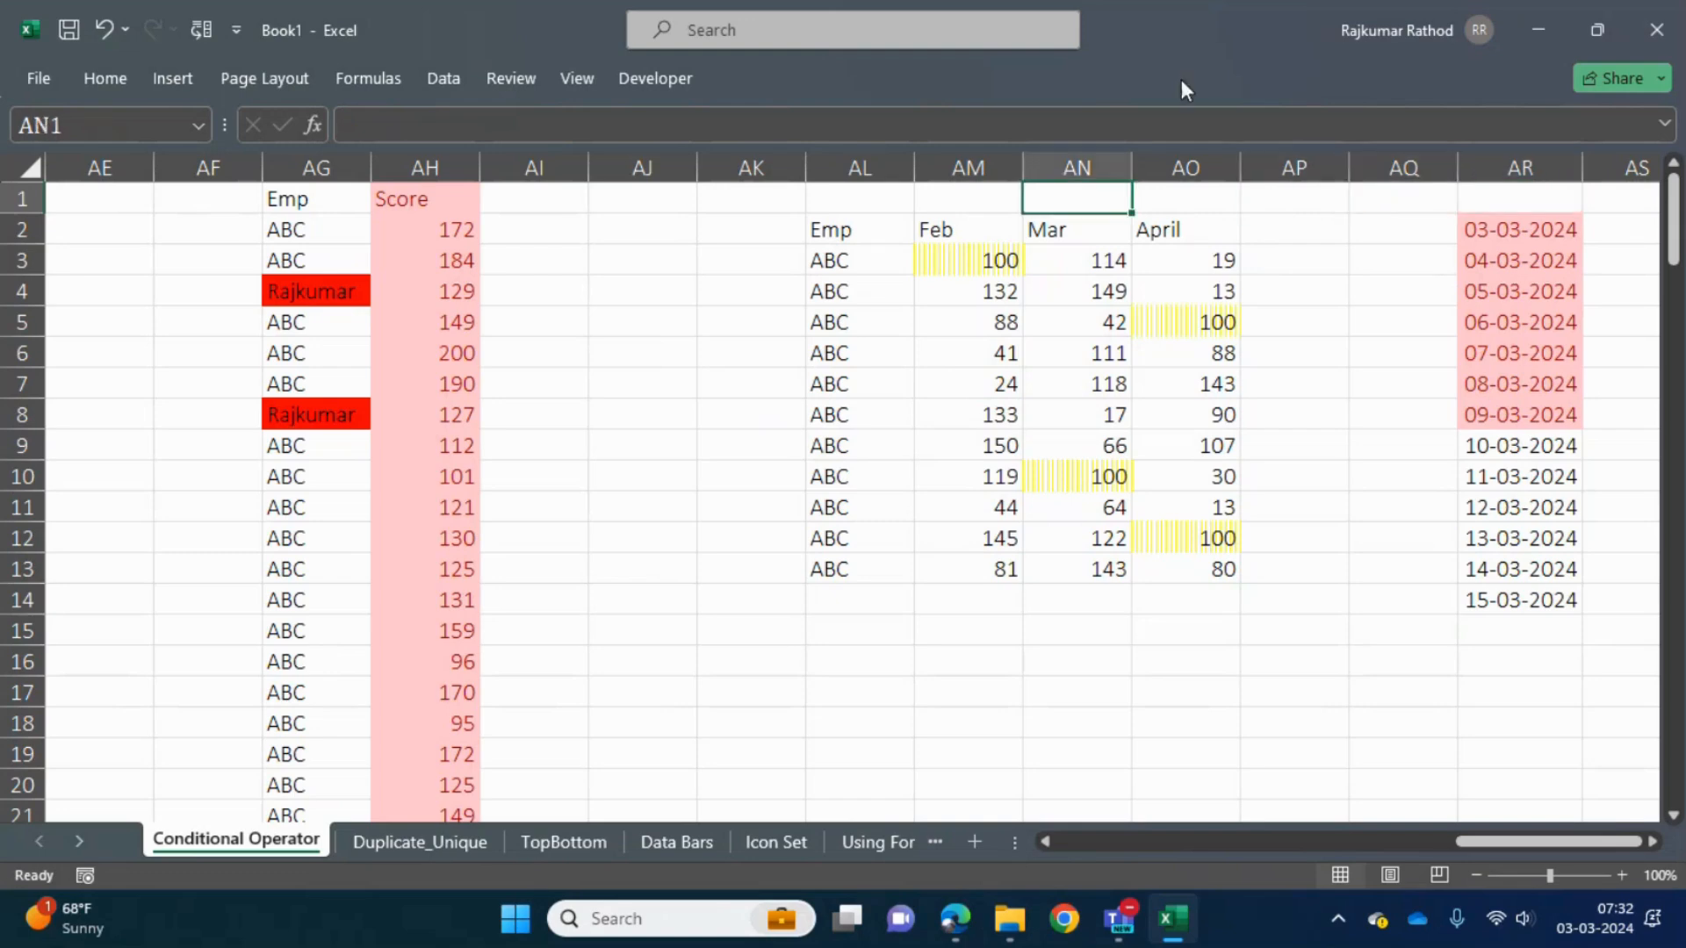
- Show the available Highlight Cells Rules, including More Rules, without applying one
click(120, 77)
click(1062, 174)
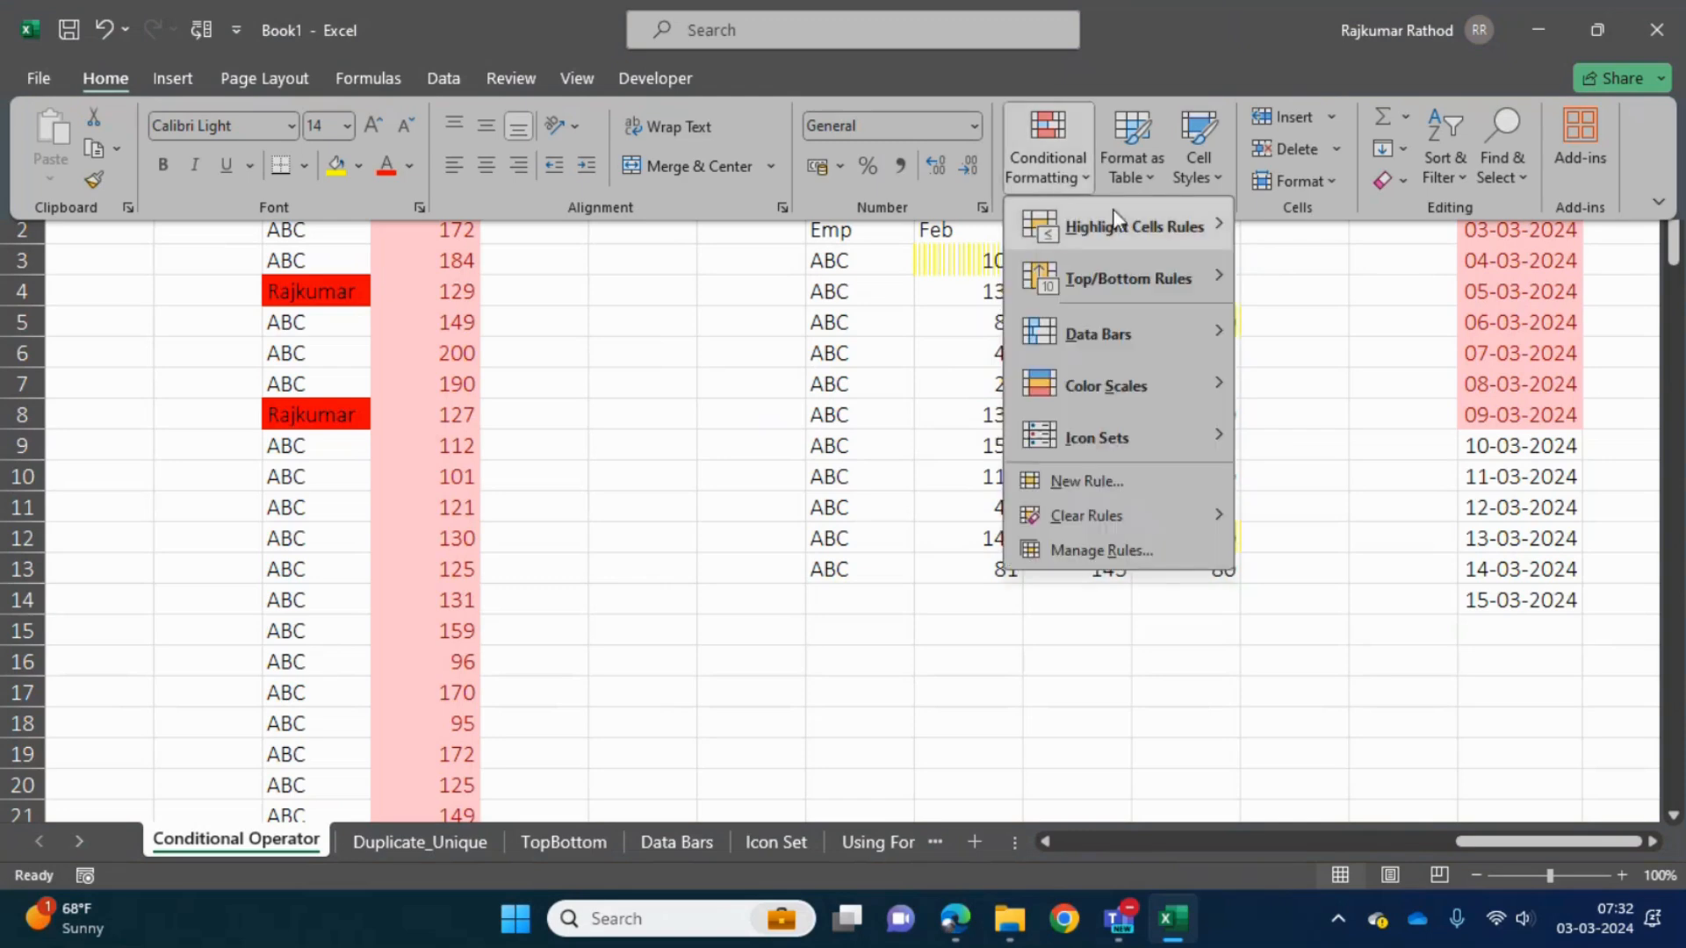
mouse_move(1155, 225)
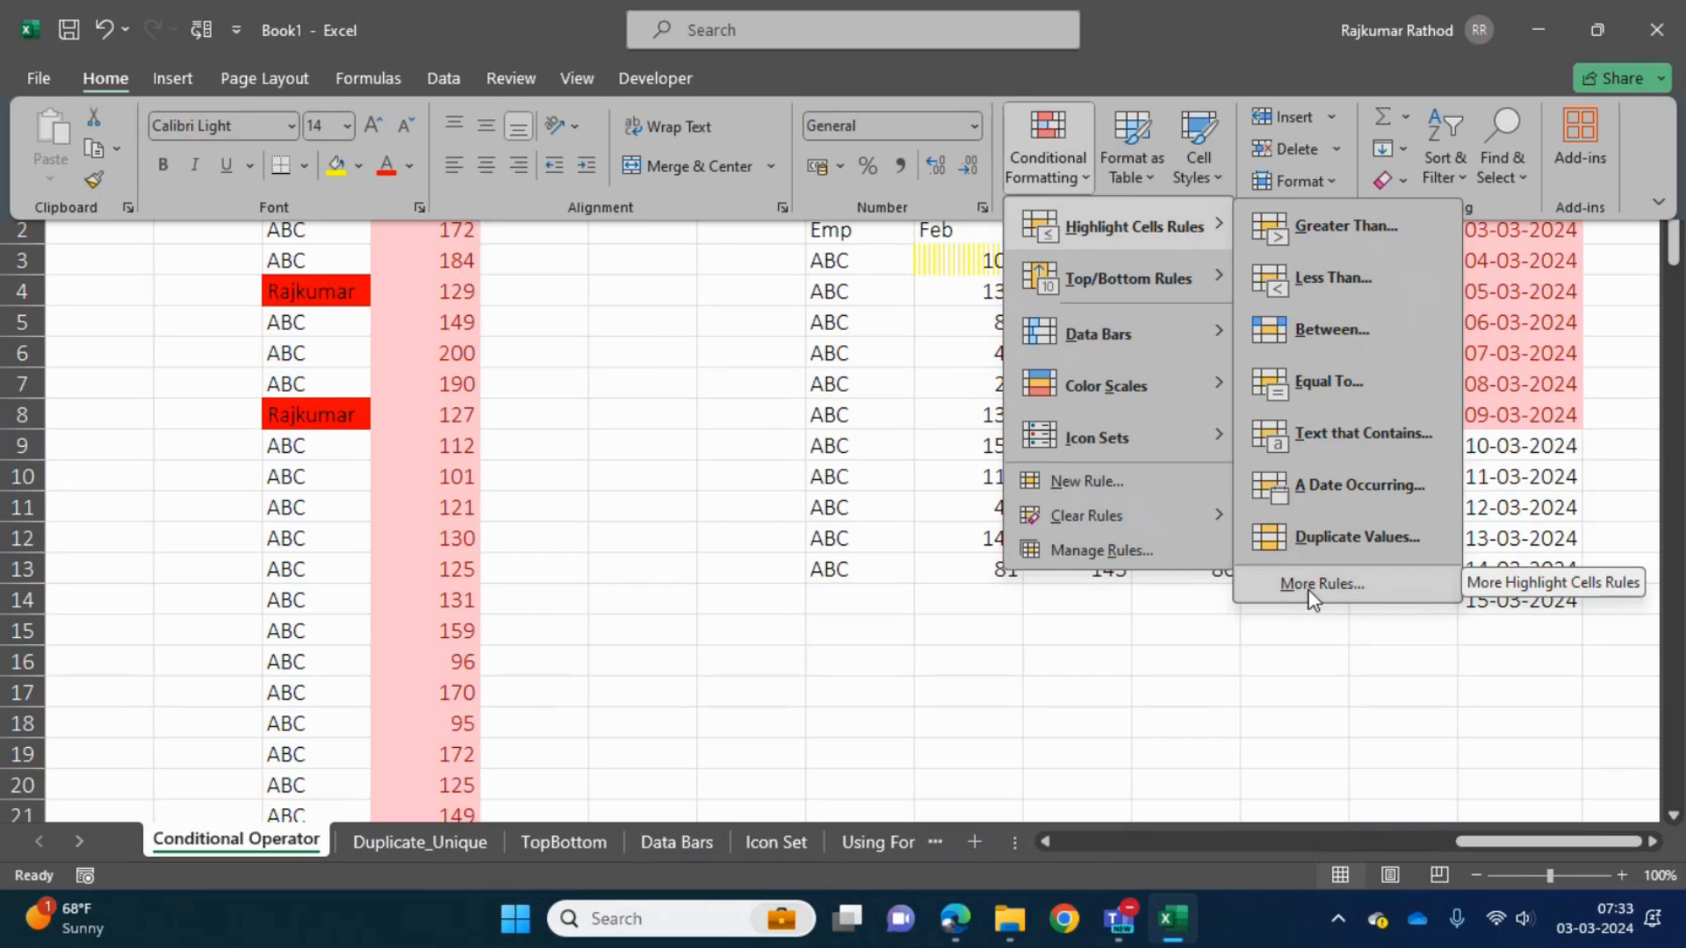
click(968, 669)
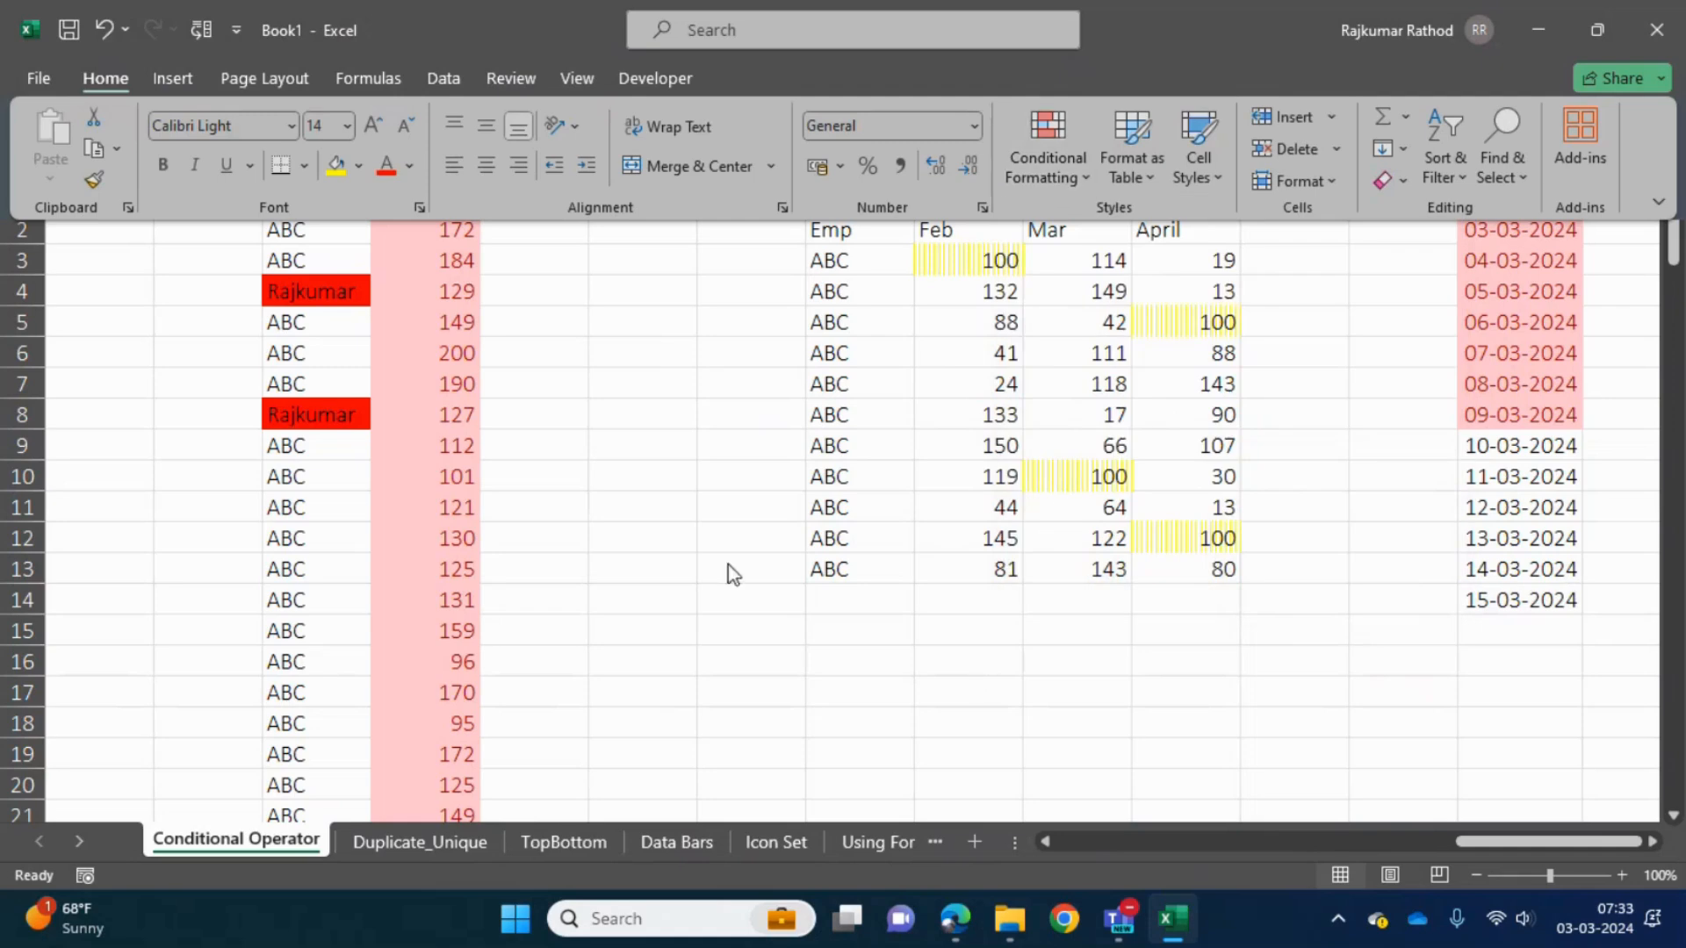
- Change the heading in U1 to Scorer >=50
key(ctrl+Left)
key(ctrl+Left)
key(ctrl+Left)
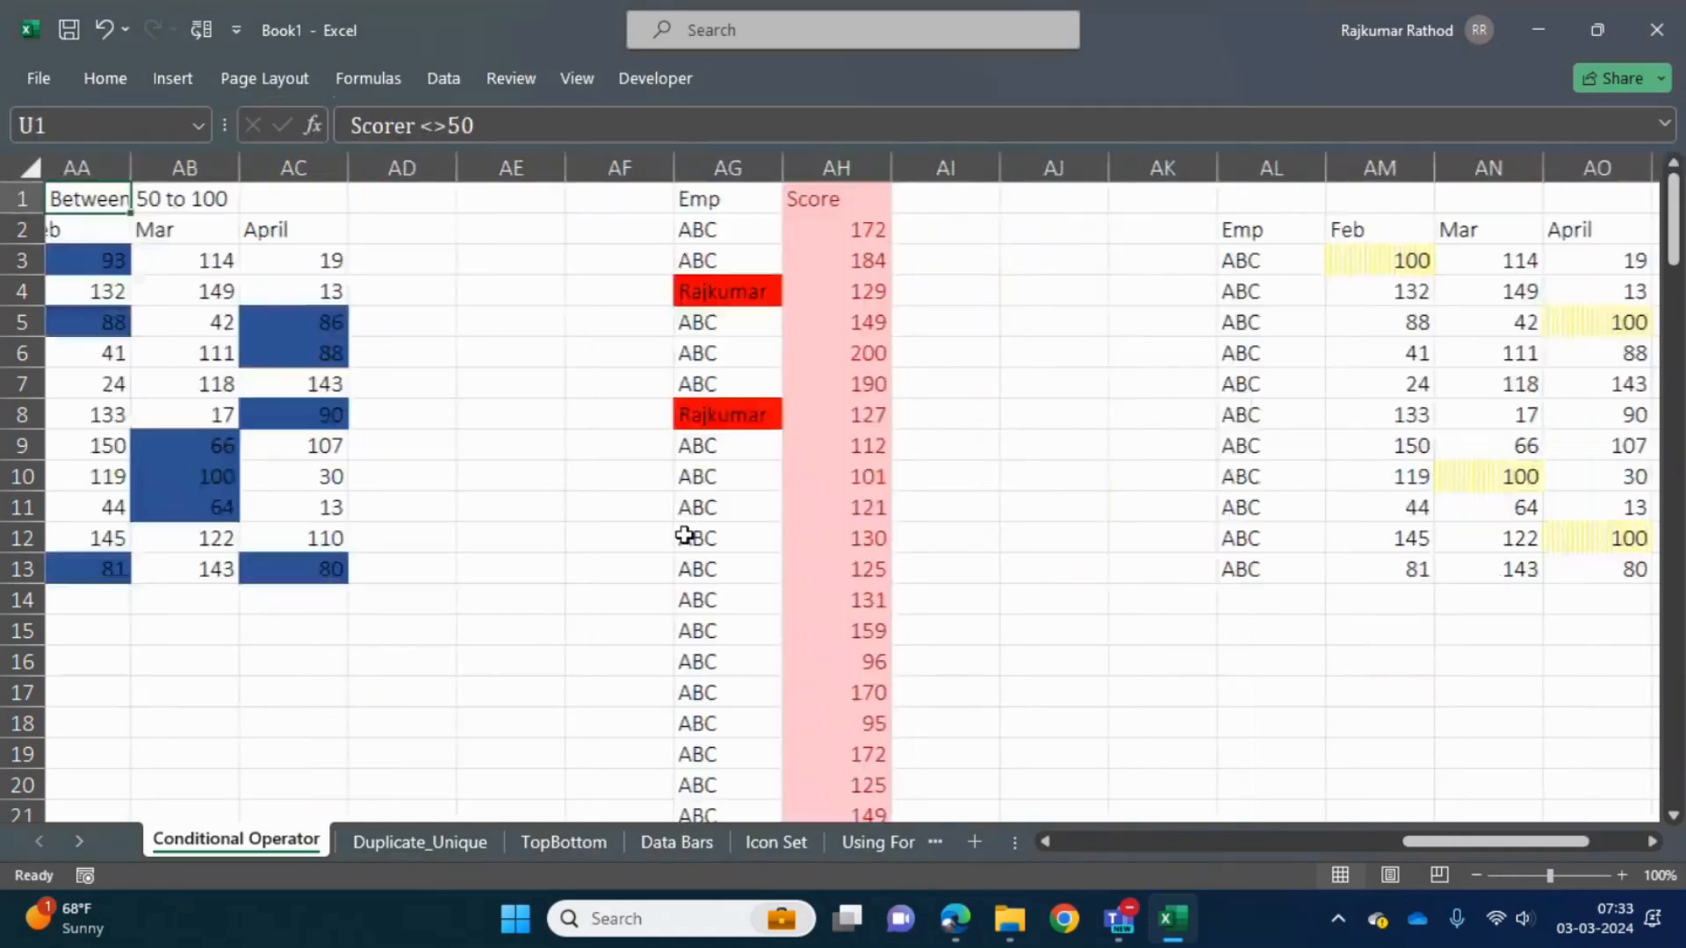
key(Down)
key(Right)
key(Right)
key(Right)
key(Right)
key(Right)
key(Right)
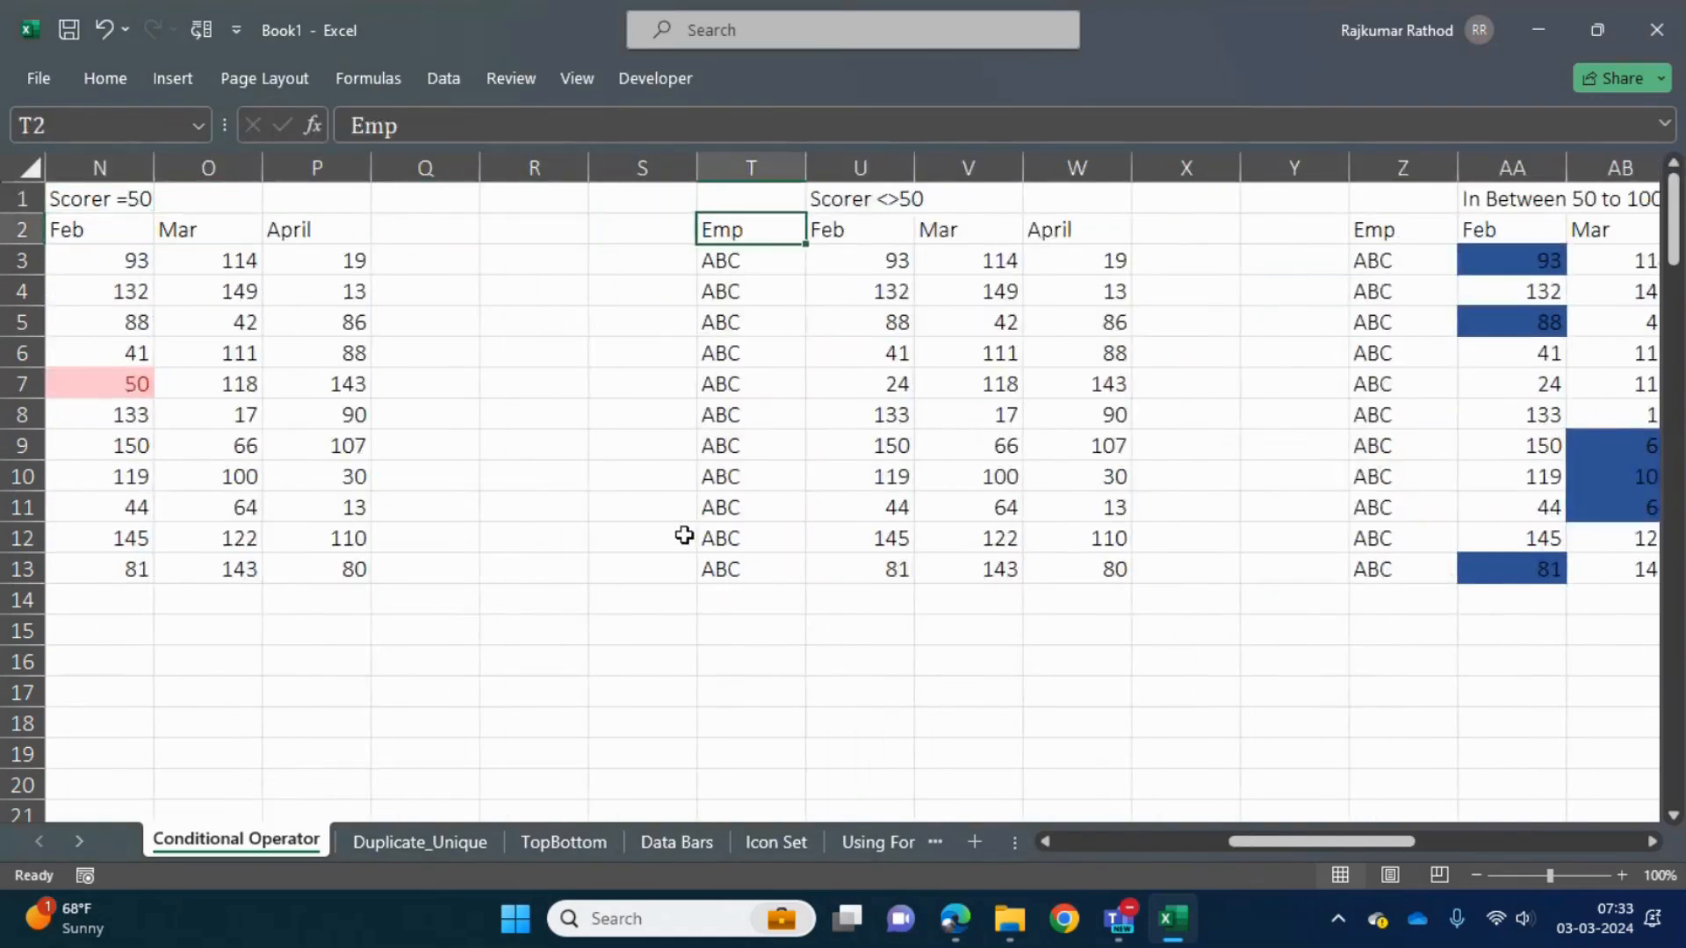
key(Up)
key(Right)
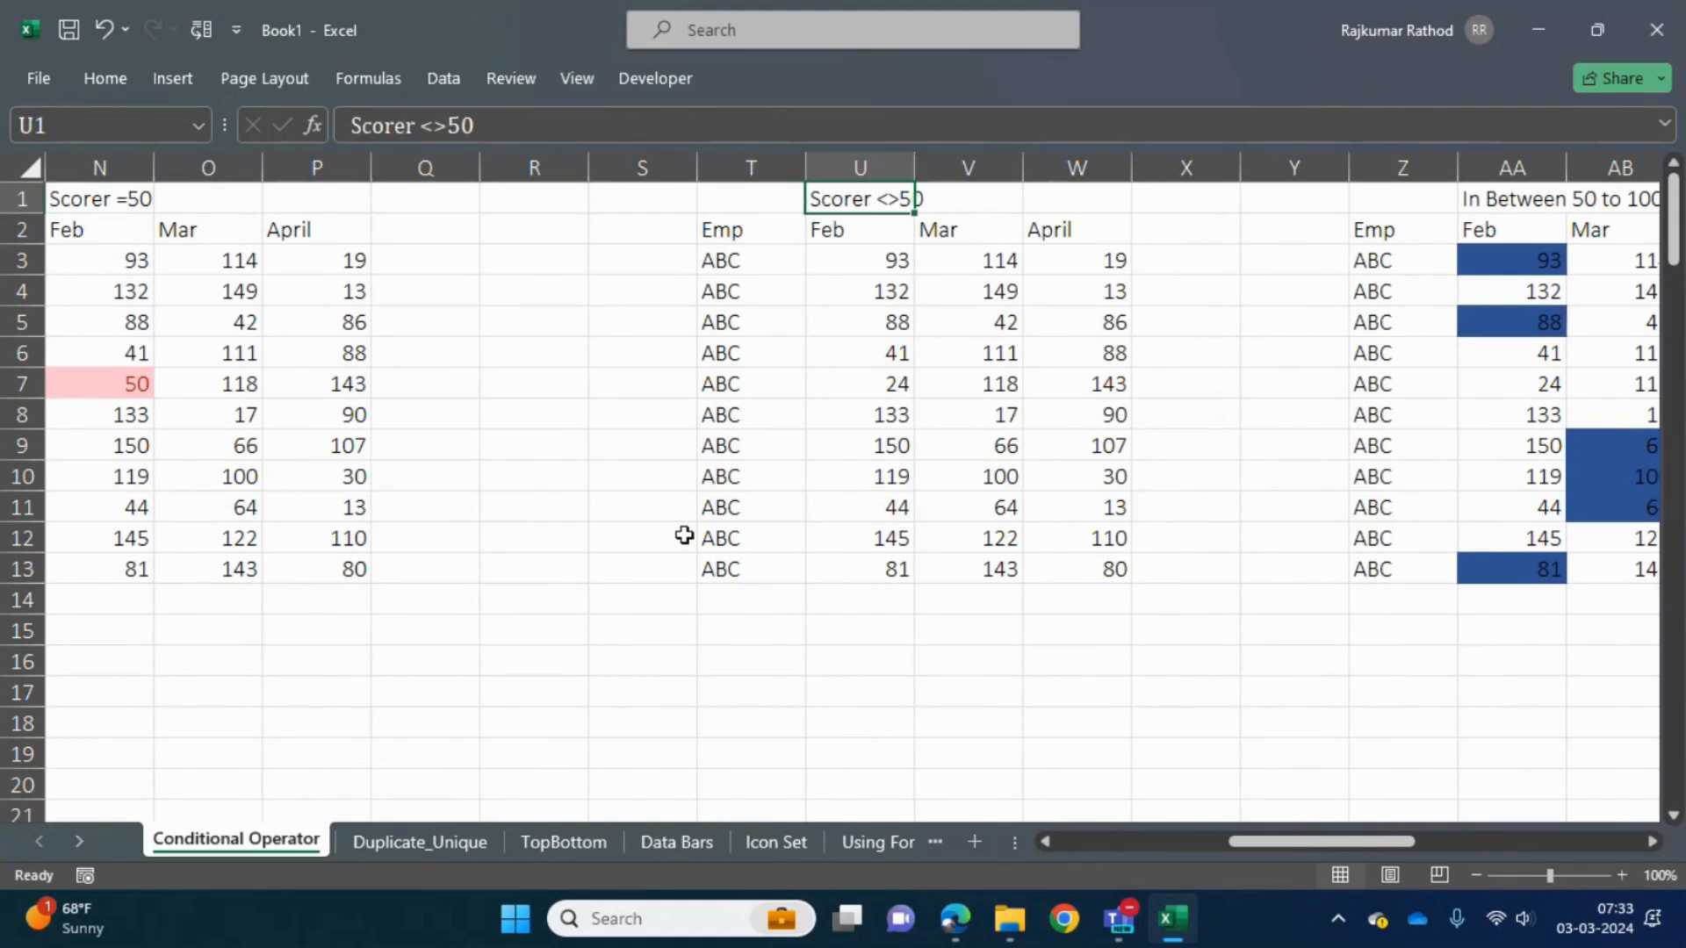
click(436, 130)
key(BackSpace)
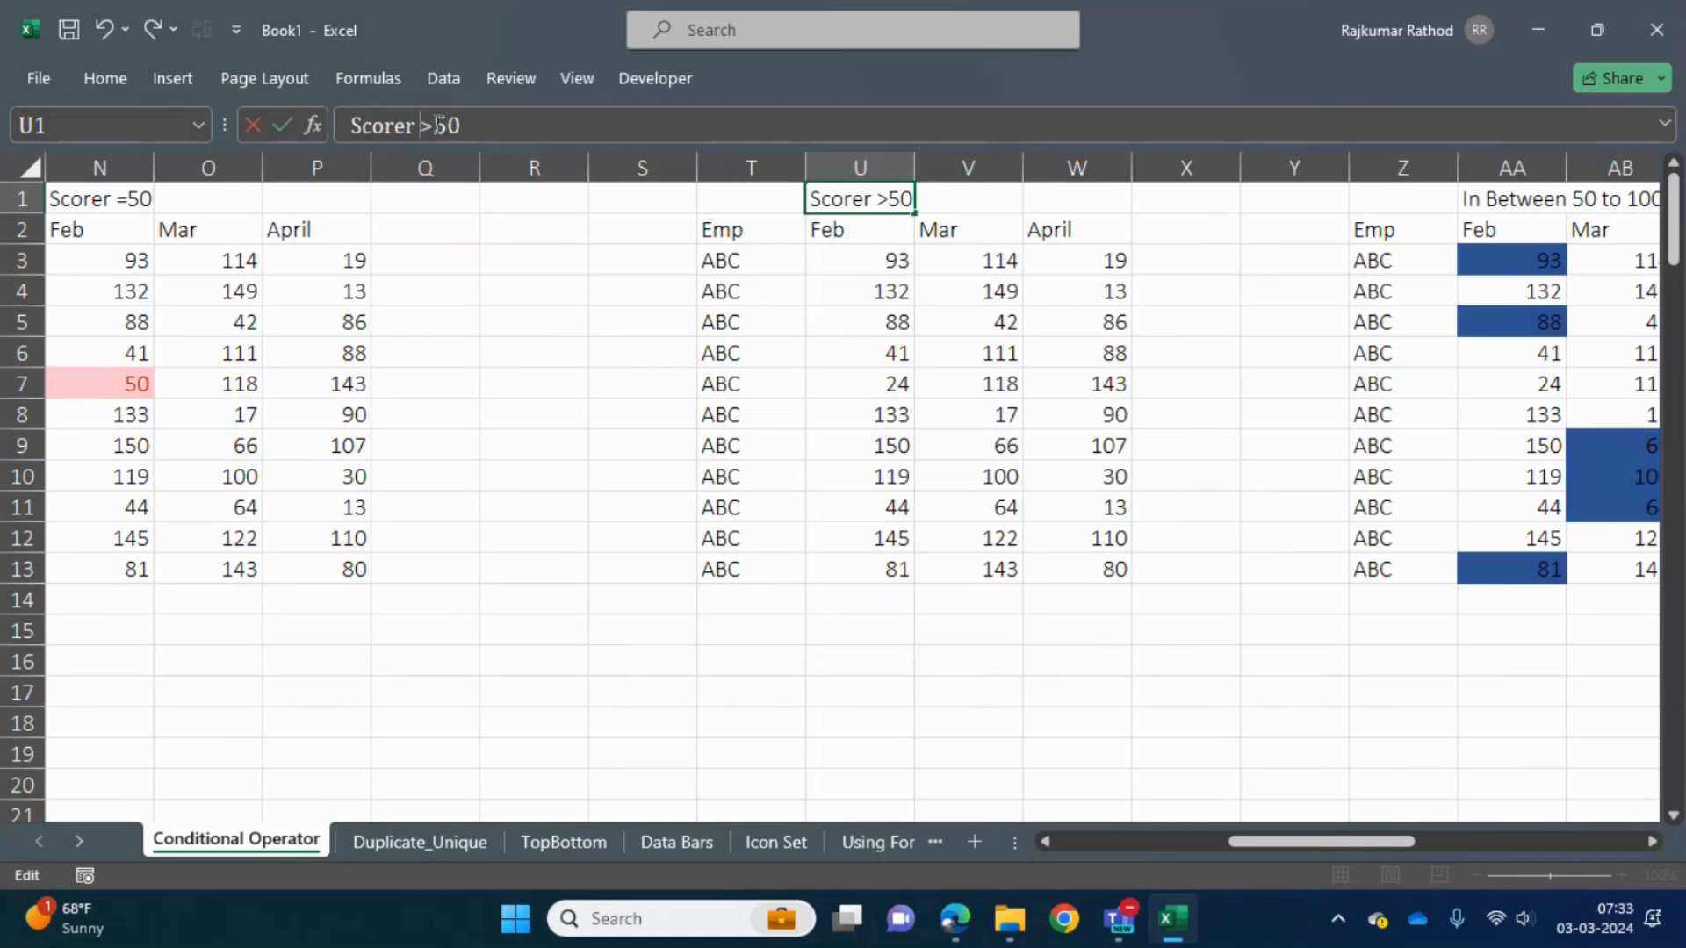
text(=)
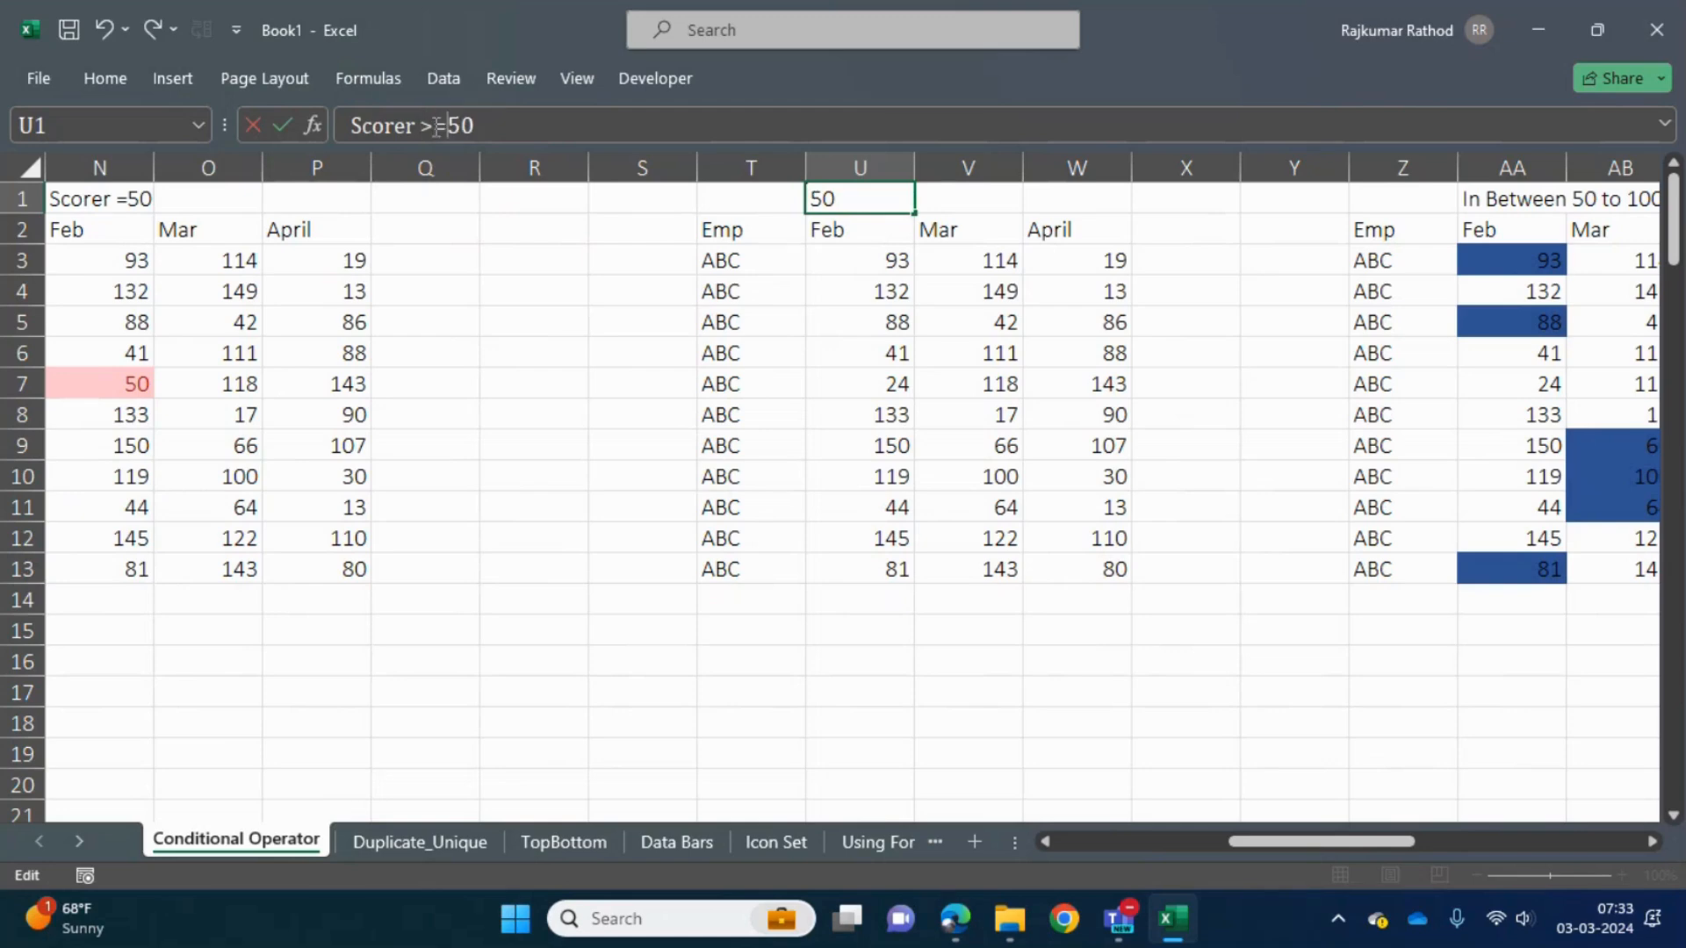
key(Return)
- Look over the Feb scores under the edited heading and undo the heading change in U1
key(Up)
key(Down)
key(Down)
key(Up)
key(Up)
key(Down)
key(Down)
key(Down)
key(Down)
key(Down)
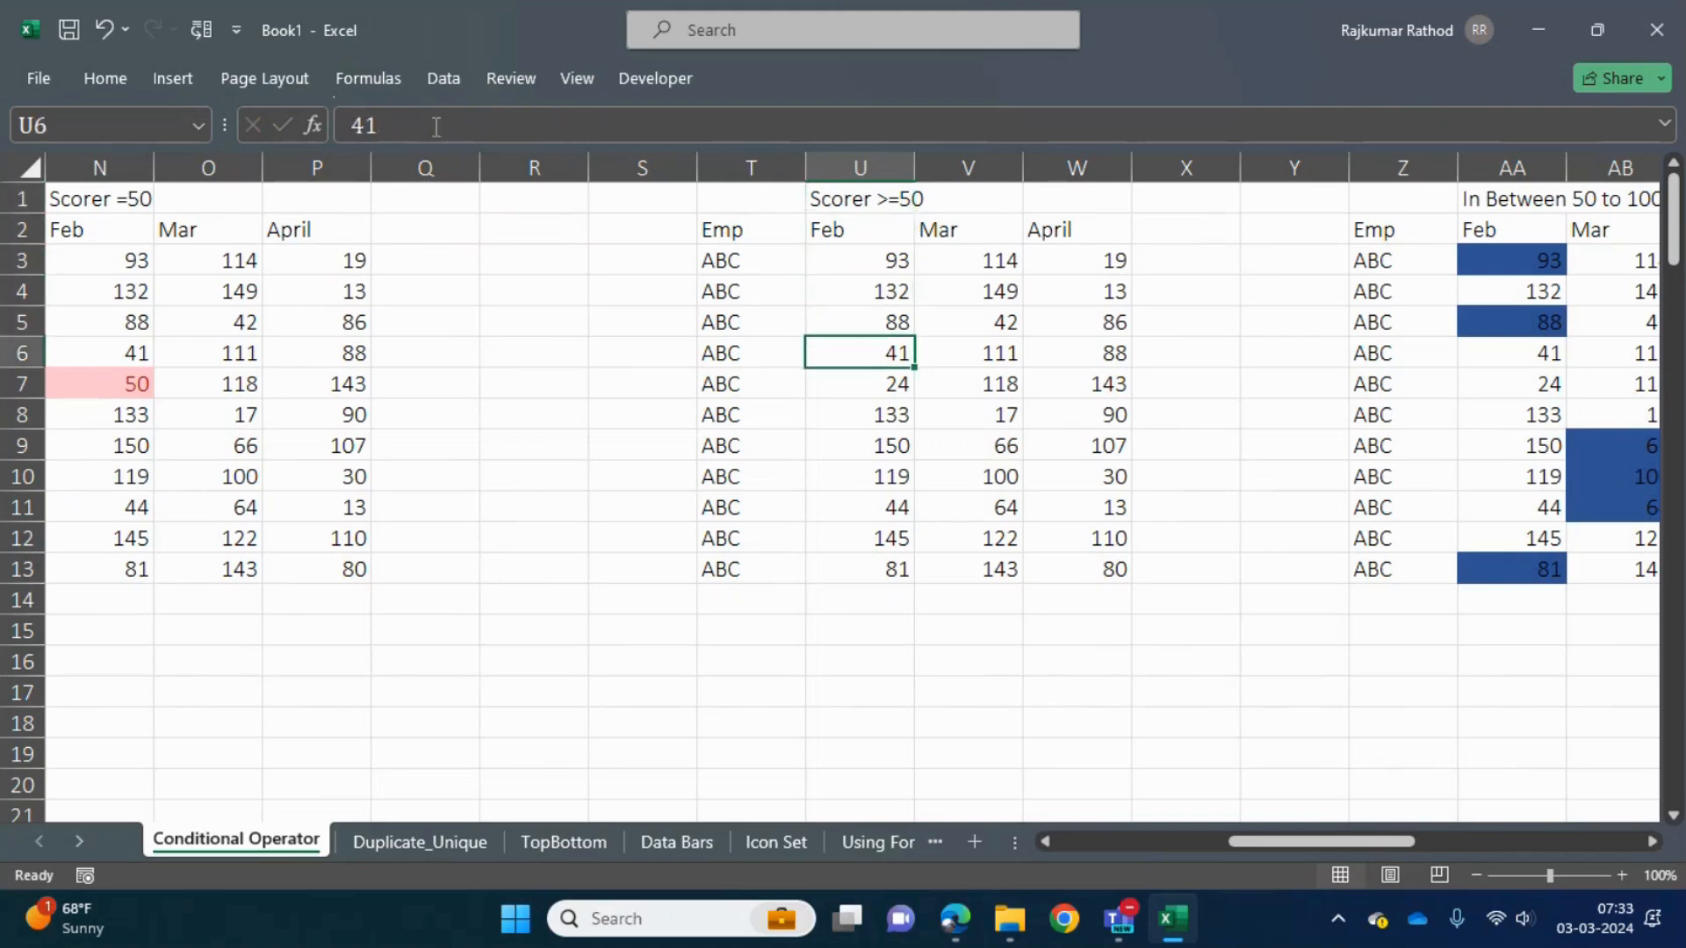
key(ctrl+z)
- Enter 50 in cell D3, the first April score of the Scorer >50 table
key(Left)
key(Left)
key(Left)
key(Left)
key(Left)
key(Left)
key(Left)
key(Left)
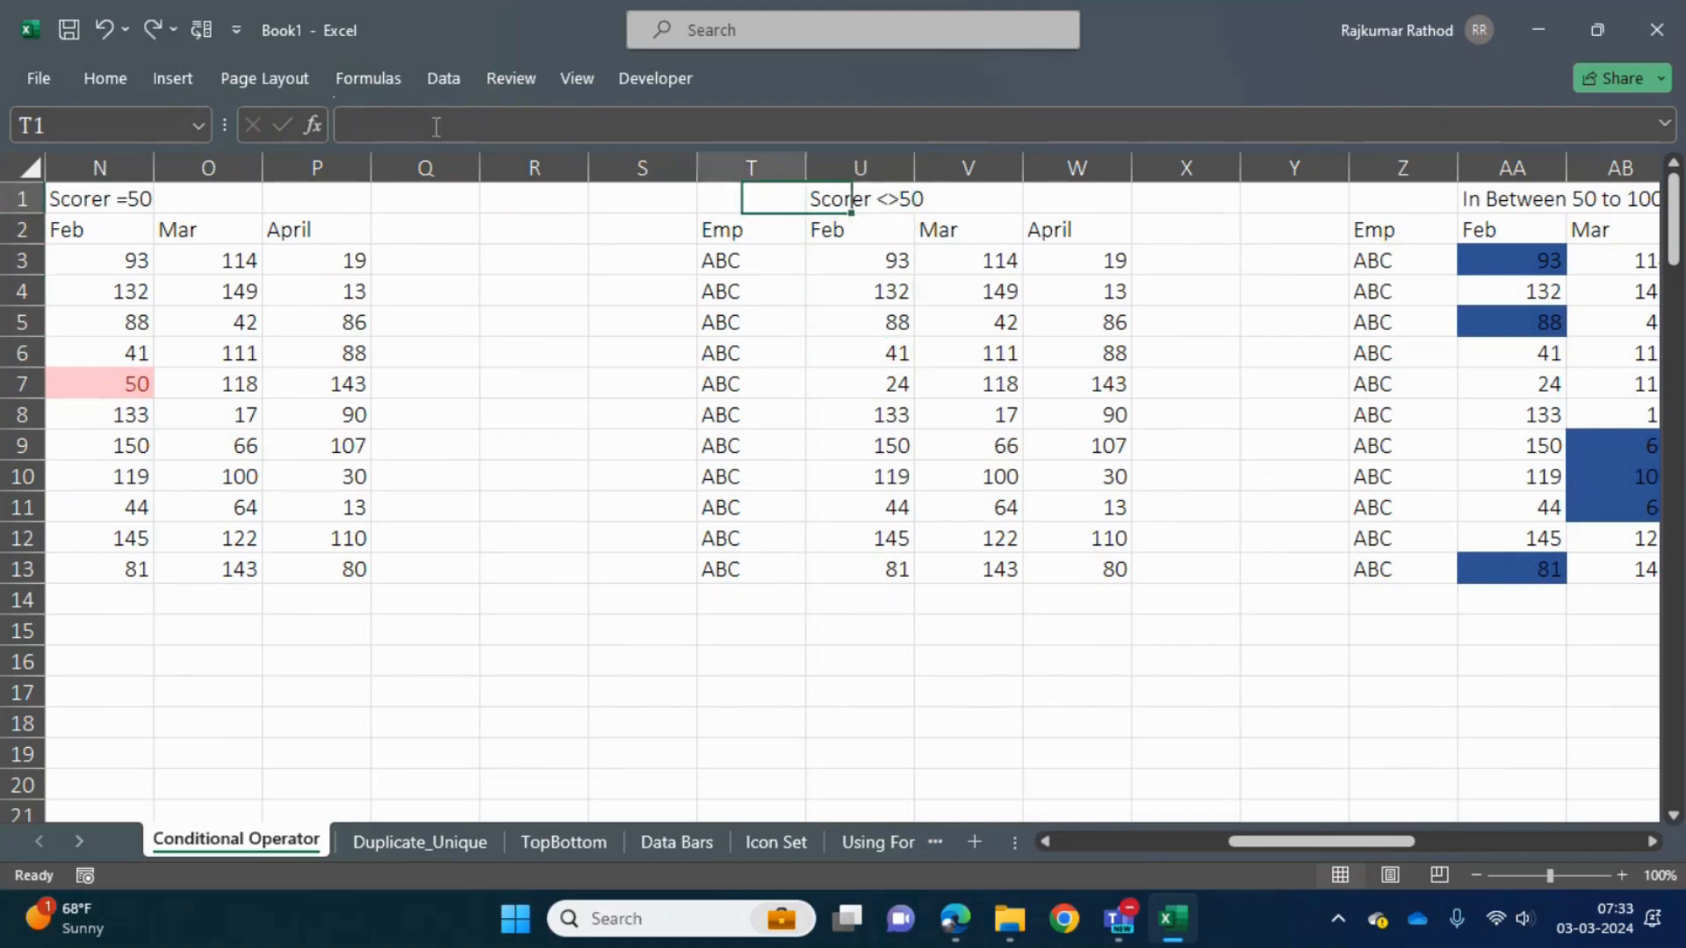
key(Left)
key(Left)
key(Left)
key(Left)
key(Left)
key(Left)
key(Left)
key(Left)
key(Left)
key(Left)
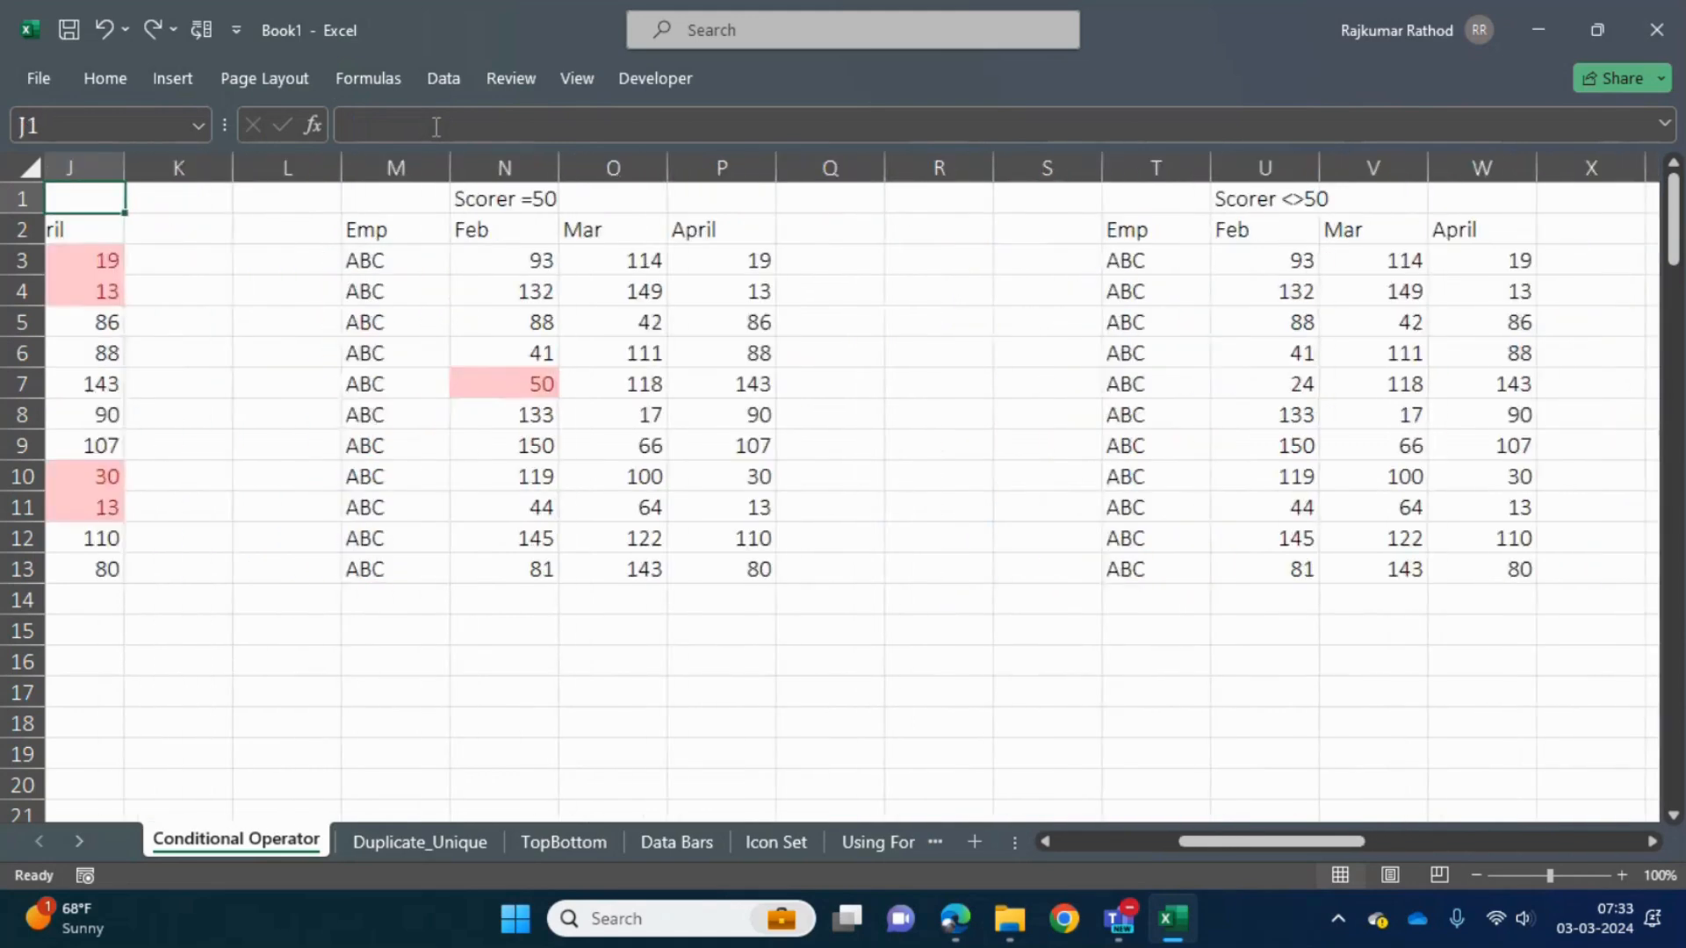
key(Left)
key(Left)
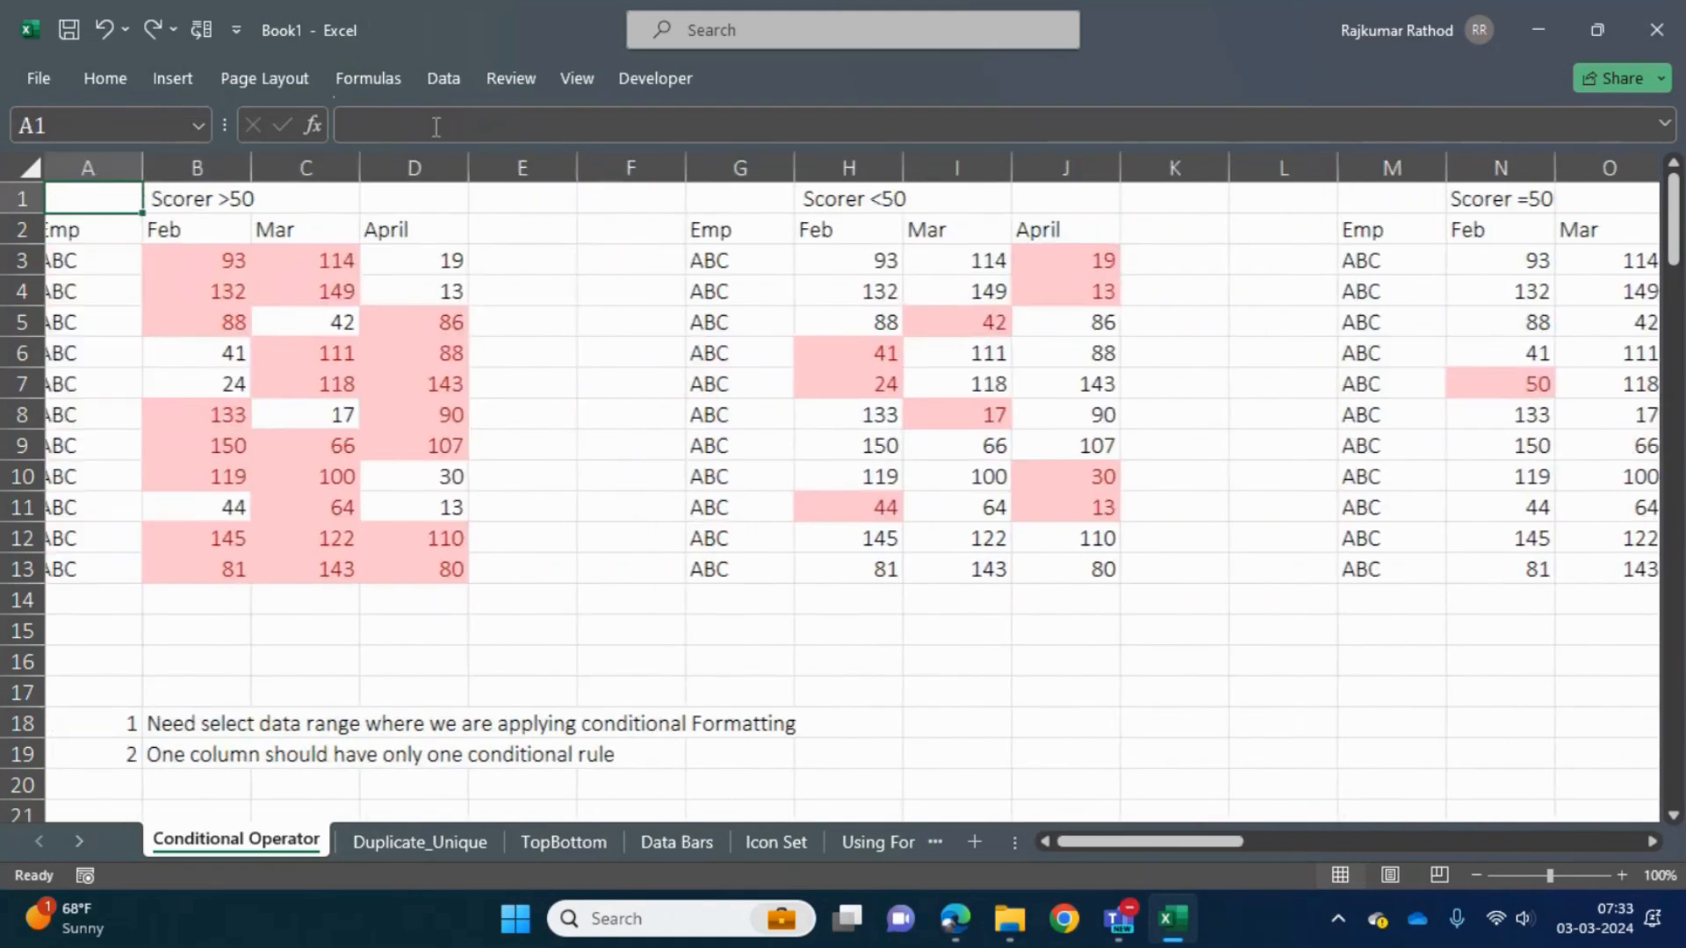
key(Down)
key(Right)
key(Down)
key(Right)
key(Right)
text(50)
key(Return)
key(Up)
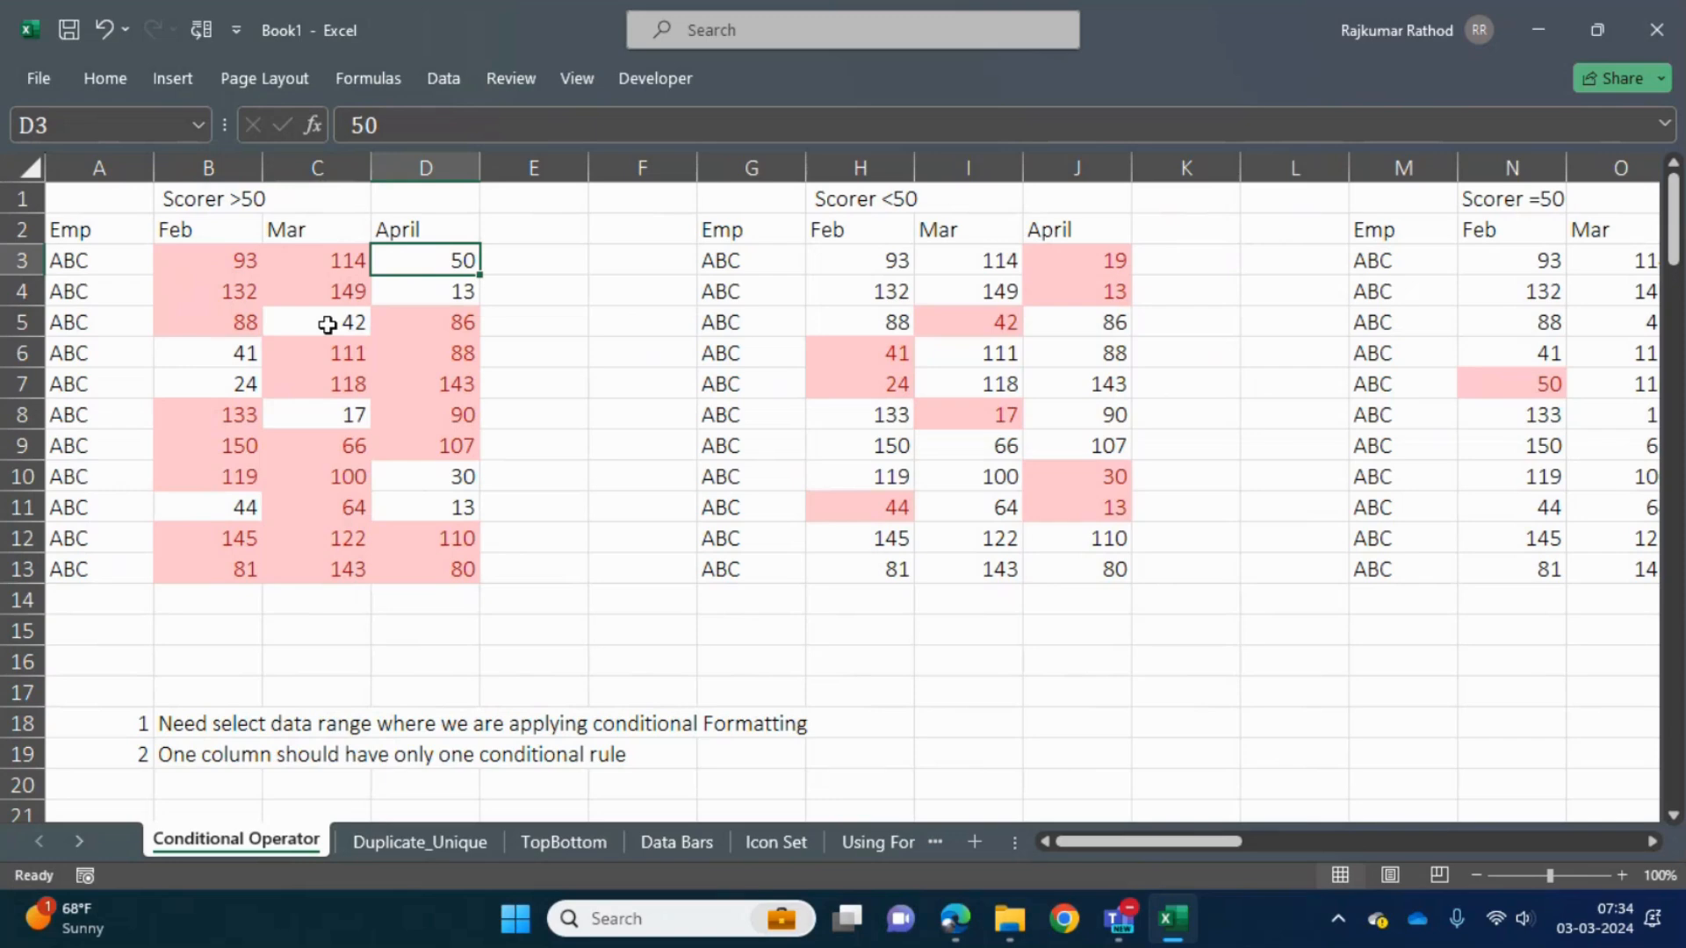
- Go to the Scorer <>50 table and look for a suitable comparison among the Highlight Cells Rules and More Rules
key(Right)
key(Right)
key(Right)
key(Right)
key(Right)
key(Right)
key(Right)
key(Right)
key(Right)
key(Right)
key(Right)
key(Right)
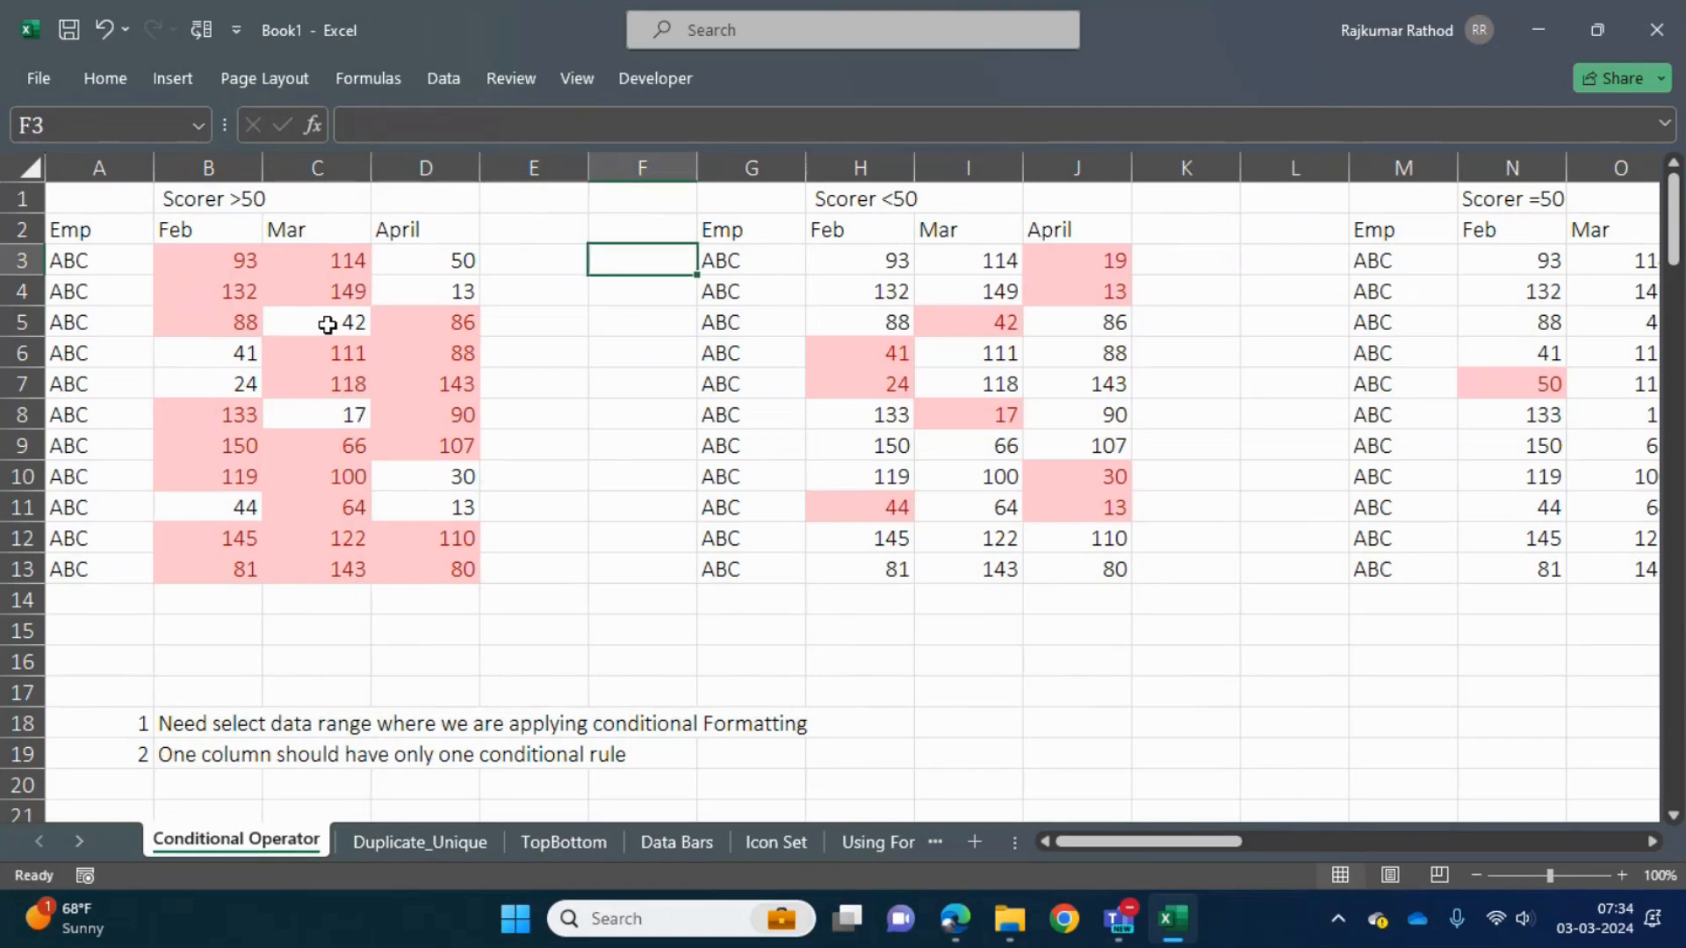
key(Right)
key(Right)
key(Right)
key(Right)
key(Right)
key(Right)
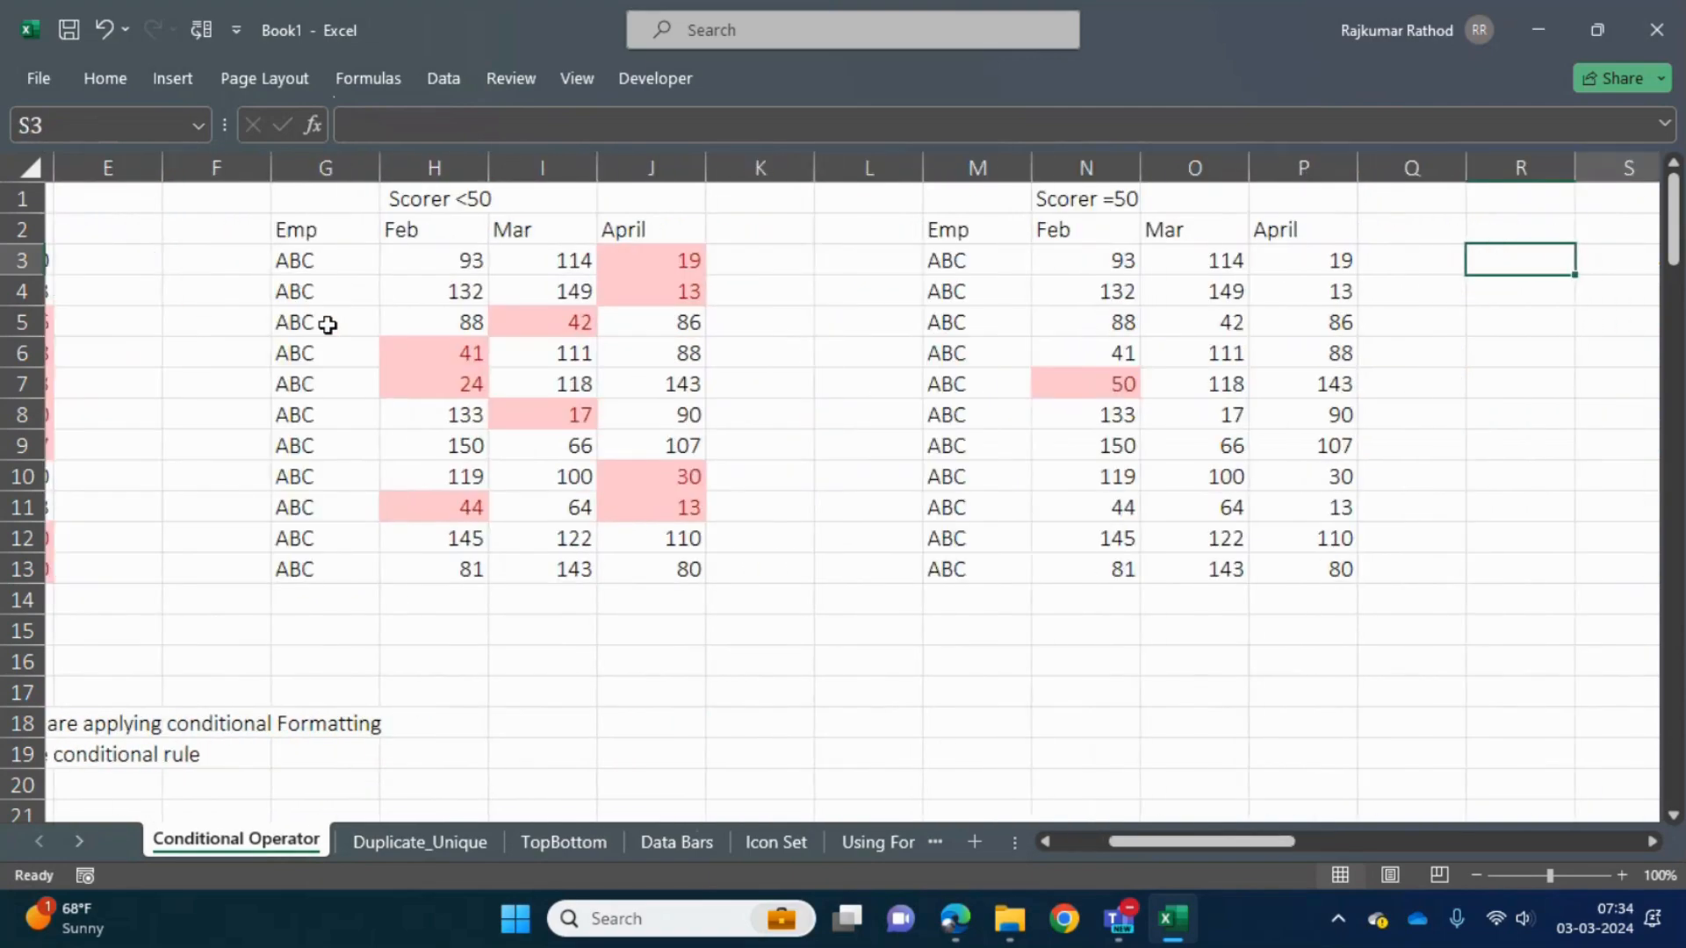
click(112, 81)
click(1082, 177)
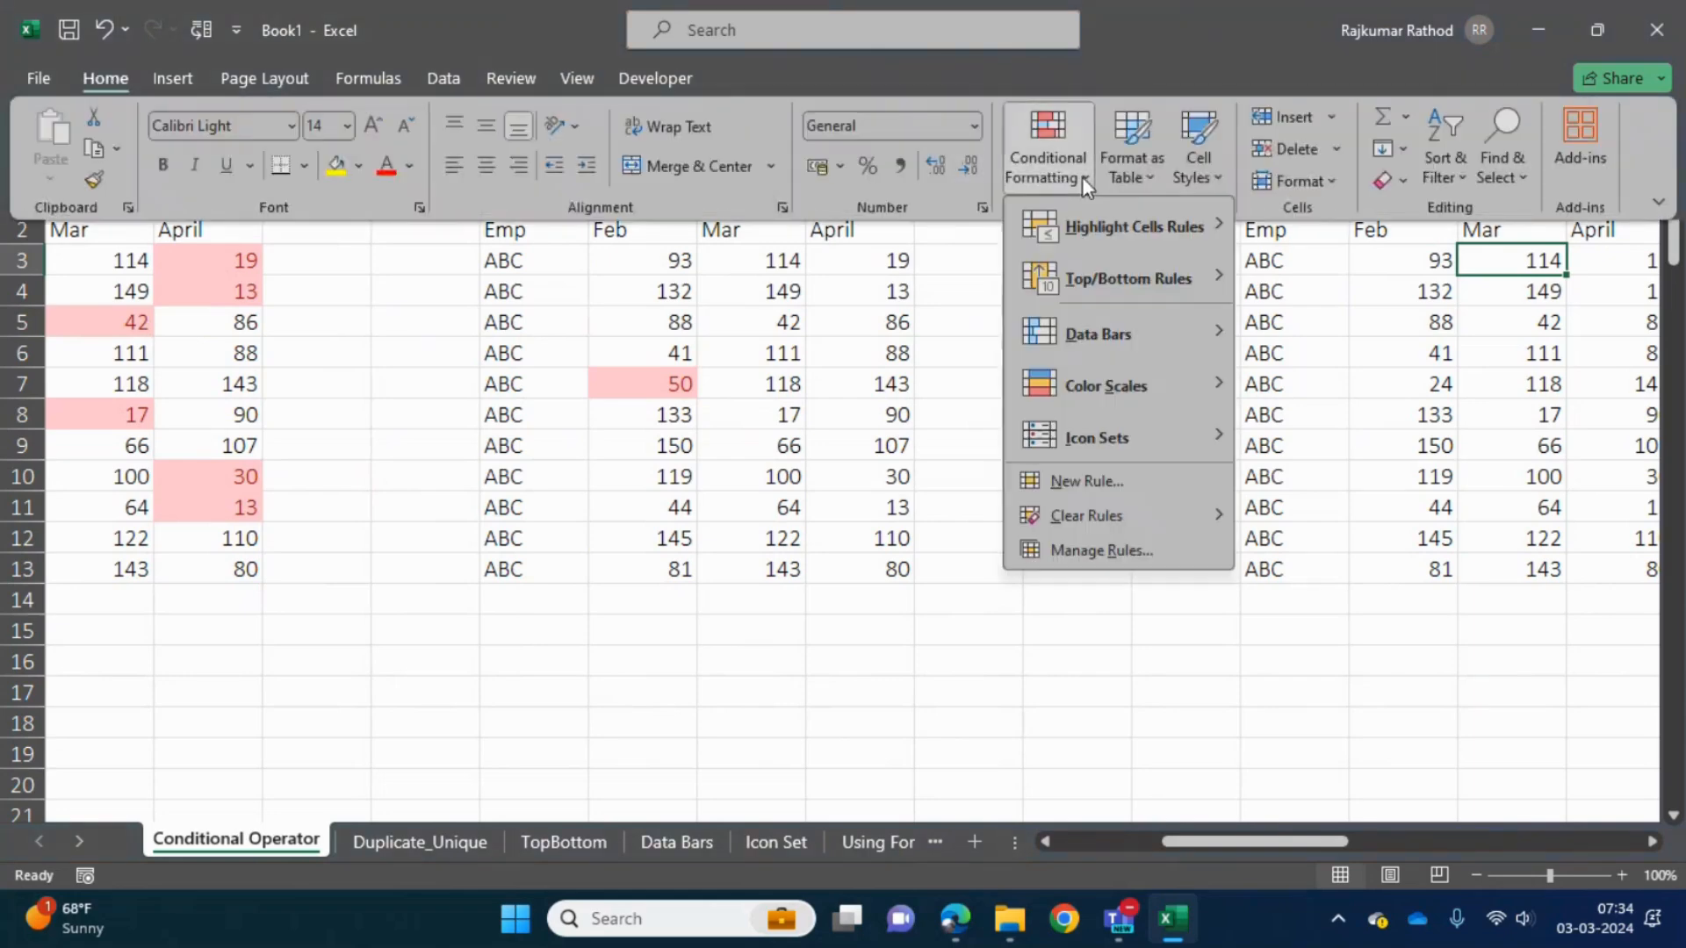
mouse_move(1138, 233)
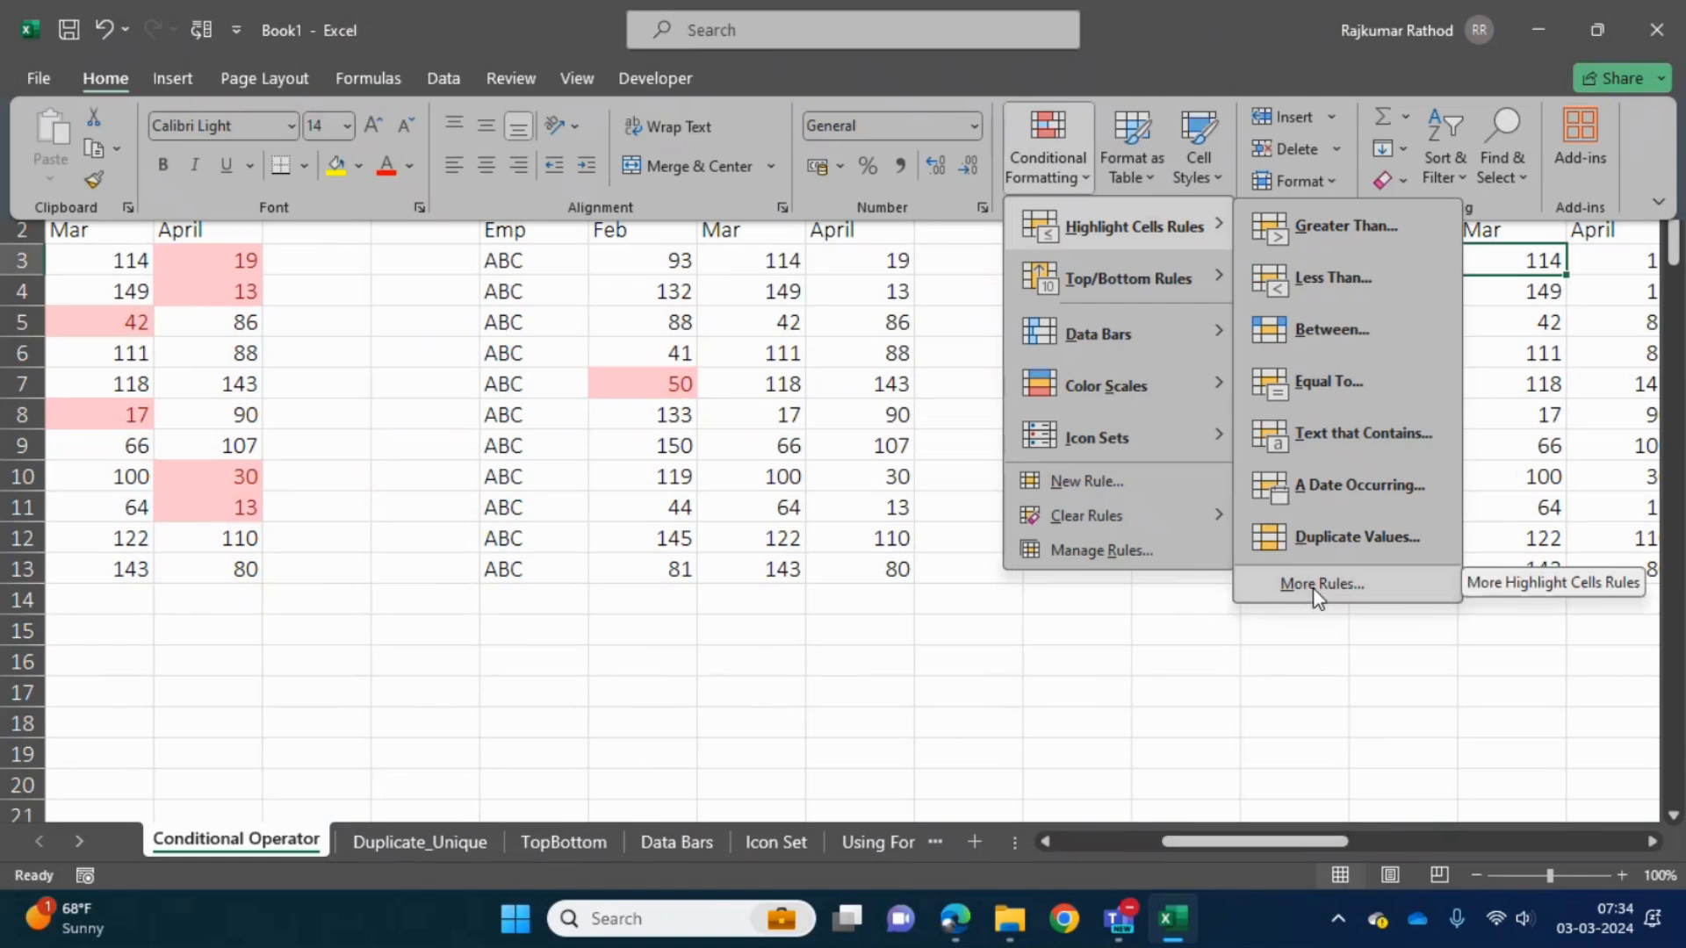
click(1317, 698)
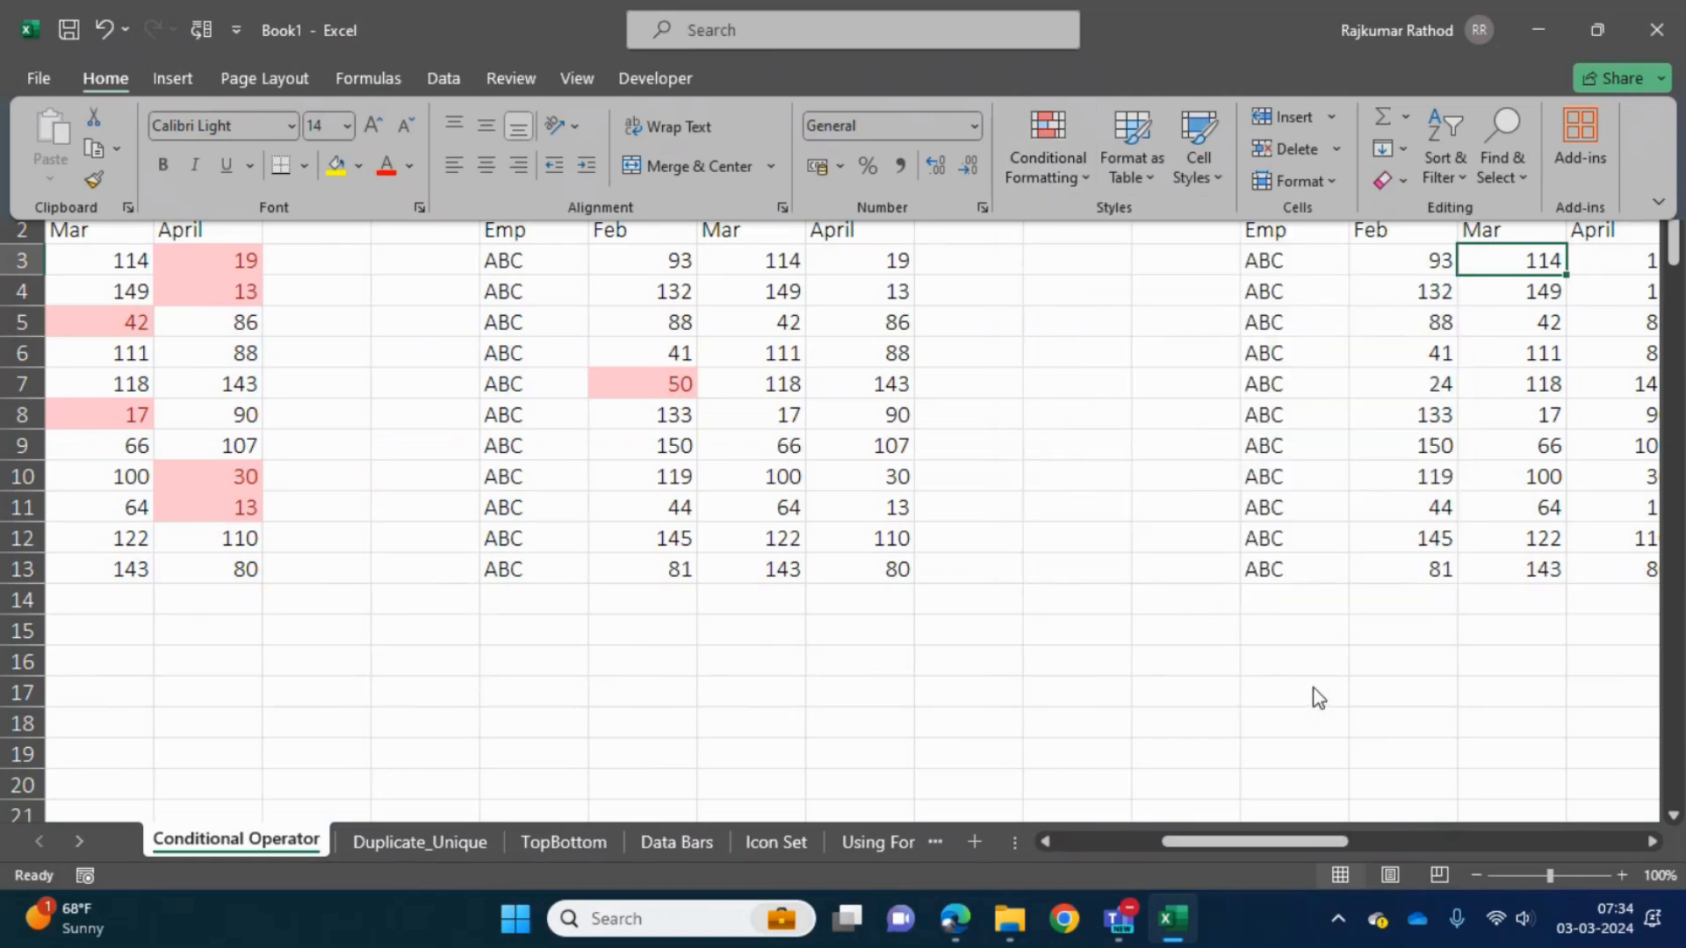
- Copy the whole employee score table in AL2:AO13 with its Feb, Mar and April columns
click(1394, 534)
click(1328, 483)
key(Up)
key(Up)
key(Up)
key(Up)
key(Up)
key(Up)
key(Up)
key(Up)
key(Up)
key(Down)
key(Down)
key(Right)
key(Right)
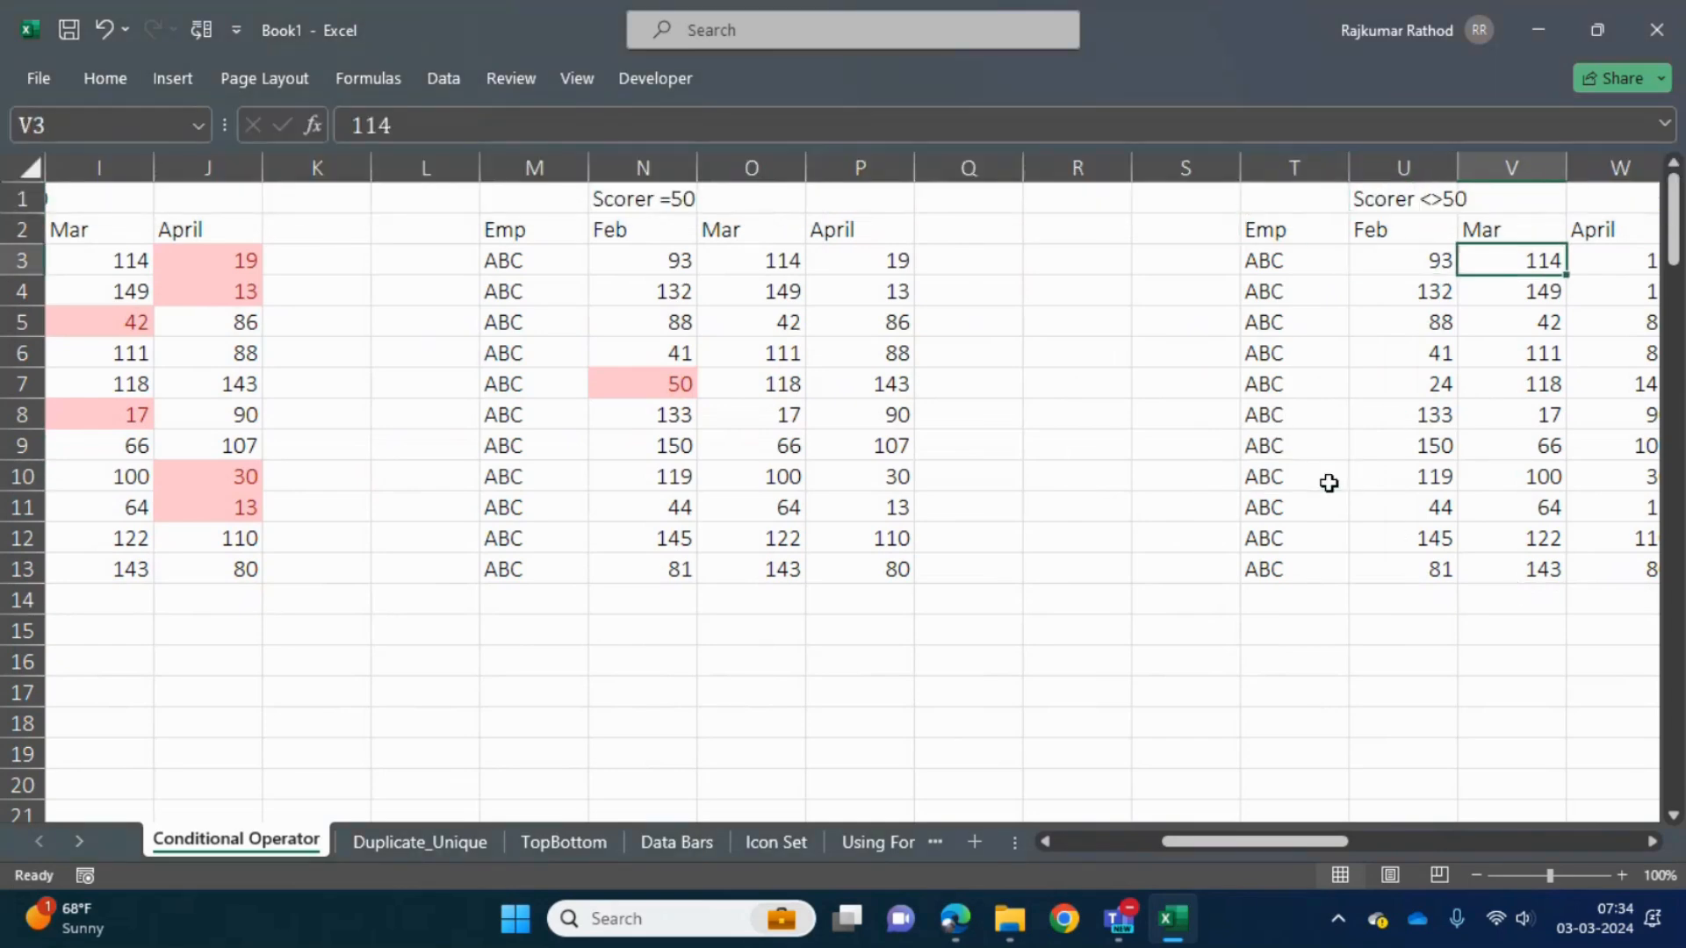
key(Right)
key(Right)
key(Right)
key(Right)
key(Right)
key(Right)
key(Right)
key(Right)
key(Right)
key(Right)
key(Right)
key(Right)
key(Right)
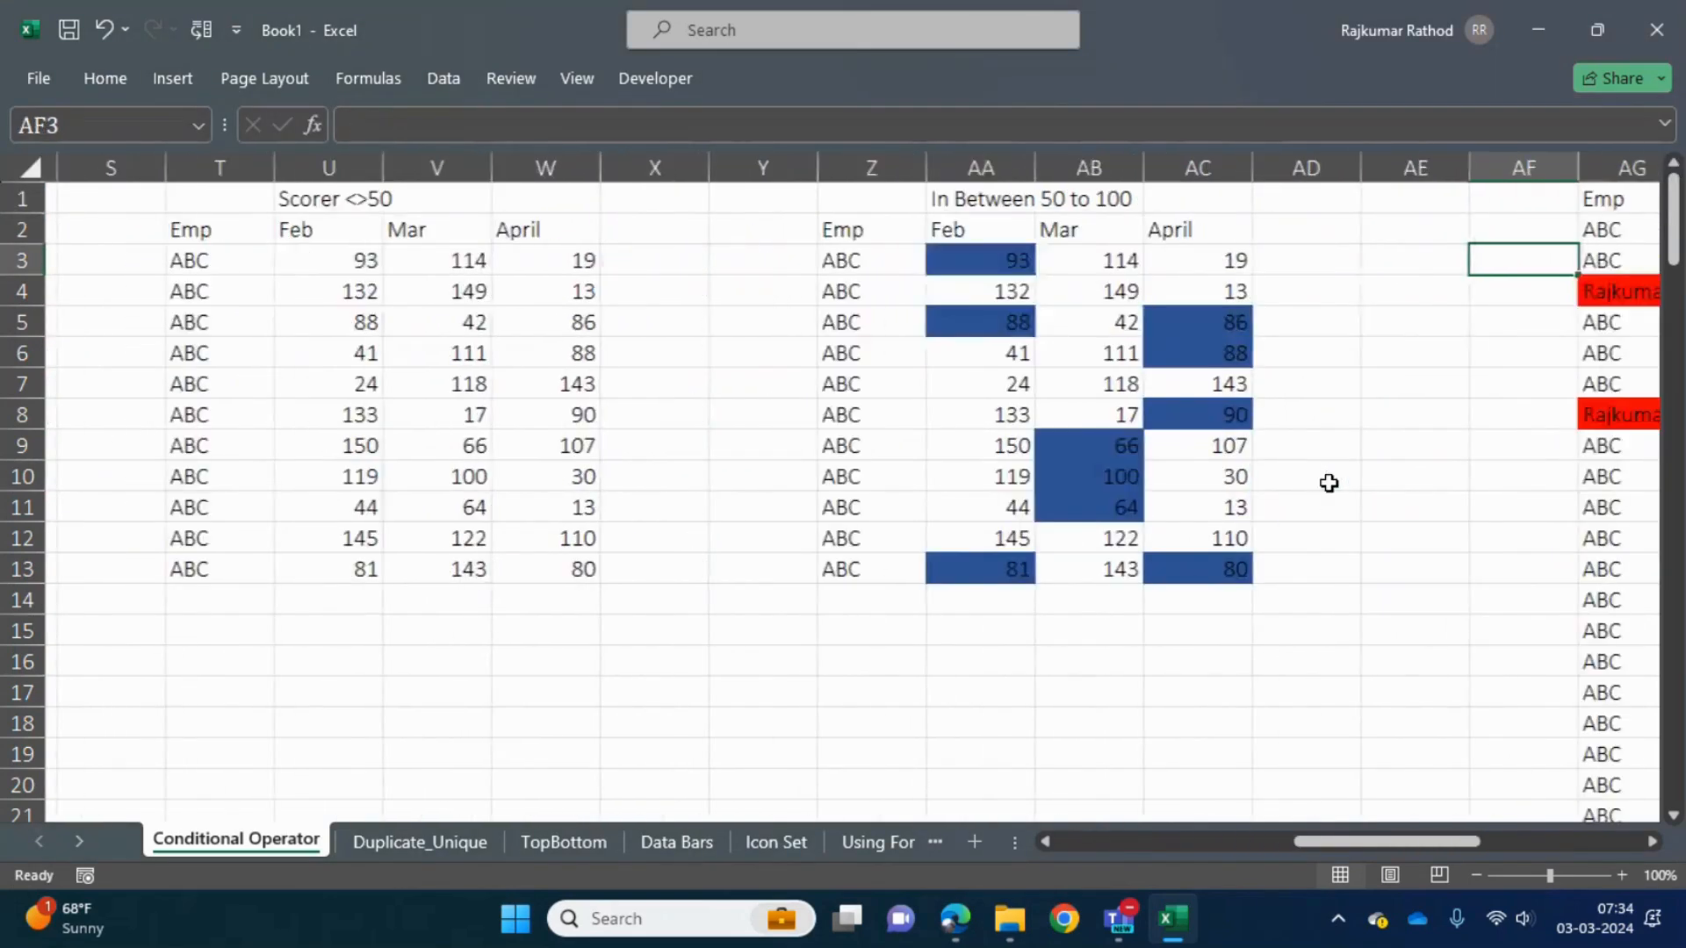
key(Right)
key(Right)
key(Right)
key(Right)
key(Right)
key(Right)
key(Right)
key(Right)
key(Right)
key(Right)
key(Right)
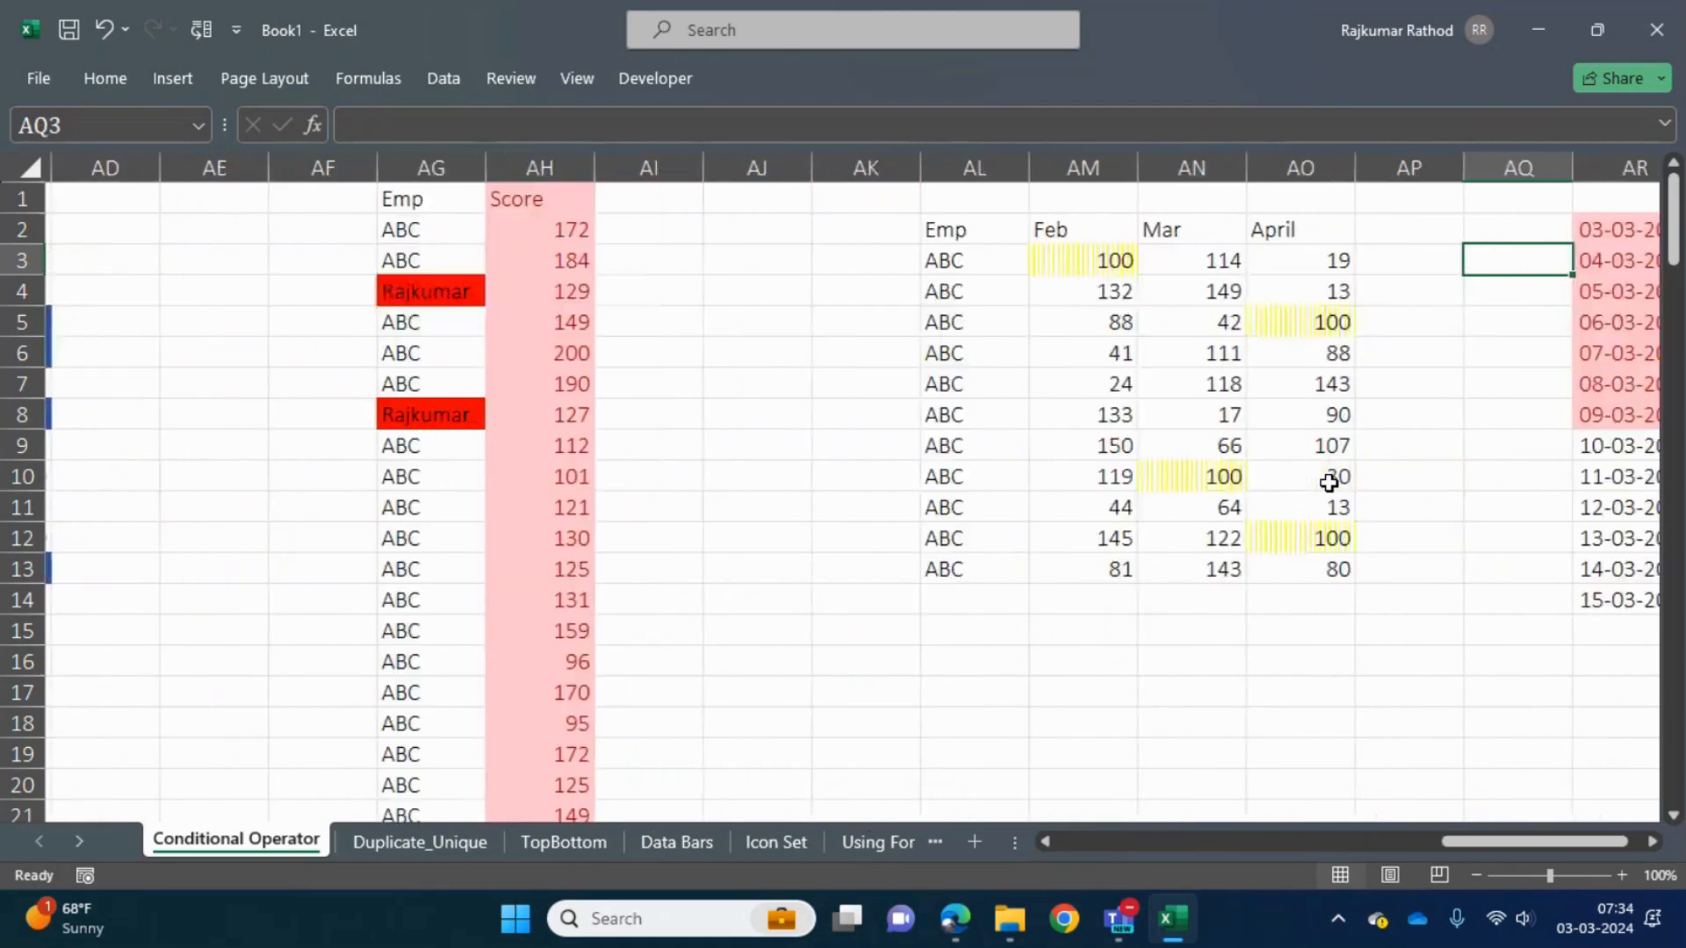
key(Left)
key(Left)
key(Left)
key(Left)
key(Left)
key(Left)
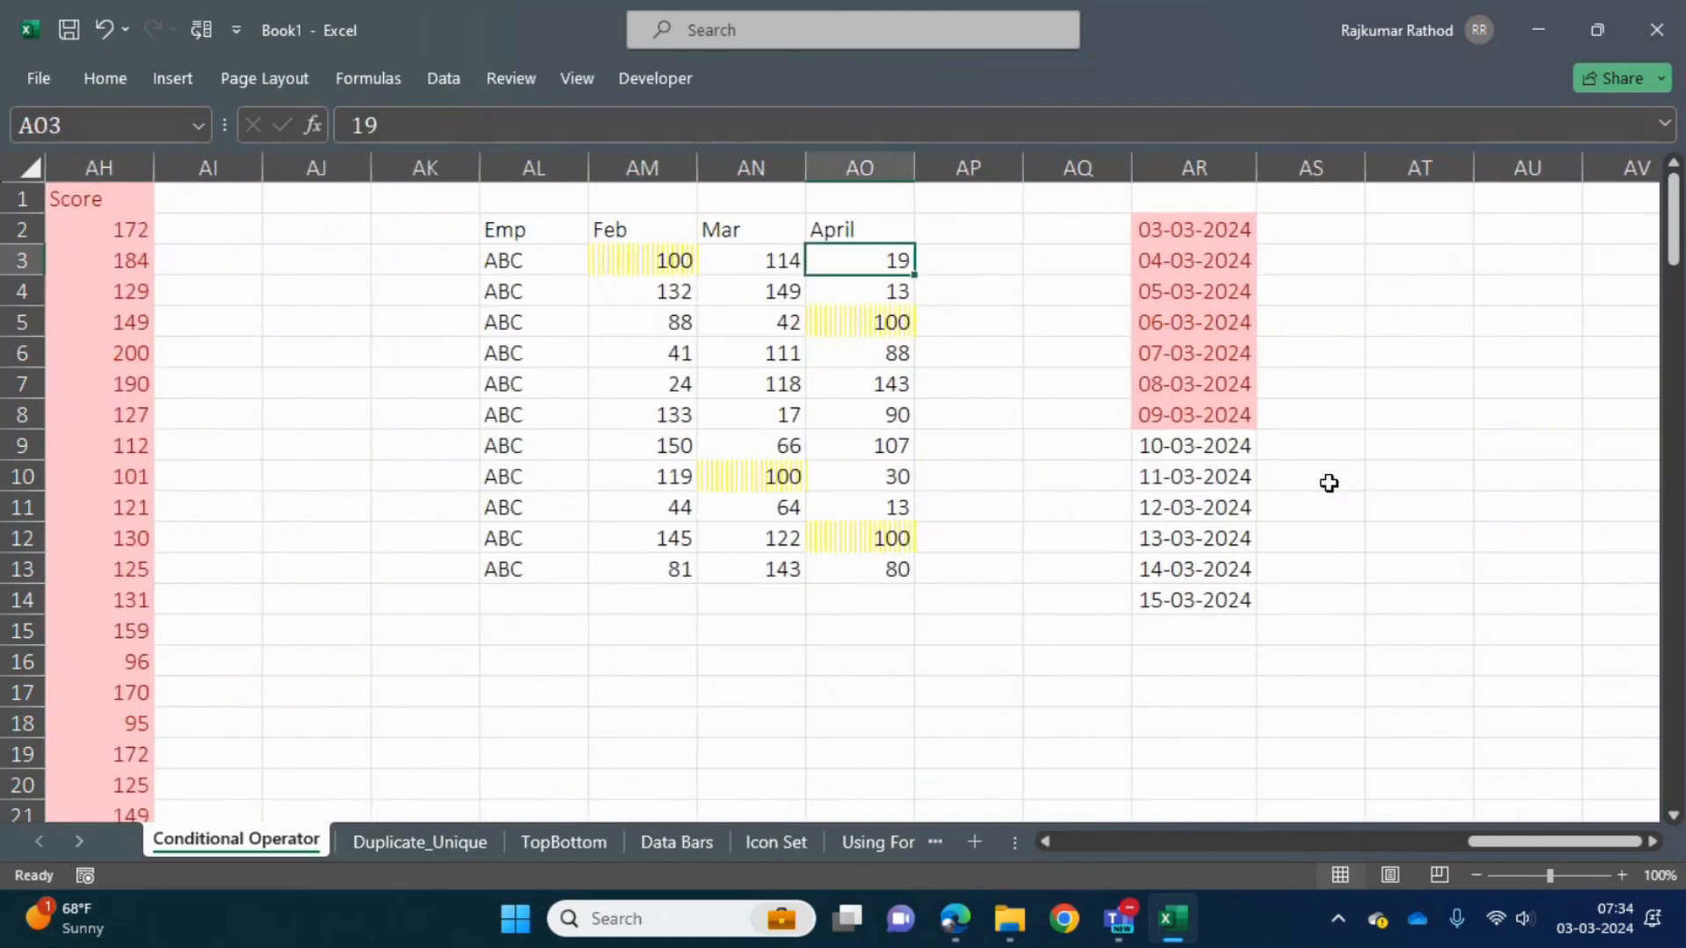
key(Up)
key(Left)
key(Left)
key(ctrl+a)
key(ctrl+c)
- Paste the copied table as values only, starting at cell AU2 beyond the date column
key(Right)
key(Right)
key(Right)
key(Right)
key(Right)
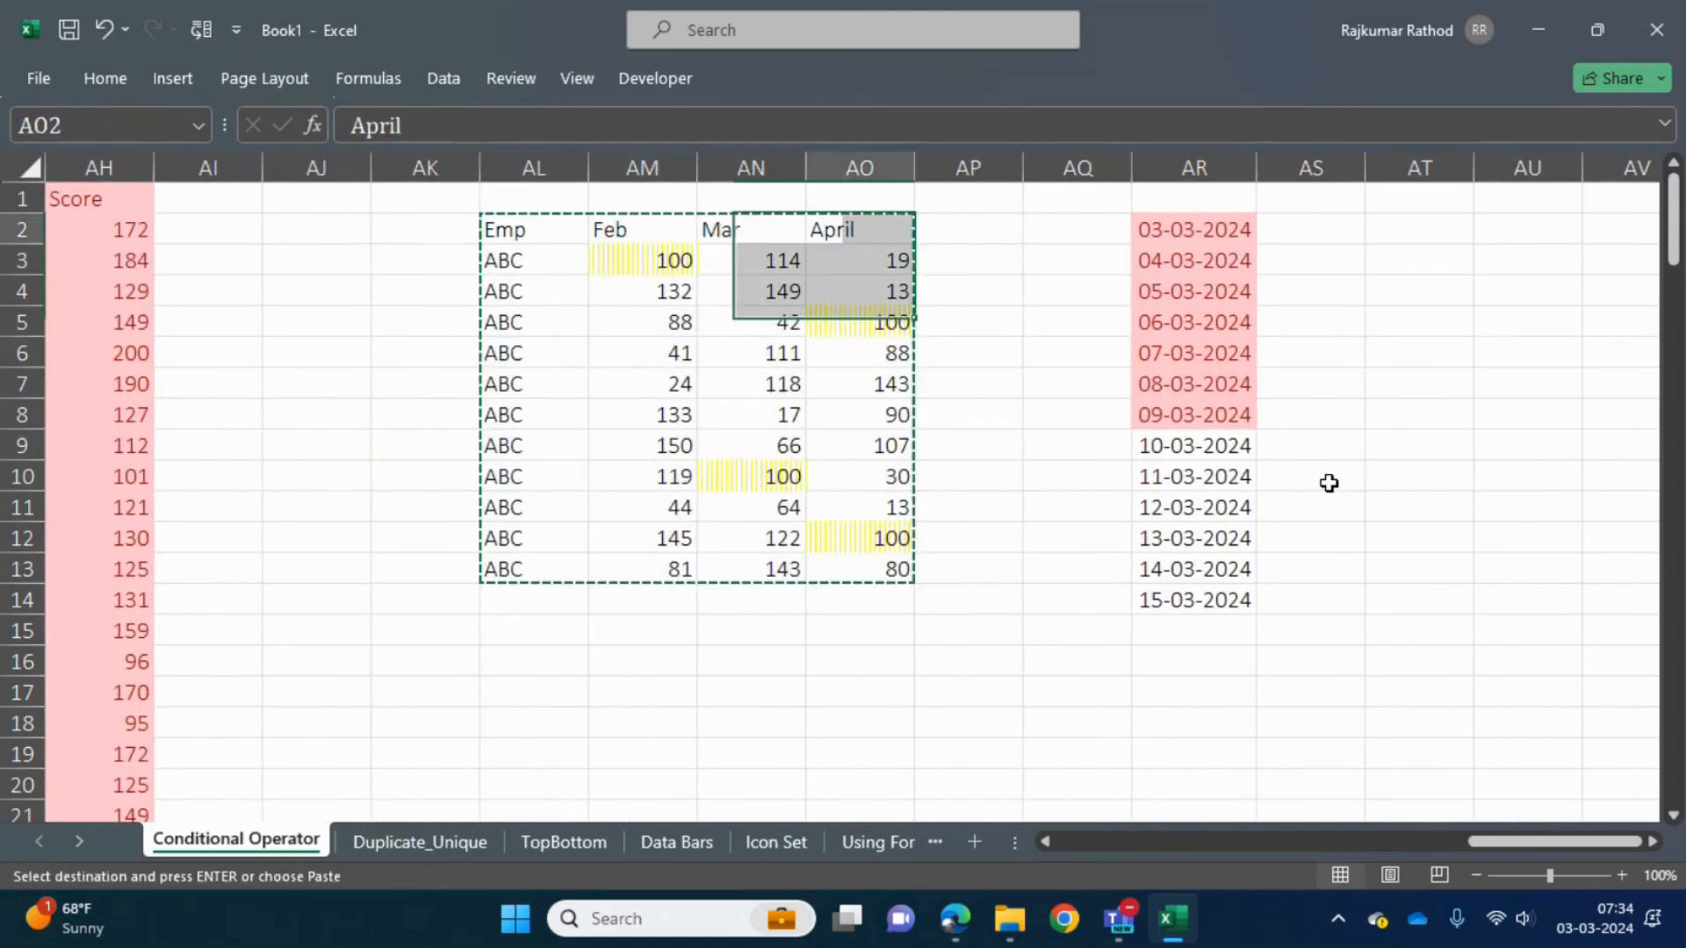
key(Right)
key(Right)
key(Right)
key(Right)
key(ctrl+alt+v)
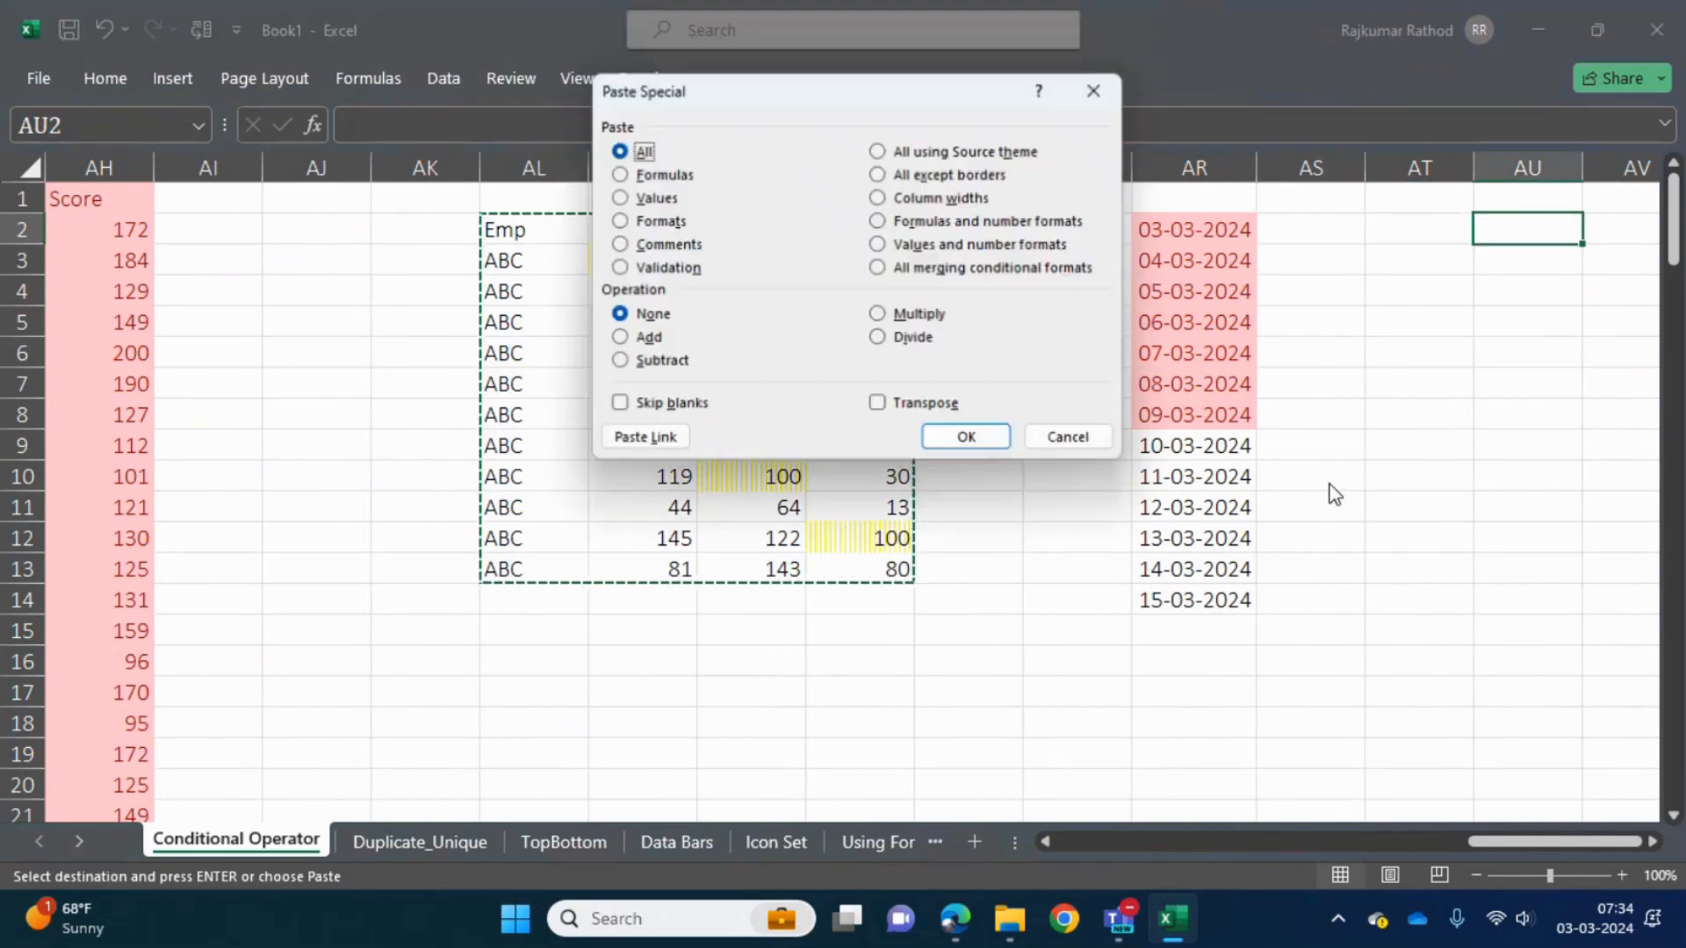
key(v)
key(Return)
- Title the pasted score table "Score >= 50" in cell AU1 above its header row
key(Right)
key(Right)
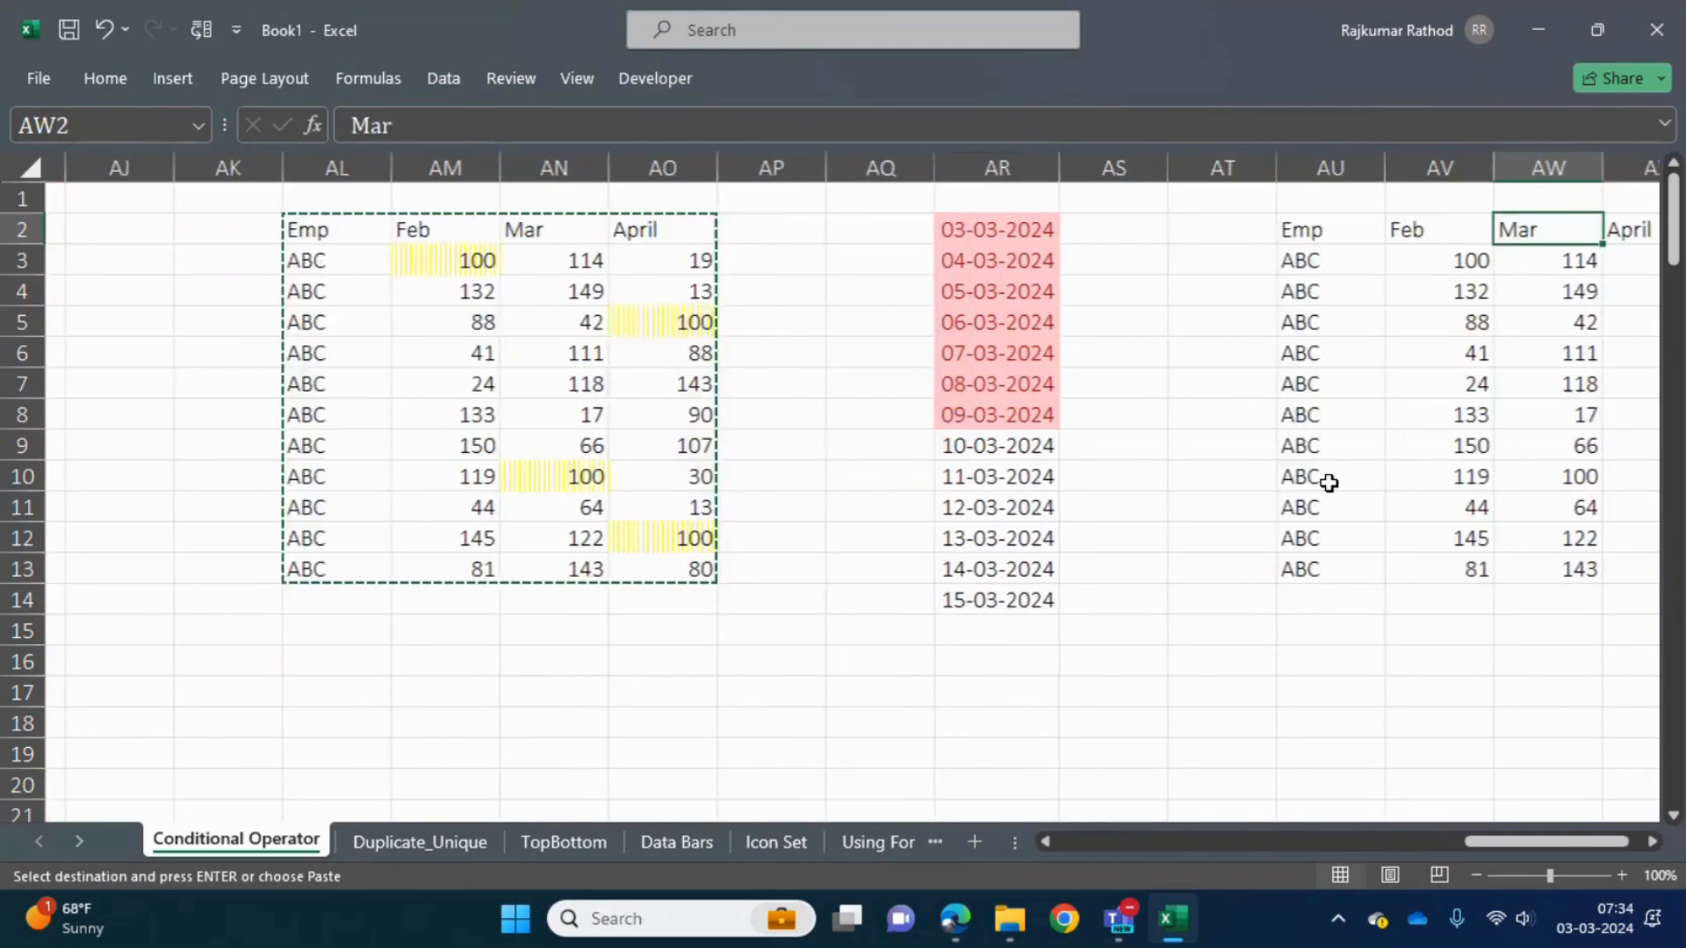
key(Right)
key(Right)
key(Down)
key(Left)
key(Left)
key(Left)
key(Up)
key(Left)
key(Up)
key(shift+Right)
key(shift+Right)
key(shift+Right)
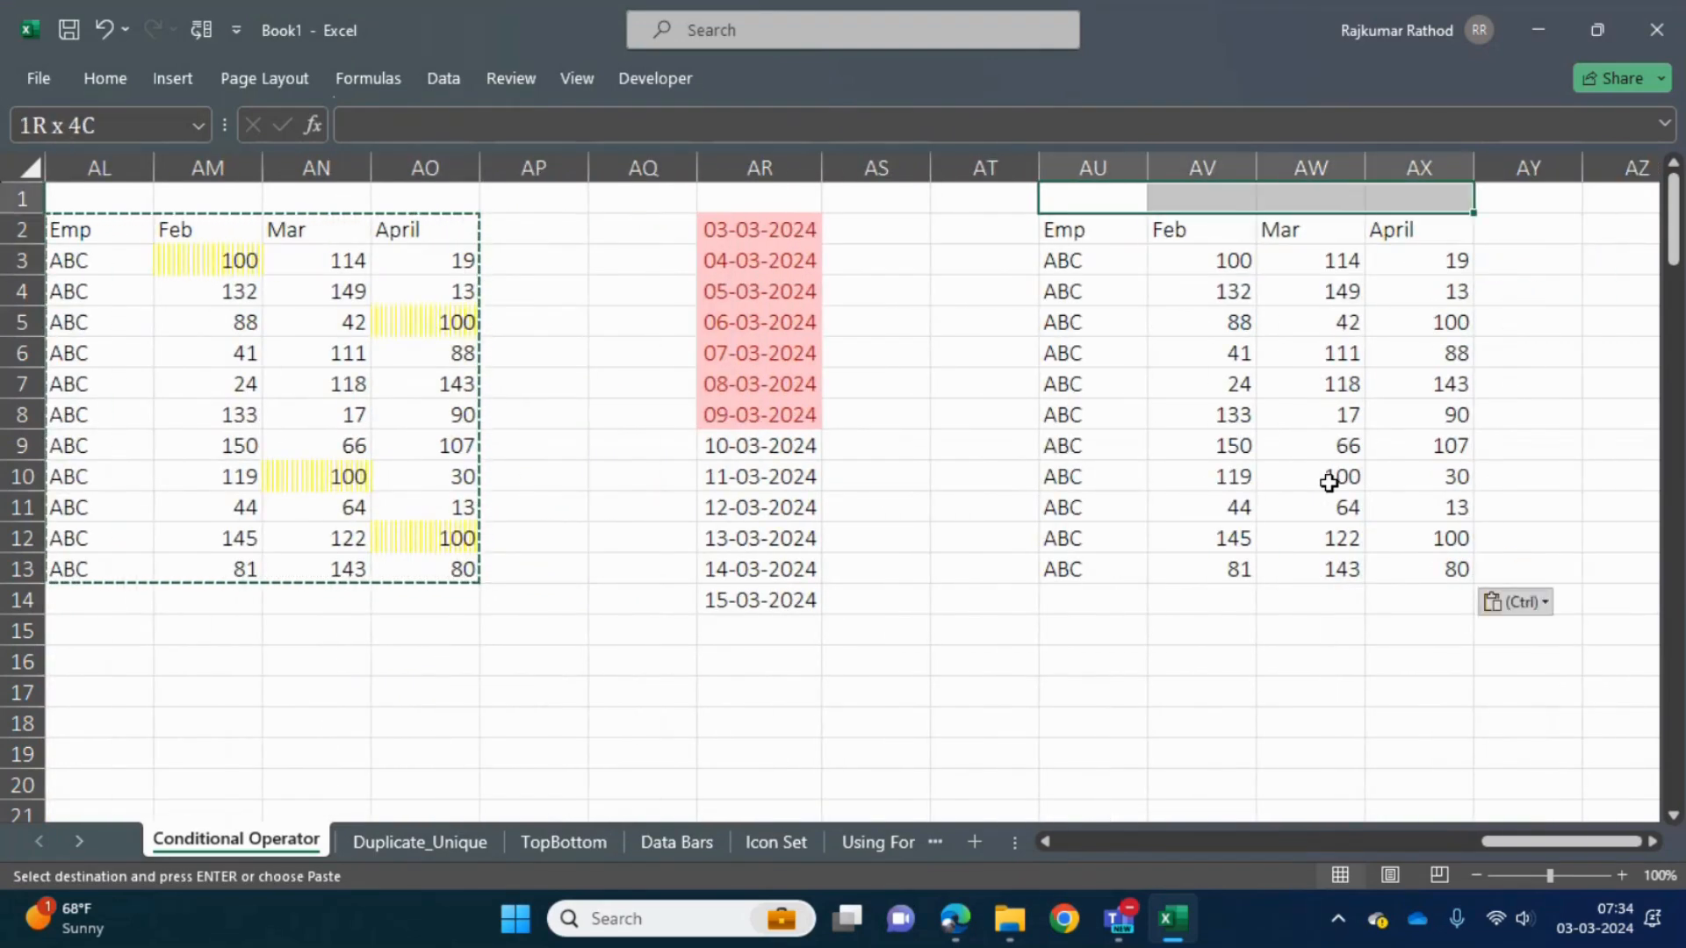
text(Score >= 50)
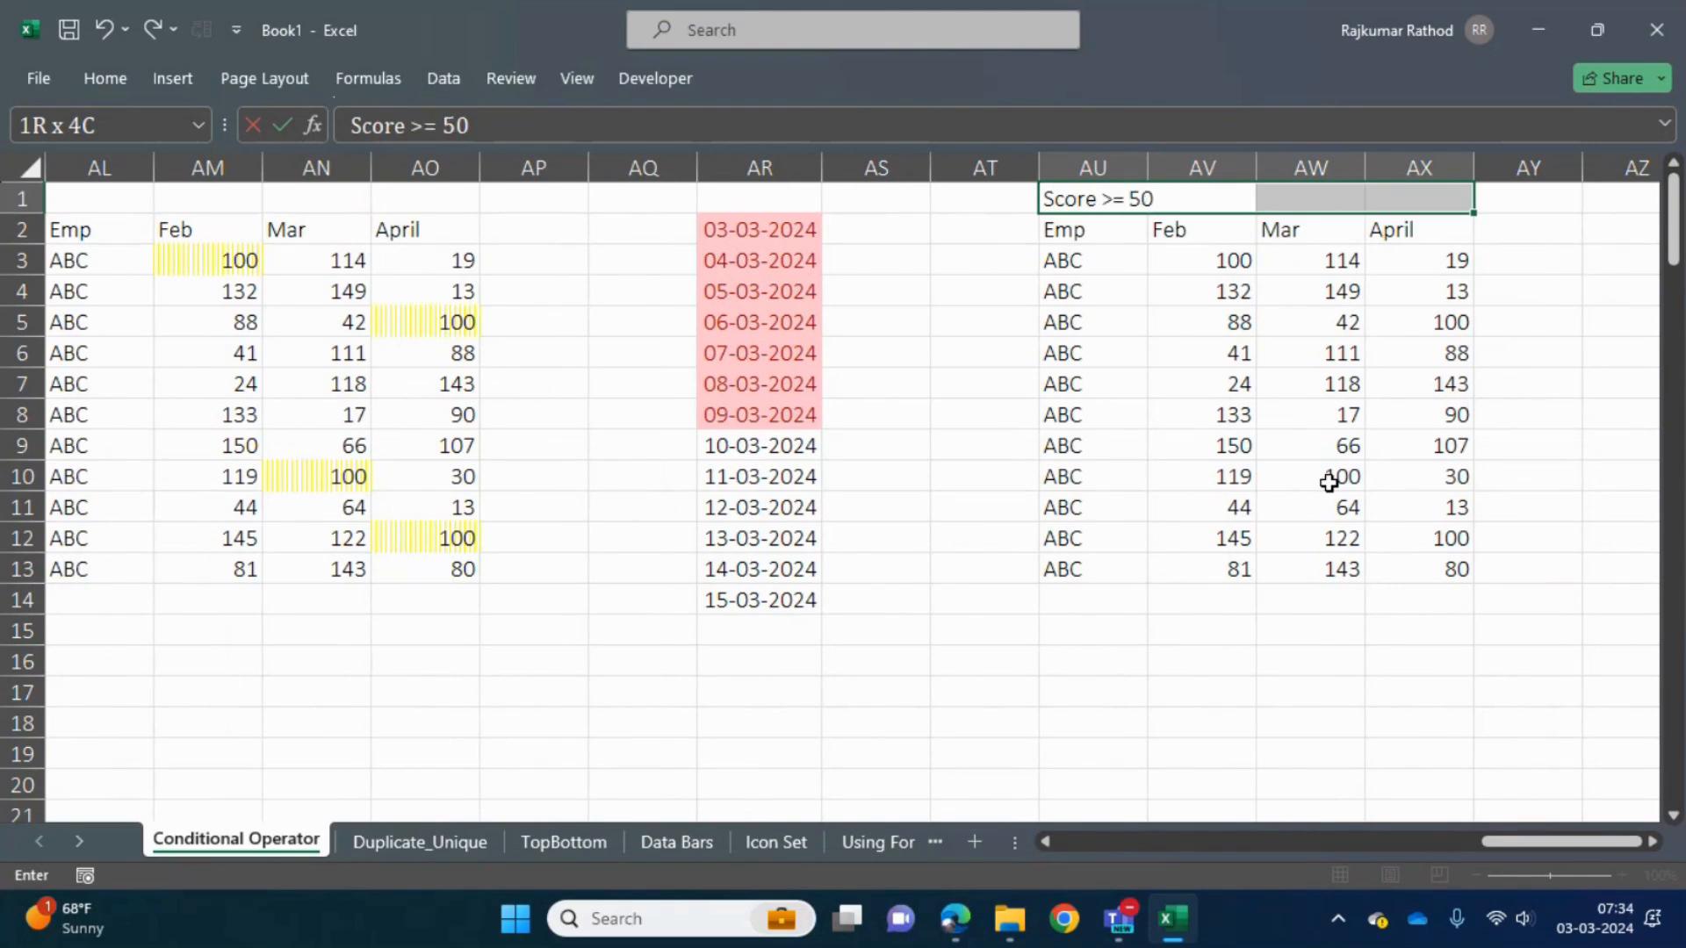
key(Return)
- Set the scores in cells AV4, AW4, AV7 and AX8 of the Score >= 50 table to 50
key(Down)
key(Down)
key(Down)
text(50)
key(Tab)
text(50)
key(Return)
key(Return)
key(Return)
text(50)
key(Return)
key(Right)
key(Right)
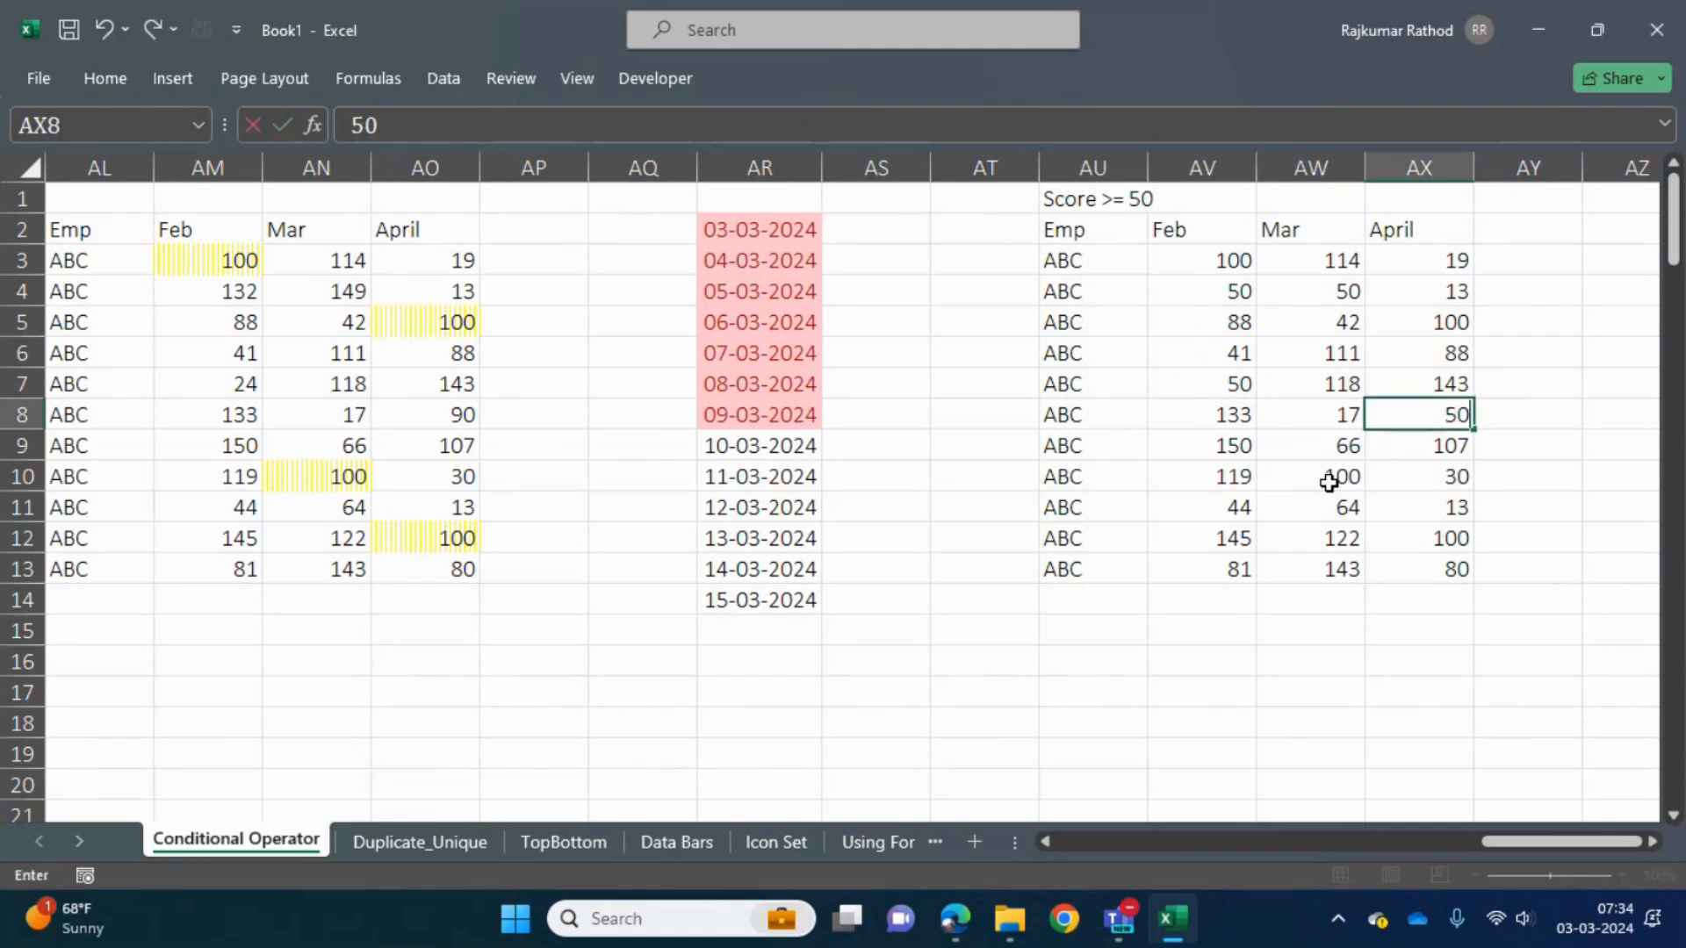
text(50)
key(Return)
- Try a More Rules condition of cell value greater than or equal to 50 on scores AV3:AX13 without setting a format
key(ctrl+Up)
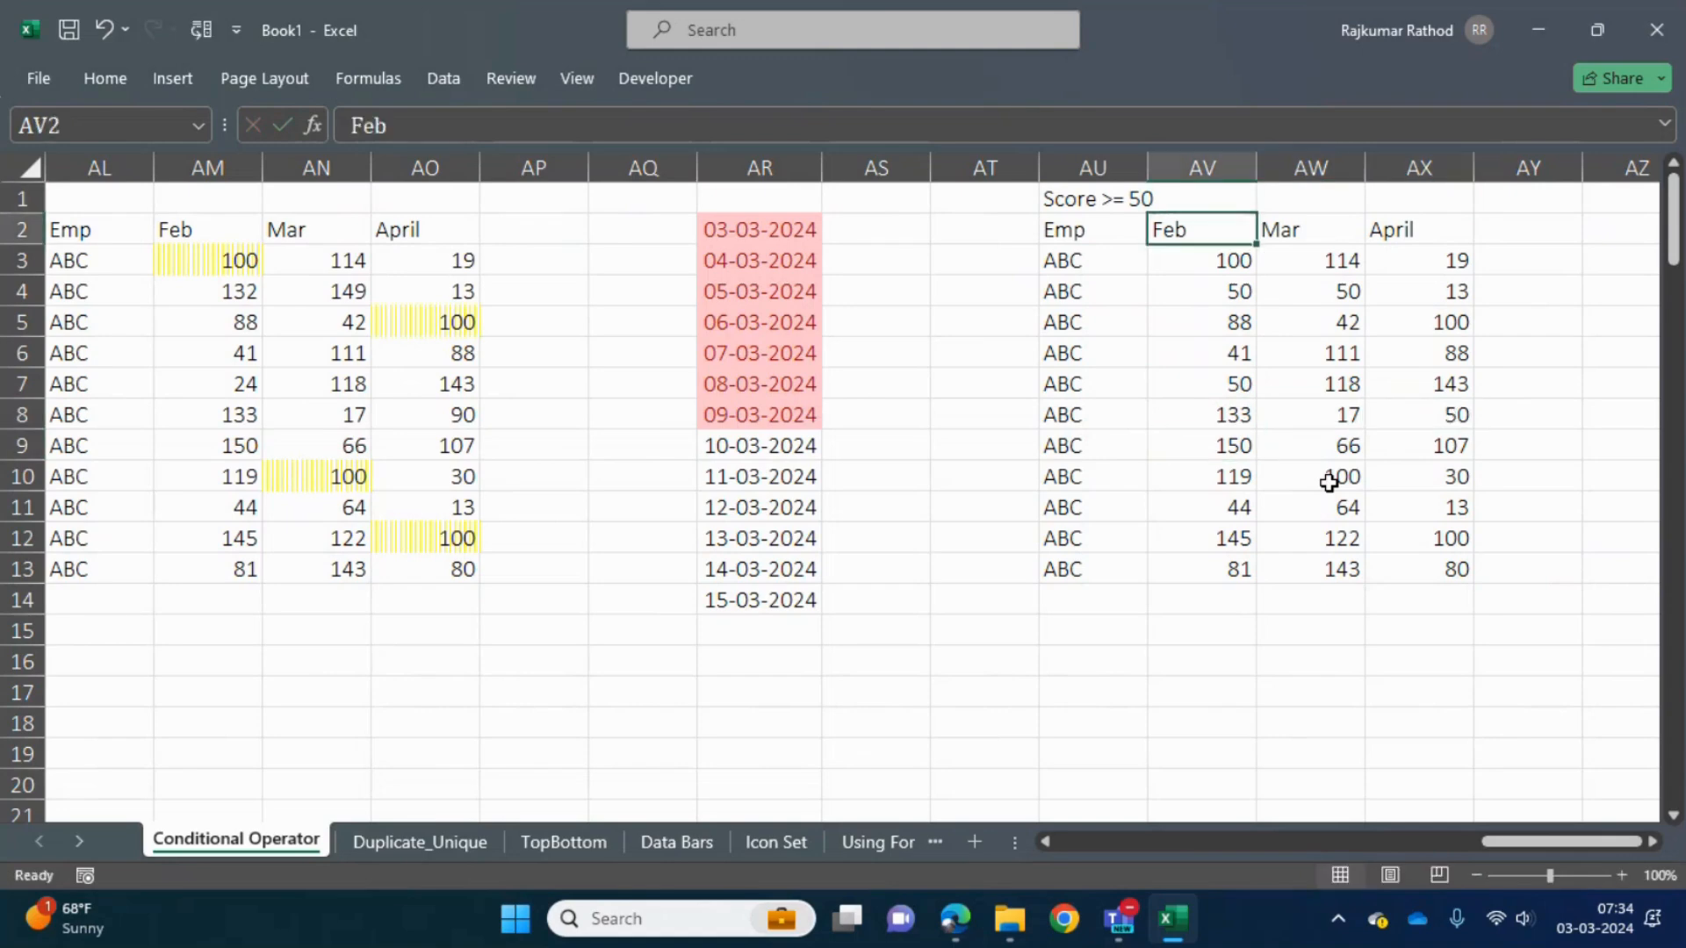
key(Down)
key(ctrl+shift+Right)
key(ctrl+shift+Down)
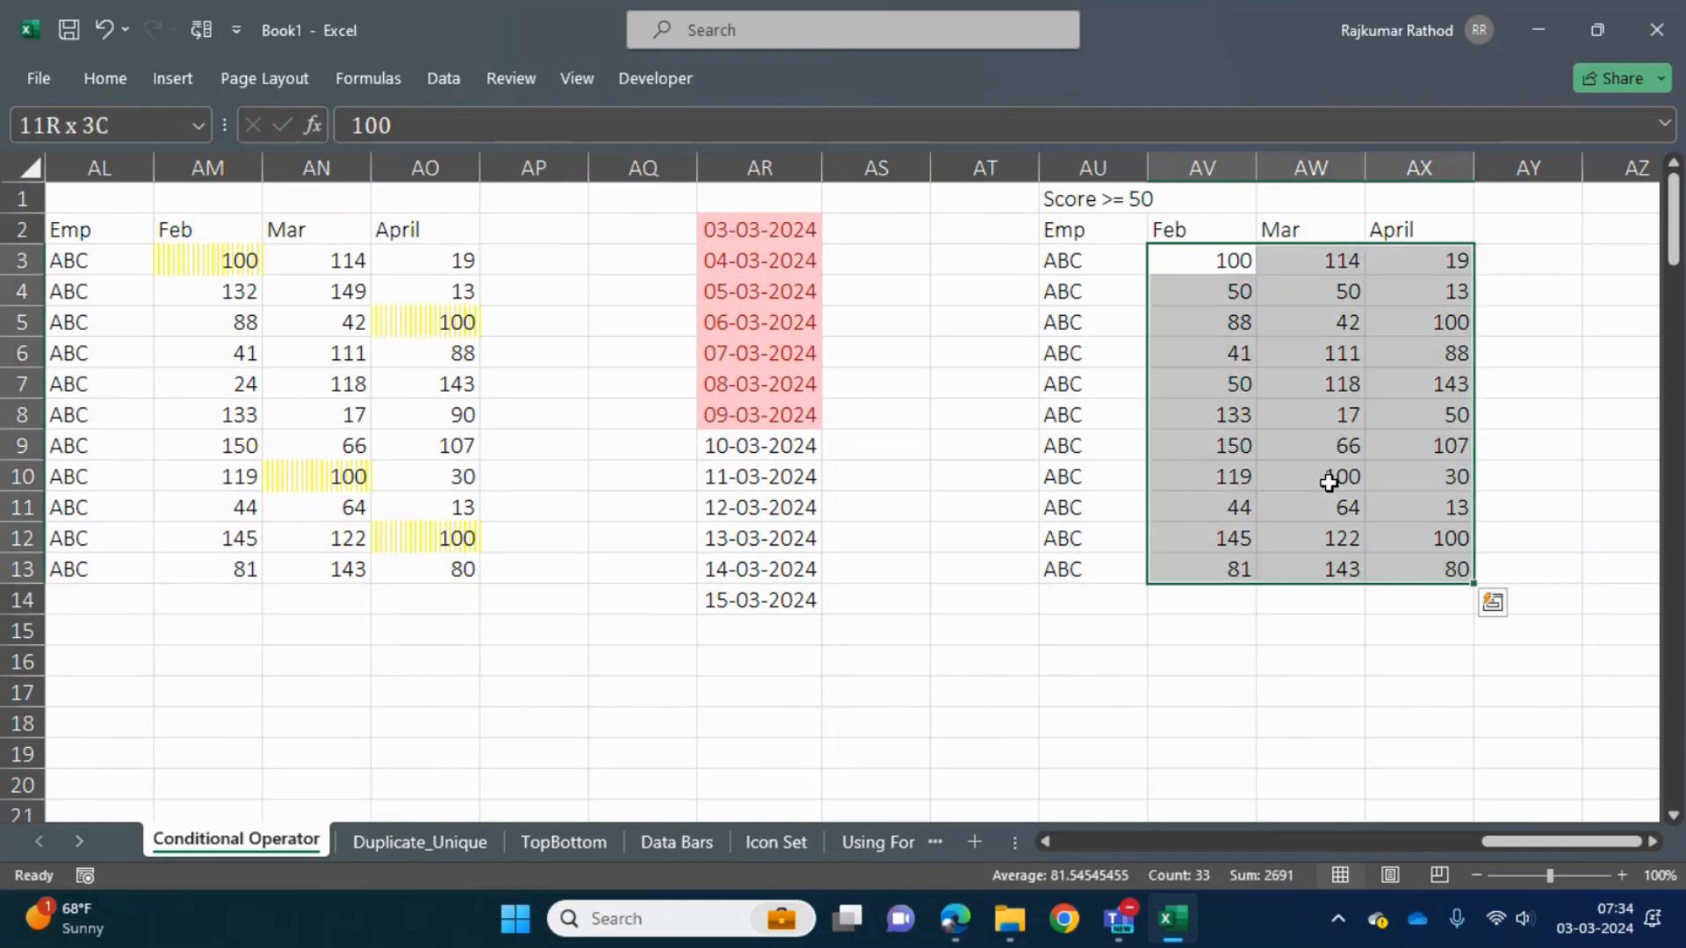
click(107, 80)
click(1061, 175)
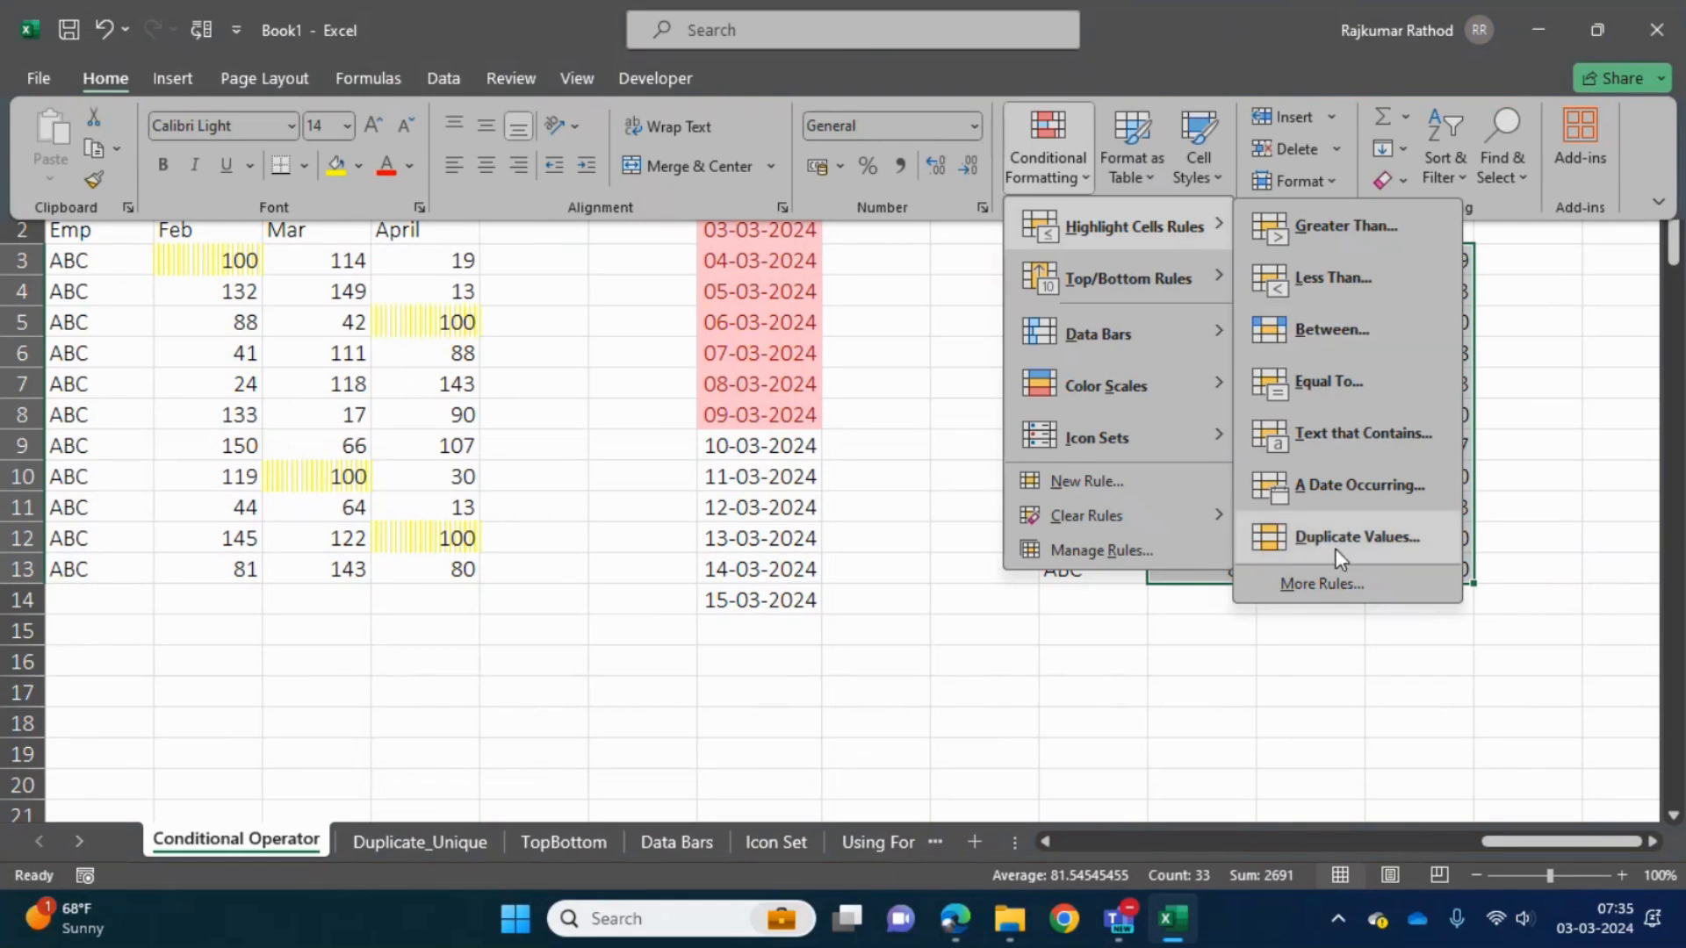
click(1335, 581)
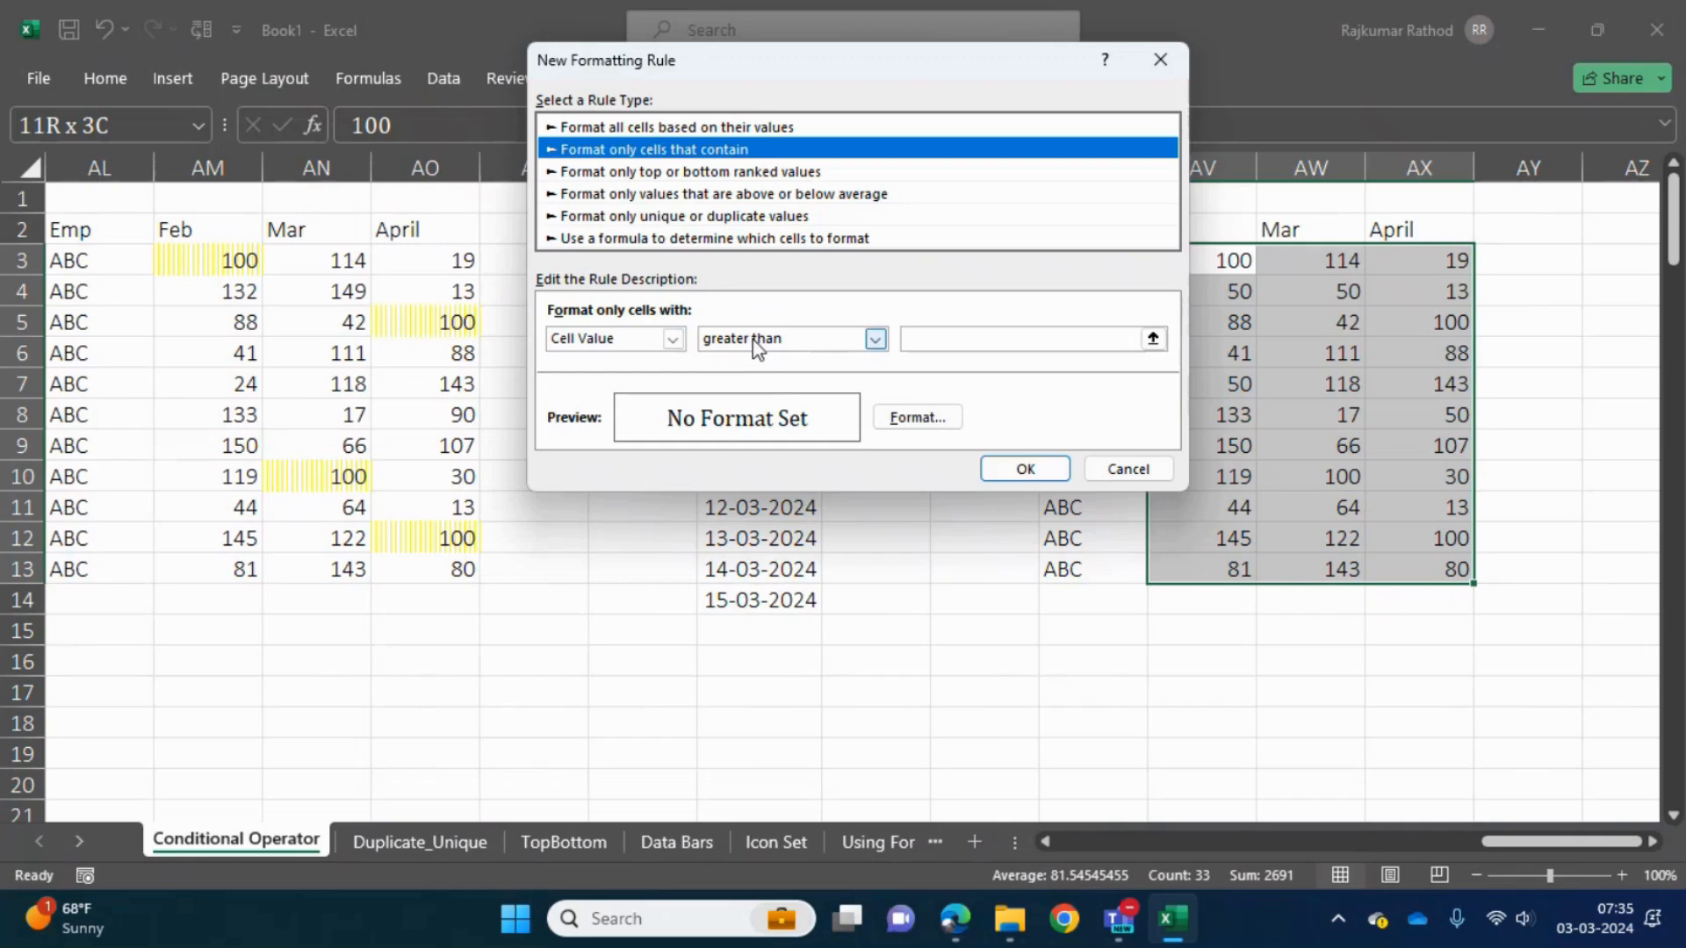
click(875, 340)
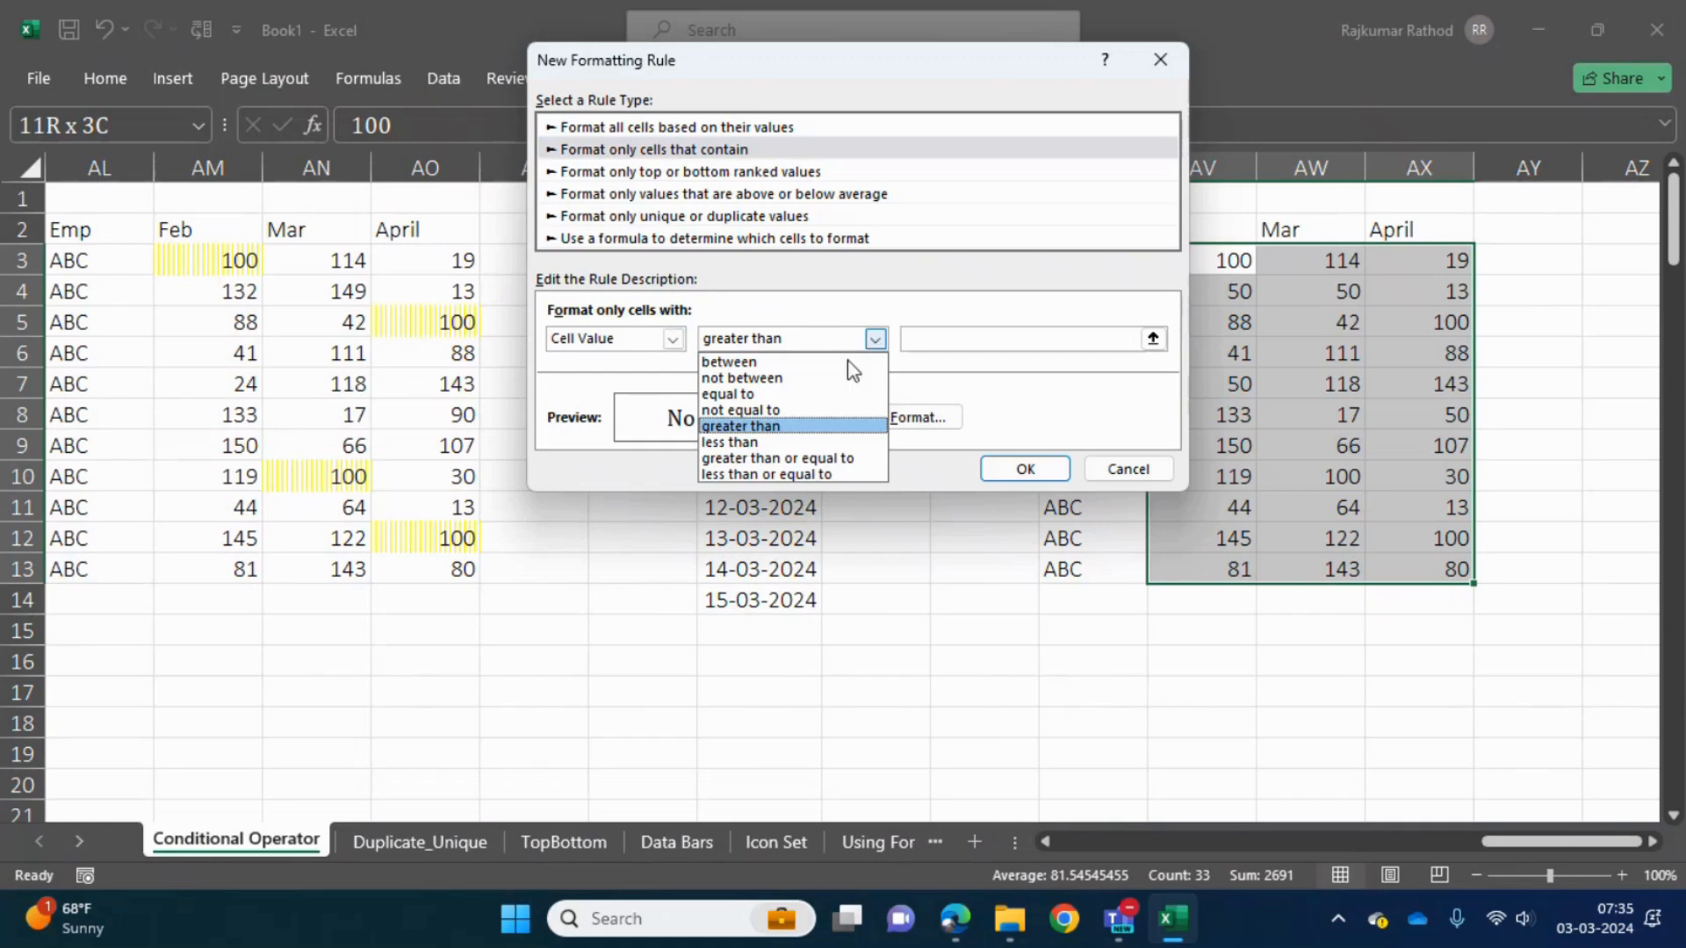
click(777, 458)
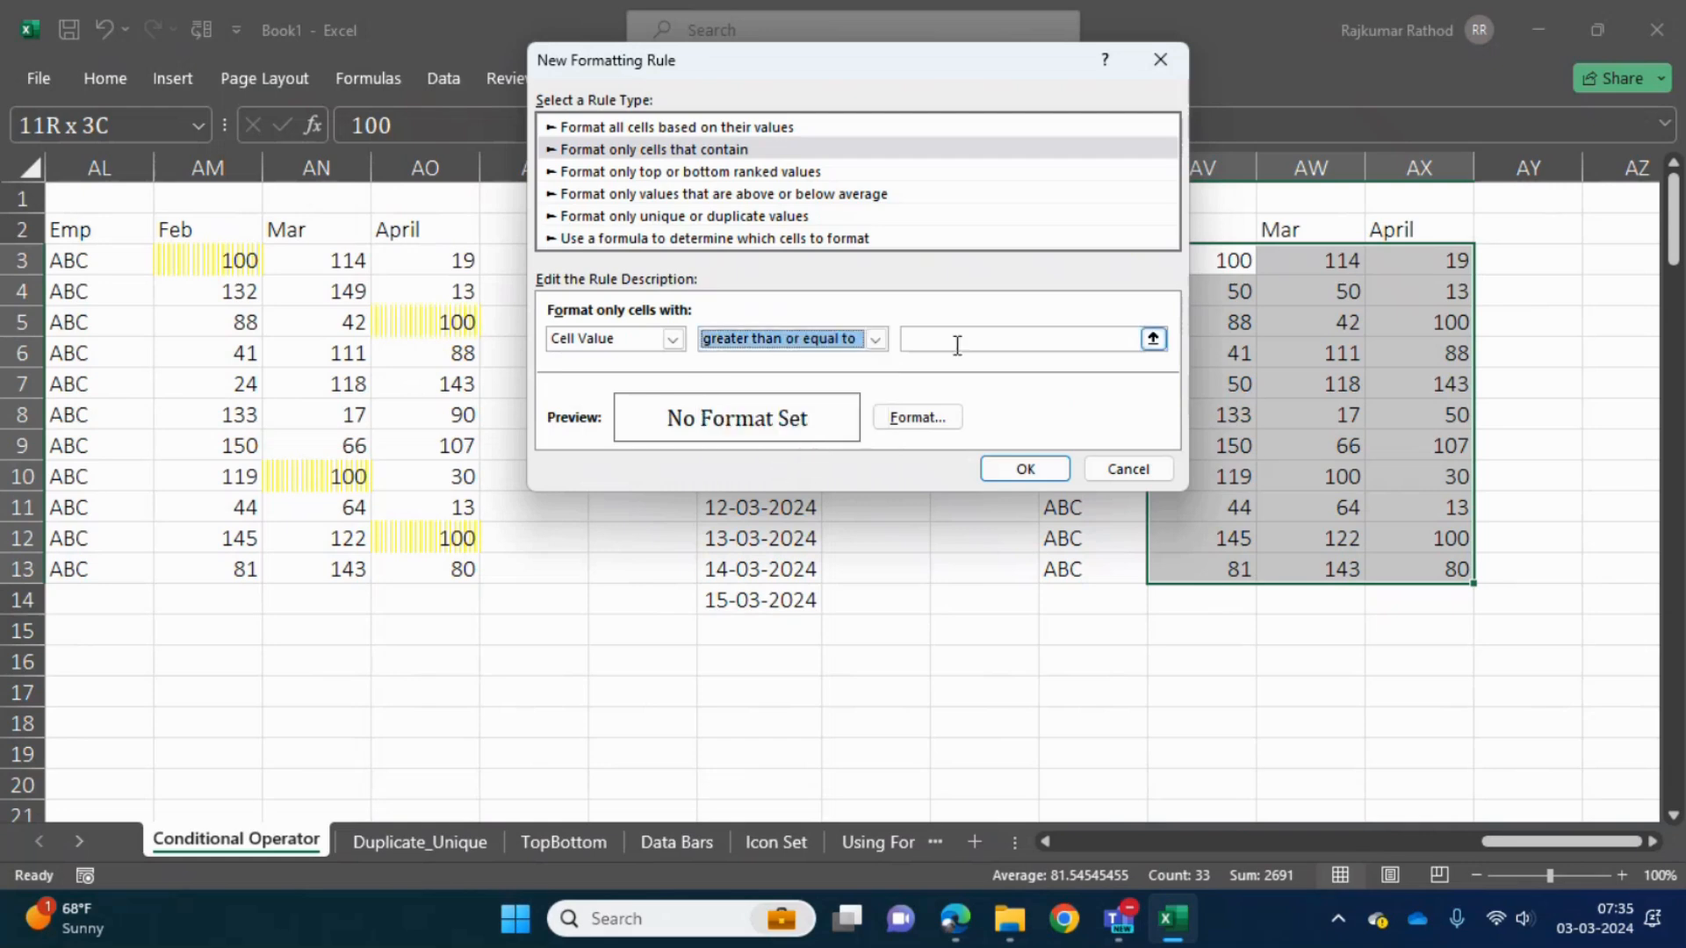
click(989, 338)
text(50)
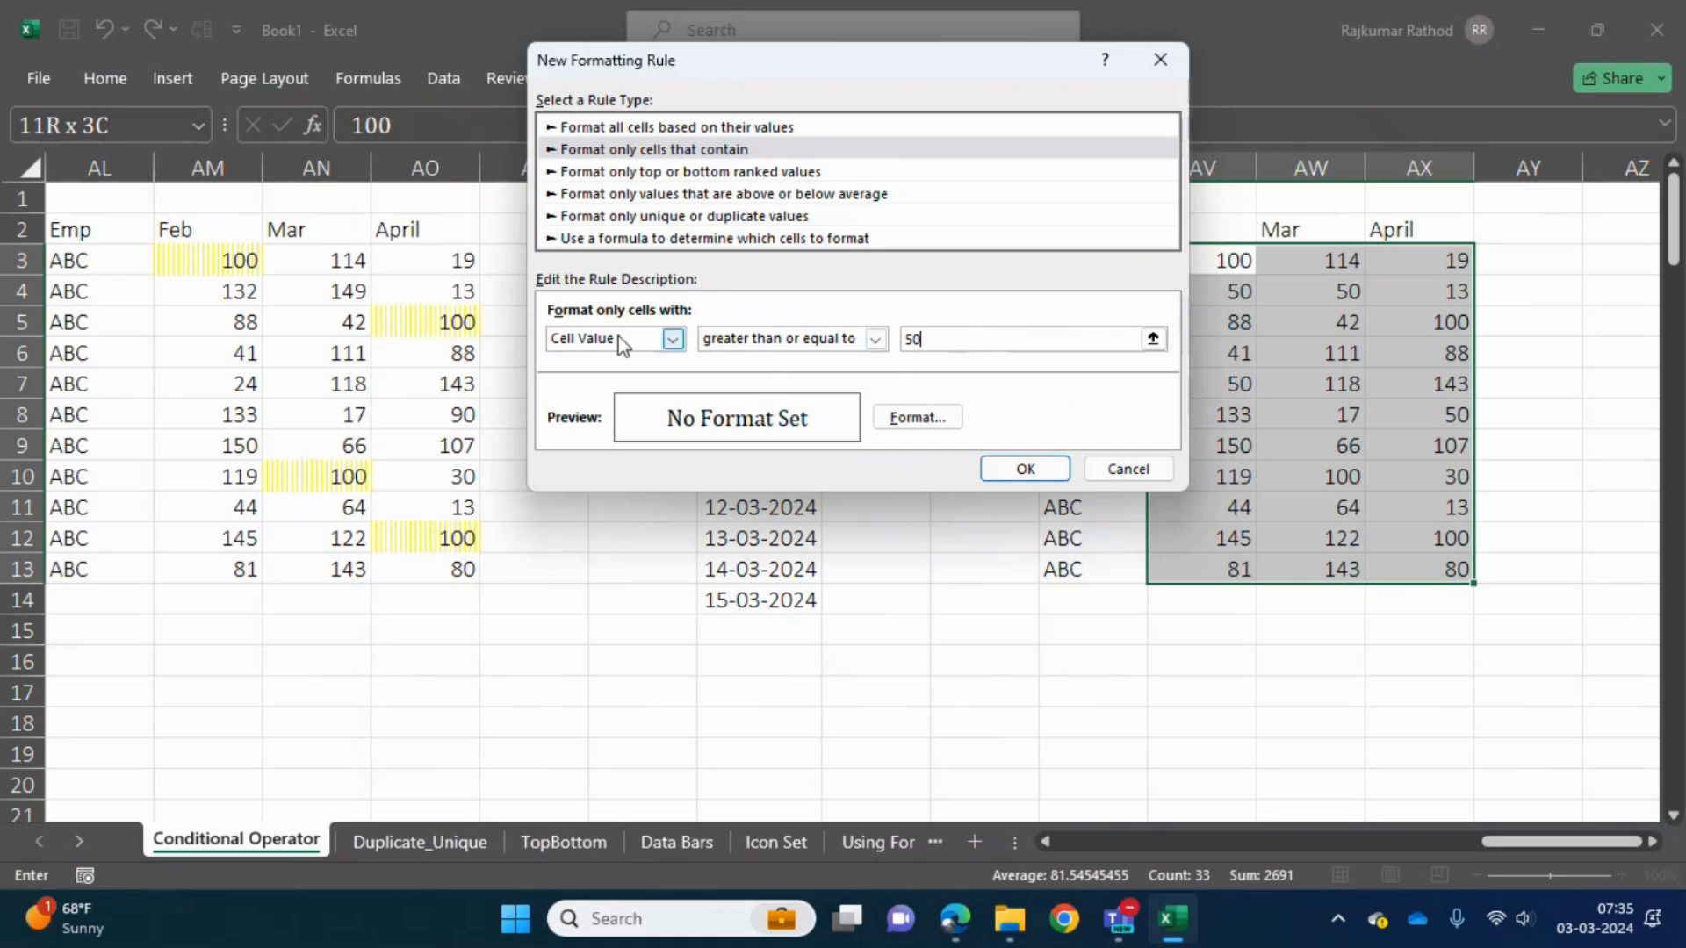
click(1025, 469)
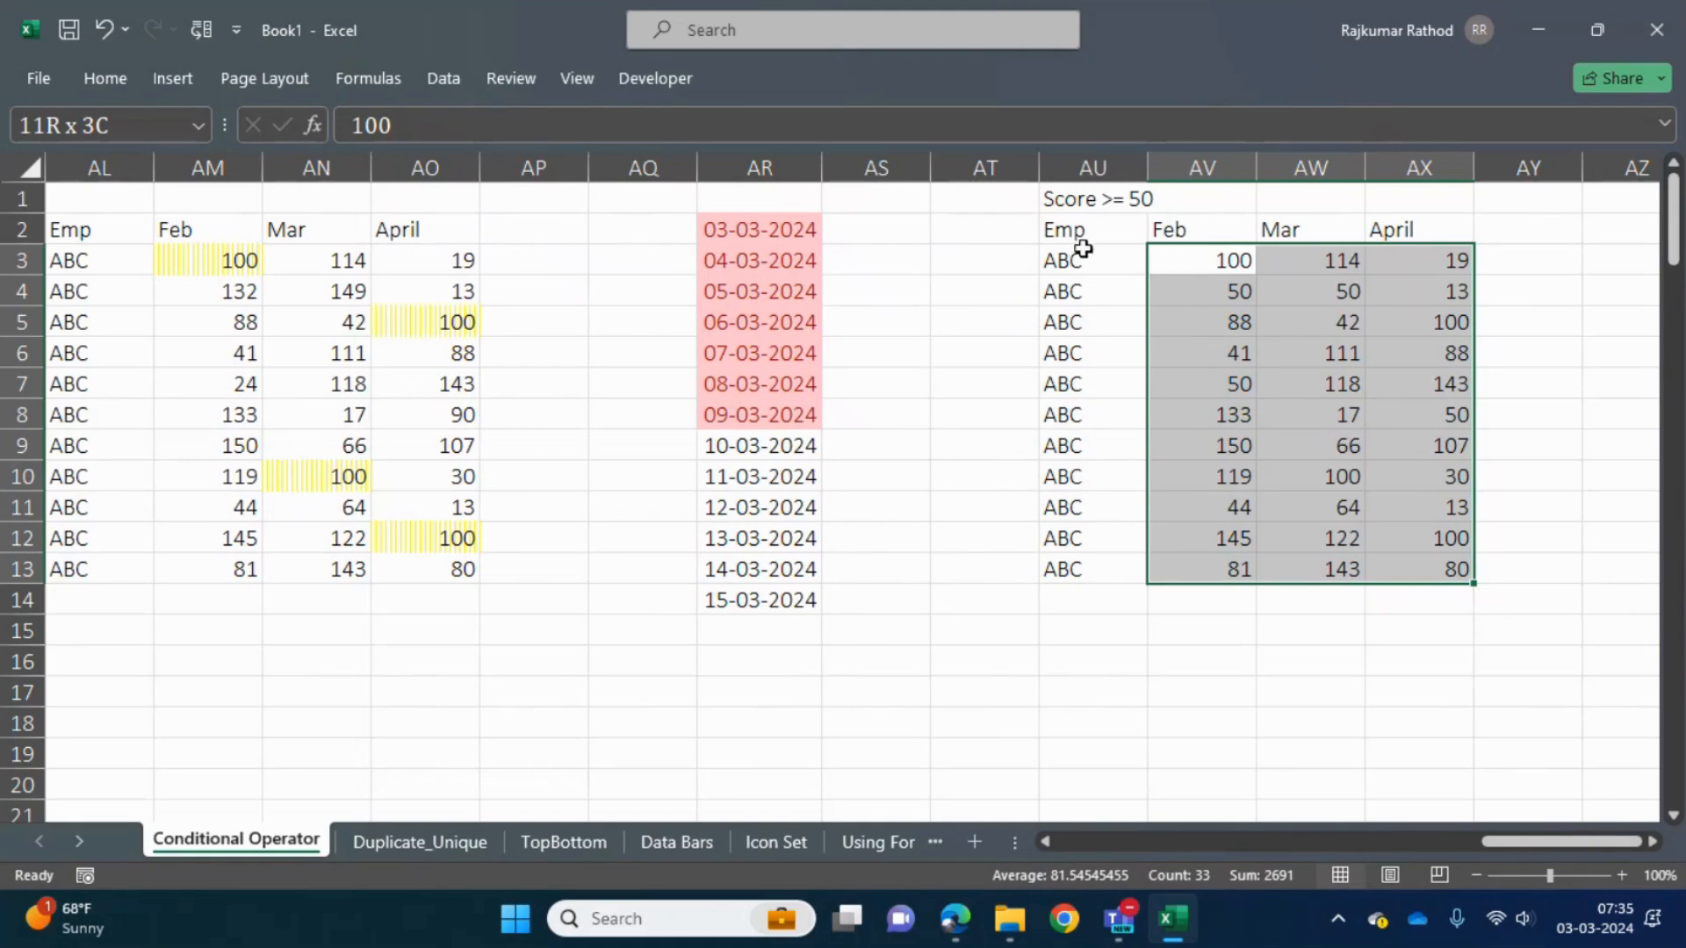
- Set up a More Rules condition for scores AV3:AX13 with cell value greater than or equal to 50
click(1202, 262)
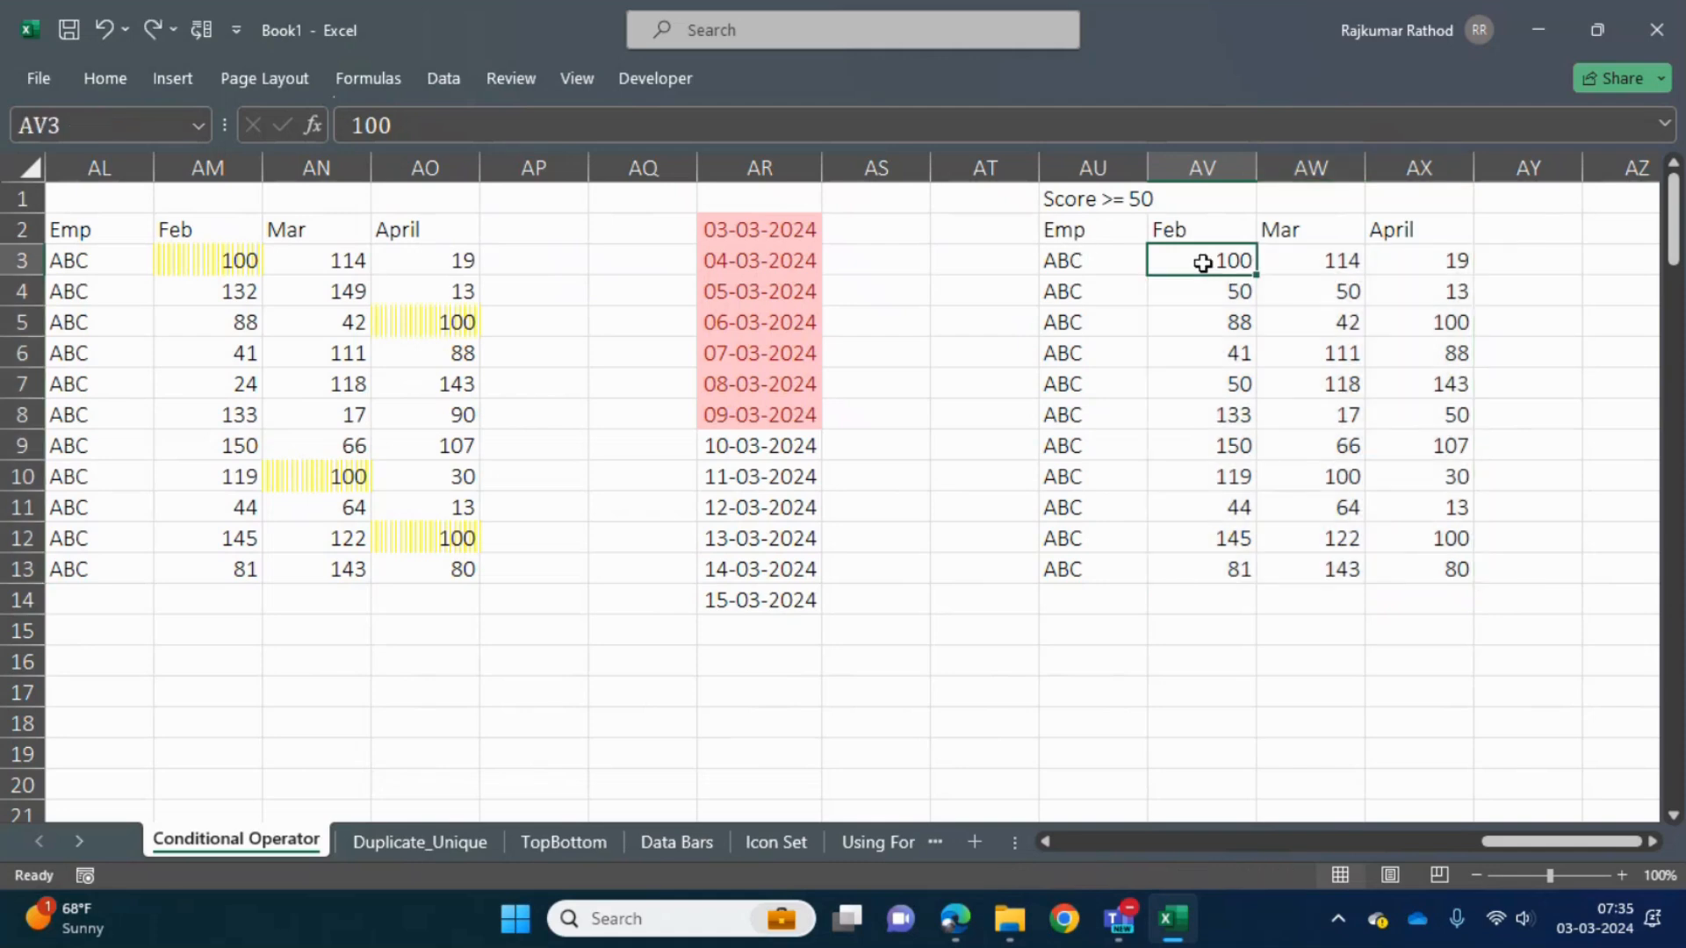
key(ctrl+shift+Right)
key(ctrl+shift+Down)
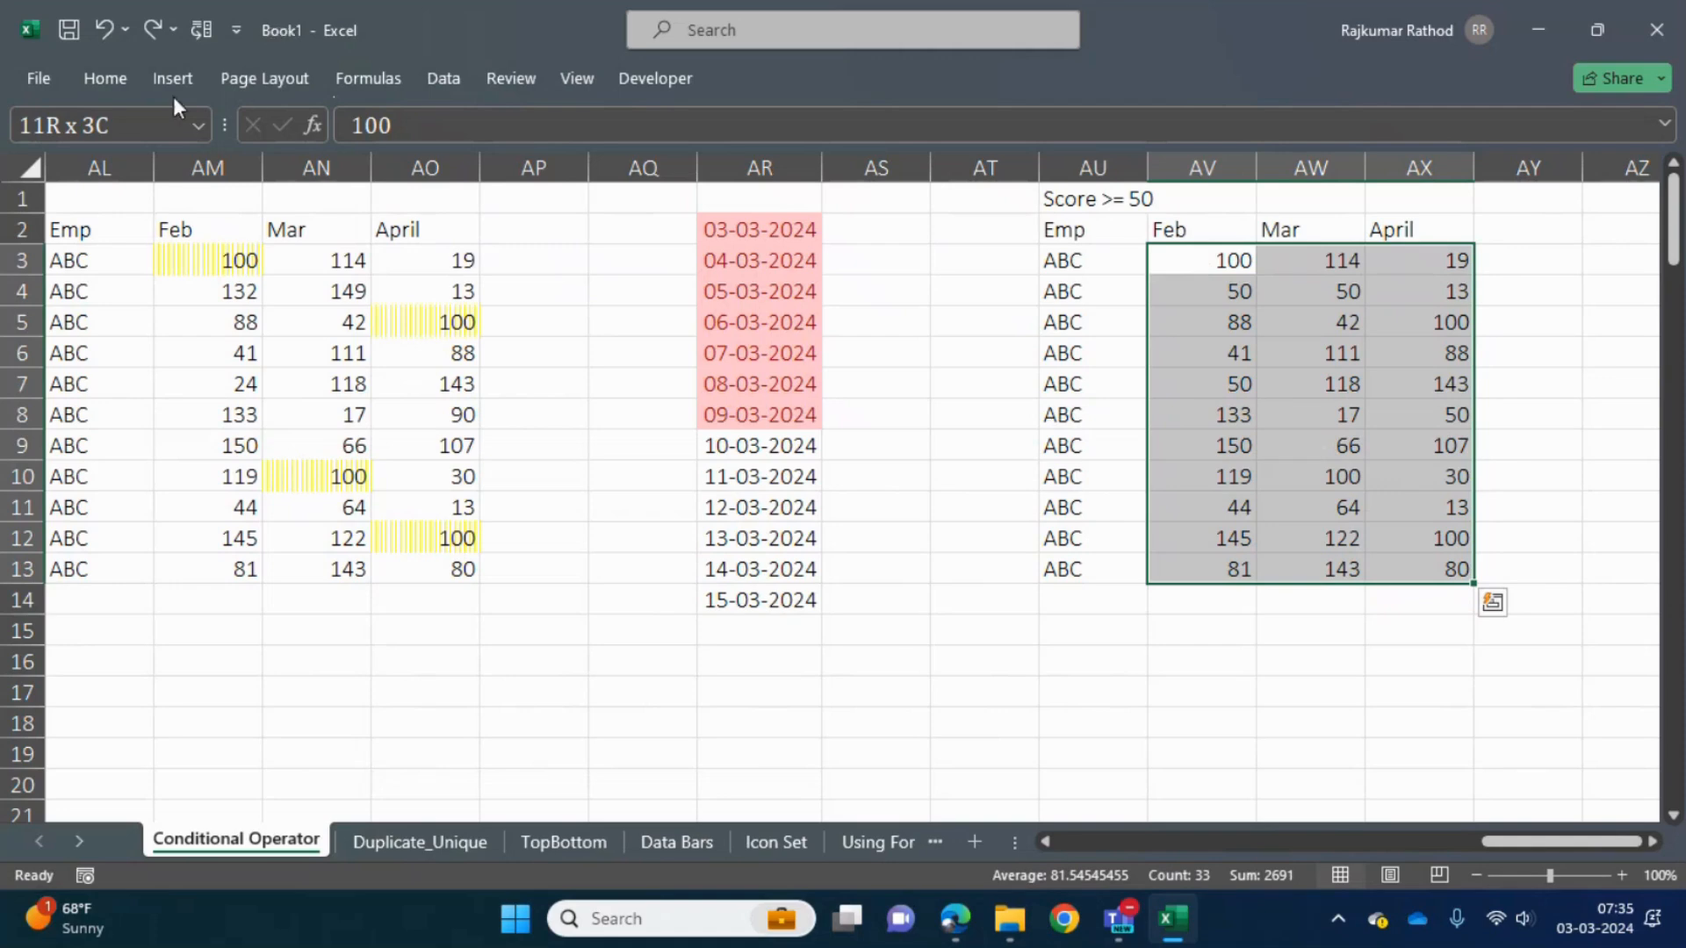
click(124, 79)
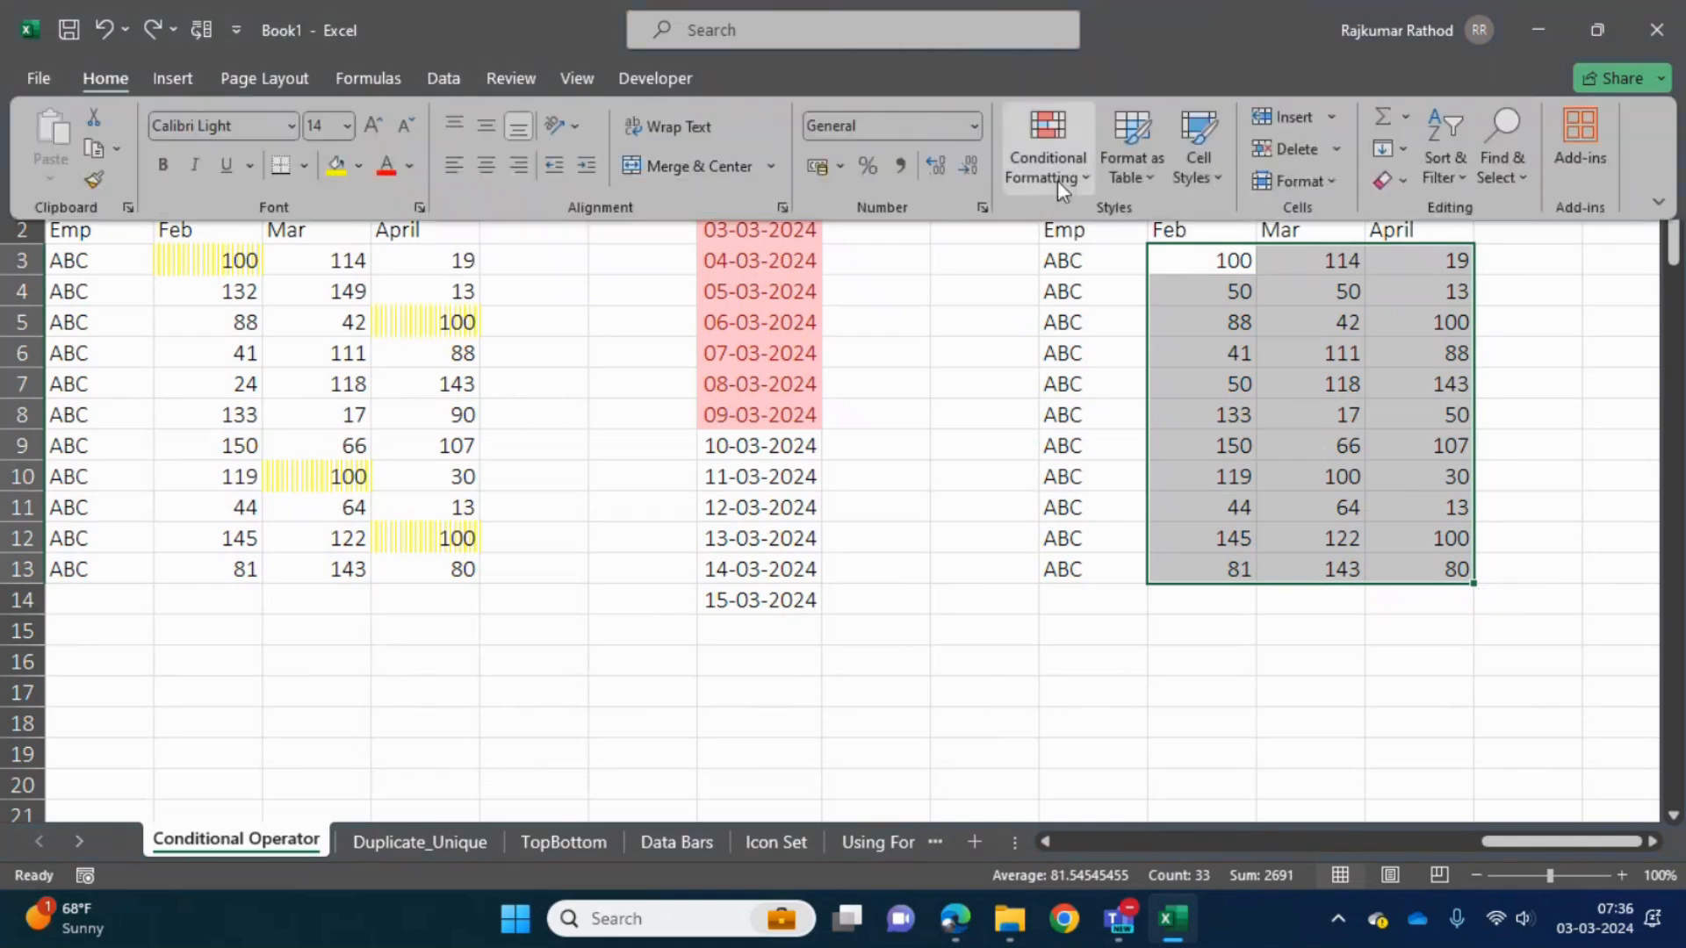
click(1071, 179)
mouse_move(1176, 227)
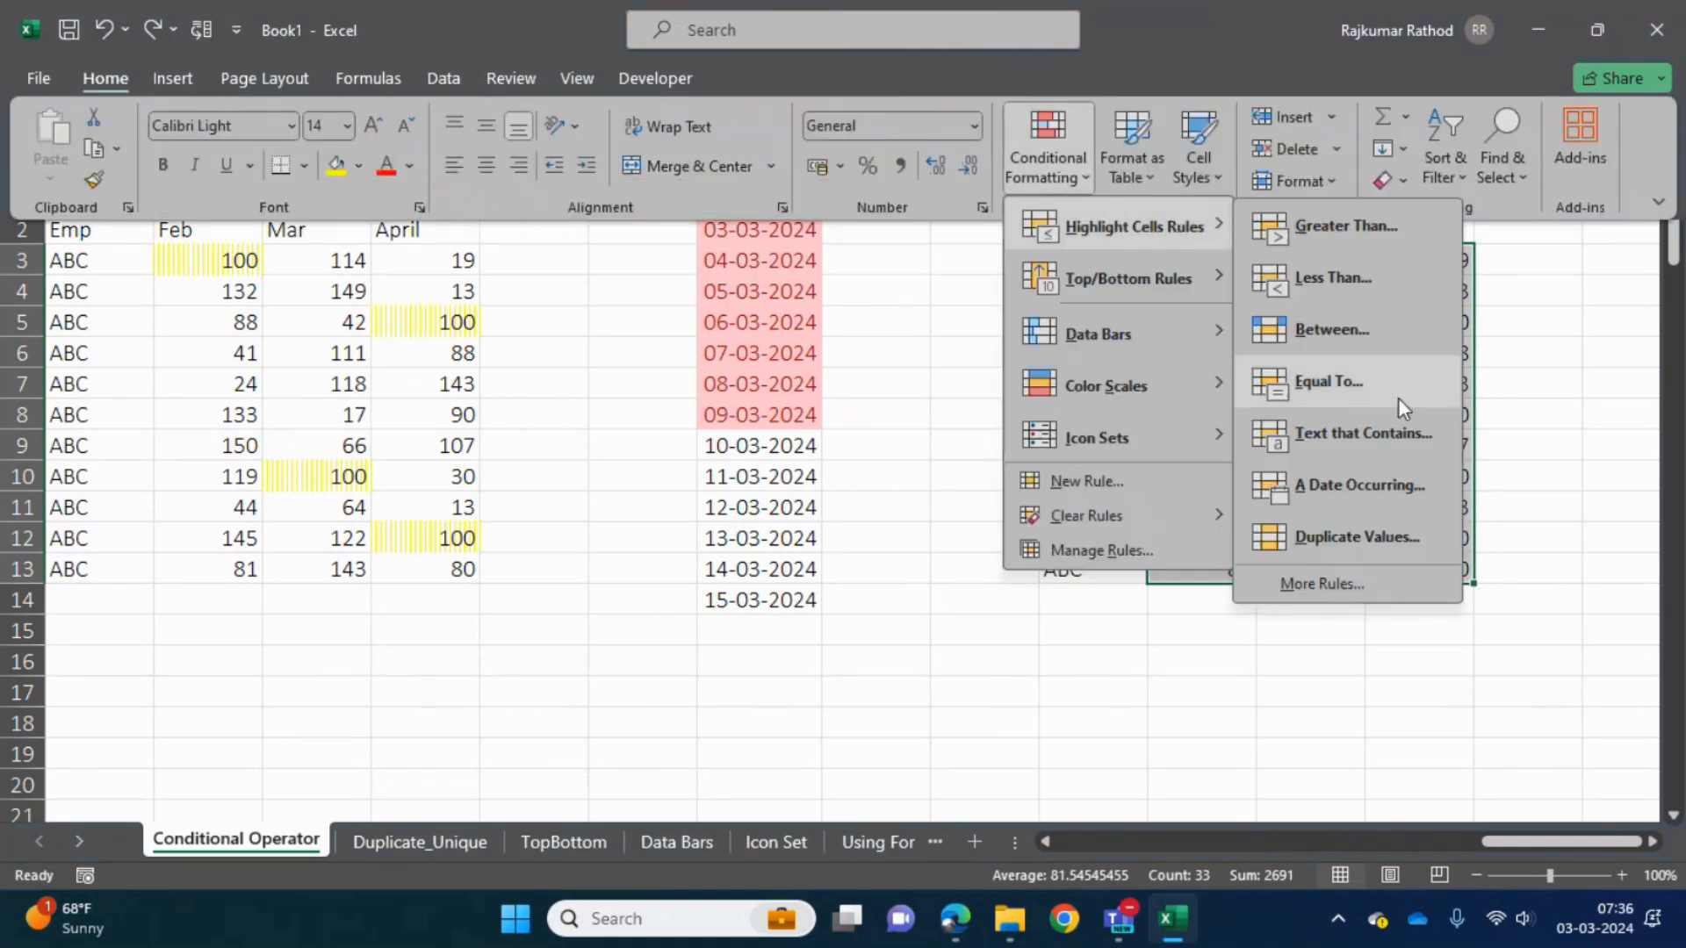
click(1347, 595)
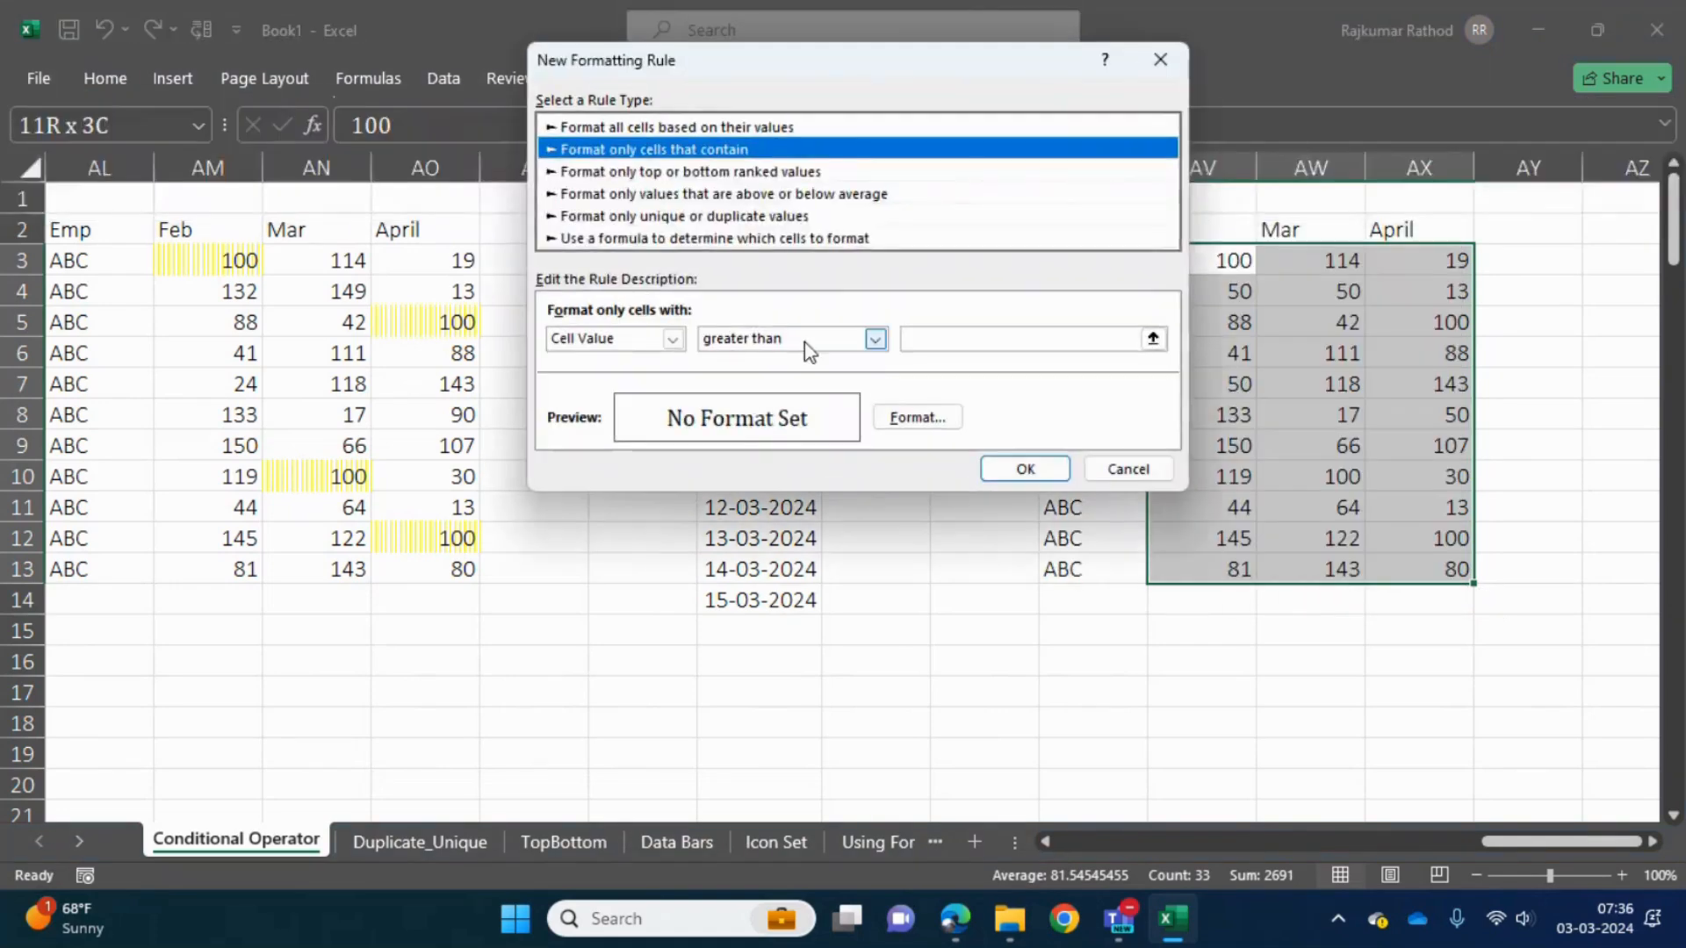
click(876, 338)
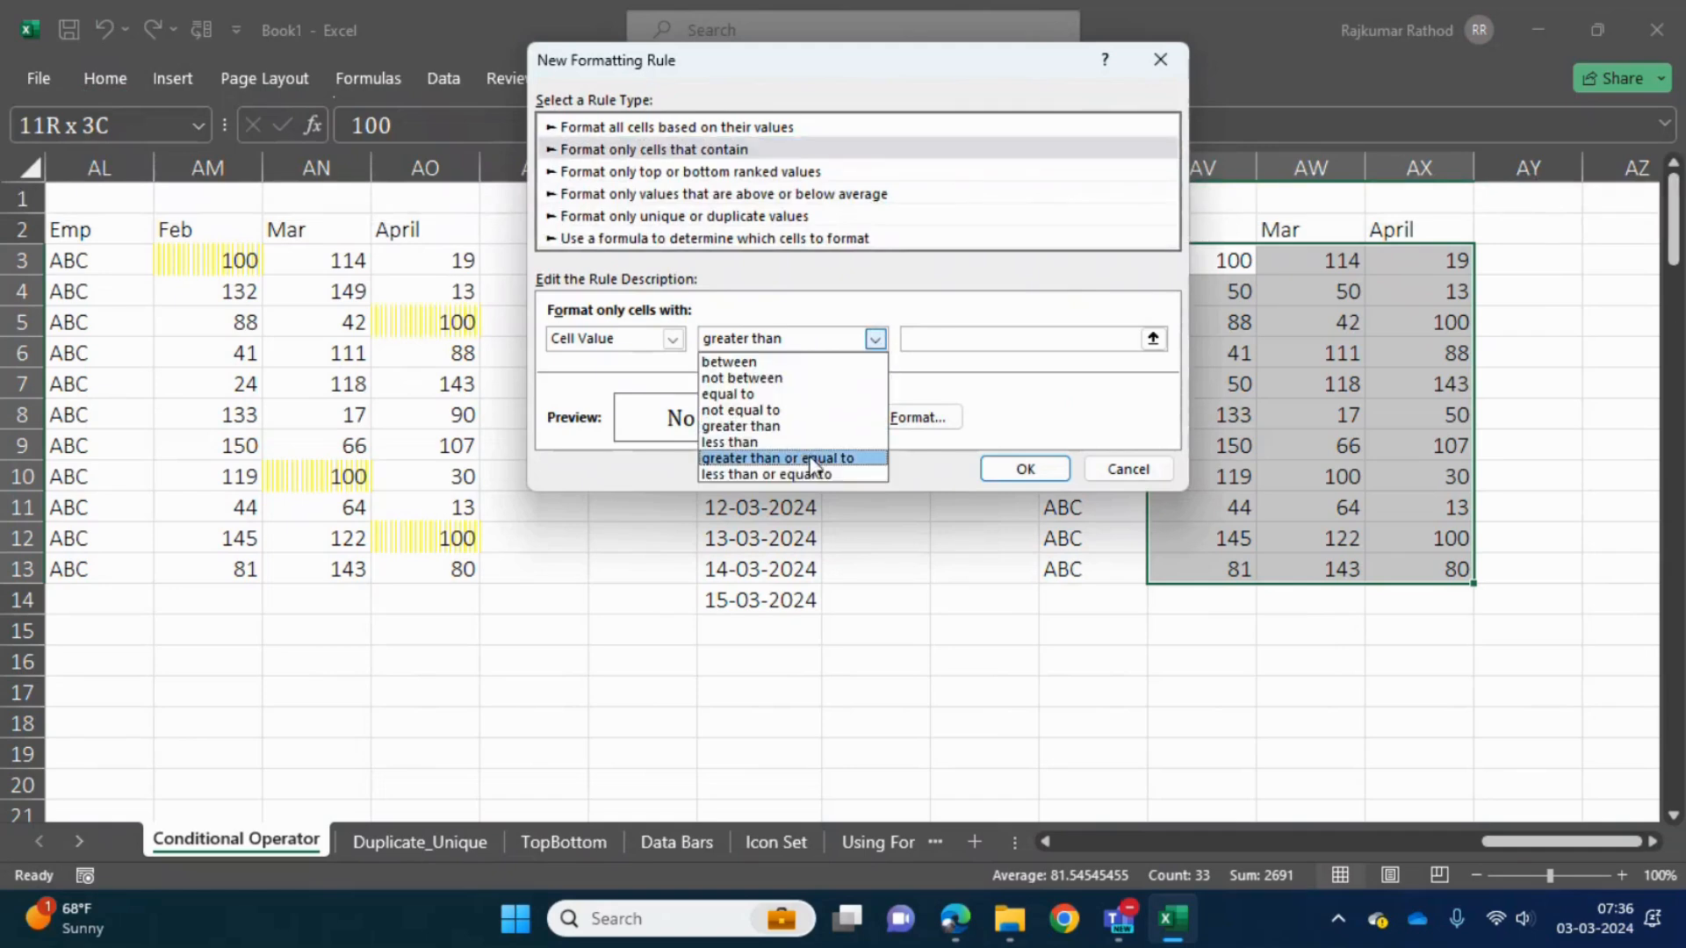
click(777, 458)
click(1041, 342)
text(50)
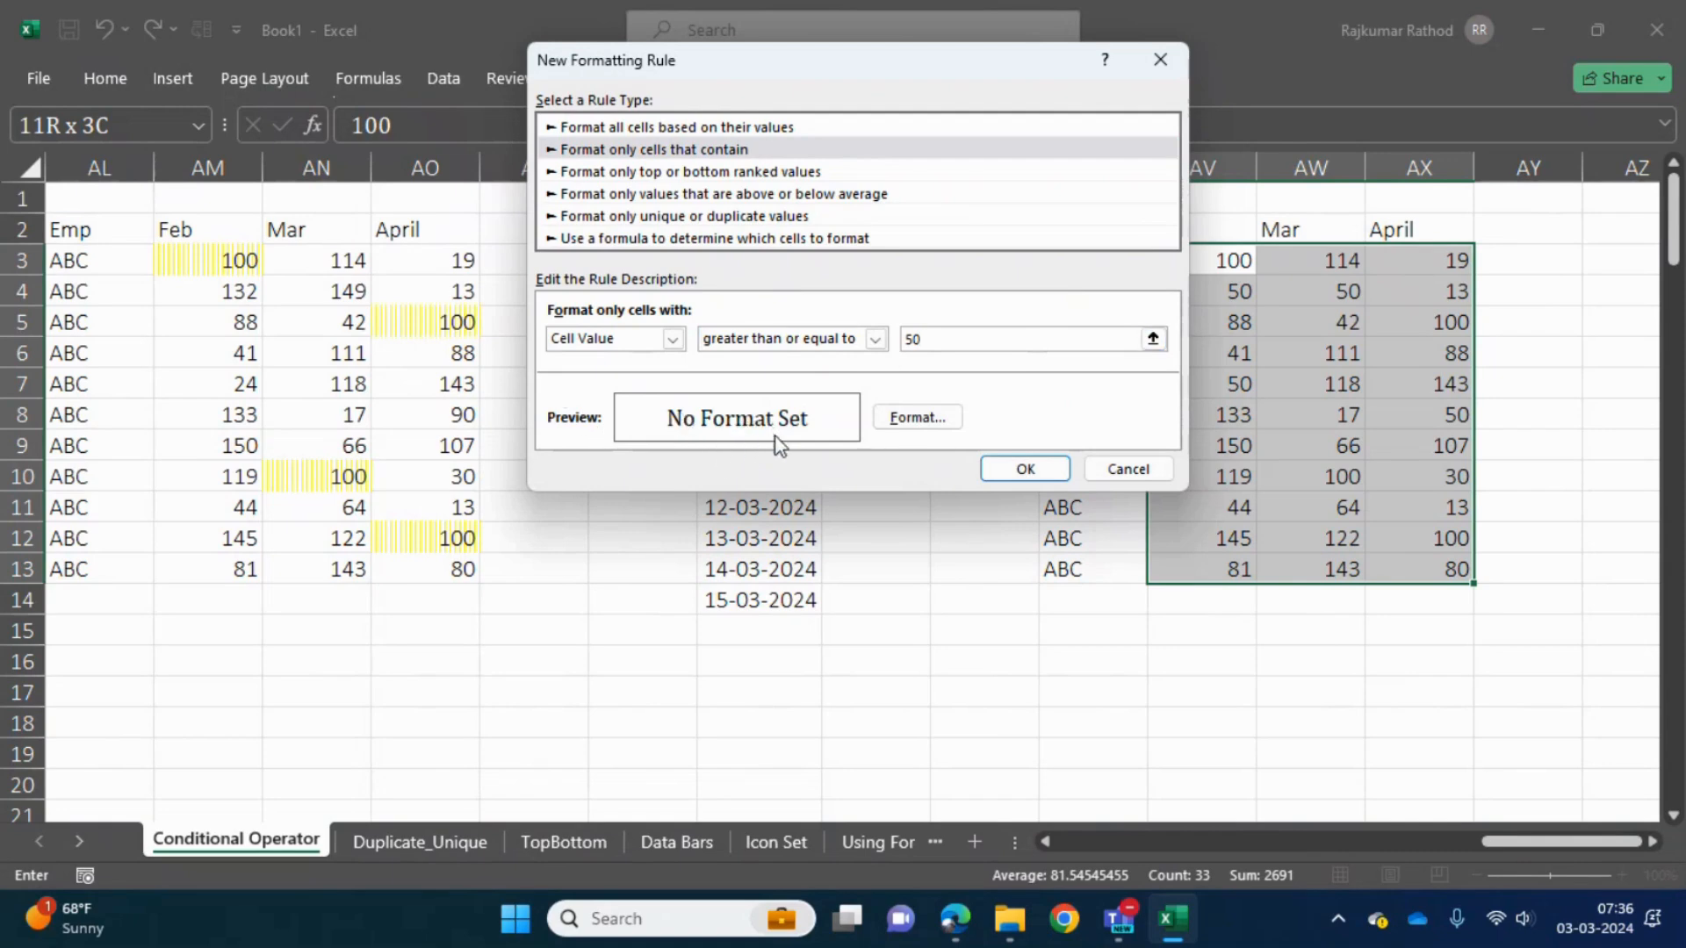
- Give the new formatting rule a light blue background fill and apply it to the selected scores
click(917, 420)
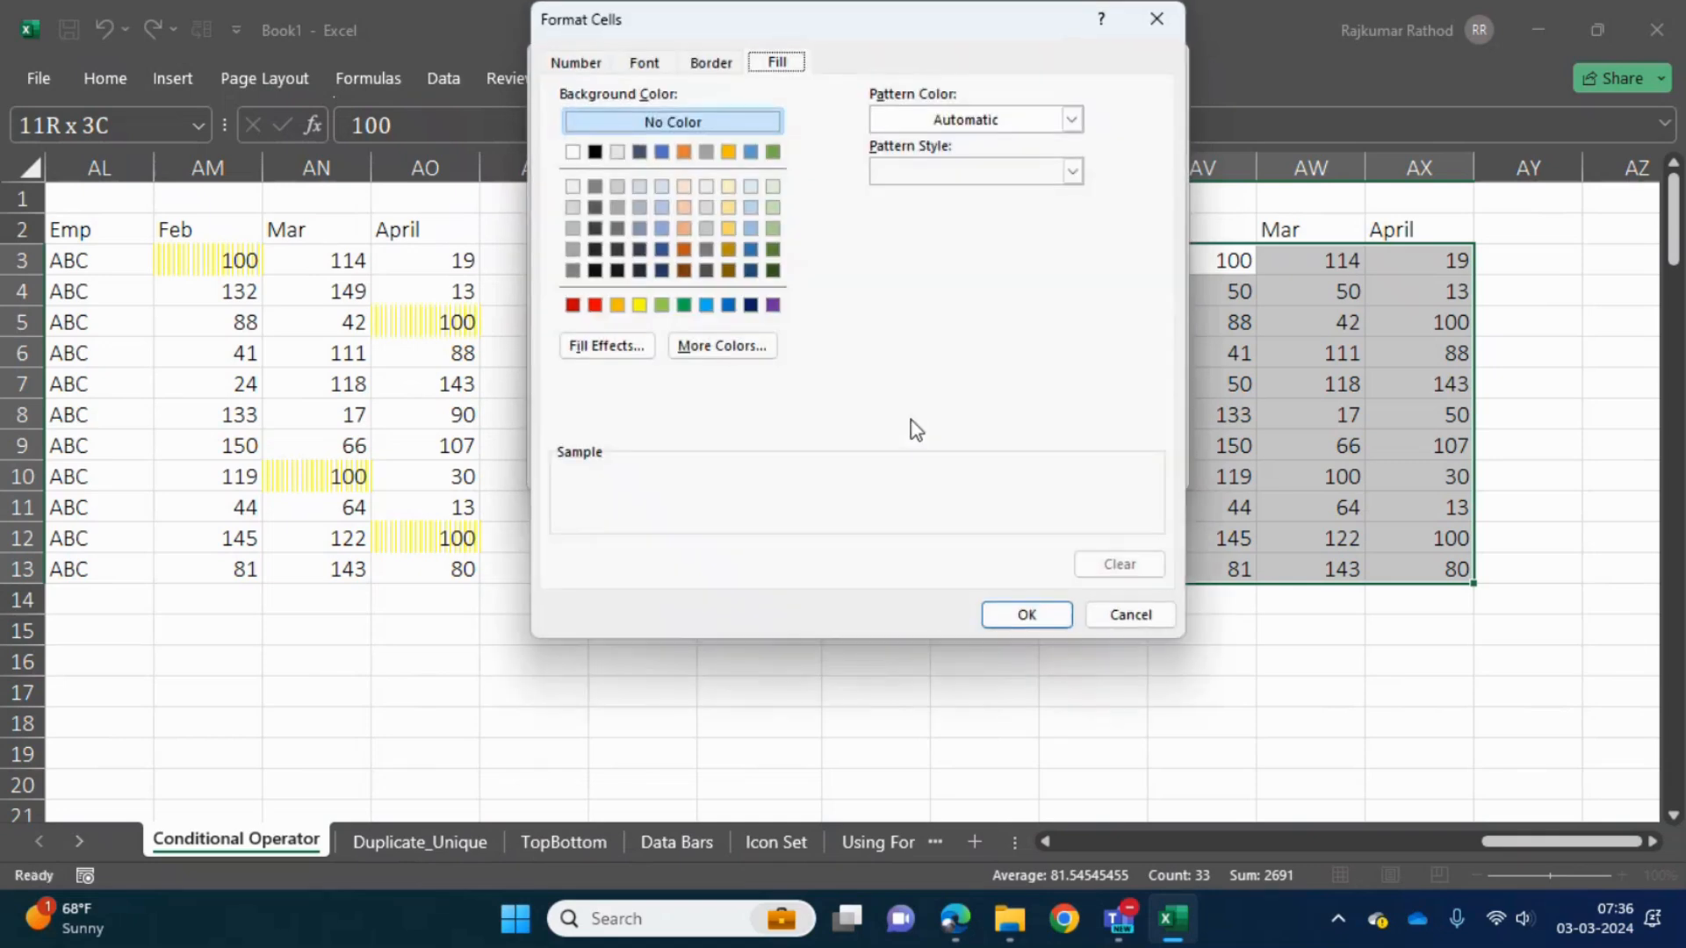
click(661, 230)
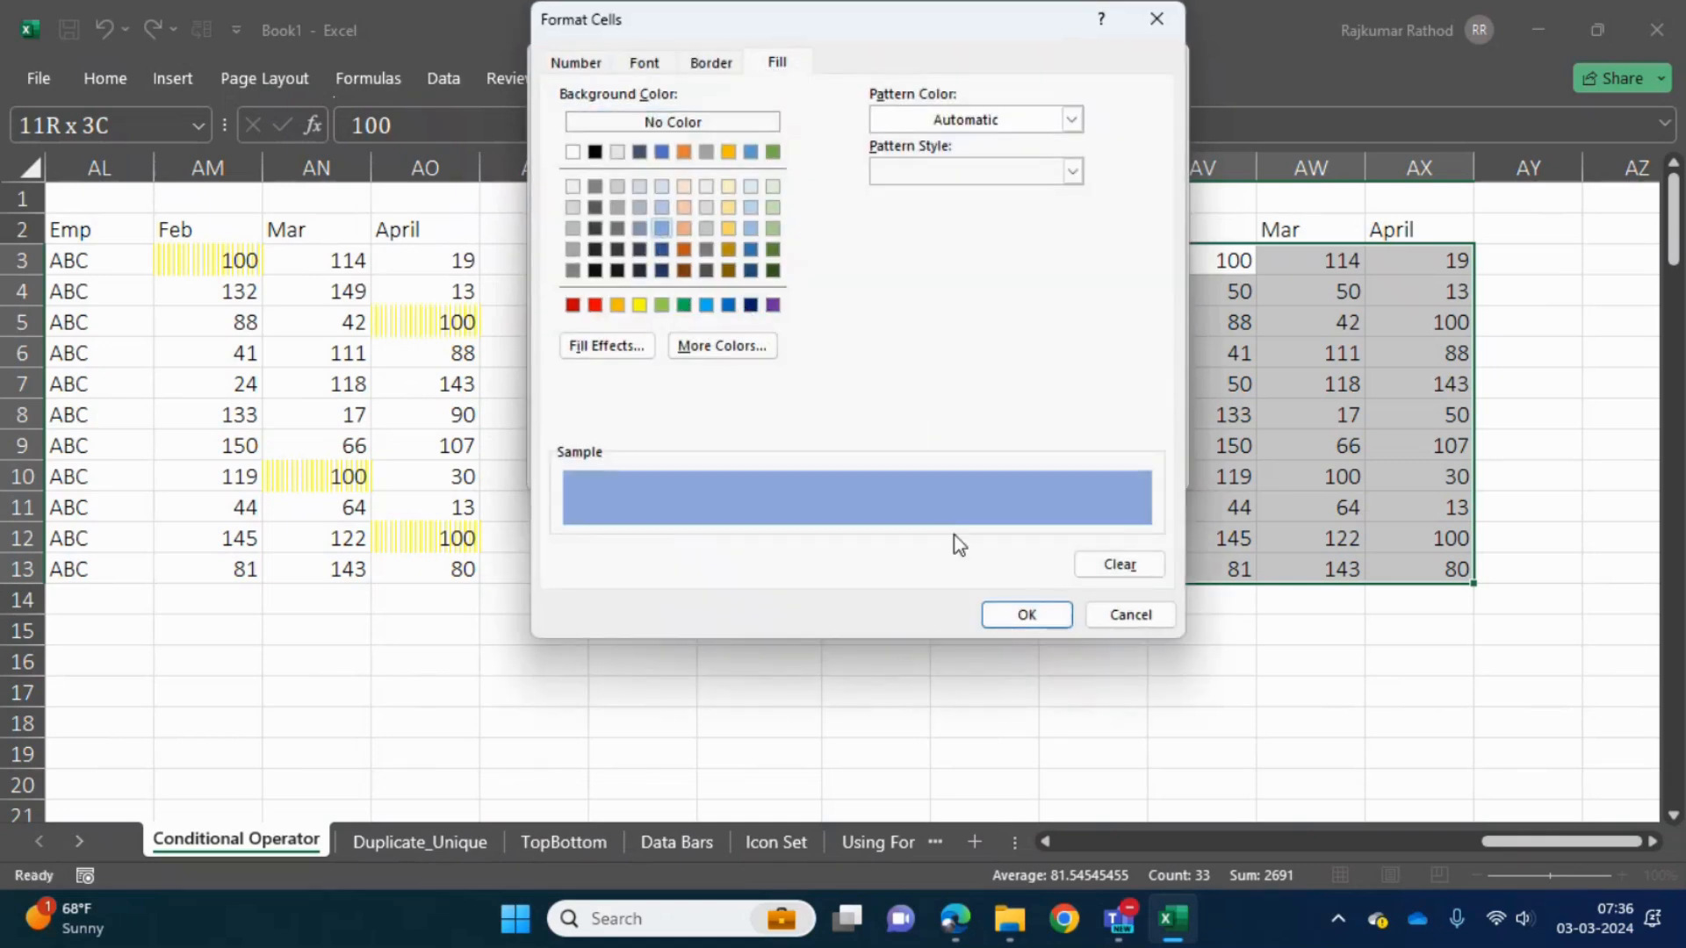
click(1011, 616)
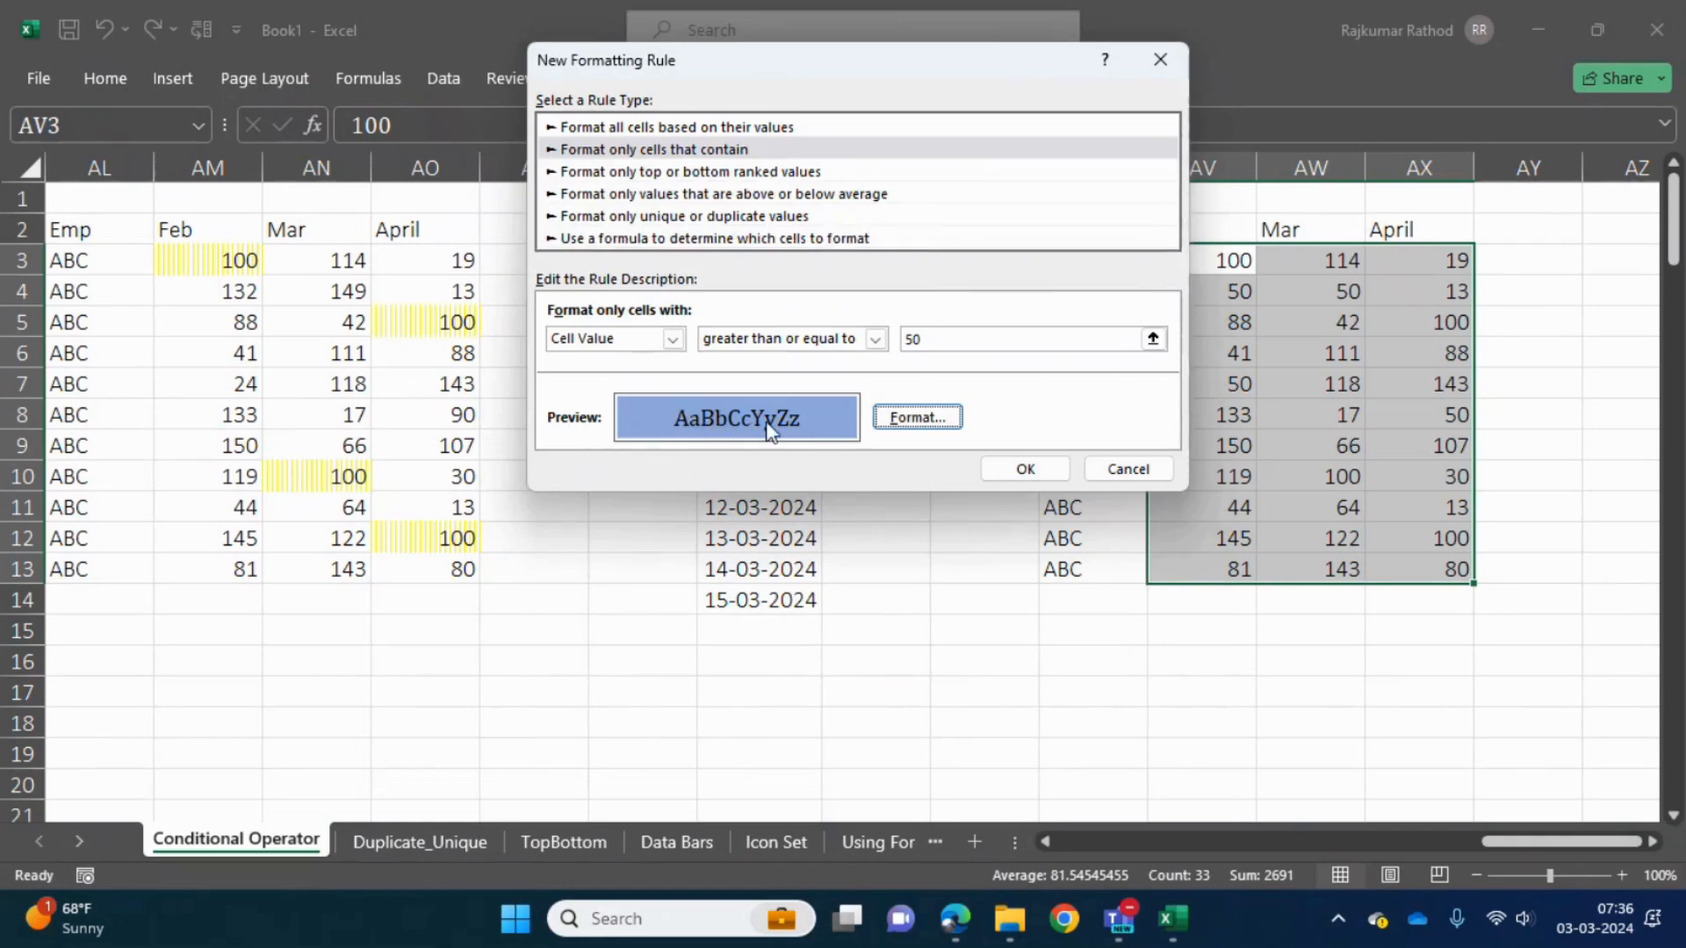
click(1051, 468)
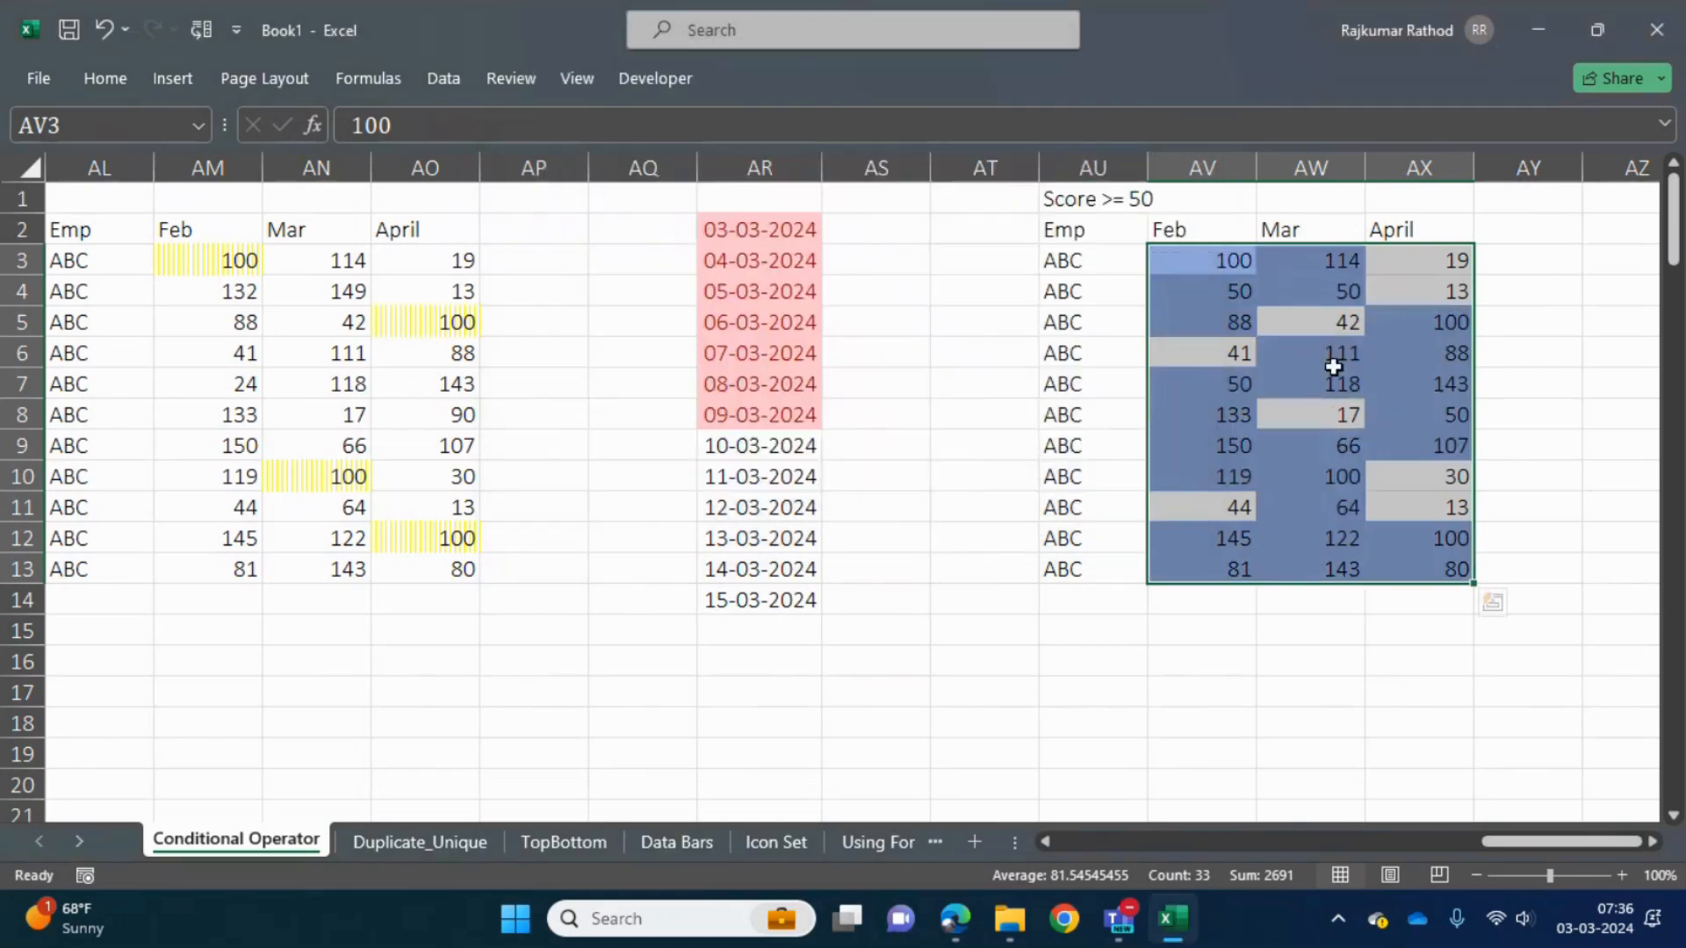
- Check which scores are highlighted in the table against its Score >= 50 condition
click(1312, 421)
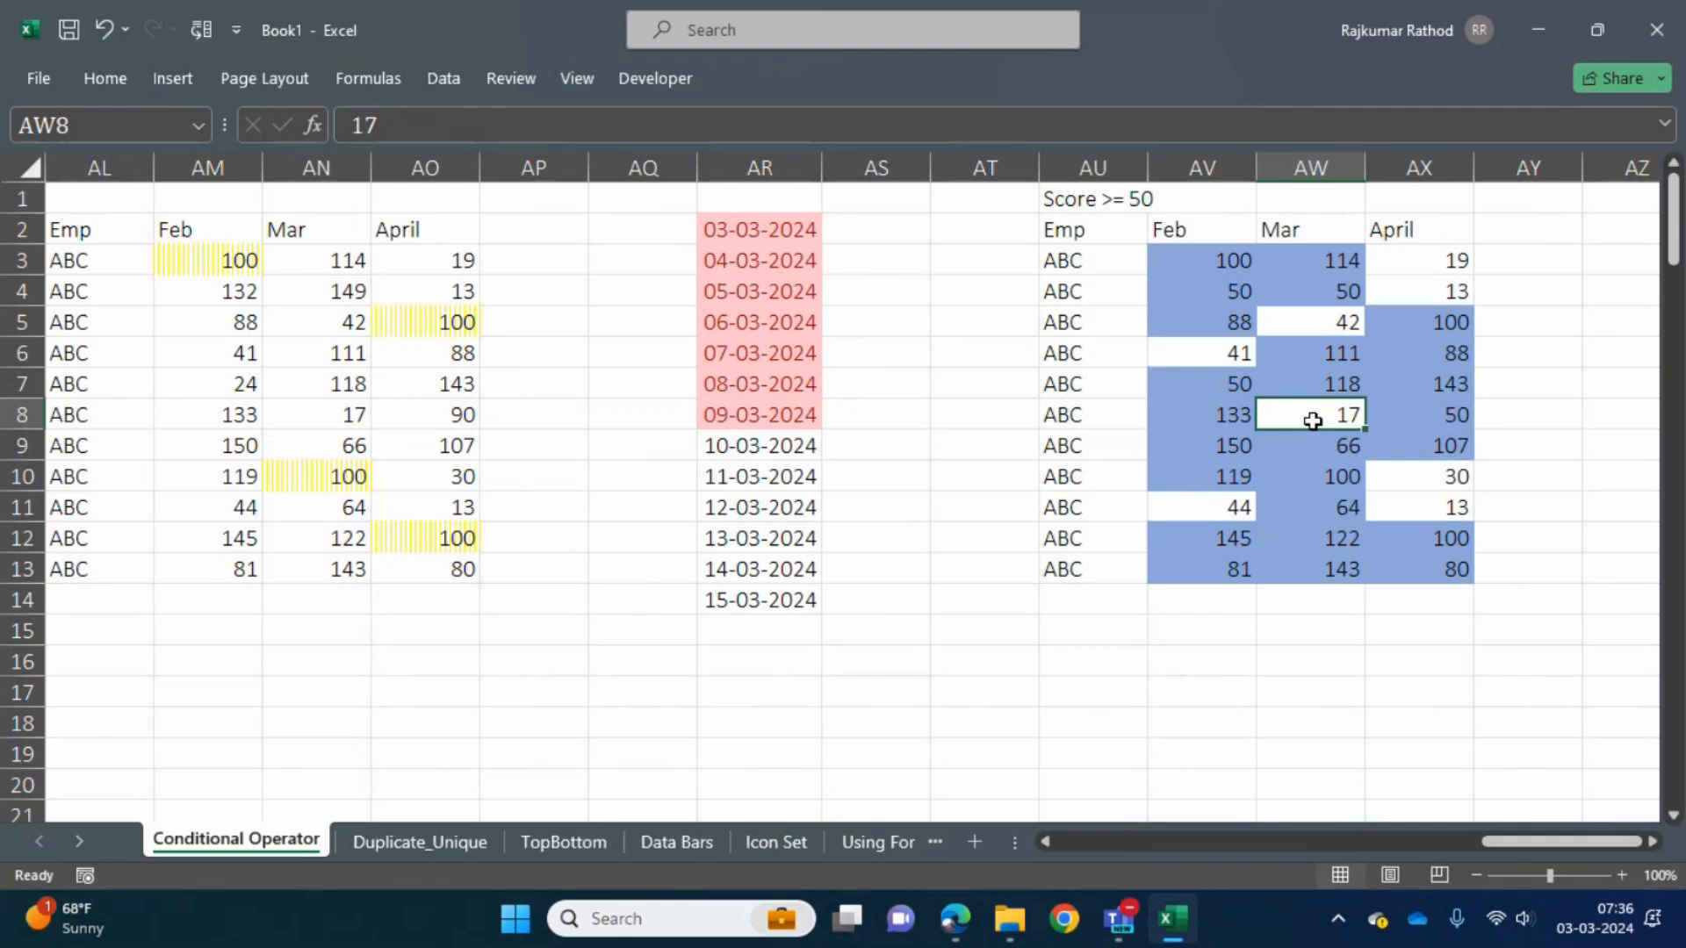
key(Up)
key(Left)
key(Up)
key(Up)
key(Up)
key(Up)
key(shift+Right)
key(shift+Right)
key(Up)
key(Left)
key(Up)
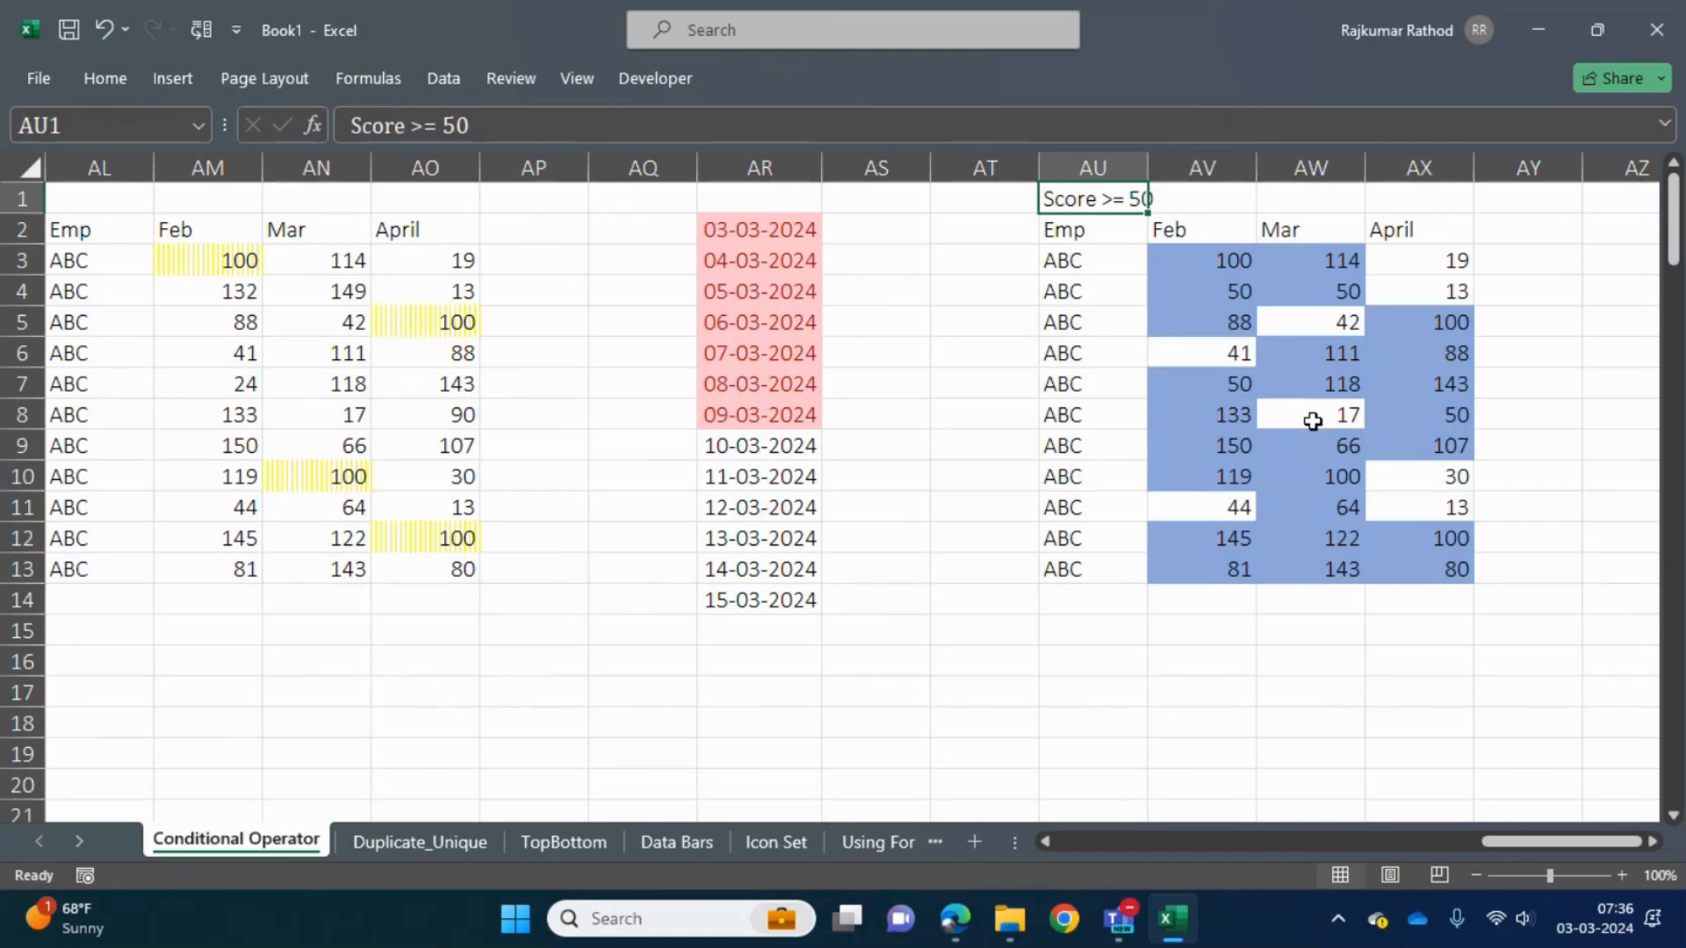
key(Down)
key(Down)
key(Left)
key(Up)
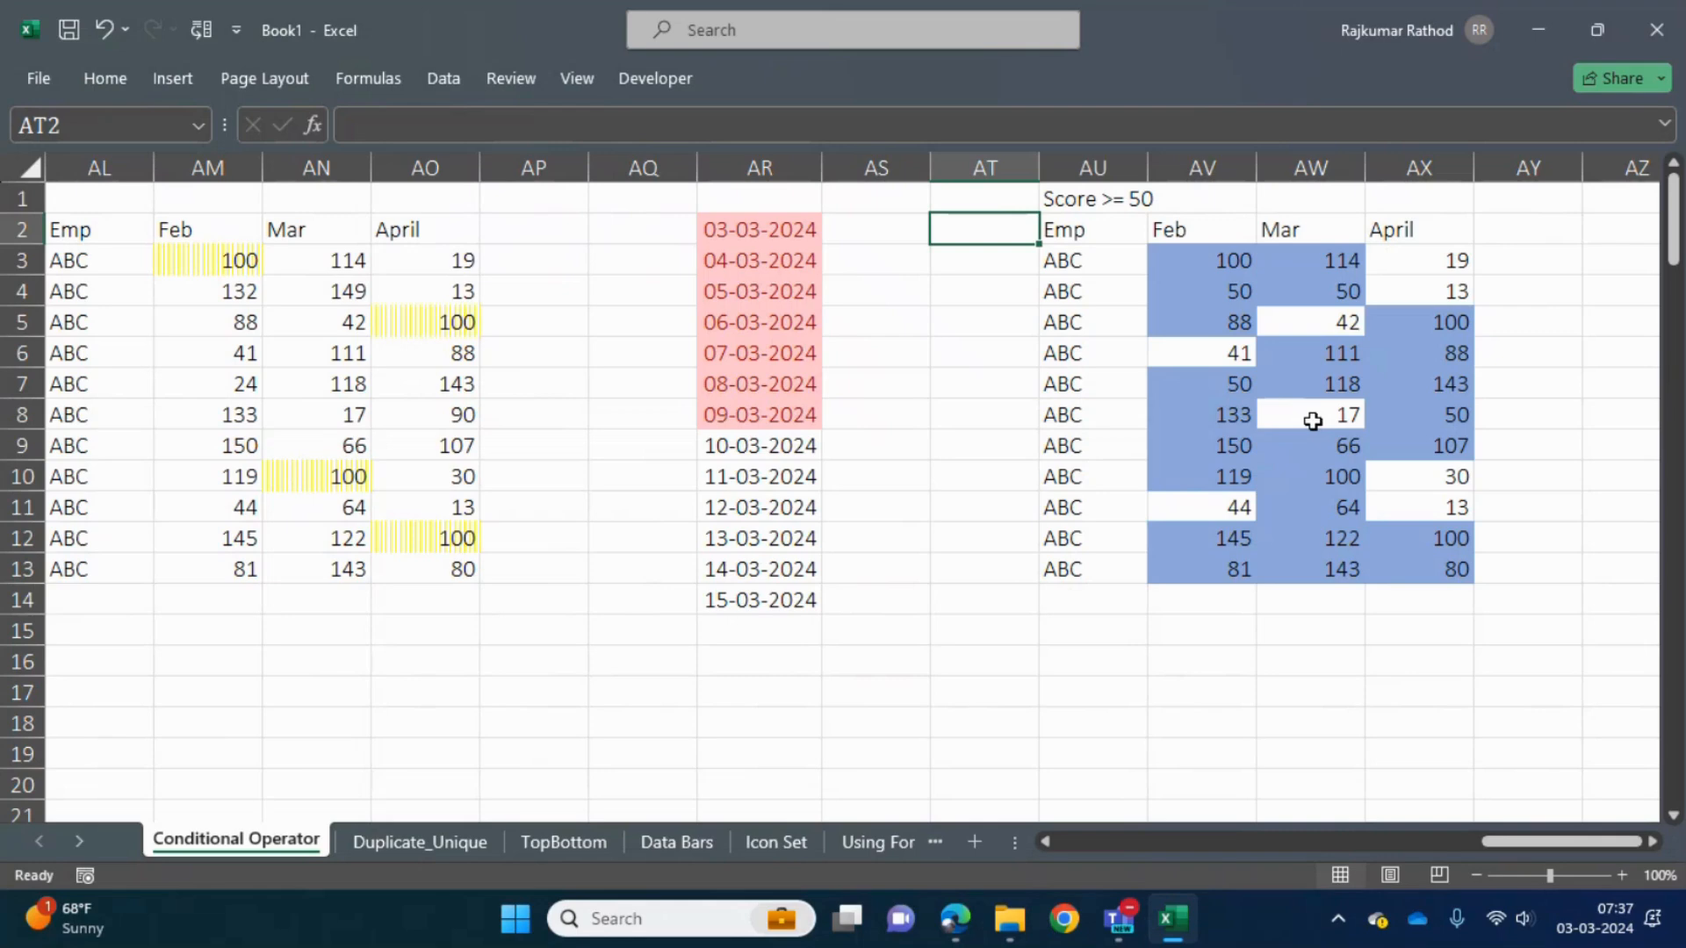
click(1546, 303)
key(Up)
key(Up)
key(Up)
key(Right)
key(Right)
key(Right)
key(Right)
key(Right)
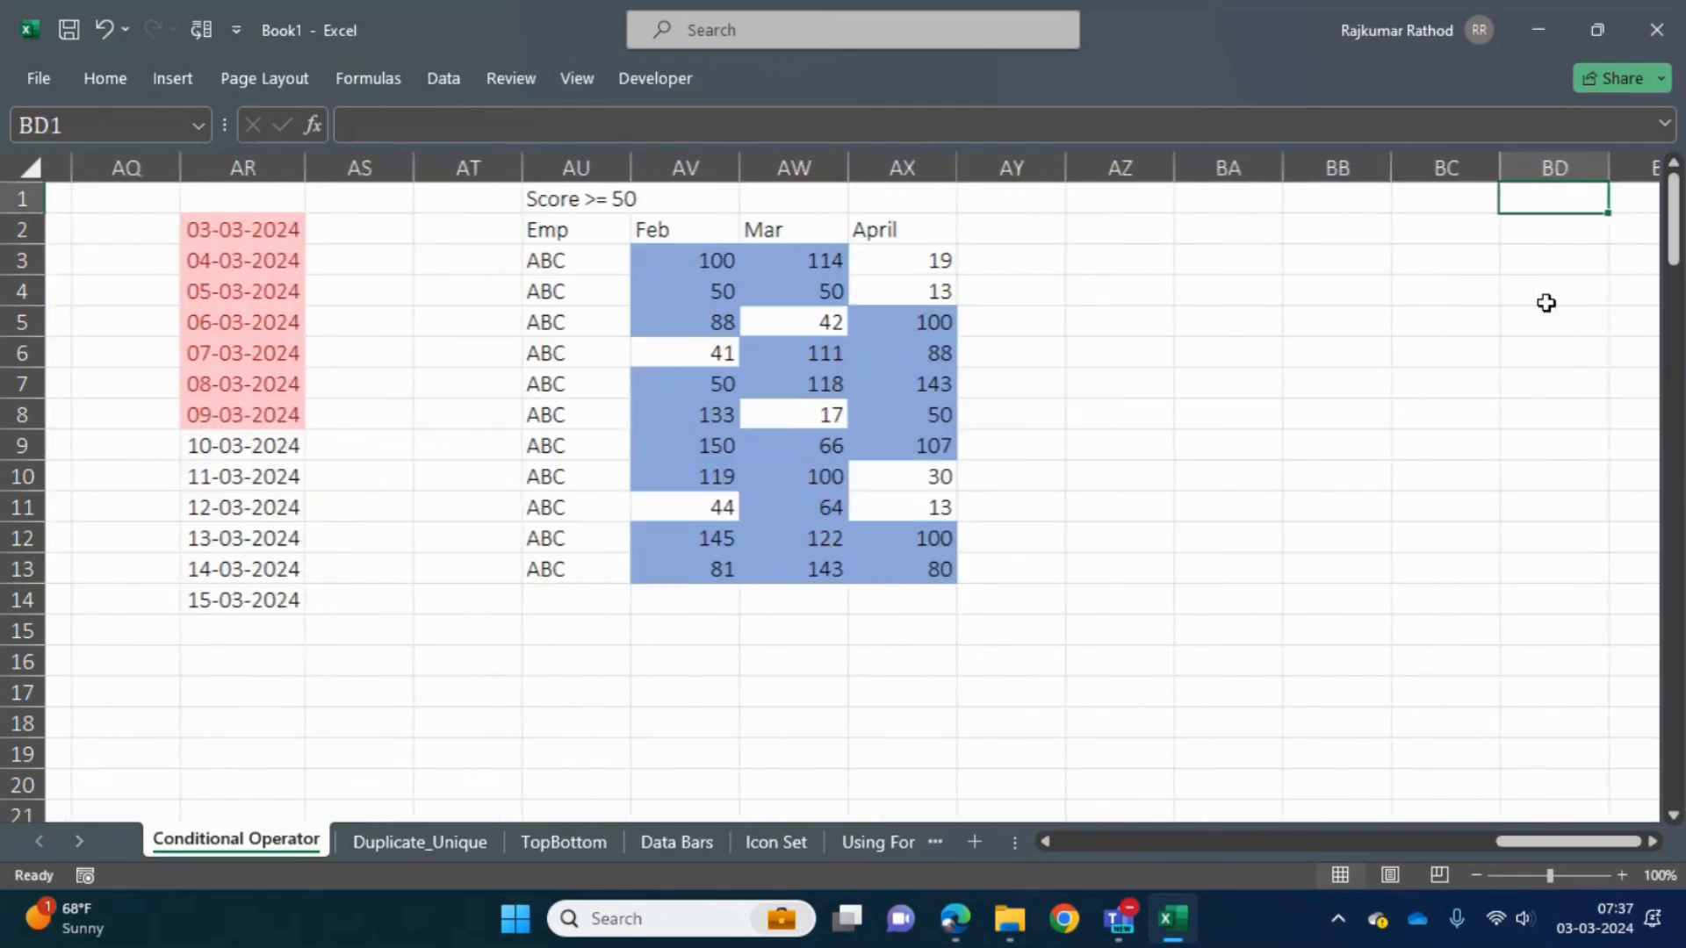
key(Down)
key(Left)
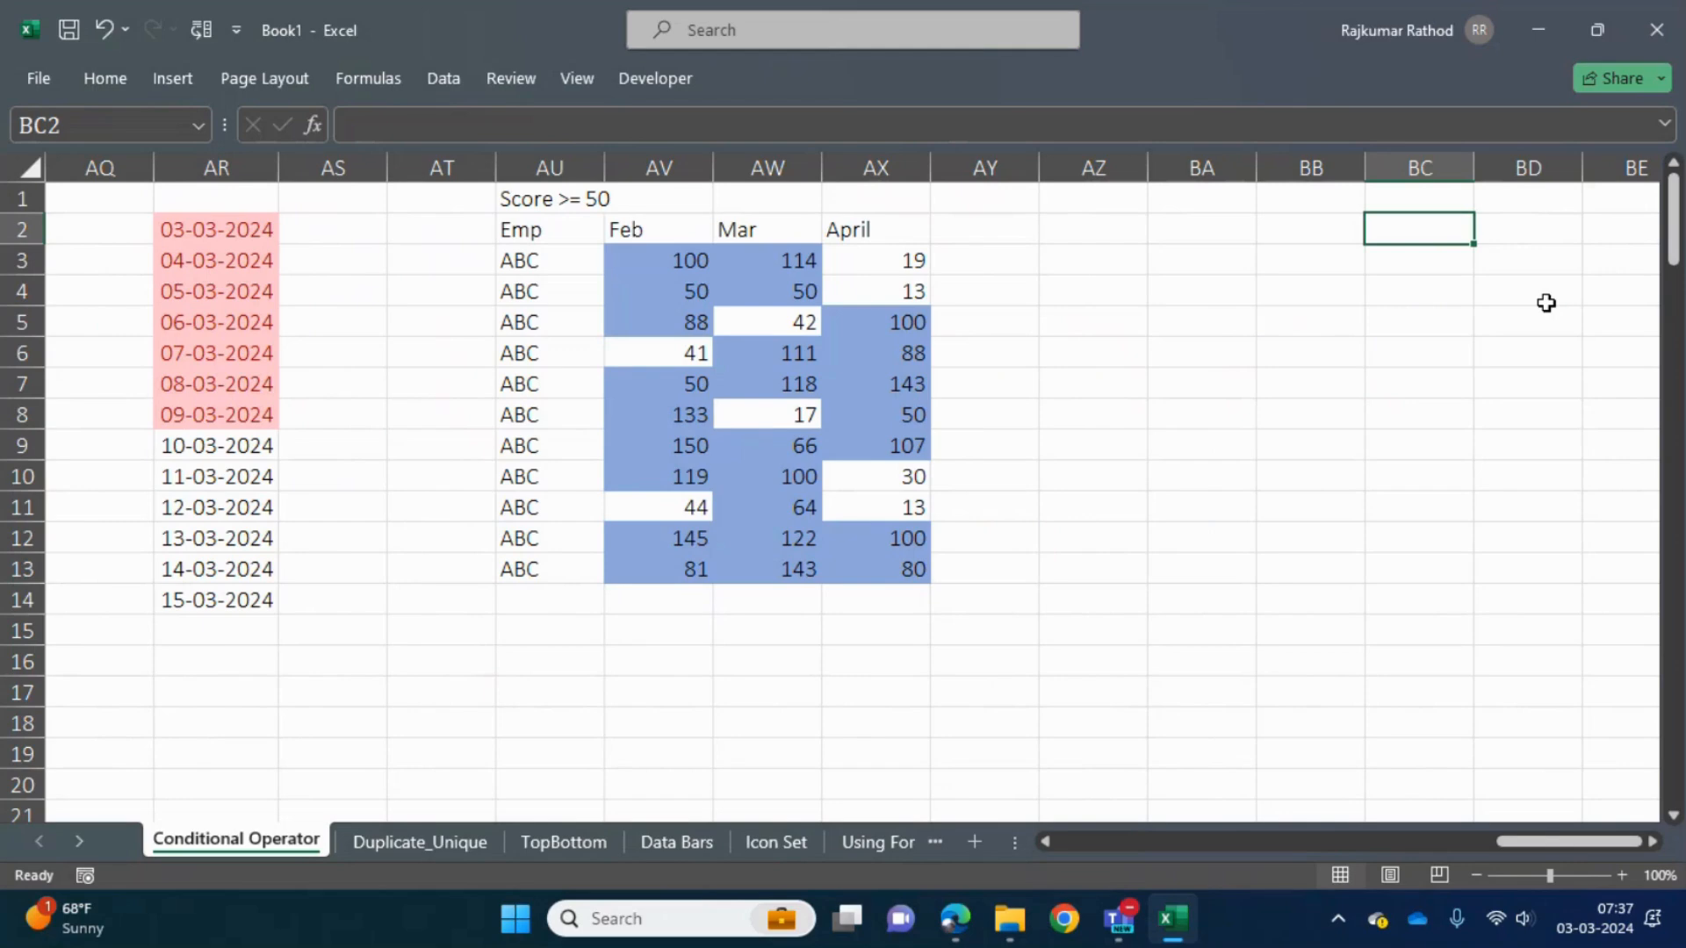
click(101, 123)
key(Escape)
click(673, 263)
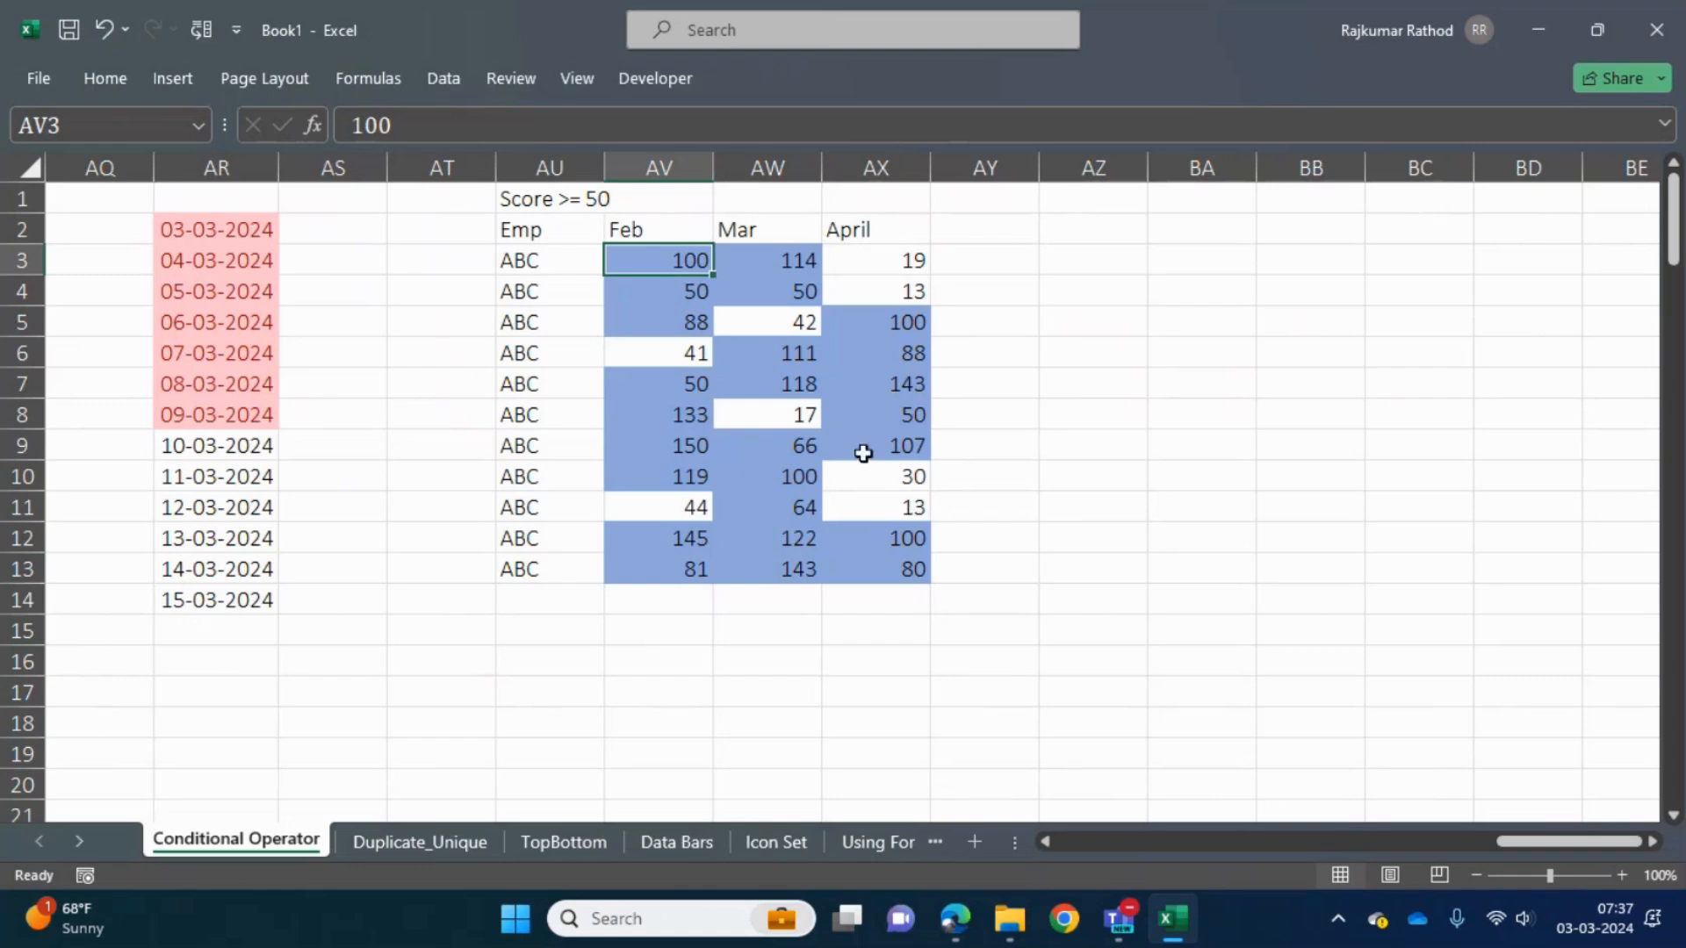
click(668, 167)
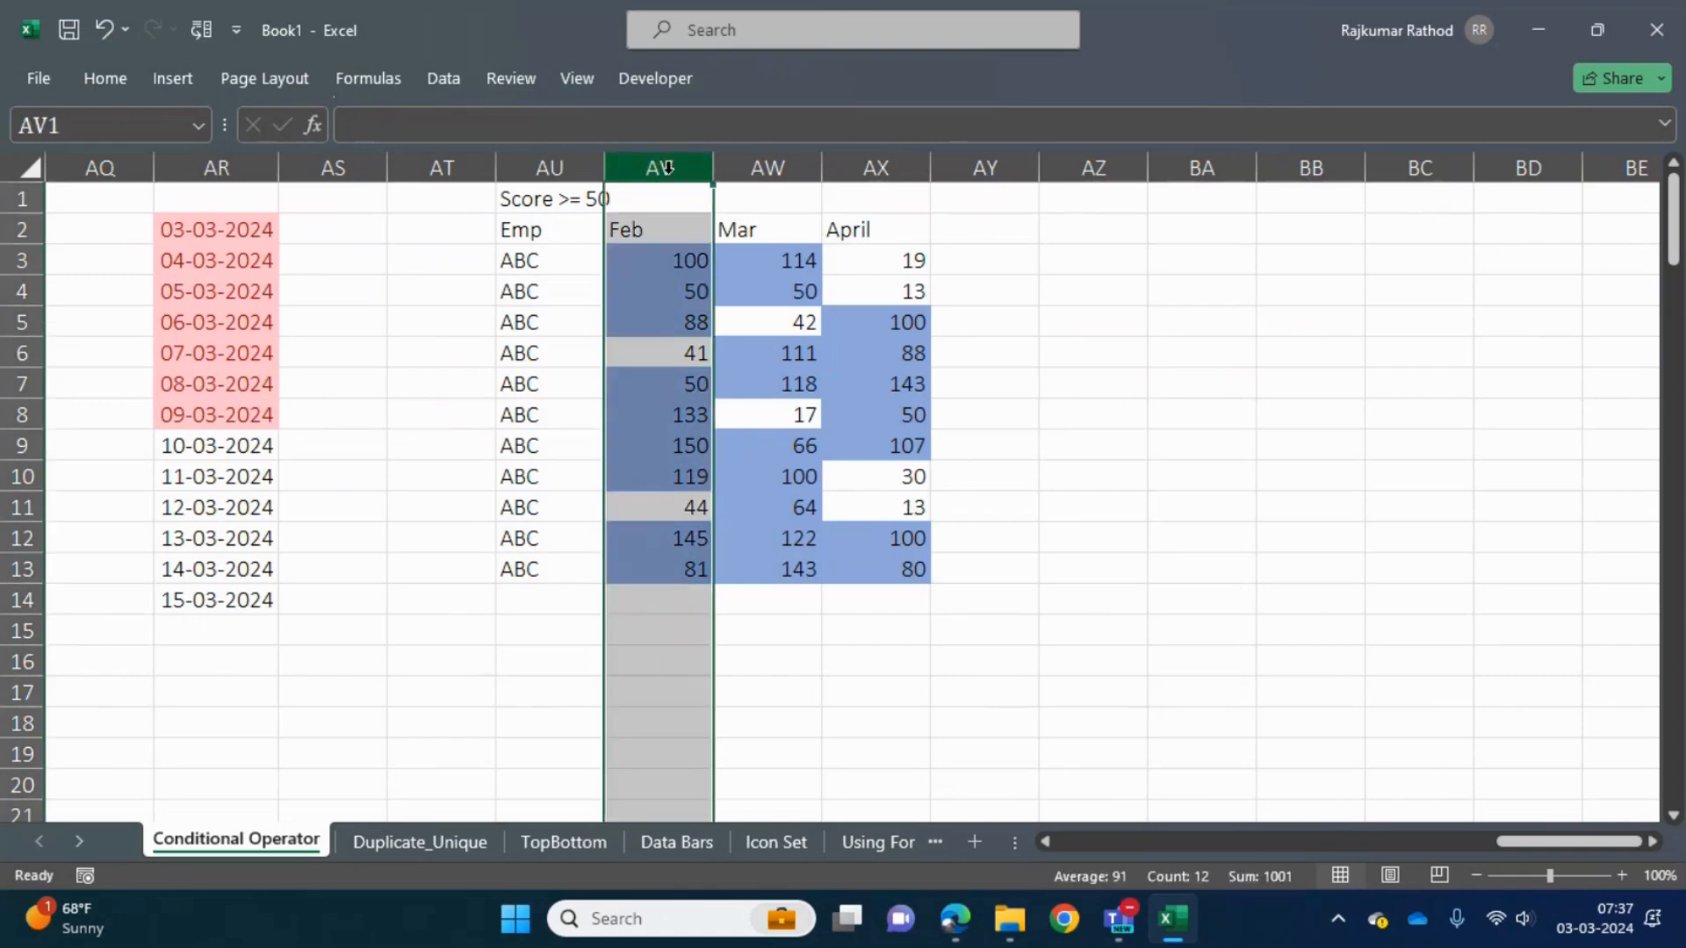
key(shift+Right)
key(shift+Right)
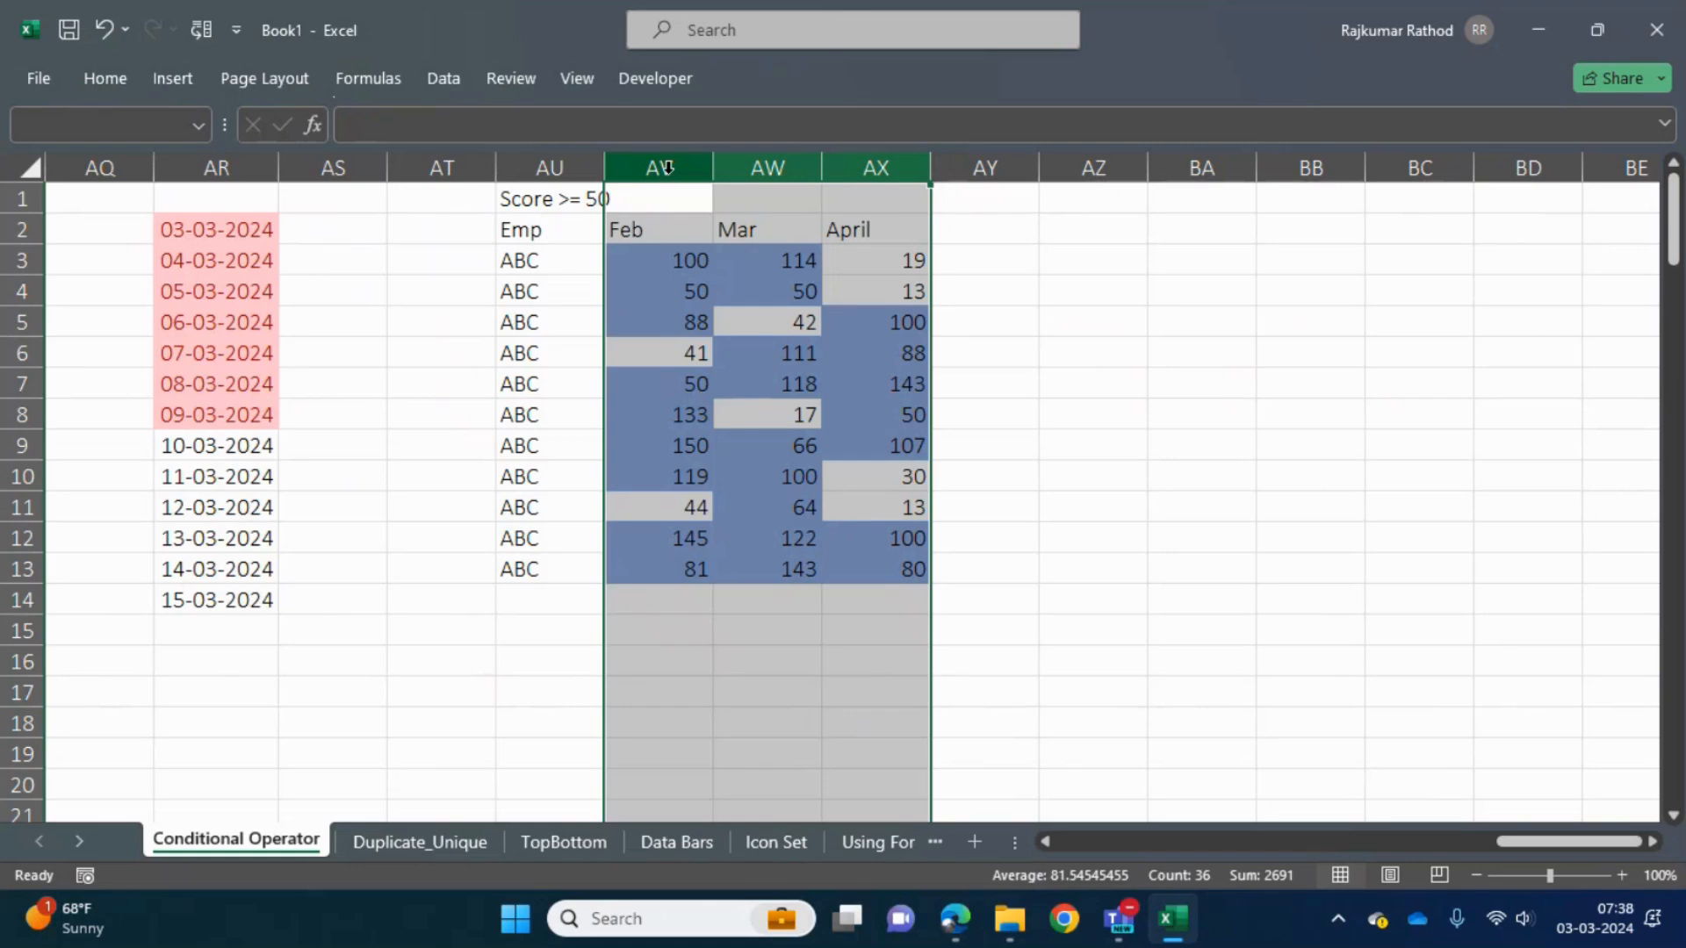
- Enter 1 in cells BA2 and BH2 as sample values beside the score table
click(1184, 261)
key(Up)
key(Up)
key(Down)
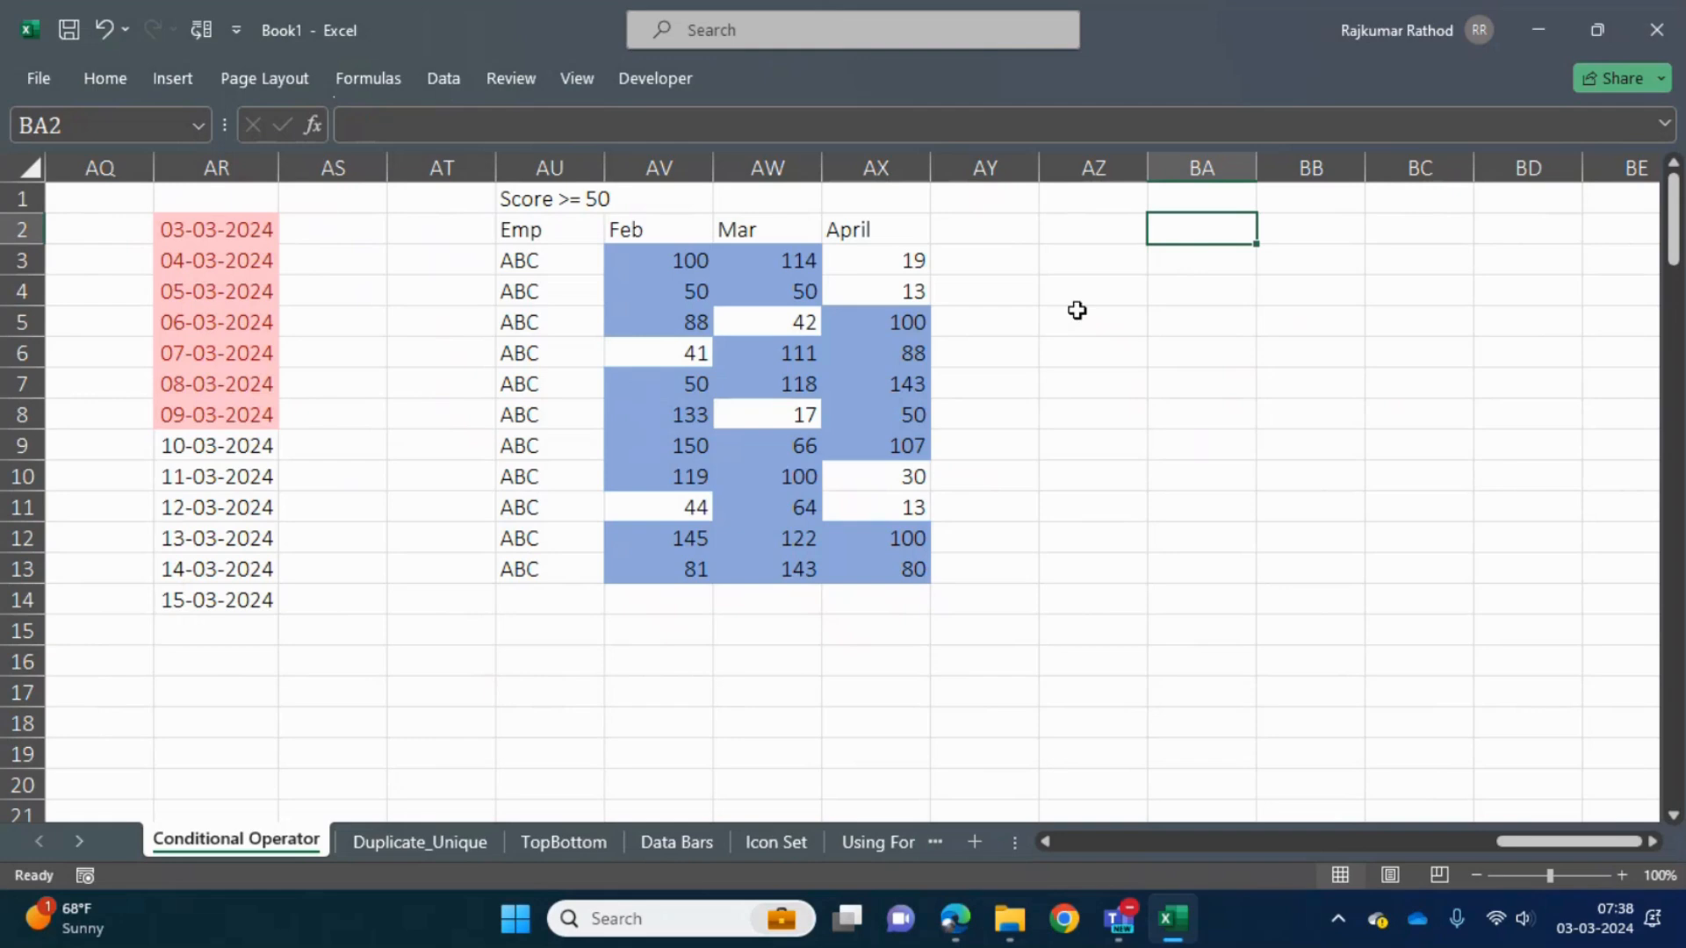
key(Right)
key(Left)
text(1)
key(Right)
key(Right)
key(Right)
key(Right)
key(Right)
key(Right)
key(Right)
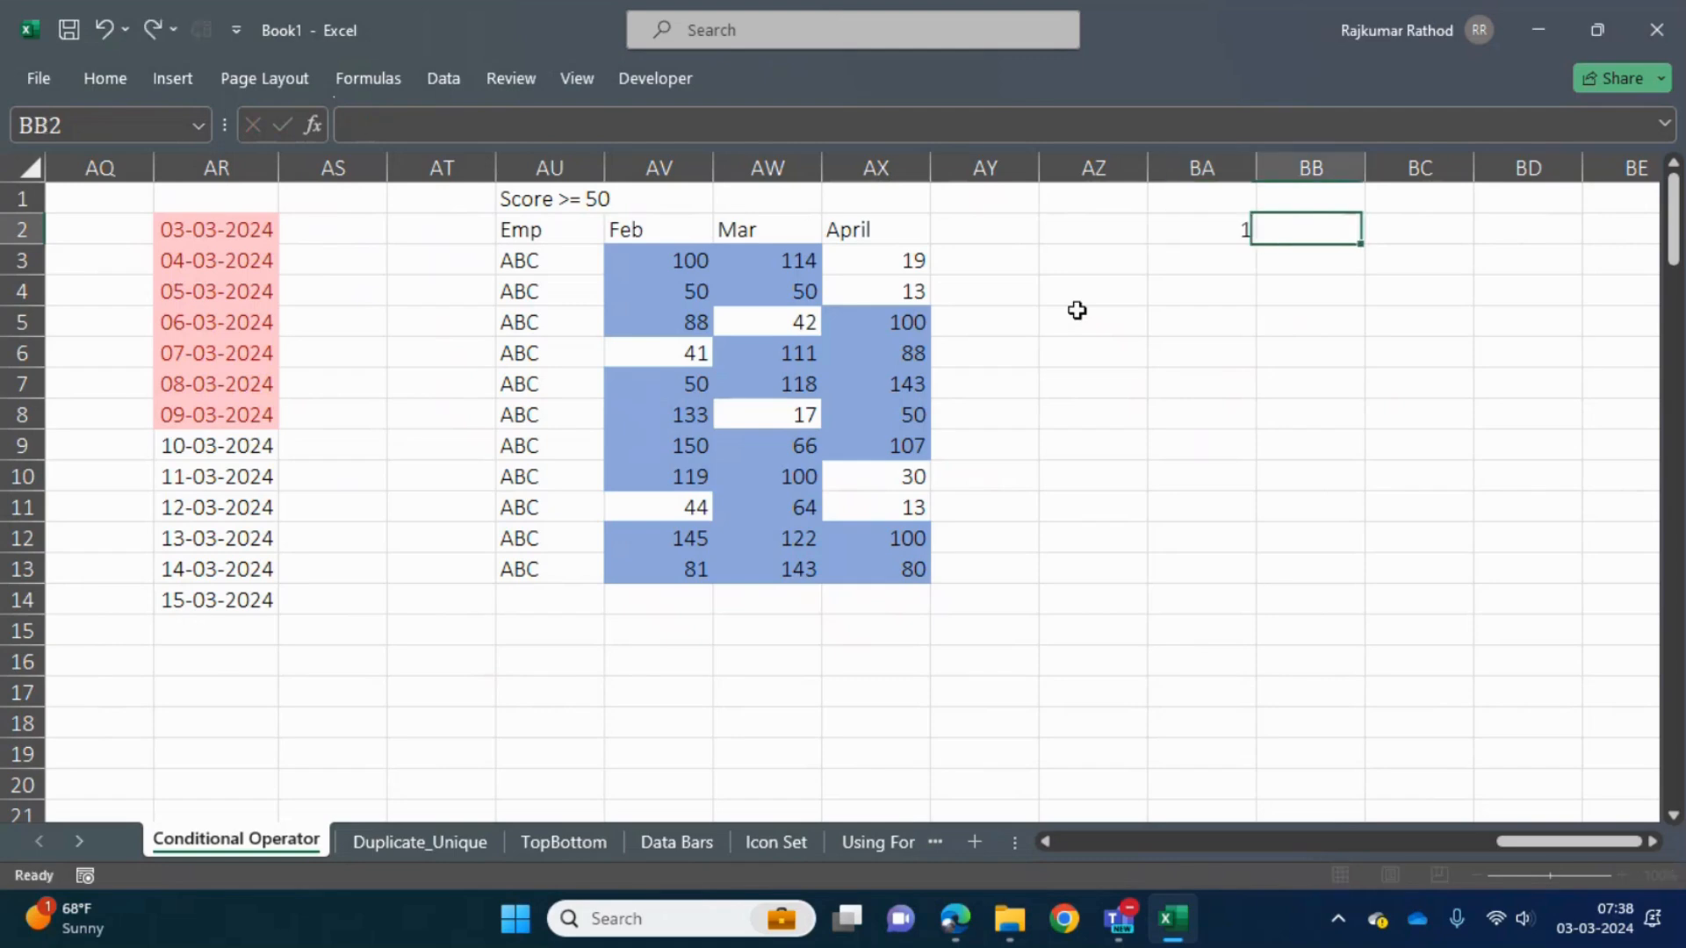
text(1)
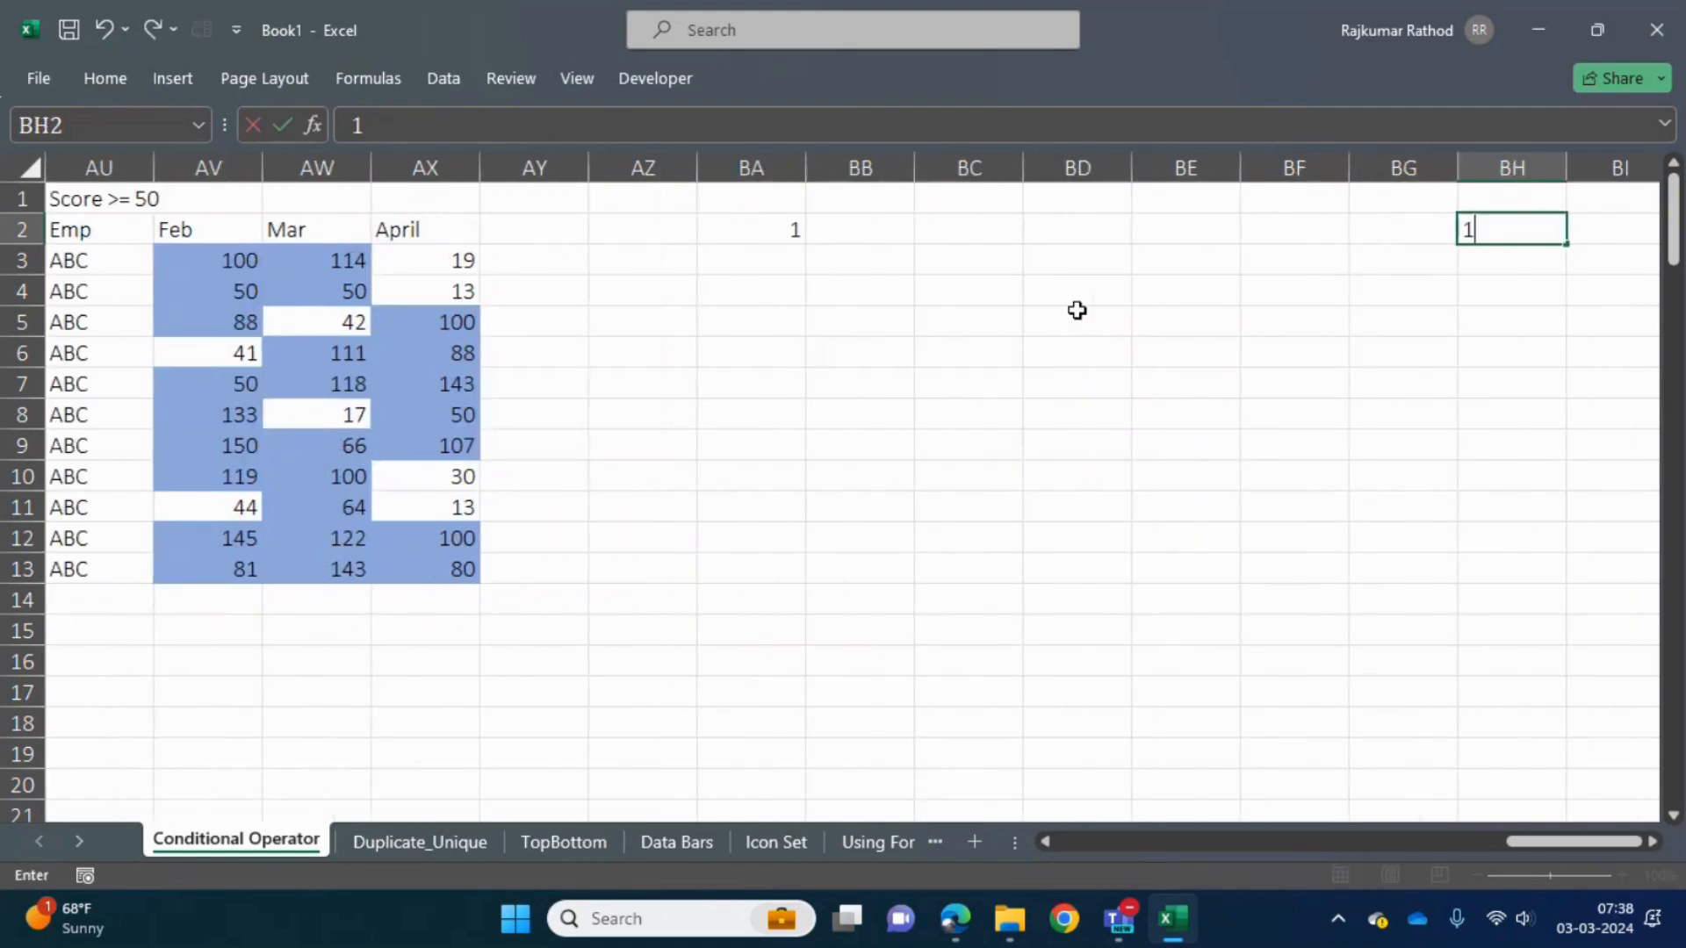
- Enter 1 in cells BH11 and BA11, and select the block BA2:BH11
key(Down)
key(Down)
key(Down)
key(Down)
key(Down)
key(Down)
key(Down)
key(Down)
key(Down)
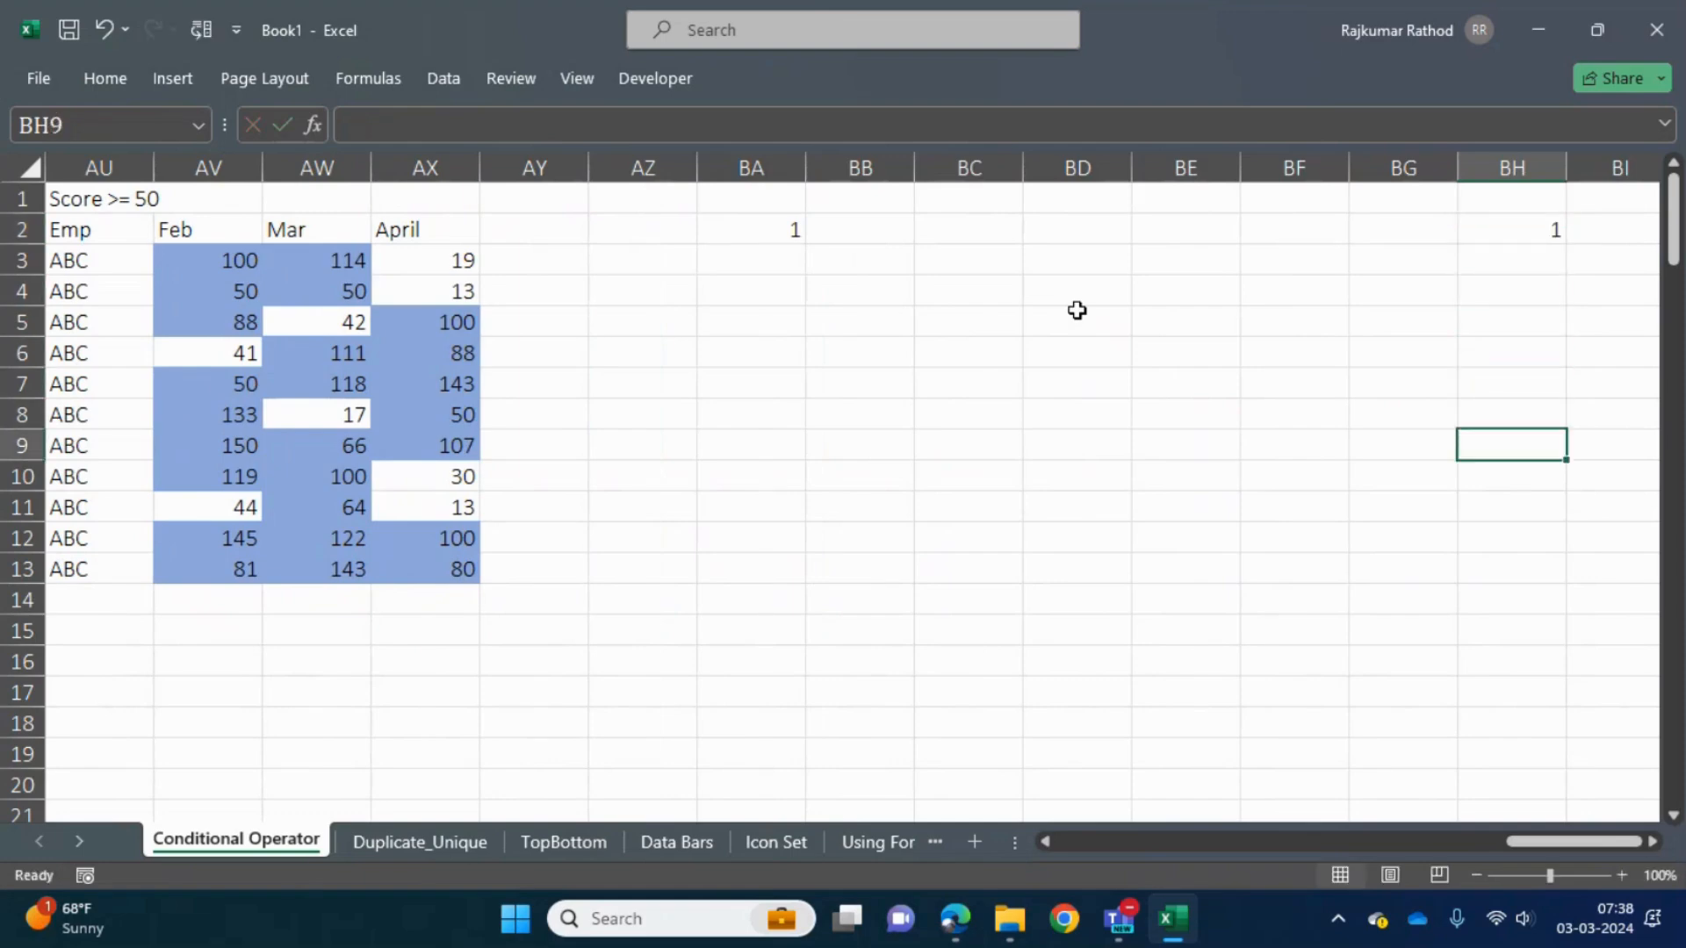
text(1)
key(Left)
key(Left)
key(Left)
key(Left)
key(Left)
key(Left)
key(Left)
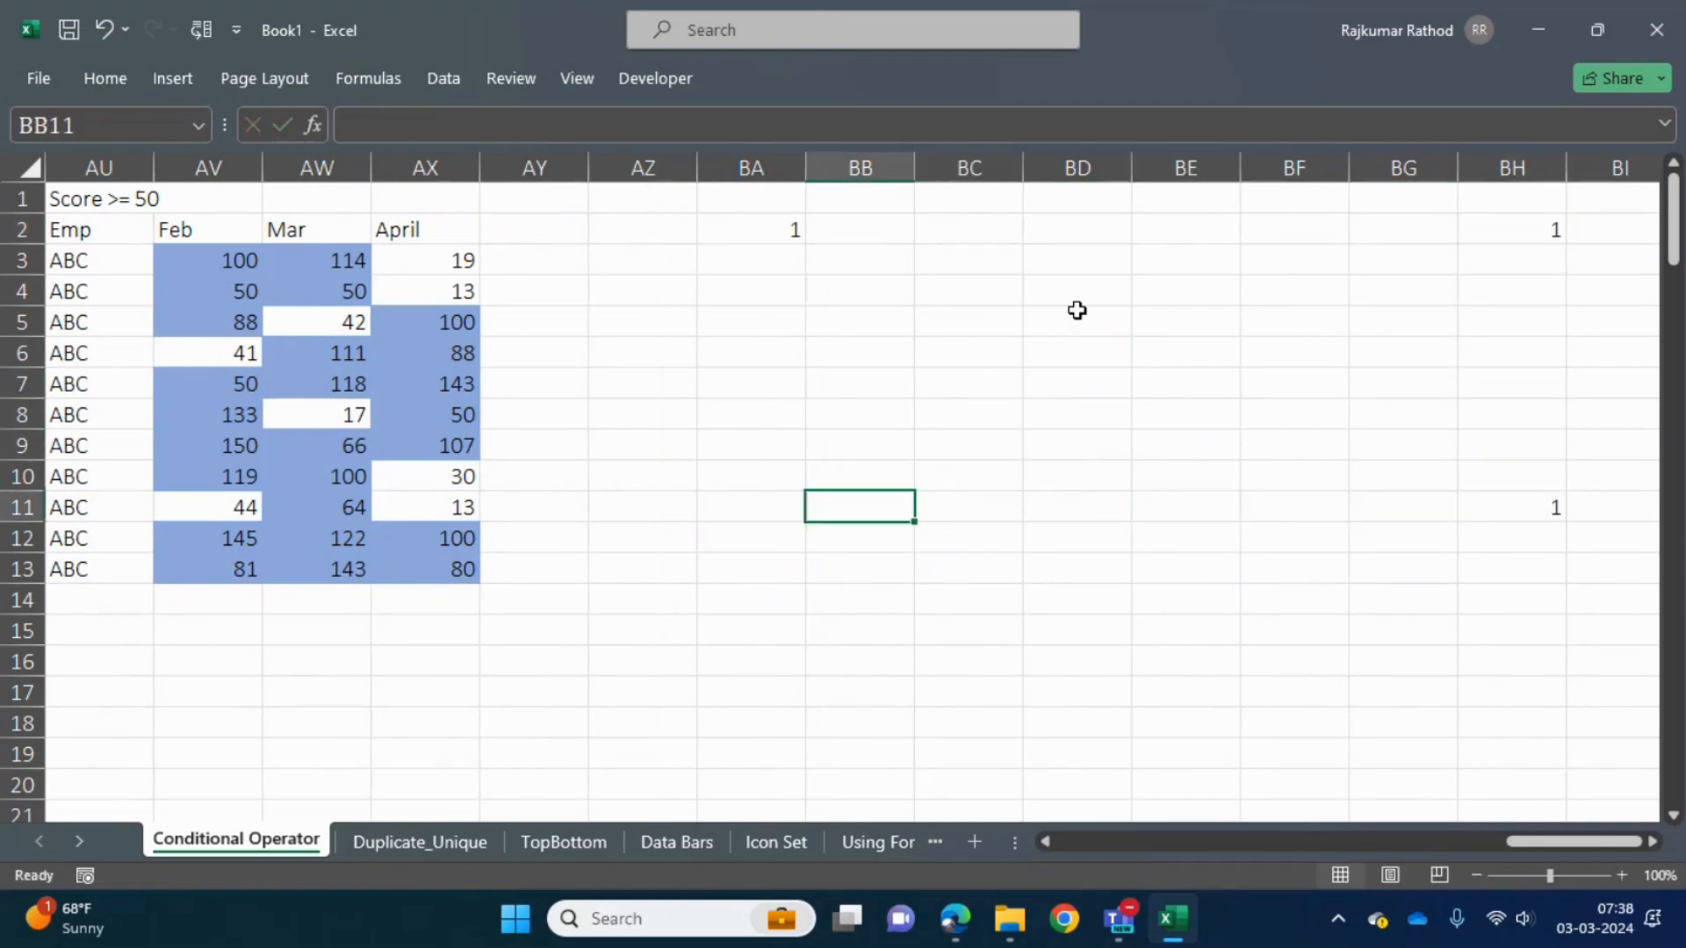
text(1)
key(Return)
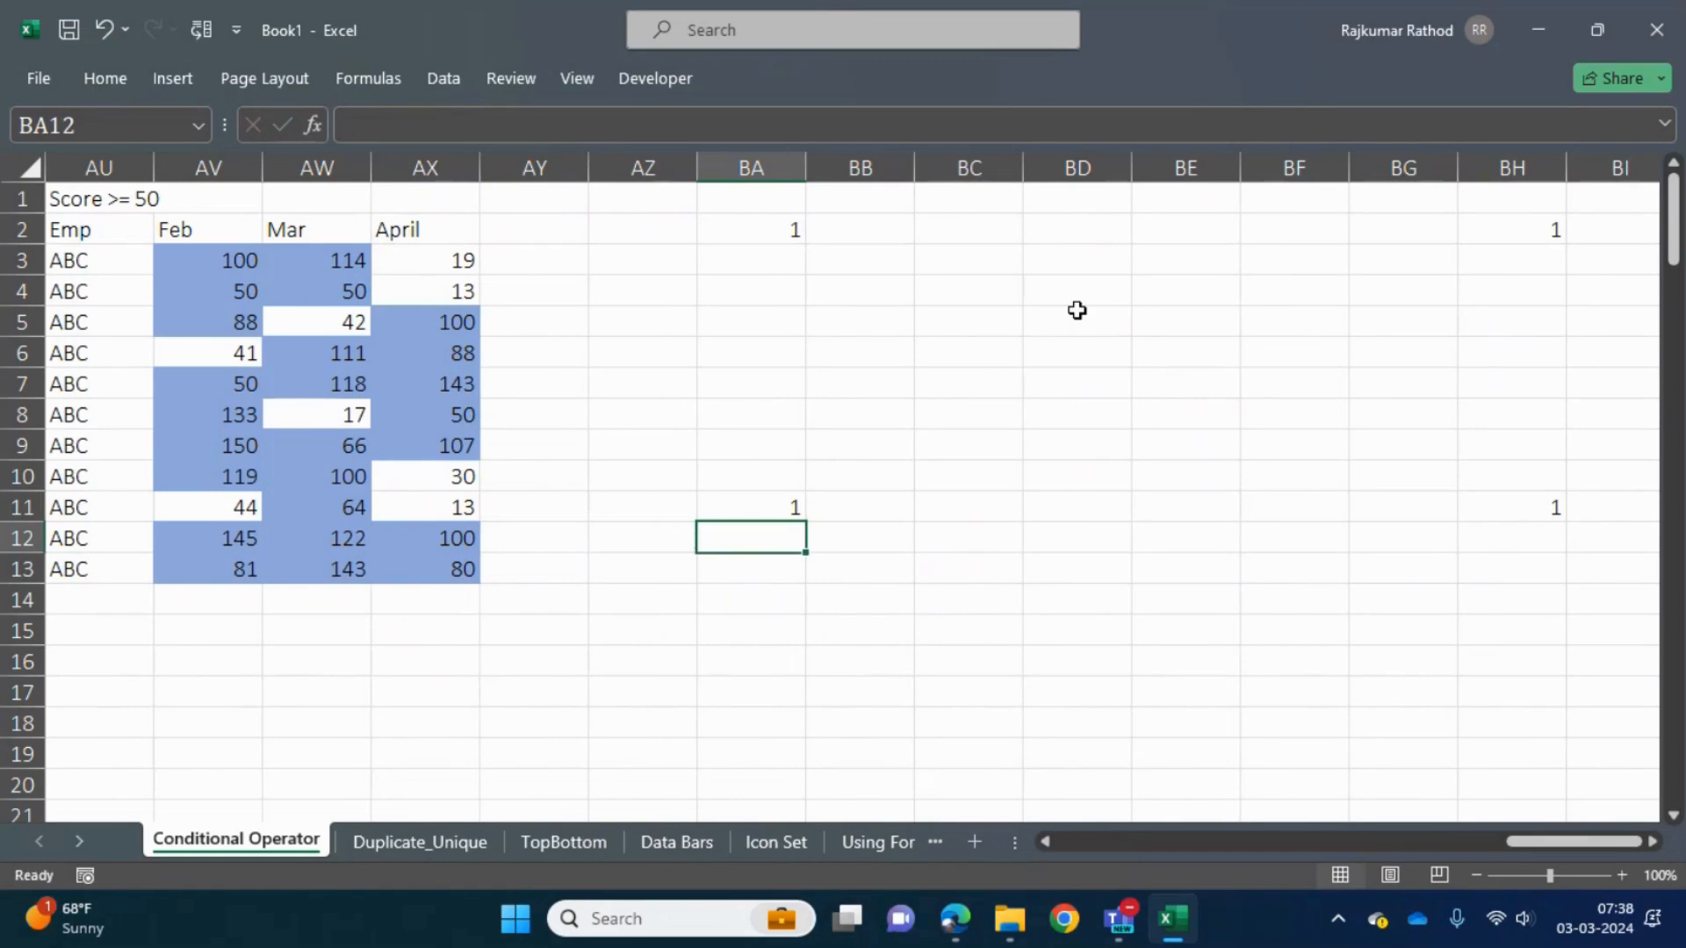
drag(741, 231, 1546, 501)
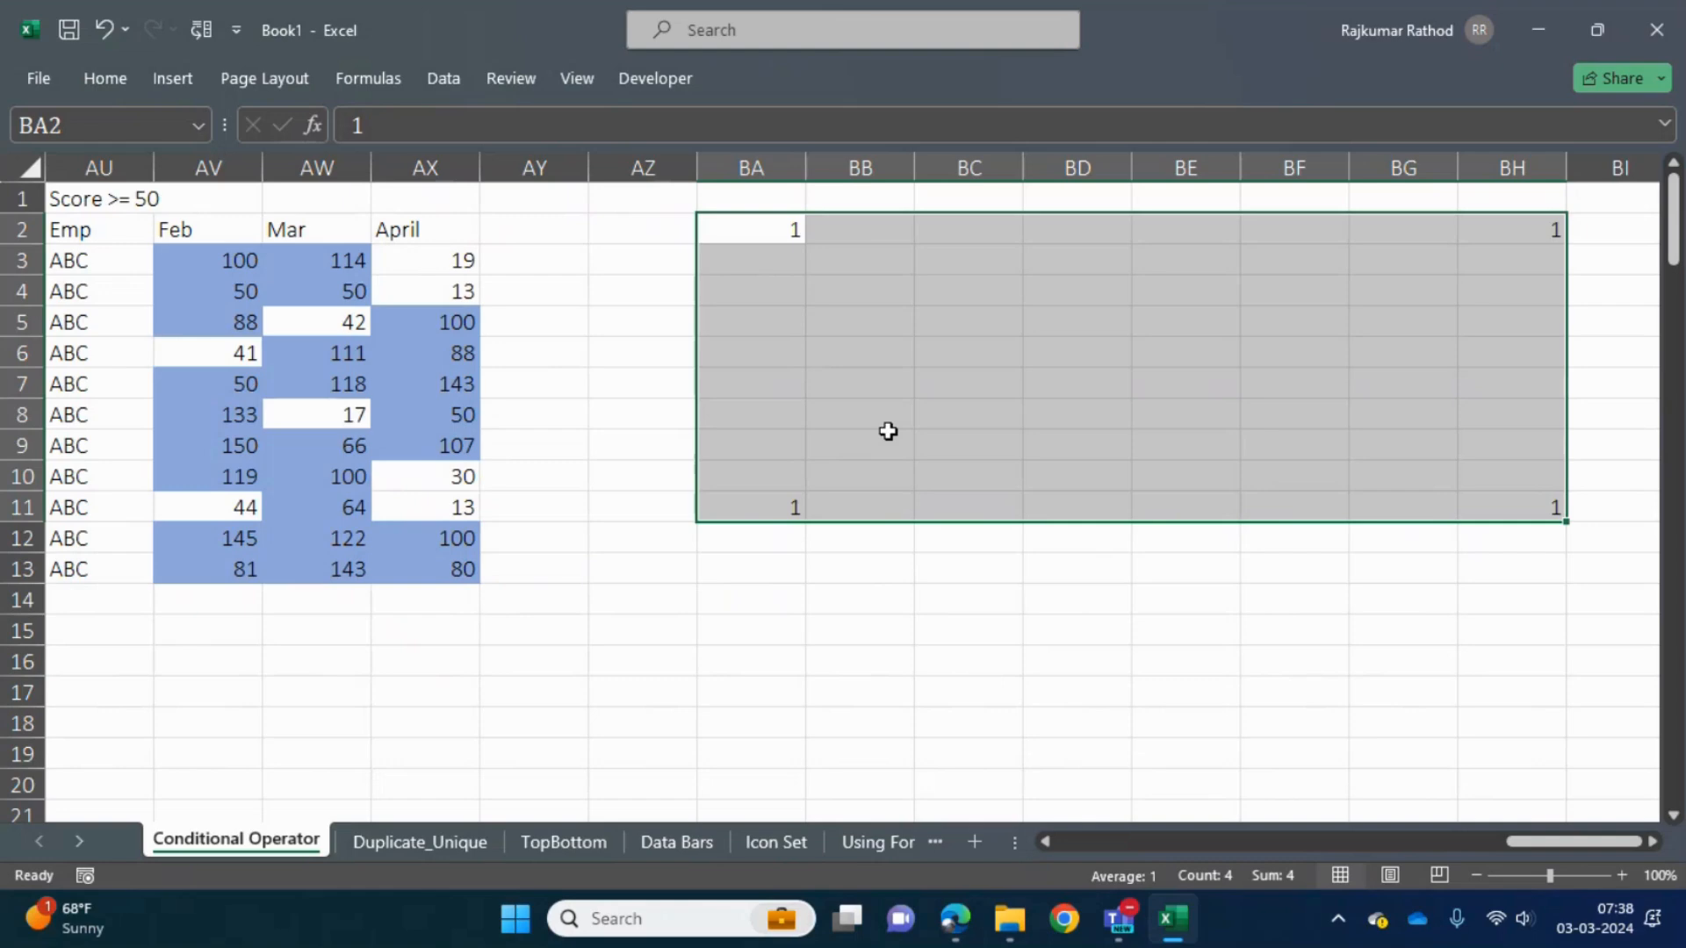
- Enter 15 in cell BA18 and 16 in cell BA23
key(Up)
key(Down)
key(Down)
key(Down)
key(Down)
key(Down)
key(Down)
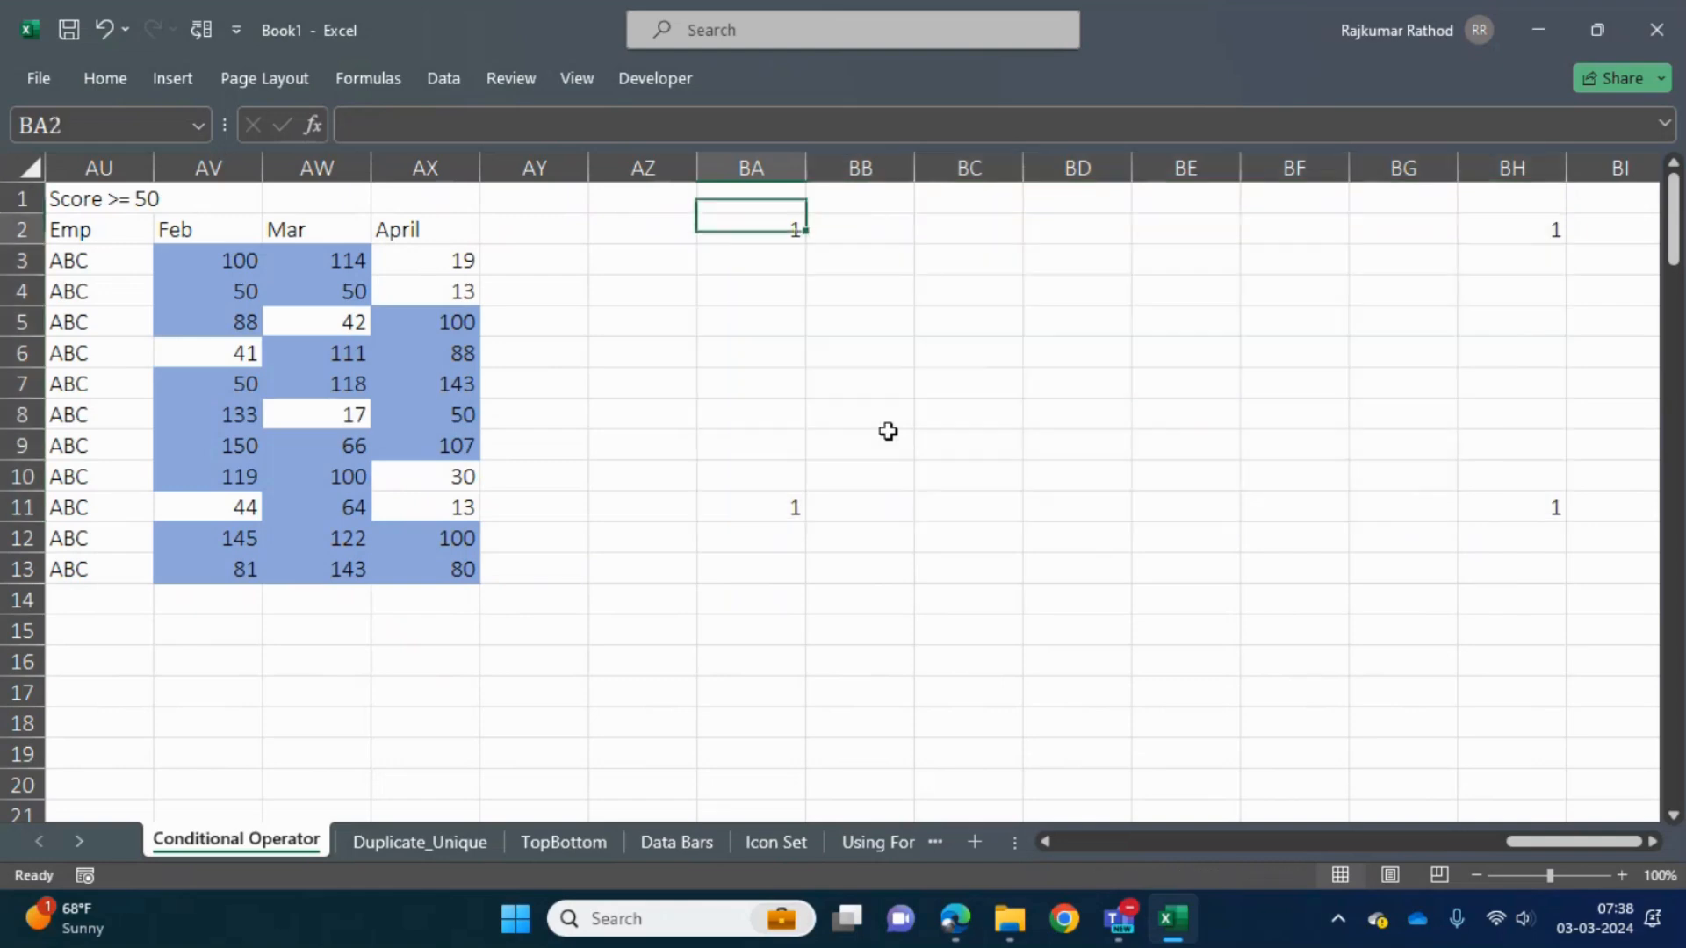
key(Down)
key(Down)
key(Down)
key(Down)
key(Down)
key(Down)
key(Down)
key(Down)
key(Down)
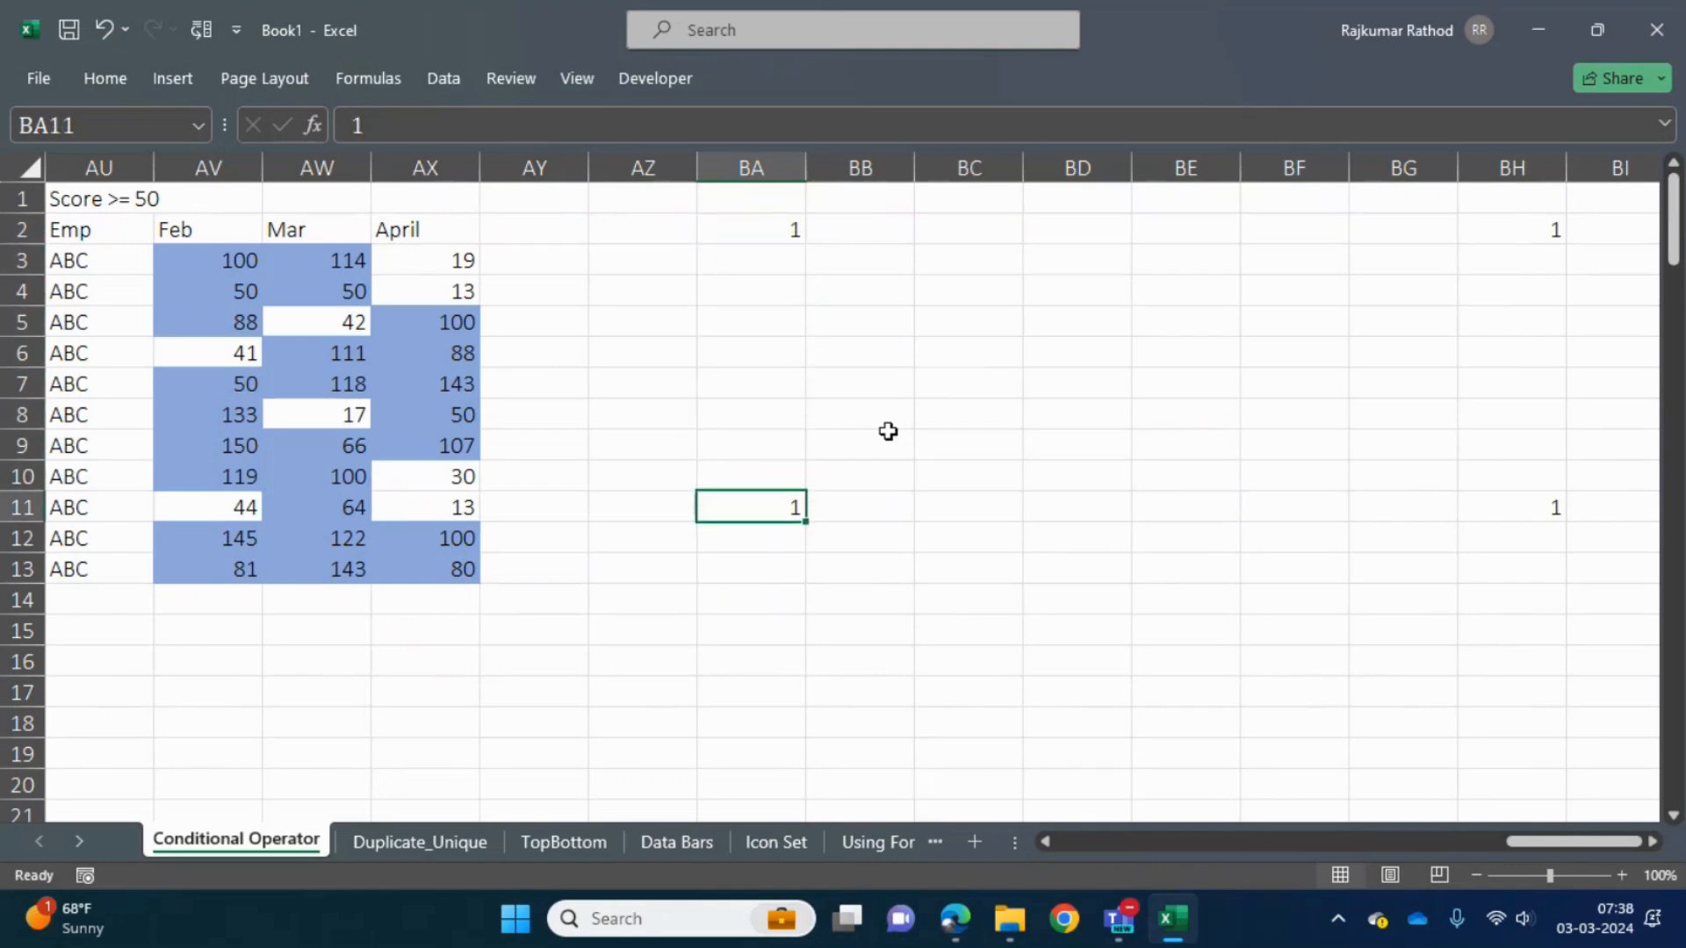
key(Down)
key(Down)
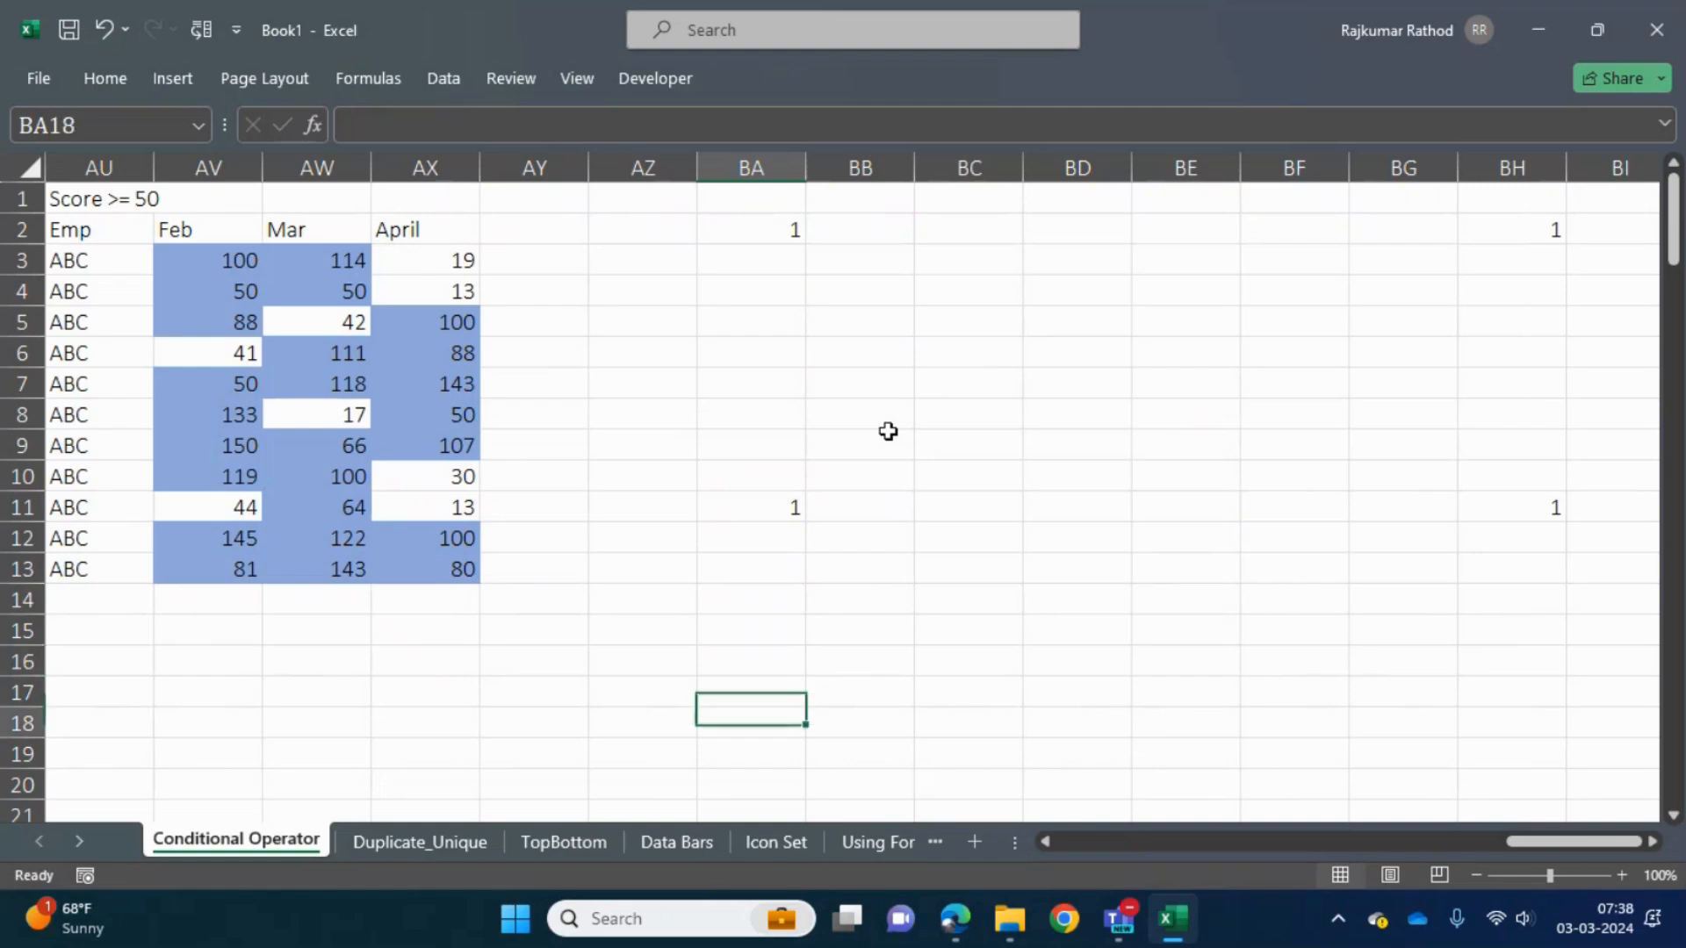
text(15)
key(Down)
key(Down)
key(Down)
key(Down)
key(Down)
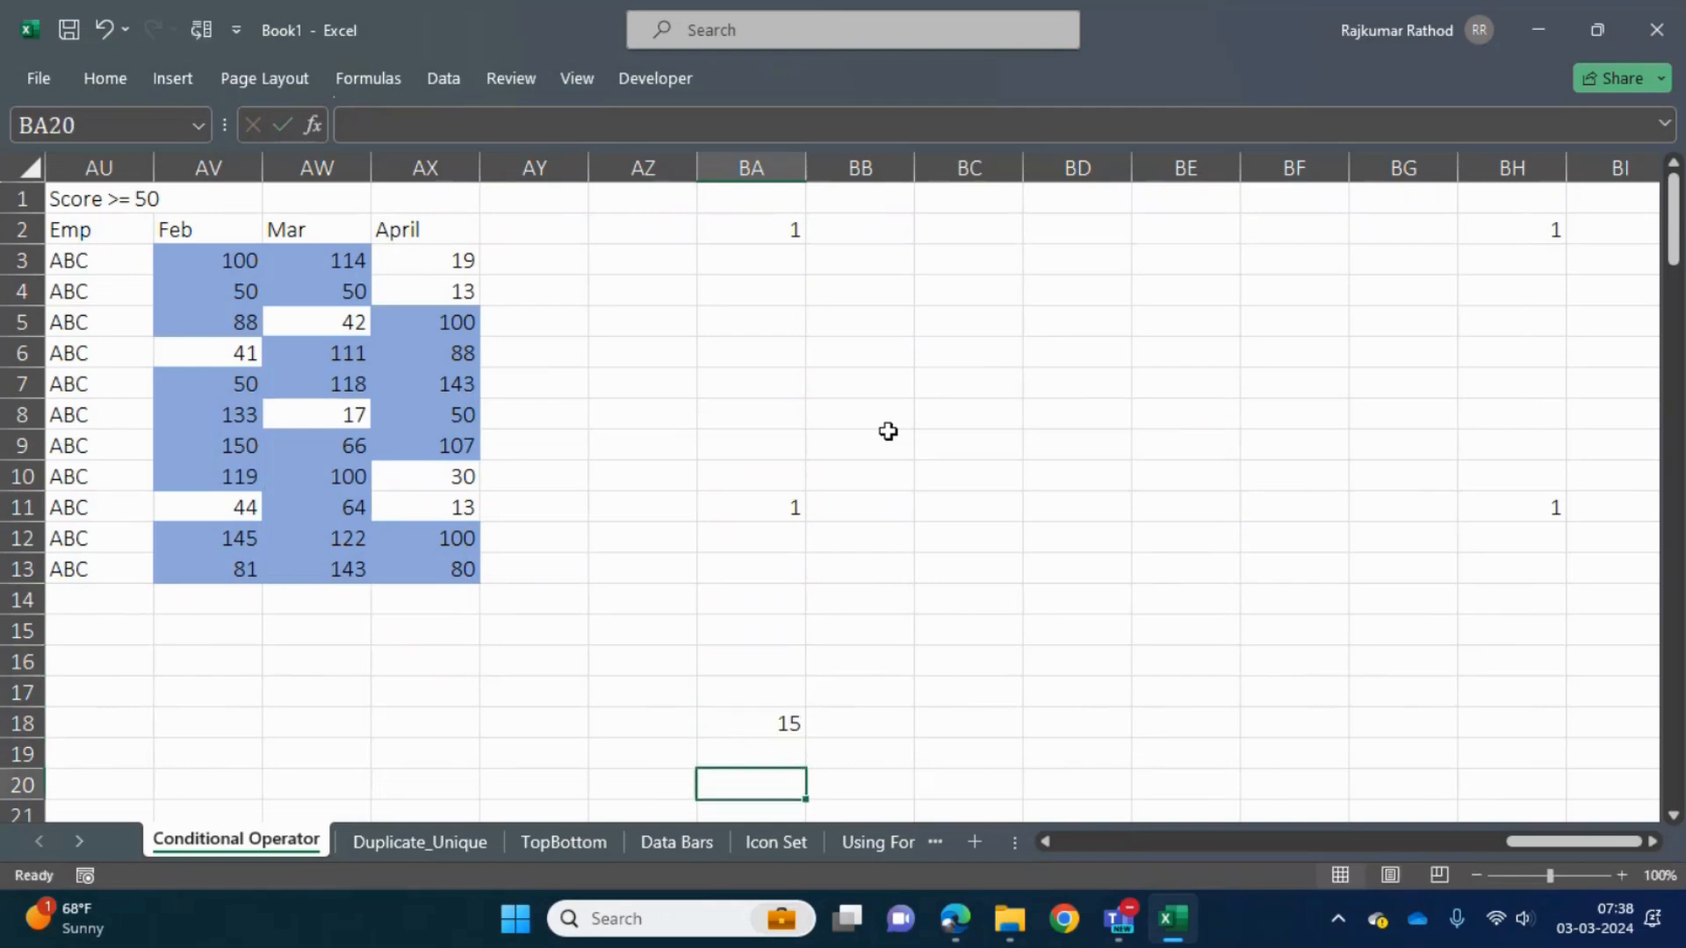
text(16)
key(Down)
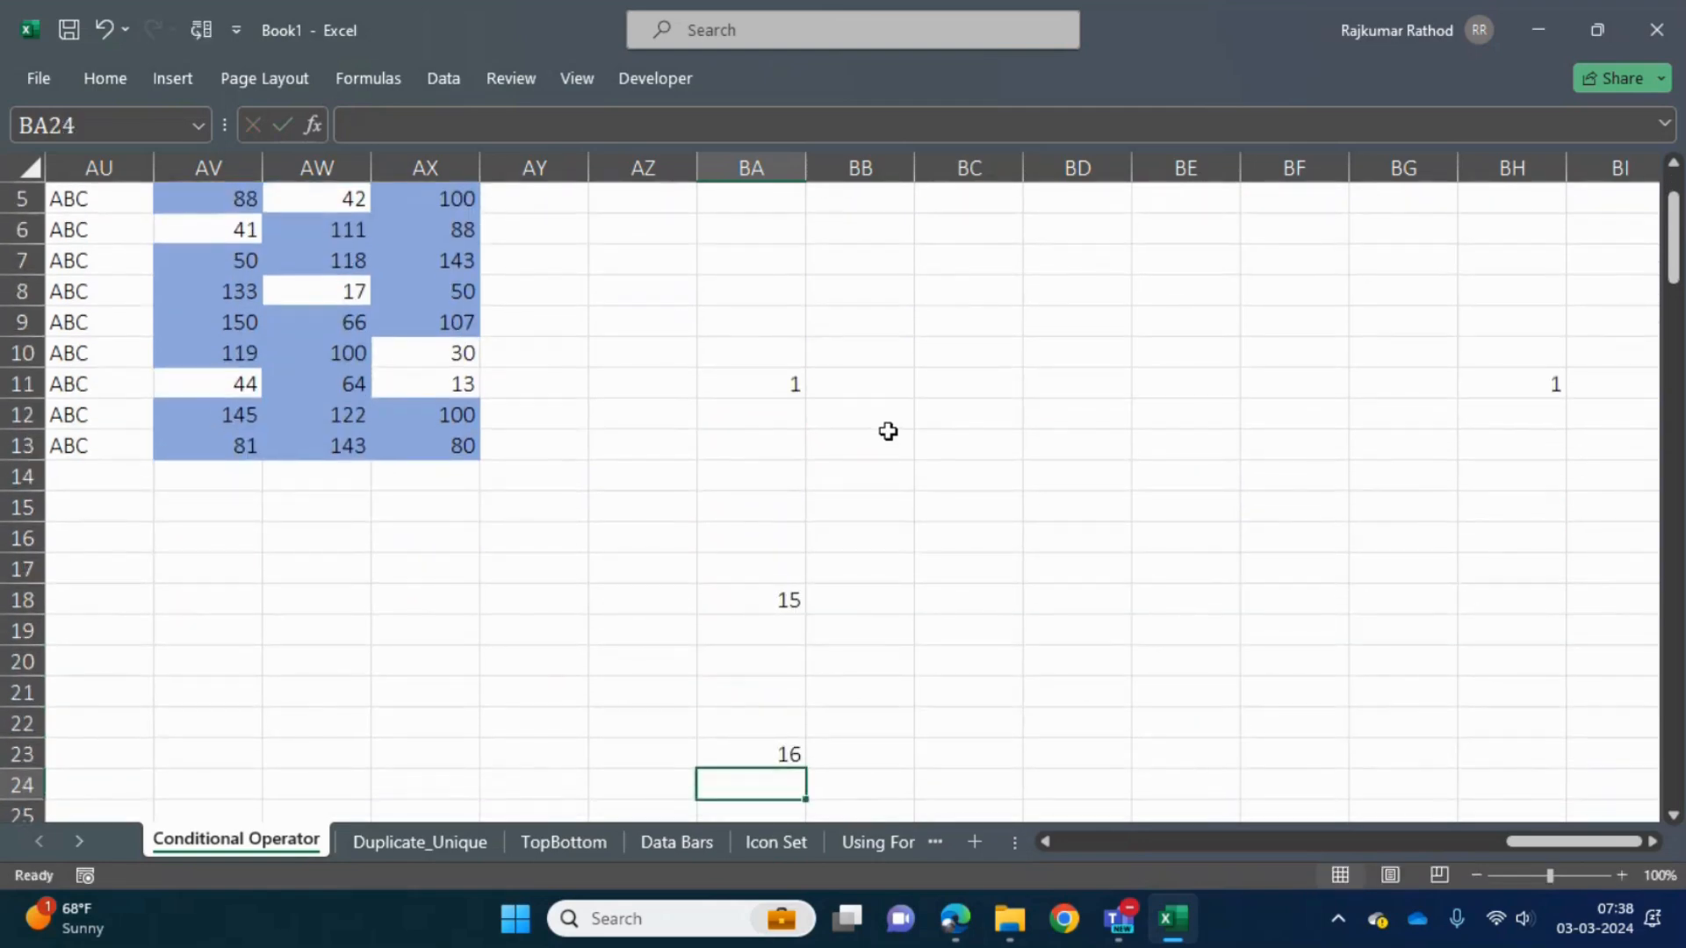
- Move through the cells around the sample values in column BA and return to cell BA2
key(Up)
key(Up)
key(Up)
key(Up)
key(Up)
key(Up)
key(Up)
key(Down)
key(Down)
key(Right)
key(Right)
key(Right)
key(Right)
key(Right)
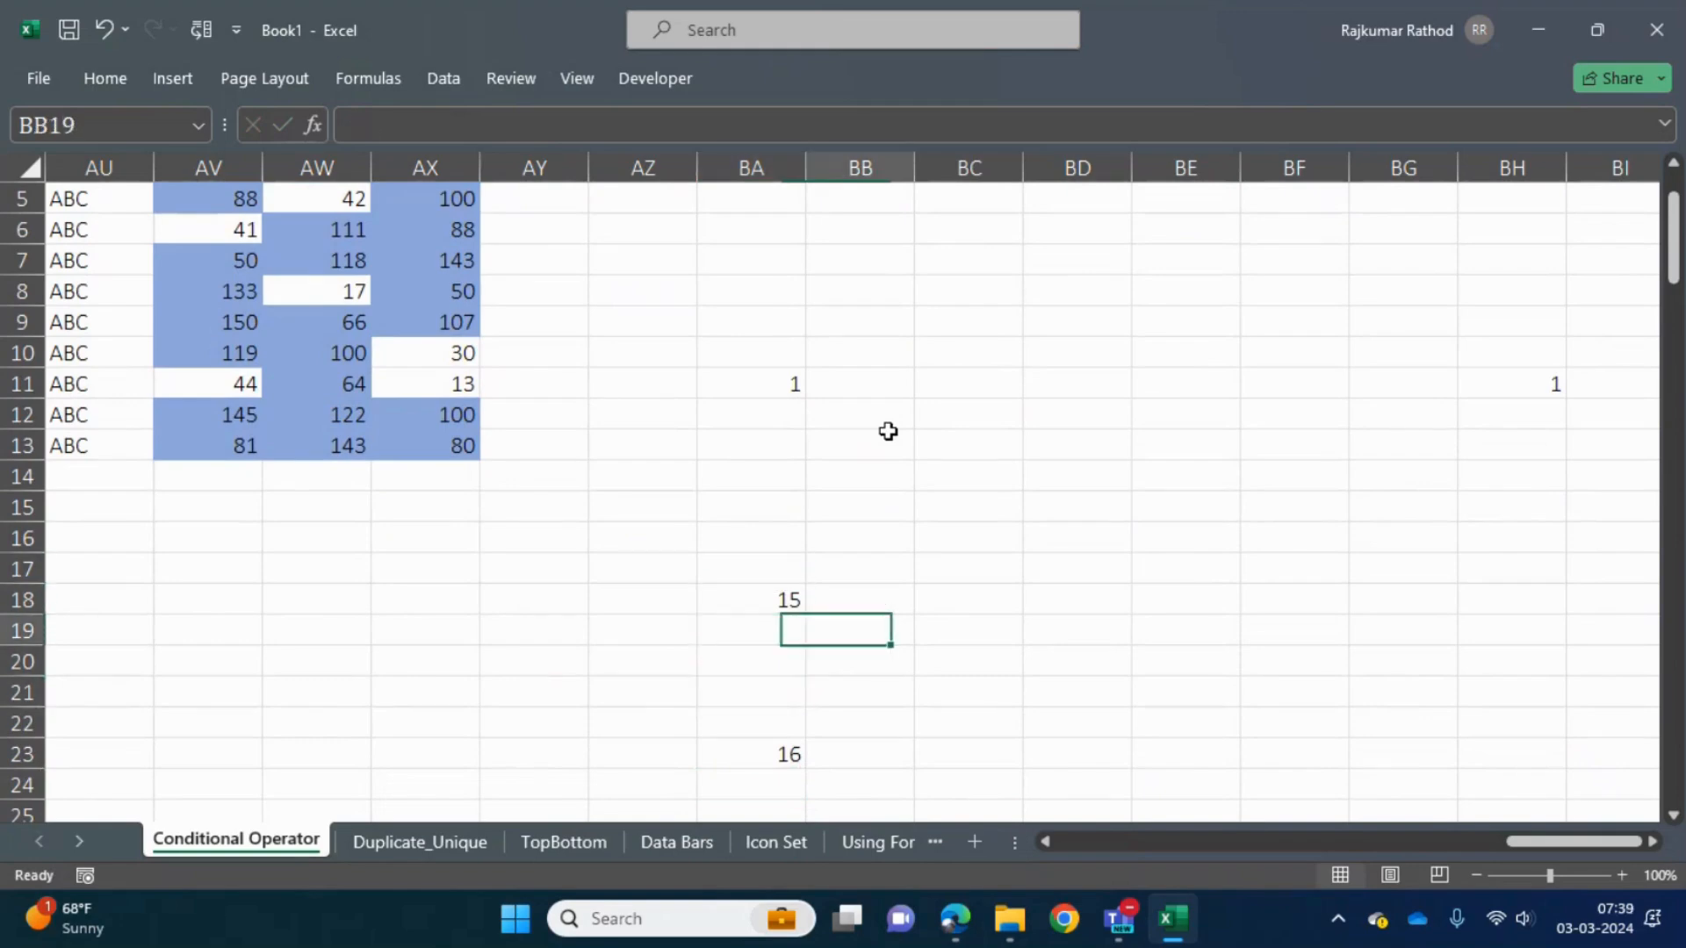
key(Left)
key(Left)
key(Left)
key(Left)
key(Left)
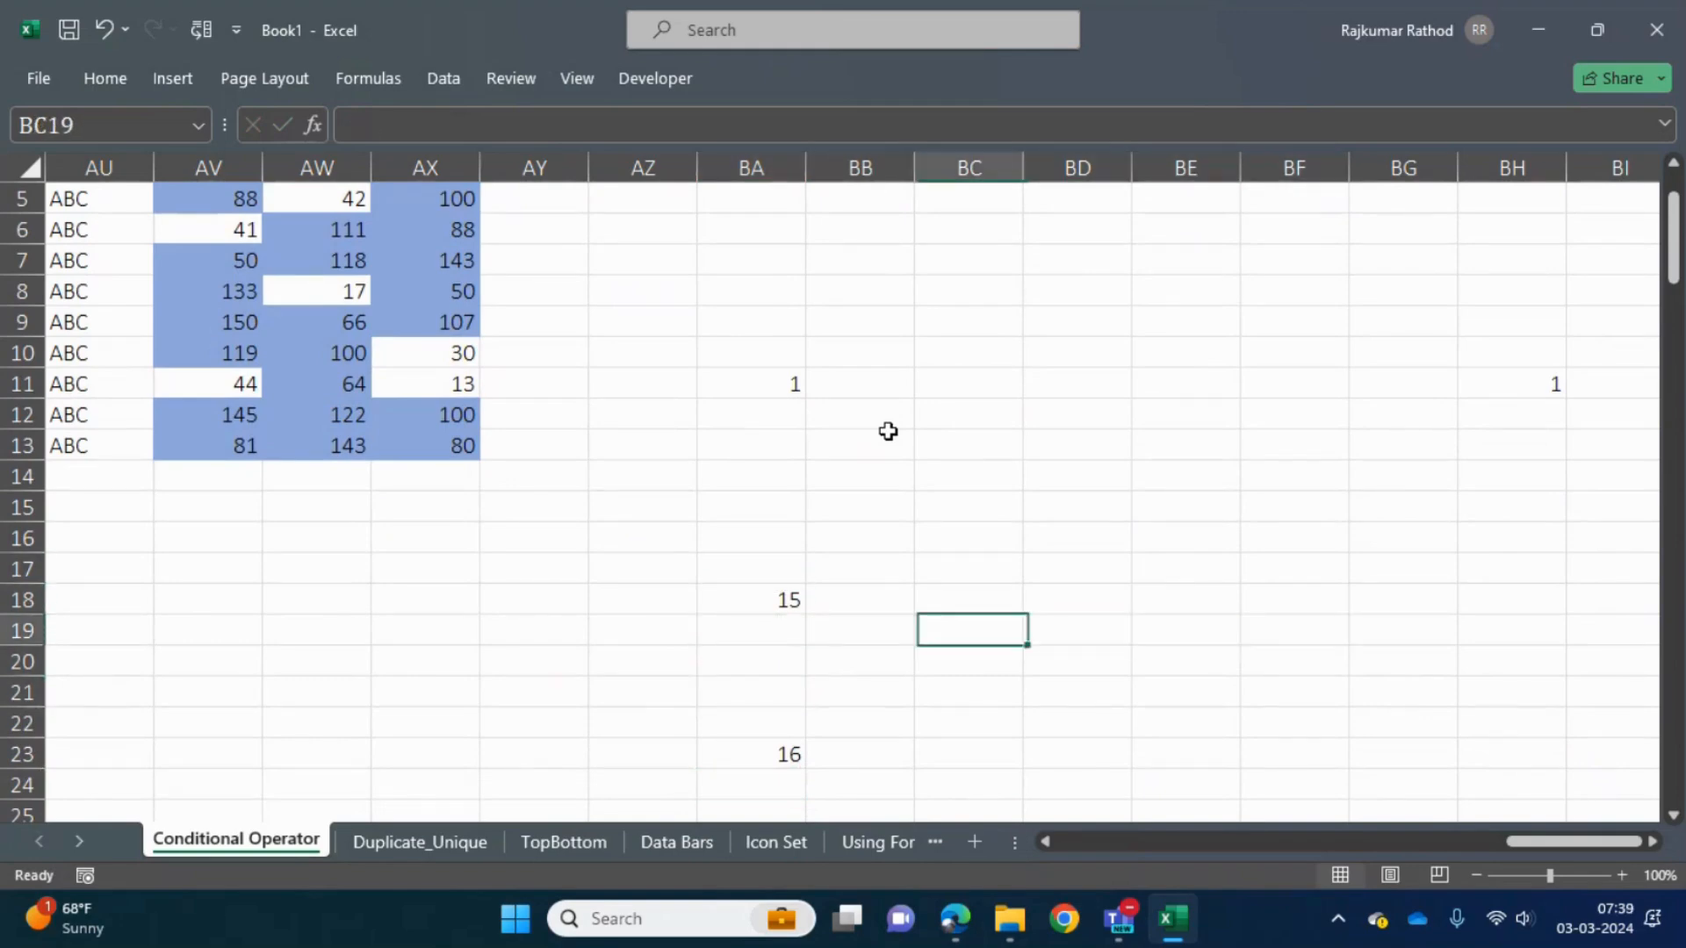
key(Up)
key(Up)
key(Up)
key(Up)
key(Up)
key(Up)
key(Up)
key(Up)
key(Up)
key(Up)
key(Up)
key(Up)
key(Up)
key(Up)
key(Up)
key(Up)
key(Up)
key(Up)
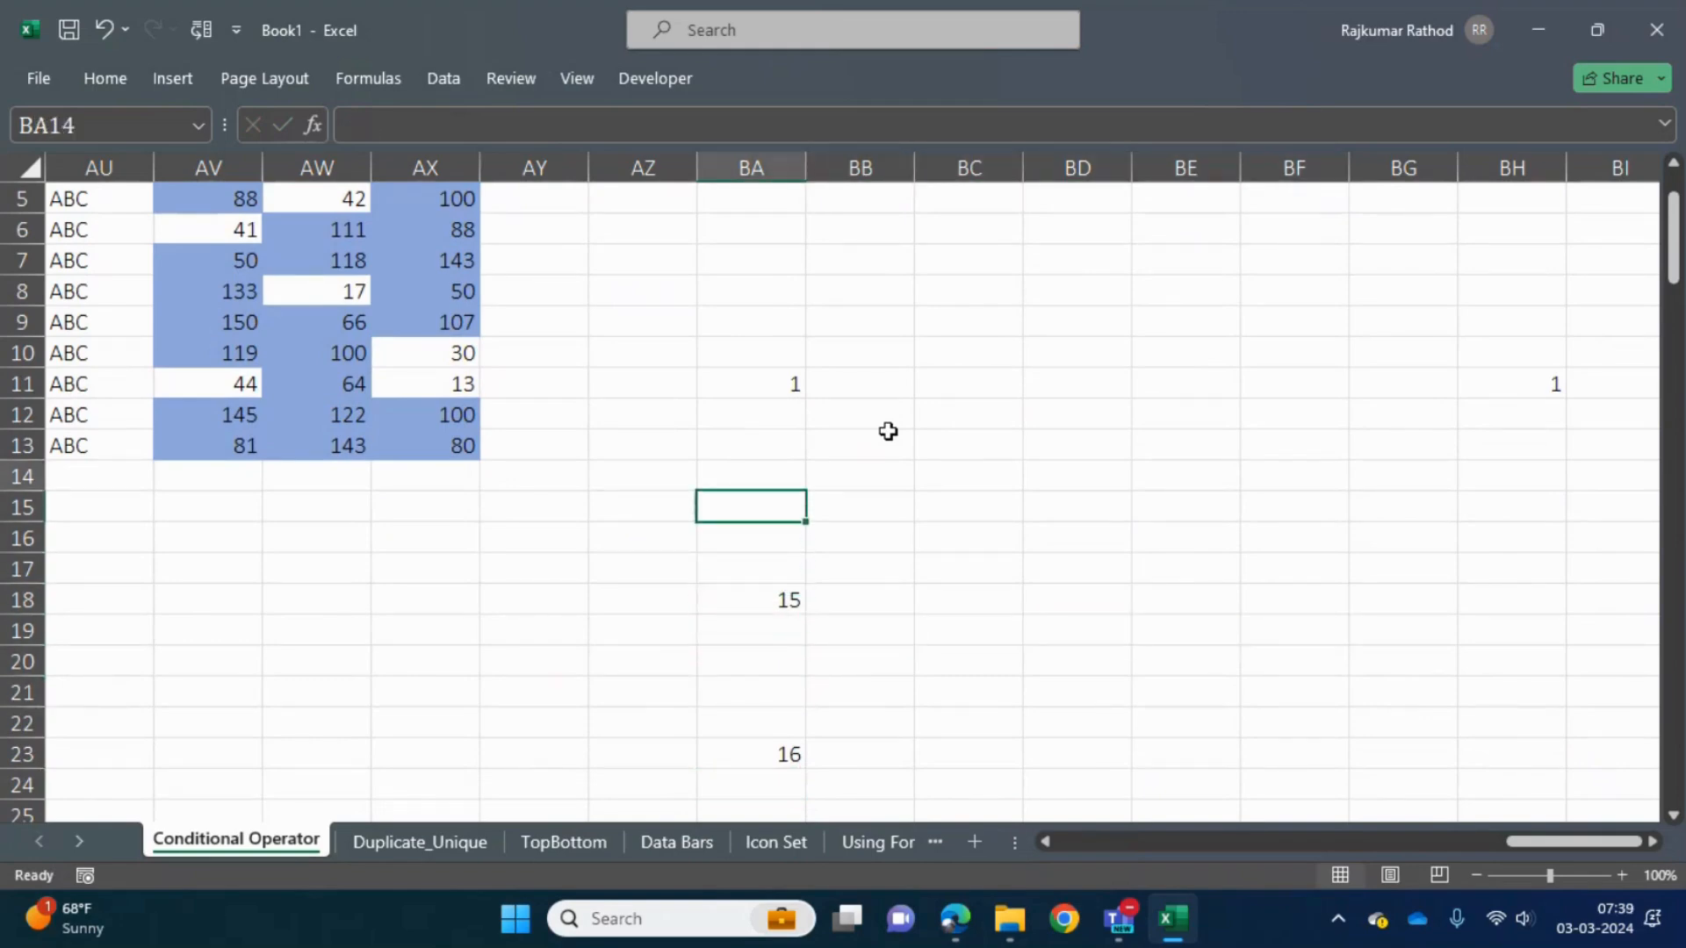
key(Down)
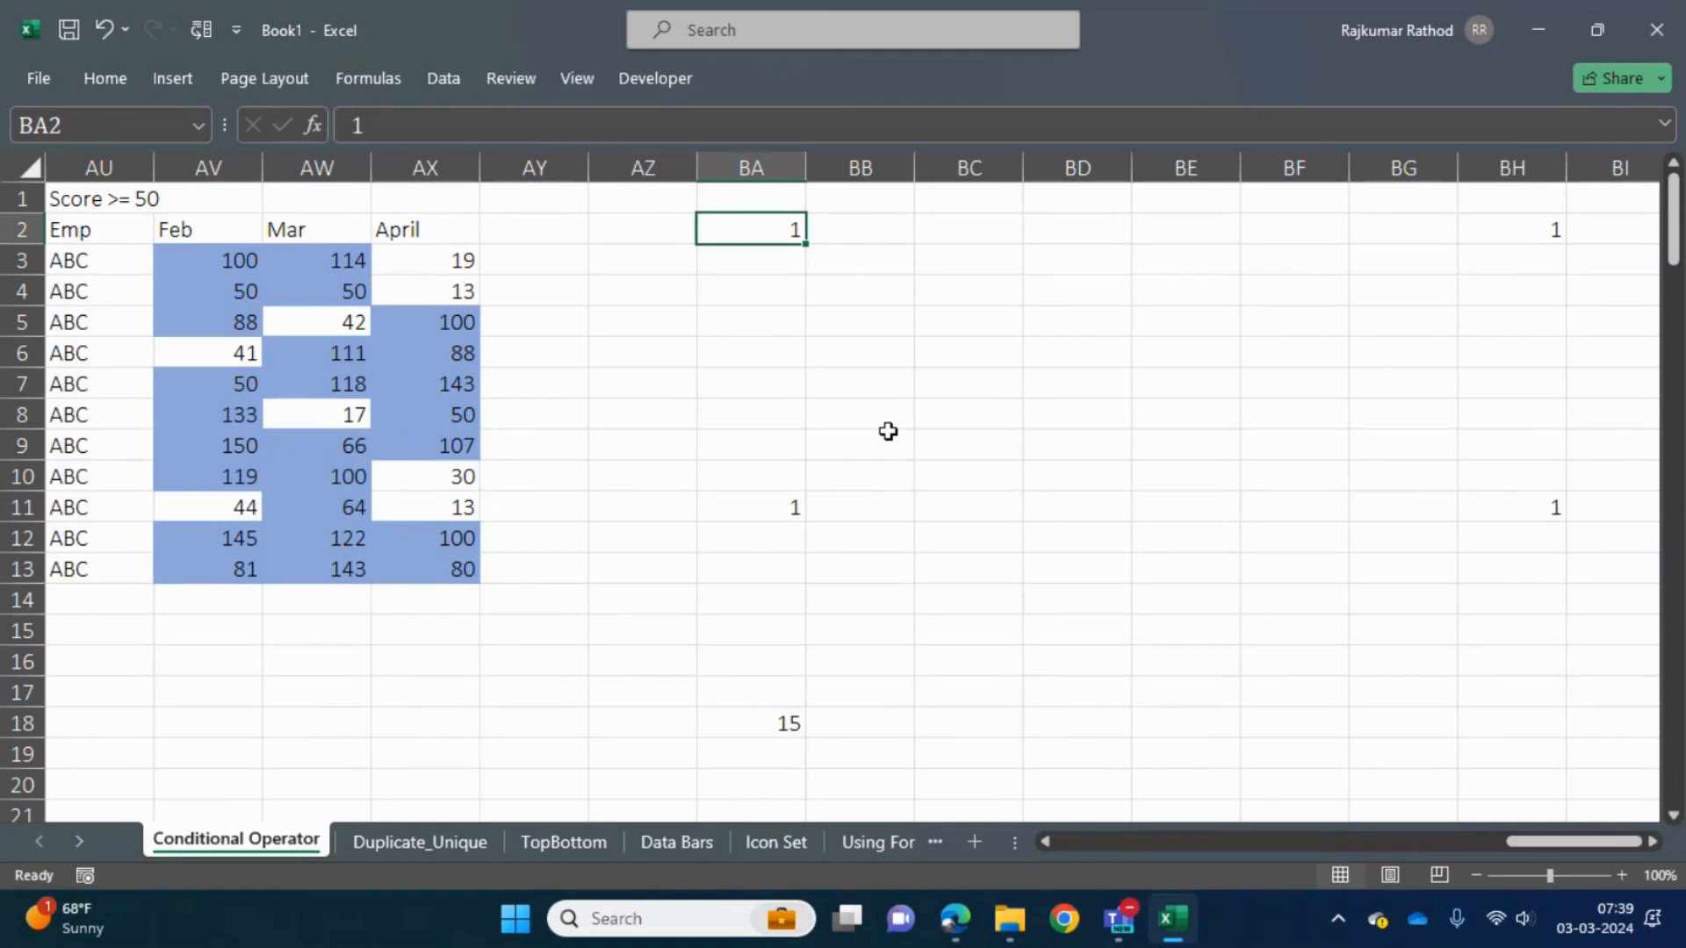
- Enter the heading "Short Cut Key" in cell AZ2
key(Left)
key(Left)
key(Right)
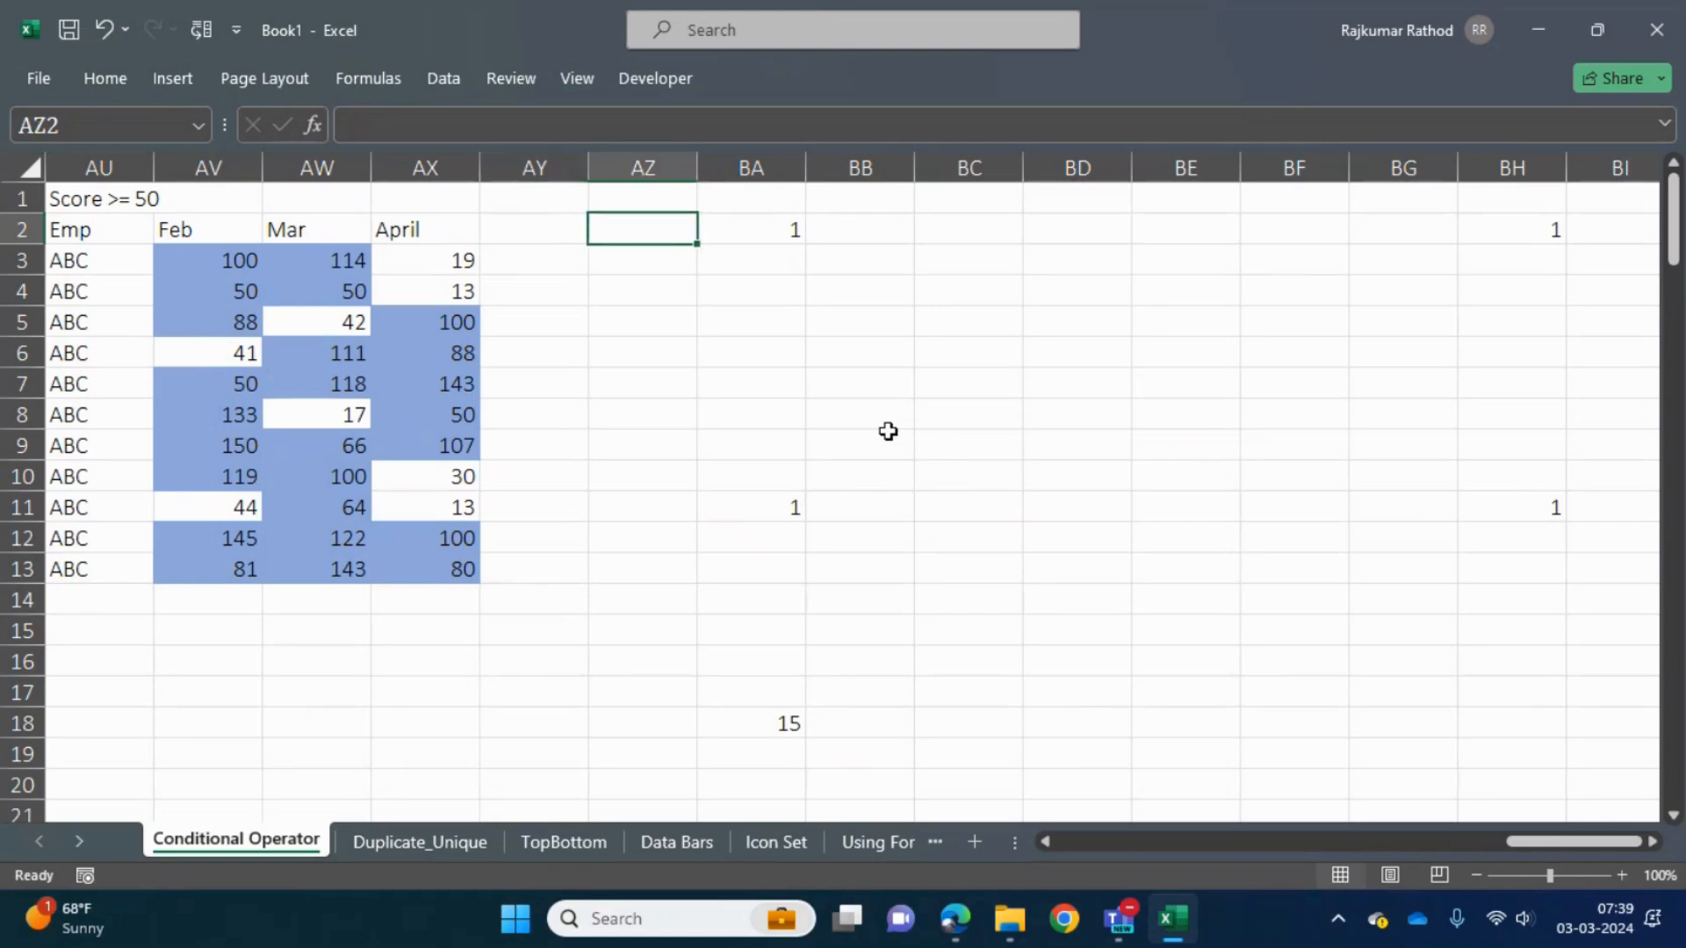
text(Shotr)
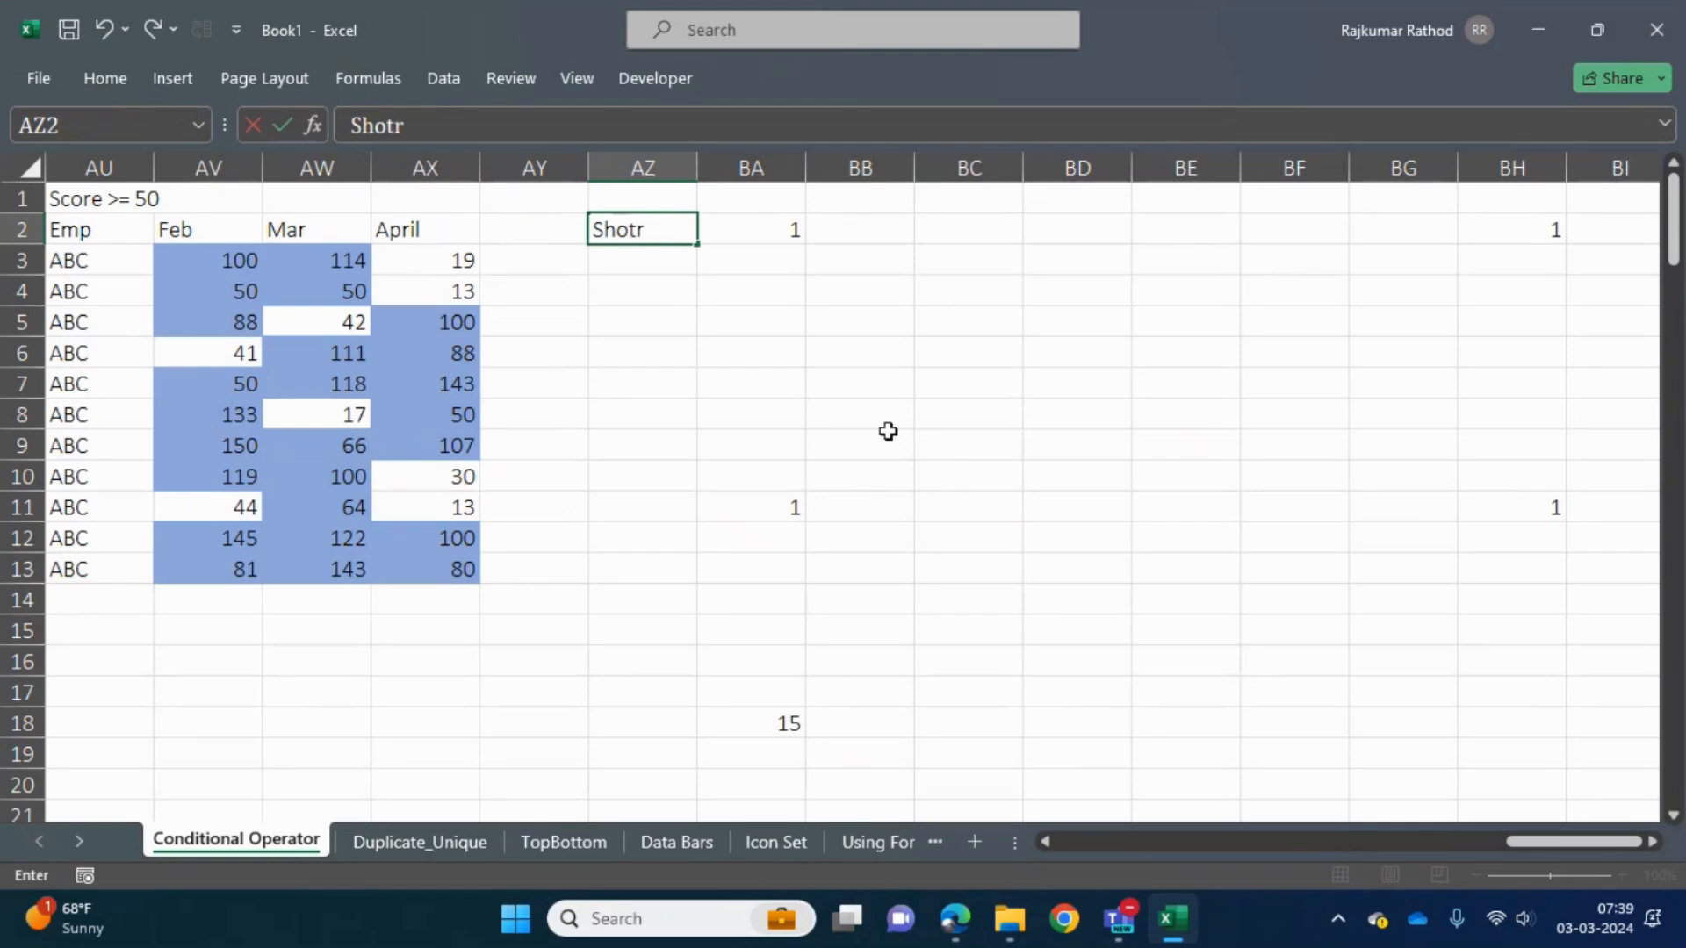
key(BackSpace)
key(BackSpace)
text(rt Cut Key)
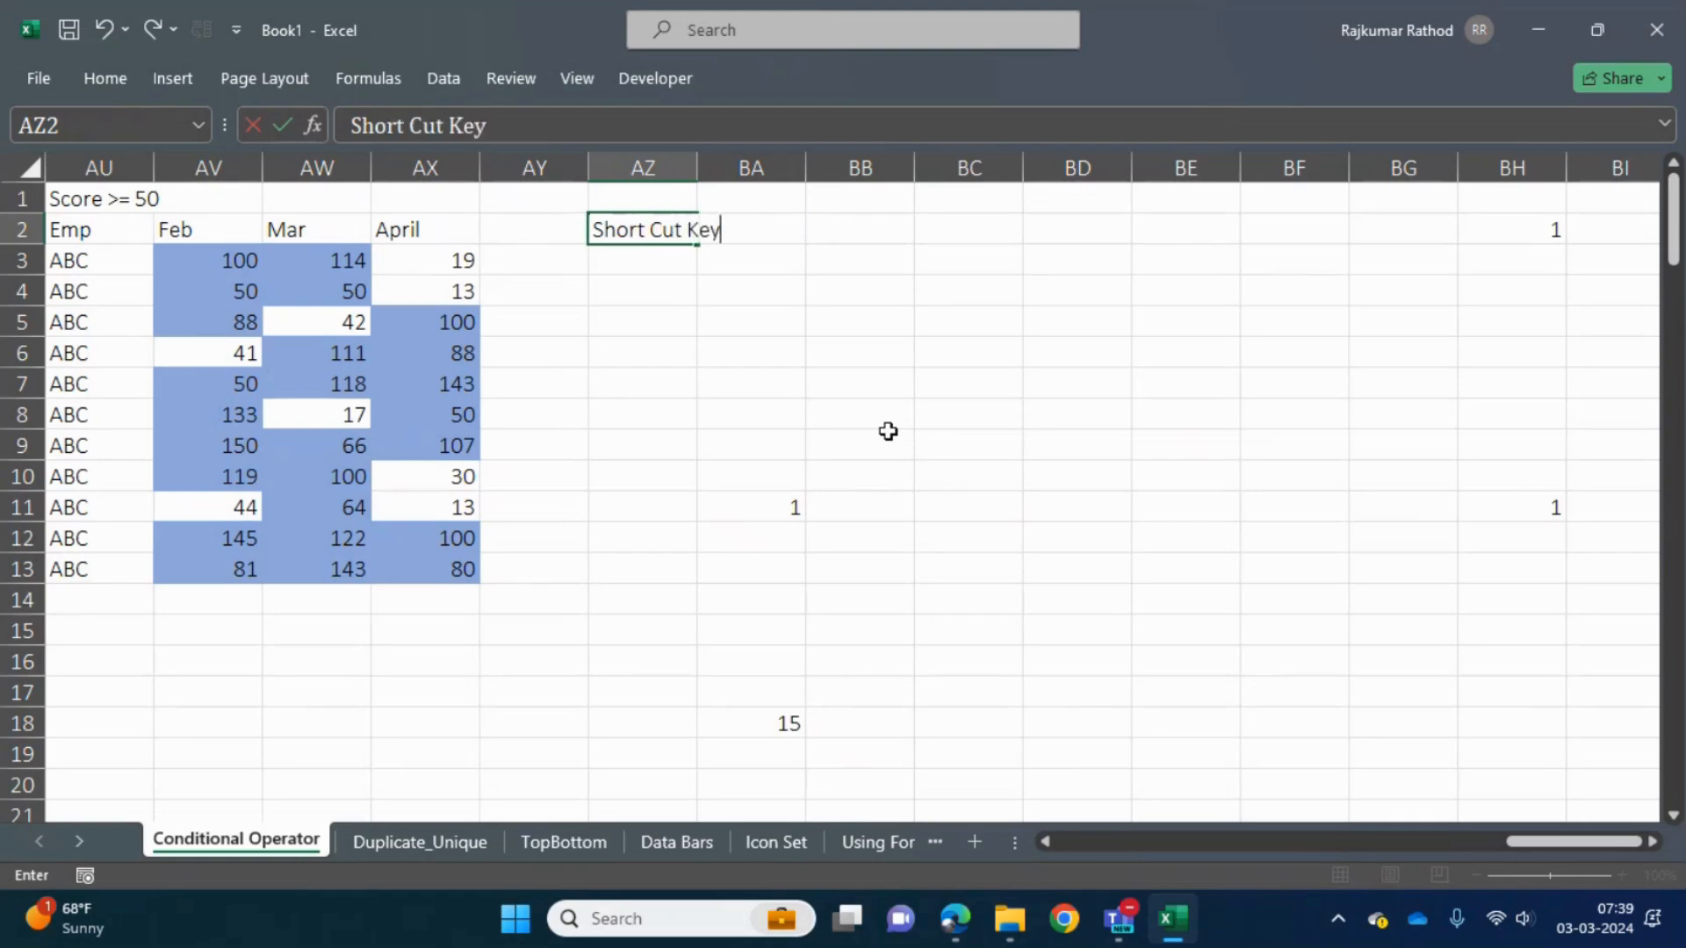
key(Return)
- Enter the note "Ctrl + Down Arrow" in cell AZ3 and widen column AZ to fit it
text(Ctrl )
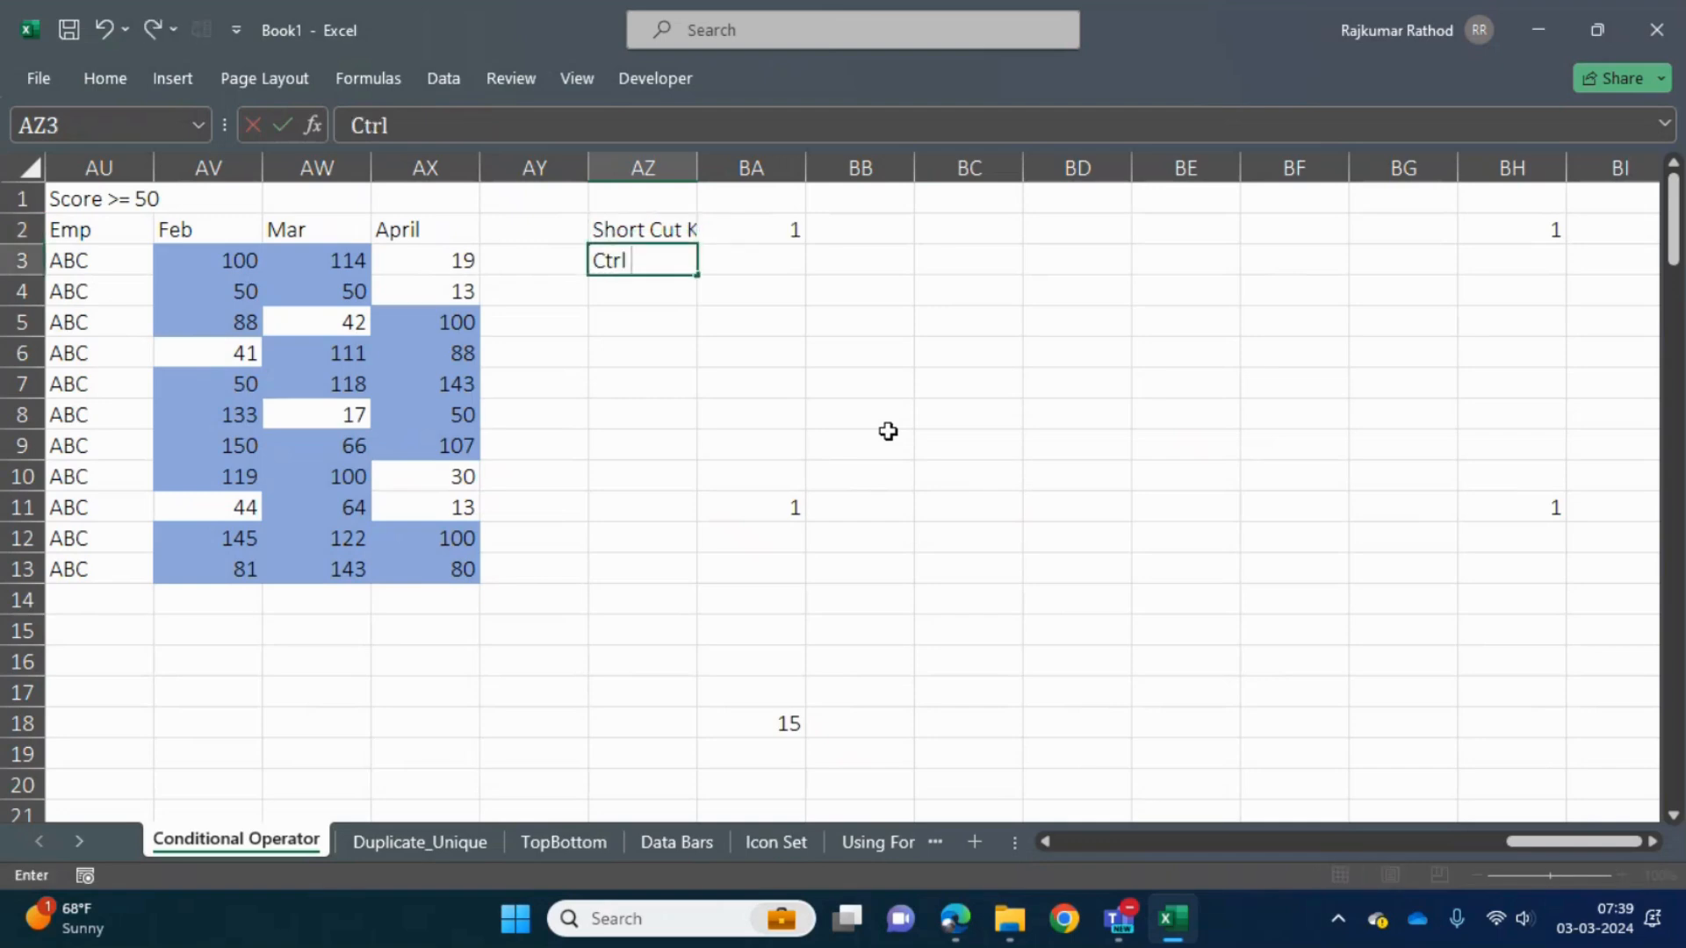
text(+ Down A)
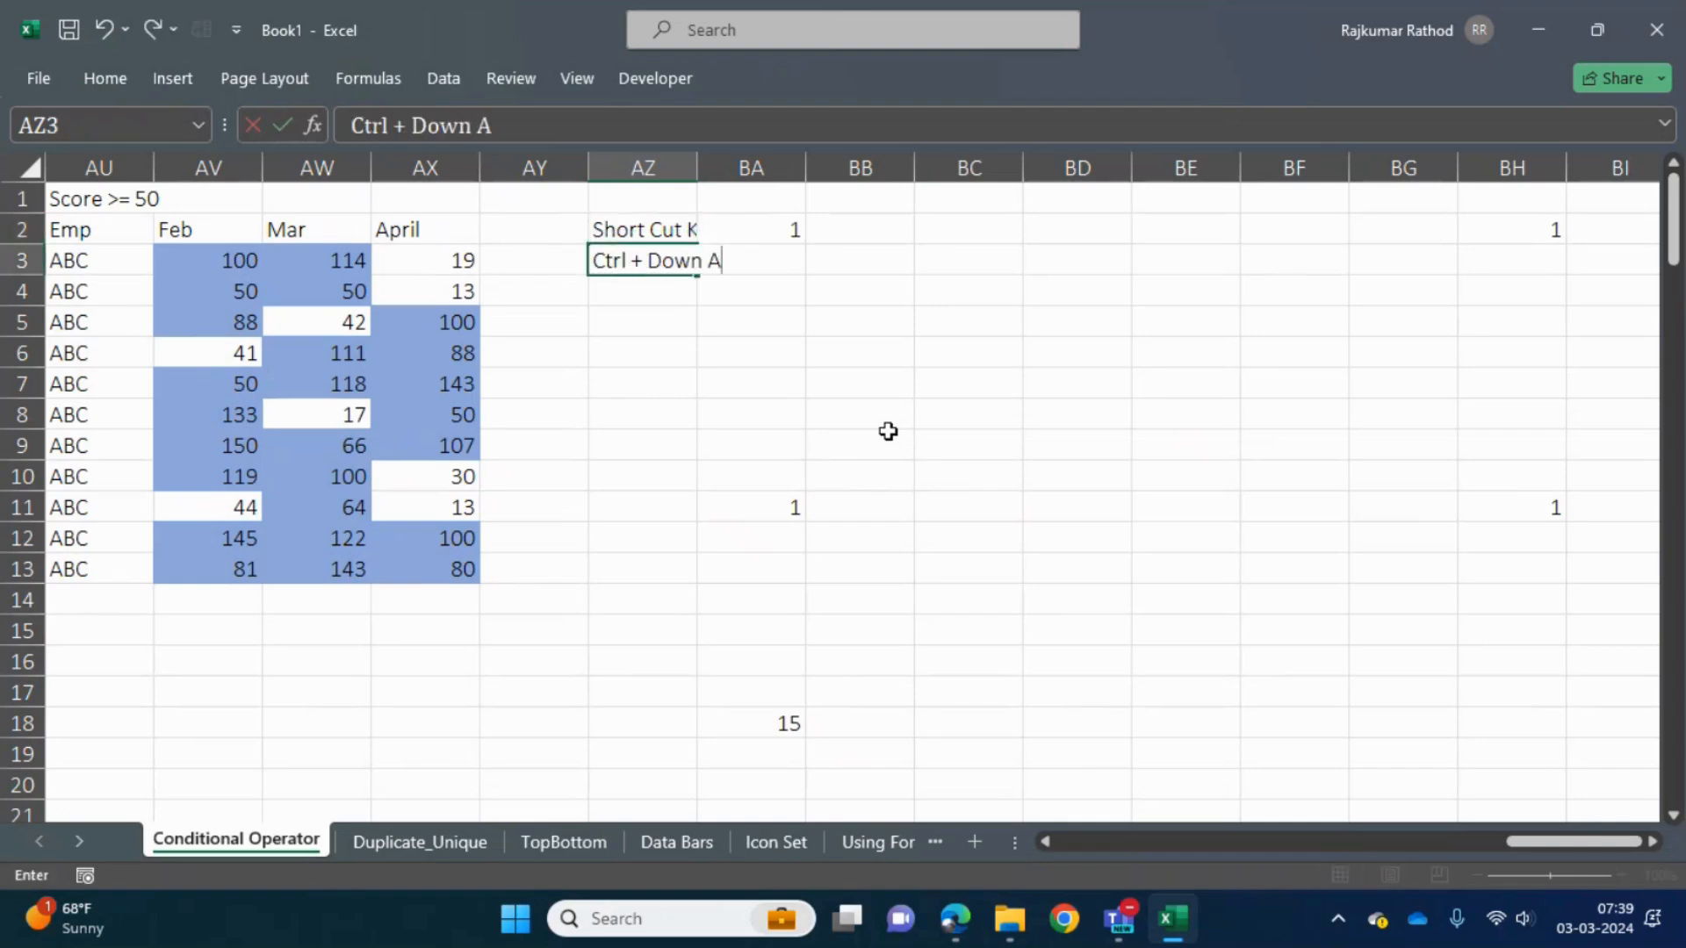
text(rrow)
key(Return)
key(Up)
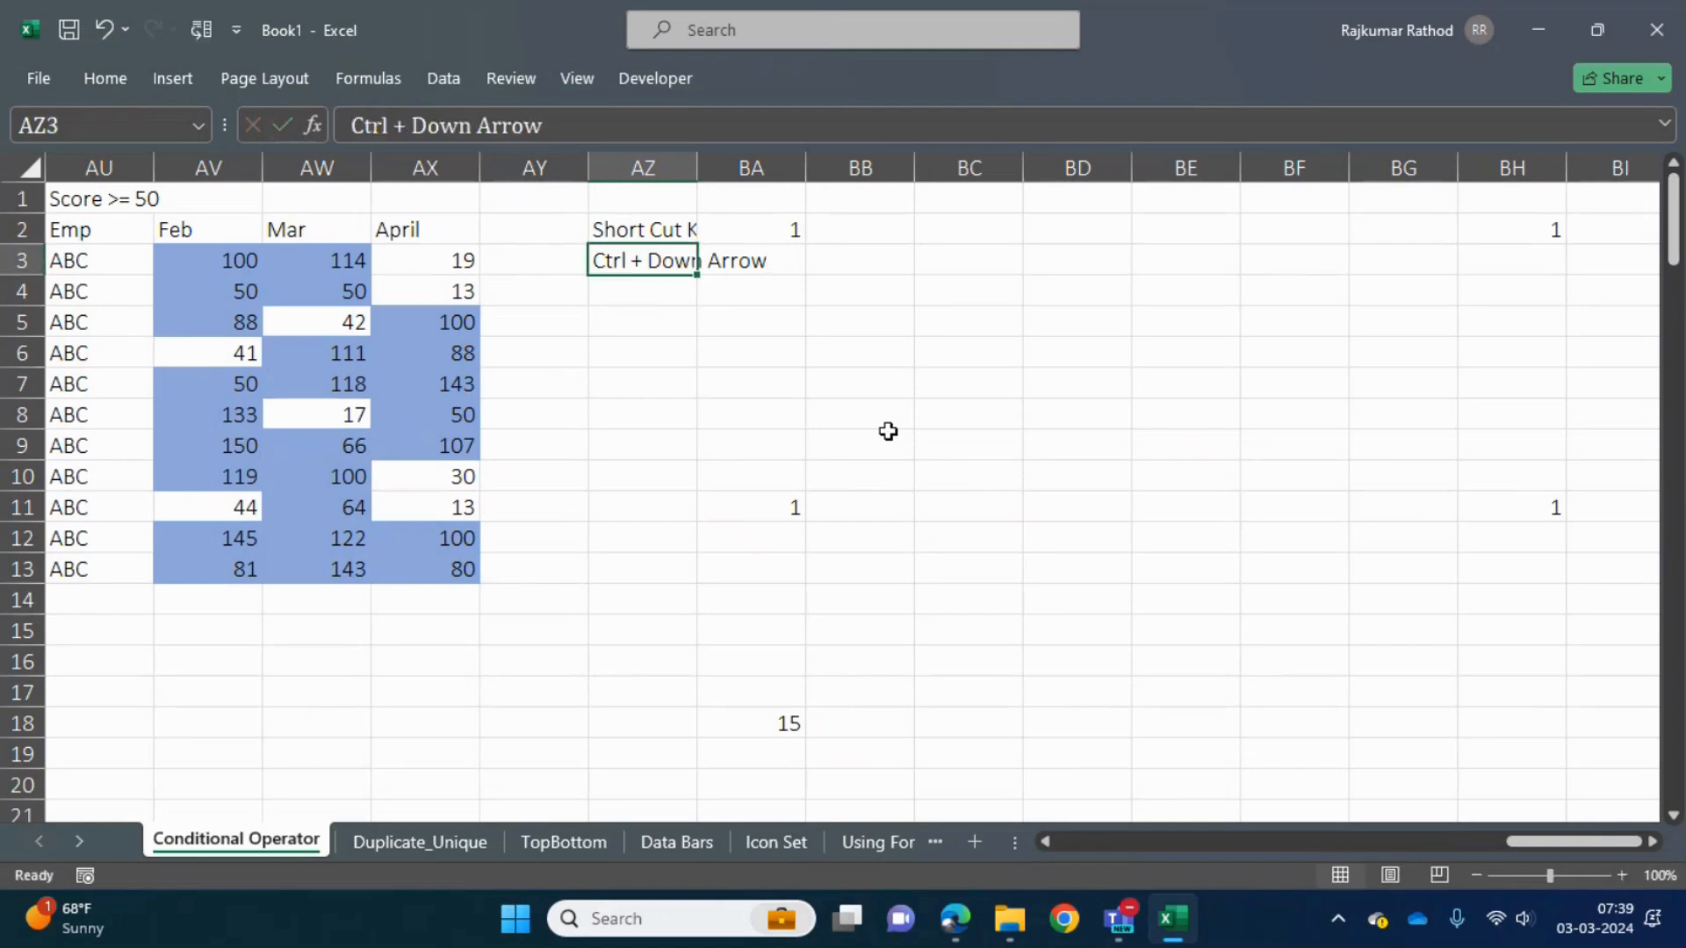
drag(697, 168, 774, 168)
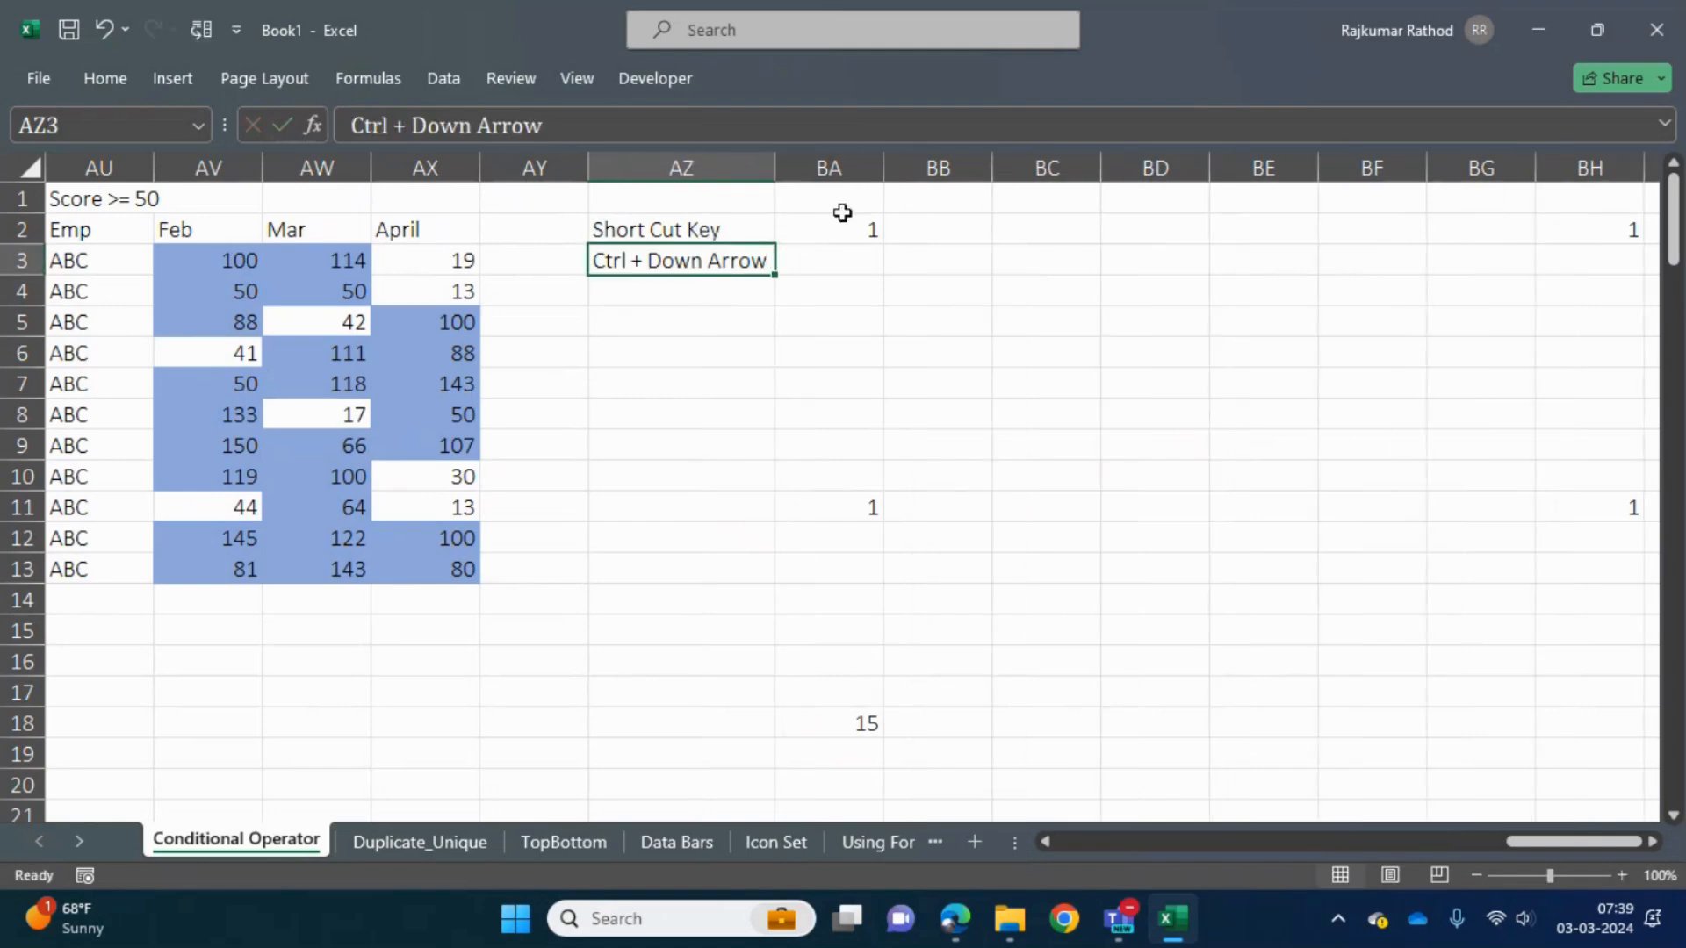
- Jump from cell BA2 to the next filled cell below in column BA and back up
click(856, 229)
key(Up)
key(Down)
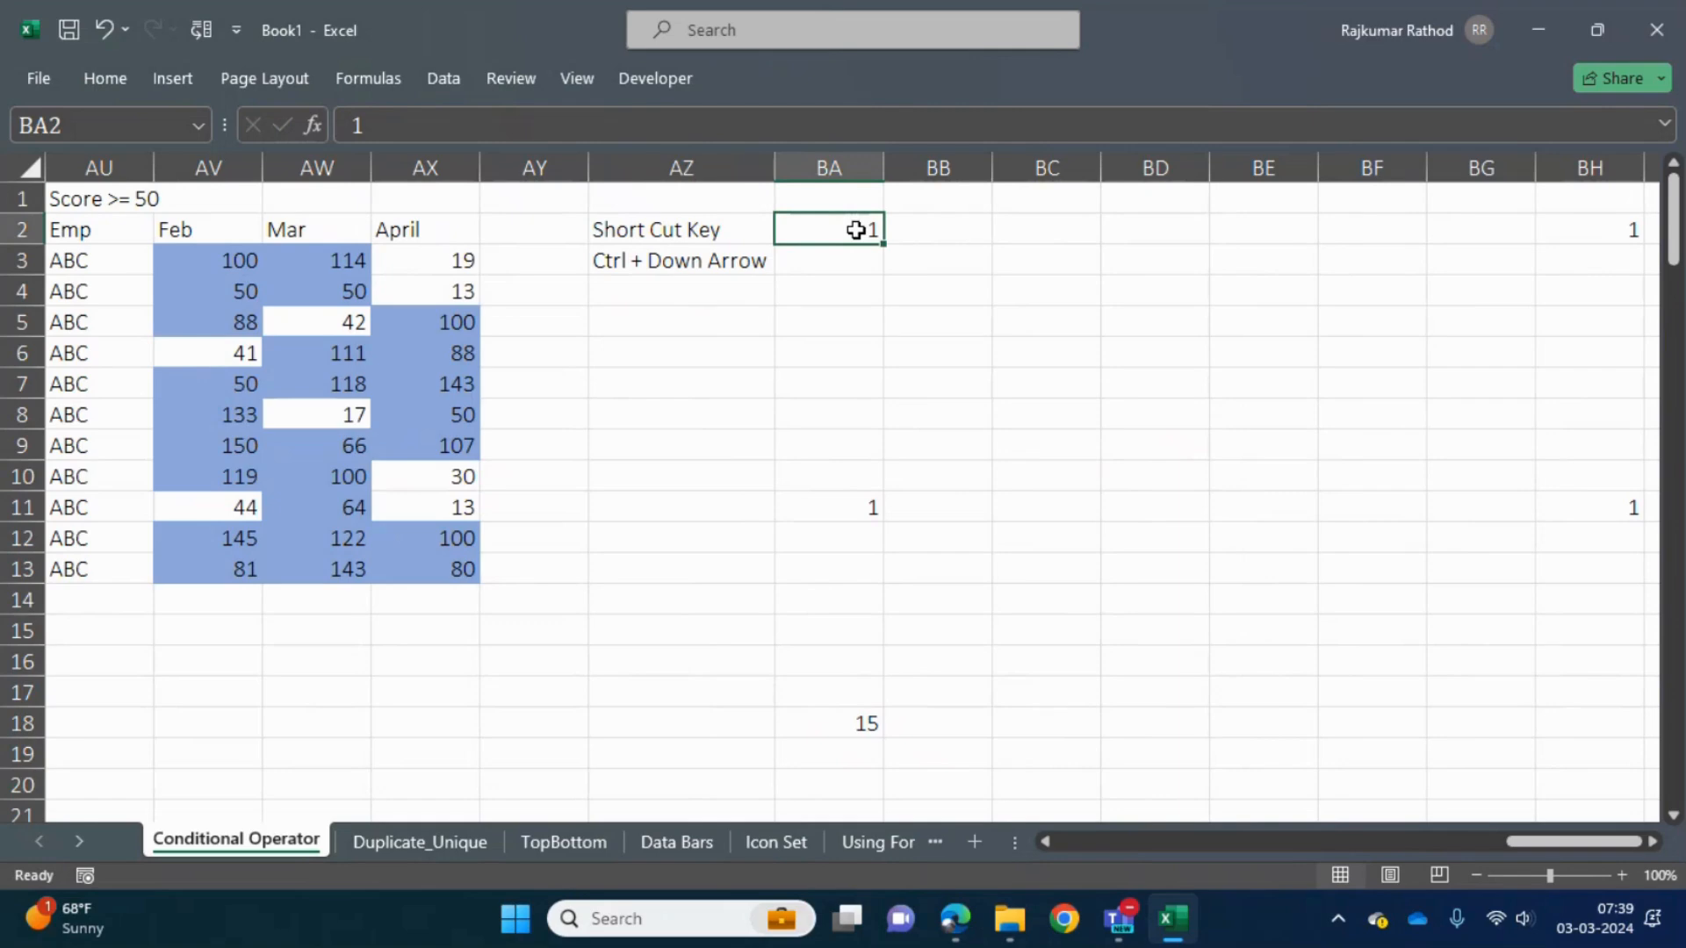
key(ctrl+Down)
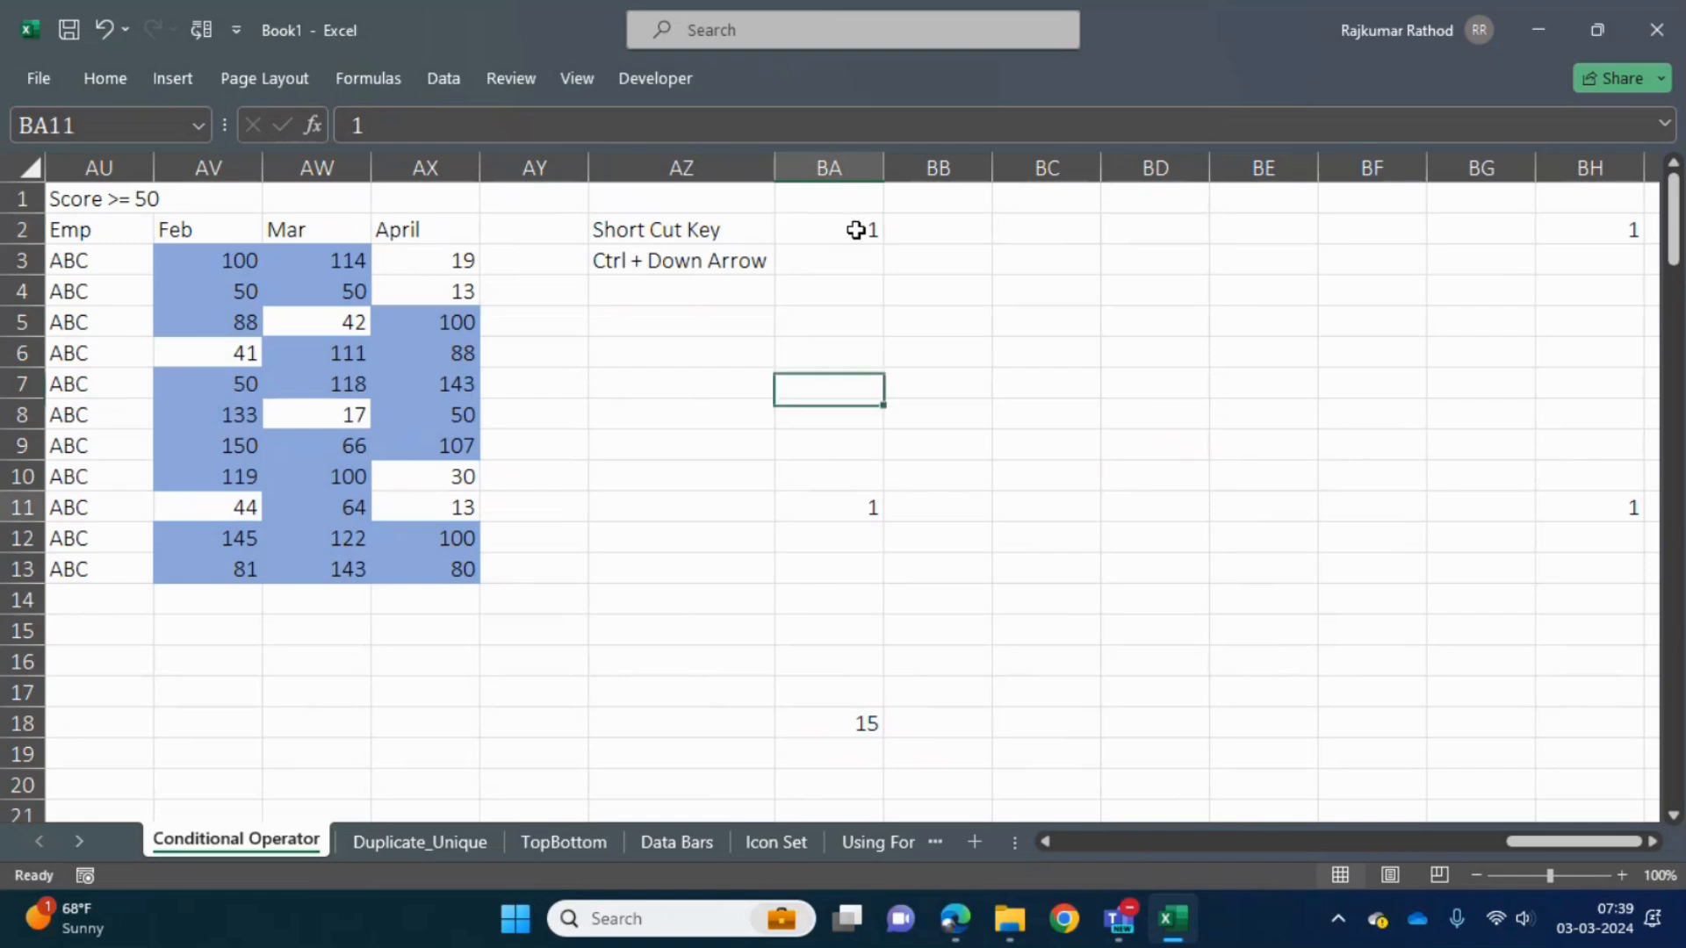
key(Up)
key(Up)
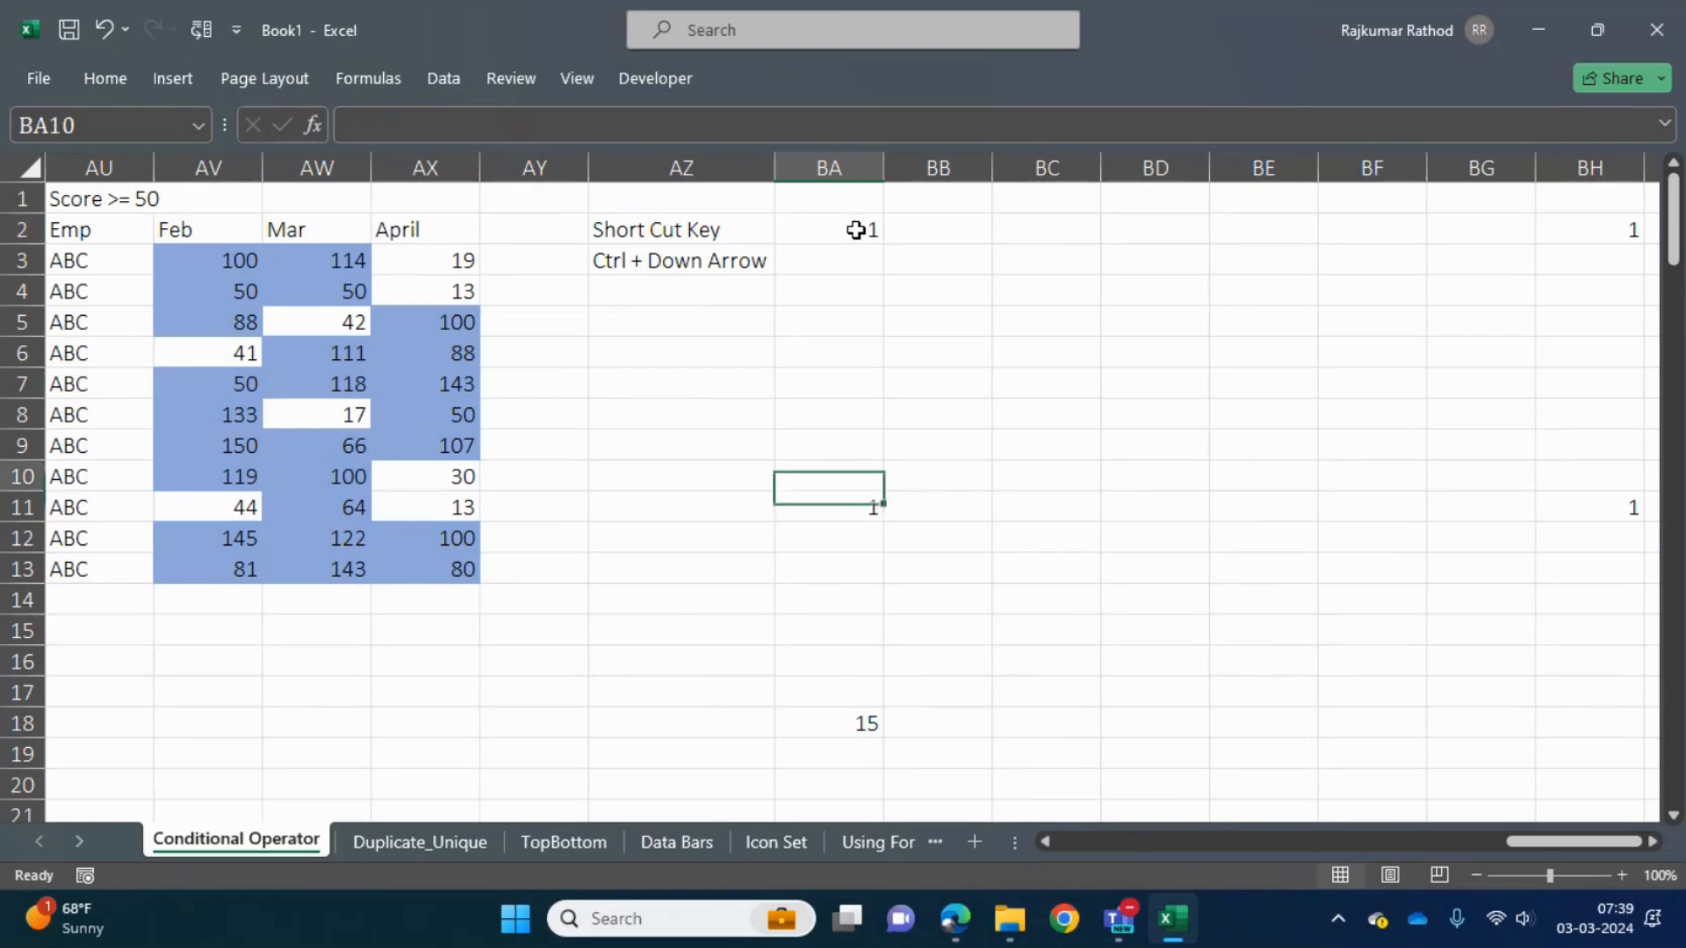
key(ctrl+Up)
- Change the note in cell AZ3 to "Ctrl + Shift + Down Arrow" and autofit column AZ
key(Left)
key(Left)
key(Down)
key(Right)
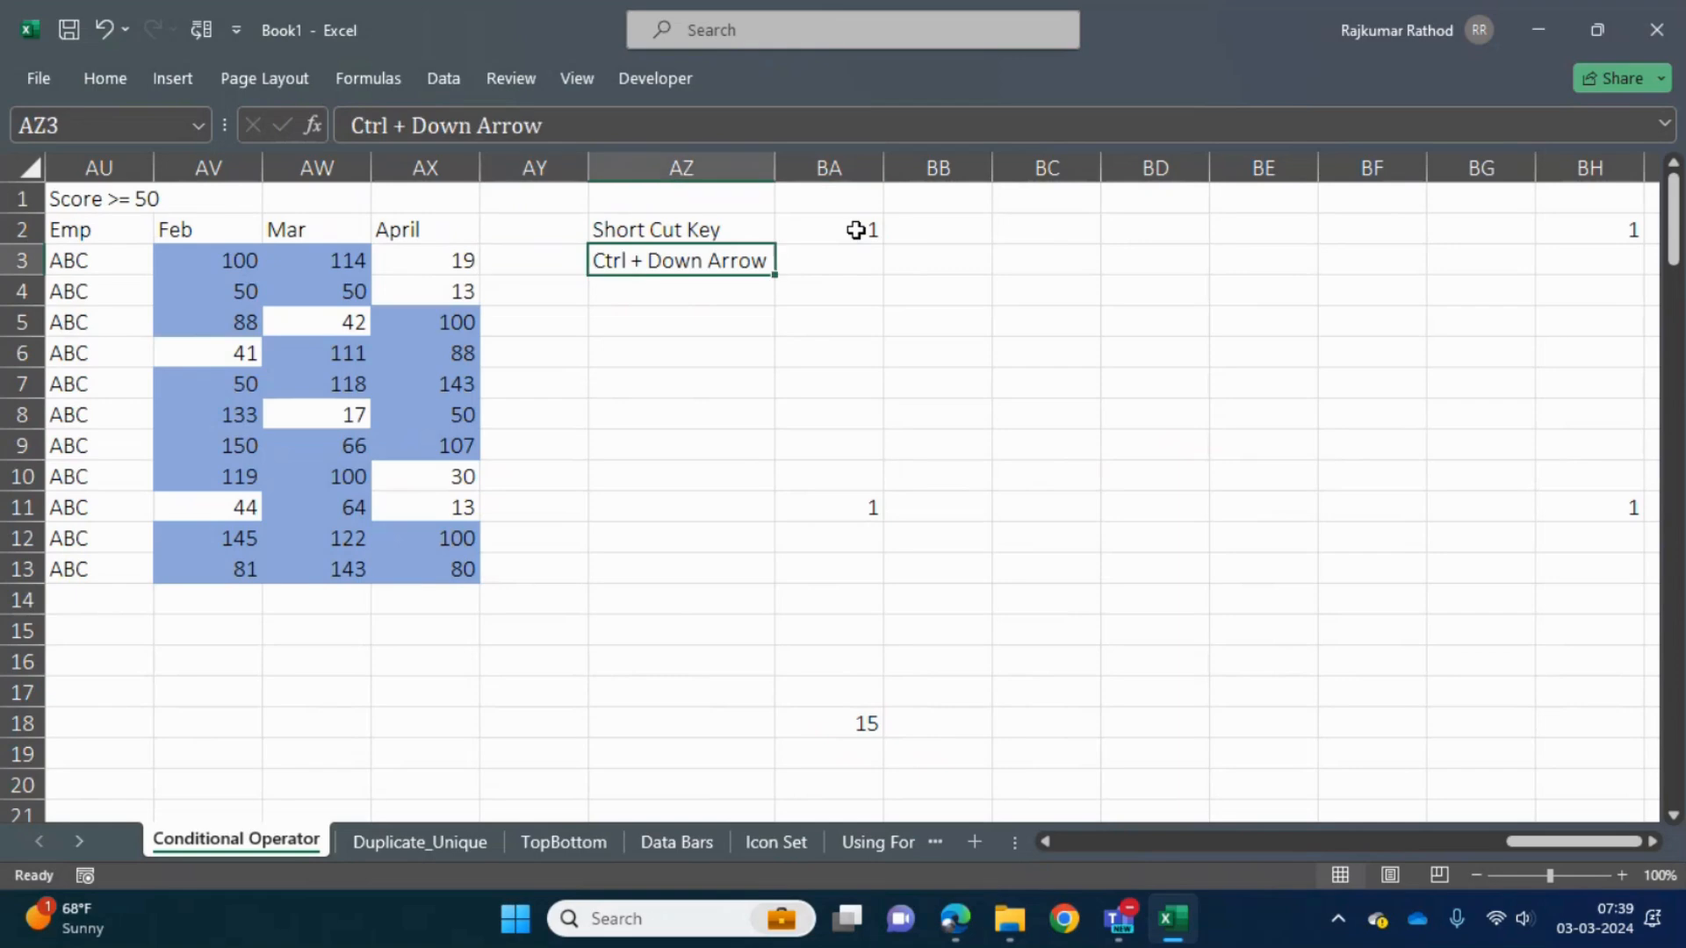
click(419, 129)
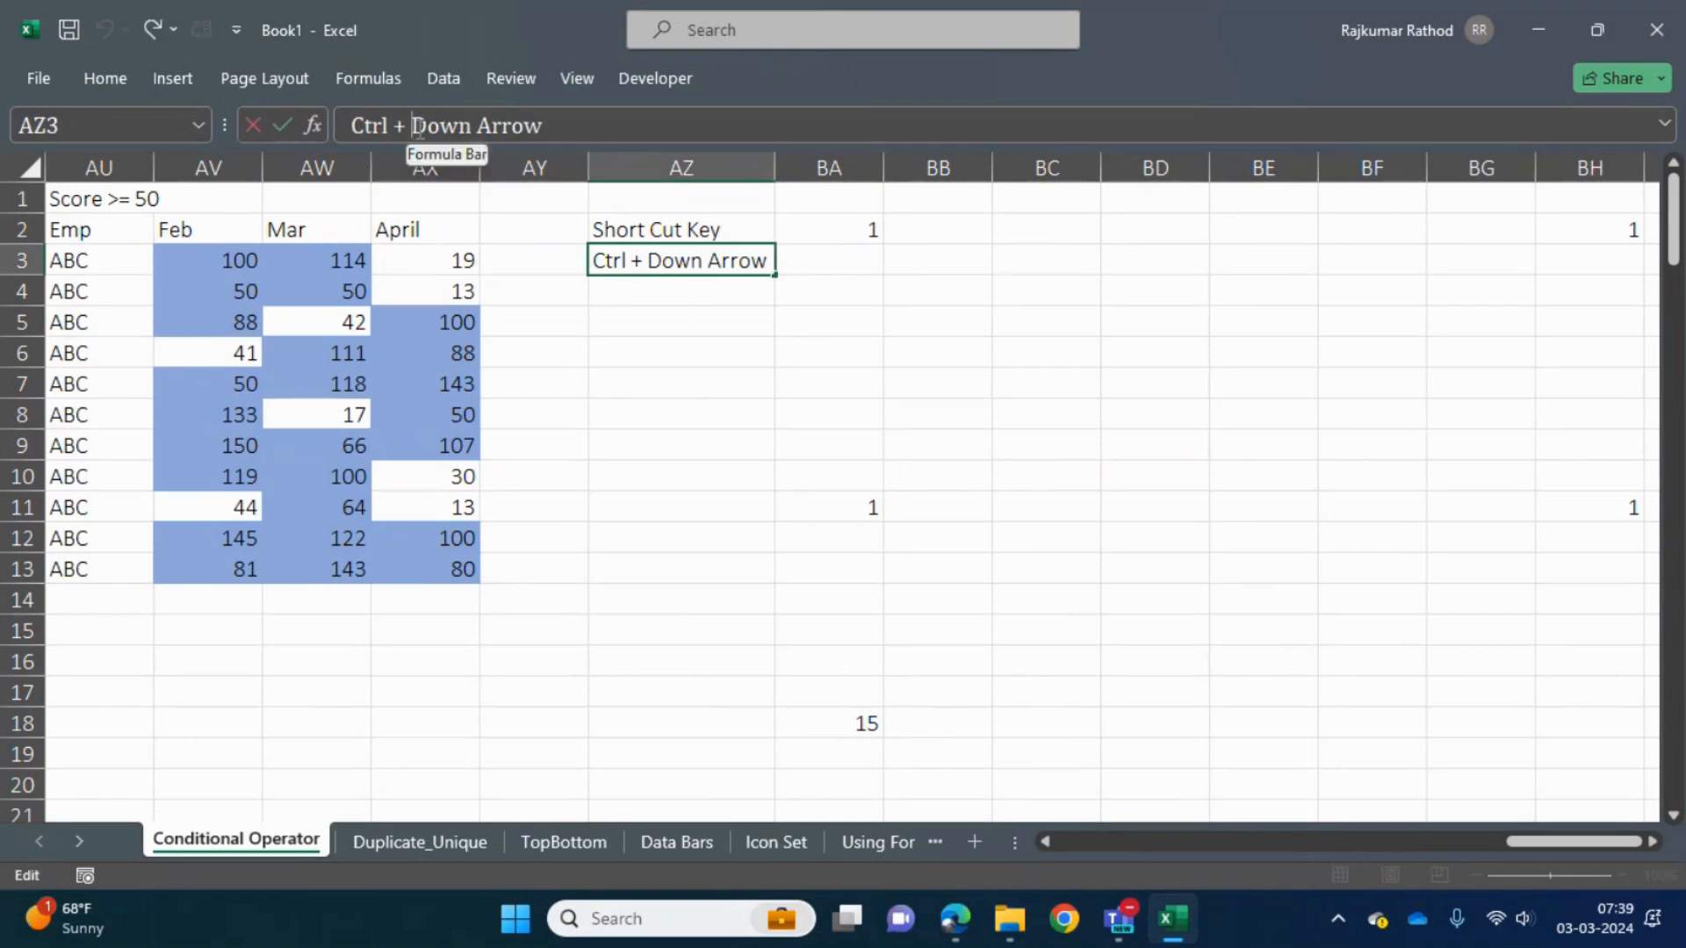
text(Sh)
text(+)
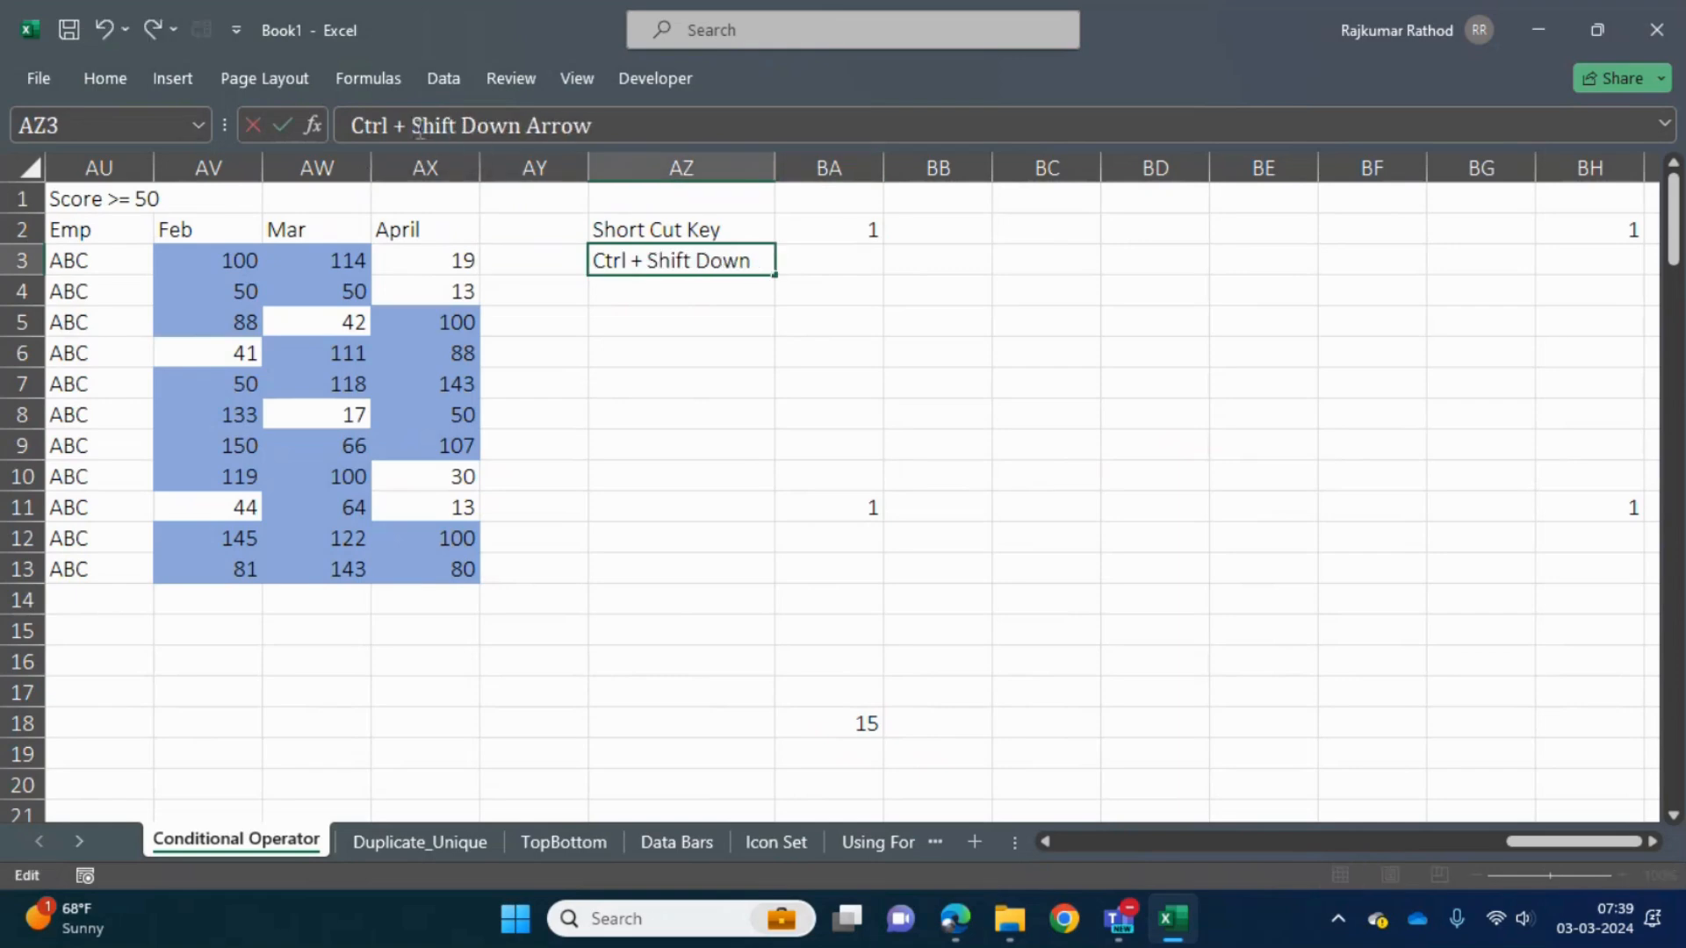
key(Return)
key(Up)
key(Up)
key(Right)
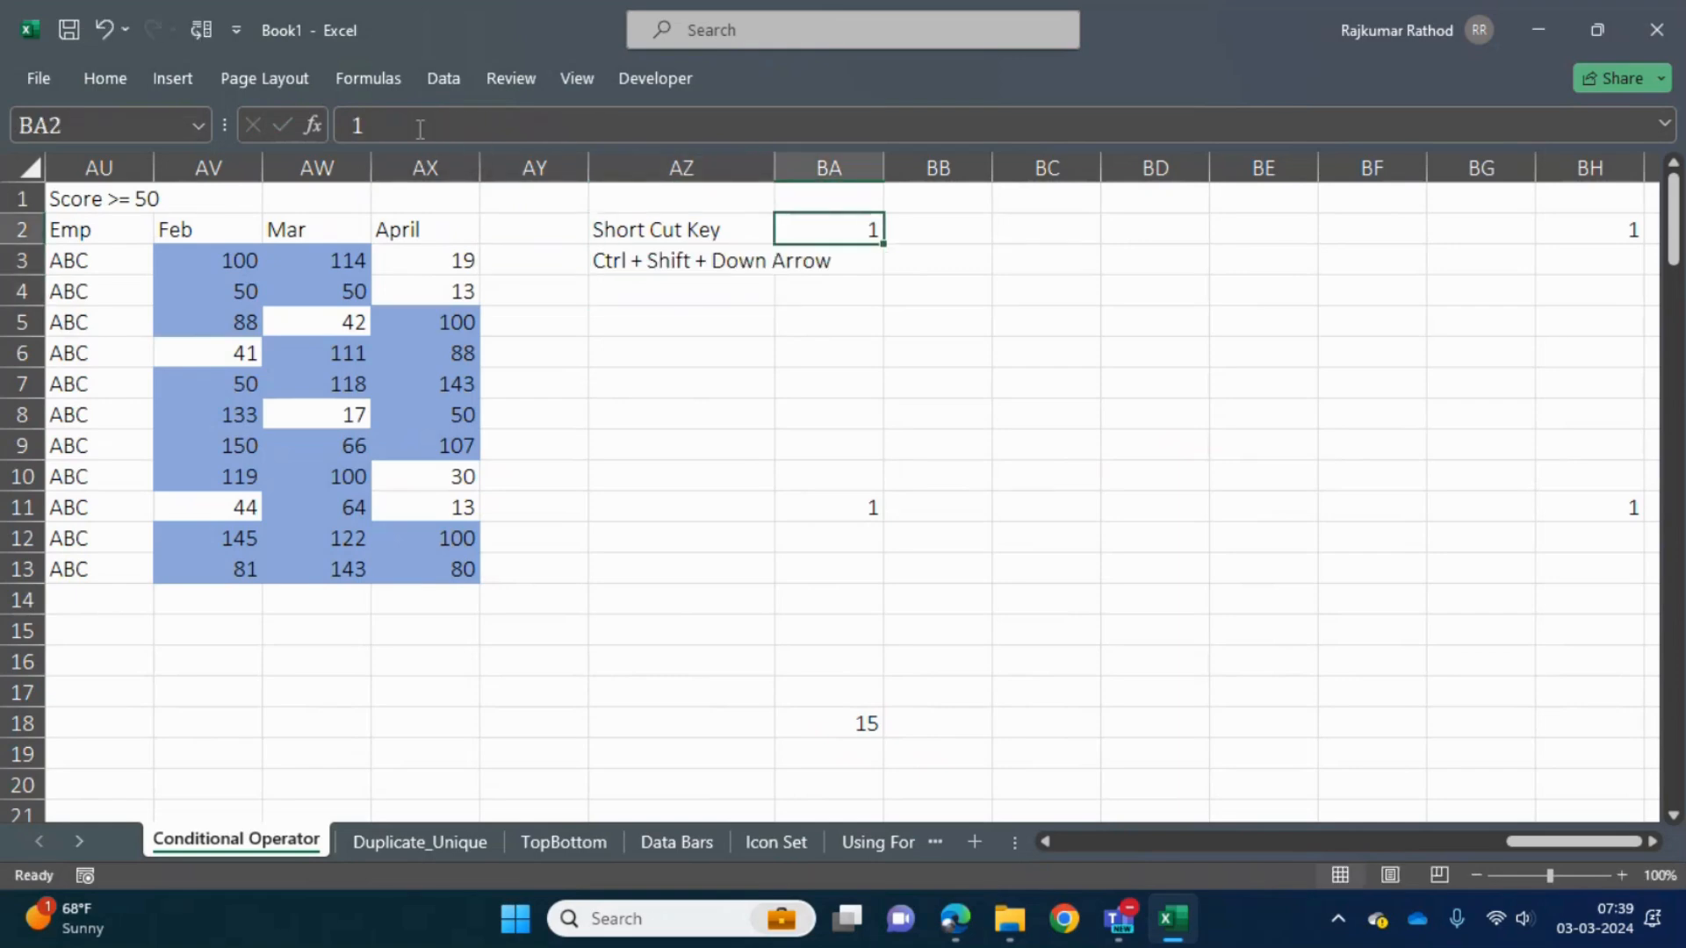
double_click(773, 172)
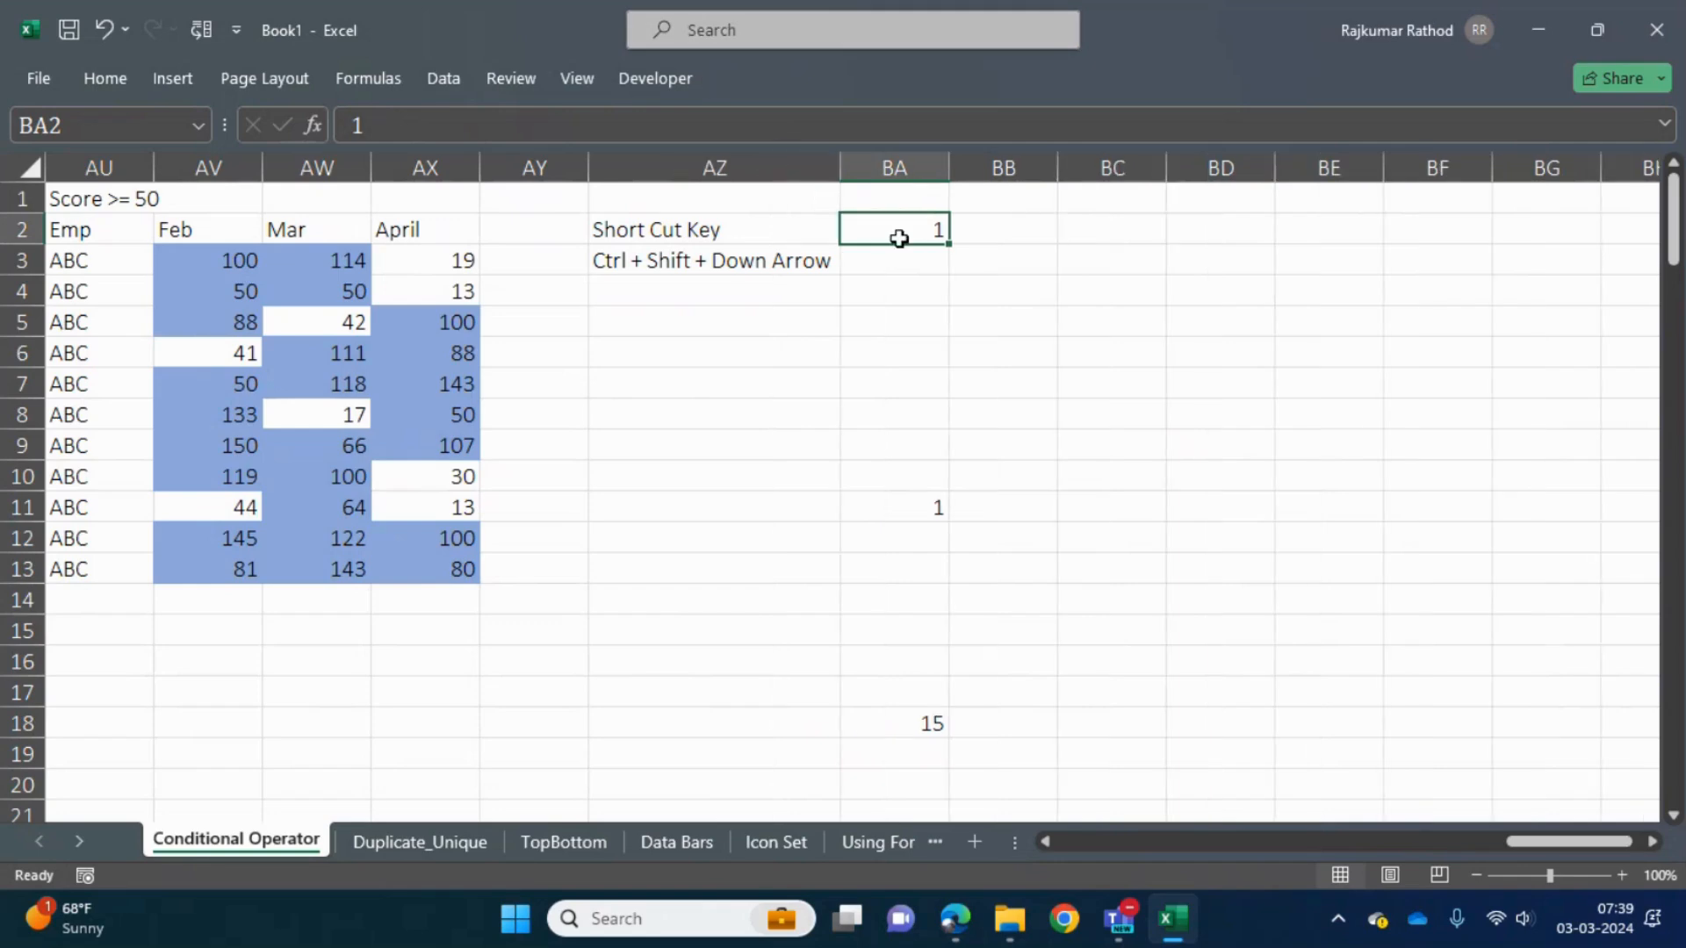
- Extend the selection from BA2 down to the next filled cell, BA11, and open its Quick Analysis formatting options
key(ctrl+shift+Down)
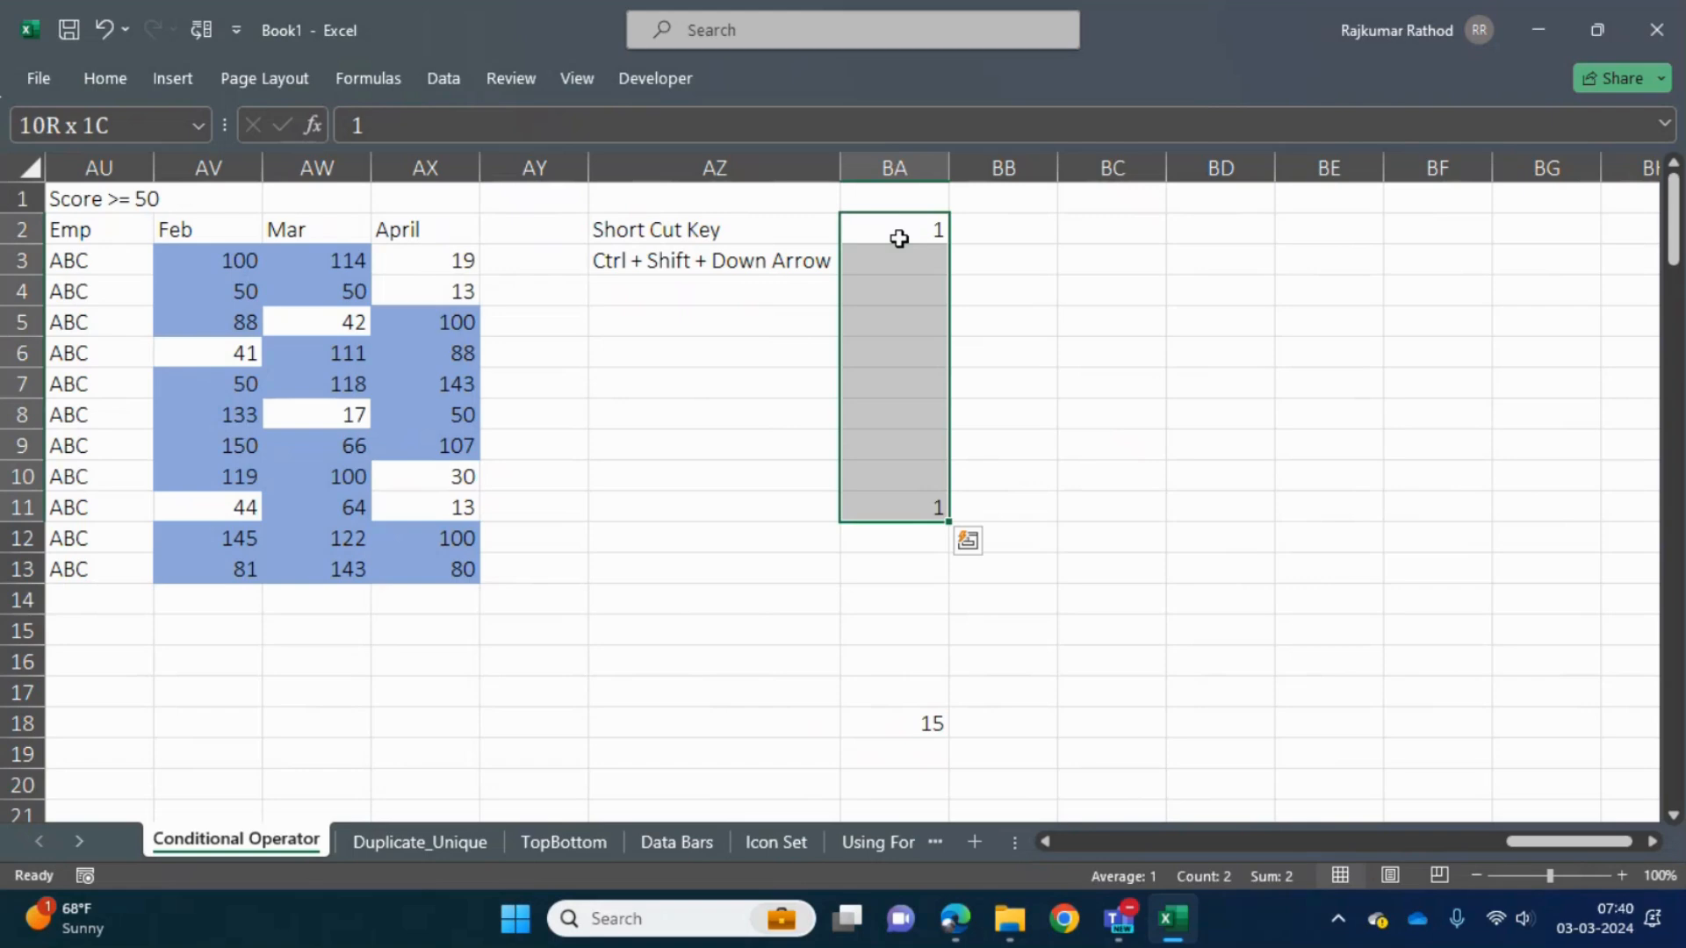
key(ctrl+q)
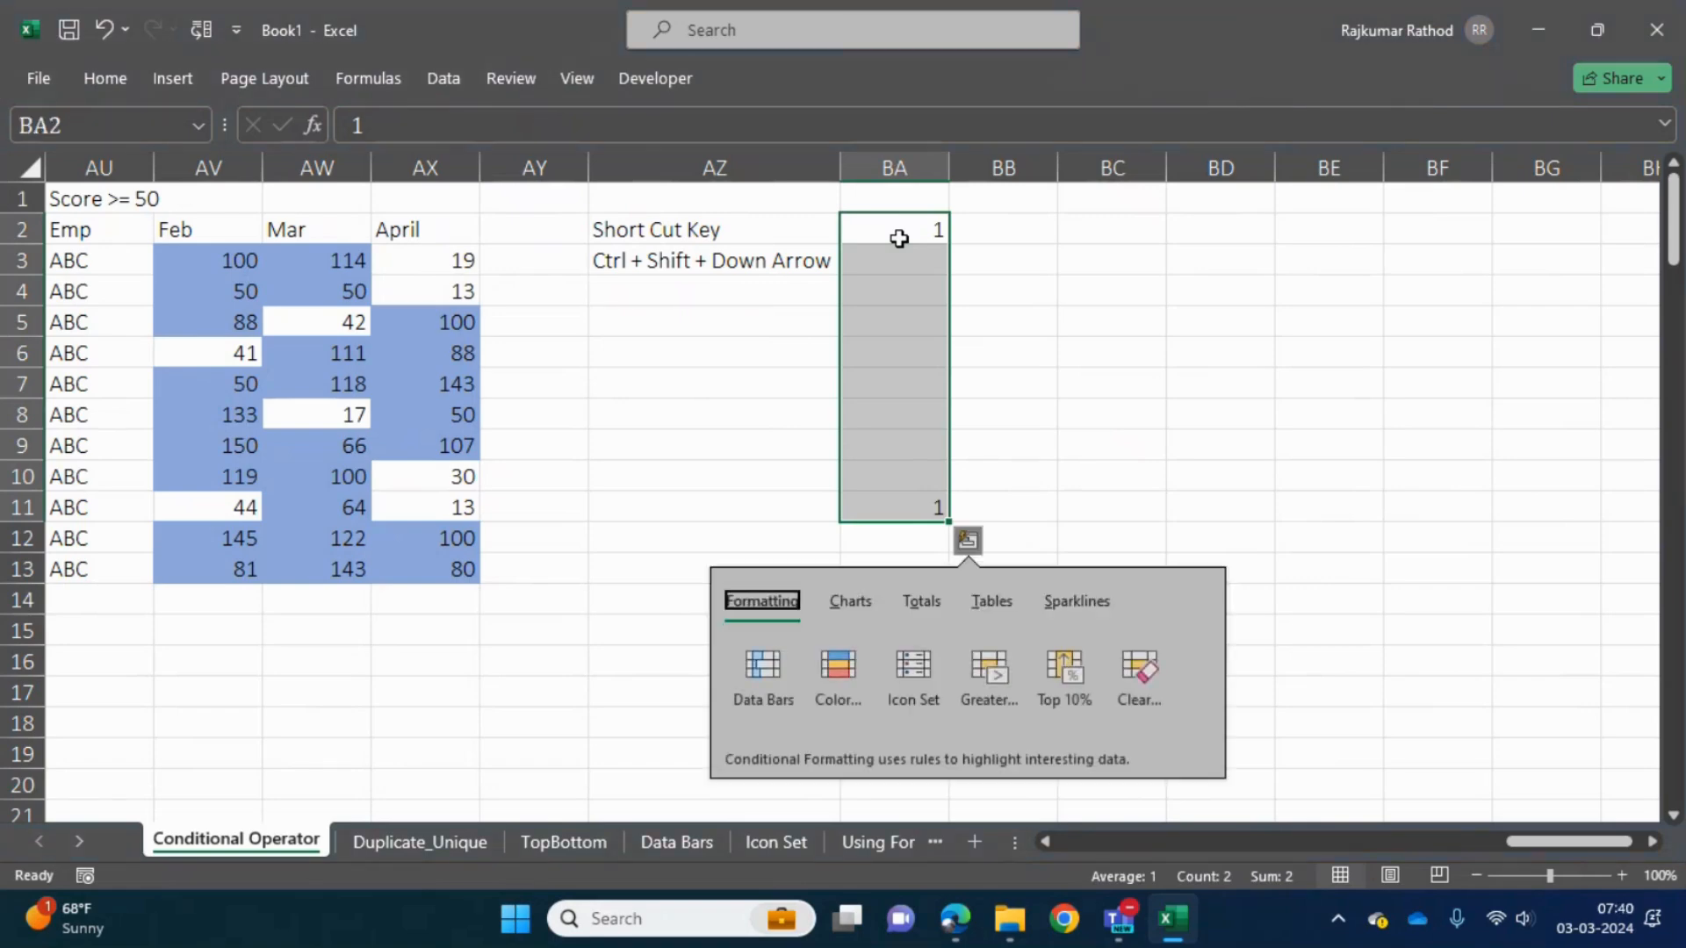
key(Escape)
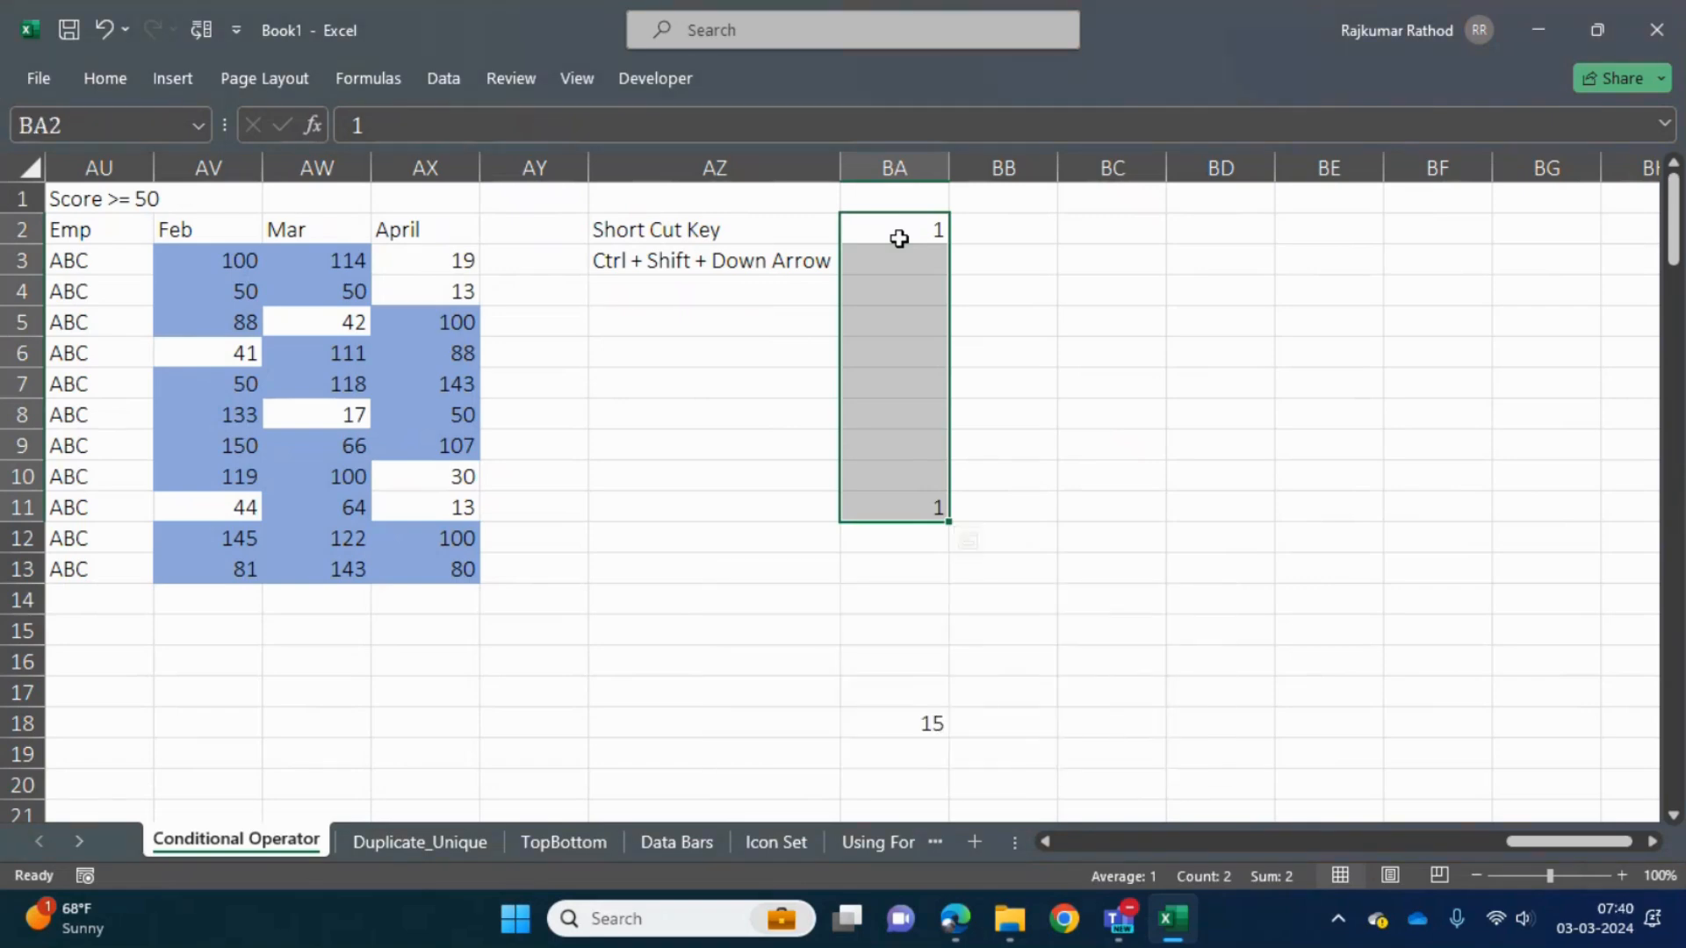
key(ctrl+q)
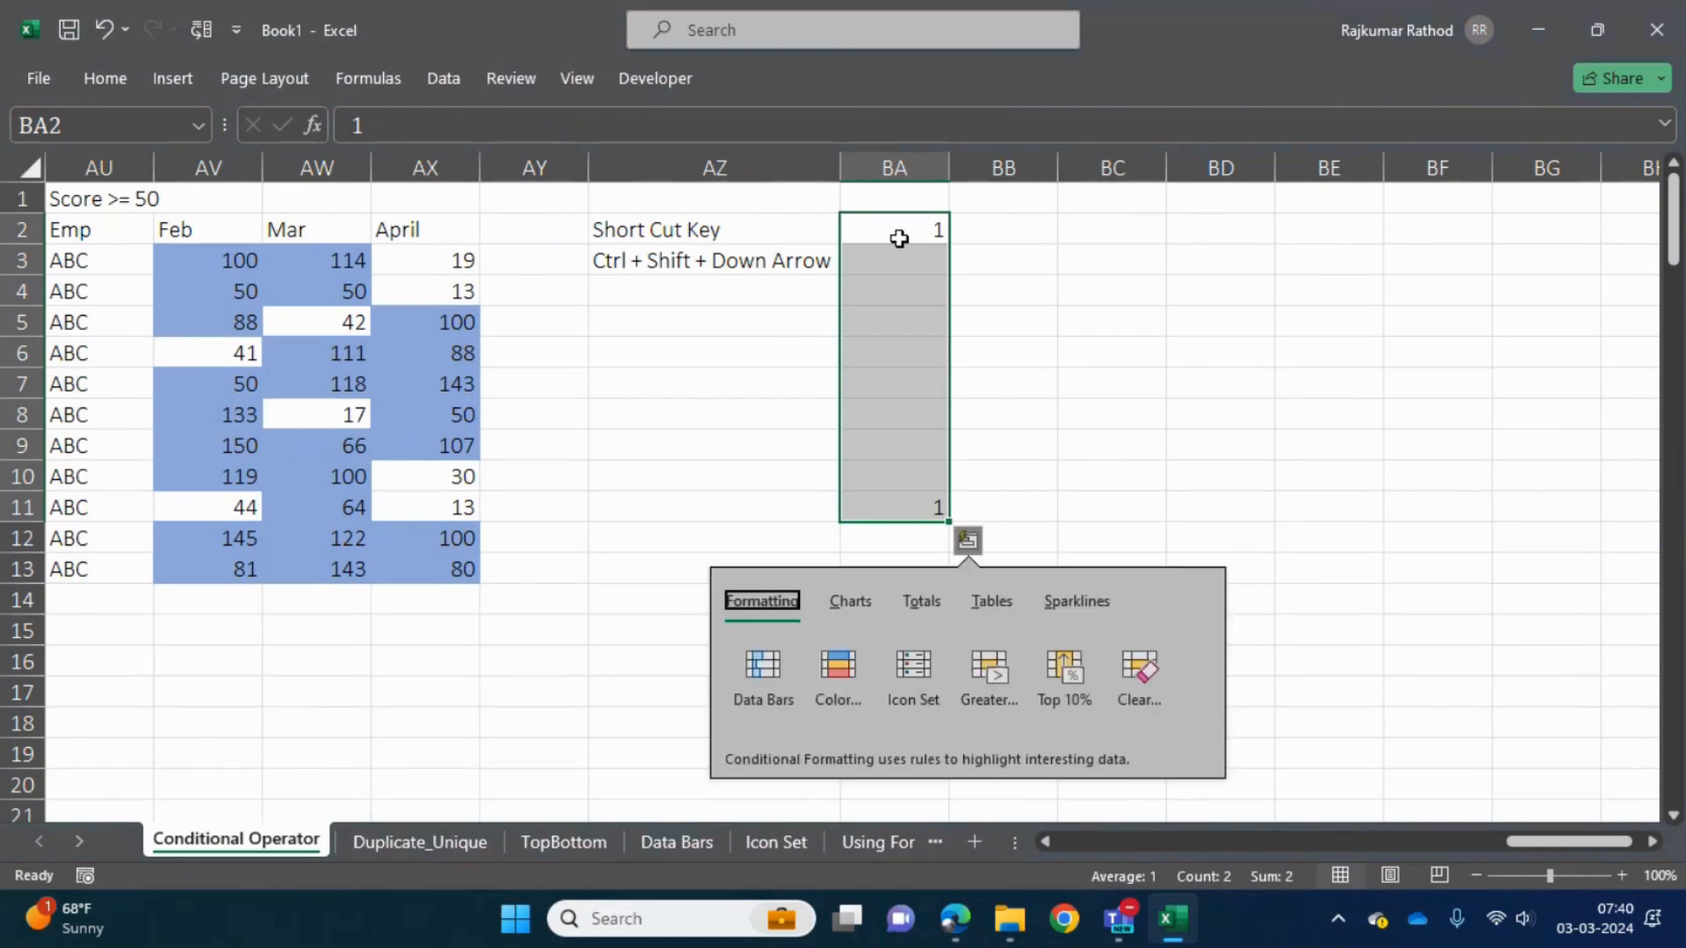
- Dismiss the Quick Analysis options, extend the selection from BA2 down column BA to BA23, and return to BA2
key(Escape)
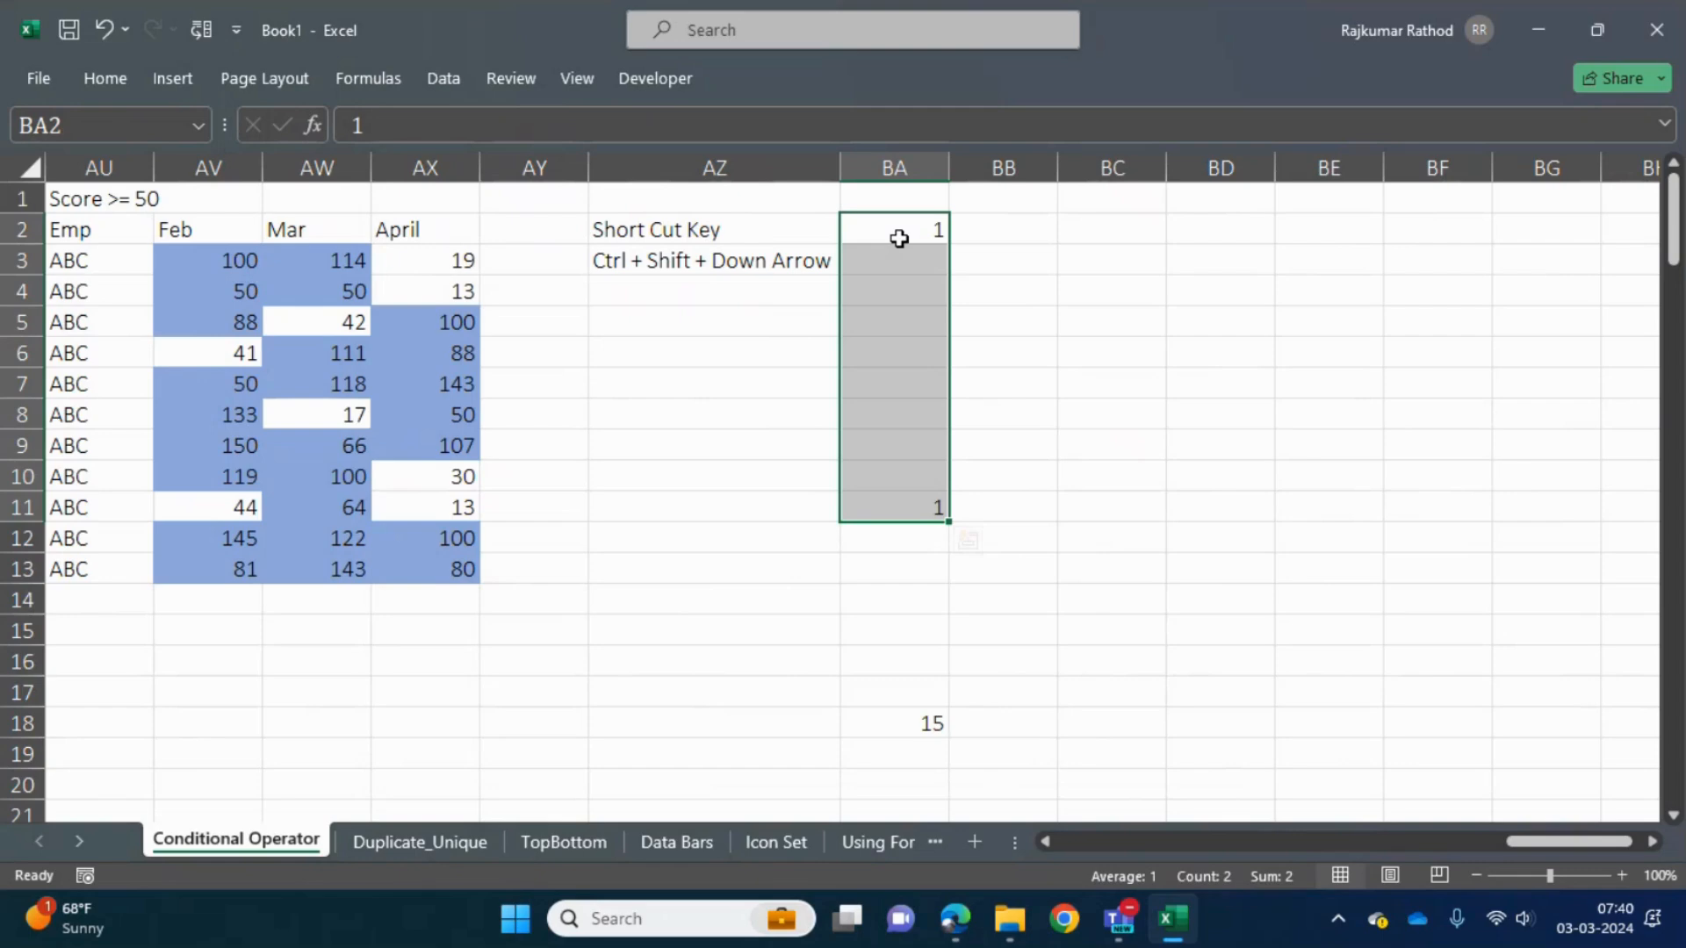
key(ctrl+shift+Down)
key(ctrl+shift+Down)
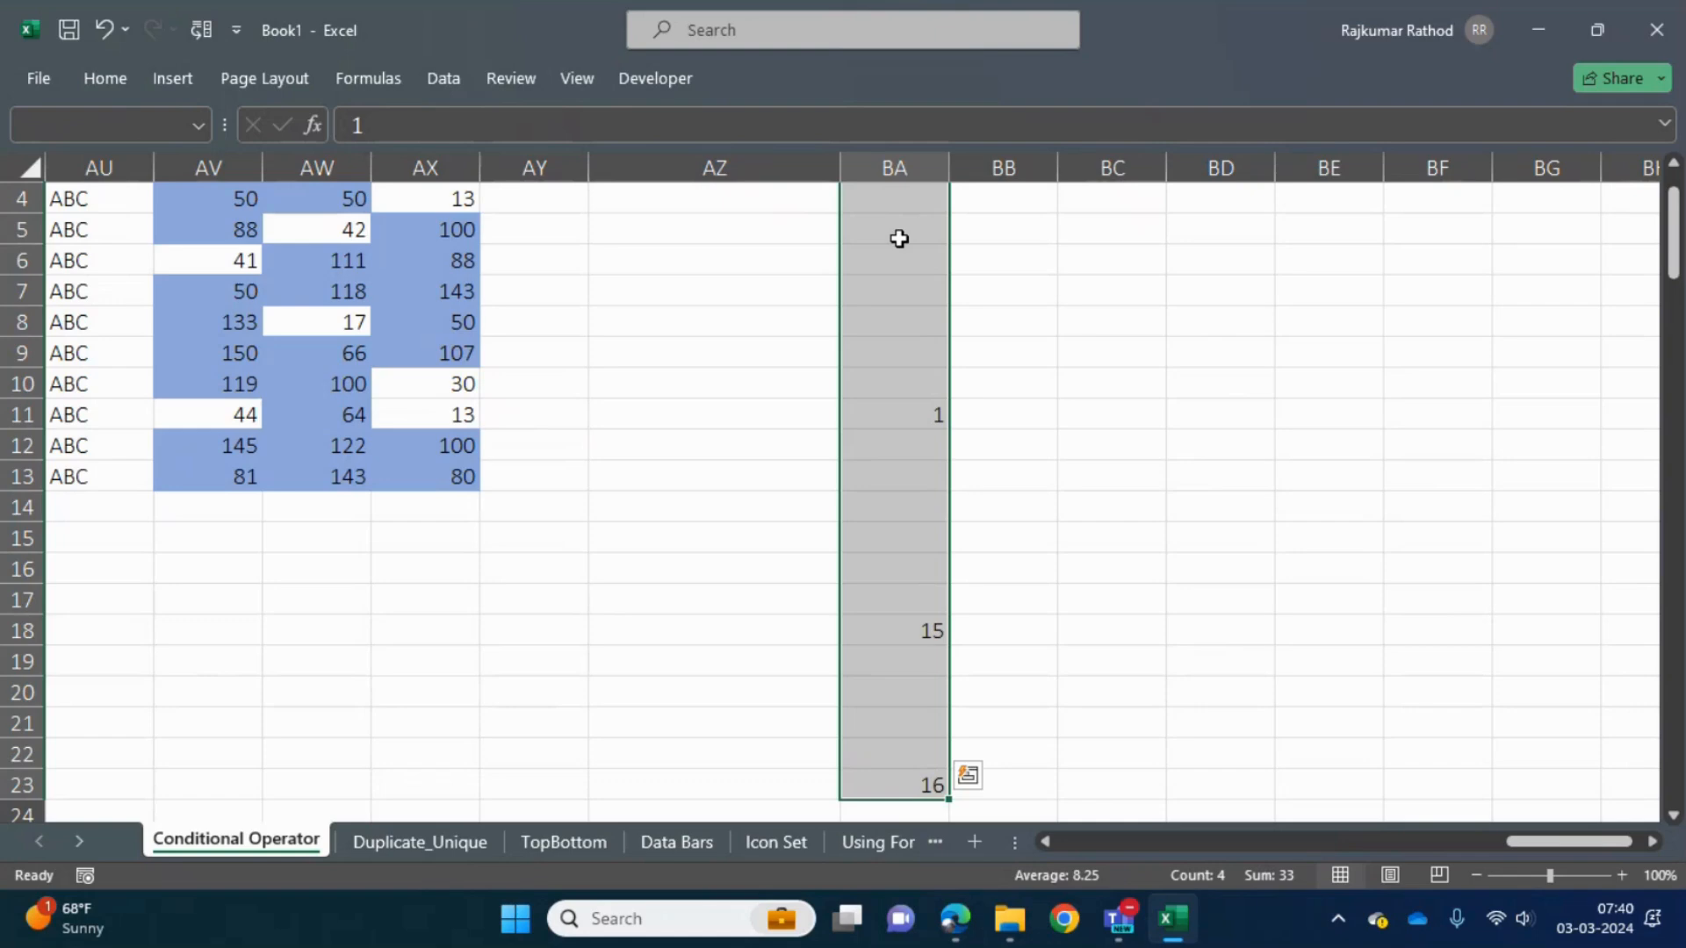
key(Up)
click(899, 239)
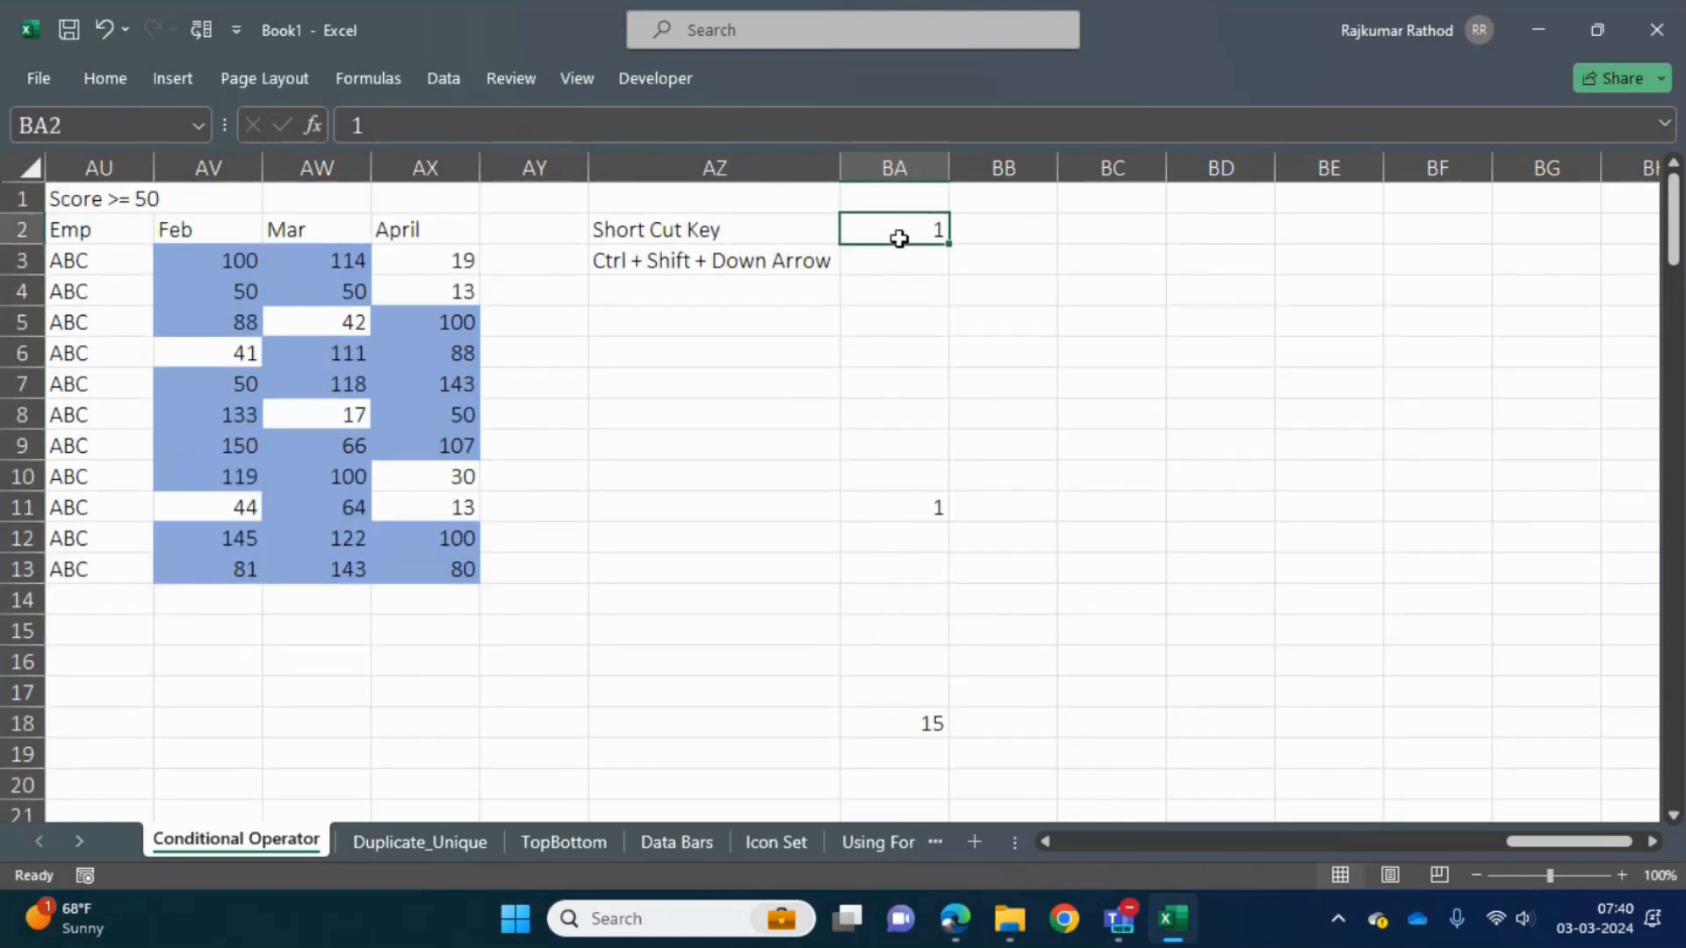
- Select BA2:BA11, return to BA2, enter 10 in cell BA10 above the next filled cell, and reselect BA2
key(ctrl+shift+Down)
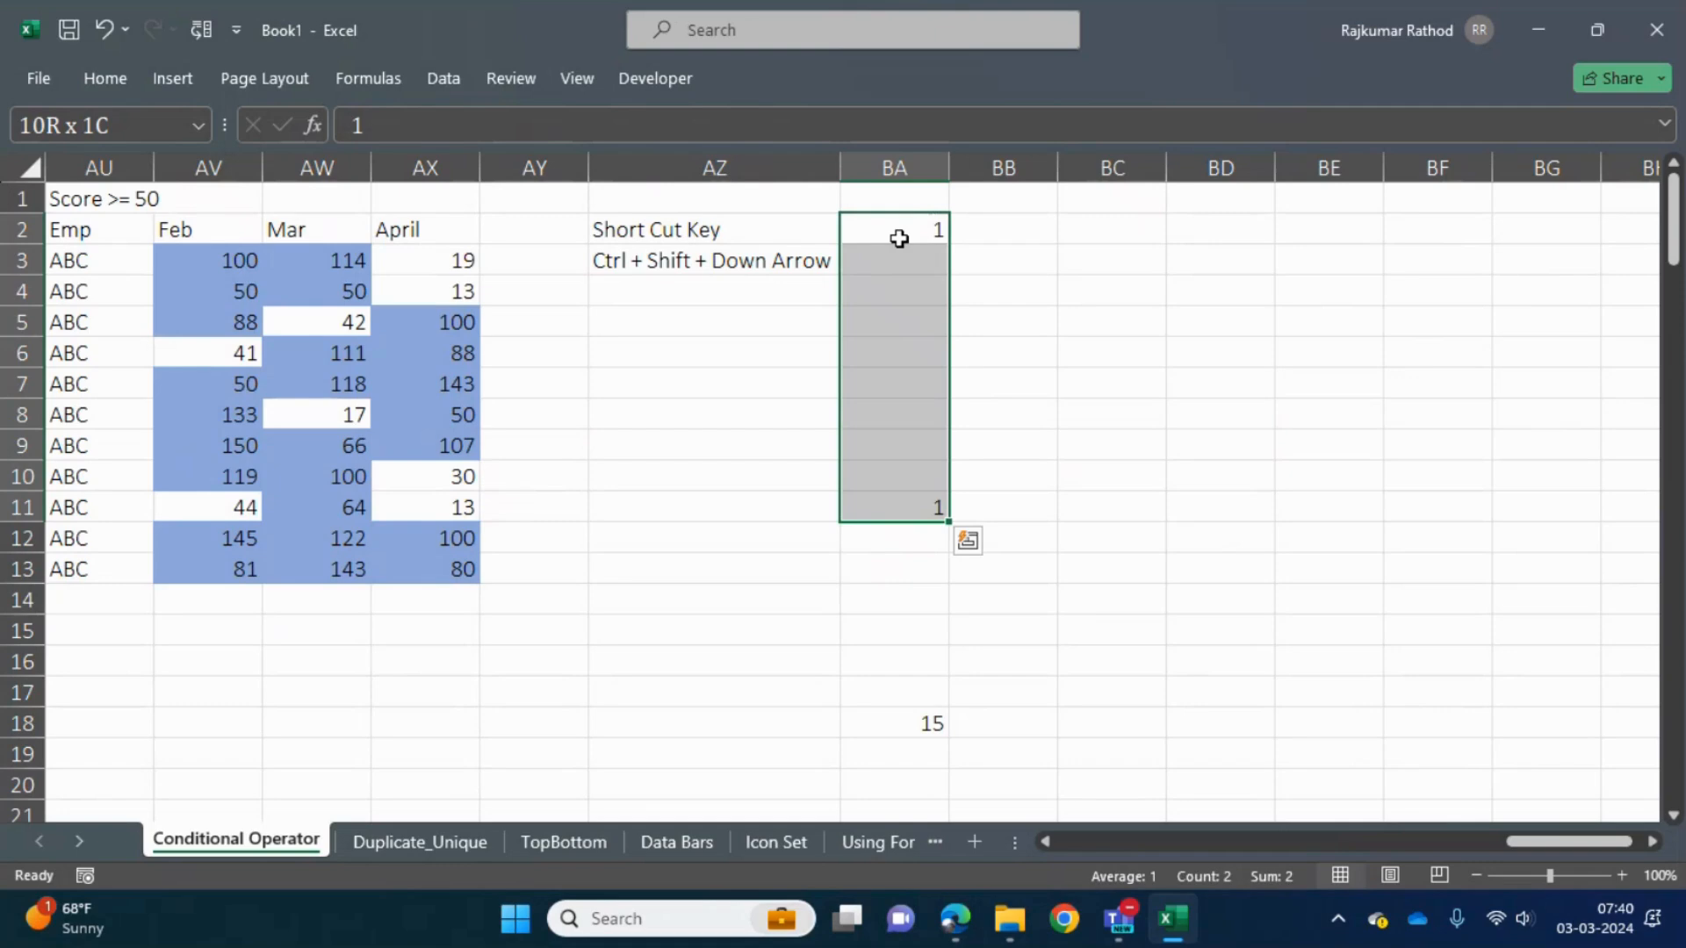
click(899, 238)
key(ctrl+Down)
key(Up)
text(10)
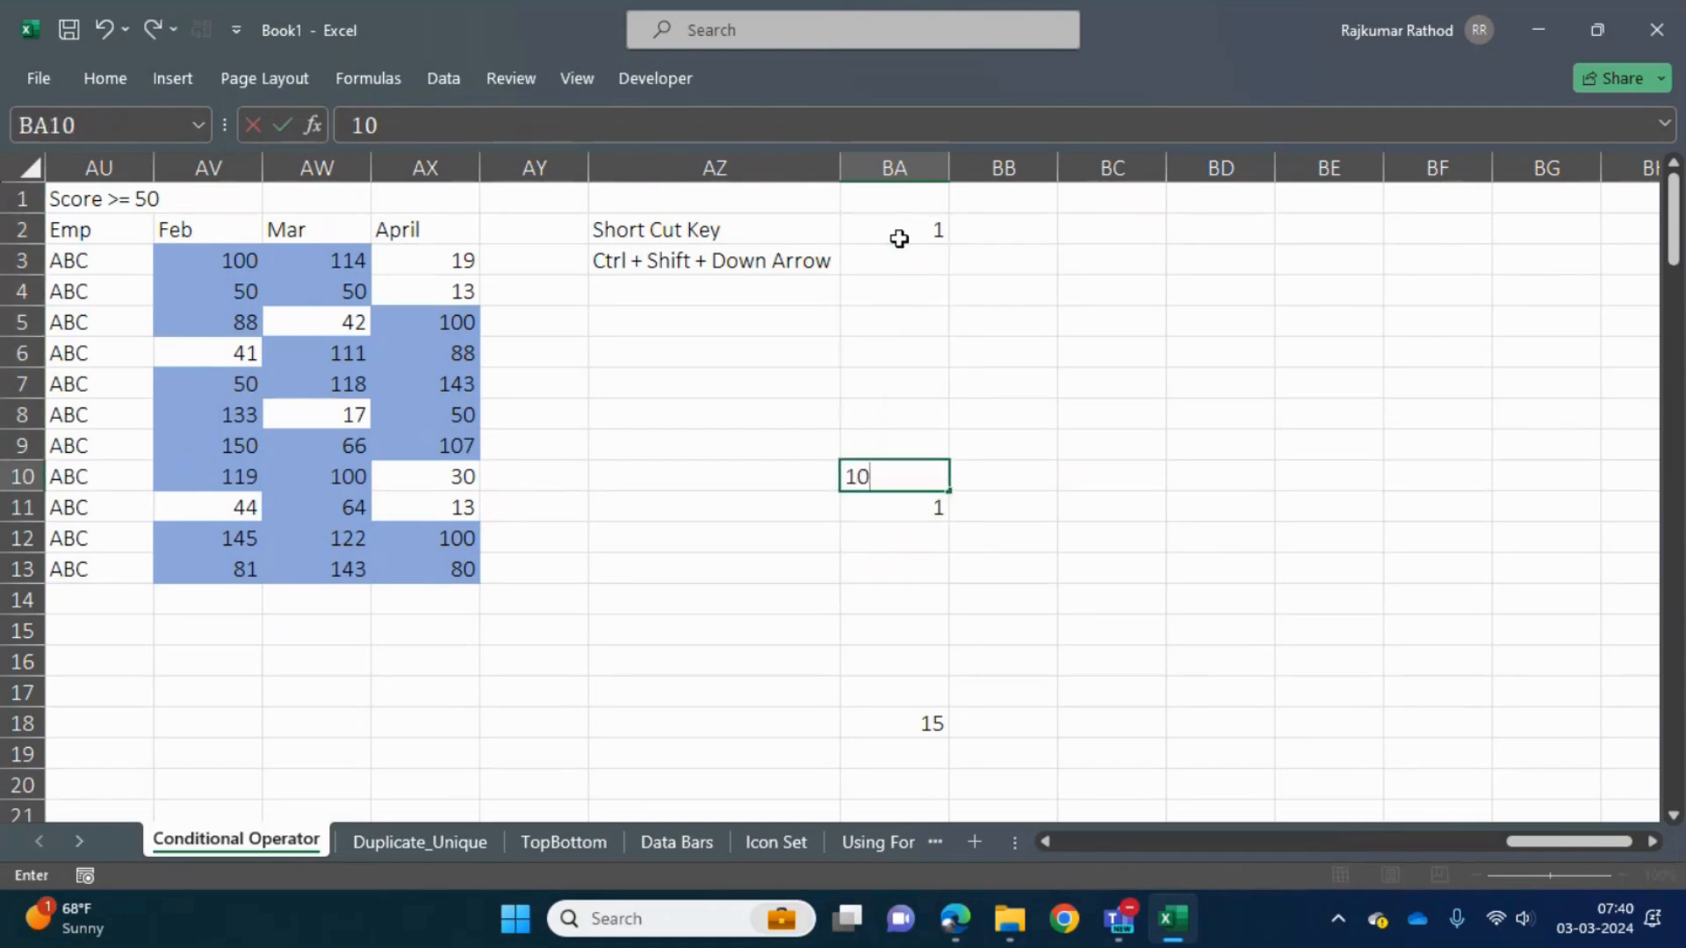
key(Return)
key(Up)
click(899, 238)
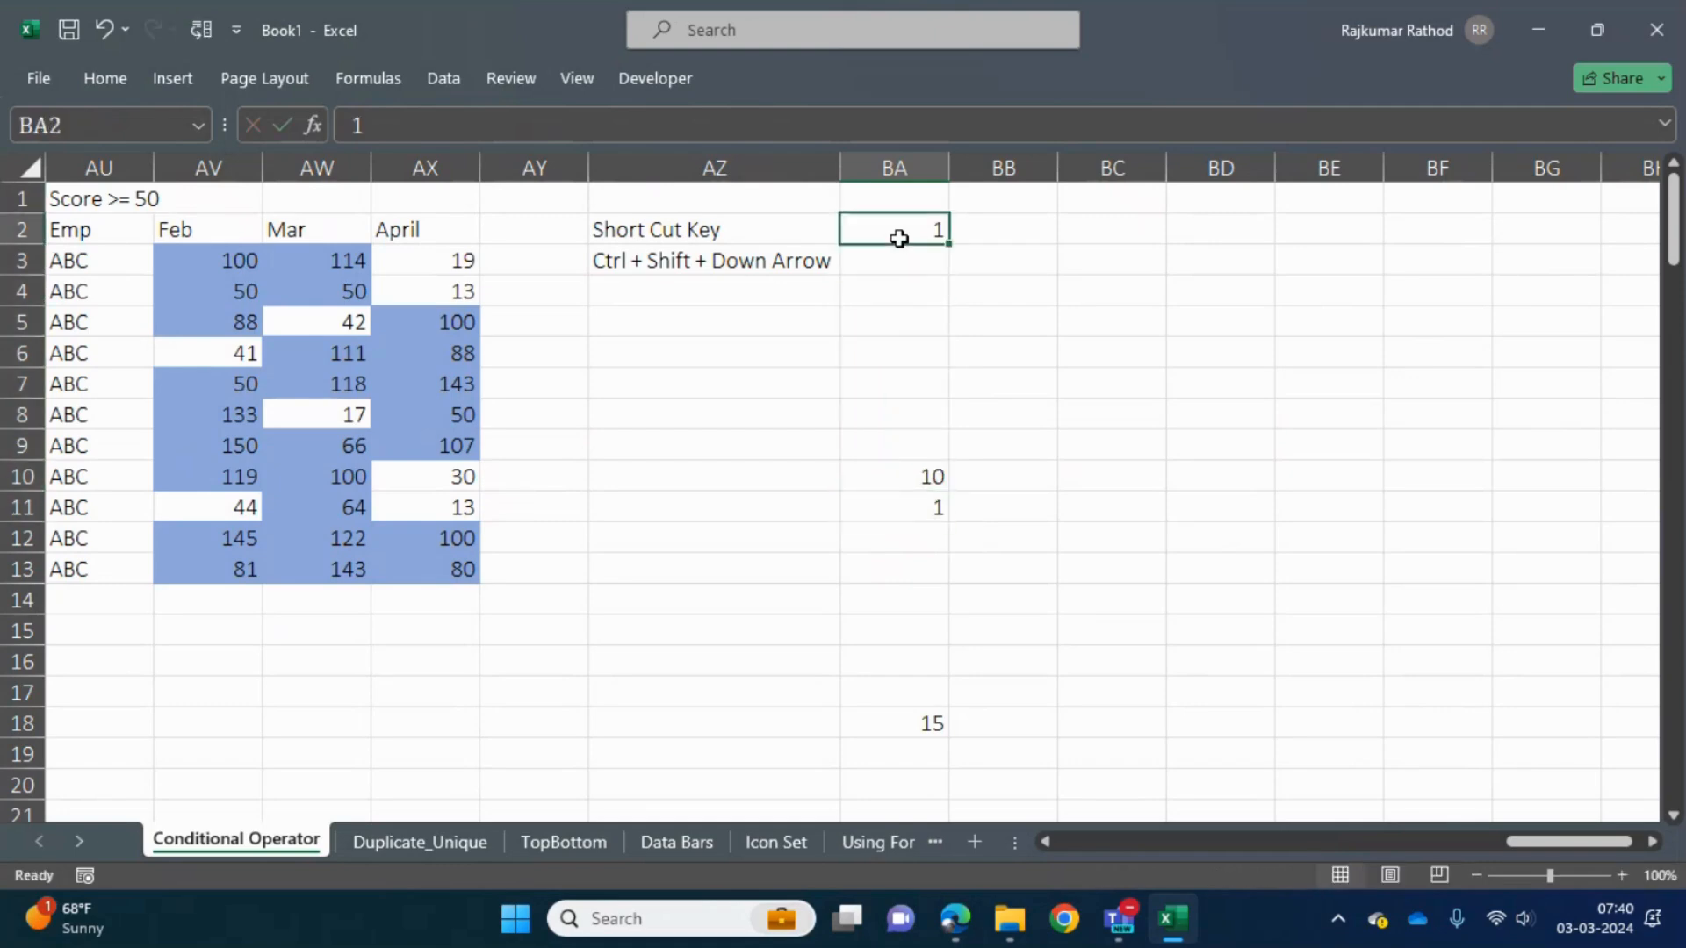
- Extend the selection from BA2 down to the nearest filled cell, BA10, and return to BA2
key(ctrl+shift+Down)
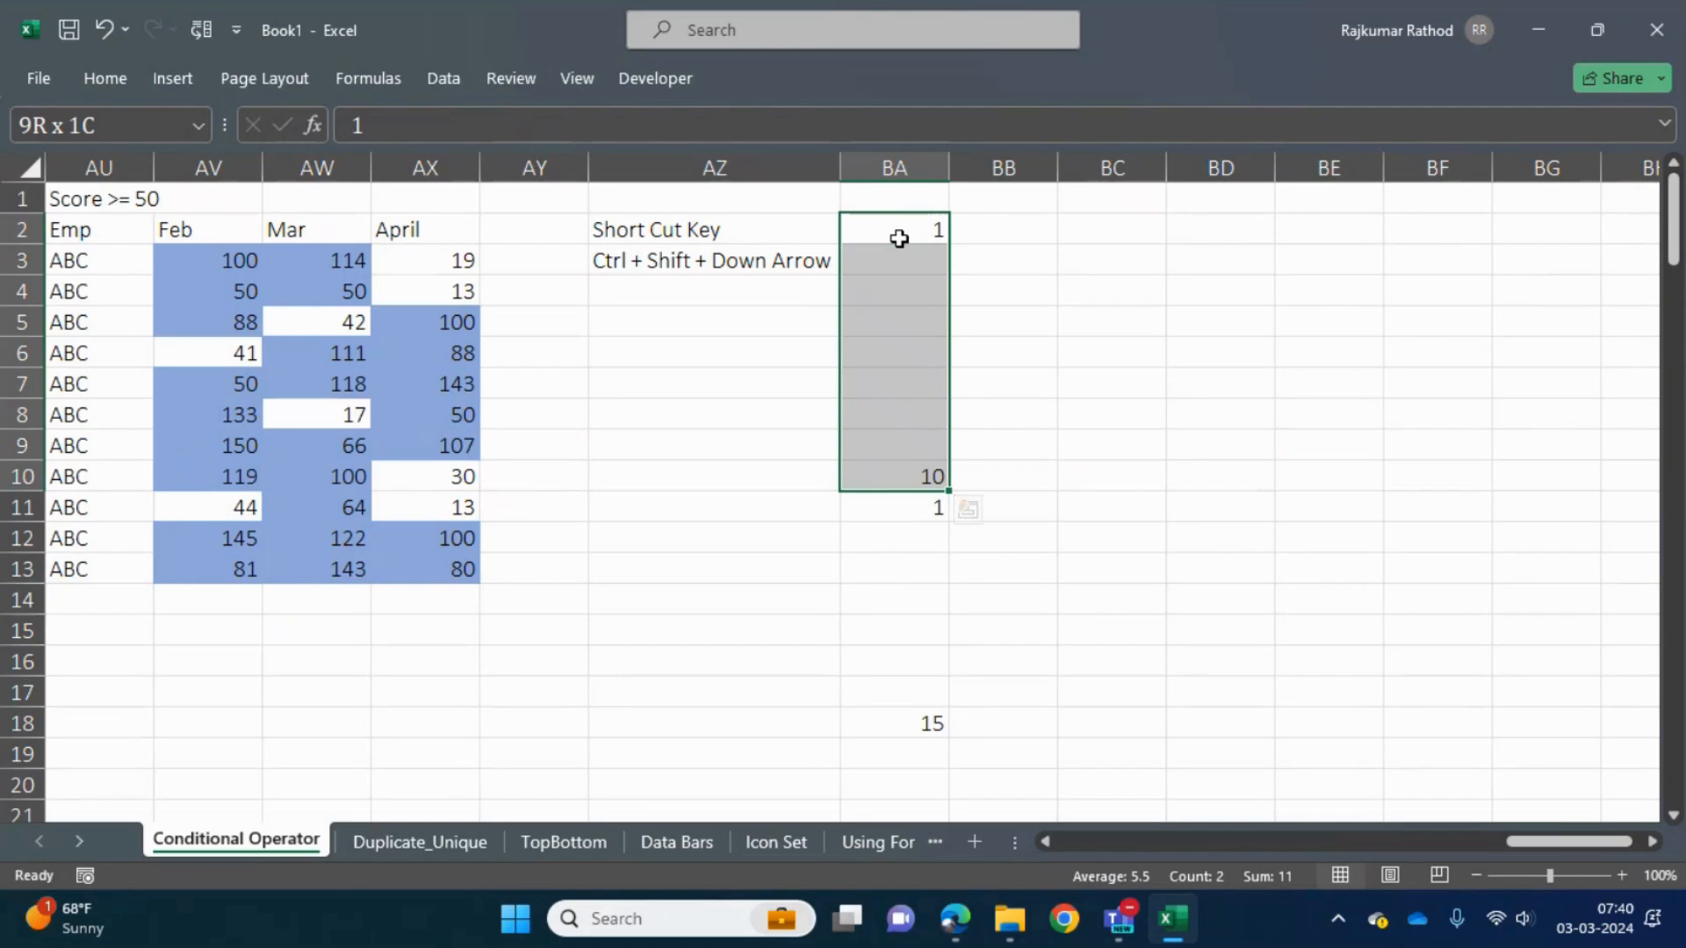
key(Up)
key(Down)
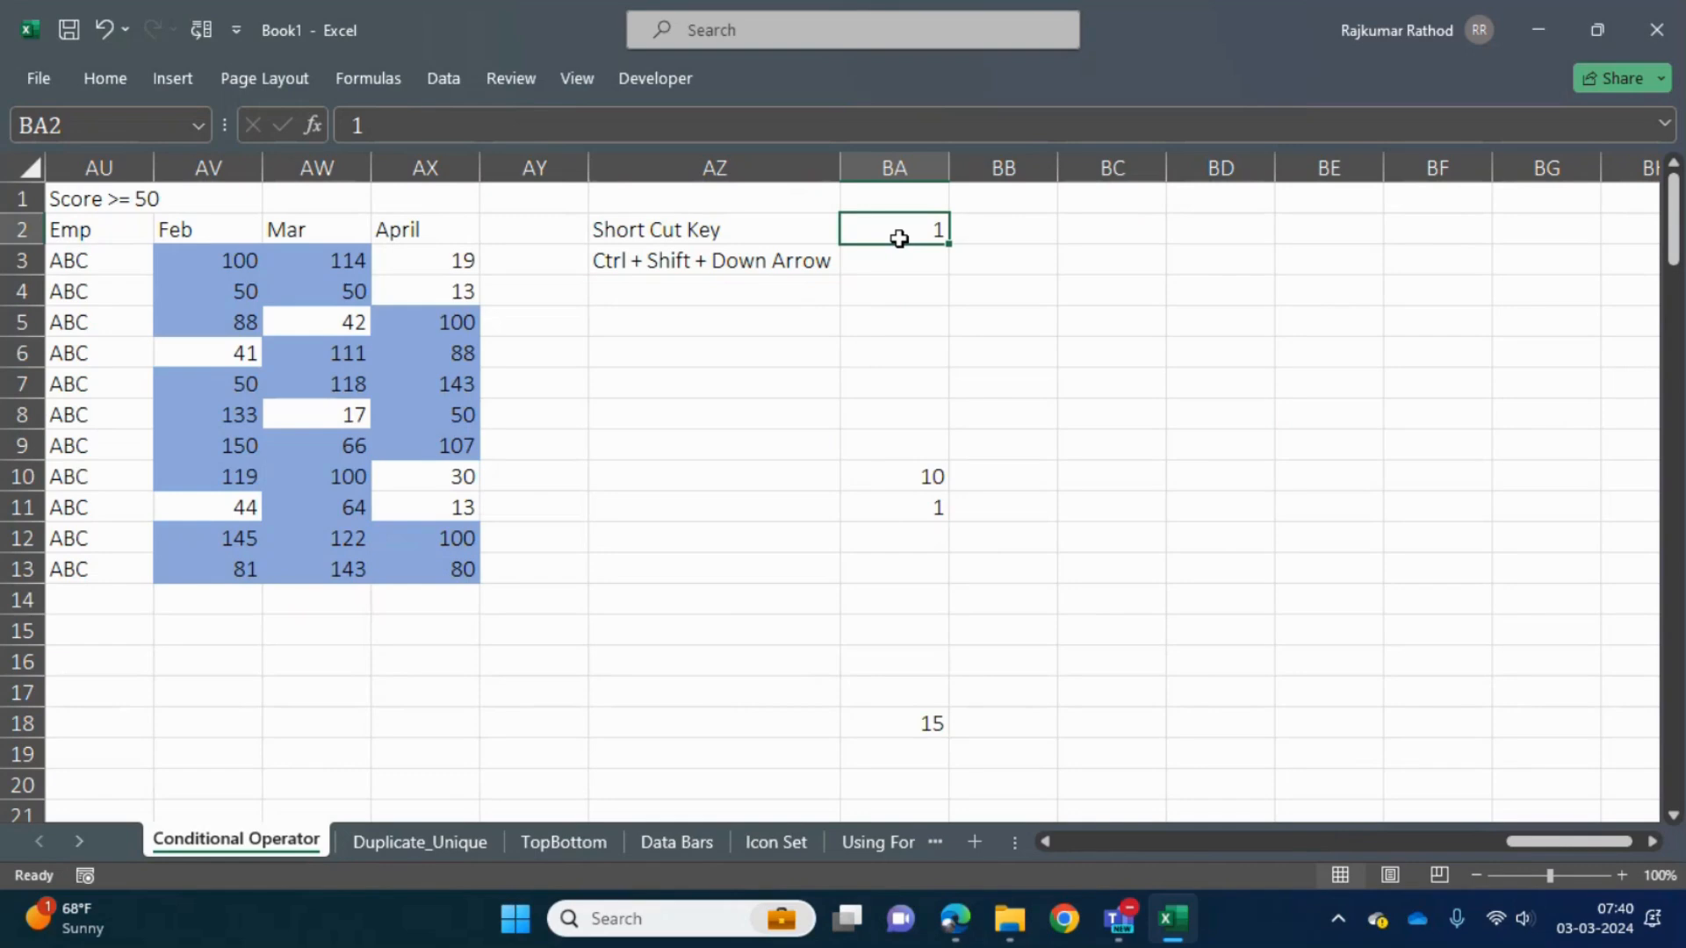
- Repeatedly extend the selection from BA2 through BA10 to BA11, returning to BA2 after each pass
key(ctrl+shift+Down)
key(ctrl+shift+Down)
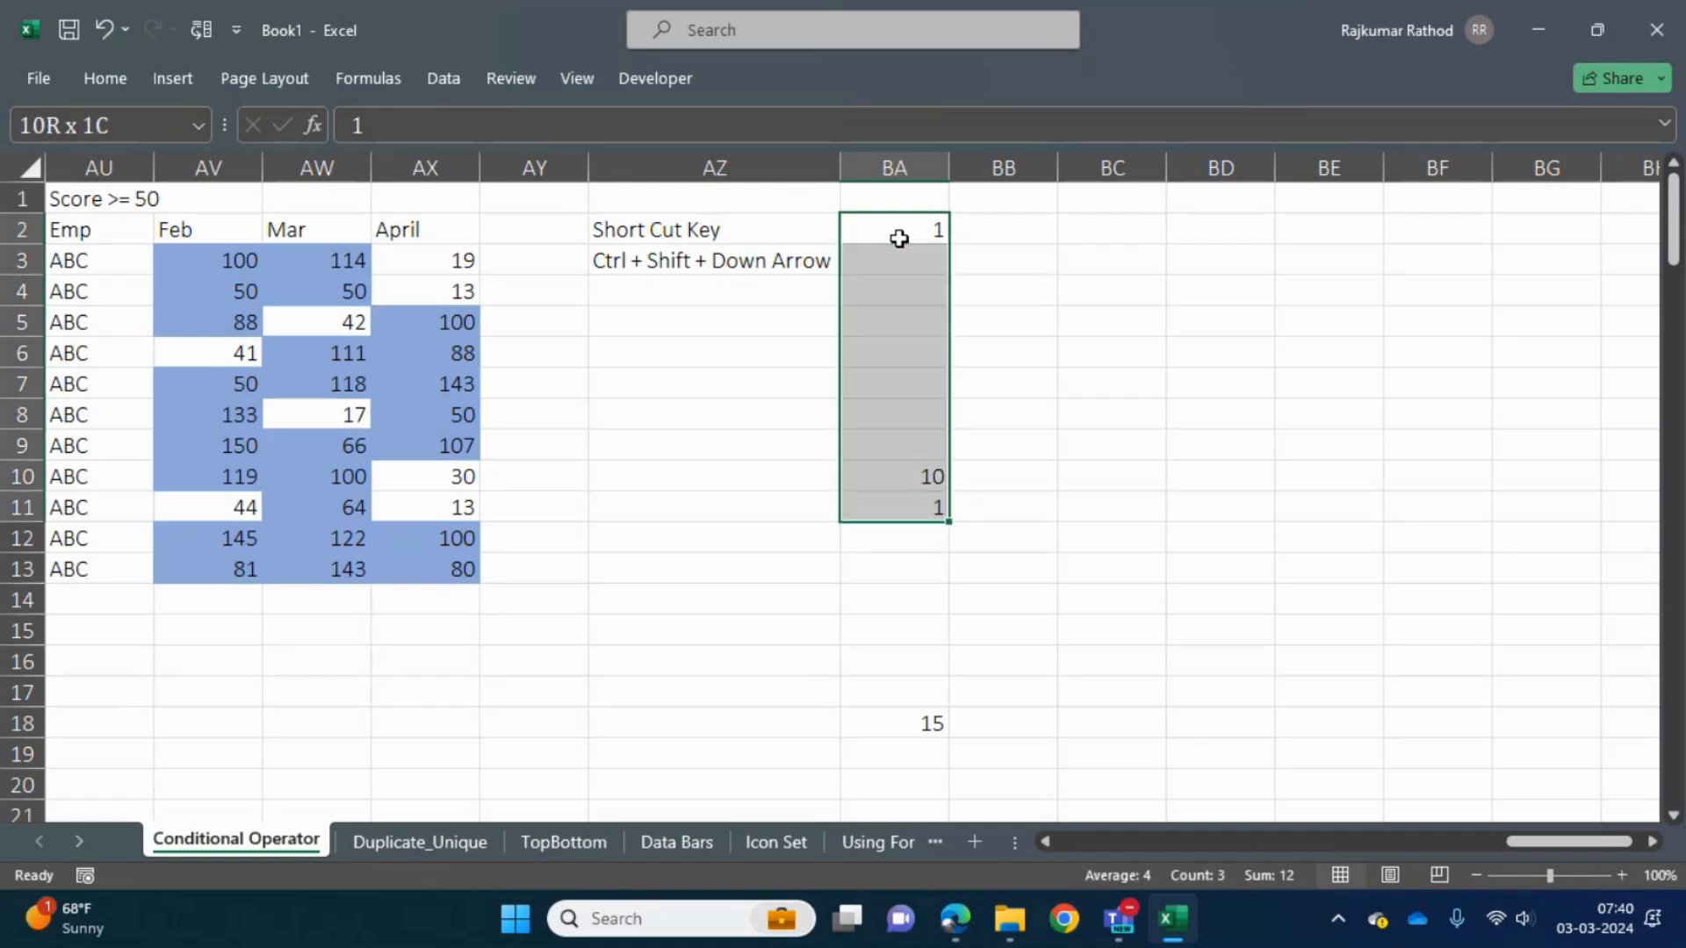
key(Up)
click(899, 239)
key(ctrl+shift+Down)
key(ctrl+shift+Down)
key(Up)
click(899, 239)
key(ctrl+shift+Down)
key(ctrl+shift+Down)
key(Up)
click(899, 239)
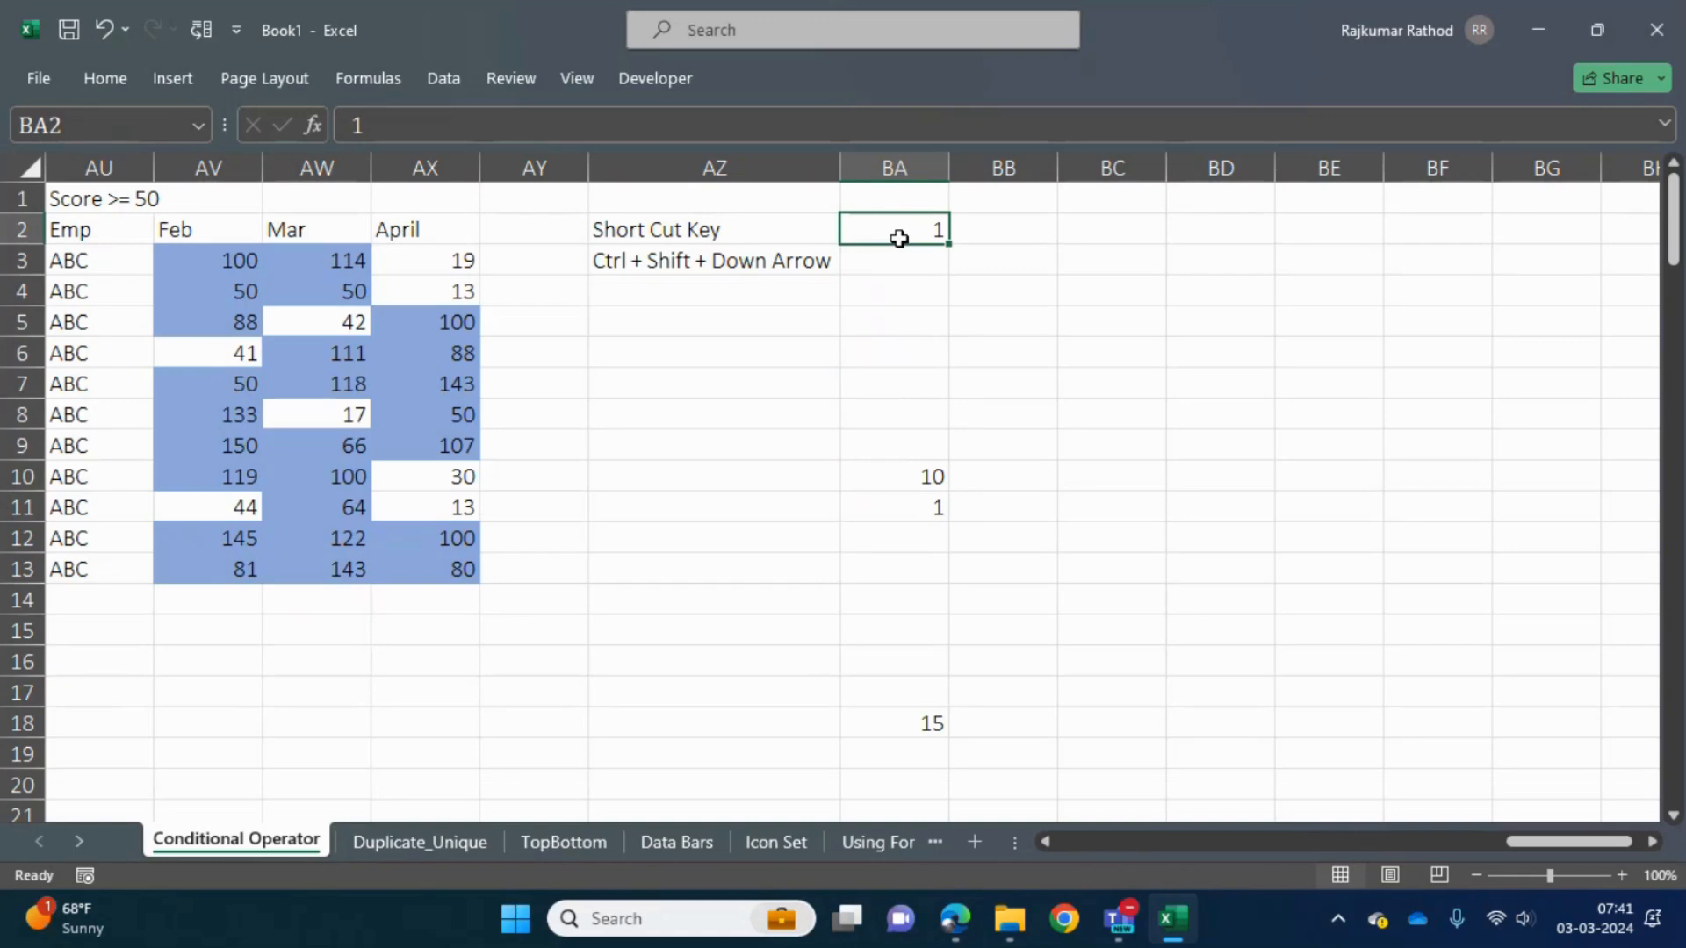
- Extend the selection from BA2 in three jumps down to BA18 and return to BA2
key(ctrl+shift+Down)
key(ctrl+shift+Down)
key(ctrl+shift+Down)
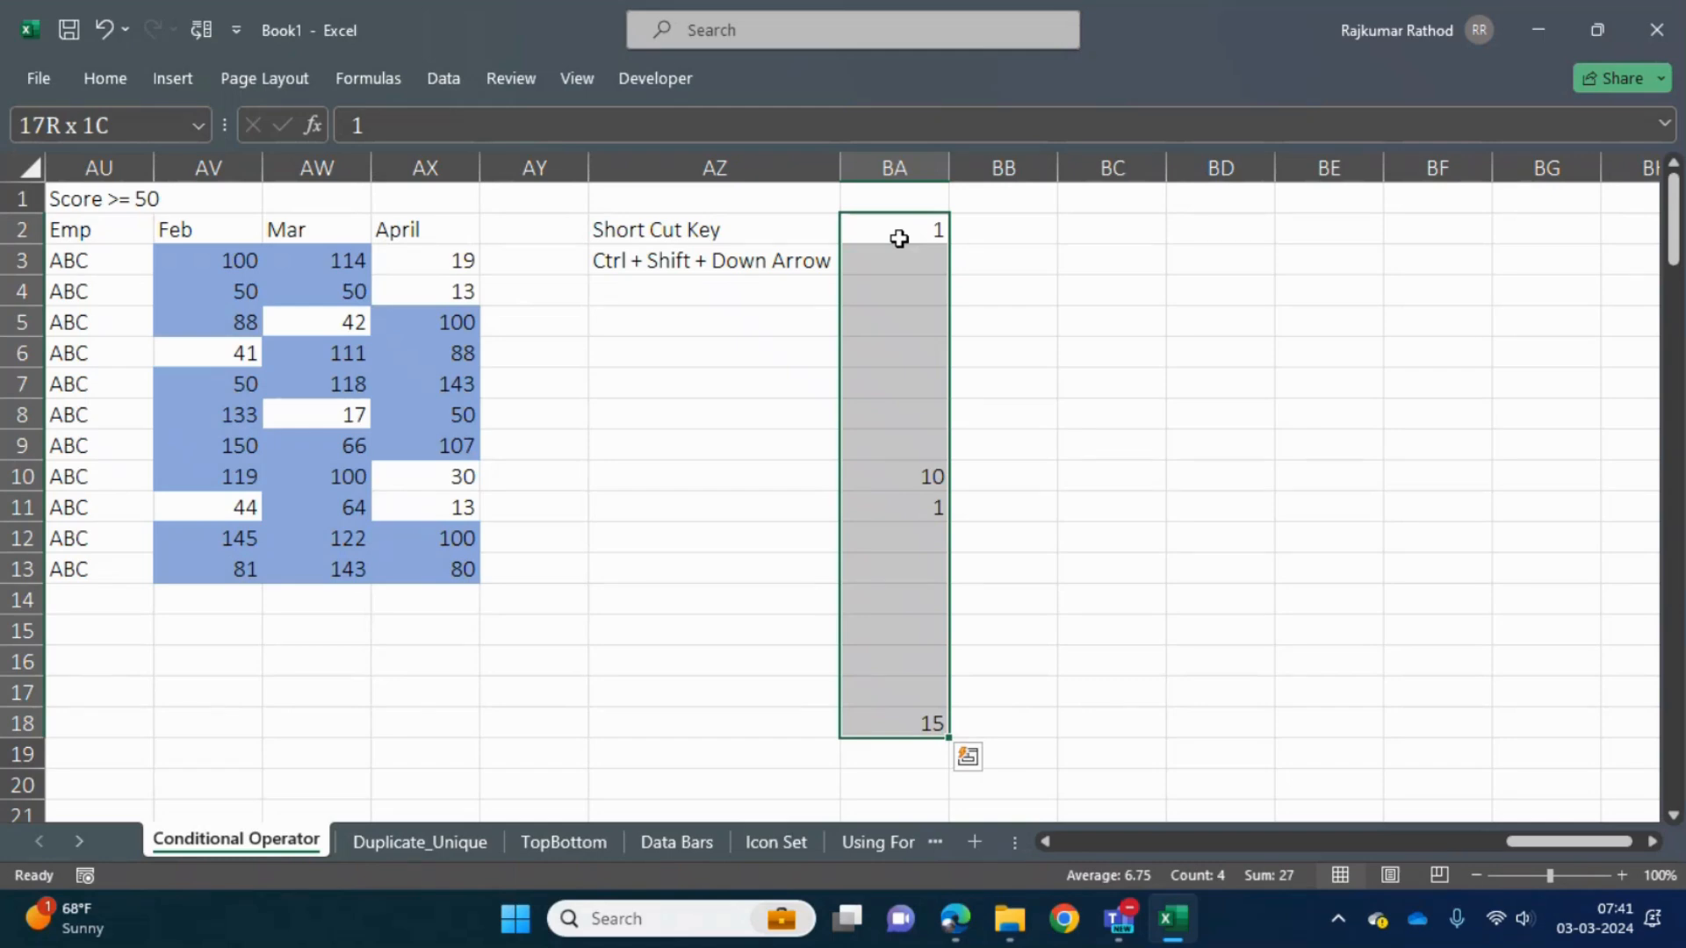
click(899, 239)
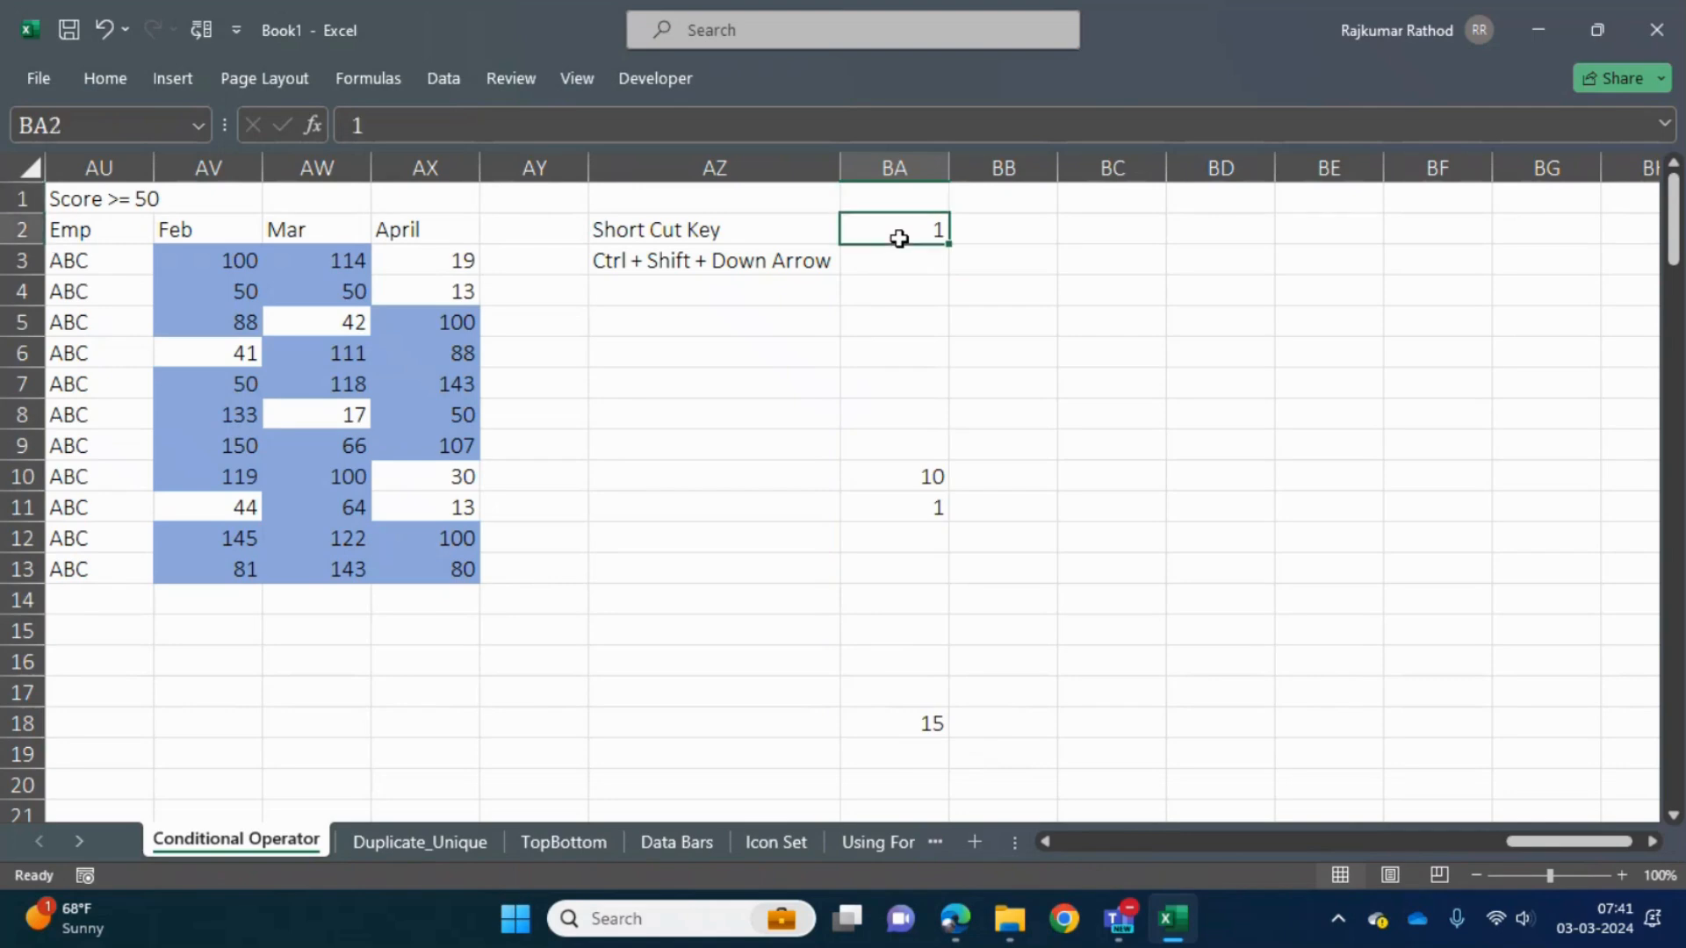
- Fill the range BA2:BA17 with the value 10 in one entry
key(ctrl+shift+Down)
key(shift+Down)
key(shift+Down)
key(shift+Down)
key(shift+Down)
key(shift+Down)
key(shift+Down)
key(shift+Down)
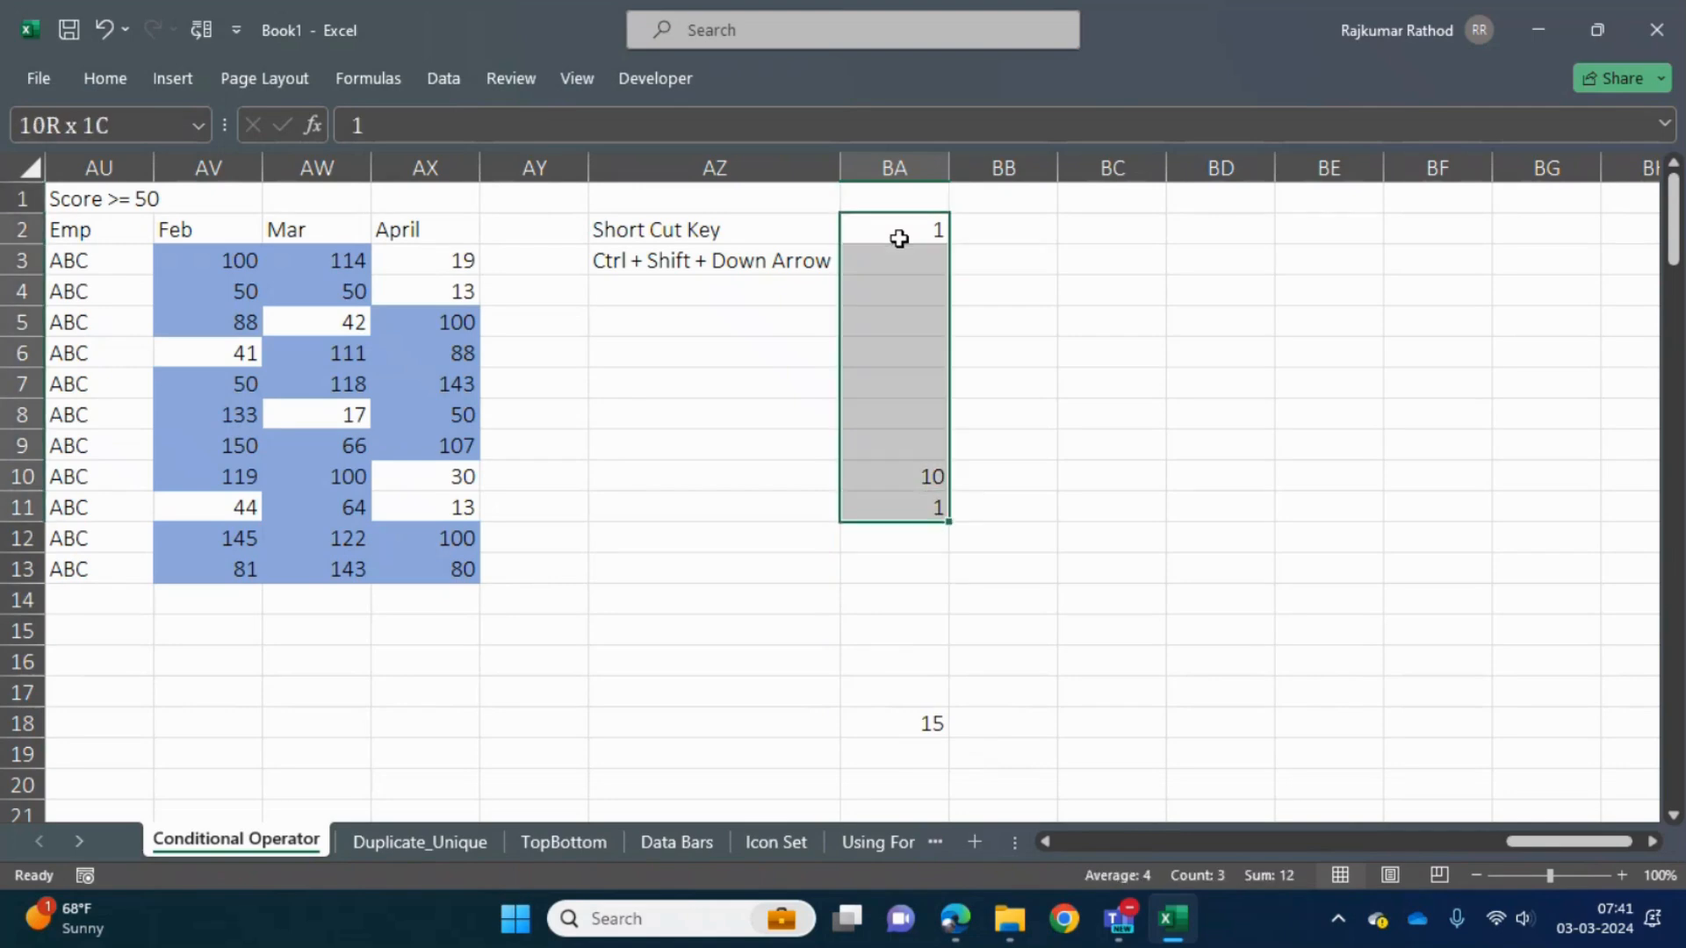
text(10)
key(ctrl+Return)
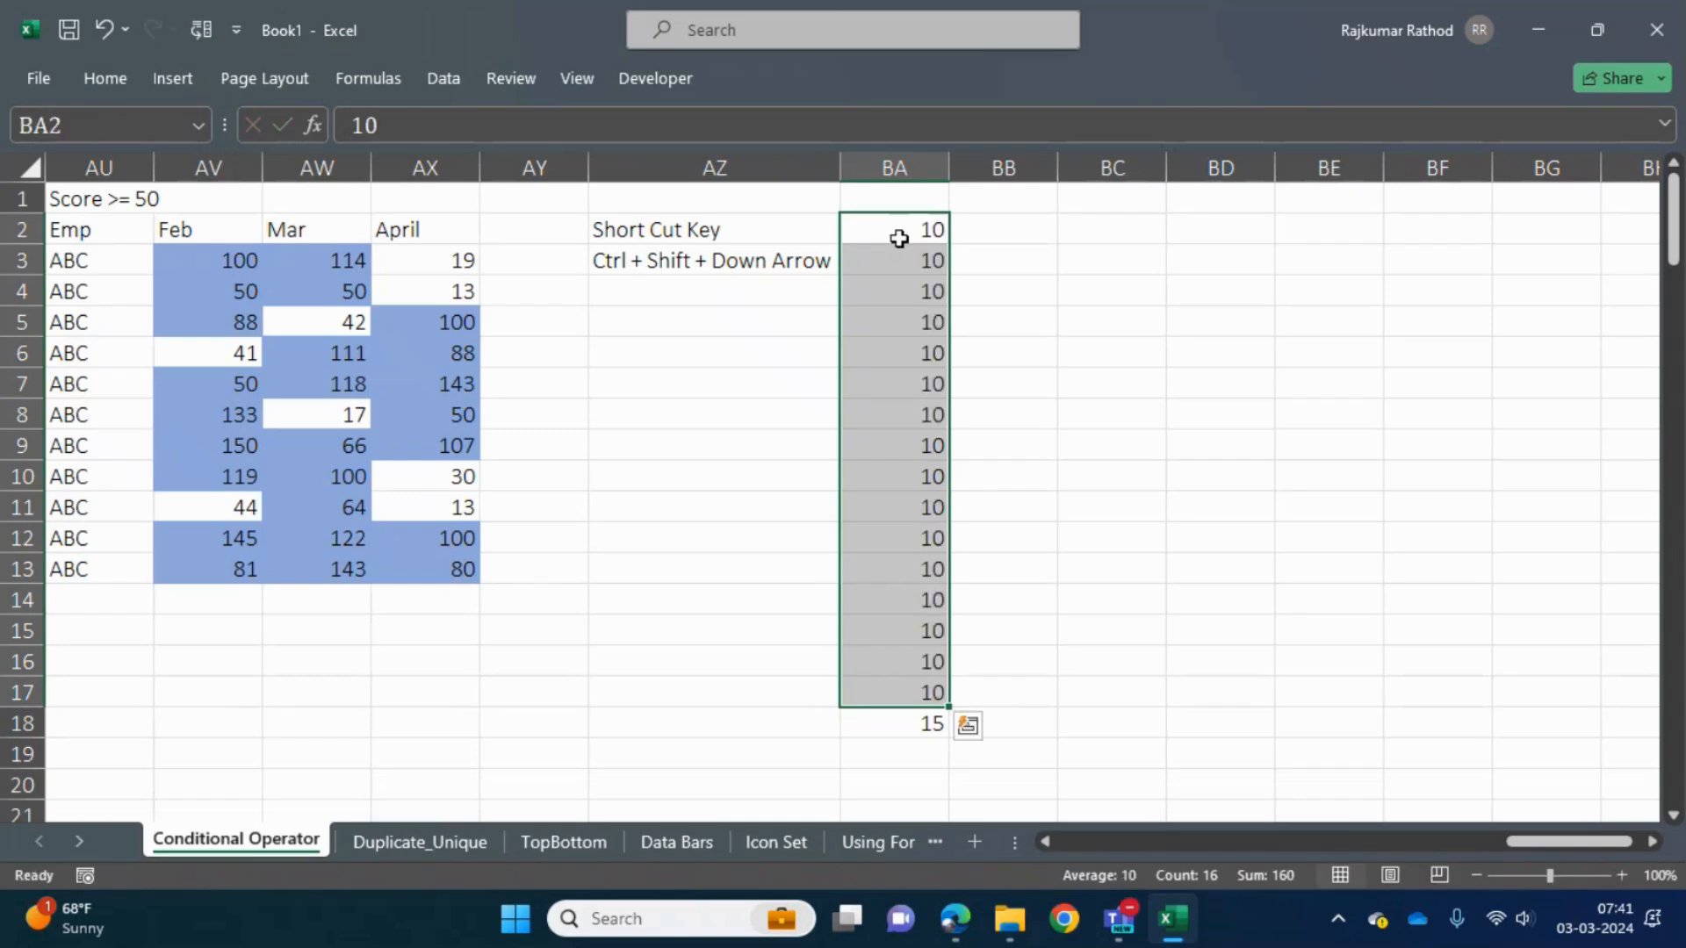
- Select the continuous block BA2:BA18, shrink the selection row by row from its lower end, and return to BA2
click(899, 239)
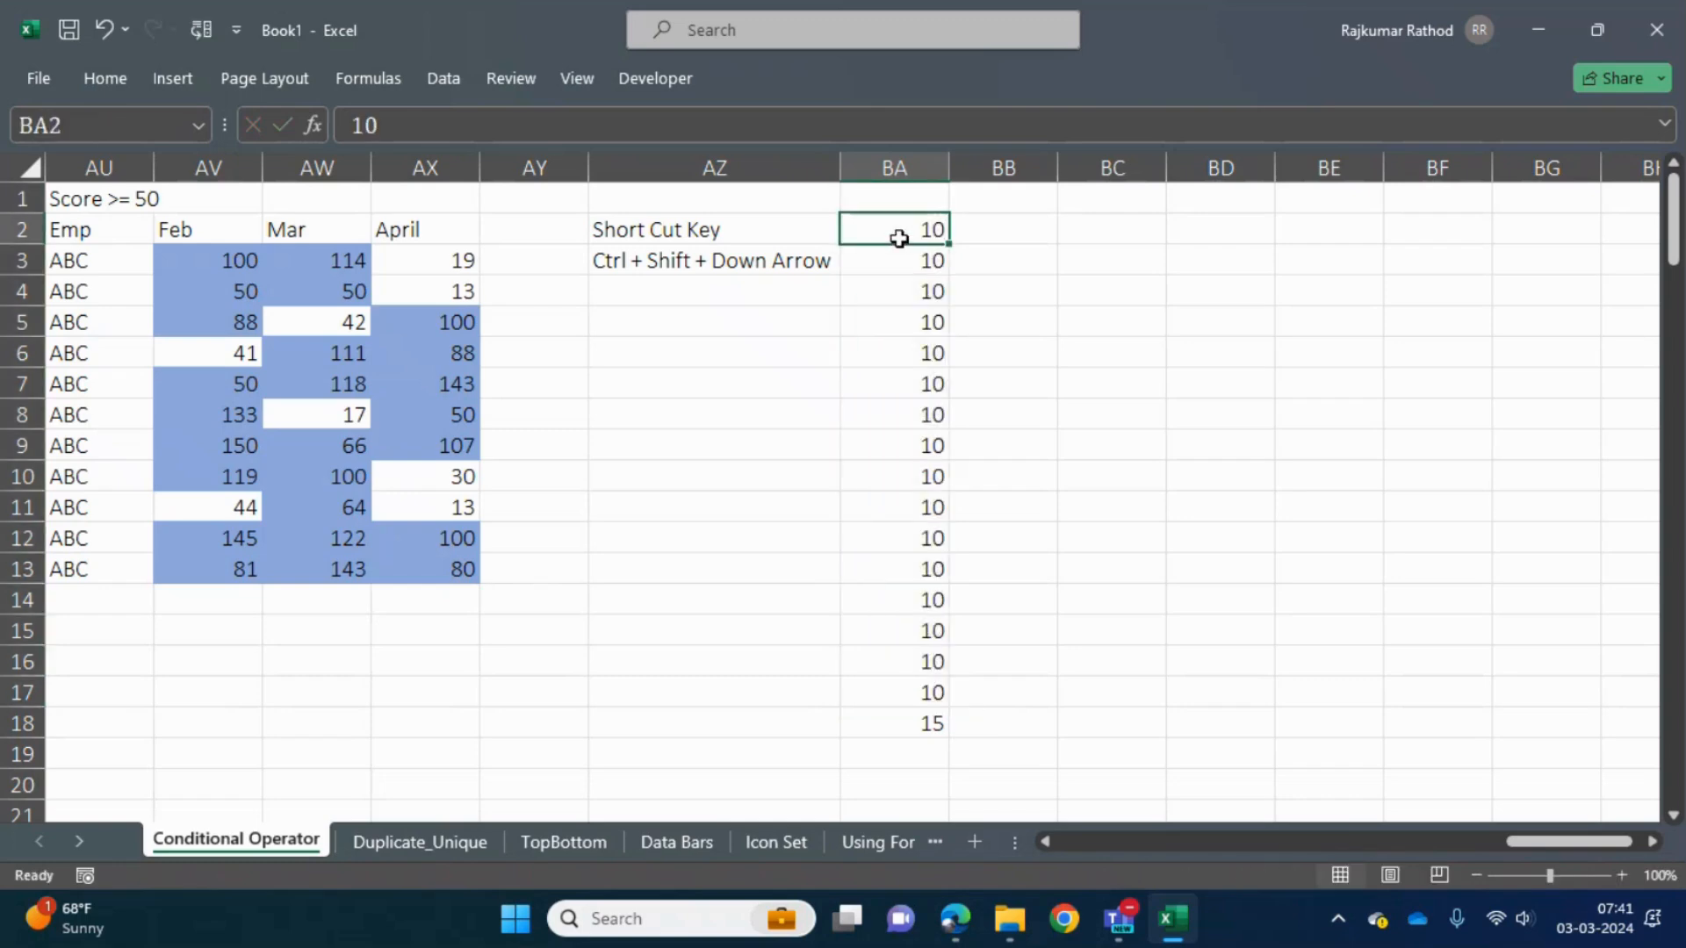
key(ctrl+shift+Down)
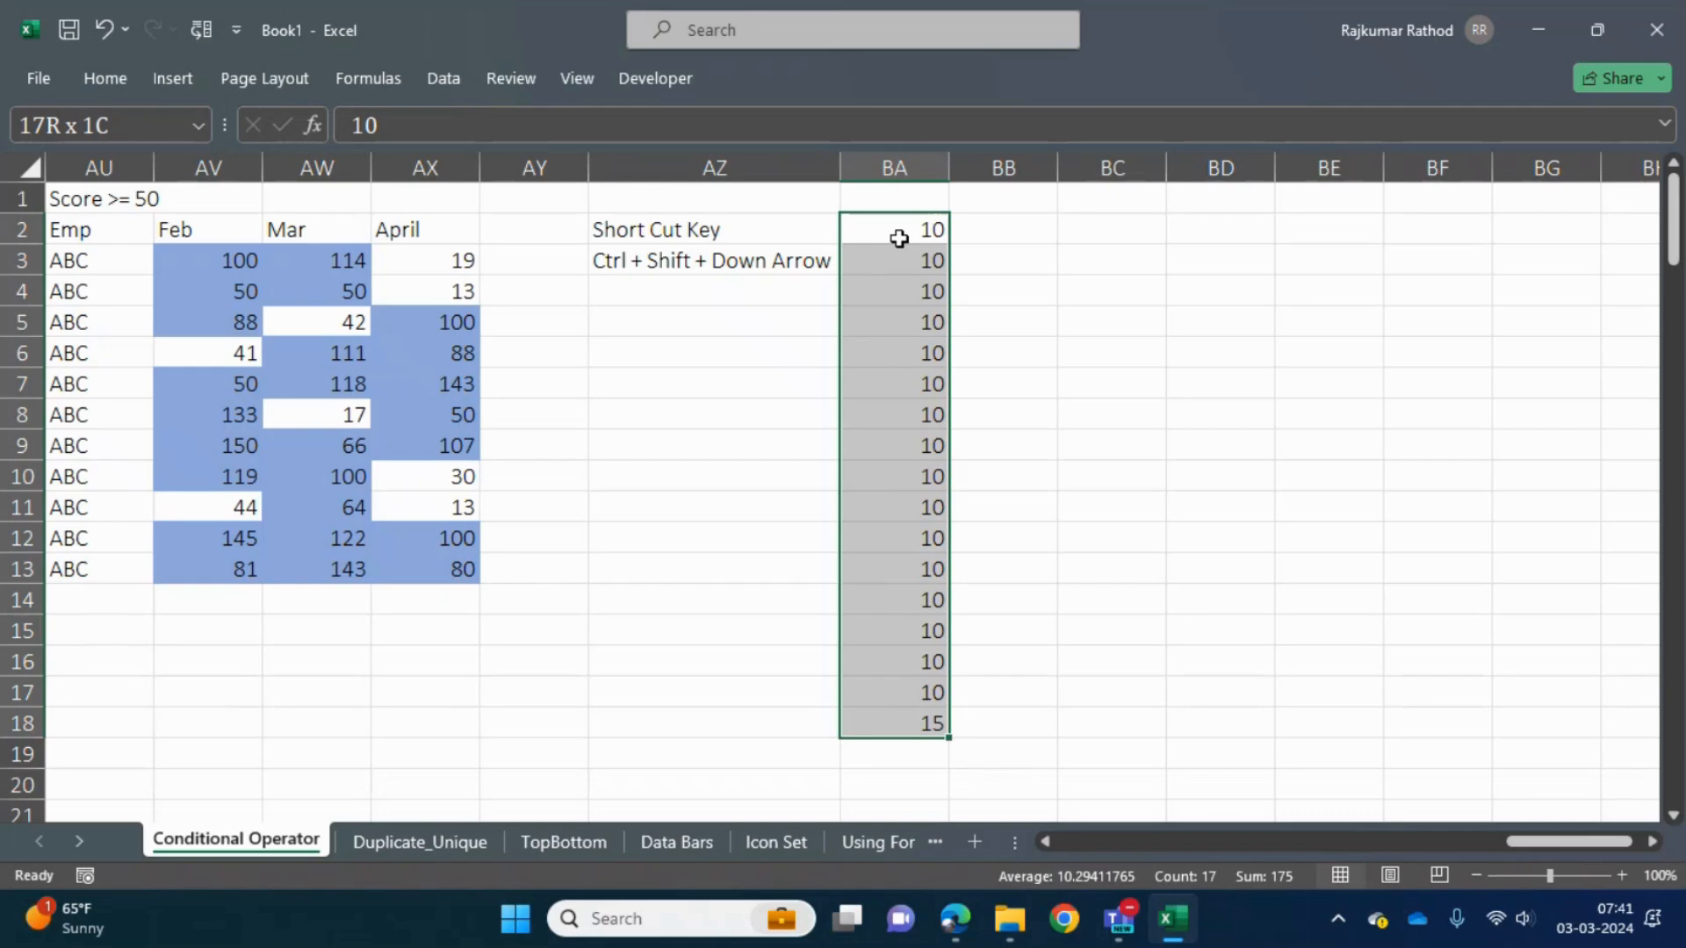
key(shift+Up)
key(shift+Up)
key(shift+Up)
key(Down)
key(Up)
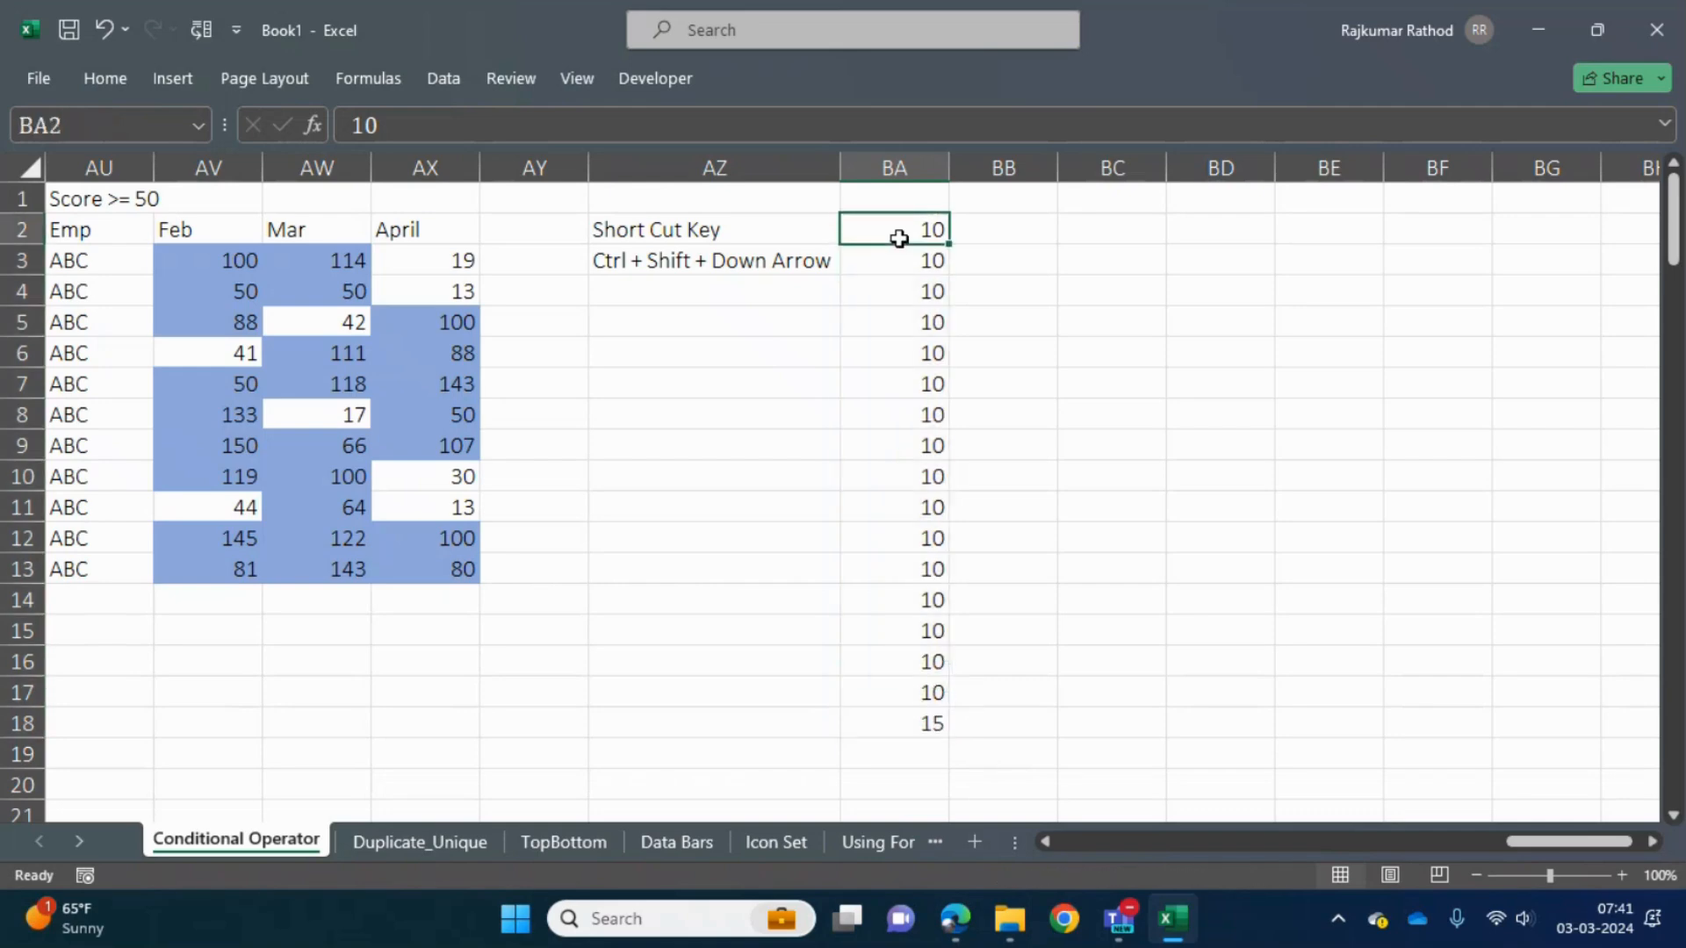
- Select BA2:BA18 again from BA2 and shrink the selection by two rows to BA2:BA16
key(ctrl+shift+Down)
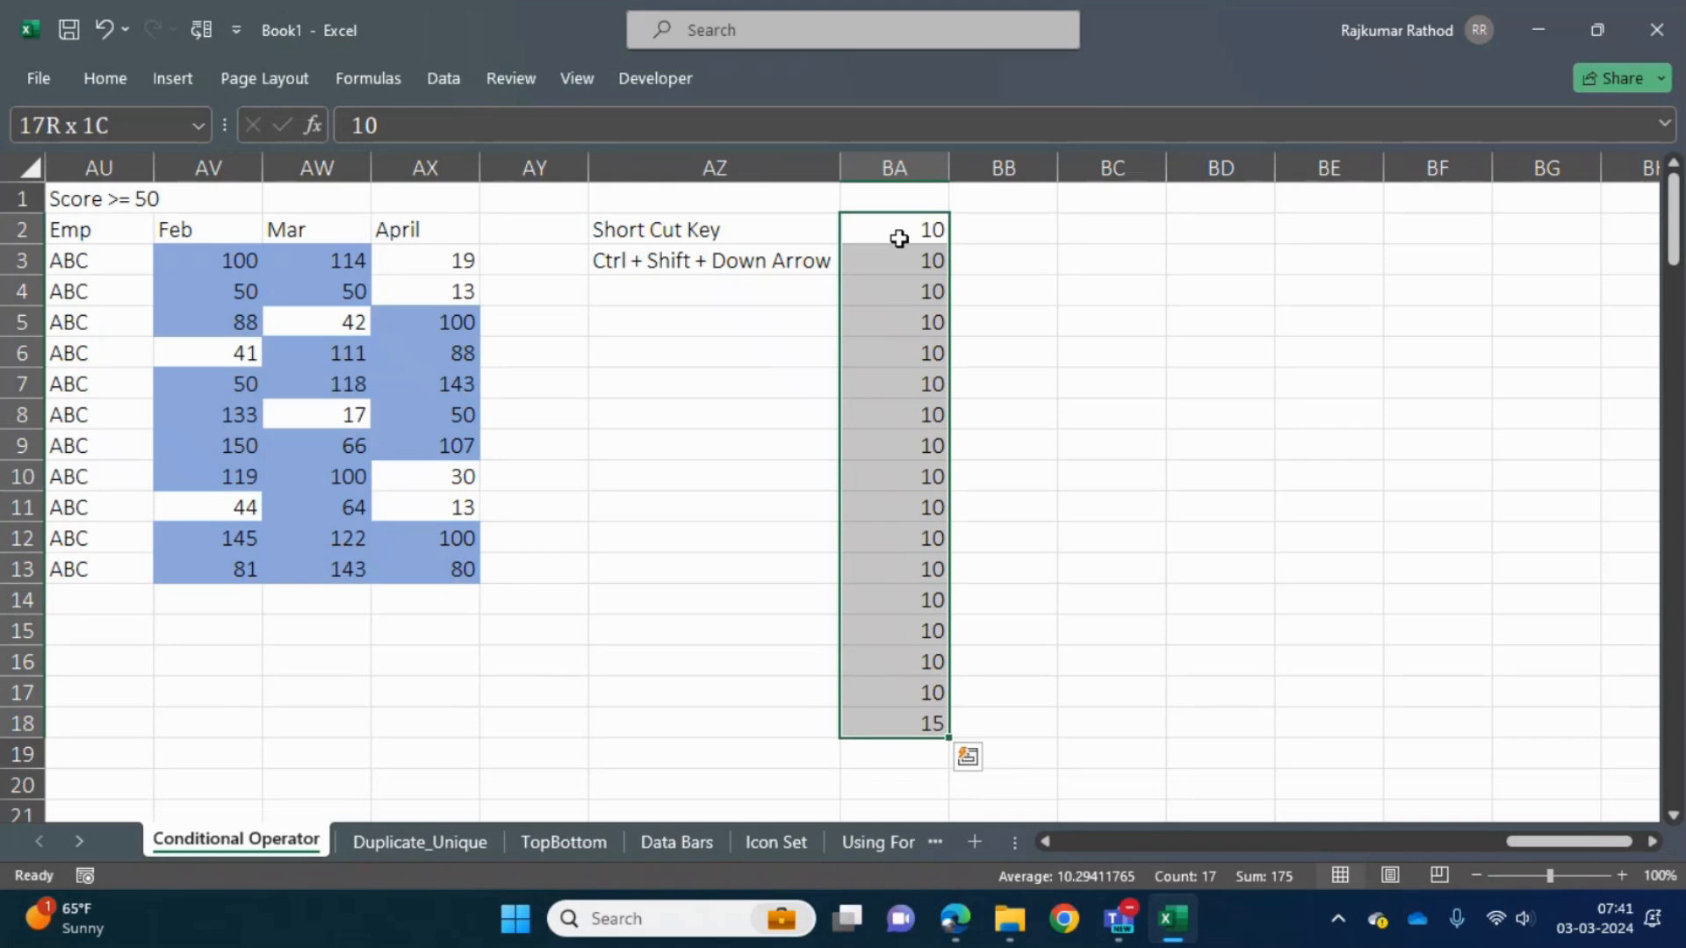
click(899, 239)
key(ctrl+shift+Down)
key(shift+Up)
key(shift+Up)
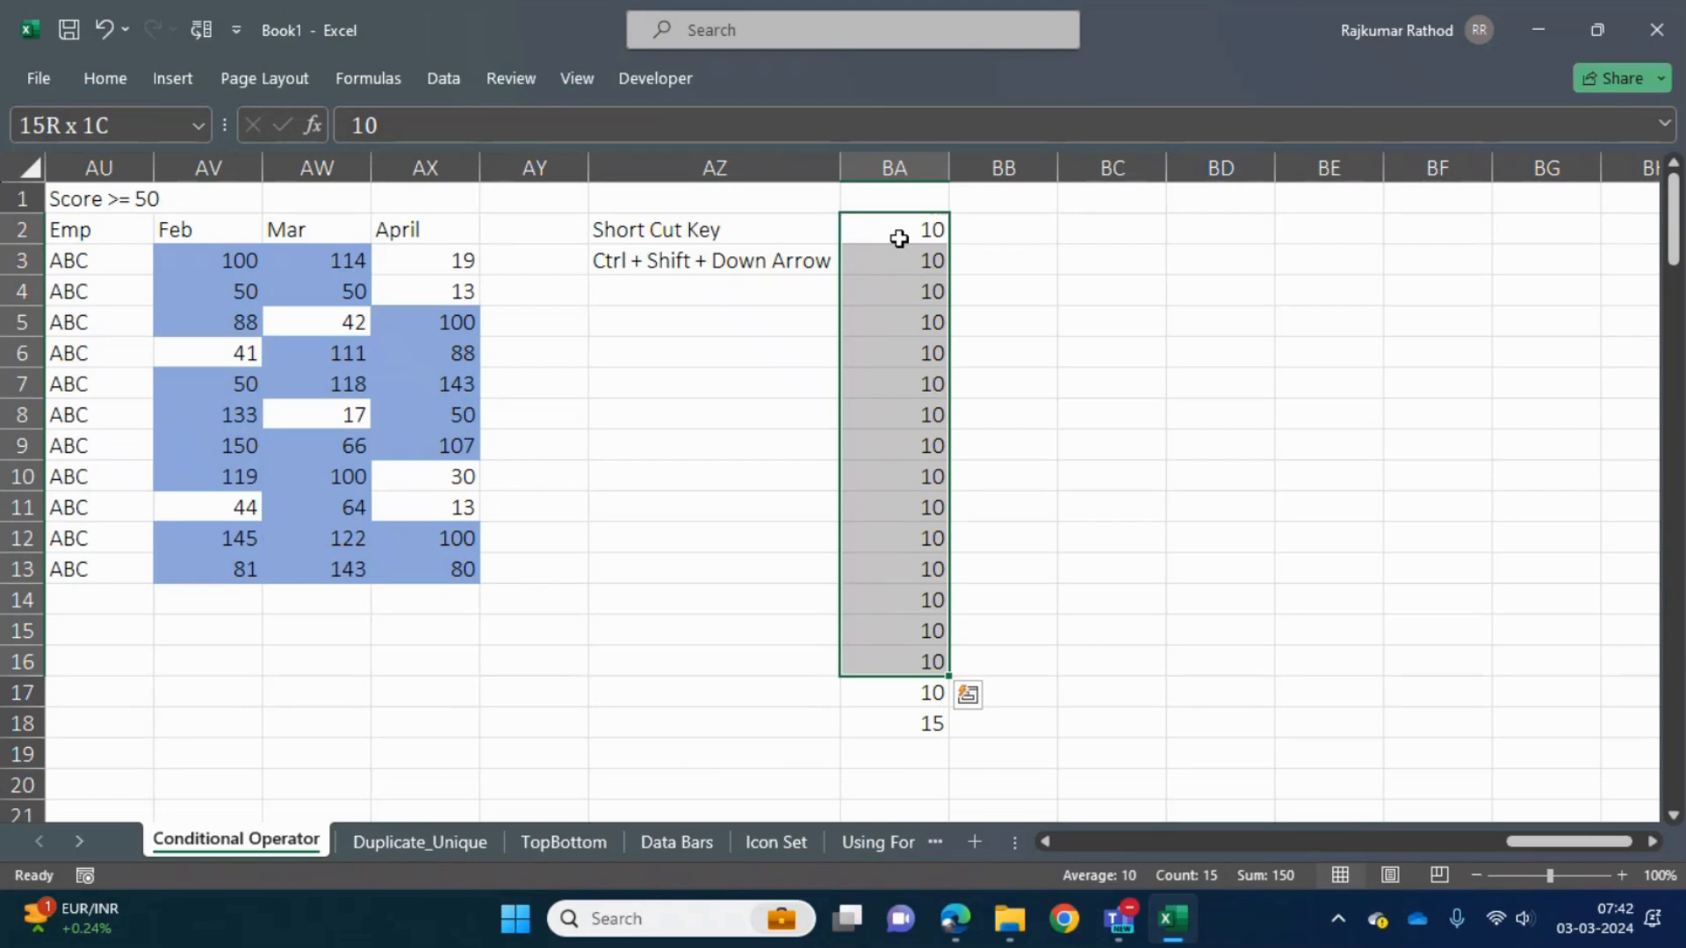
- Extend the selection from BA2 down to BA511 and fill the value 10 down the whole range
key(shift+Down)
key(shift+Down)
key(shift+Down)
key(shift+Down)
key(shift+Down)
key(shift+Down)
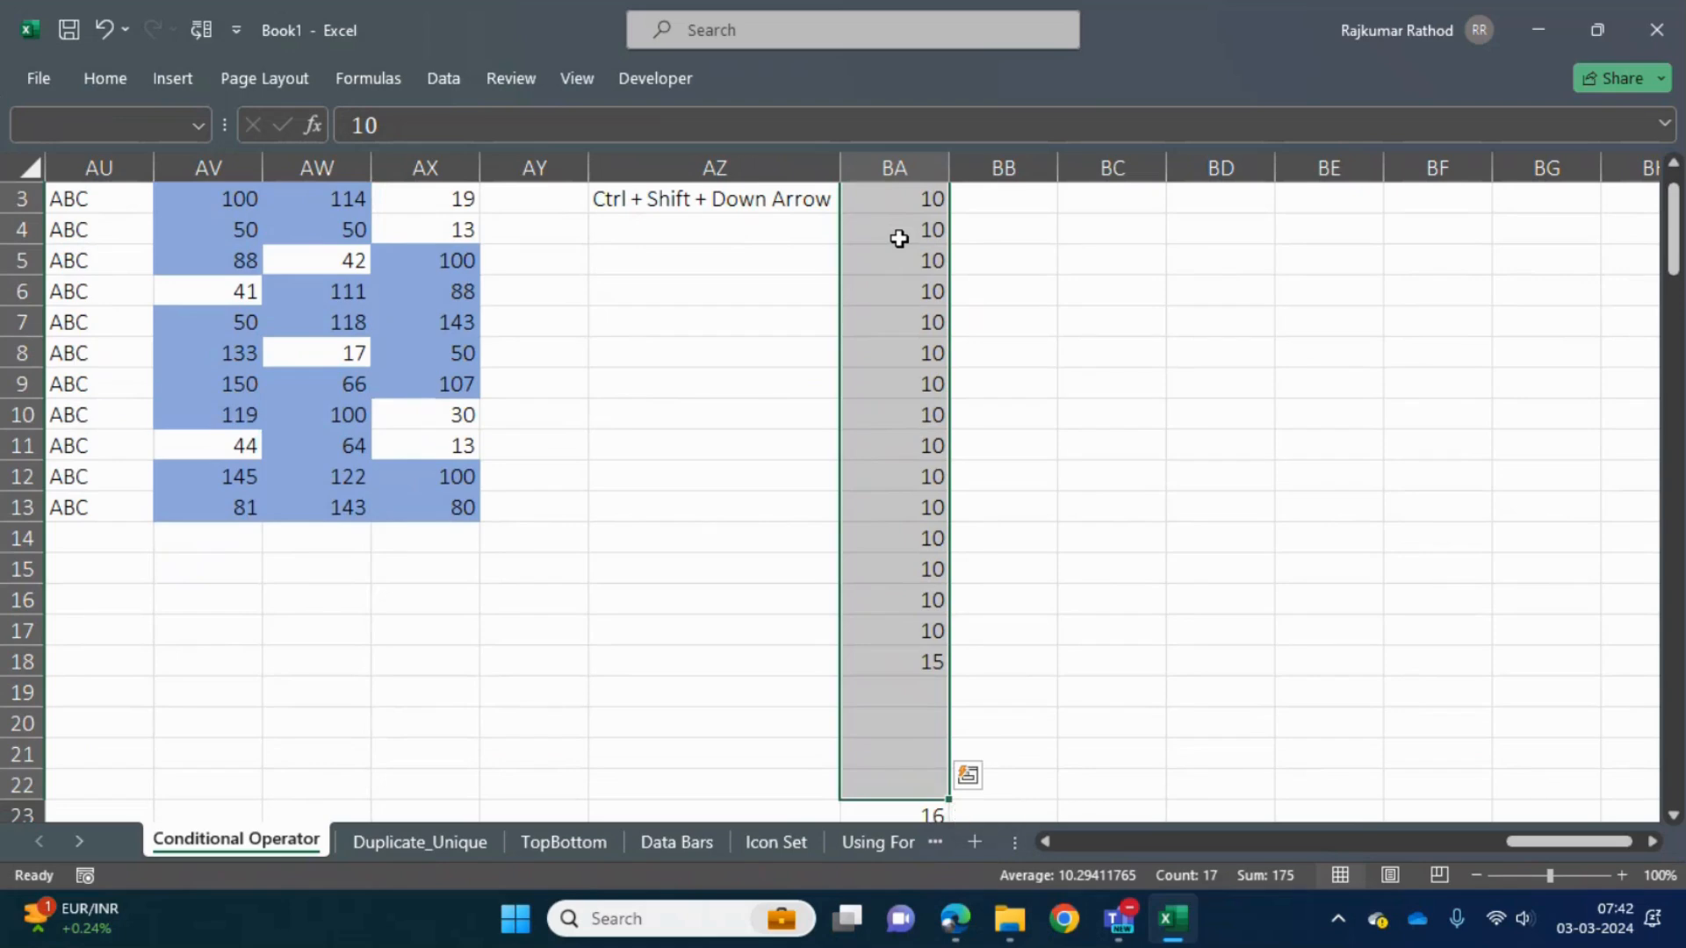
key(shift+Down)
key(shift+Down)
key(shift+Down)
key(shift+Down)
key(shift+Down)
key(shift+Down)
key(shift+Down)
key(shift+Down)
key(shift+Down)
key(shift+Down)
key(shift+Down)
key(shift+Down)
key(shift+Down)
key(shift+Down)
key(shift+Down)
key(shift+Down)
key(shift+Down)
key(shift+Down)
key(shift+Down)
key(shift+Down)
key(shift+Down)
key(shift+Down)
key(shift+Down)
key(shift+Down)
key(shift+Down)
key(shift+Down)
key(shift+Down)
key(shift+Down)
key(shift+Down)
key(shift+Down)
key(shift+Down)
key(shift+Down)
key(shift+Down)
key(shift+Down)
key(shift+Down)
key(shift+Down)
key(shift+Down)
key(shift+Down)
key(shift+Down)
key(shift+Down)
key(shift+Down)
key(shift+Down)
key(shift+Down)
key(shift+Down)
key(shift+Down)
key(shift+Down)
key(shift+Down)
key(shift+Down)
key(shift+Down)
key(shift+Down)
key(shift+Down)
key(shift+Down)
key(shift+Down)
key(shift+Down)
key(shift+Down)
key(shift+Down)
key(shift+Down)
key(shift+Down)
key(shift+Down)
key(shift+Down)
key(shift+Down)
key(shift+Down)
key(shift+Down)
key(shift+Down)
key(shift+Down)
key(shift+Down)
key(shift+Down)
key(shift+Down)
key(shift+Down)
key(shift+Down)
key(shift+Down)
key(shift+Down)
key(shift+Down)
key(shift+Down)
key(shift+Down)
key(shift+Down)
key(shift+Down)
key(shift+Down)
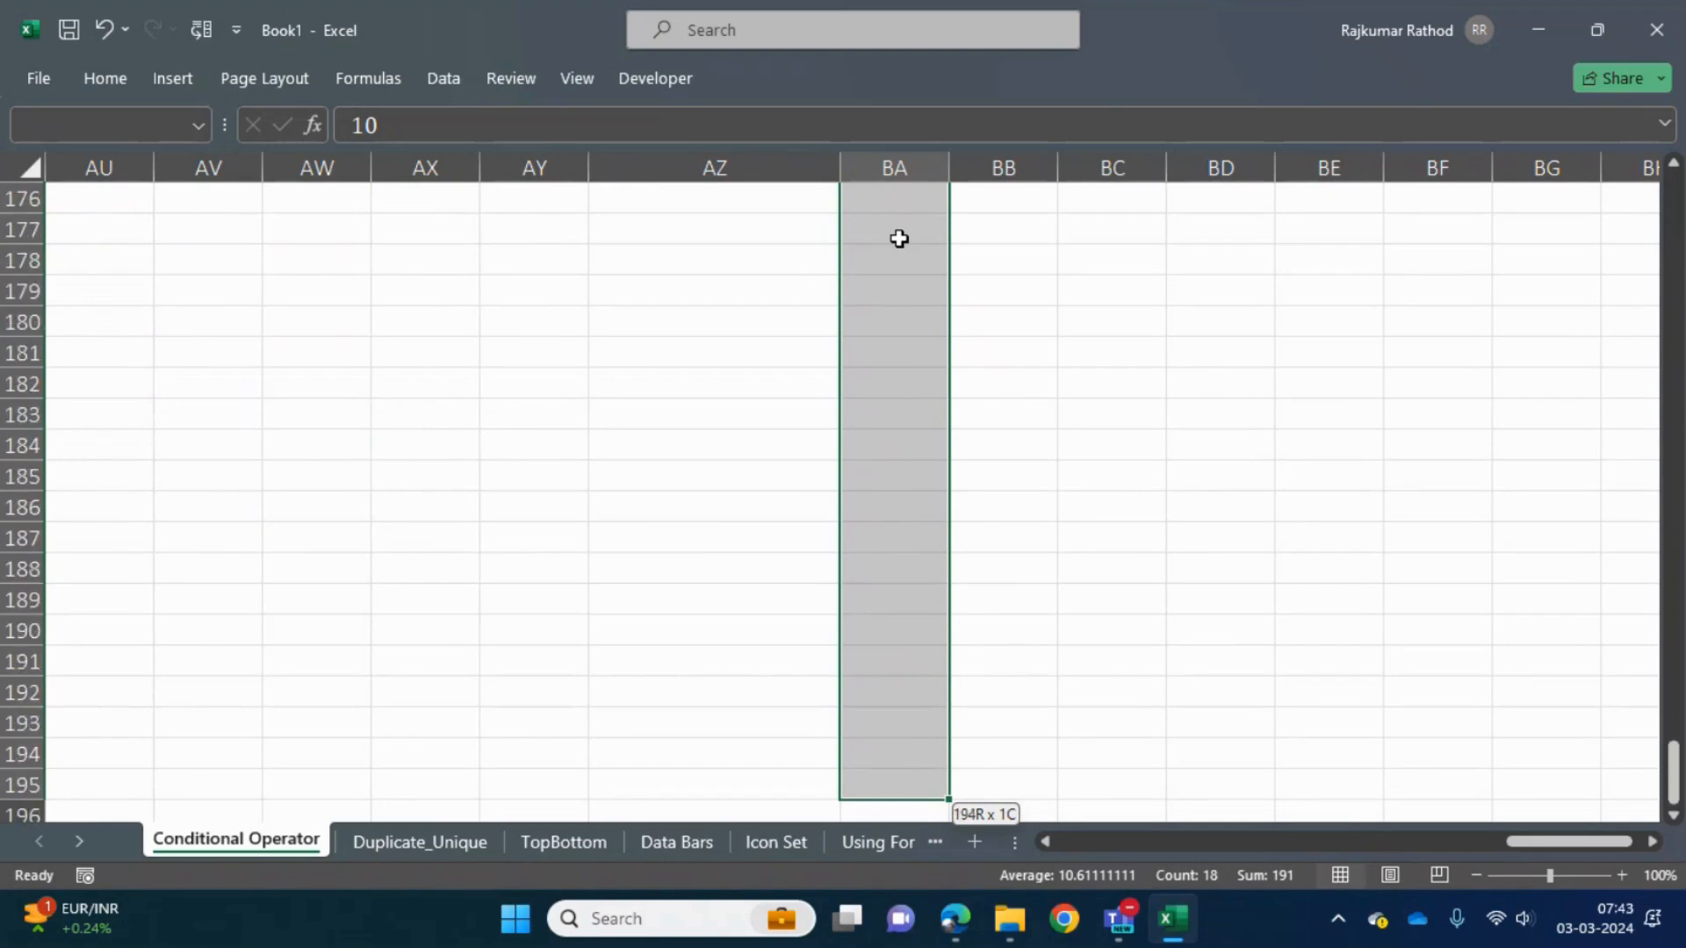
key(shift+Down)
key(shift+Down)
key(shift+Down)
key(shift+Down)
key(shift+Down)
key(shift+Down)
key(shift+Down)
key(shift+Down)
key(shift+Down)
key(shift+Down)
key(shift+Down)
key(shift+Down)
key(shift+Down)
key(shift+Down)
key(shift+Down)
key(shift+Down)
key(shift+Down)
key(shift+Down)
key(shift+Down)
key(shift+Down)
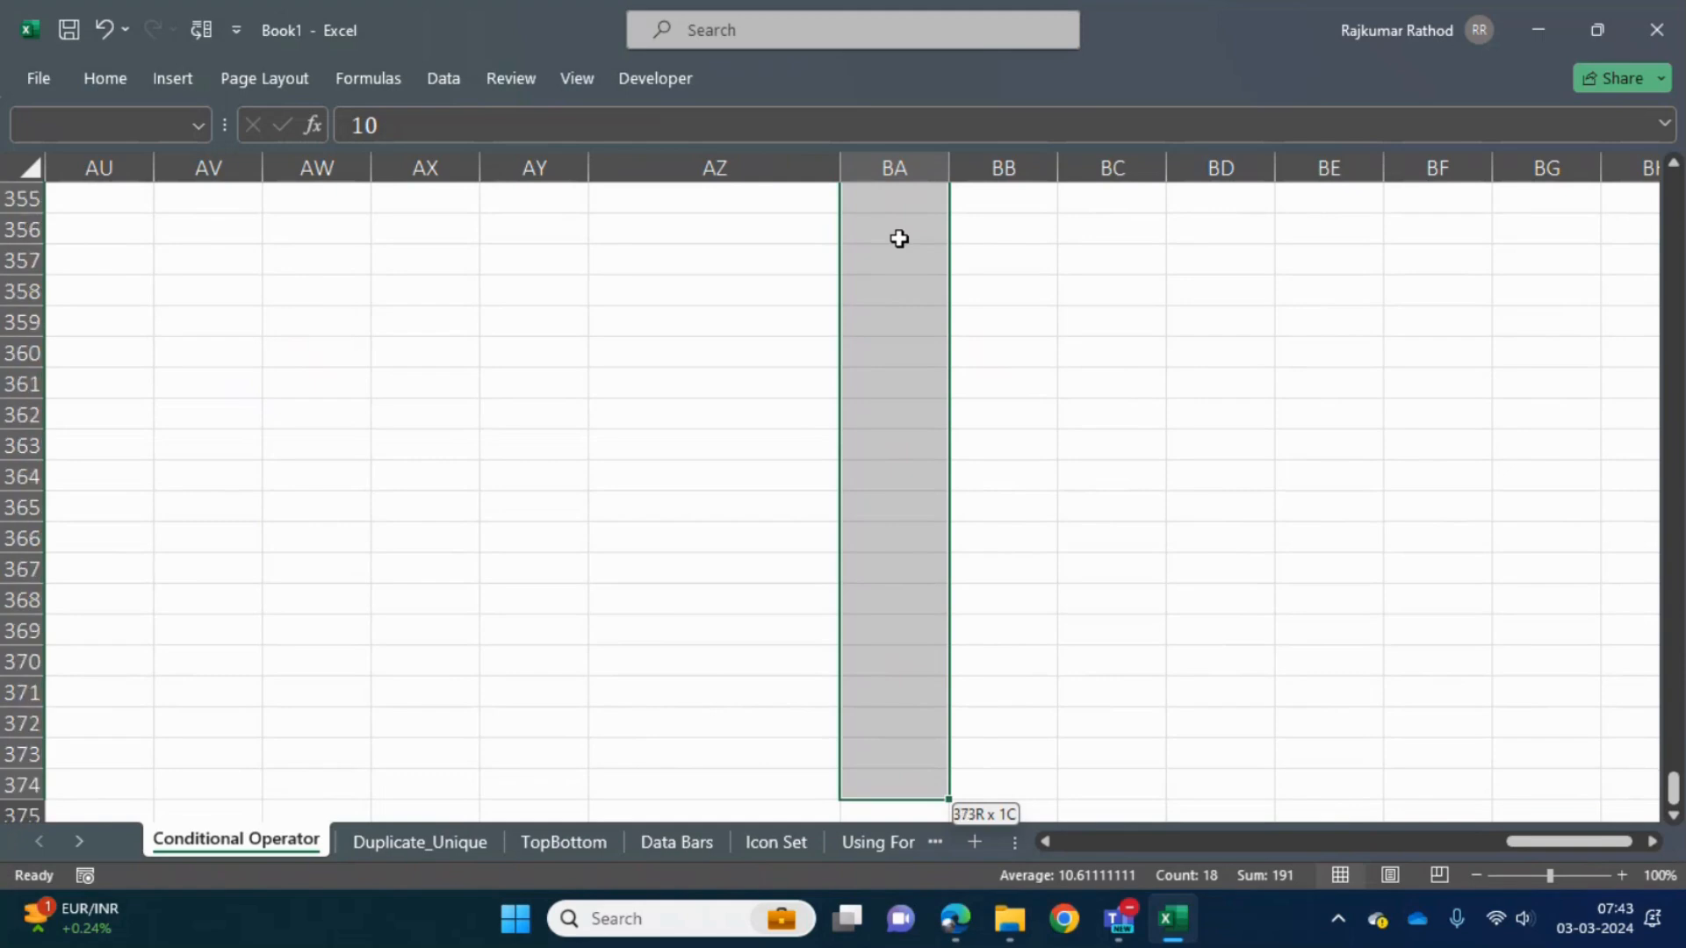
drag(898, 238, 898, 238)
key(ctrl+d)
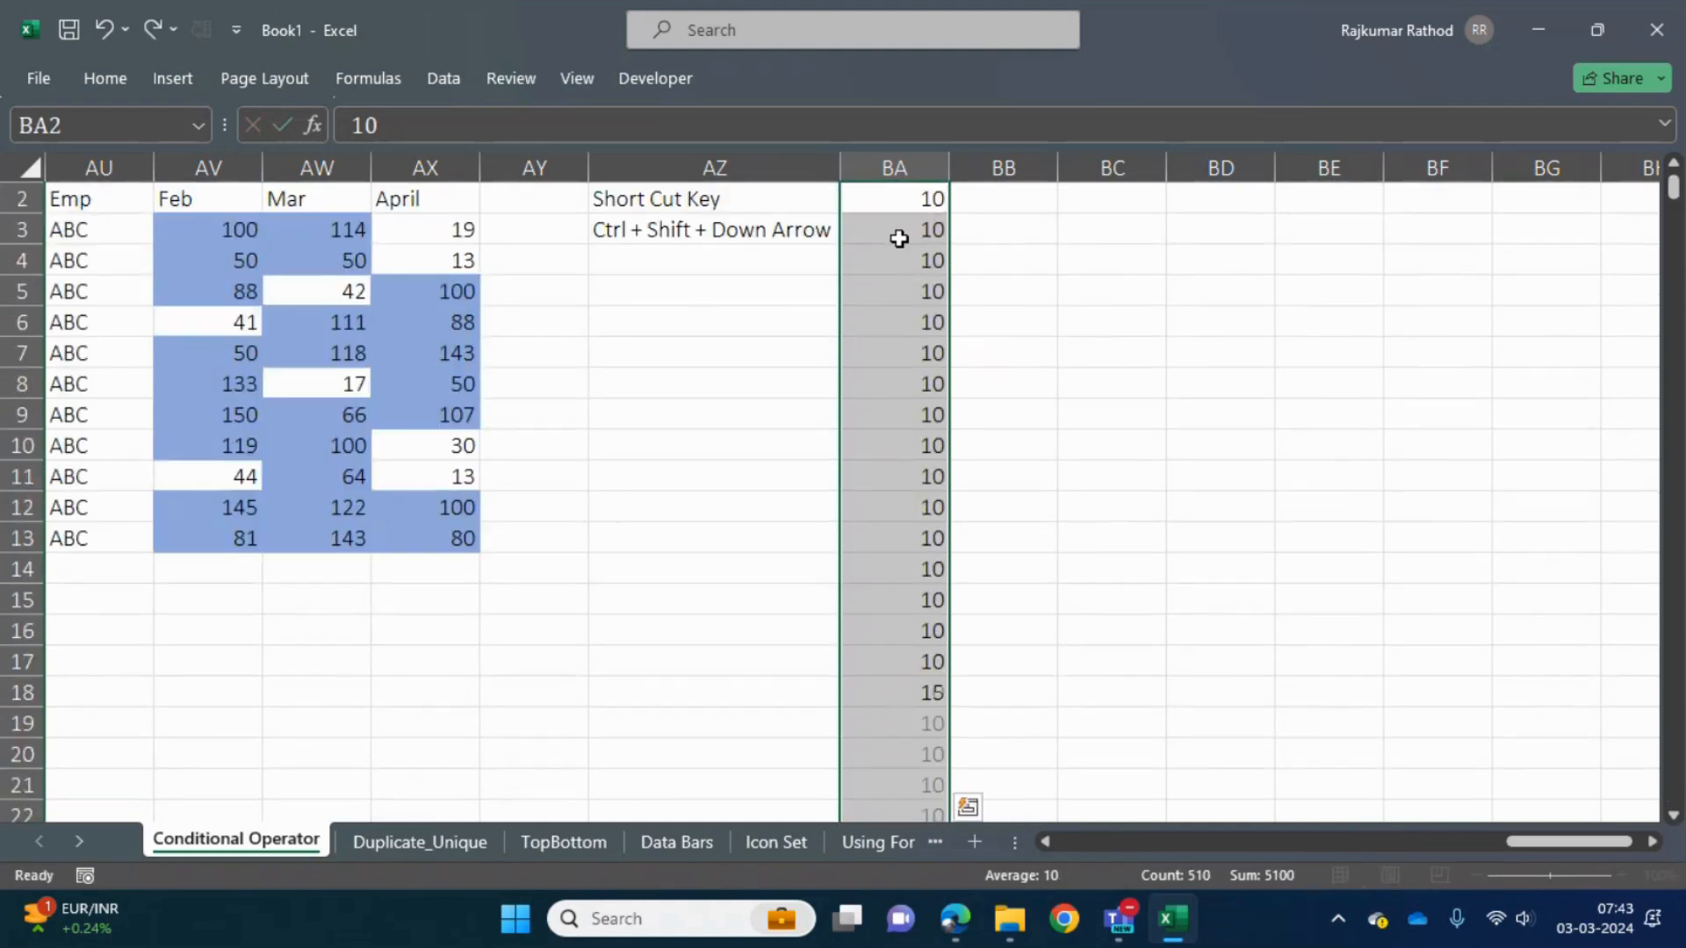
- Jump between BA511 and BA2, the last and first filled cells of column BA
key(ctrl+Down)
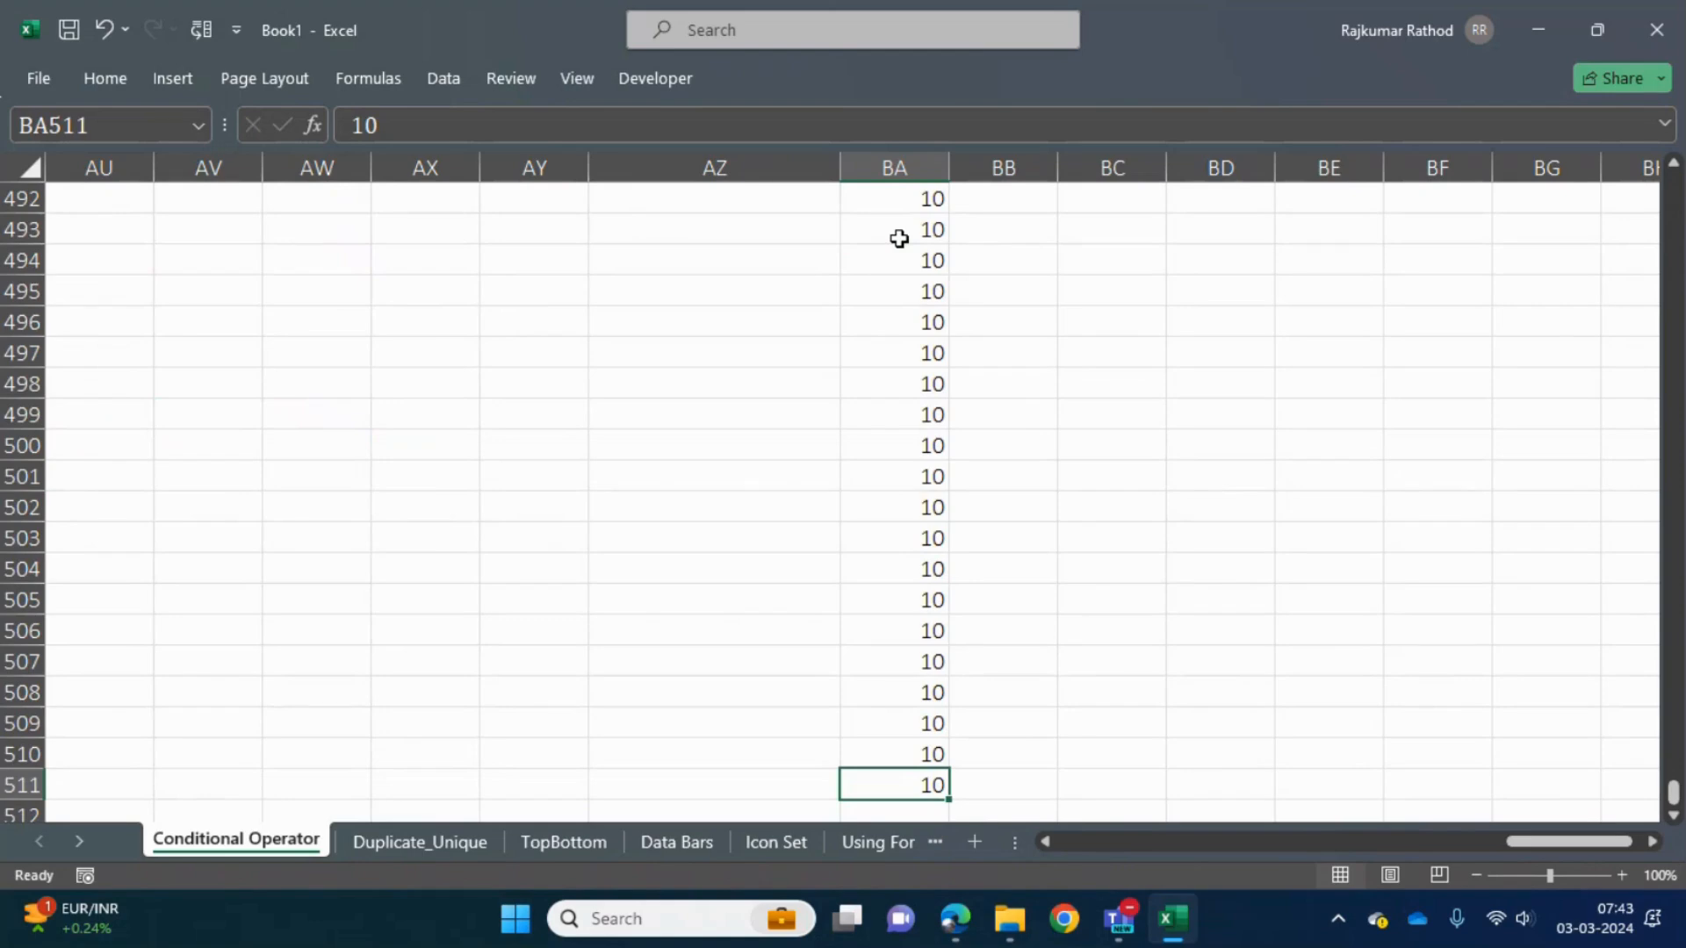
key(ctrl+Up)
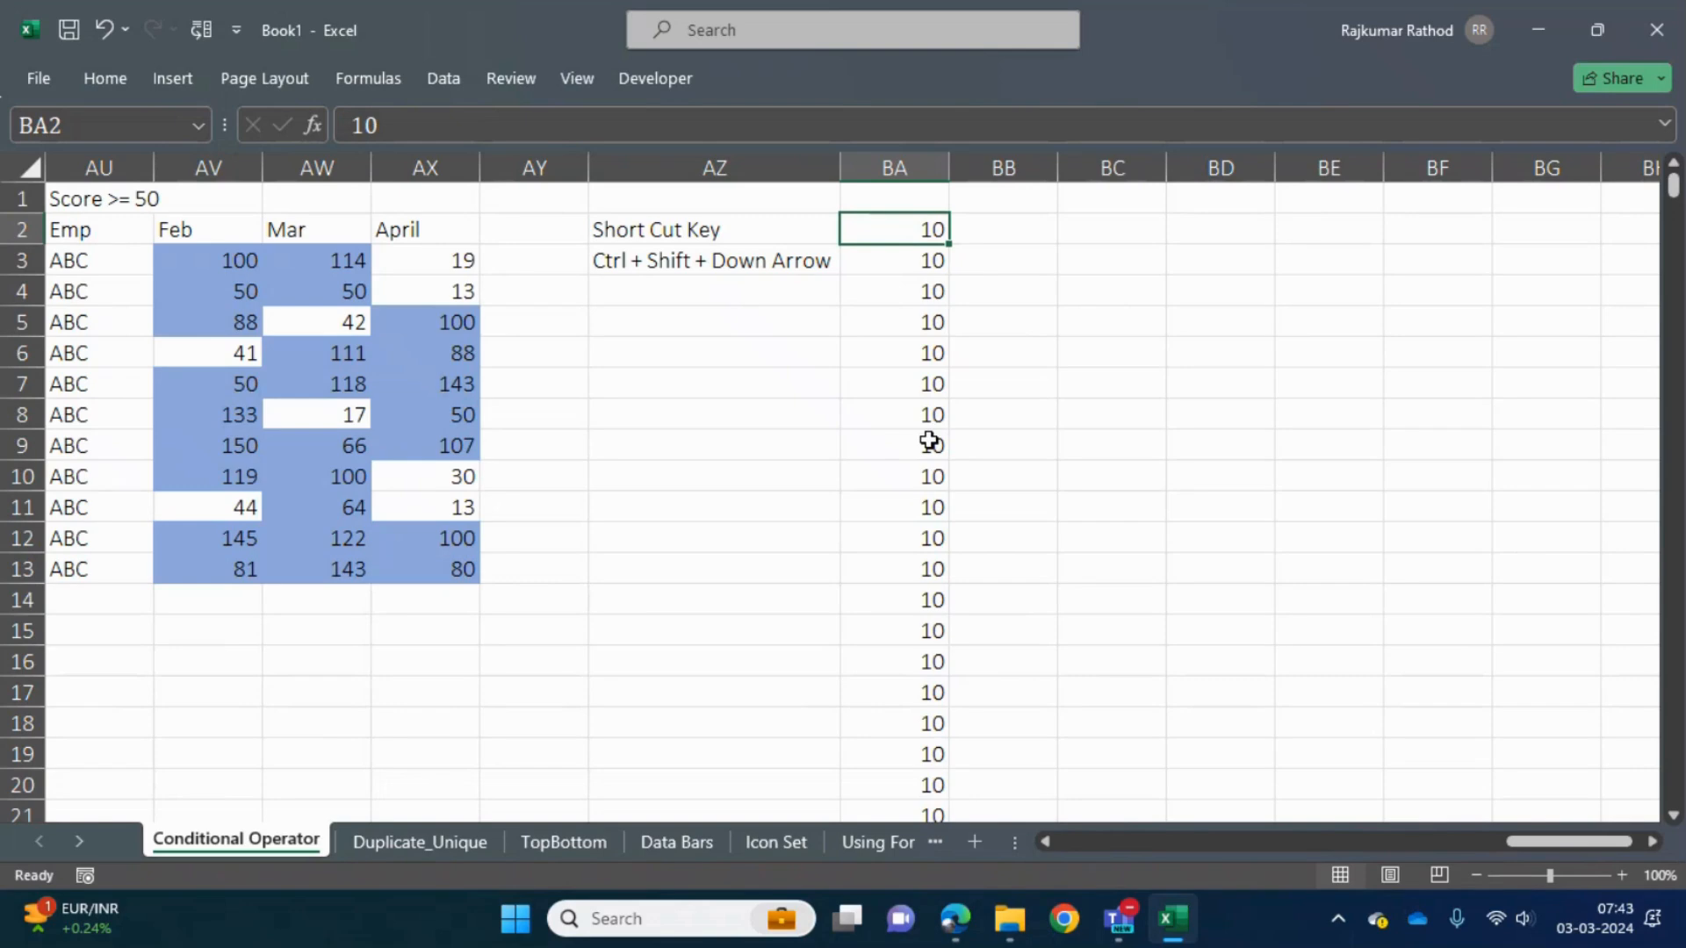
key(ctrl+Down)
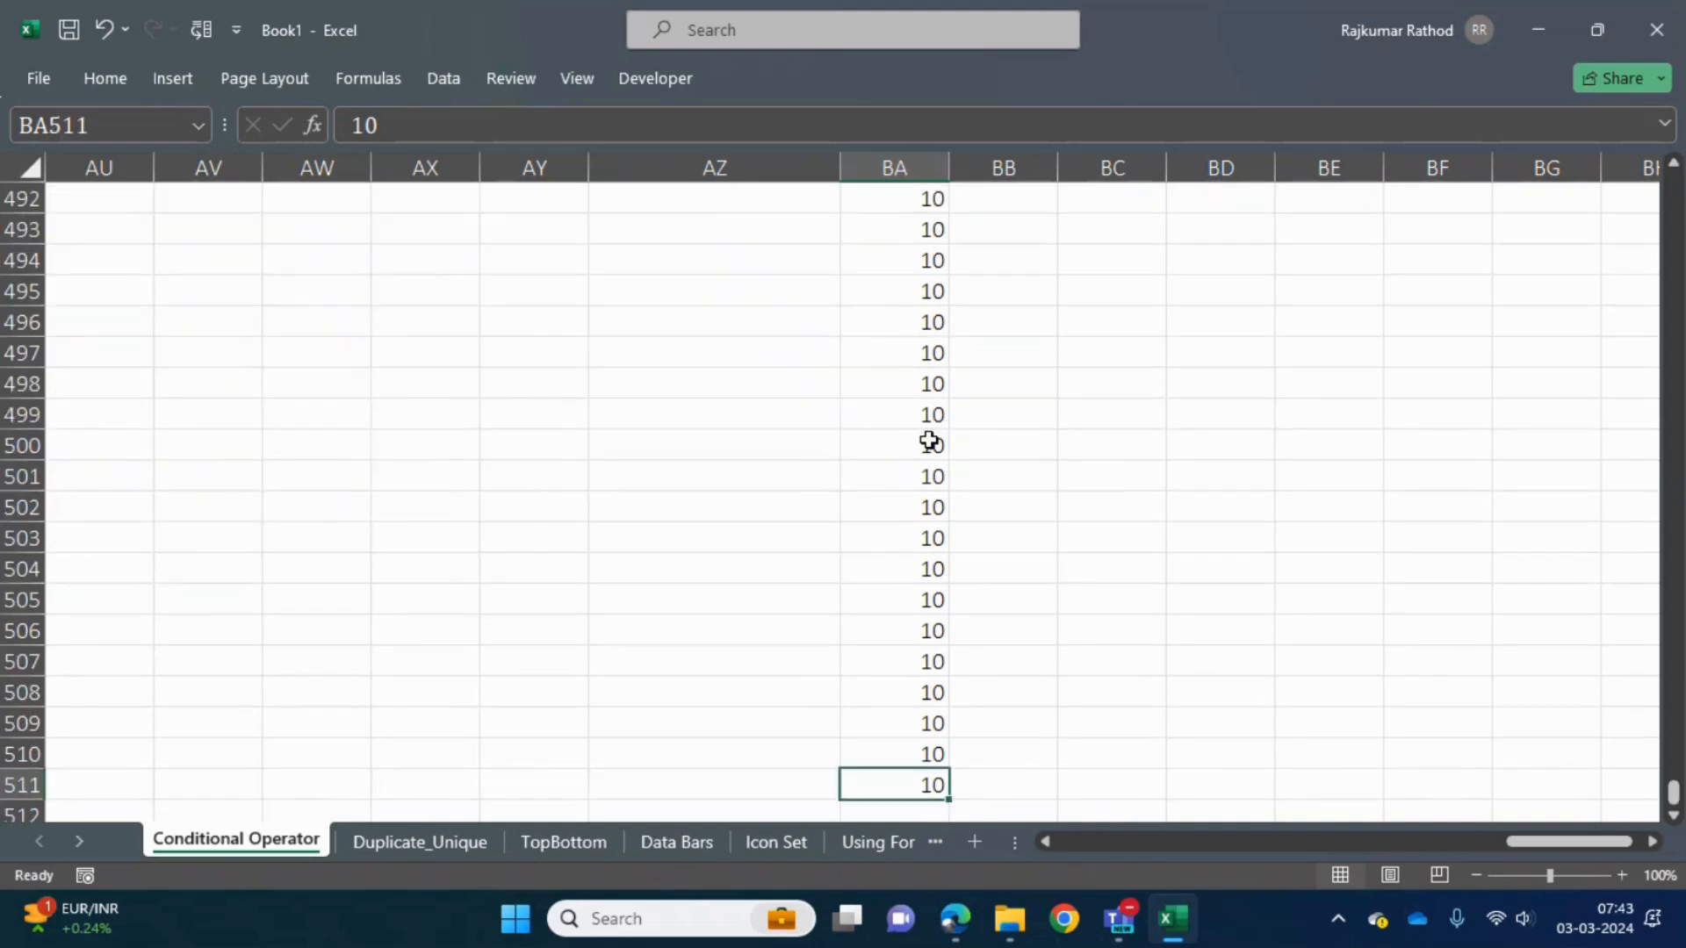
key(ctrl+Up)
key(Up)
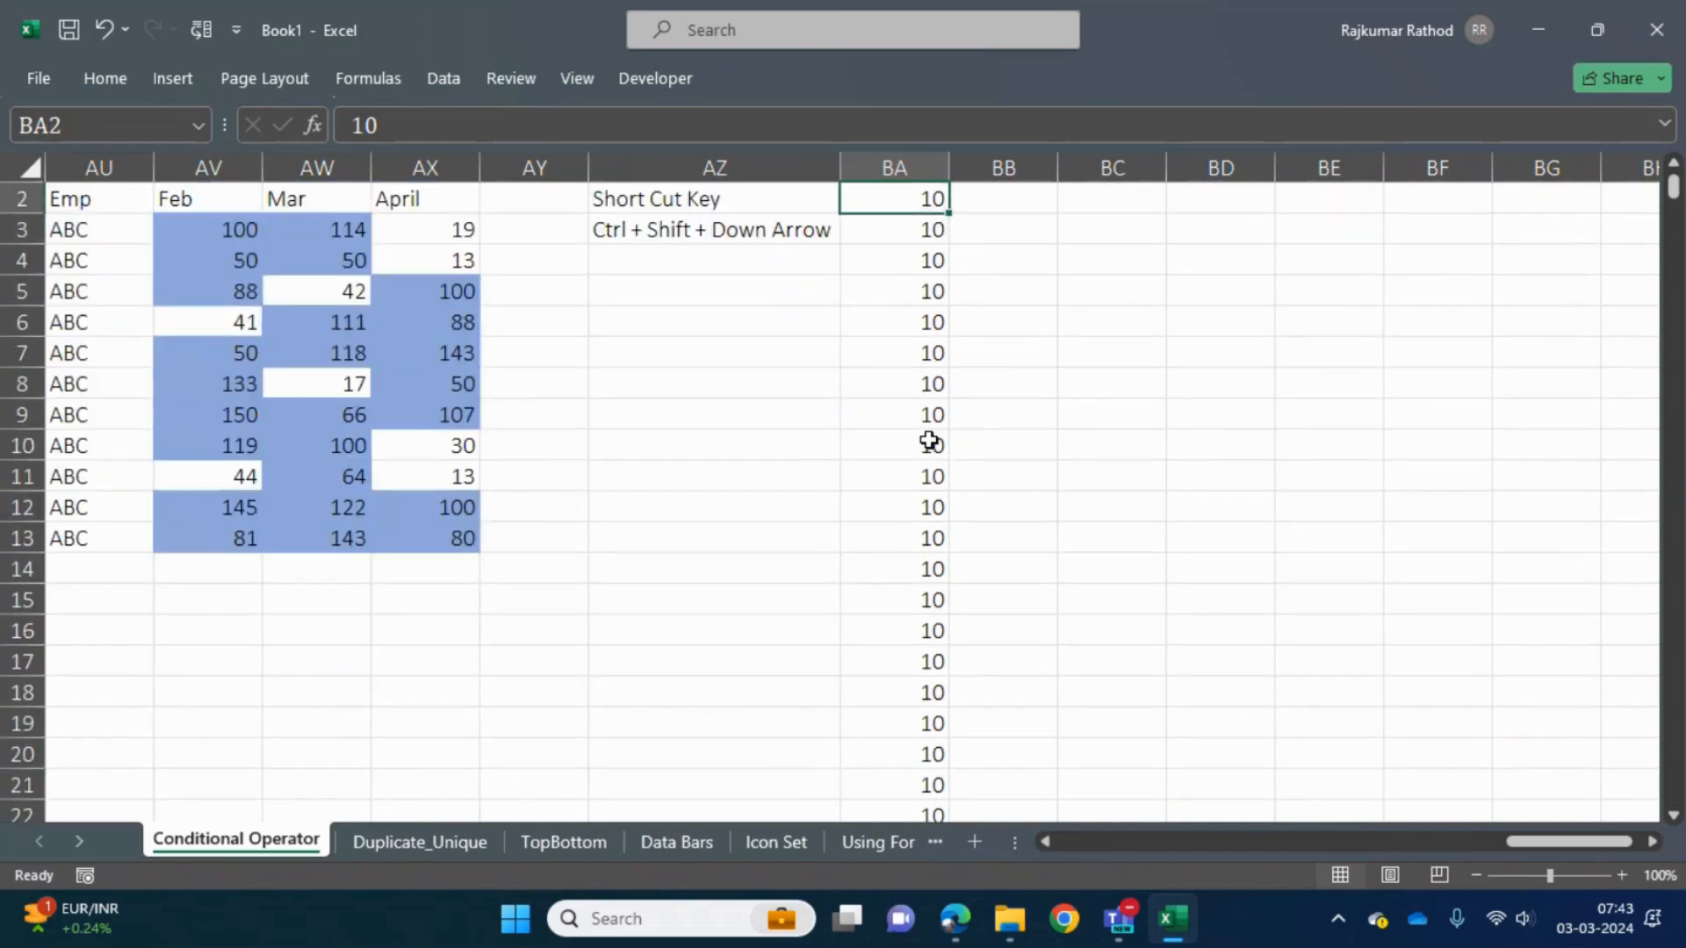
- Select the whole filled block in column BA from BA2 down and return to BA2
key(ctrl+shift+Down)
key(ctrl+Up)
key(Down)
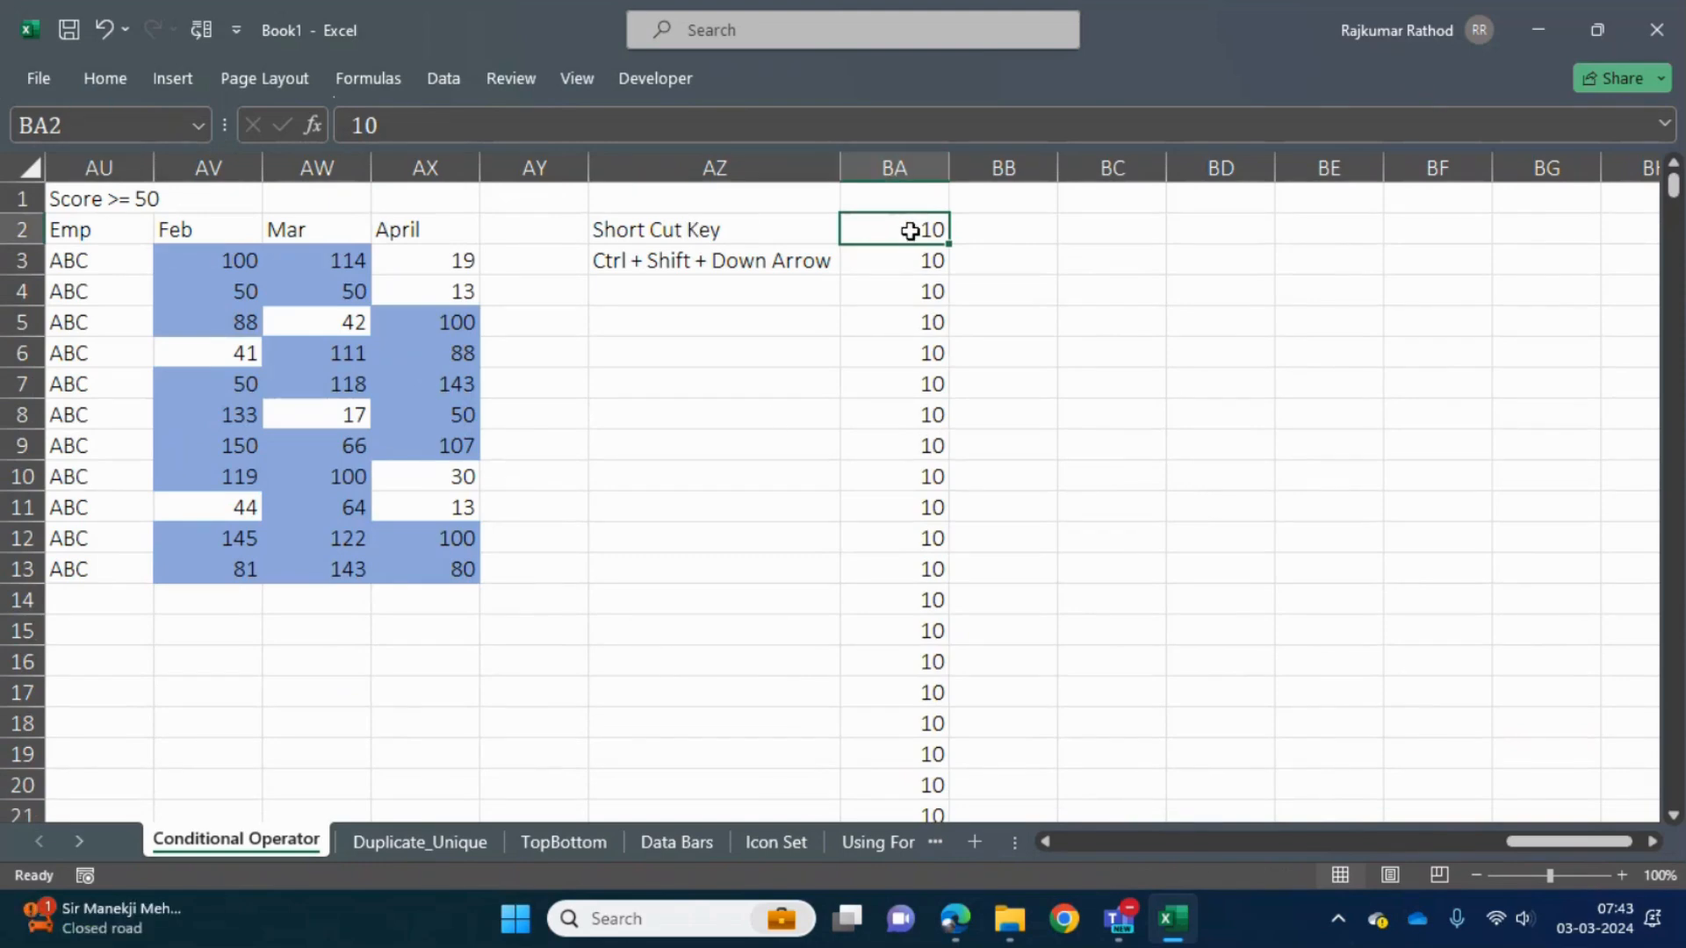
- Go directly to cell BA200 and extend the selection up to BA2
click(68, 119)
text(00)
key(Return)
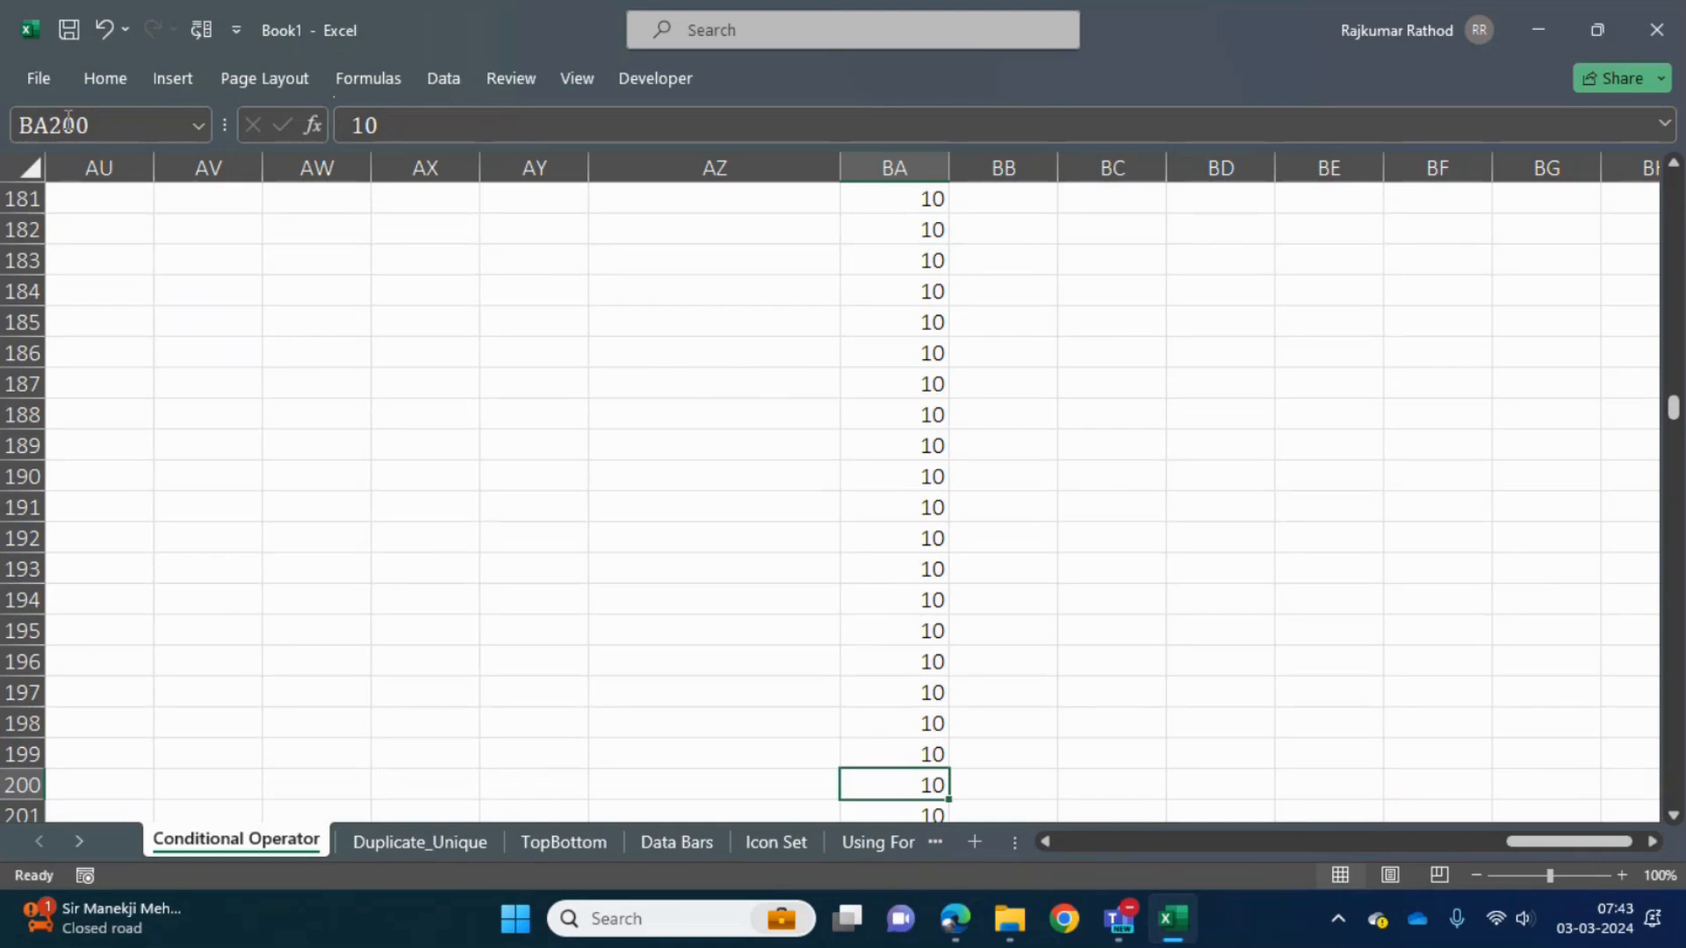
key(ctrl+shift+Up)
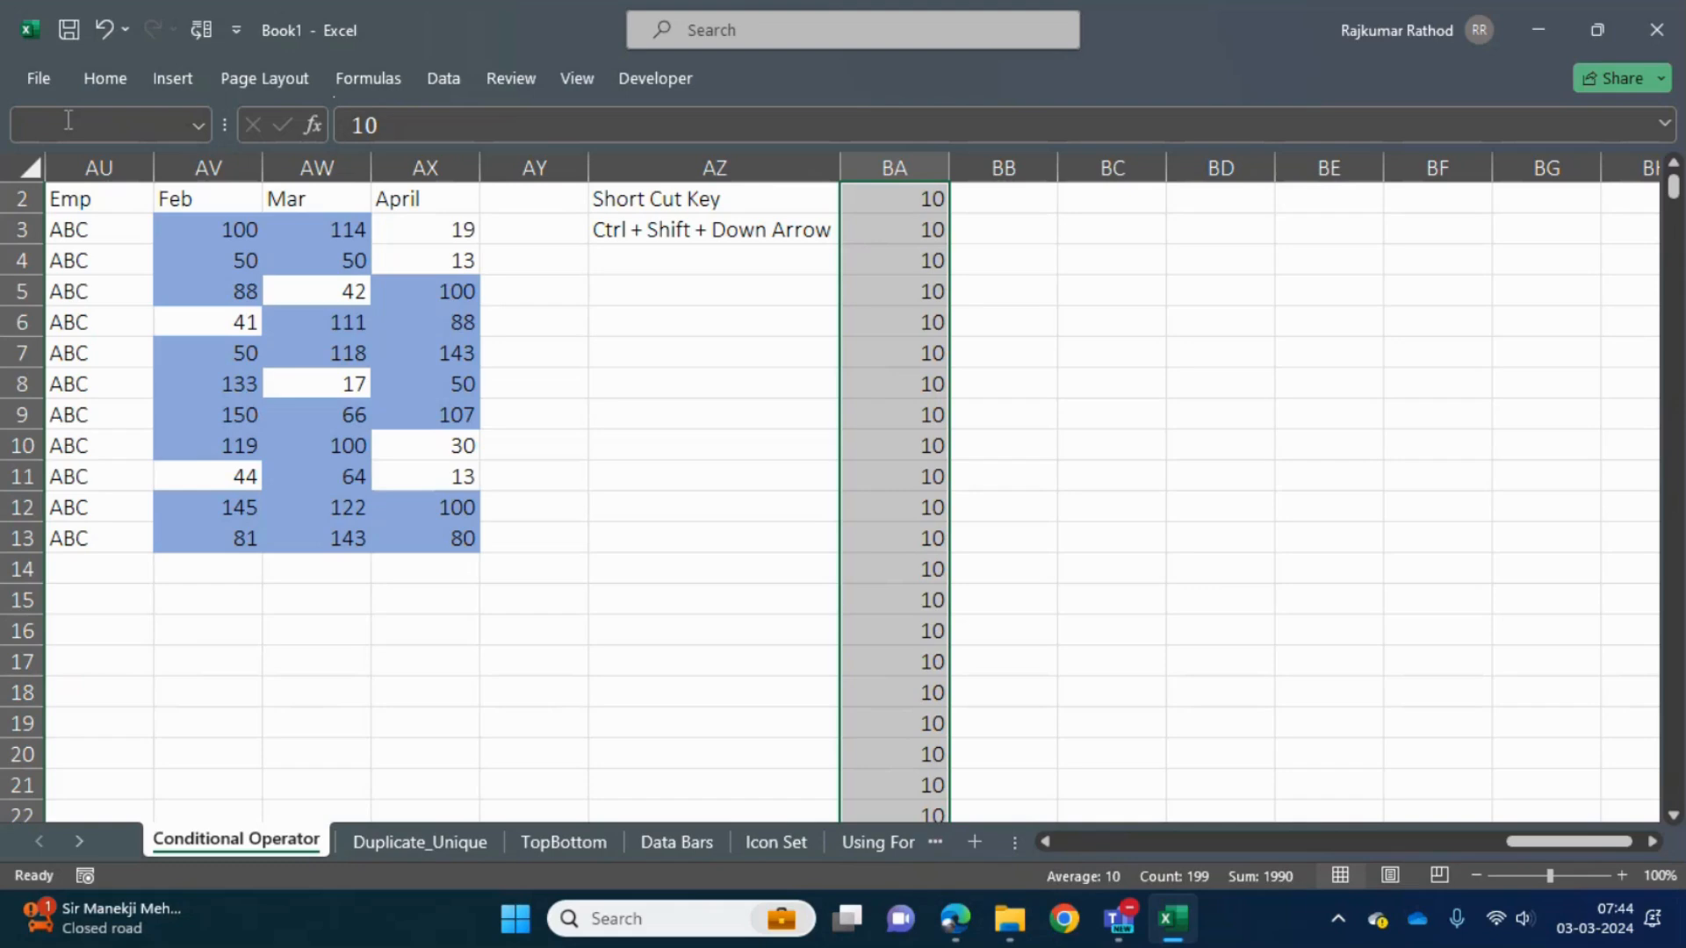
- Extend the selection across to column BC and fill the column BA values right into BB2:BC200
key(shift+Right)
key(shift+Right)
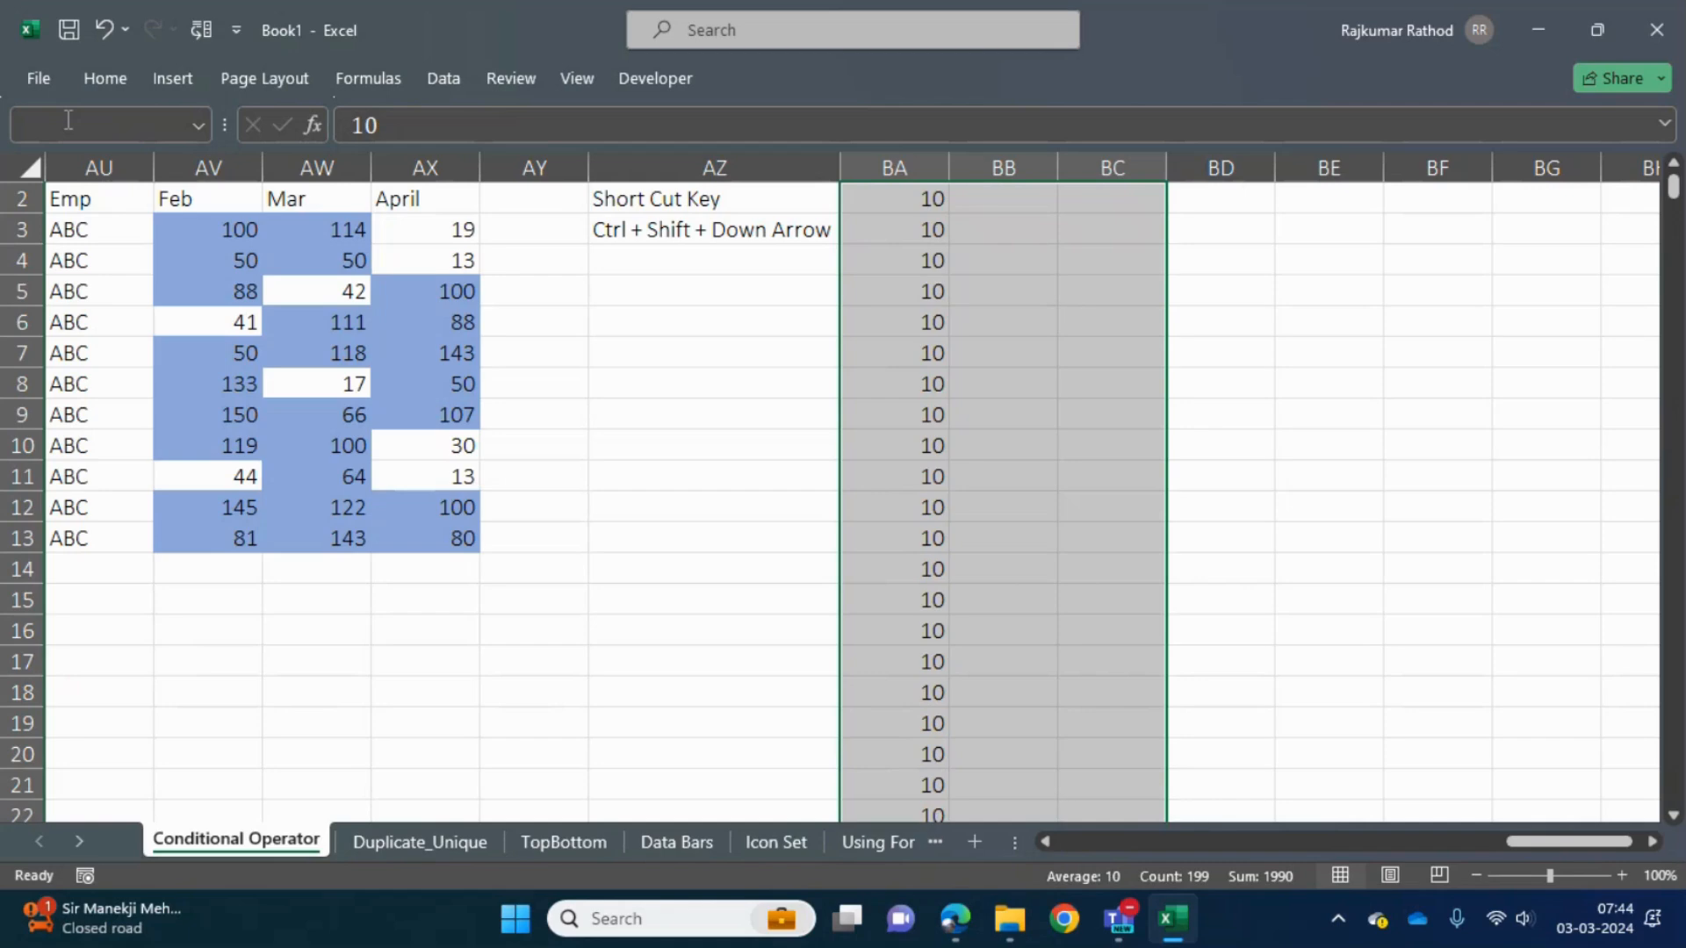
key(ctrl+r)
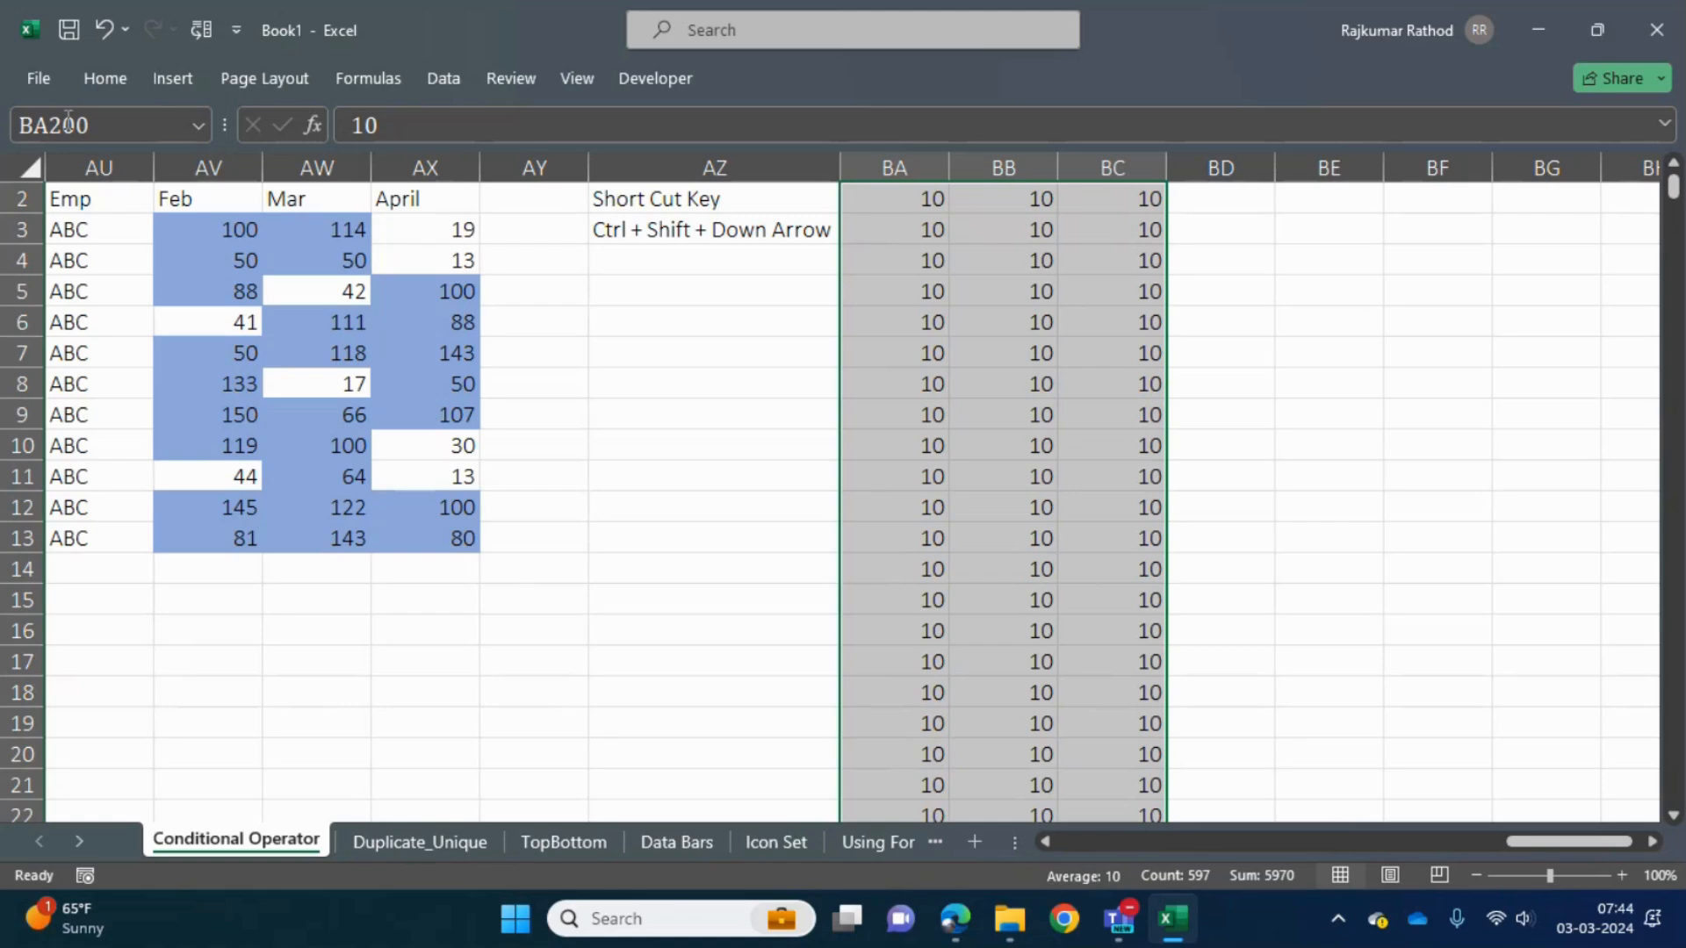
- Select BB2:BC200 from cell BB200 and clear its contents
key(Return)
key(shift+Right)
key(ctrl+shift+Up)
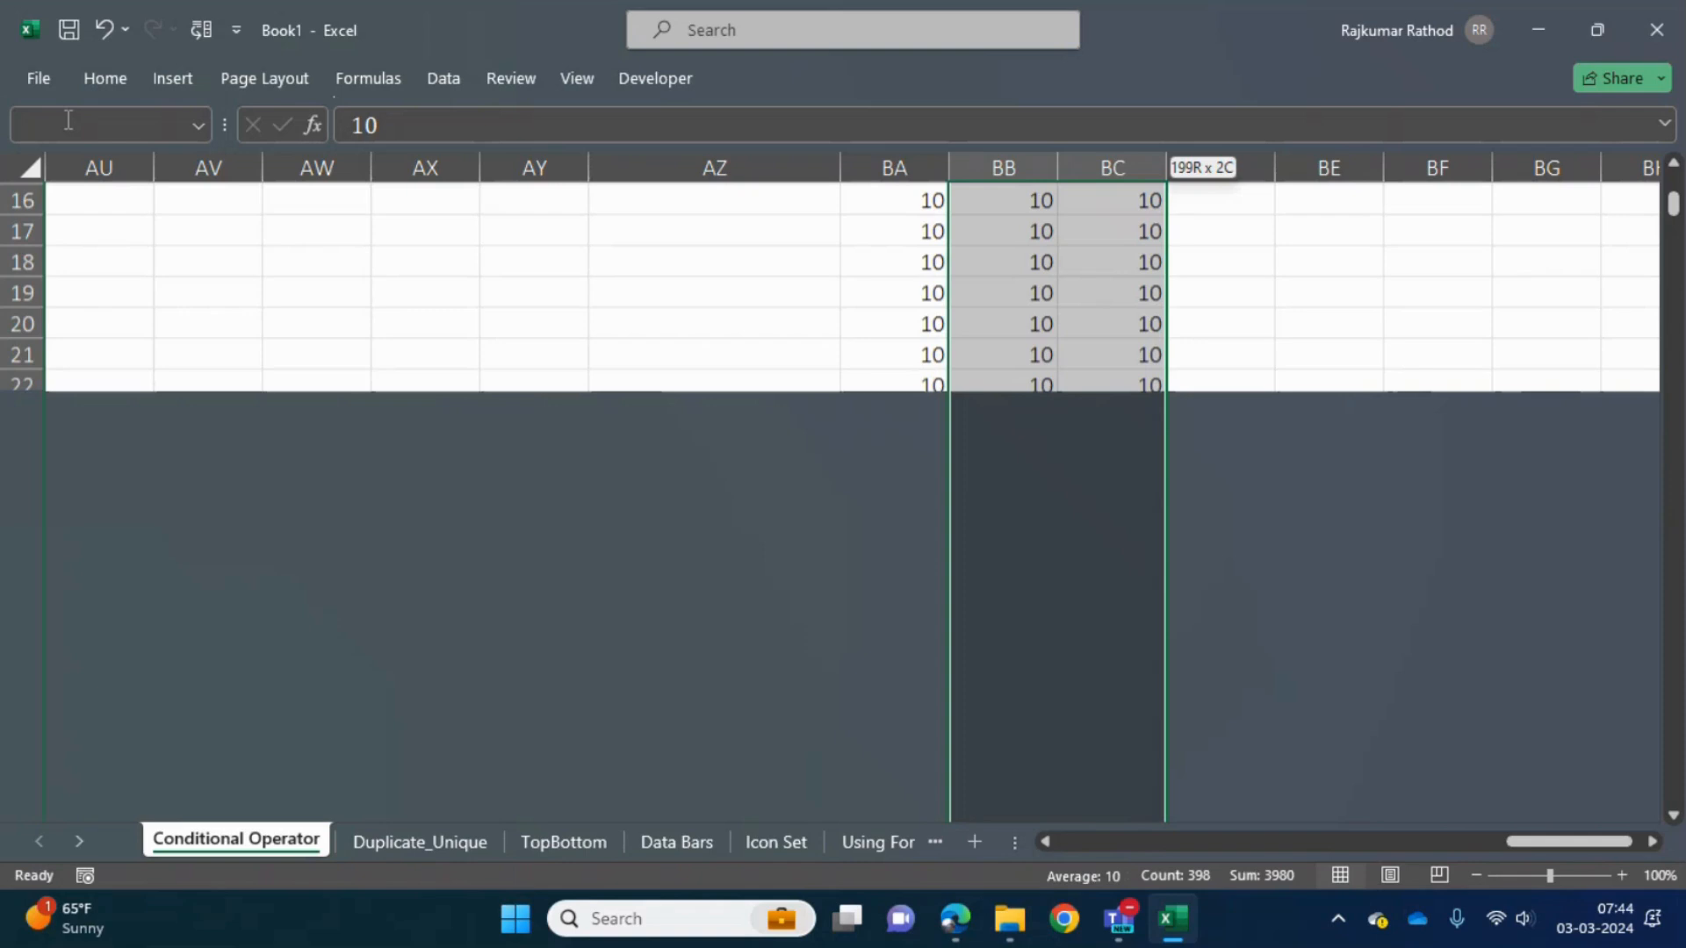
key(Delete)
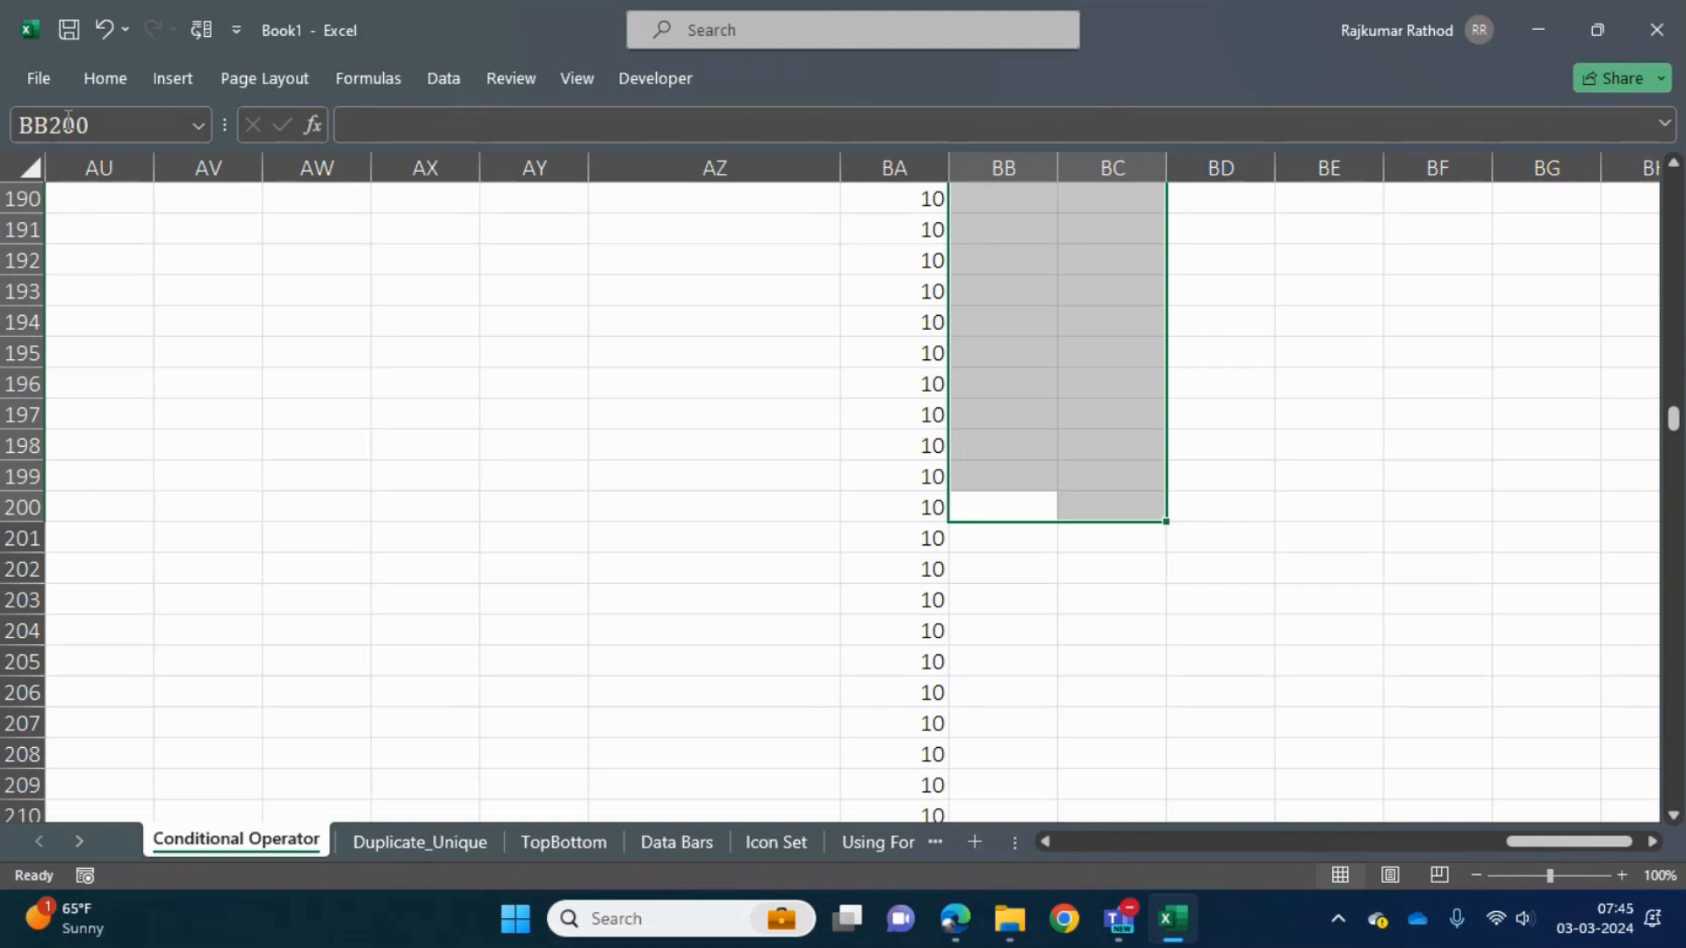
- Jump from BB200 to the top of column BB and return to cell BA2
key(ctrl+Up)
key(ctrl+Left)
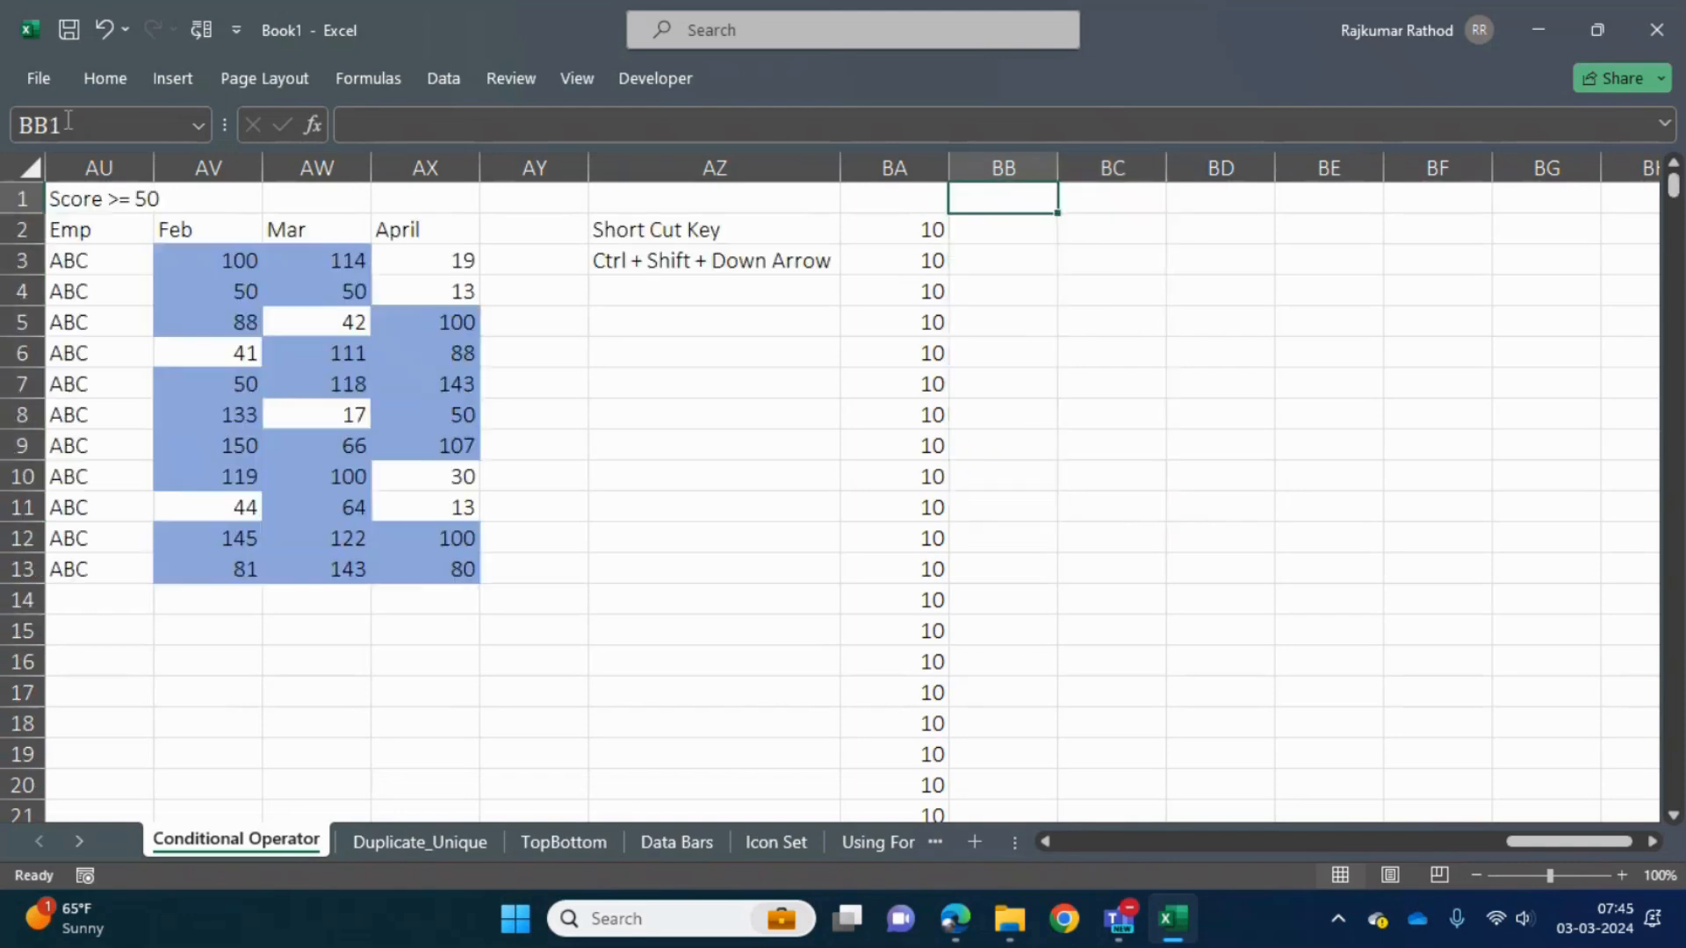
key(Left)
key(Down)
key(Down)
key(Right)
key(Right)
key(Right)
key(Right)
key(Right)
key(Right)
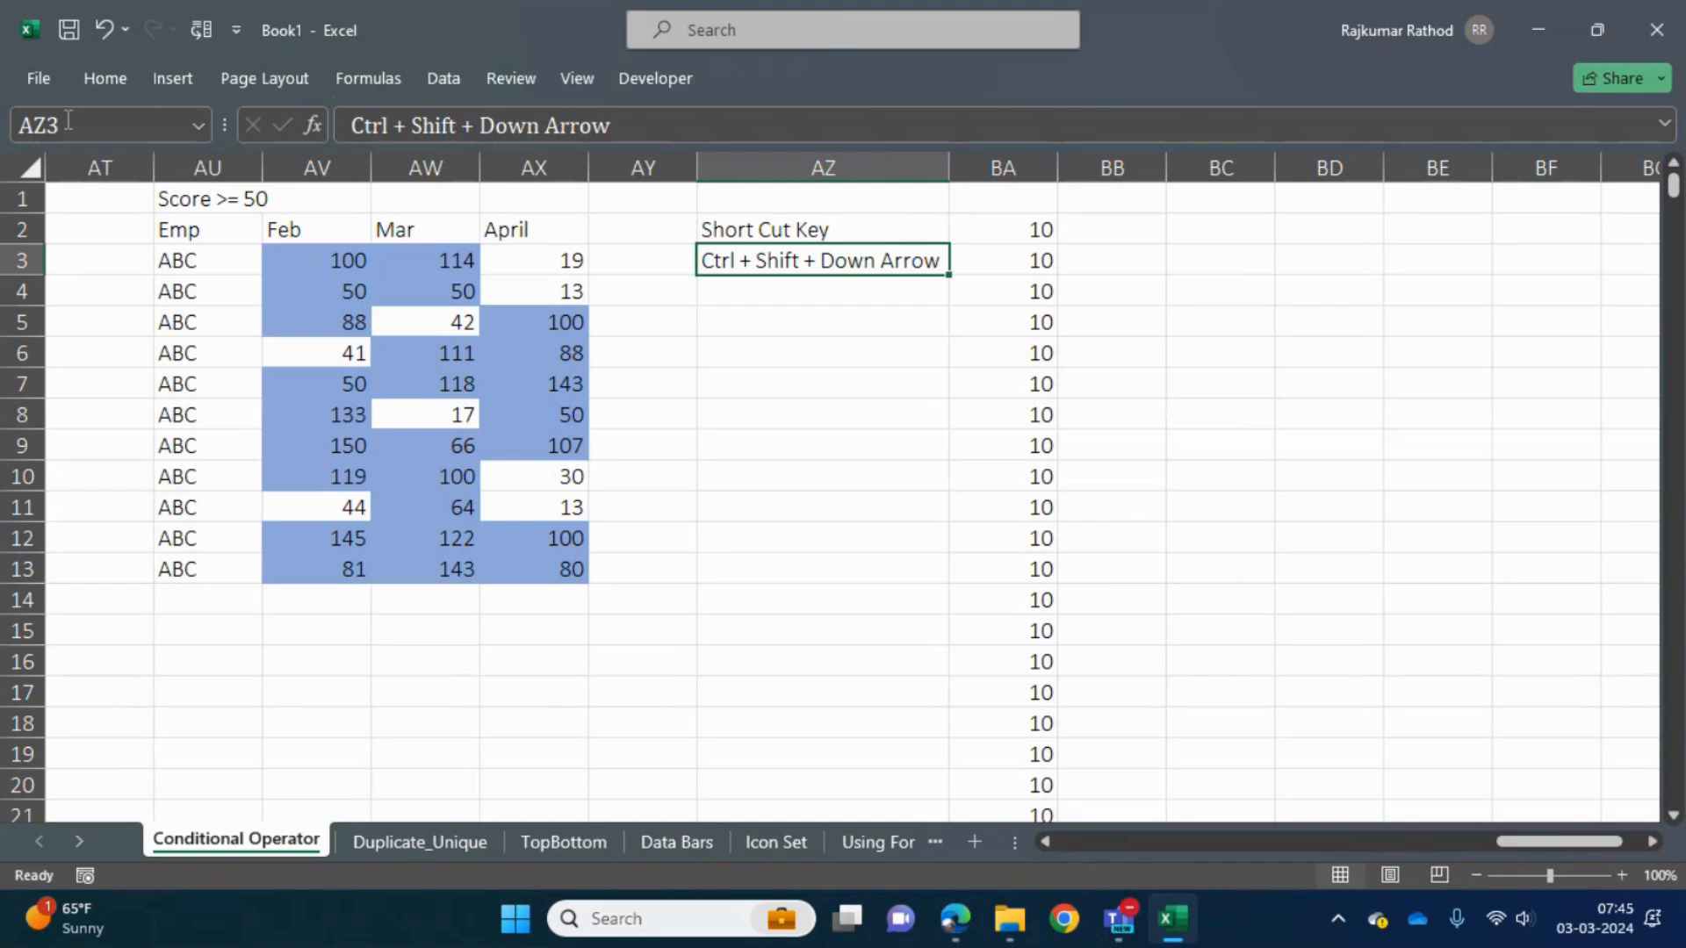
key(Up)
key(Right)
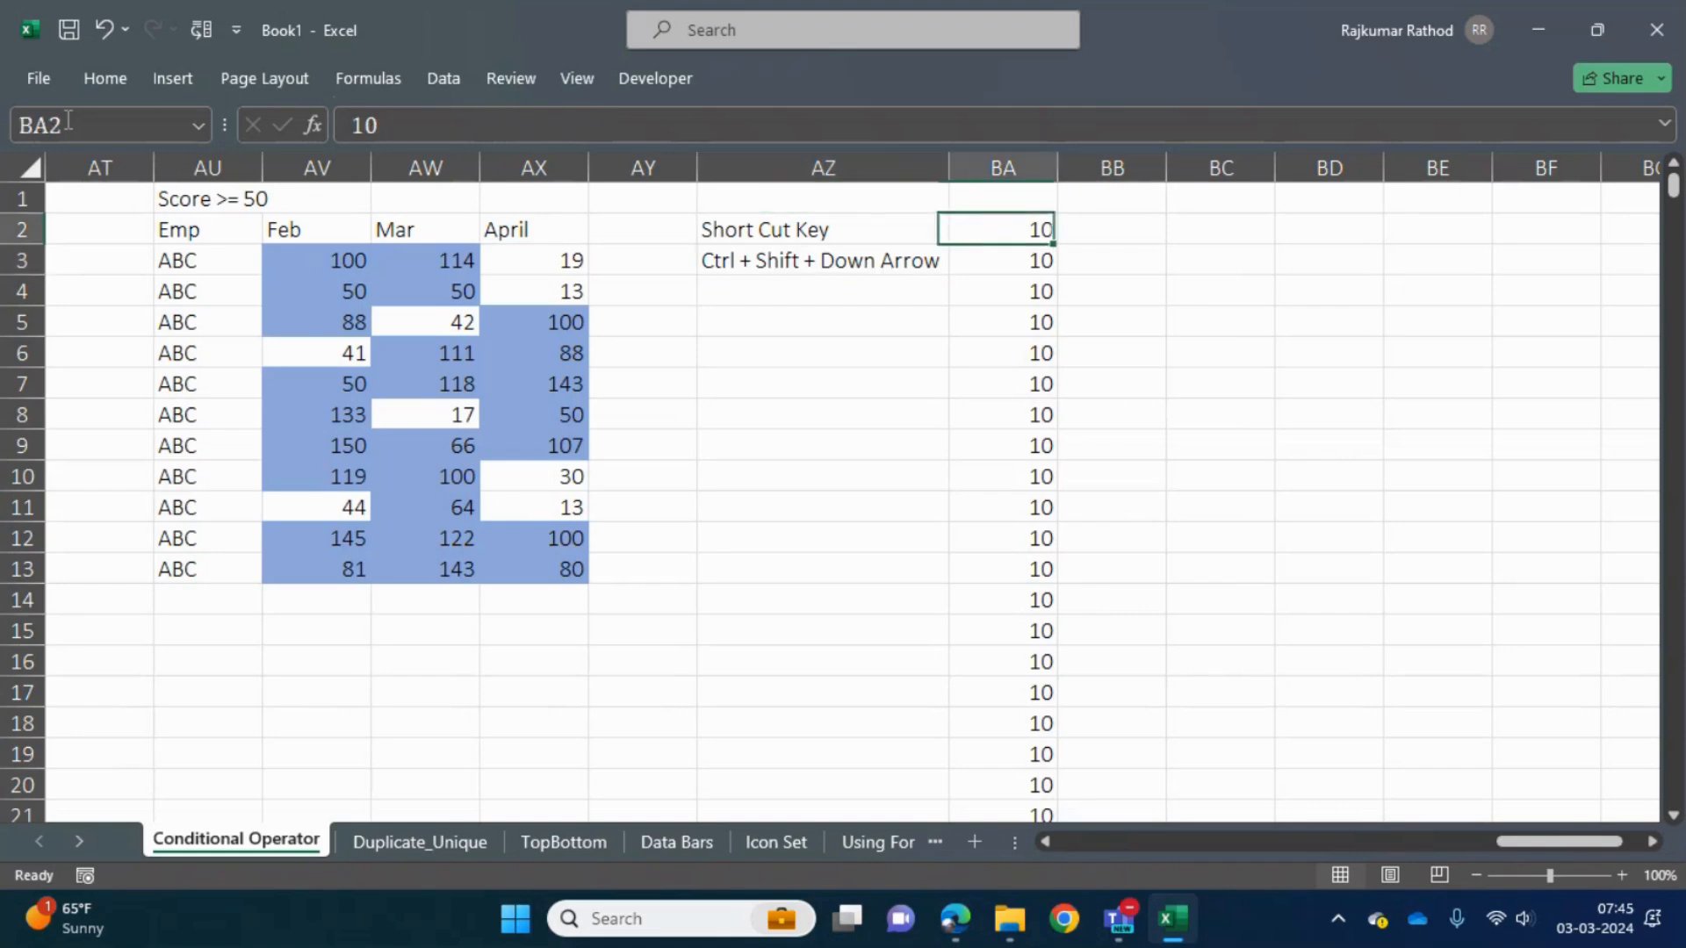
key(Down)
key(Down)
key(Up)
key(Up)
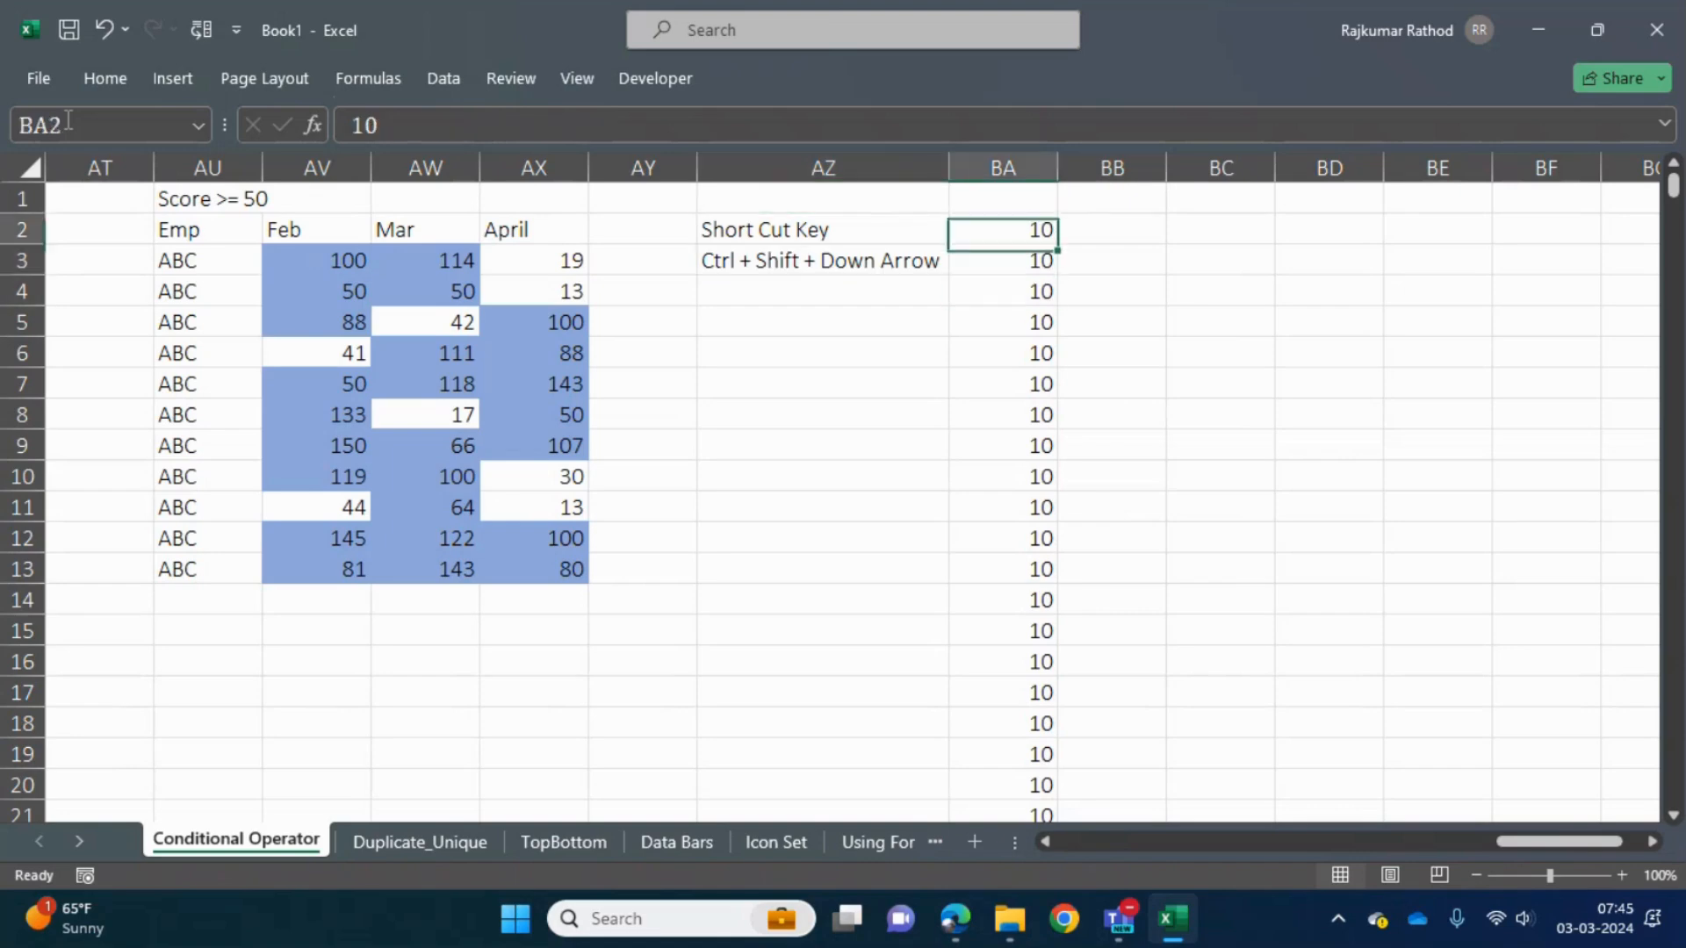
- Enter 1 in cell BC2 and 10 in cell BC8, leaving blank cells between them
key(Right)
key(Right)
key(shift+Down)
key(shift+Down)
text(1)
key(Return)
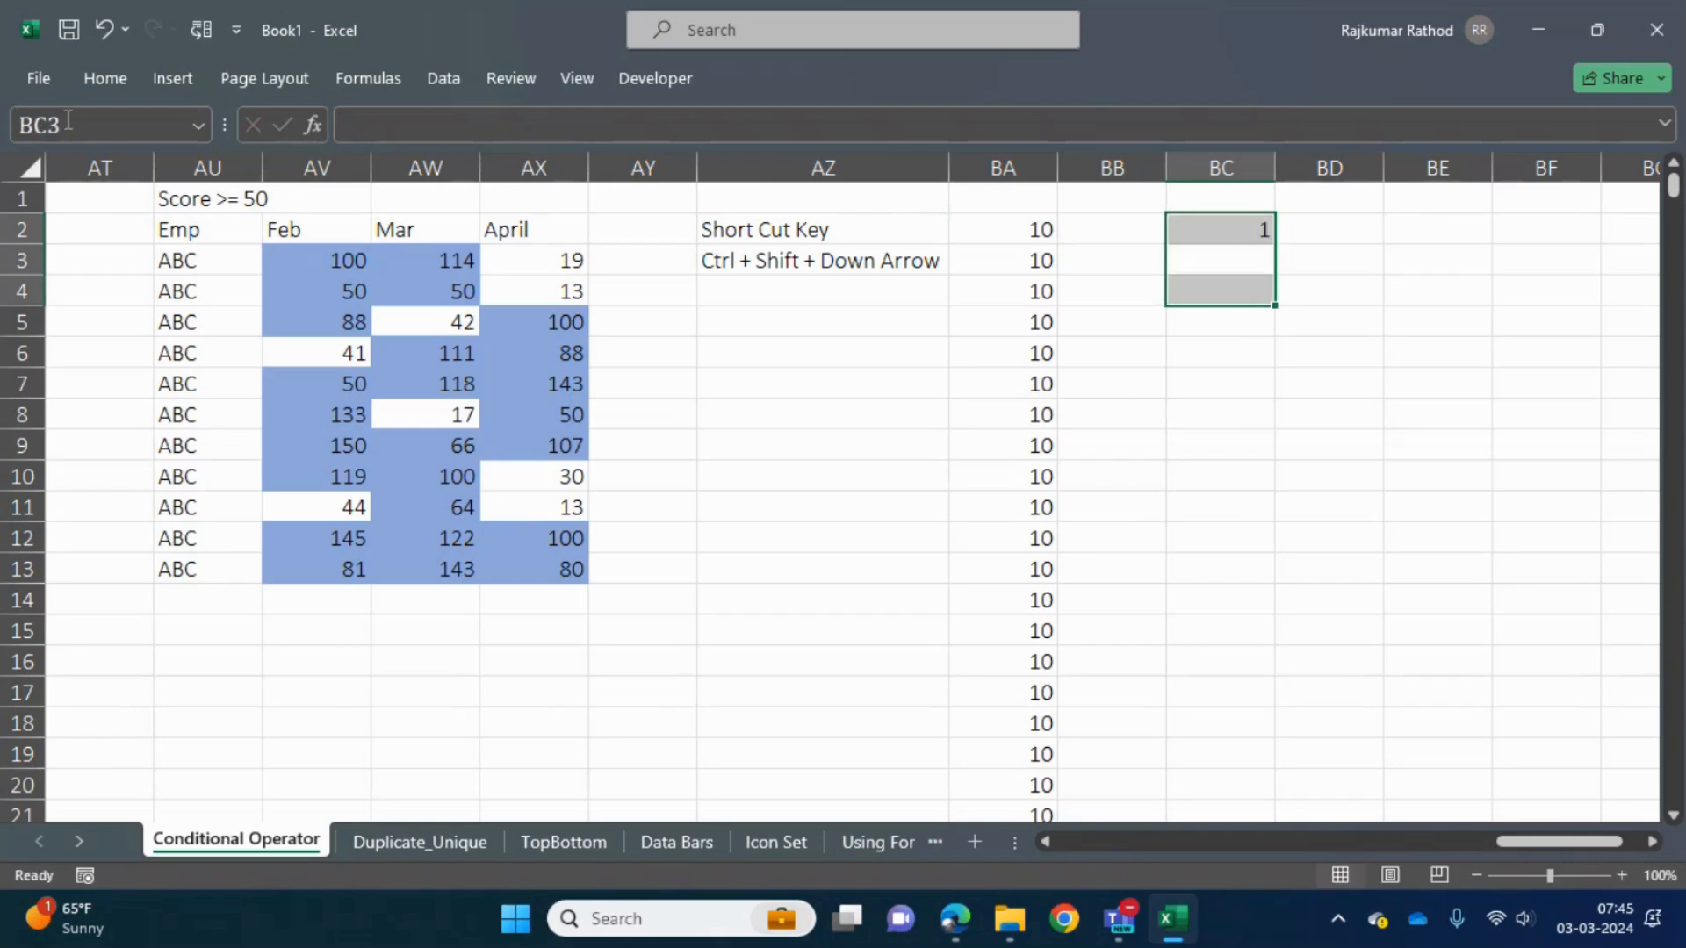
key(Return)
key(Down)
- Enter 50 in cell BC14 and 51 in cell BC21, leaving blank cells between them
key(Down)
key(Down)
key(Down)
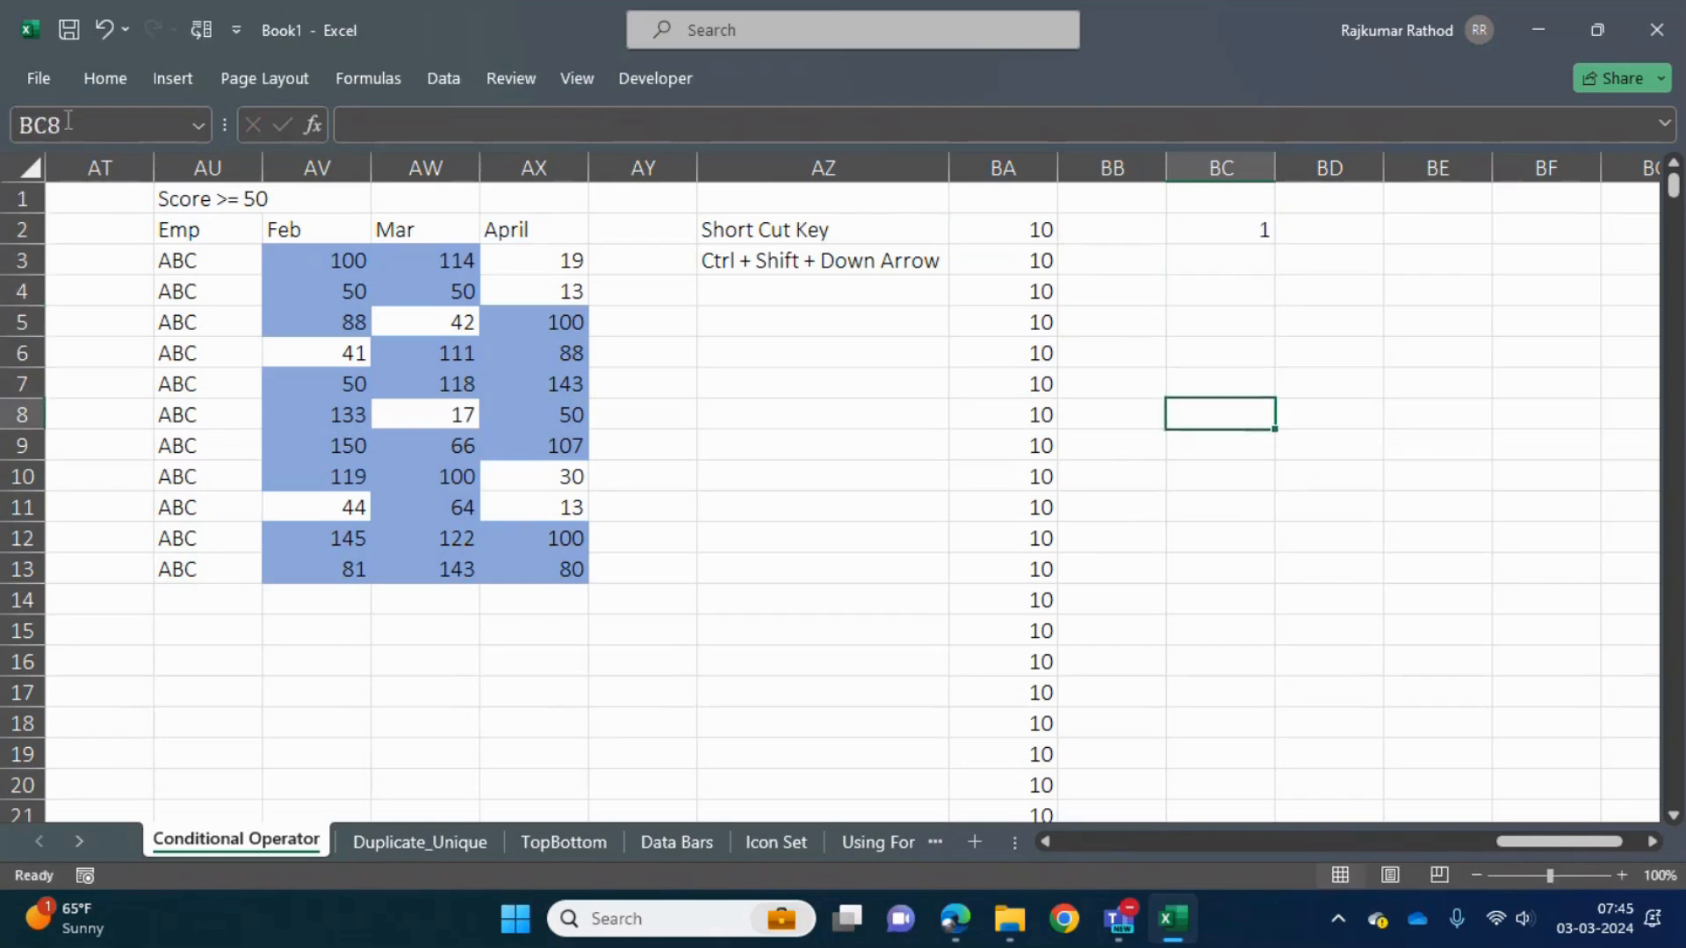
text(10)
key(Return)
key(Down)
key(Down)
key(Down)
key(Down)
key(Down)
text(50)
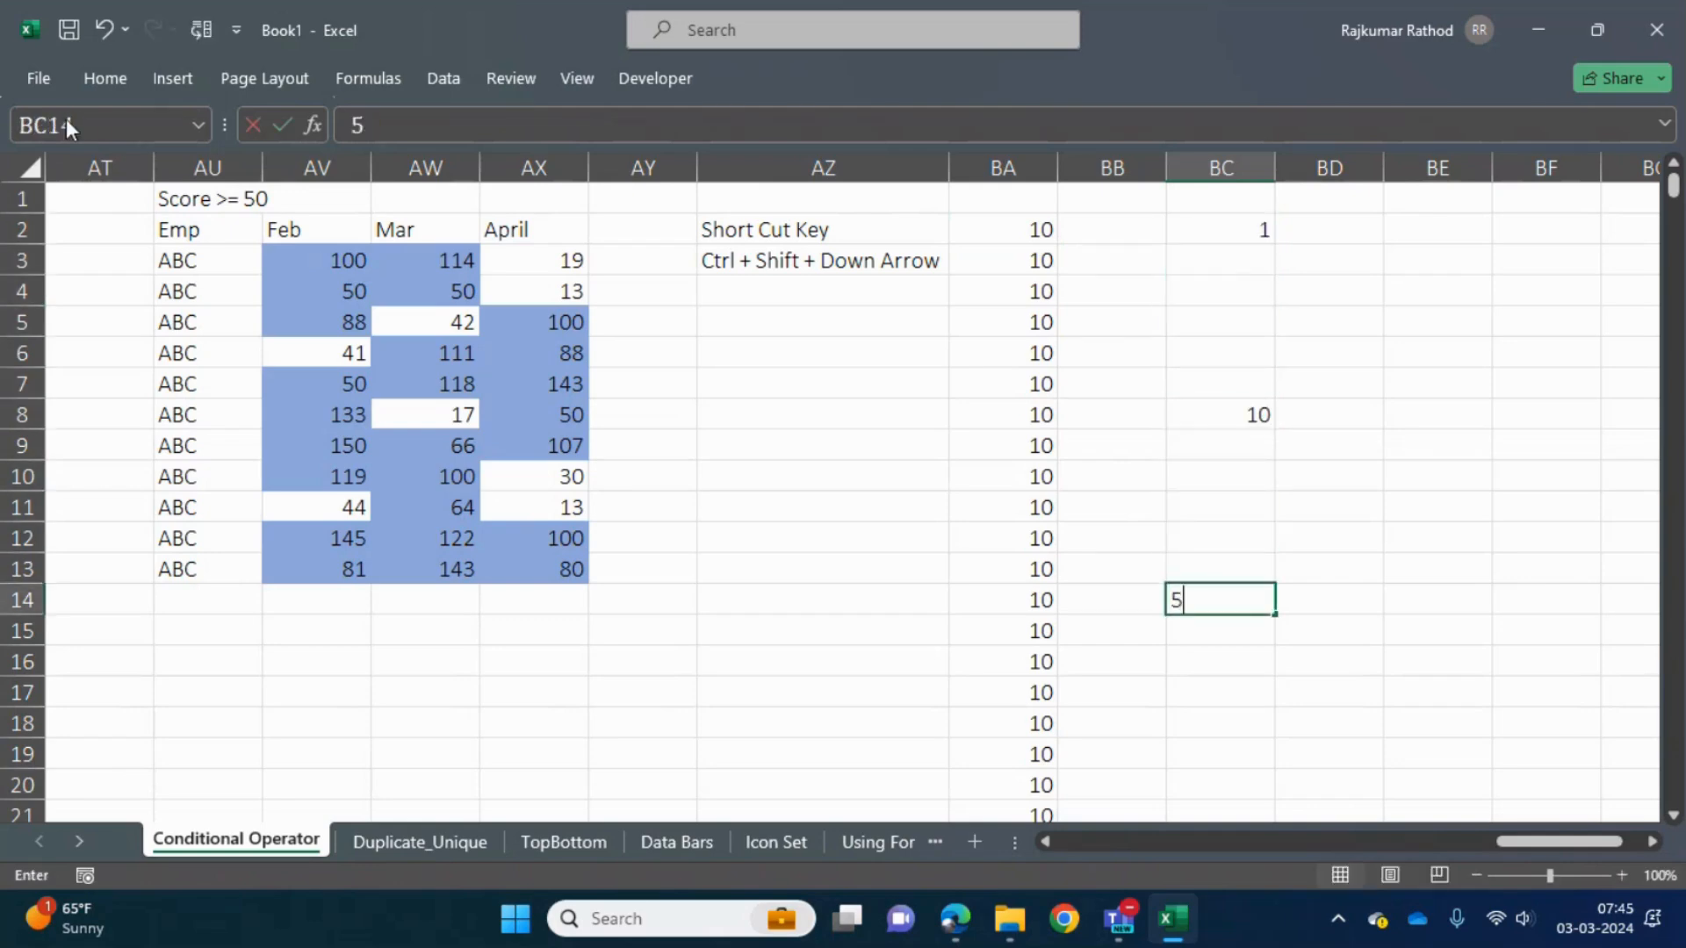
key(Return)
key(Down)
key(Down)
key(Down)
key(Down)
key(Down)
key(Down)
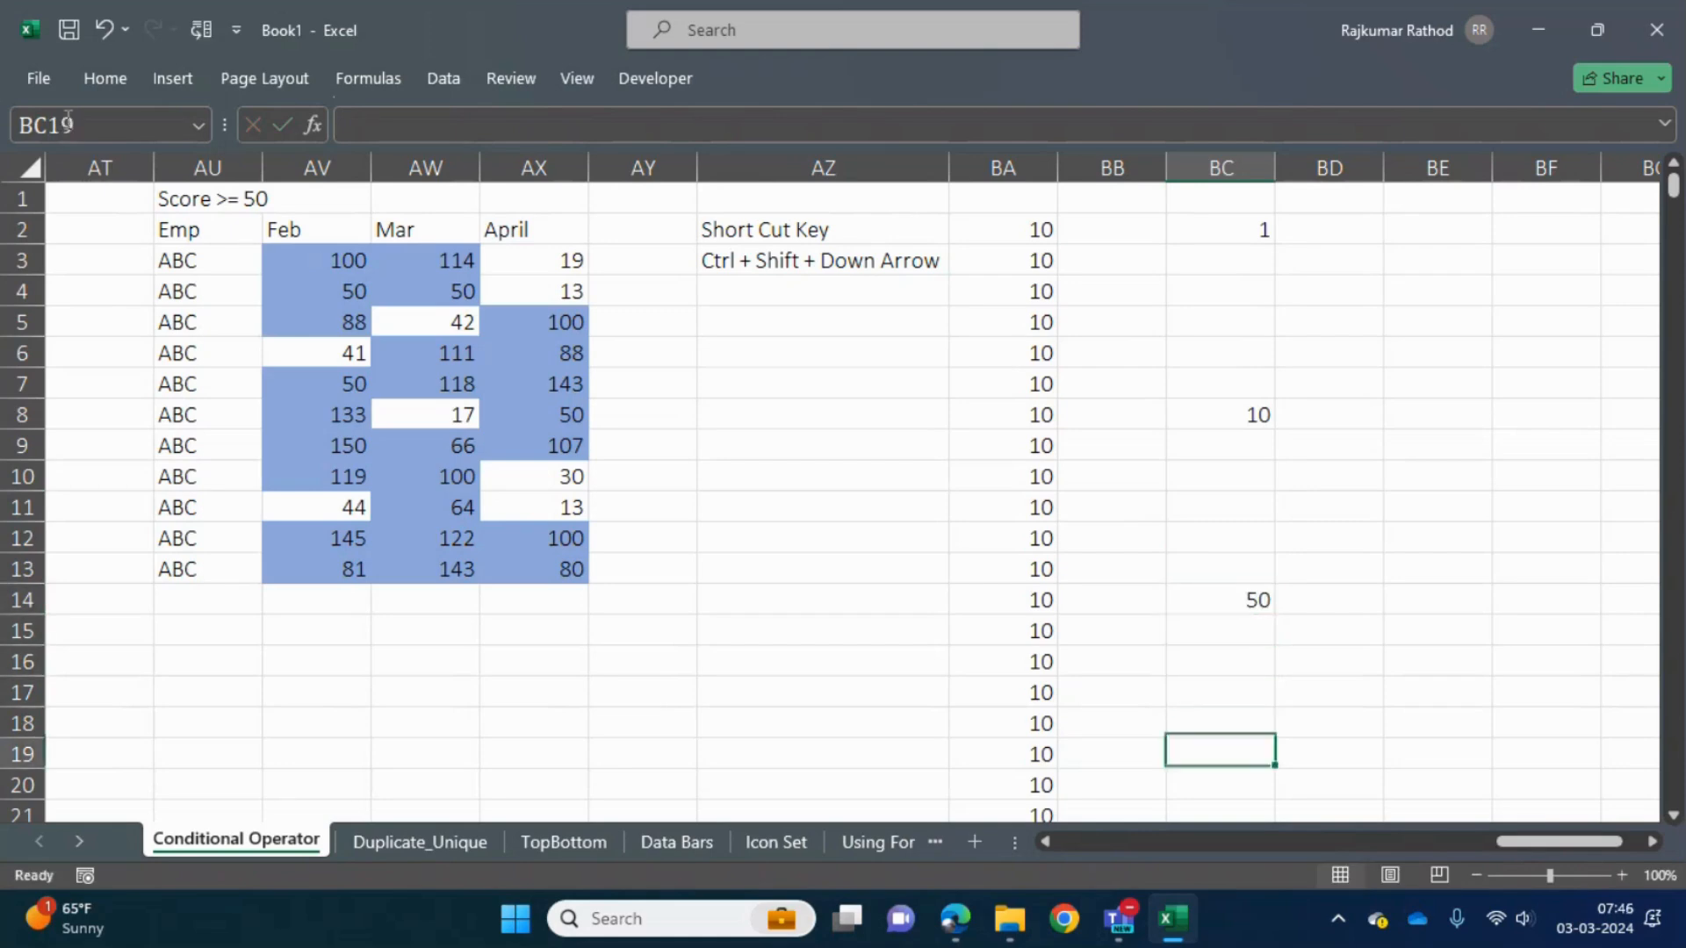
text(51)
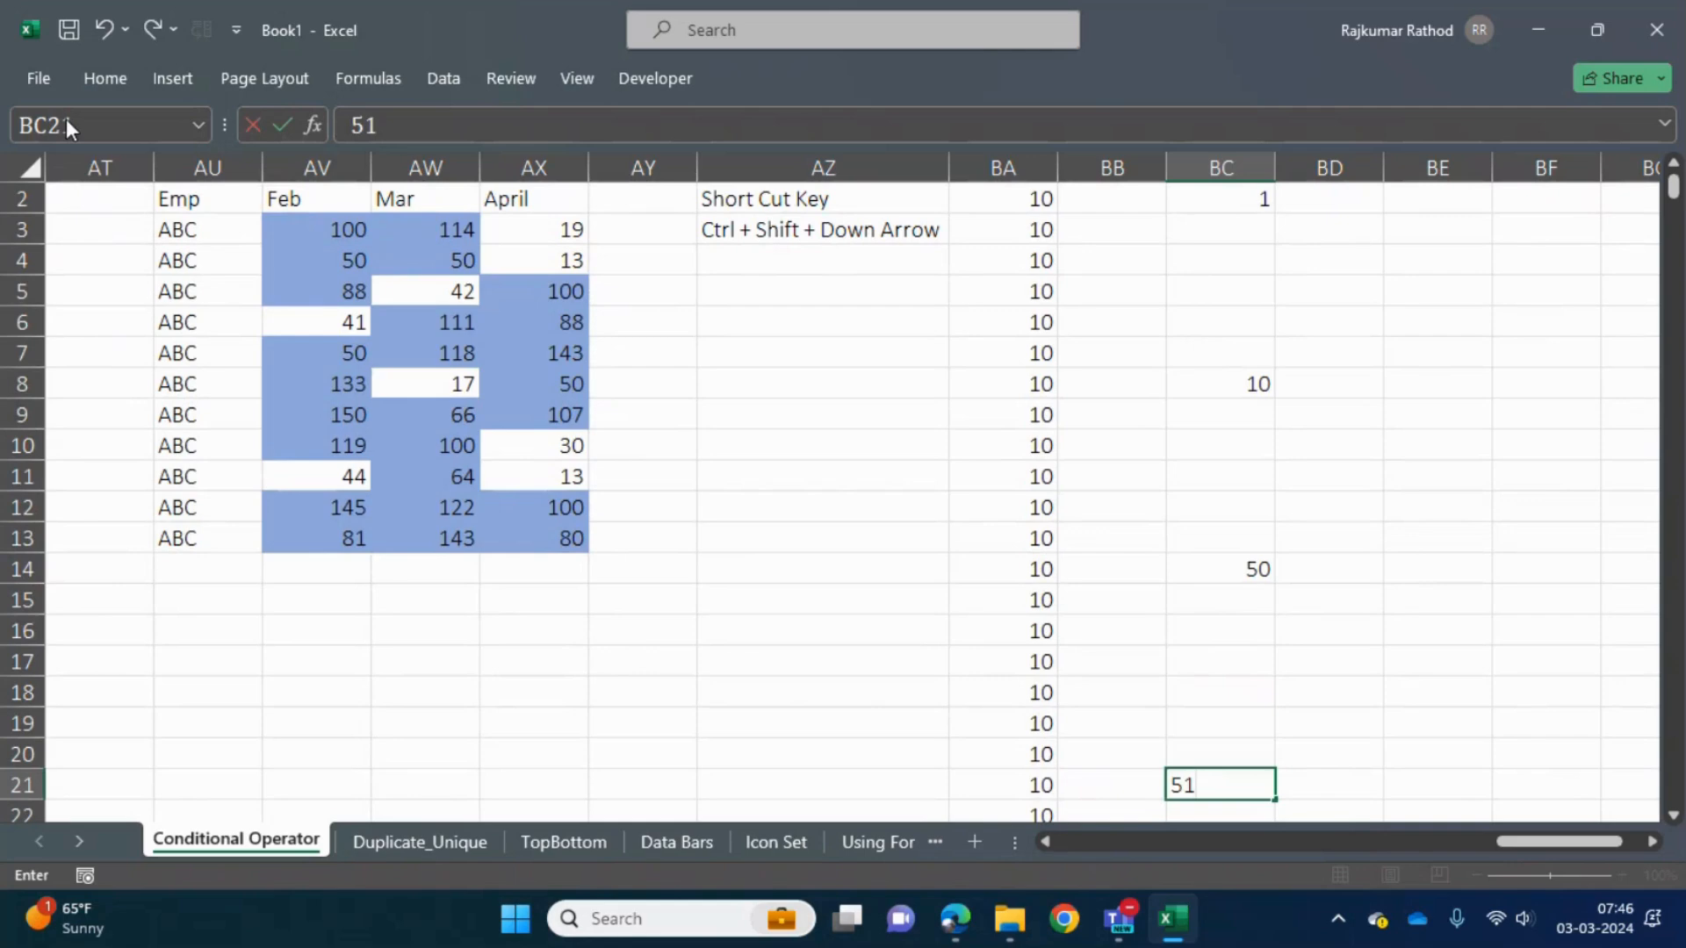
key(Return)
key(Up)
key(Up)
key(Down)
key(Down)
key(Up)
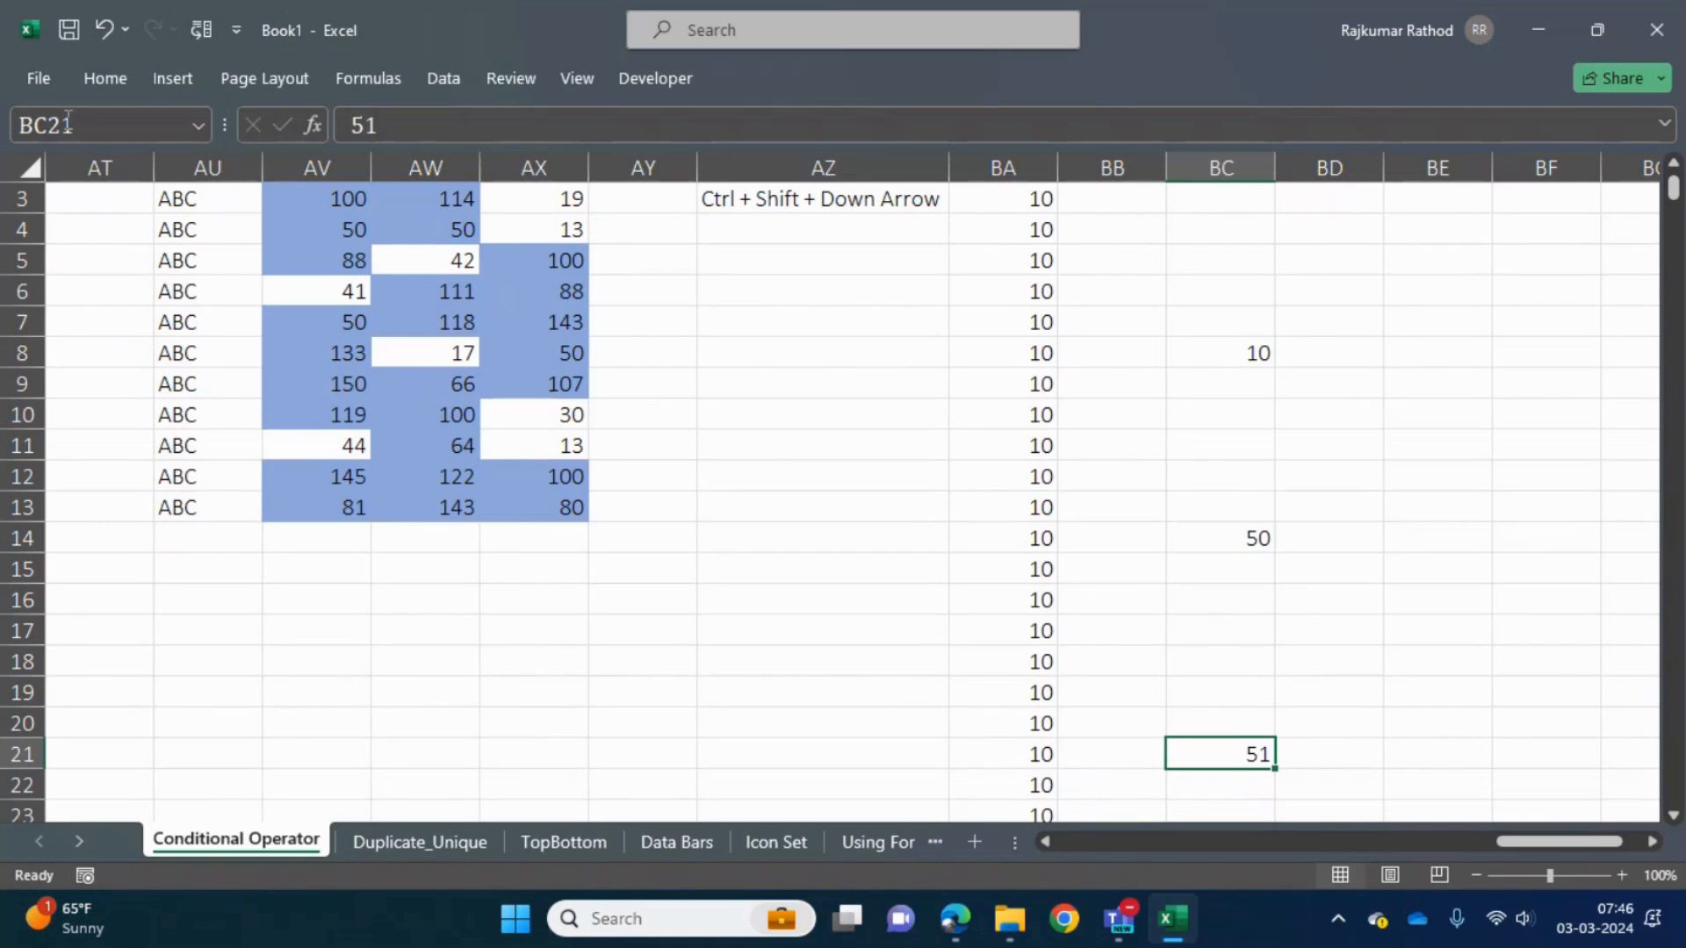
- Jump to the first filled cell of column BA, BA2, and extend the selection down to BA22
key(Left)
key(Left)
key(ctrl+Up)
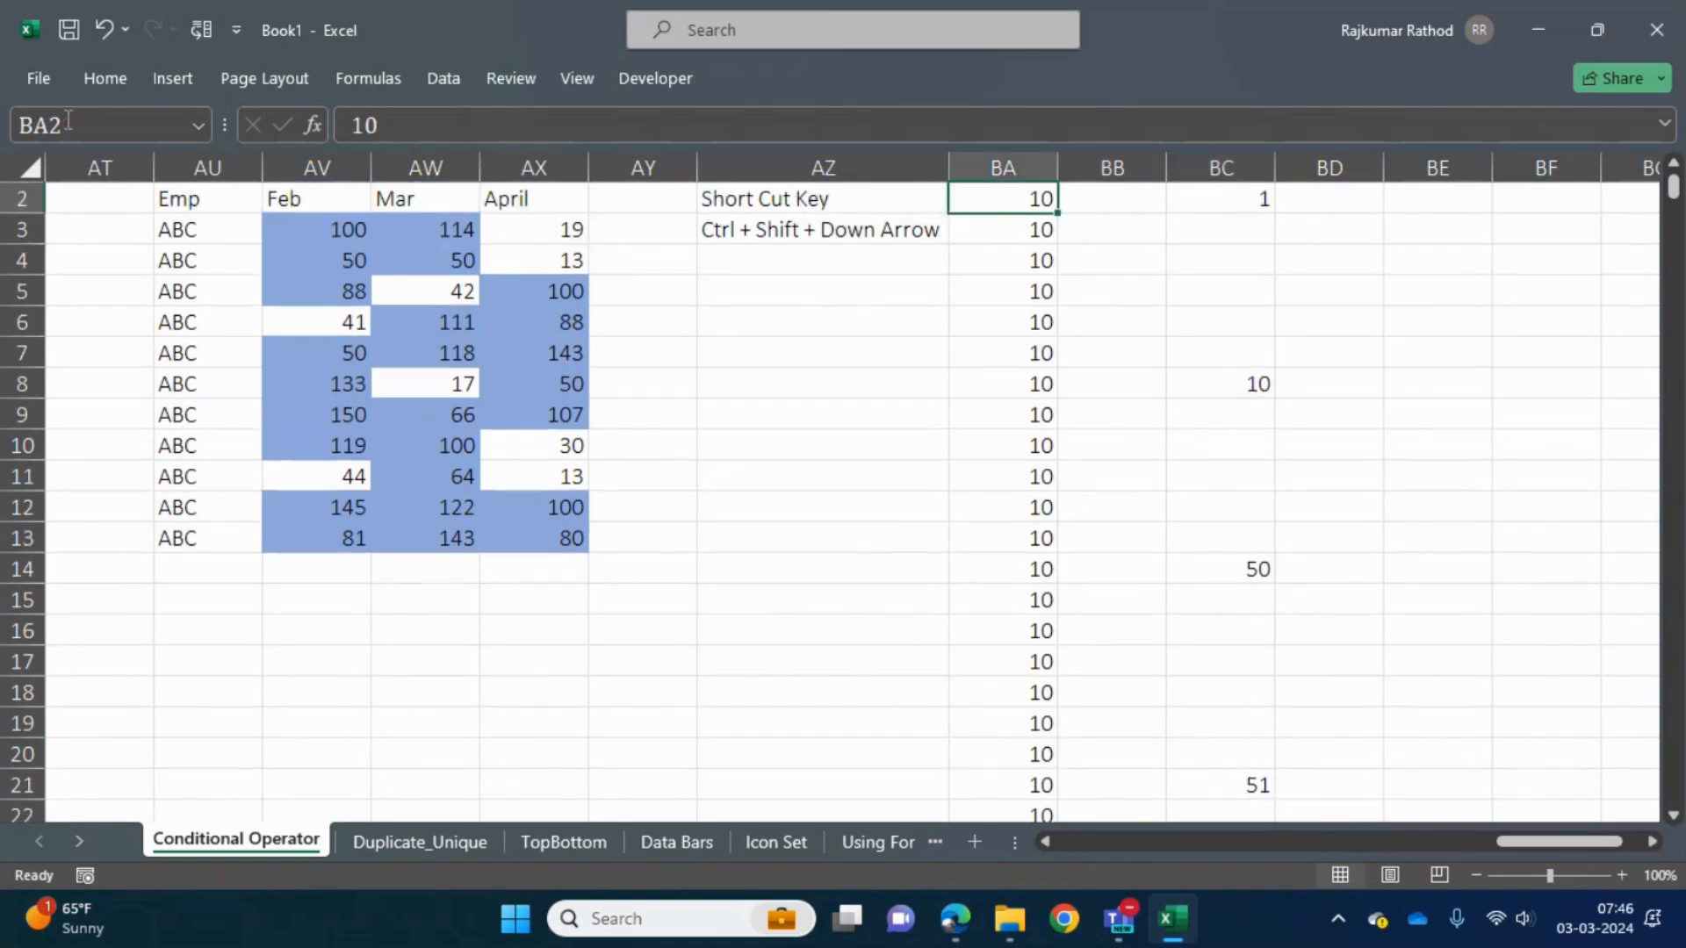
key(shift+Down)
key(shift+Down)
key(shift+Down)
key(shift+Down)
key(shift+Down)
key(shift+Down)
key(shift+Down)
key(shift+Down)
key(shift+Down)
key(shift+Down)
key(shift+Down)
key(shift+Down)
key(shift+Down)
key(shift+Down)
key(shift+Down)
key(shift+Down)
key(shift+Down)
key(shift+Down)
key(shift+Down)
key(shift+Down)
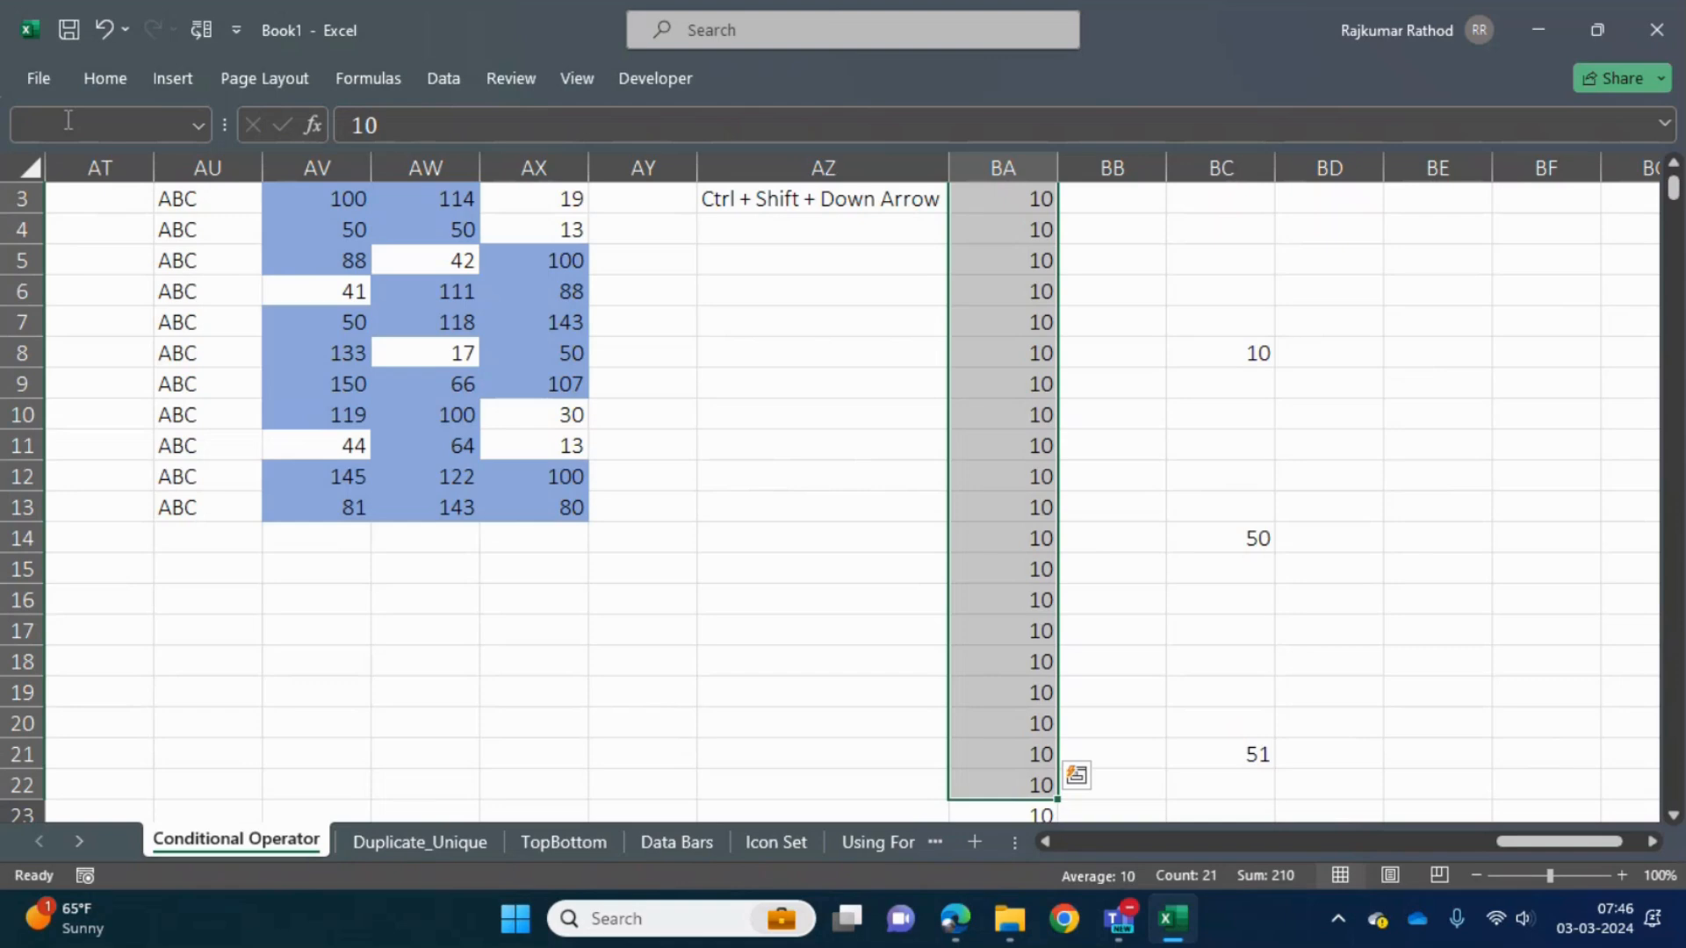
- Select the entire column BC from cell BC2 and clear its contents
key(Up)
key(Up)
key(Right)
key(Right)
key(Down)
key(ctrl+space)
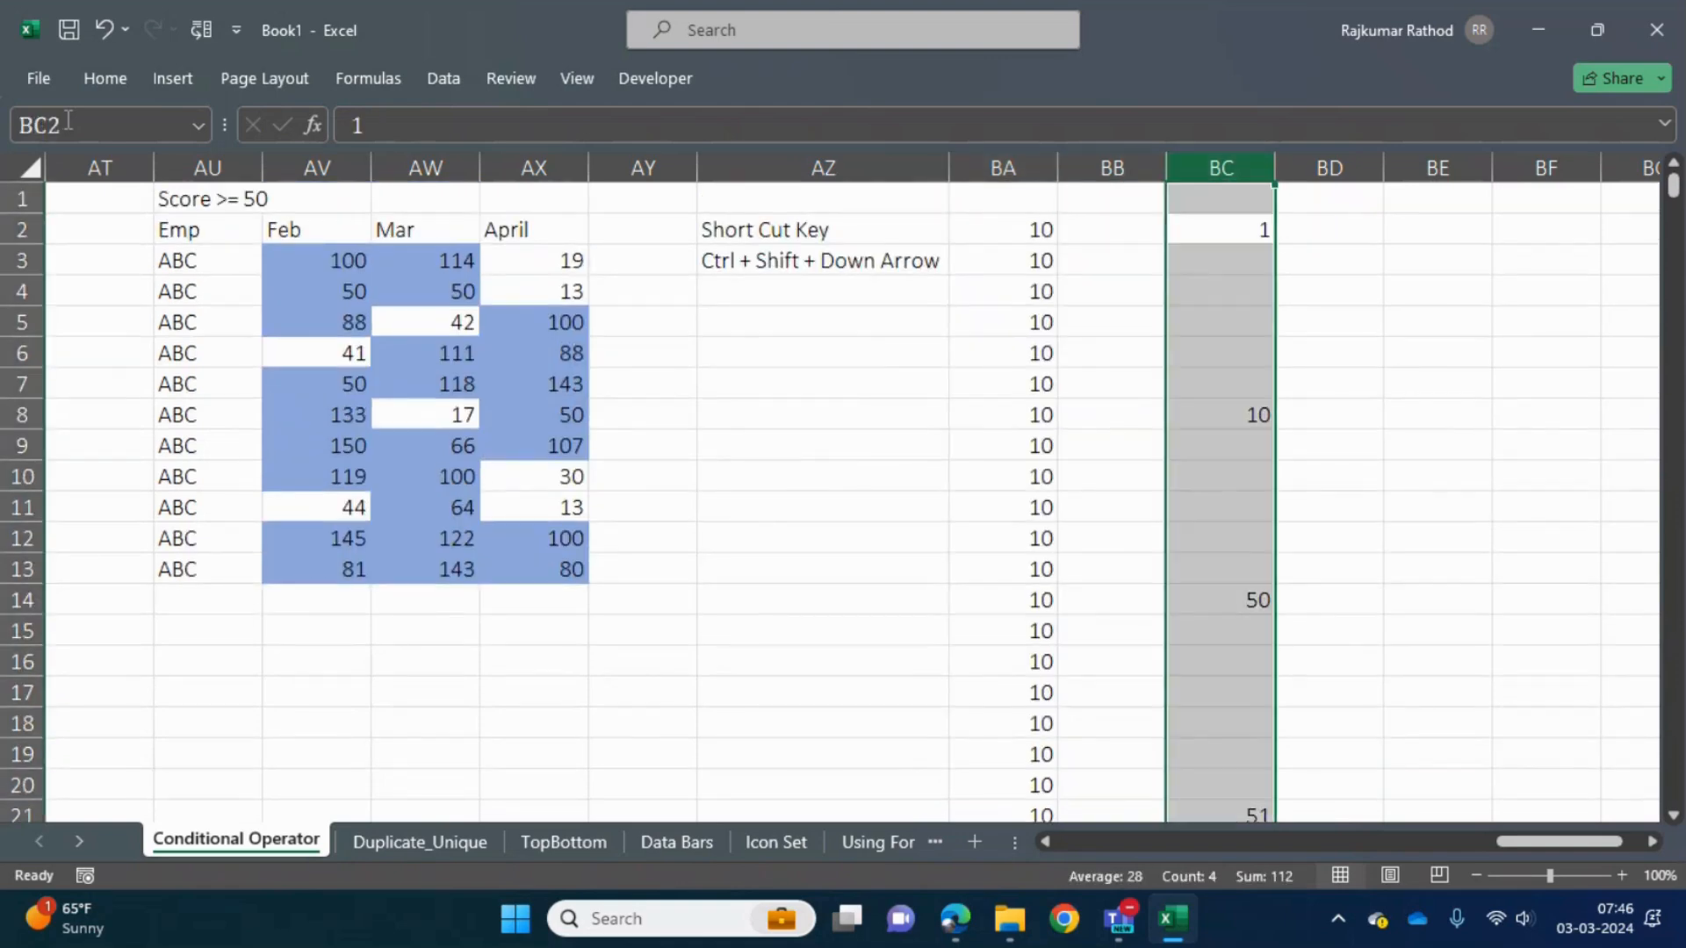
key(Delete)
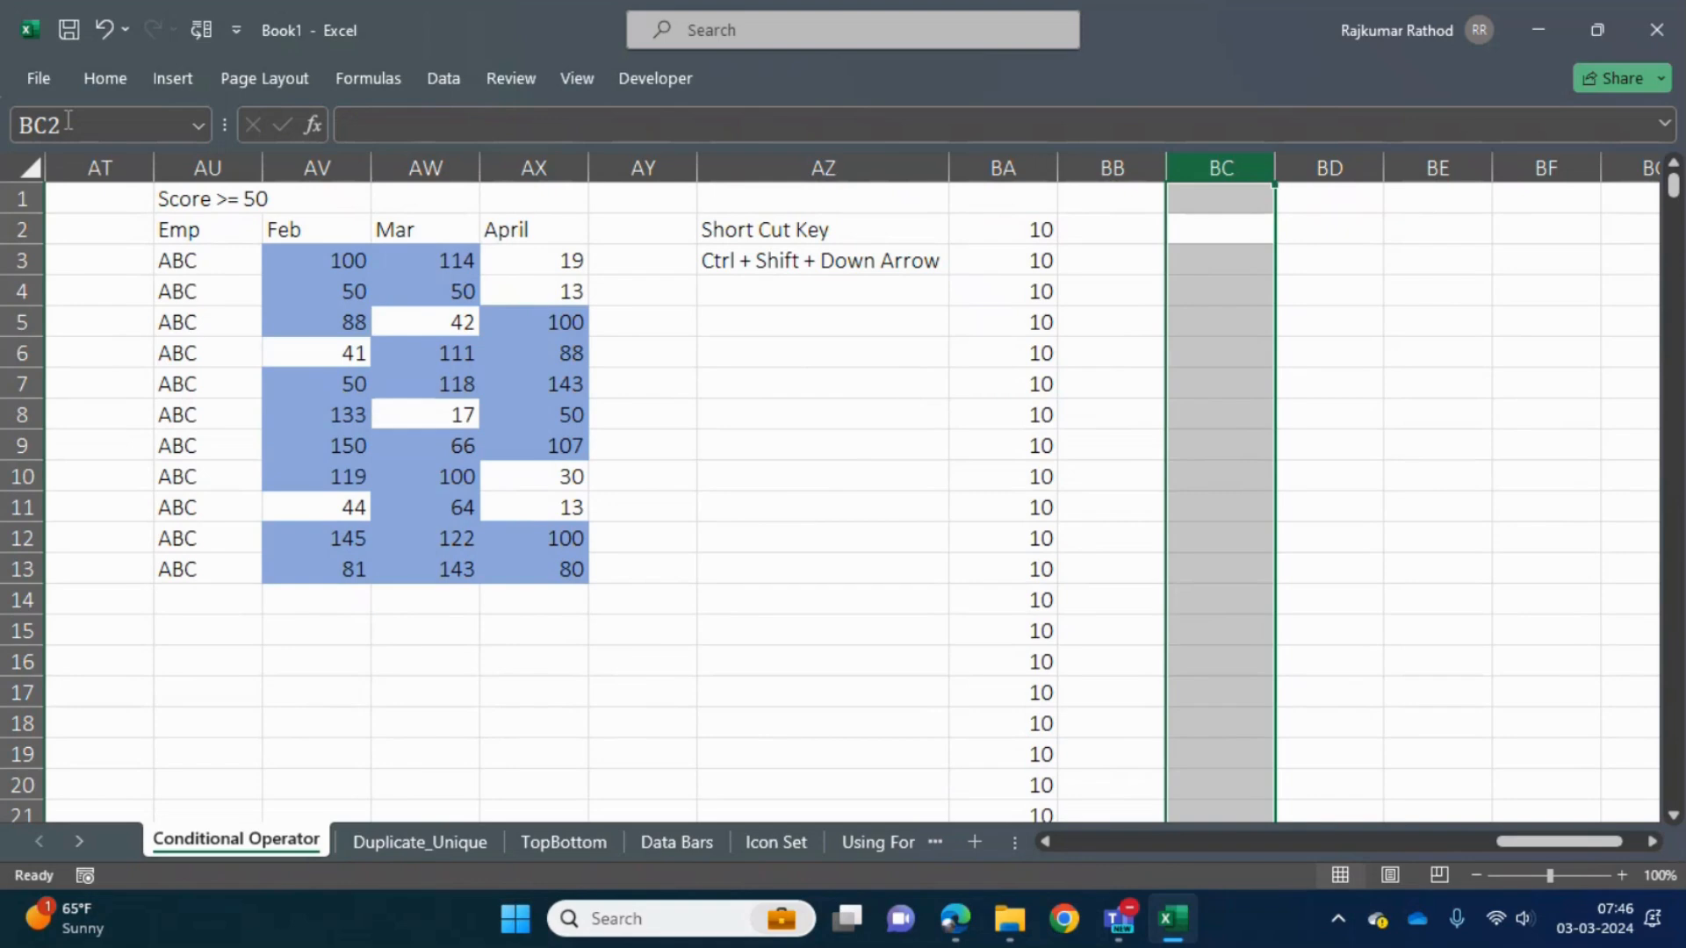
key(Up)
key(Left)
key(Down)
key(Up)
key(Left)
key(Right)
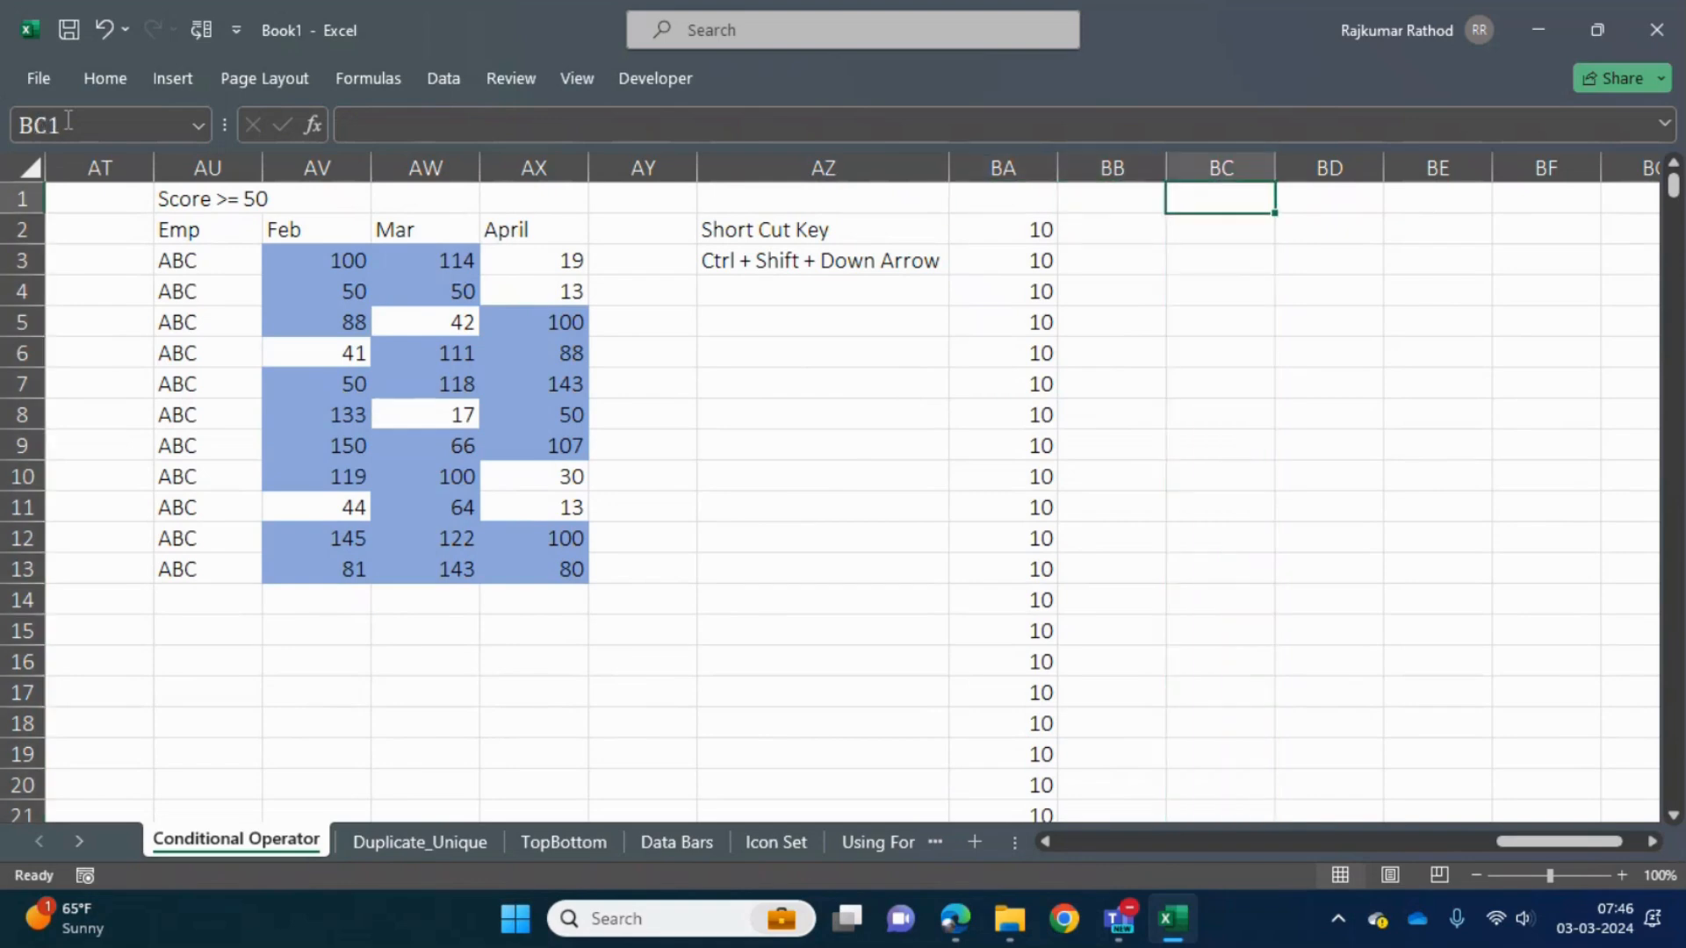
- Extend the selection from BA2 to the end of the filled block in column BA, and return to BA2
key(Down)
key(Left)
key(Up)
key(Down)
key(ctrl+shift+Down)
key(Up)
key(Down)
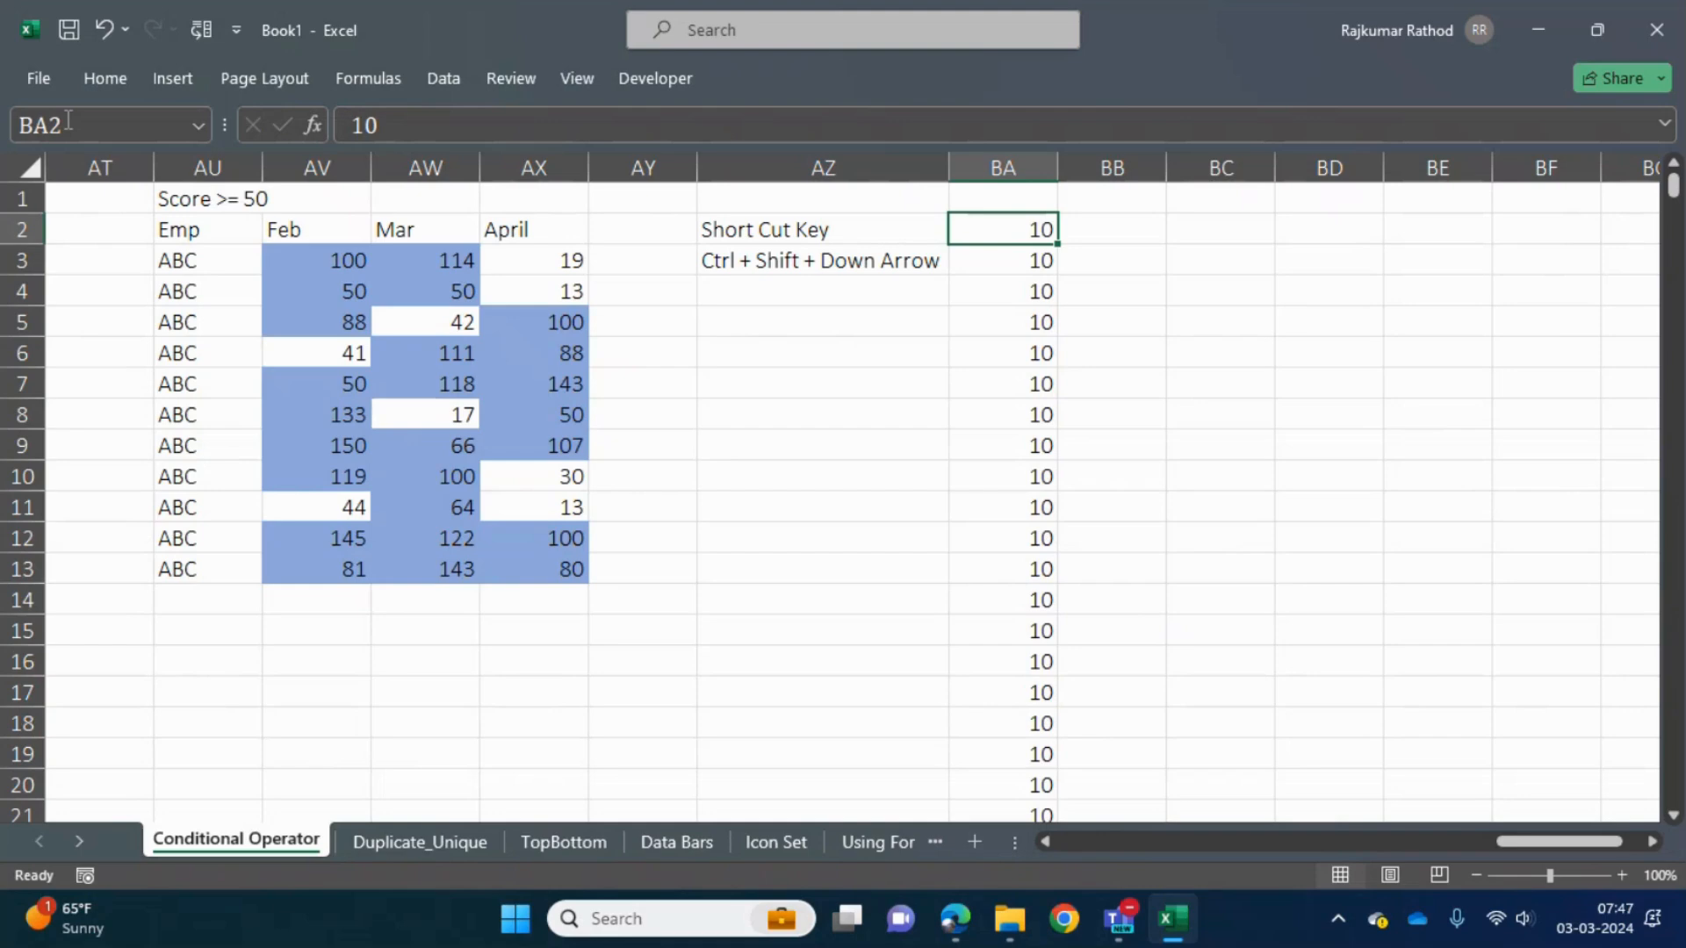
key(Left)
key(Left)
key(Right)
key(Right)
key(Left)
key(Left)
key(Left)
key(Down)
key(Right)
key(Right)
key(Up)
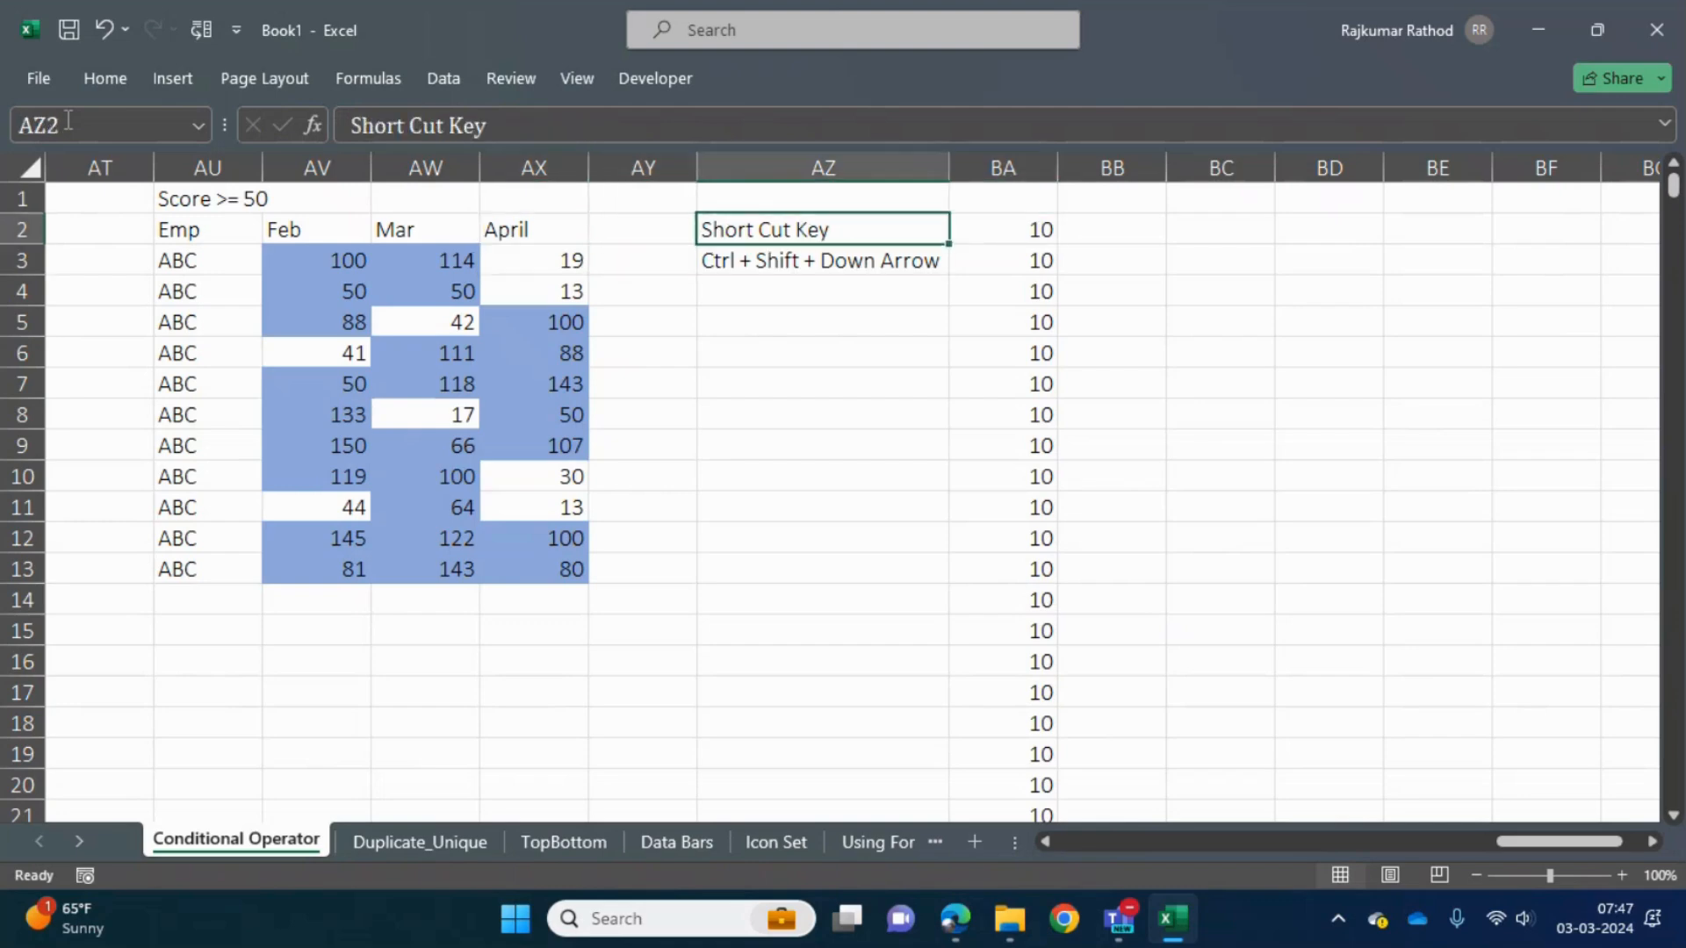
key(ctrl+s)
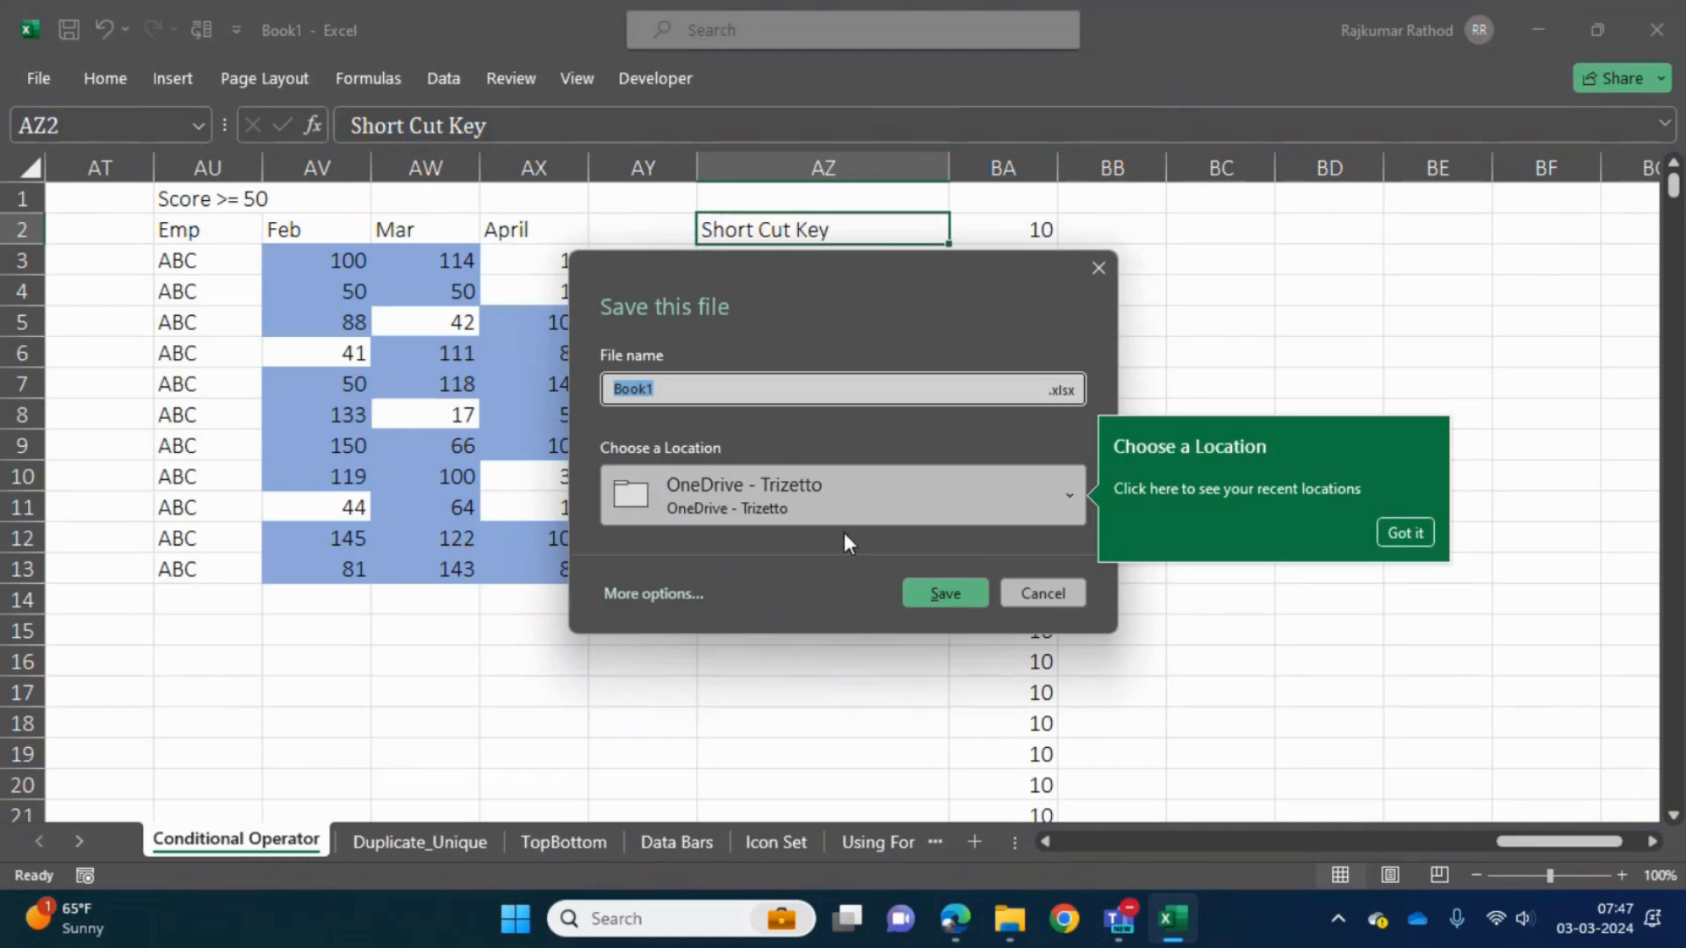
click(1041, 591)
click(628, 639)
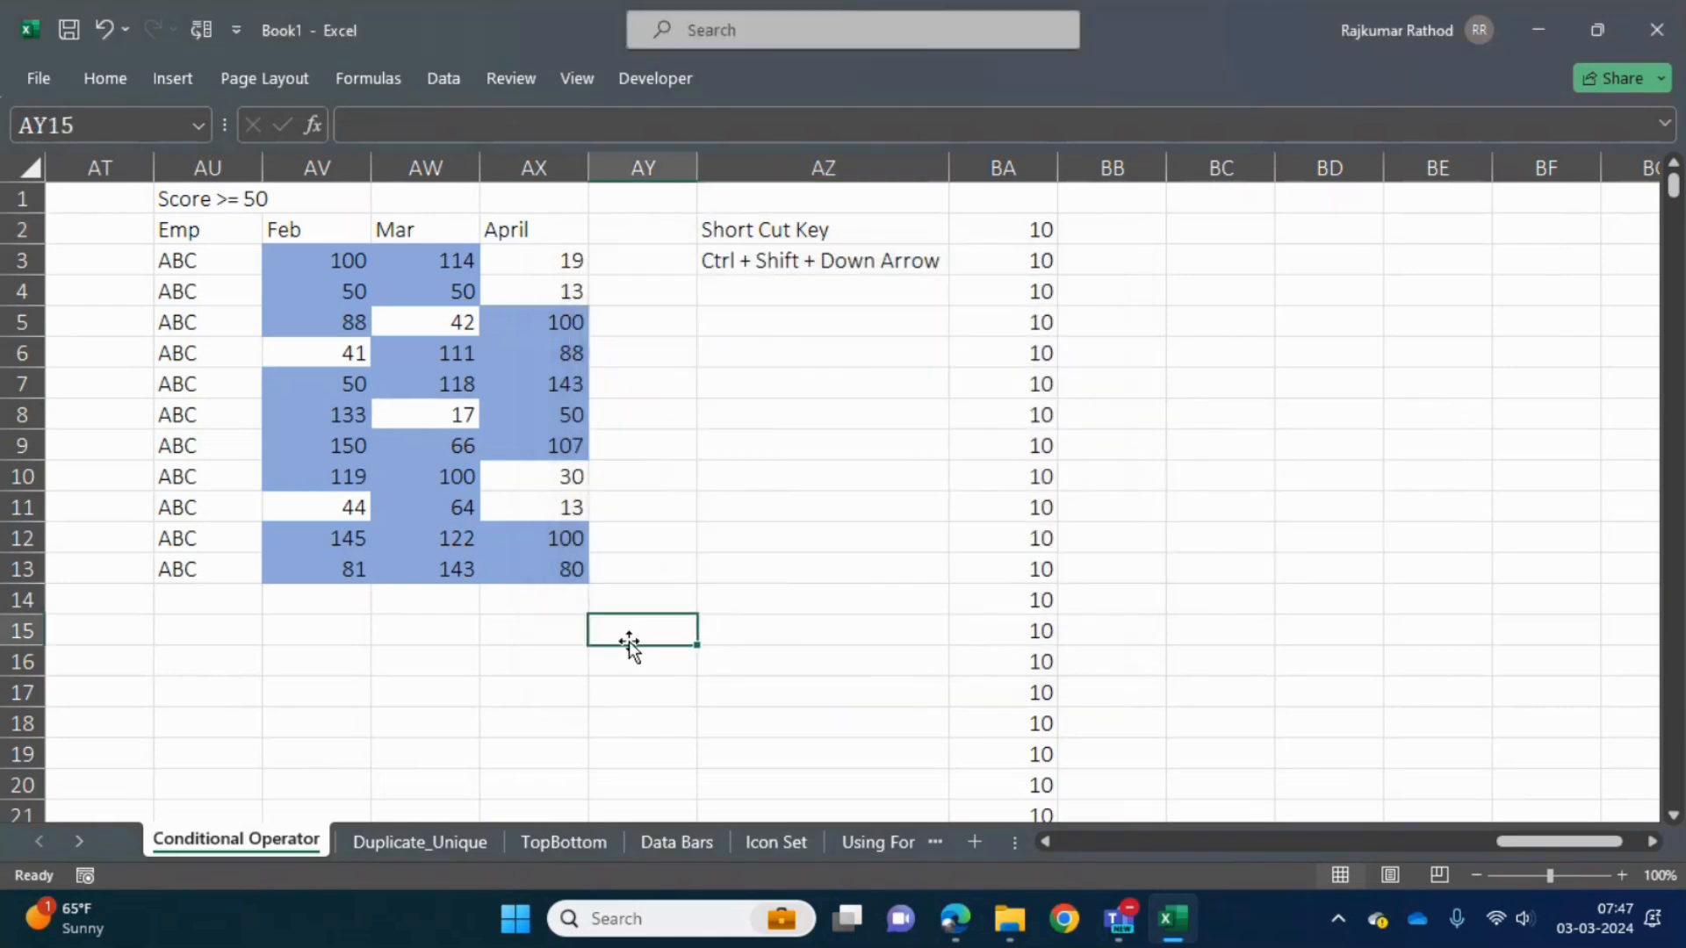
- Open the Save As options for the Book1 workbook
key(alt+f)
key(a)
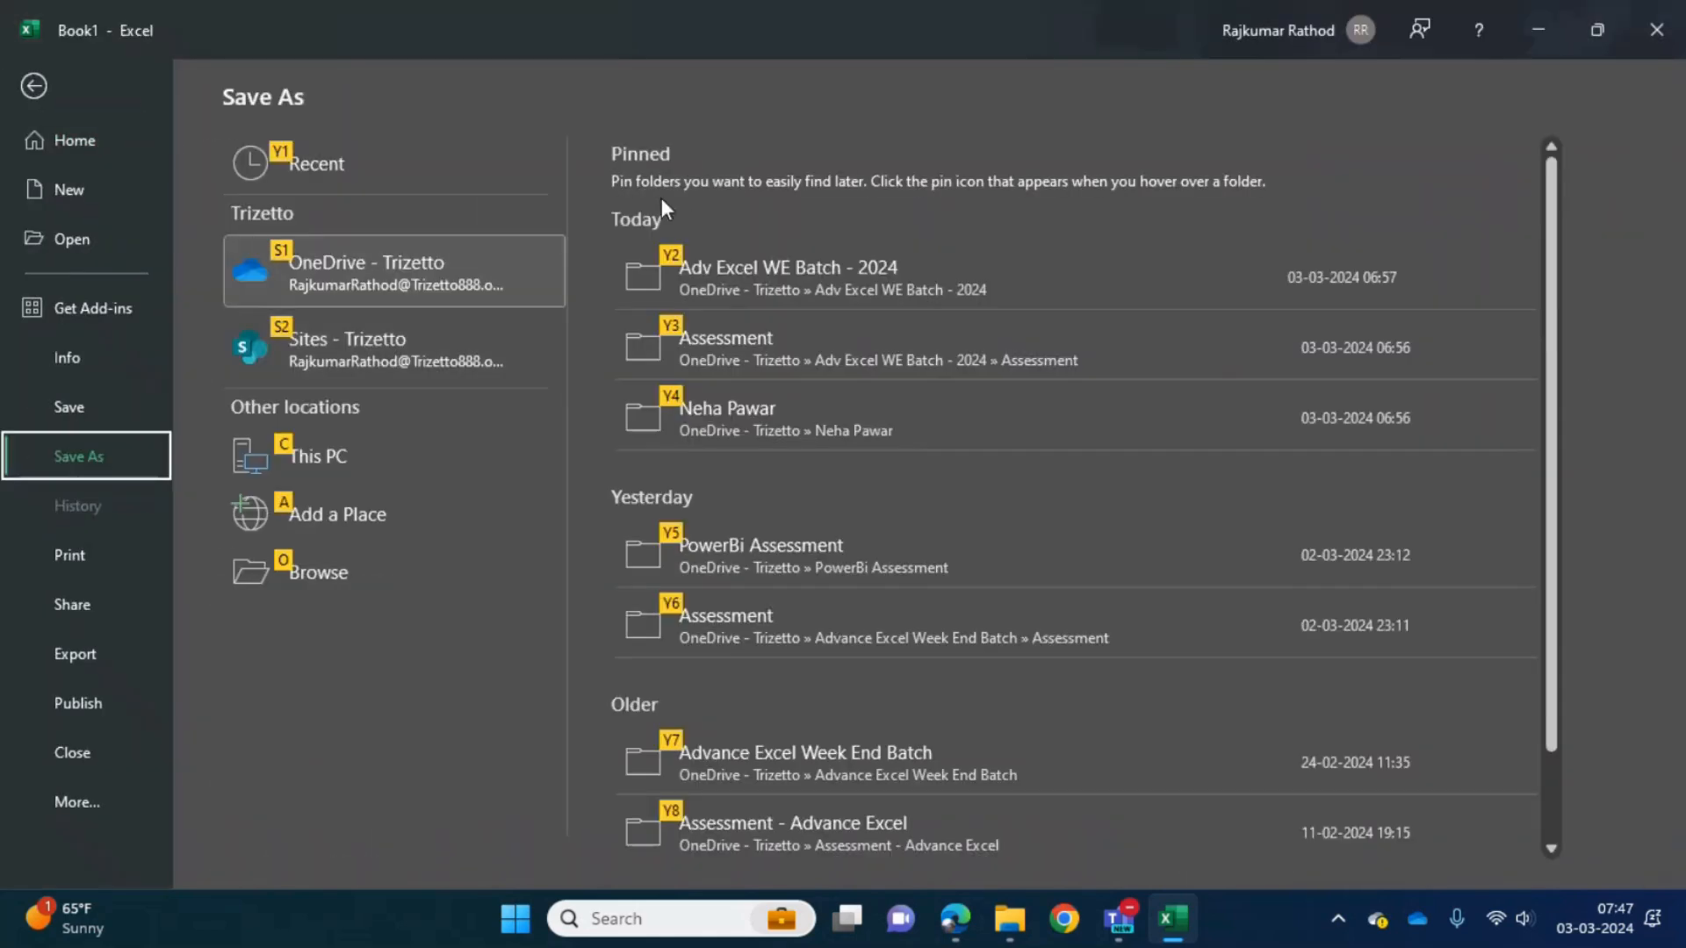